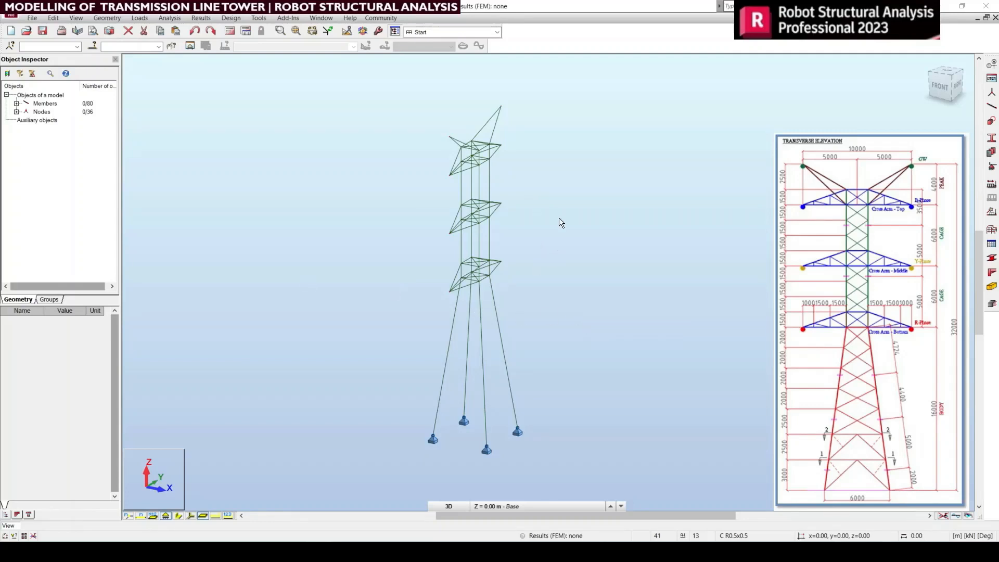
# Step: Select the four main leg members of the tower body and display the node numbers
pyautogui.scroll(2, 514, 119)
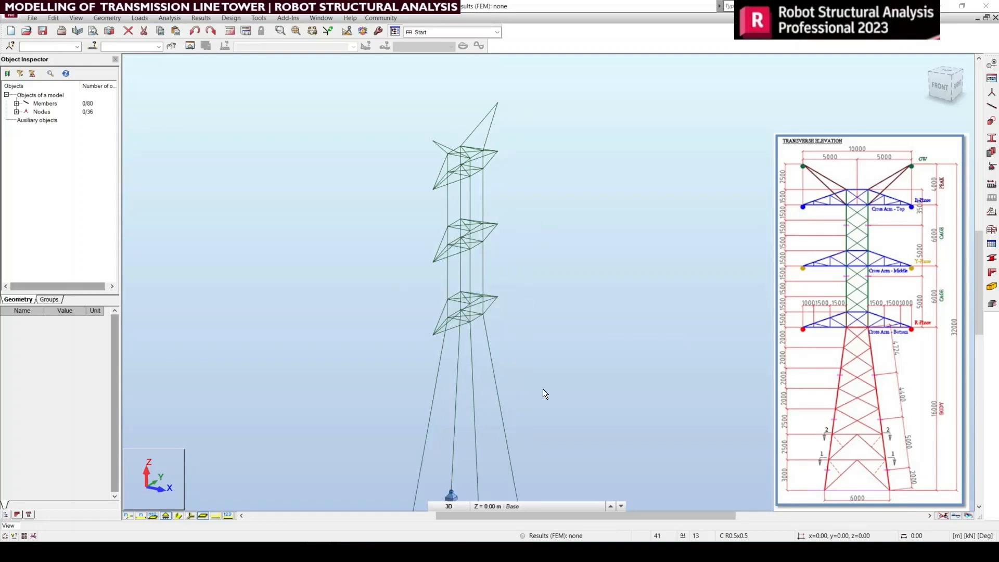
pyautogui.moveTo(542, 388); pyautogui.dragTo(545, 340, button='middle')
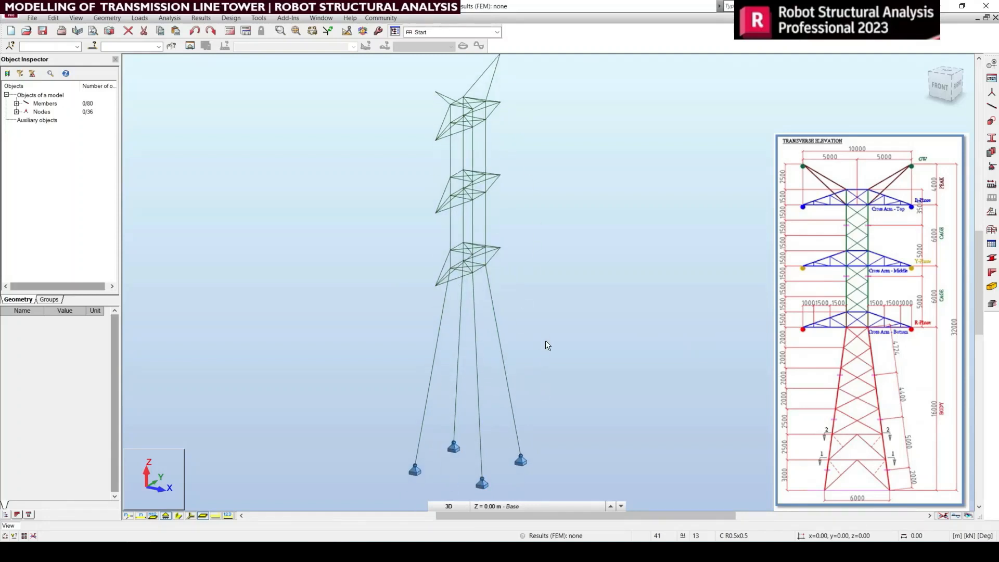
pyautogui.moveTo(552, 428); pyautogui.dragTo(549, 418, button='middle')
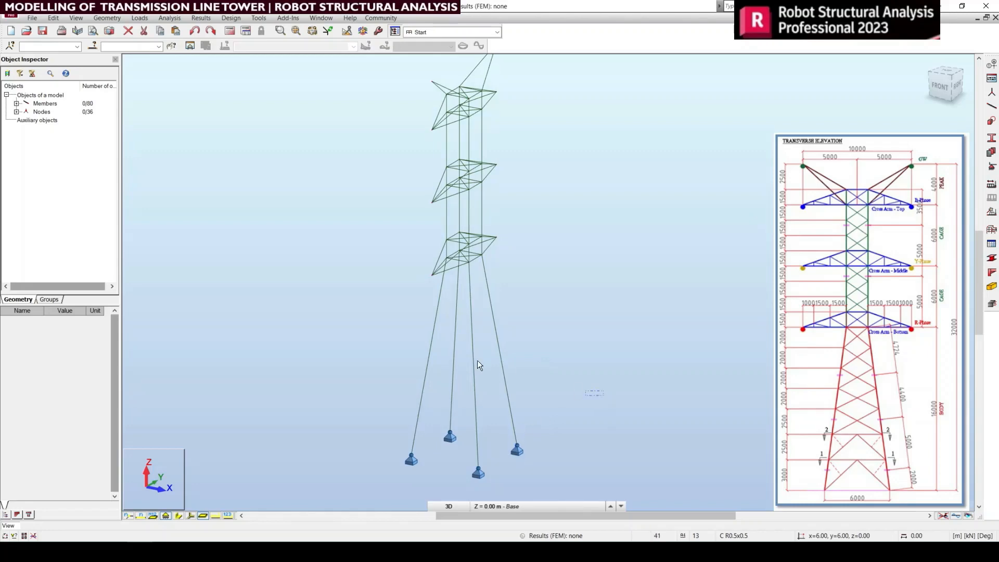
pyautogui.moveTo(480, 364); pyautogui.dragTo(388, 319)
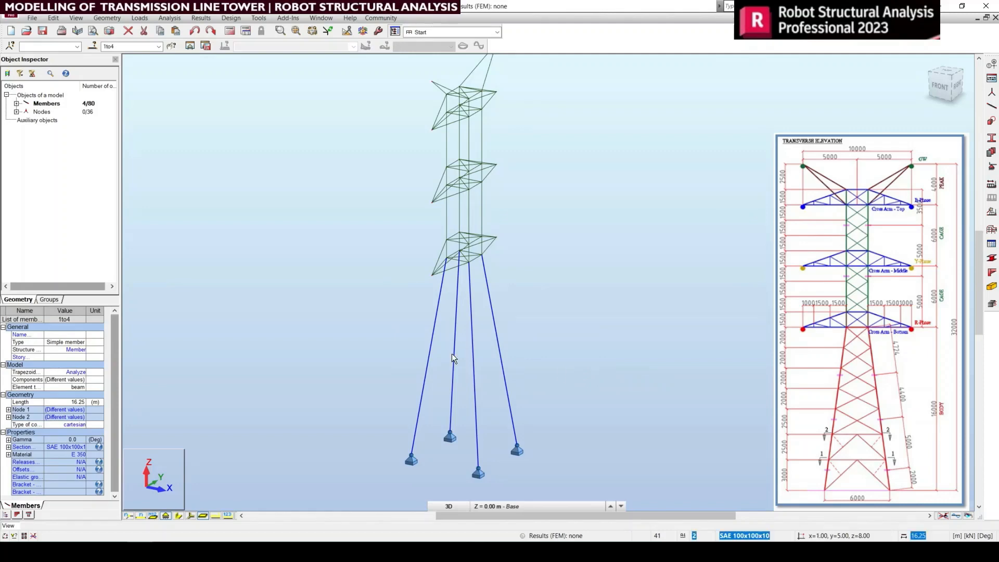
pyautogui.click(127, 517)
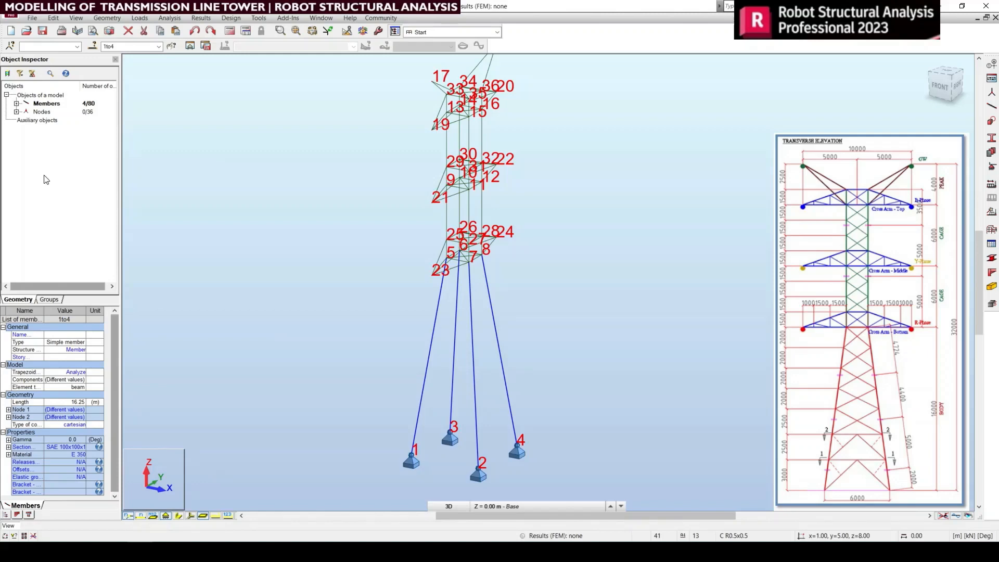
pyautogui.click(54, 18)
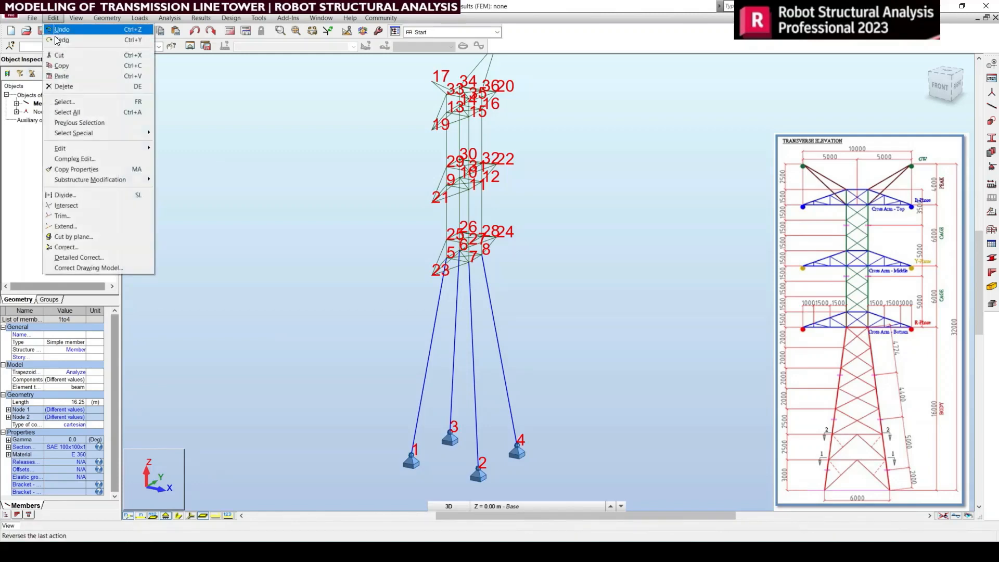
pyautogui.click(68, 197)
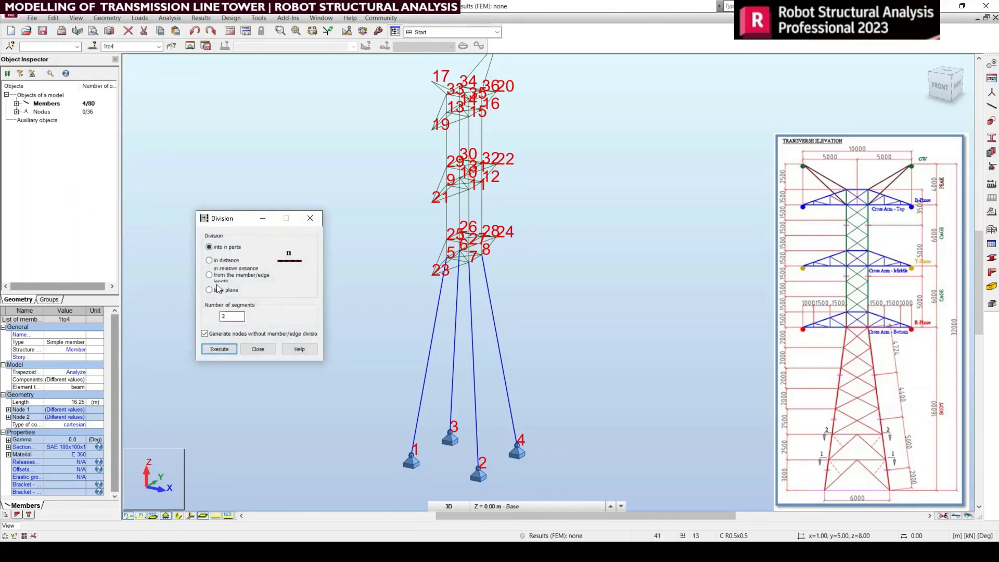
pyautogui.click(223, 262)
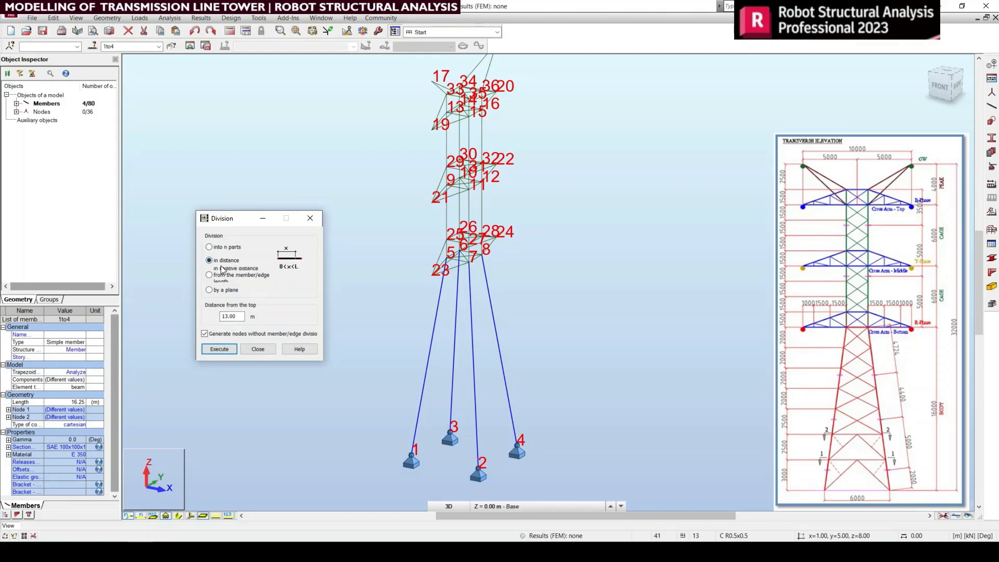
pyautogui.doubleClick(232, 317)
pyautogui.click(269, 350)
# Step: Inspect the start and end nodes of each of the four tower legs in turn
pyautogui.moveTo(547, 377); pyautogui.dragTo(389, 336)
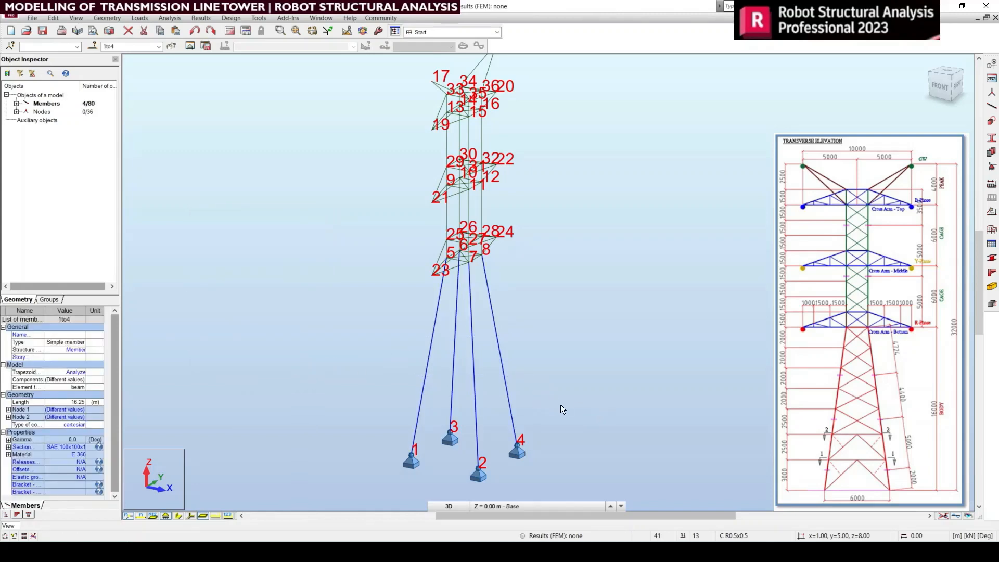
pyautogui.moveTo(445, 411); pyautogui.dragTo(403, 372)
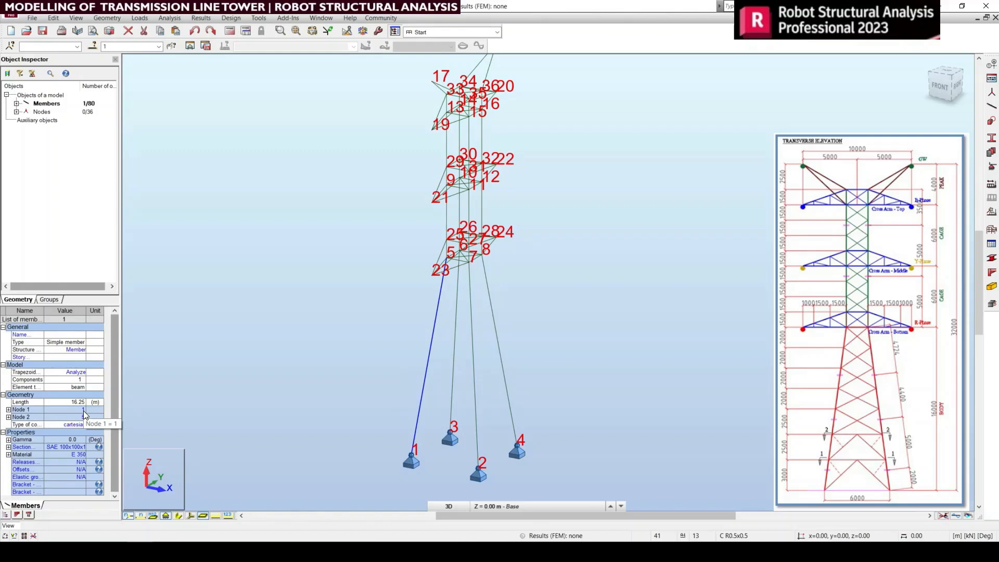
pyautogui.click(345, 427)
pyautogui.moveTo(463, 383); pyautogui.dragTo(462, 392)
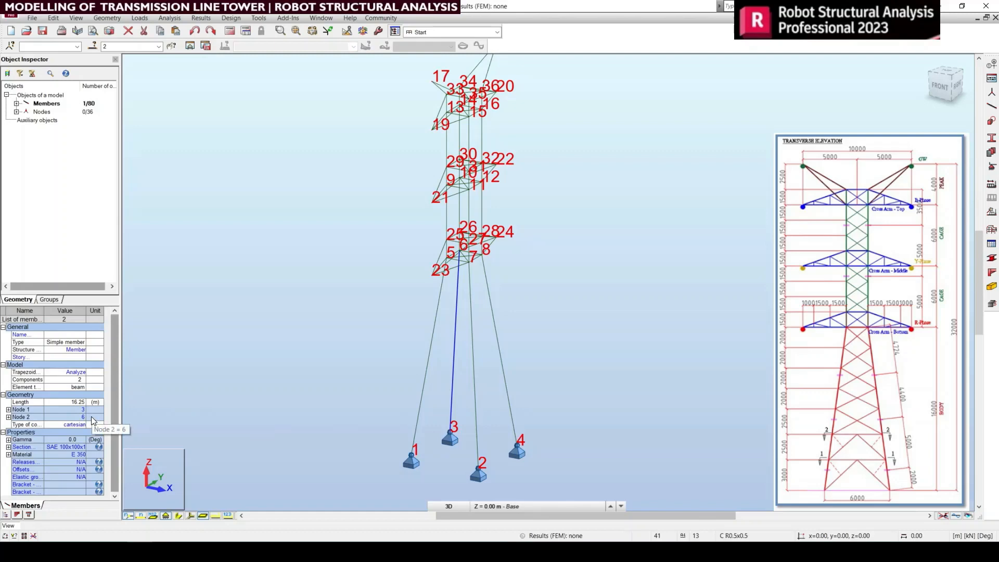
pyautogui.moveTo(470, 434); pyautogui.dragTo(483, 433)
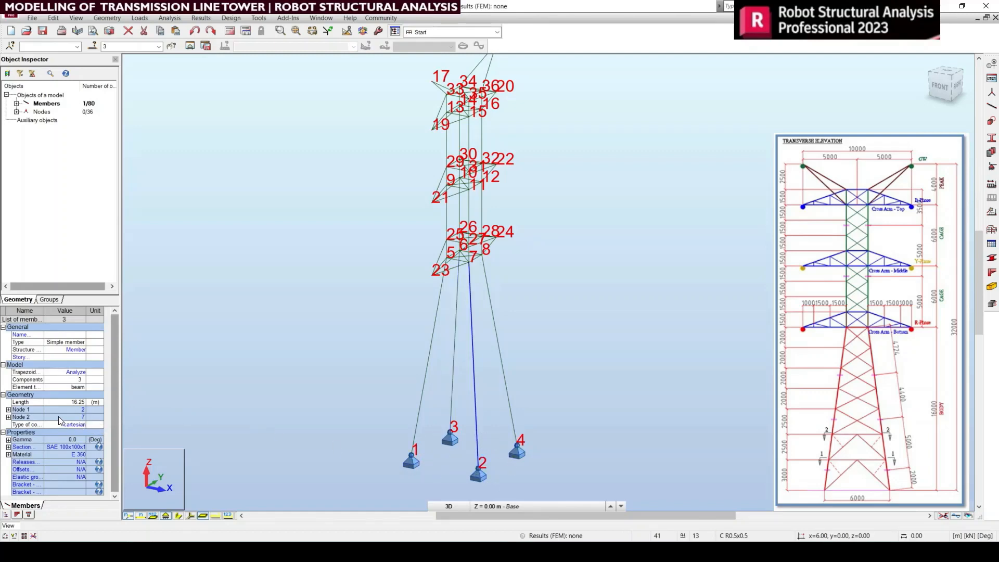
pyautogui.click(500, 378)
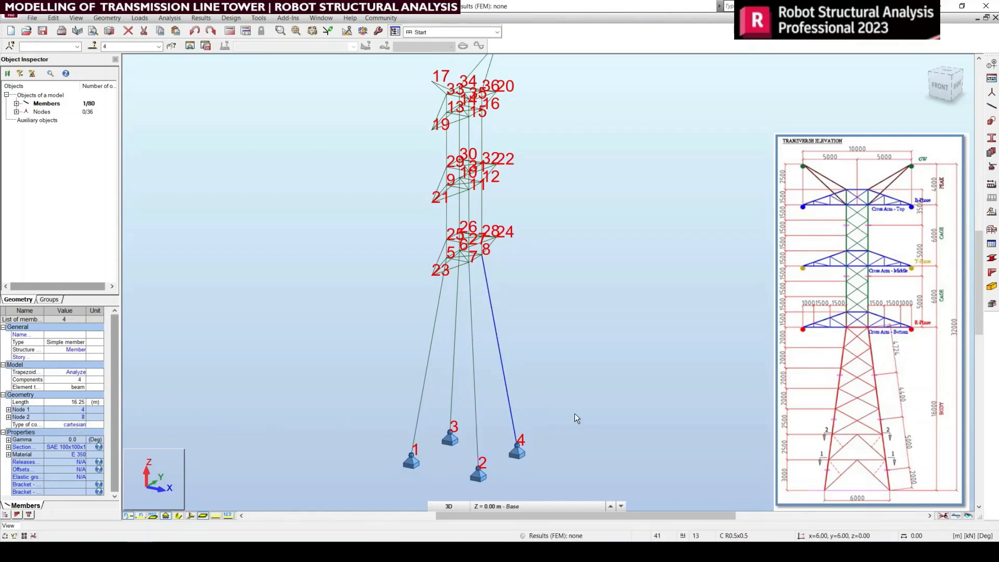
# Step: Divide all four tower legs at a distance of 3 m, with generating nodes without member/edge division switched off
pyautogui.moveTo(365, 328); pyautogui.dragTo(365, 328)
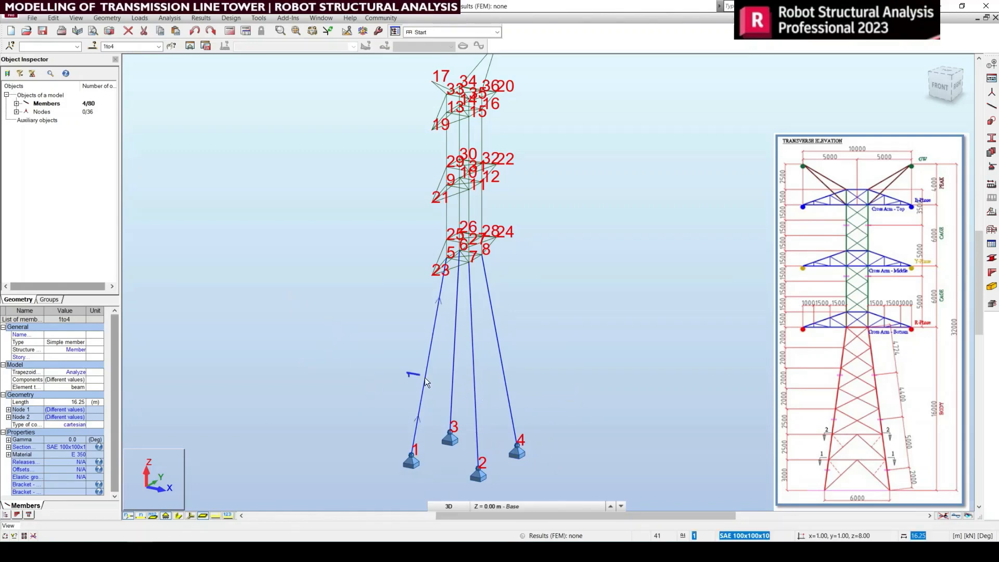
pyautogui.click(53, 16)
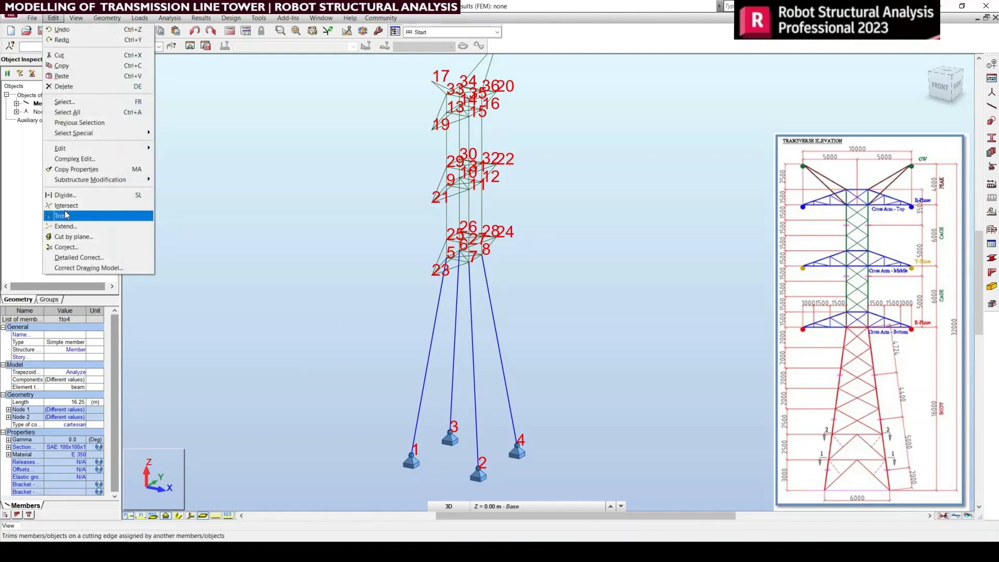
pyautogui.click(81, 197)
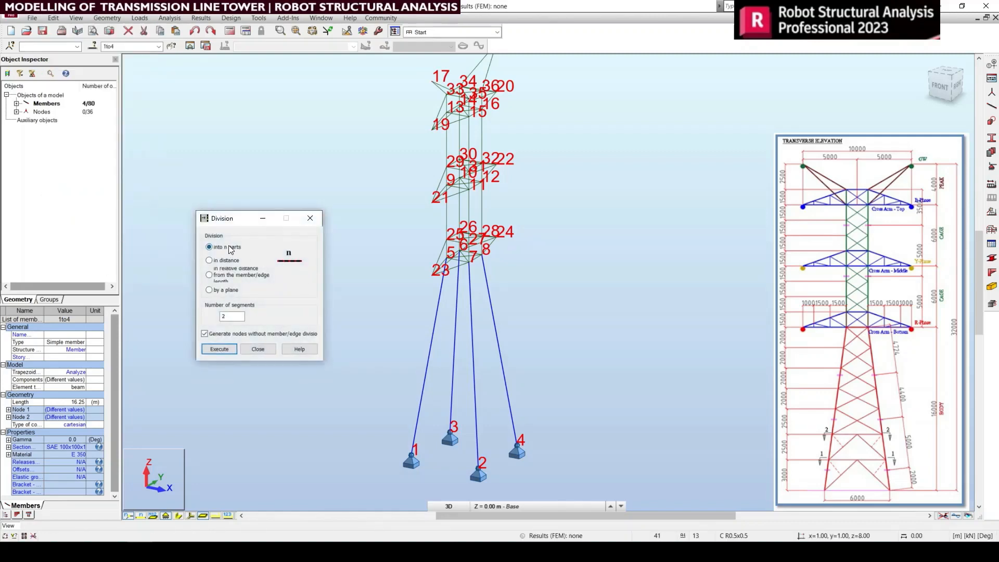
pyautogui.click(226, 262)
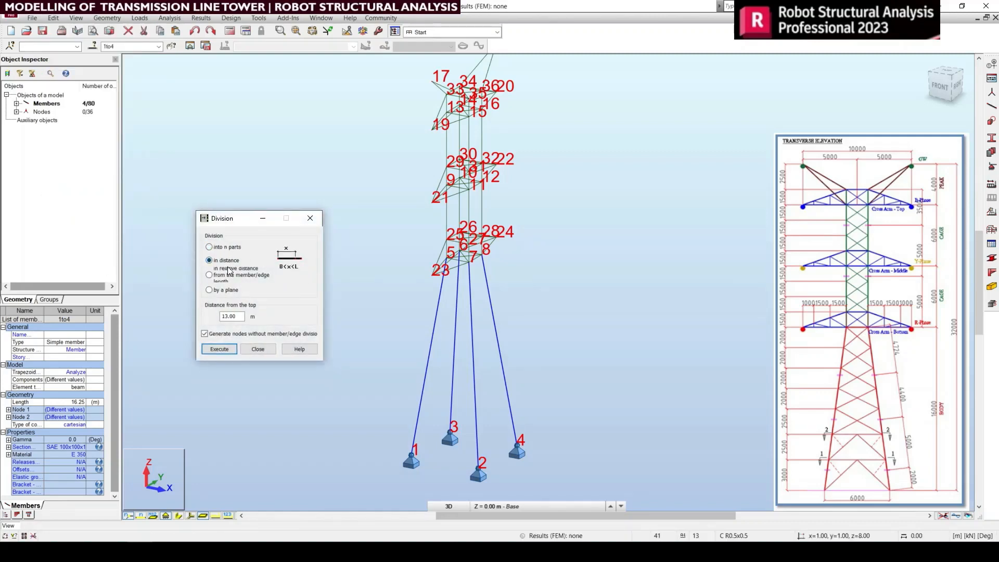
pyautogui.doubleClick(230, 316)
pyautogui.write('3')
pyautogui.click(219, 350)
pyautogui.click(205, 334)
pyautogui.click(224, 349)
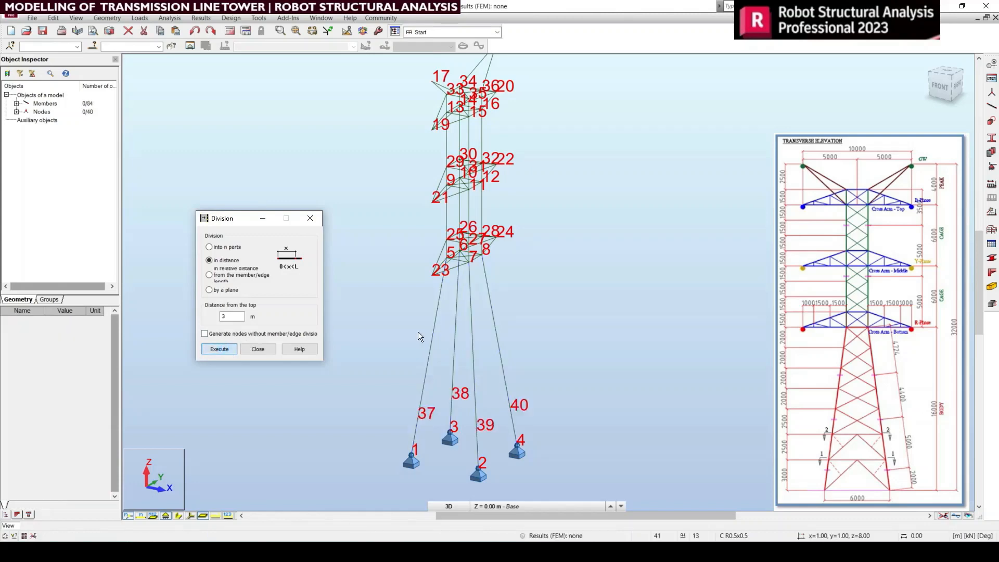
pyautogui.click(258, 349)
# Step: Add a dimension line between node 37 and support node 1, and select the four leg segments above the division nodes
pyautogui.scroll(2, 429, 465)
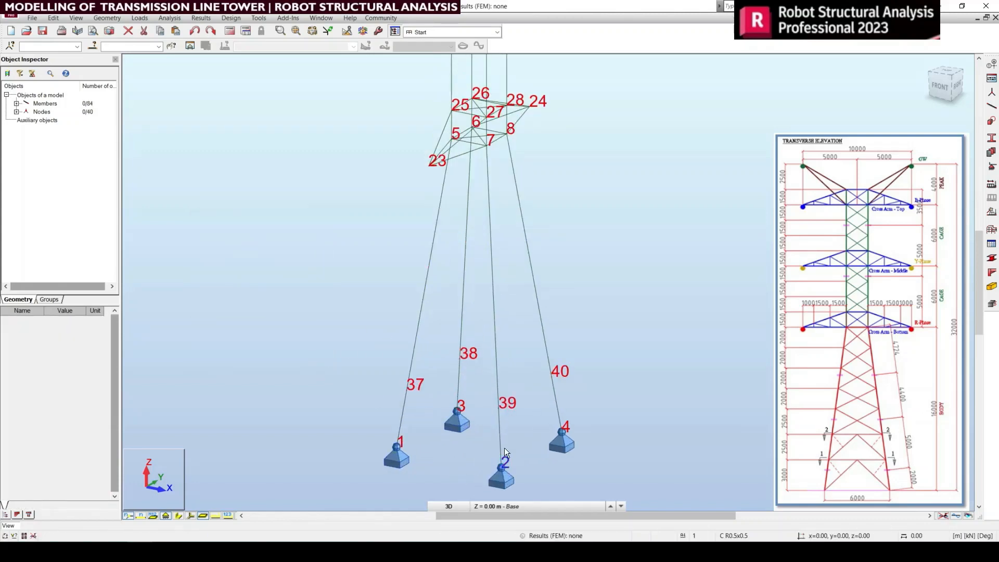
pyautogui.click(259, 18)
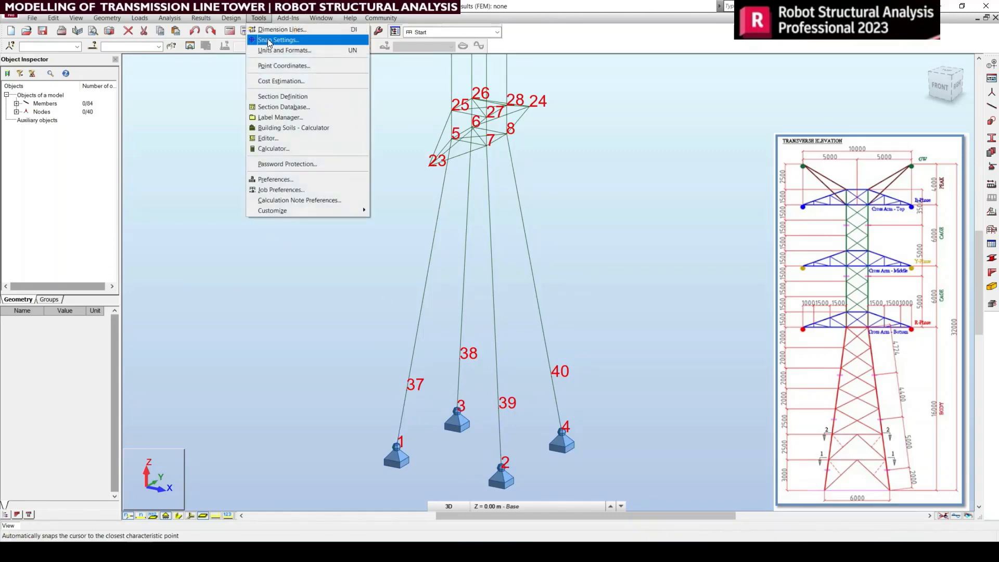
pyautogui.click(276, 30)
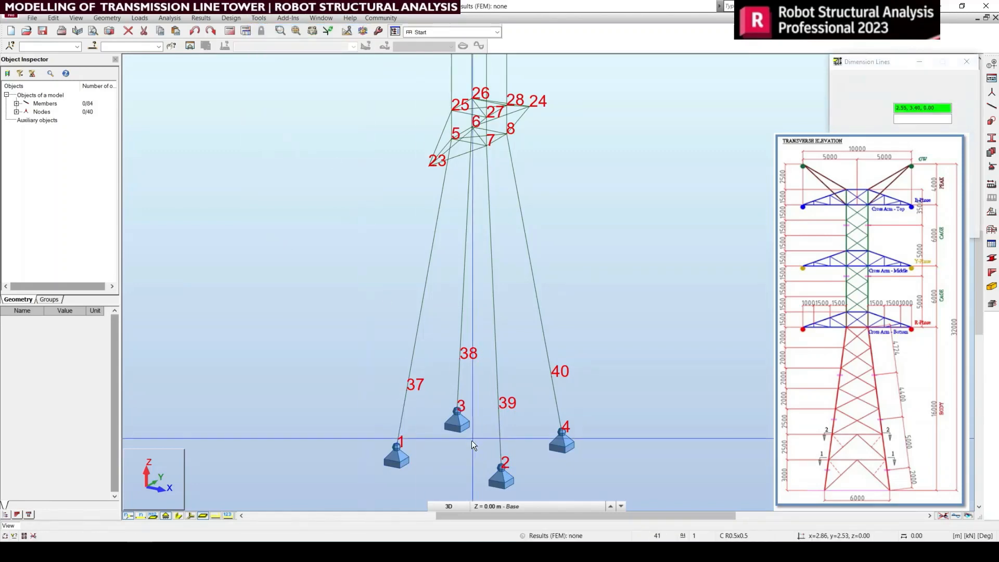
pyautogui.click(407, 389)
pyautogui.click(396, 448)
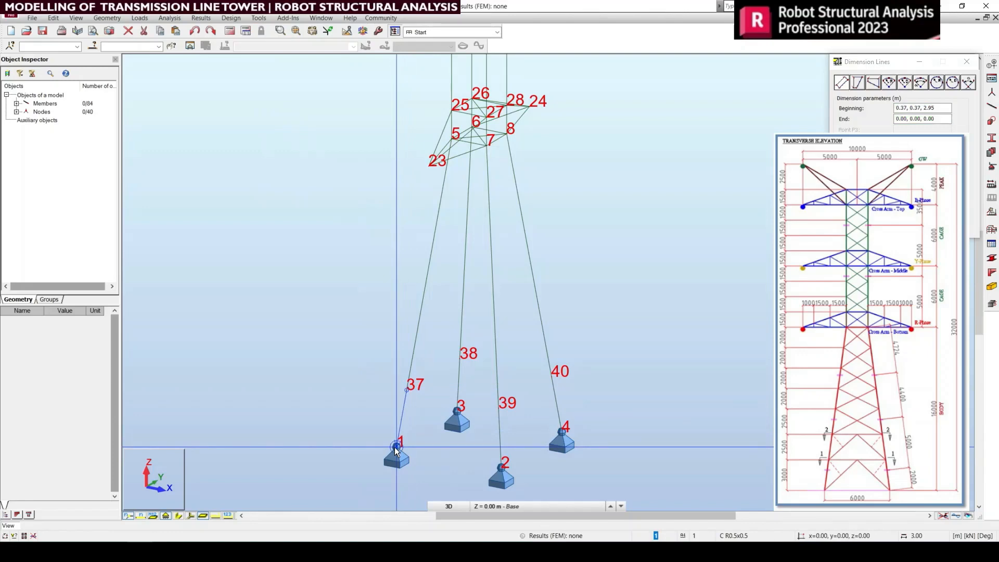
pyautogui.click(342, 420)
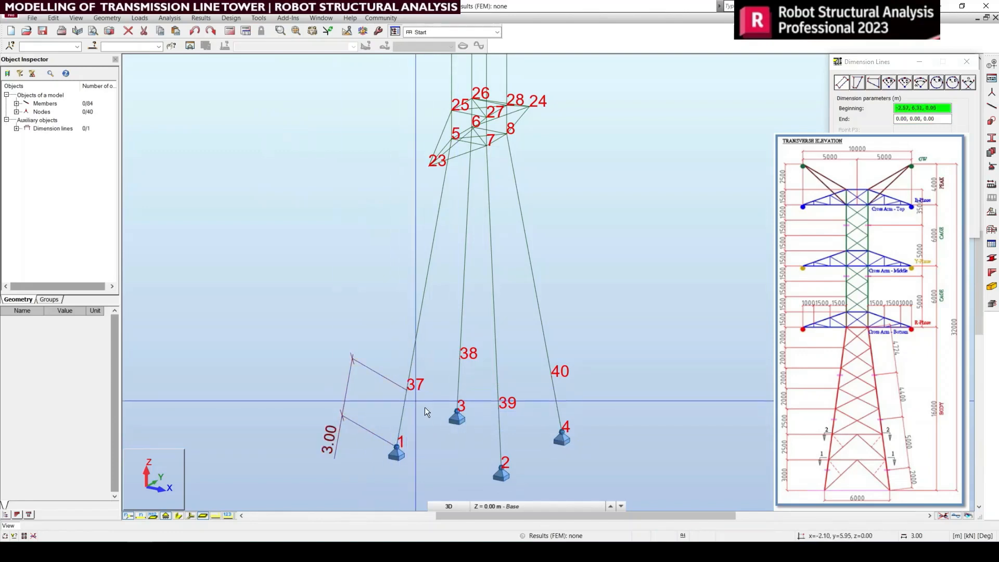
pyautogui.click(966, 61)
pyautogui.moveTo(590, 245); pyautogui.dragTo(353, 190)
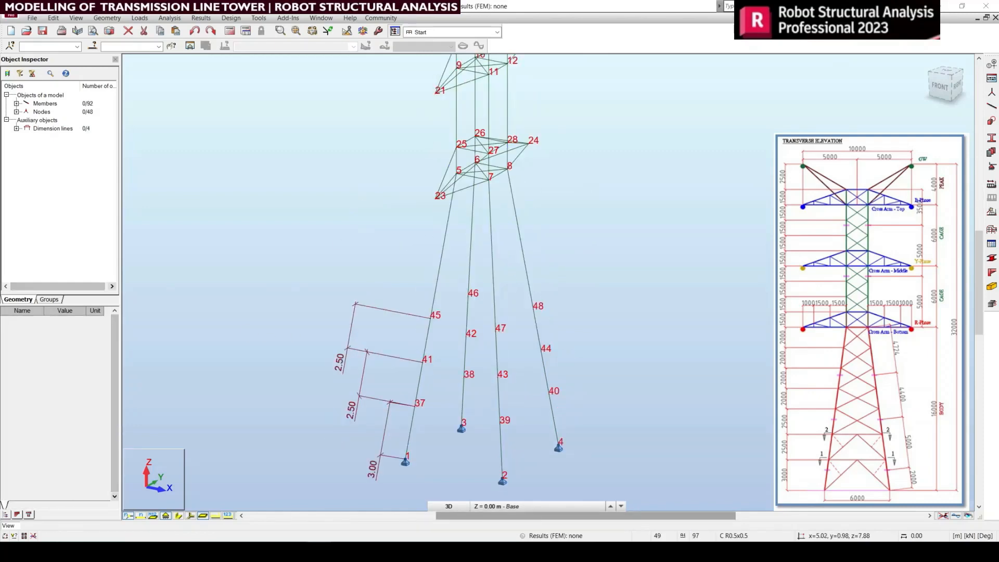
# Step: Divide the four leg segments between nodes 45-48 and the bottom cross arm into 4 parts, with generating nodes without division switched off
pyautogui.moveTo(582, 381); pyautogui.dragTo(580, 358, button='middle')
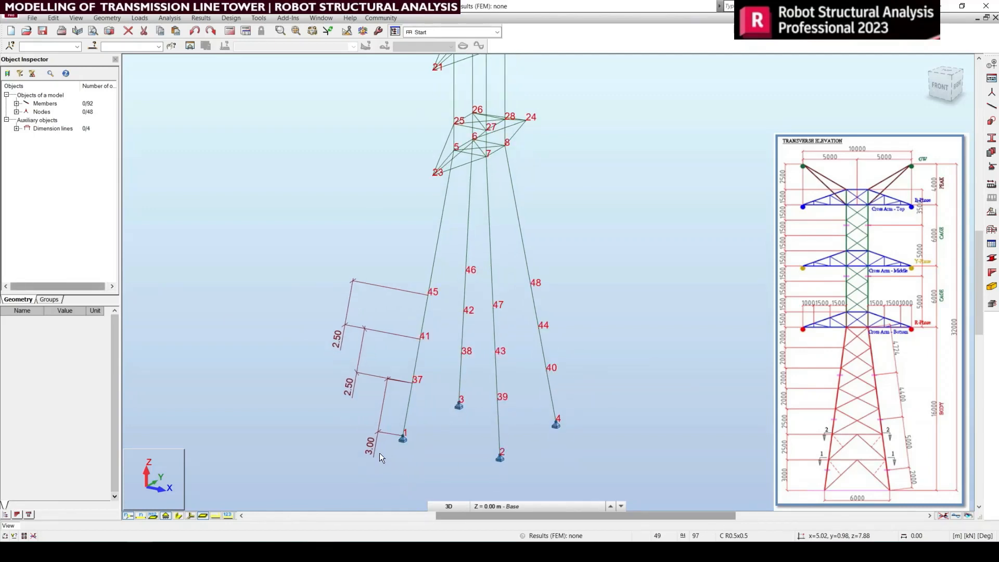
pyautogui.moveTo(379, 453); pyautogui.dragTo(386, 505, button='middle')
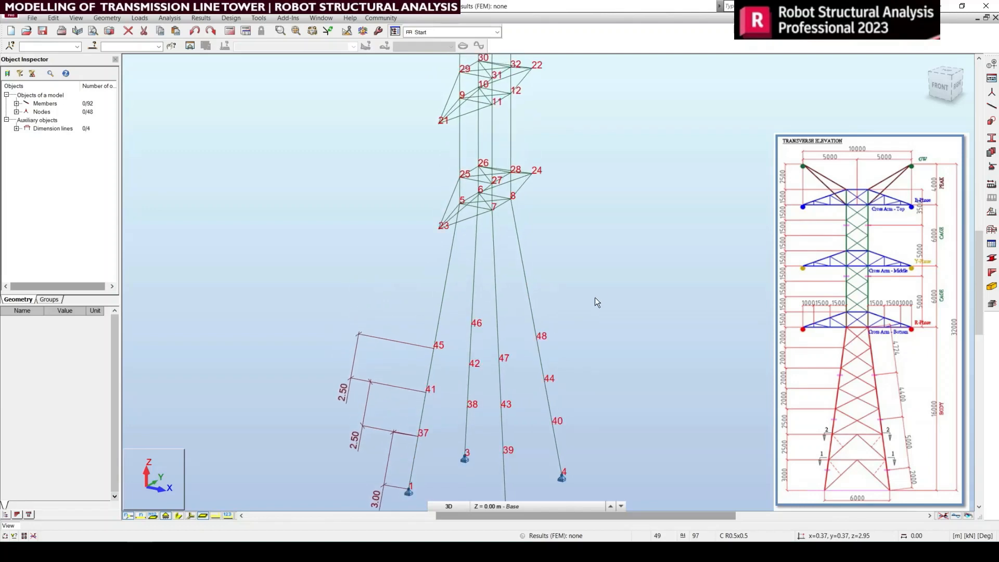
pyautogui.moveTo(599, 290); pyautogui.dragTo(388, 254)
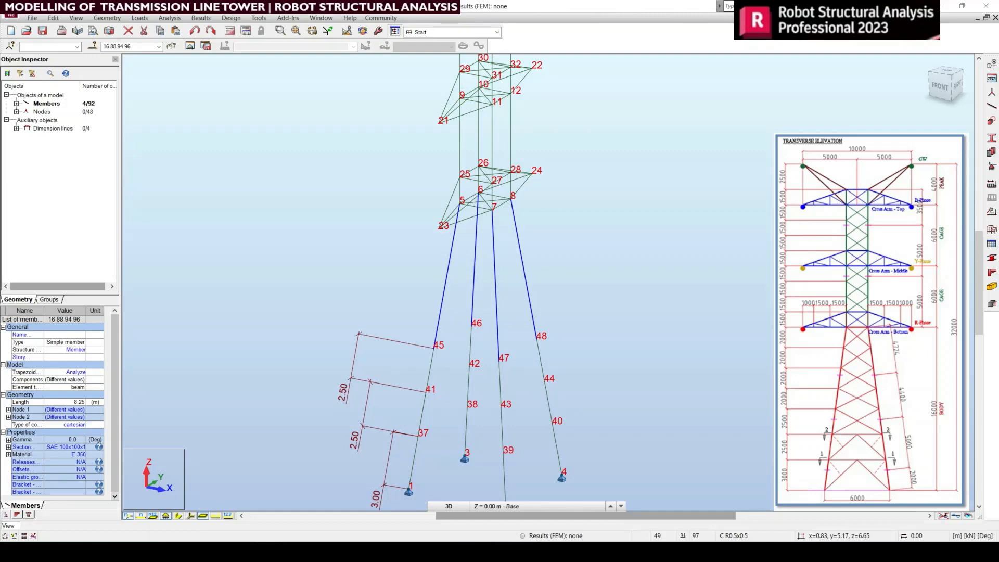
pyautogui.moveTo(616, 339); pyautogui.dragTo(600, 347, button='middle')
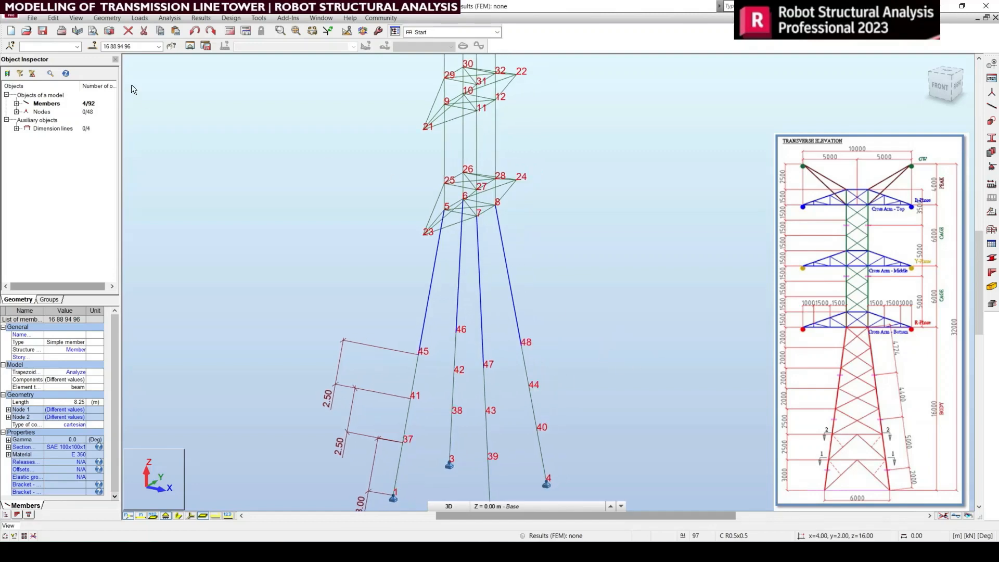
pyautogui.click(61, 20)
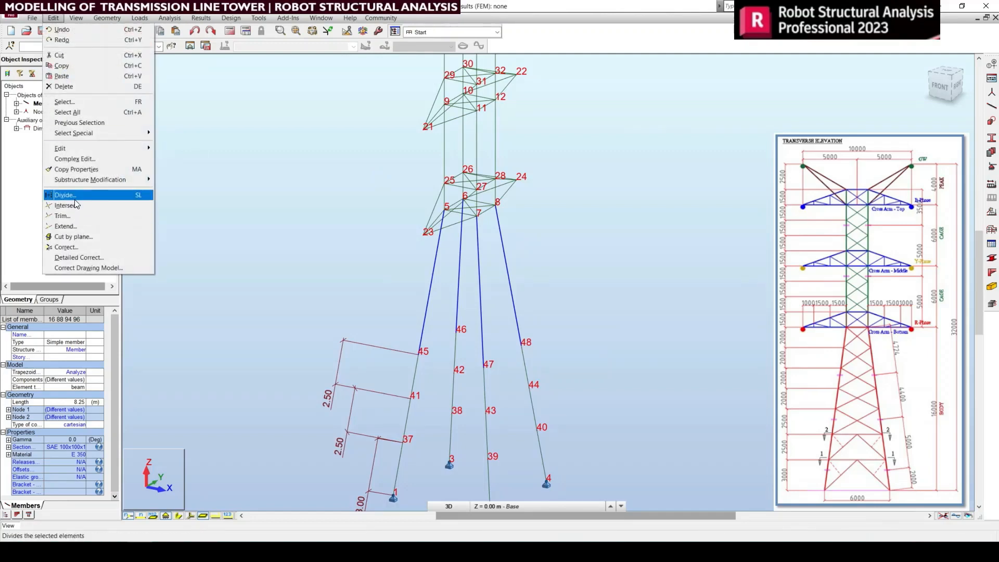
pyautogui.click(74, 196)
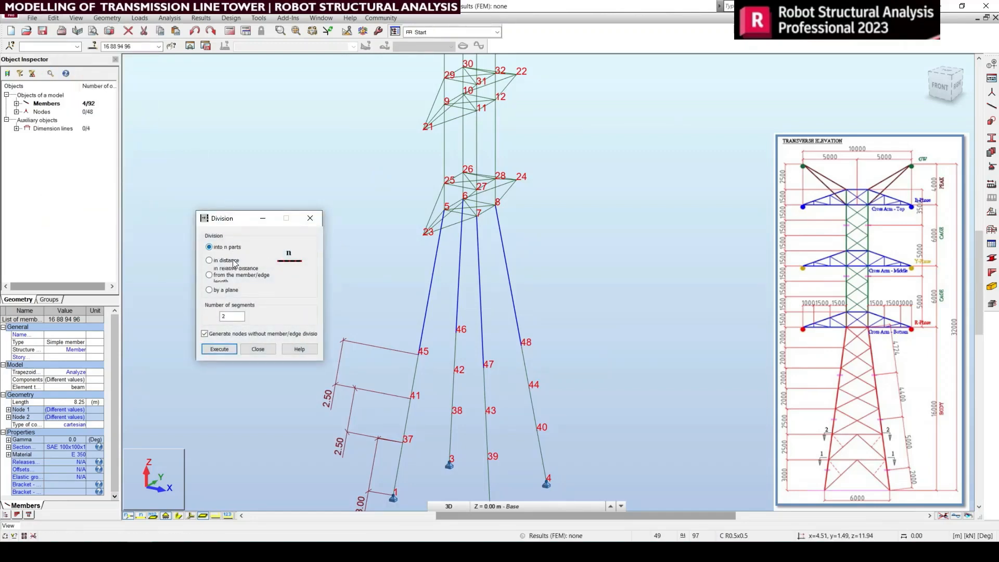
pyautogui.moveTo(242, 316); pyautogui.dragTo(214, 319)
pyautogui.click(222, 335)
pyautogui.click(224, 349)
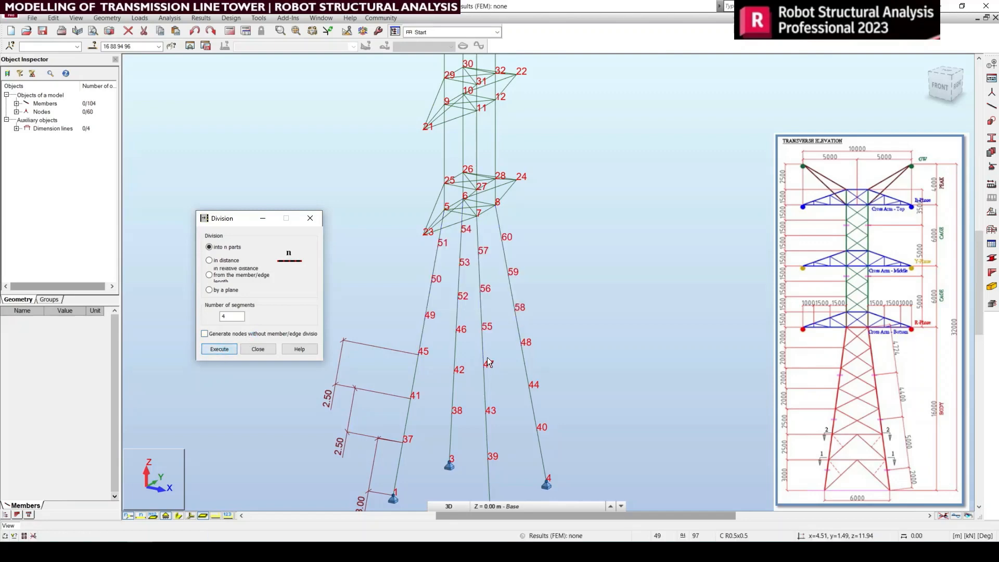
pyautogui.click(310, 218)
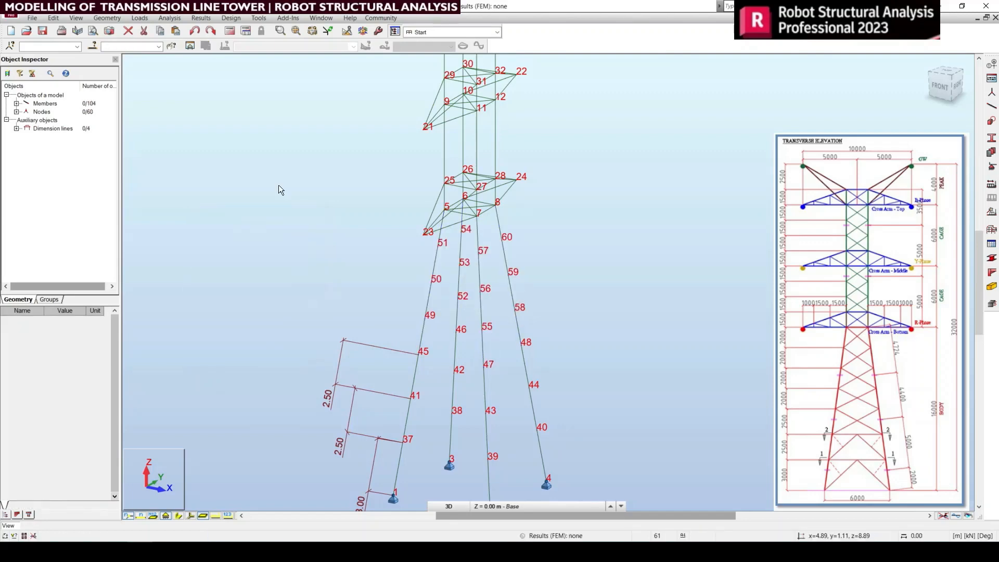
# Step: Add dimension lines between nodes 45 and 49 and between nodes 49 and 50 on the tower leg
pyautogui.click(258, 18)
pyautogui.click(281, 33)
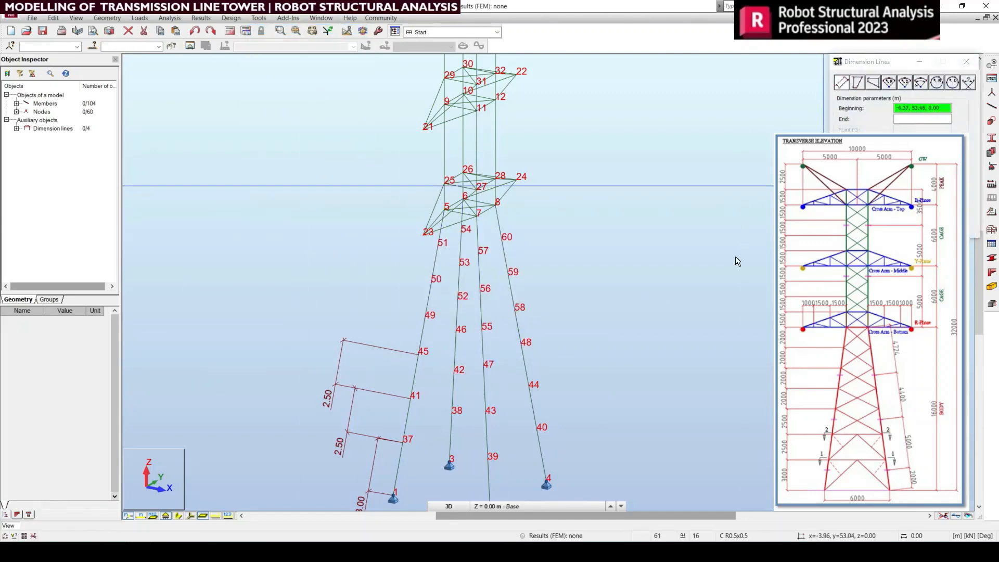
pyautogui.click(420, 358)
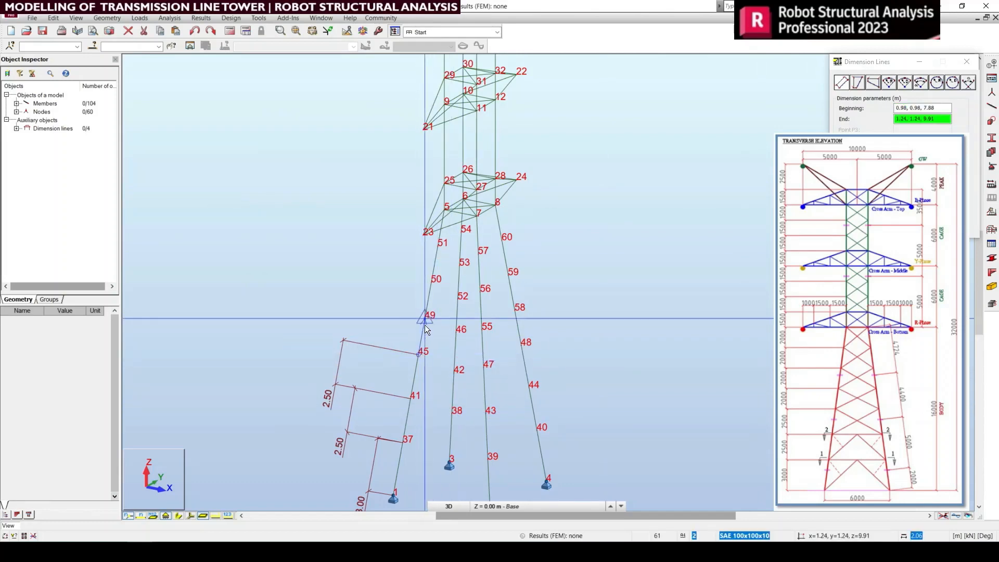
pyautogui.click(423, 320)
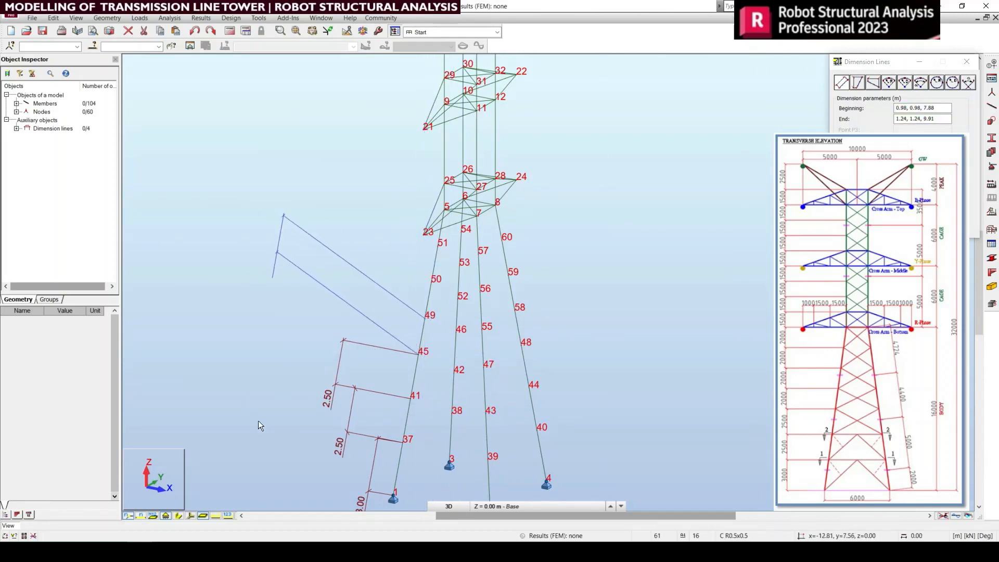
pyautogui.click(273, 455)
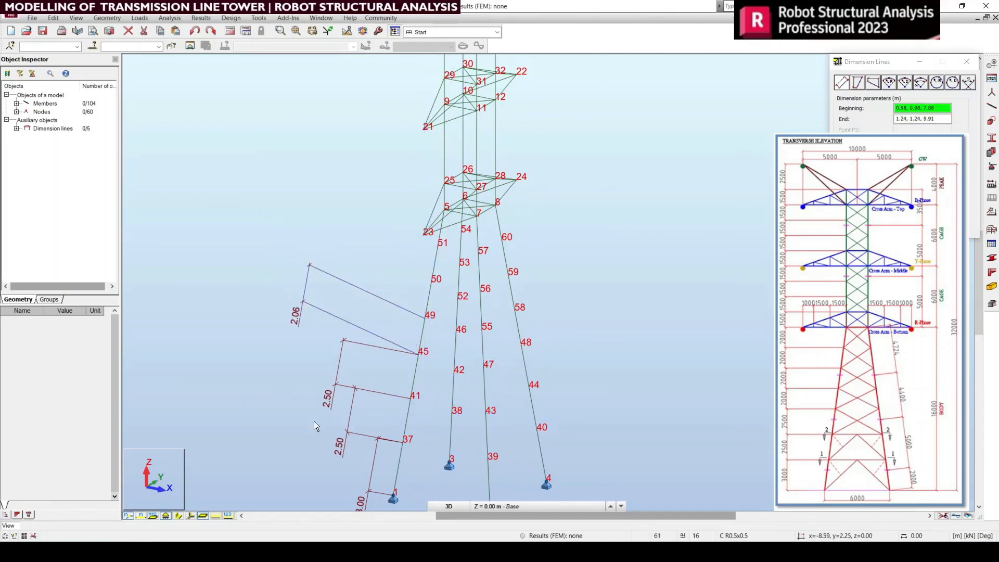
pyautogui.click(425, 318)
pyautogui.click(428, 289)
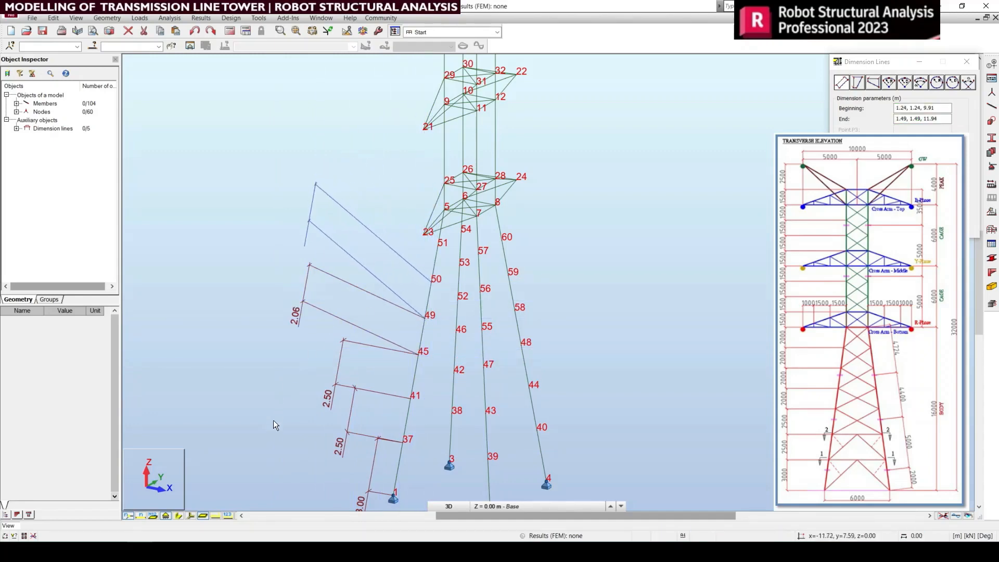
pyautogui.click(273, 433)
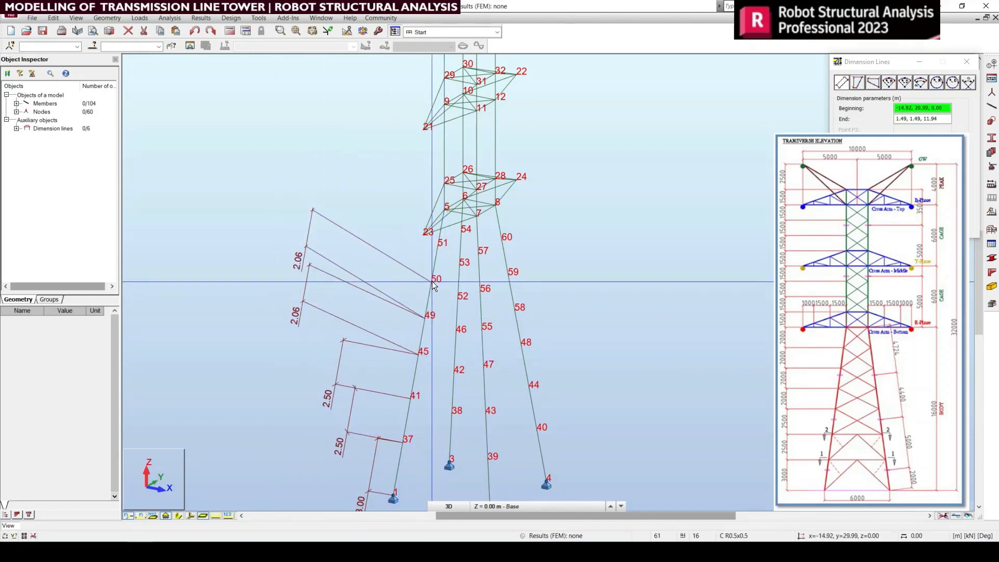
# Step: Add dimension lines between nodes 50 and 51 and between nodes 51 and 5 on the same leg
pyautogui.moveTo(432, 281); pyautogui.dragTo(457, 310, button='middle')
pyautogui.click(457, 310)
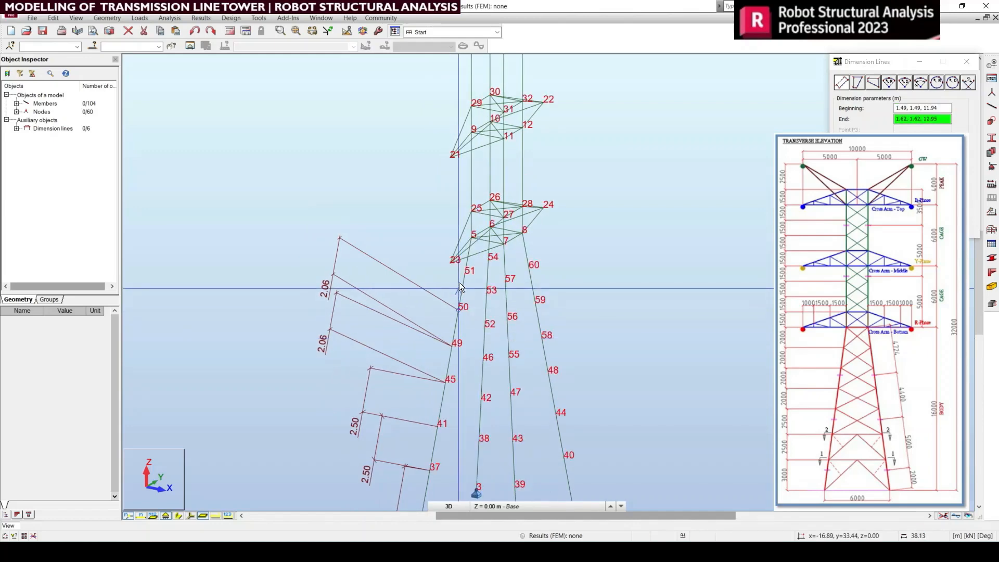
pyautogui.click(461, 275)
pyautogui.click(216, 438)
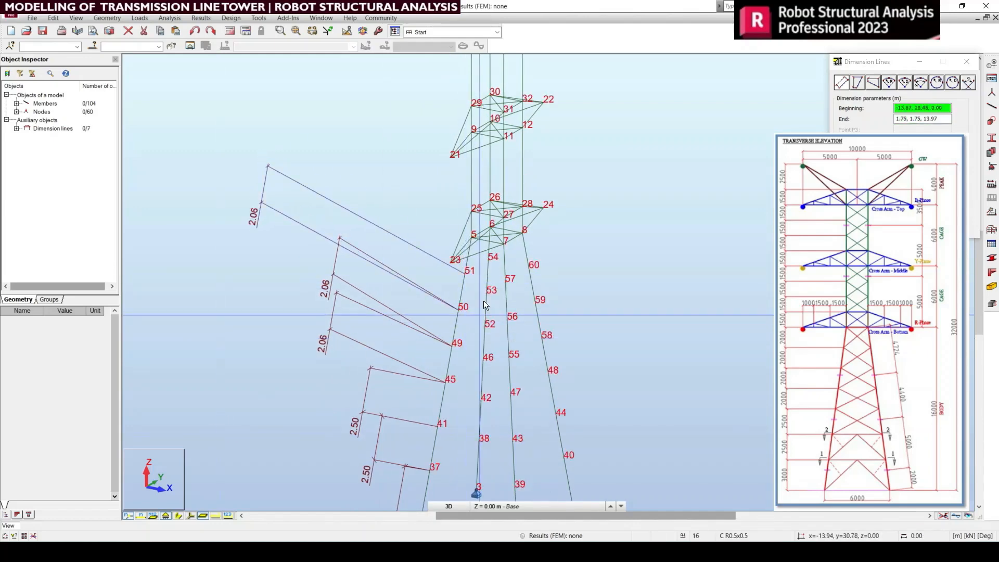
pyautogui.click(468, 237)
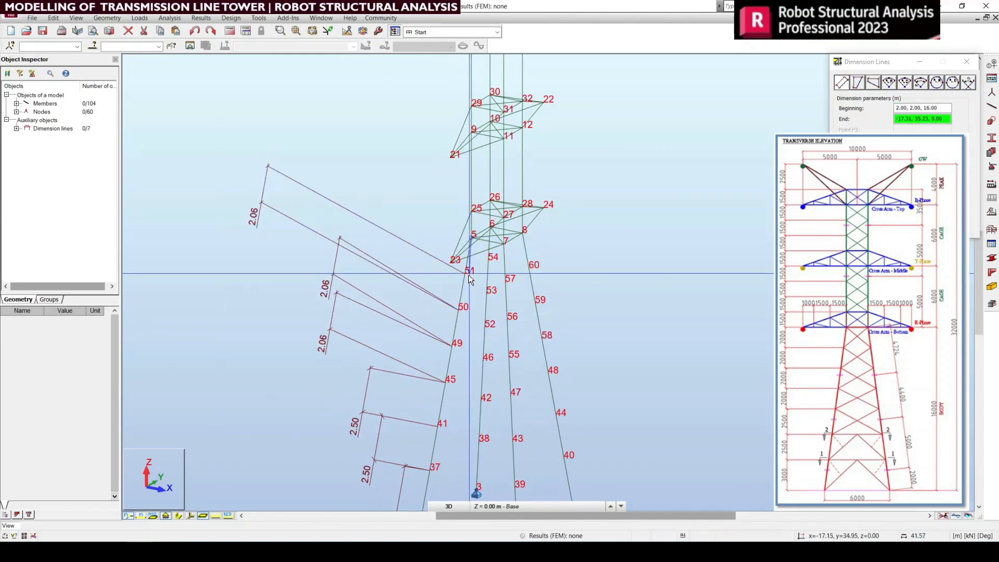
pyautogui.click(463, 275)
pyautogui.click(230, 402)
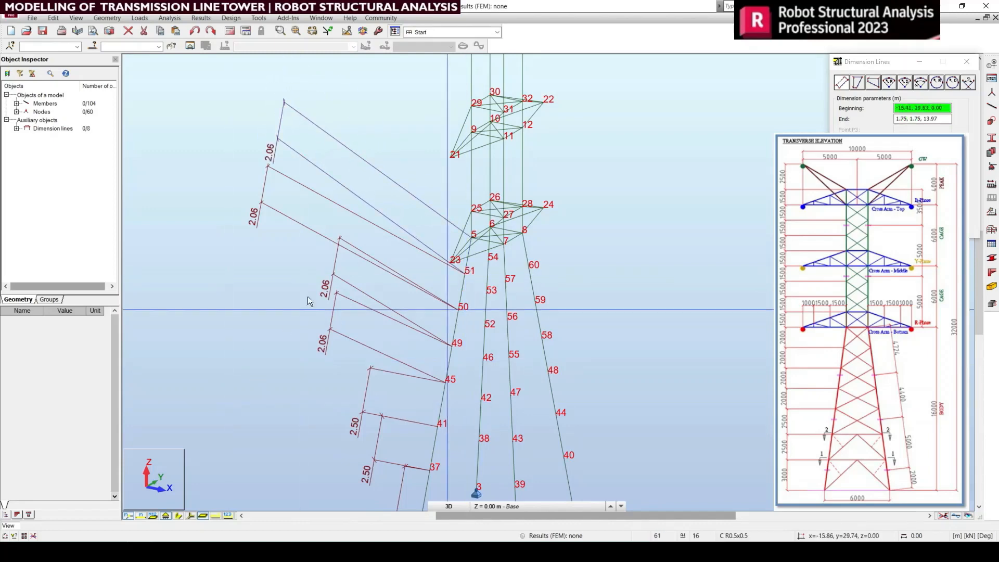
# Step: Select the eight vertical cage members running from the bottom cross arm to the middle one and from there to the top cross arm
pyautogui.moveTo(517, 269); pyautogui.dragTo(484, 201, button='middle')
pyautogui.moveTo(505, 315); pyautogui.dragTo(584, 357, button='middle')
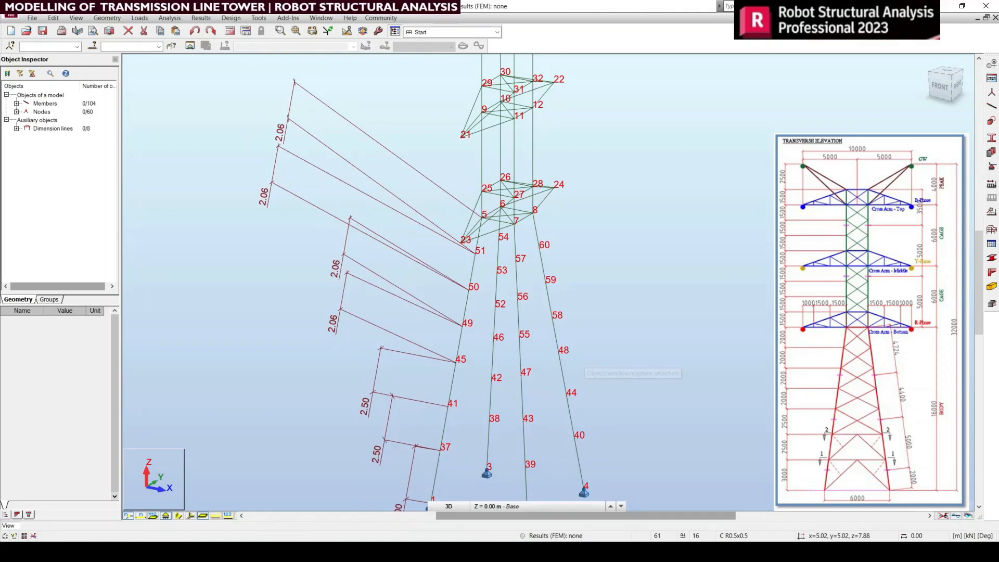
pyautogui.moveTo(535, 386); pyautogui.dragTo(485, 497, button='middle')
pyautogui.scroll(1, 494, 309)
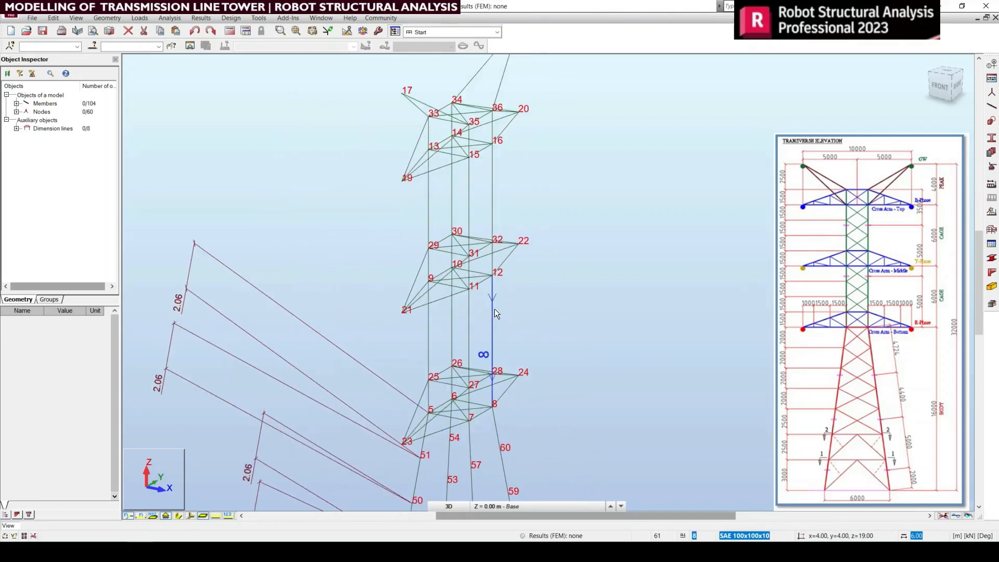
pyautogui.scroll(1, 493, 354)
pyautogui.moveTo(488, 383); pyautogui.dragTo(483, 338, button='middle')
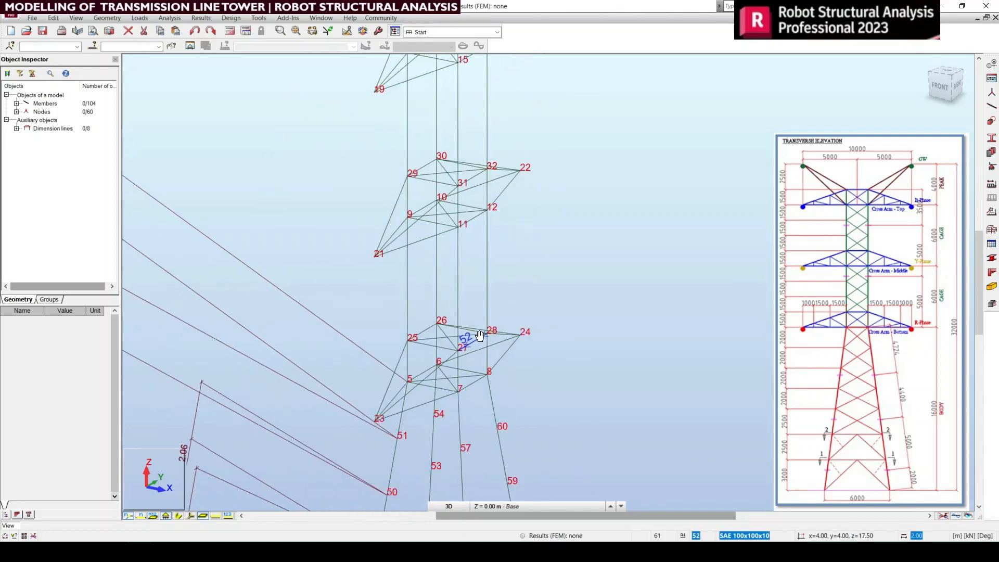
pyautogui.moveTo(514, 294); pyautogui.dragTo(389, 280)
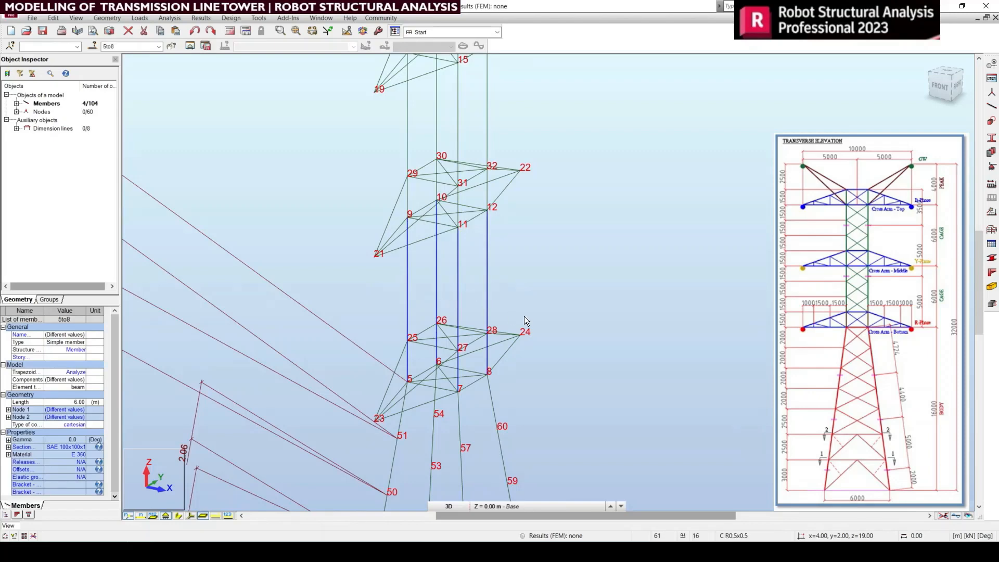
pyautogui.moveTo(523, 316); pyautogui.dragTo(531, 383, button='middle')
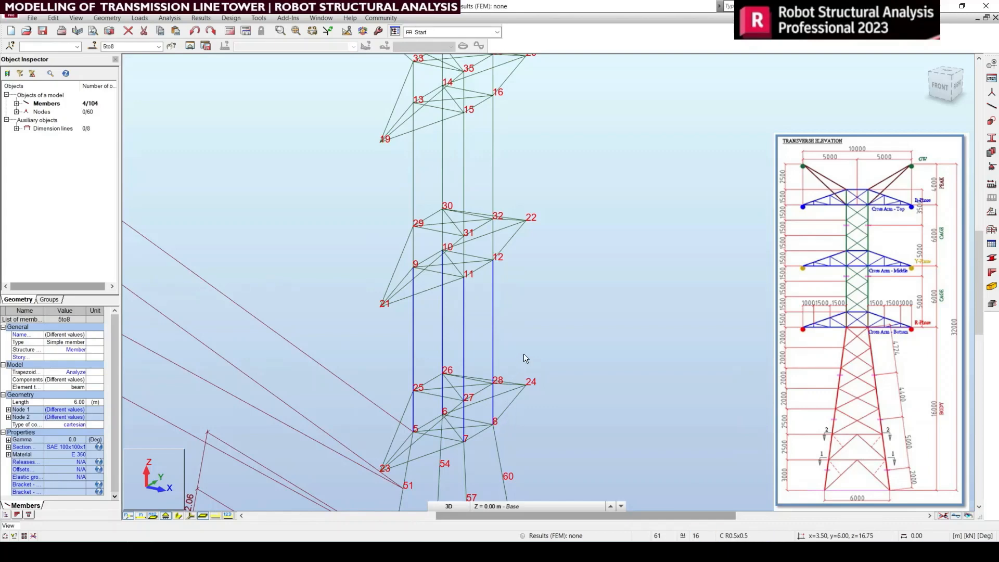
pyautogui.moveTo(524, 353); pyautogui.dragTo(535, 412, button='middle')
pyautogui.moveTo(540, 244); pyautogui.dragTo(370, 212)
pyautogui.moveTo(533, 379); pyautogui.dragTo(528, 305, button='middle')
pyautogui.moveTo(529, 427); pyautogui.dragTo(509, 477, button='middle')
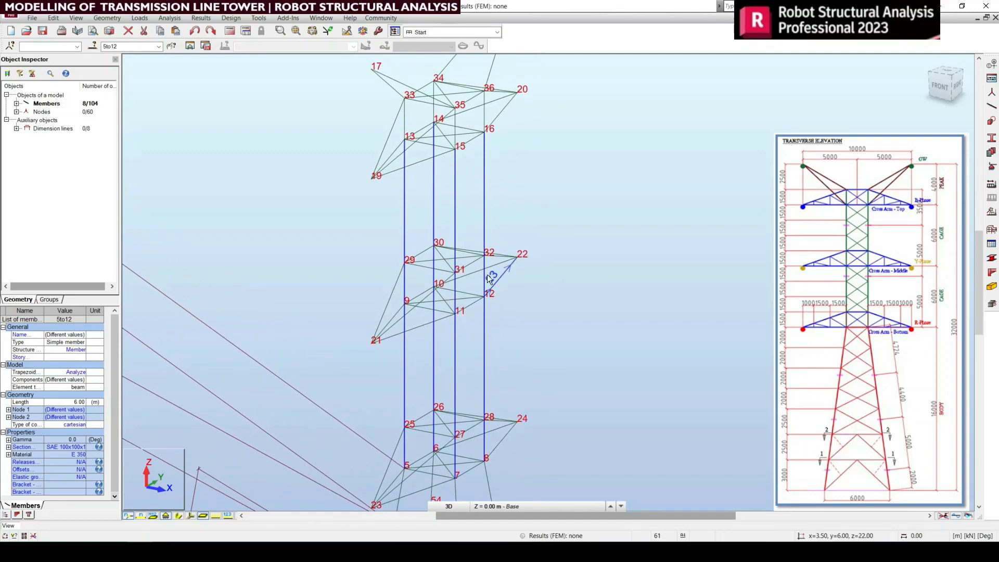
# Step: Divide the eight selected cage members into 4 parts each, with generating nodes without member/edge division switched off
pyautogui.scroll(4, 486, 263)
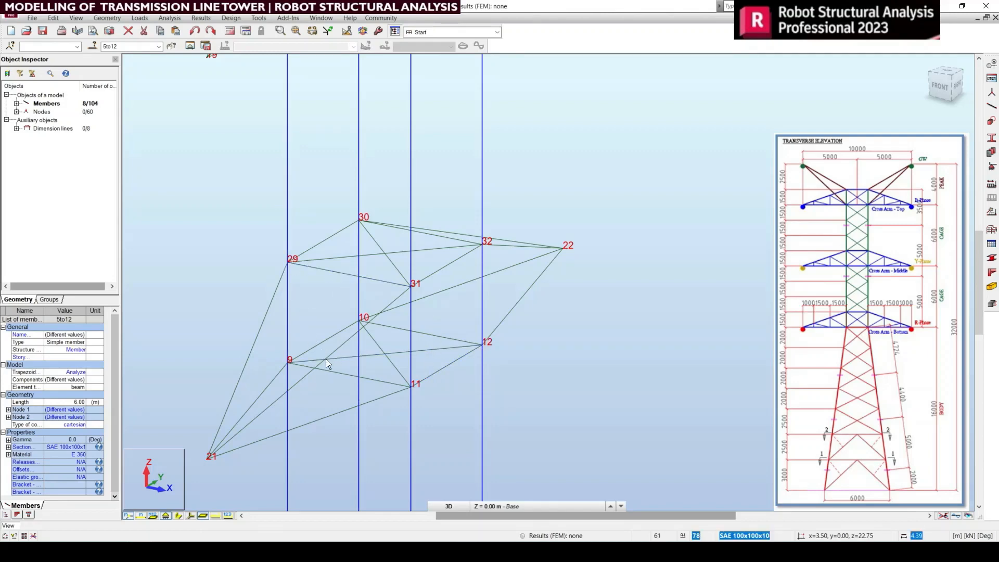
pyautogui.moveTo(326, 359); pyautogui.dragTo(397, 315, button='middle')
pyautogui.scroll(-3, 401, 319)
pyautogui.moveTo(432, 358)
pyautogui.mouseDown(button='middle')
pyautogui.moveTo(438, 322)
pyautogui.moveTo(435, 351)
pyautogui.mouseUp(button='middle')
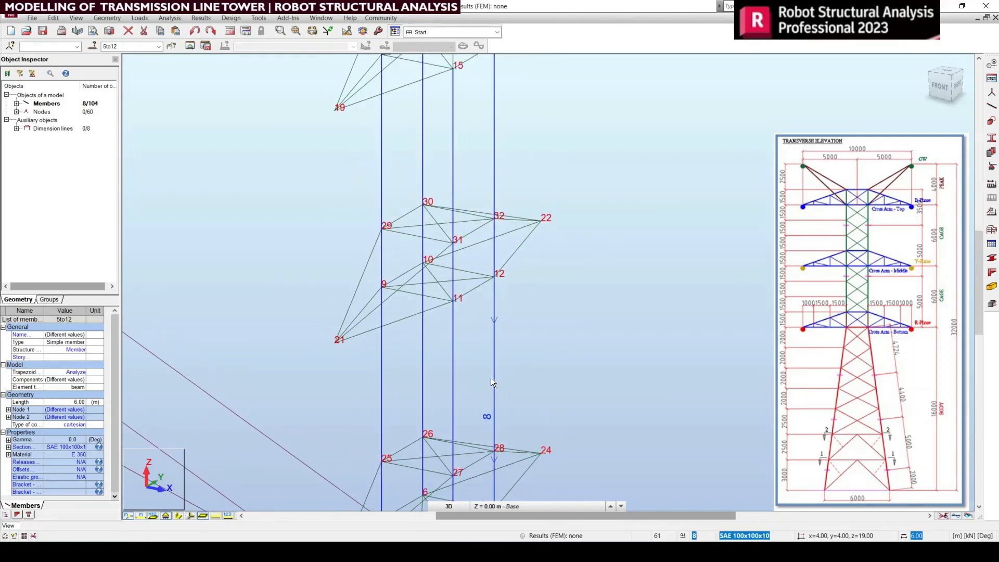
pyautogui.moveTo(510, 351); pyautogui.dragTo(488, 425, button='middle')
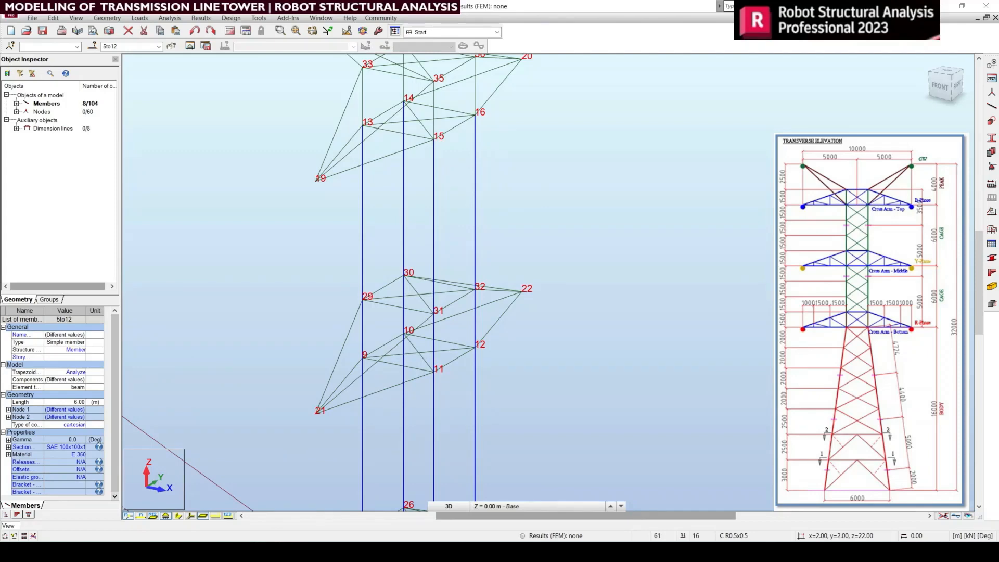
pyautogui.scroll(-3, 393, 239)
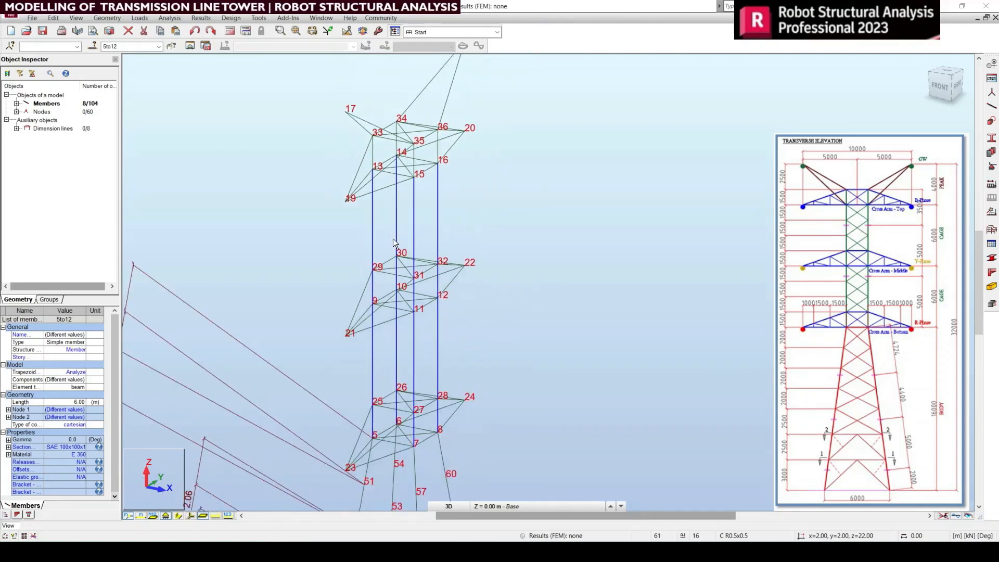
pyautogui.moveTo(398, 312); pyautogui.dragTo(447, 294, button='middle')
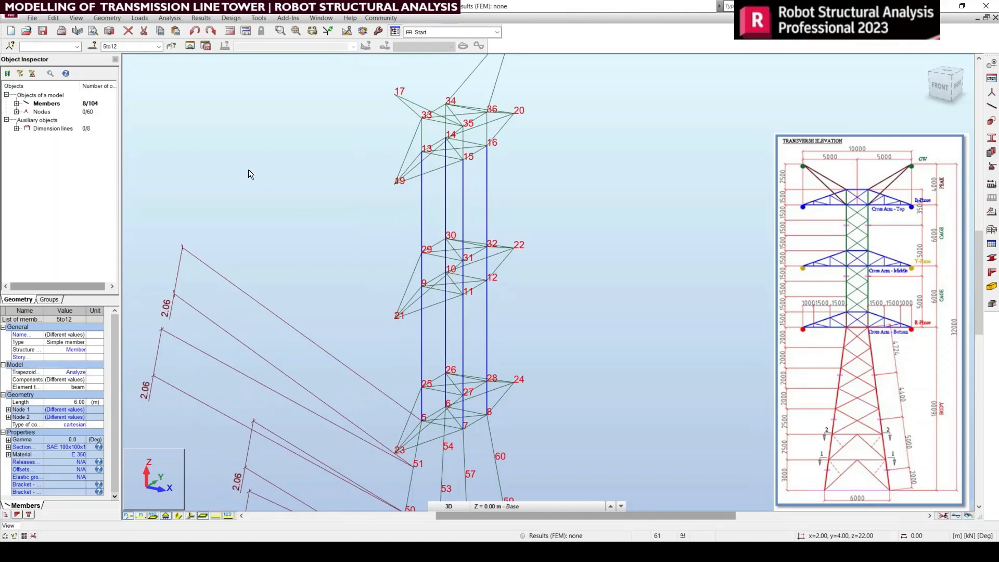
pyautogui.click(54, 20)
pyautogui.click(65, 195)
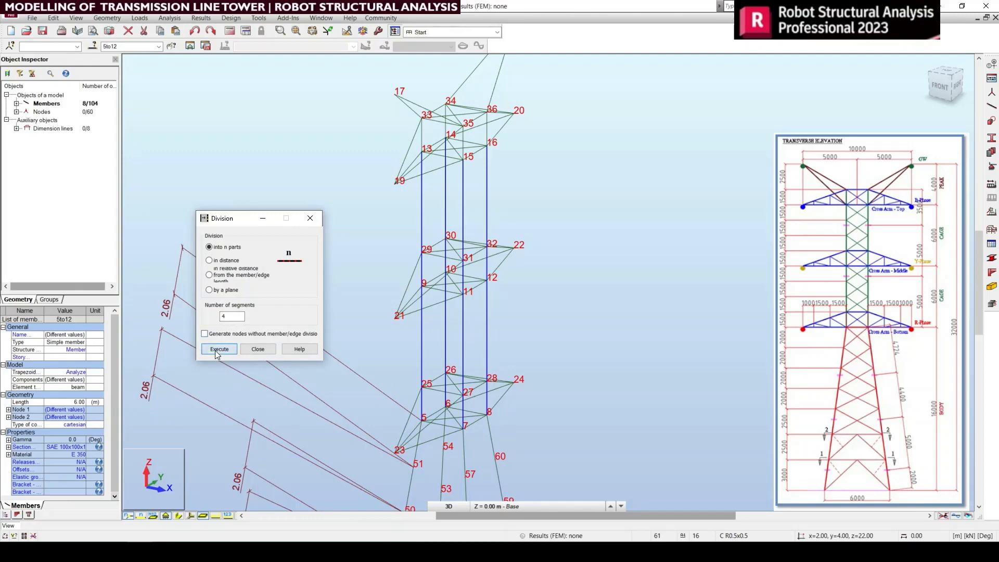
pyautogui.click(219, 349)
pyautogui.click(258, 349)
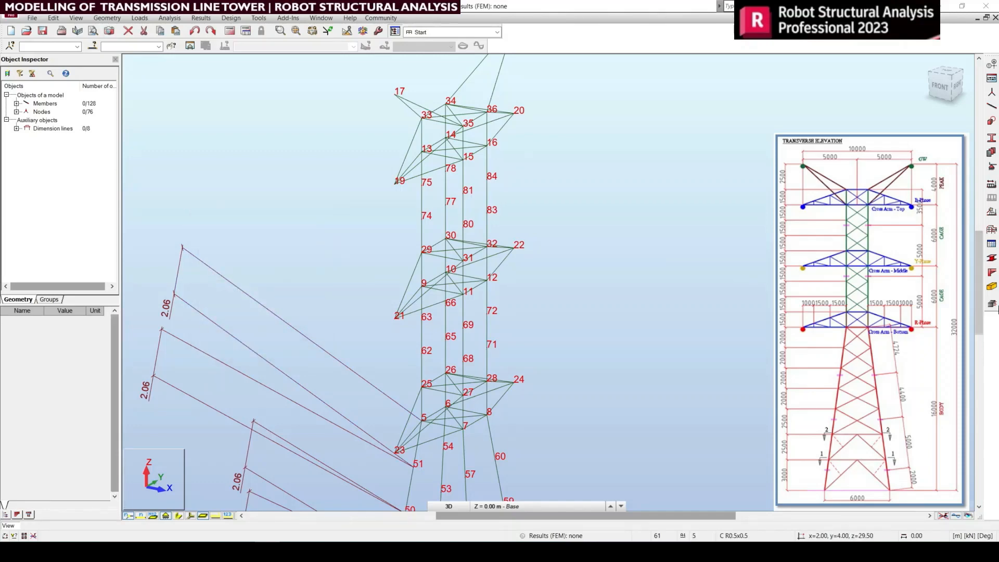
# Step: Add a dimension line between node 25 on the bottom cross arm and node 62 directly above it
pyautogui.moveTo(609, 277); pyautogui.dragTo(662, 245, button='middle')
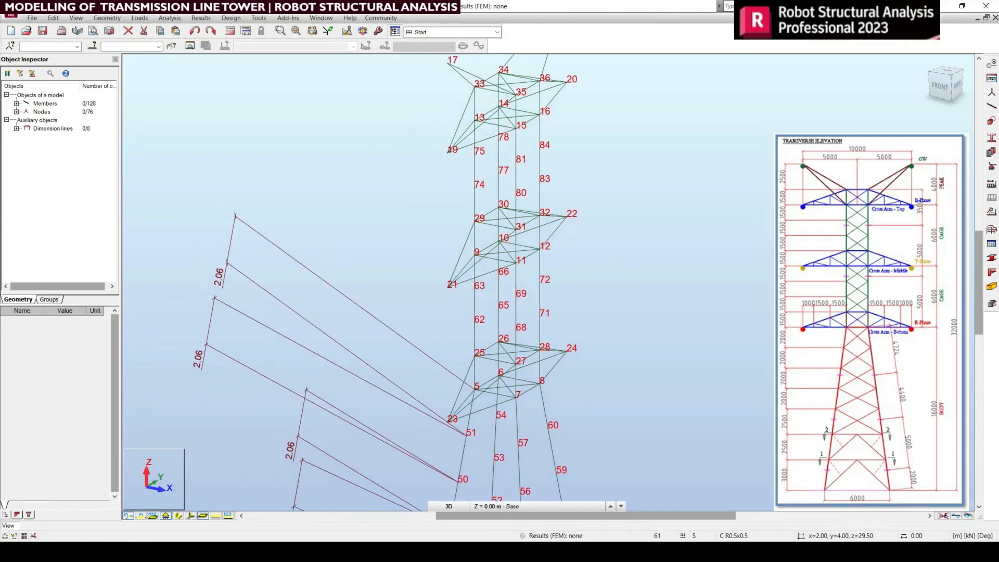
pyautogui.click(246, 28)
pyautogui.click(285, 36)
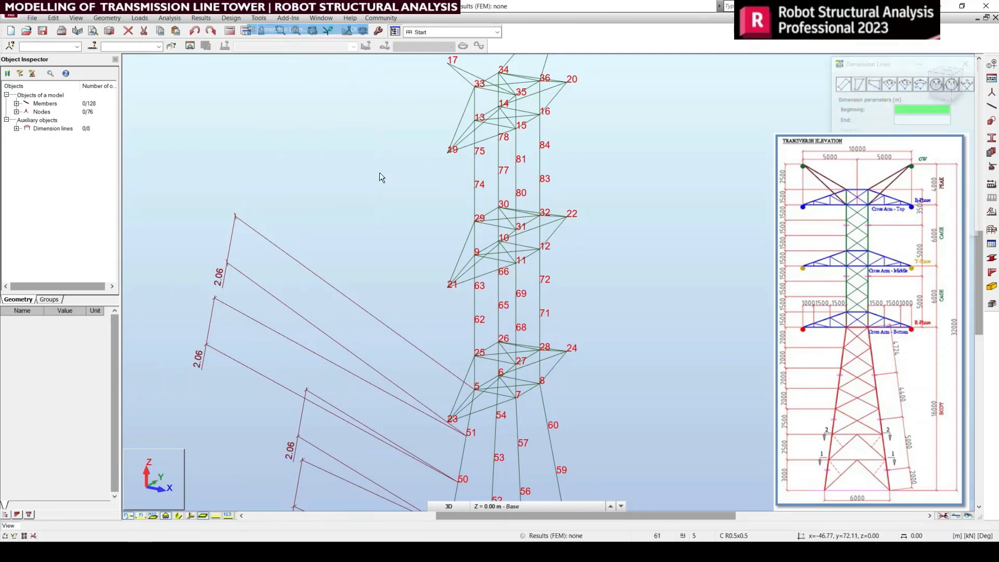
pyautogui.click(473, 360)
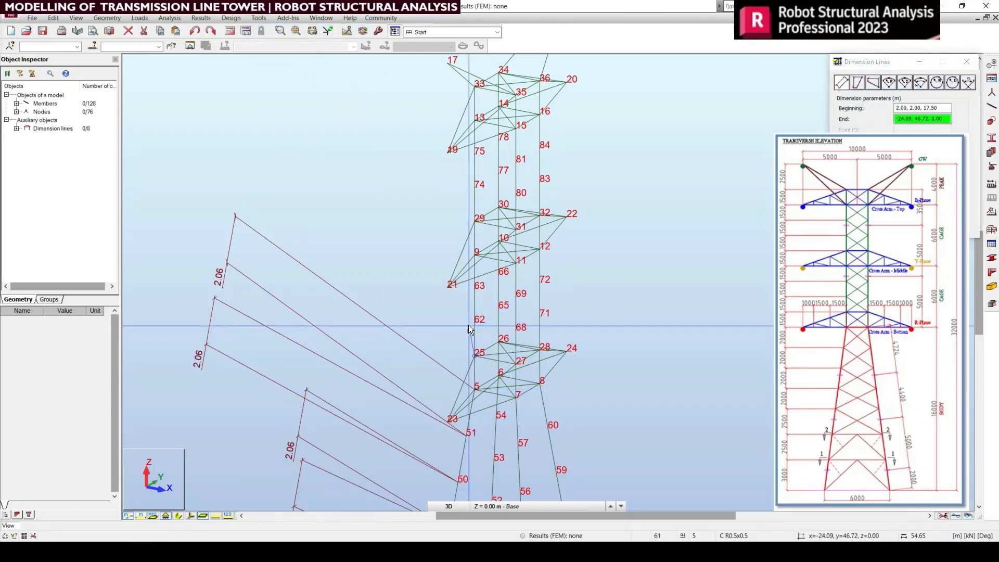
pyautogui.scroll(-3, 320, 387)
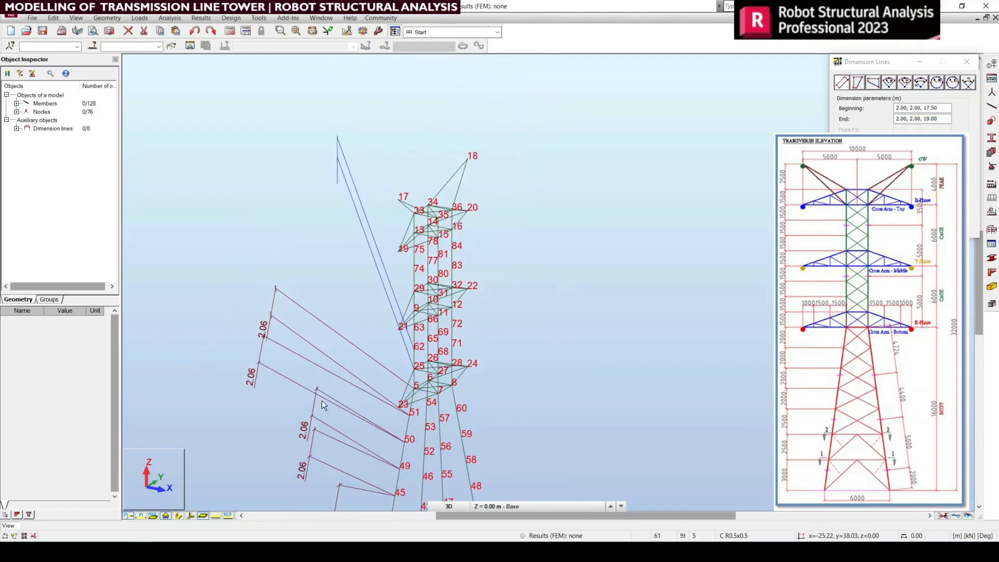
pyautogui.click(289, 444)
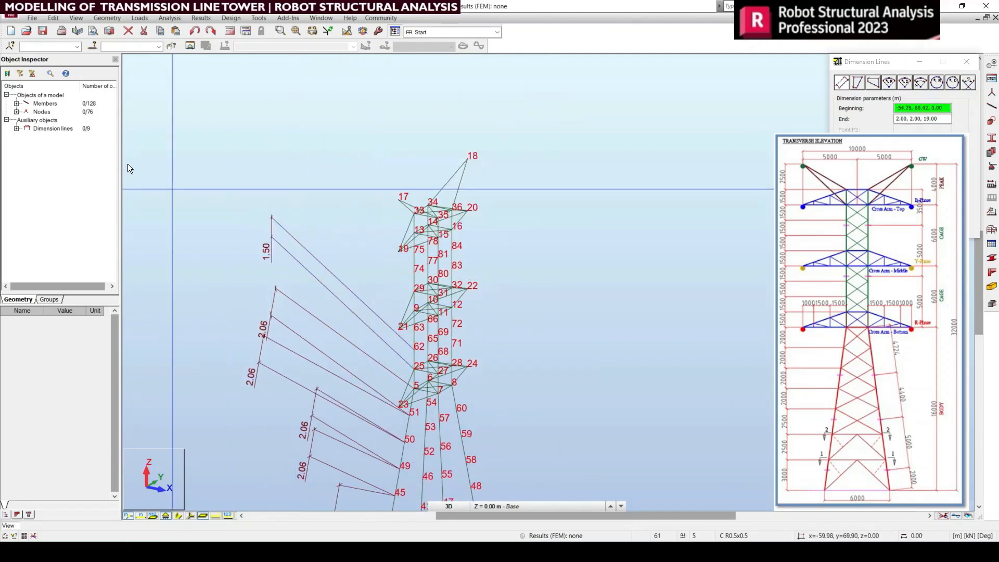
# Step: Delete all the dimension lines from the model
pyautogui.click(16, 128)
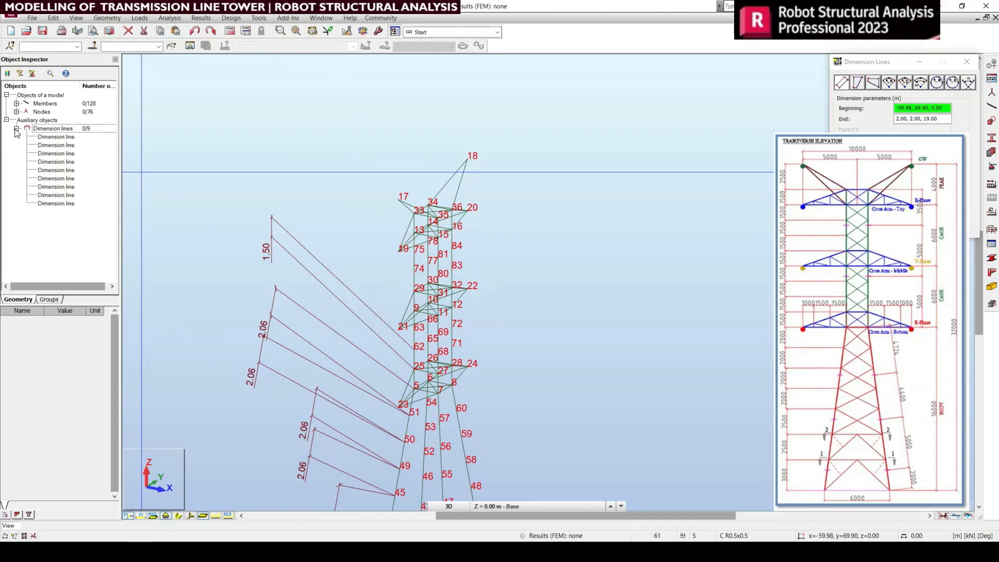
pyautogui.click(40, 137)
pyautogui.hotkey('shift', 'Down')
pyautogui.hotkey('shift', 'Down')
pyautogui.hotkey('shift', 'Down')
pyautogui.hotkey('shift', 'Down')
pyautogui.hotkey('shift', 'Down')
pyautogui.hotkey('shift', 'Down')
pyautogui.hotkey('shift', 'Down')
pyautogui.hotkey('shift', 'Down')
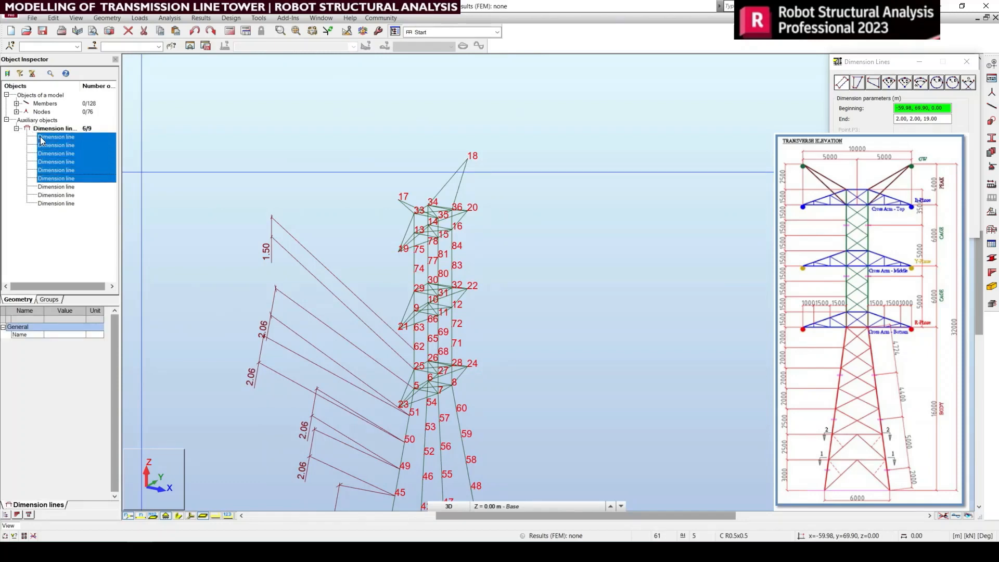
pyautogui.click(42, 138)
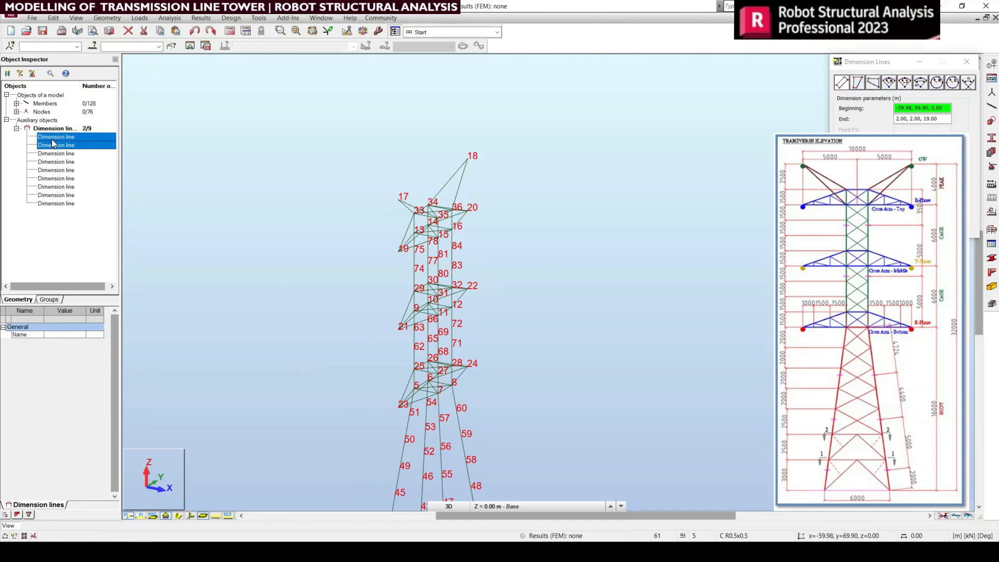
pyautogui.hotkey('shift', 'Down')
pyautogui.hotkey('shift', 'Down')
pyautogui.hotkey('shift', 'Down')
pyautogui.hotkey('shift', 'Down')
pyautogui.hotkey('shift', 'Down')
pyautogui.hotkey('shift', 'Down')
pyautogui.hotkey('shift', 'Down')
pyautogui.press('Delete')
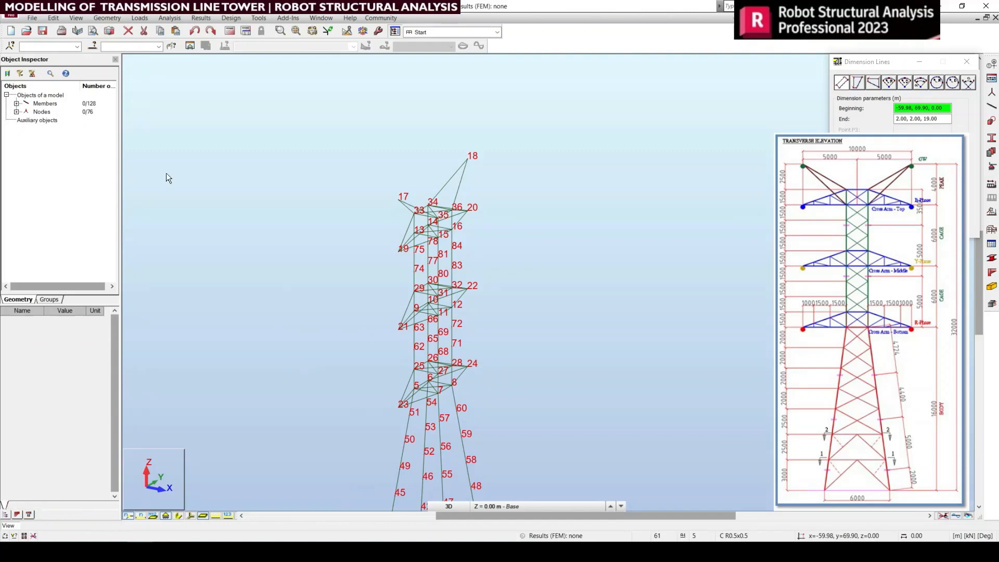
pyautogui.scroll(2, 451, 216)
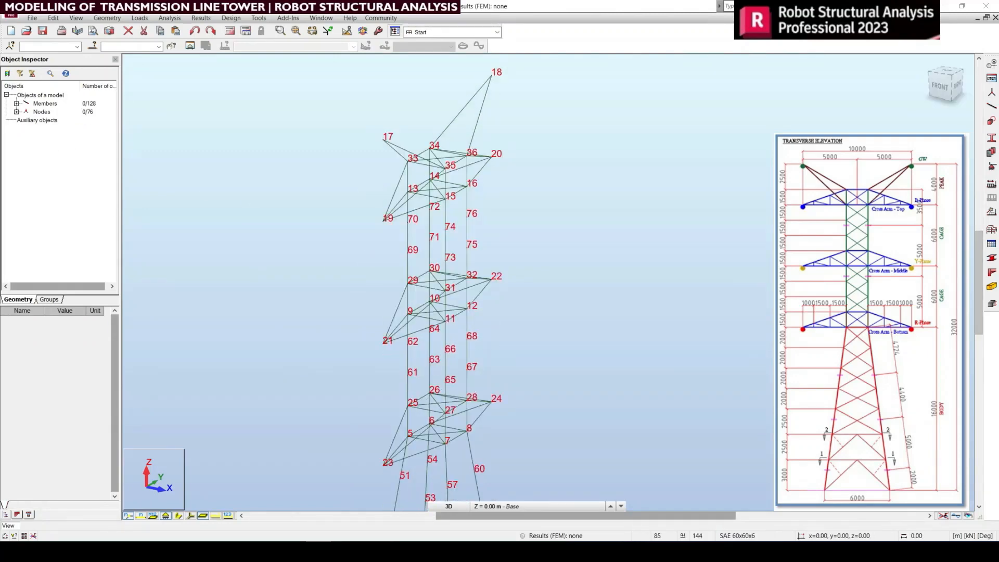
pyautogui.scroll(-3, 375, 134)
pyautogui.scroll(5, 453, 319)
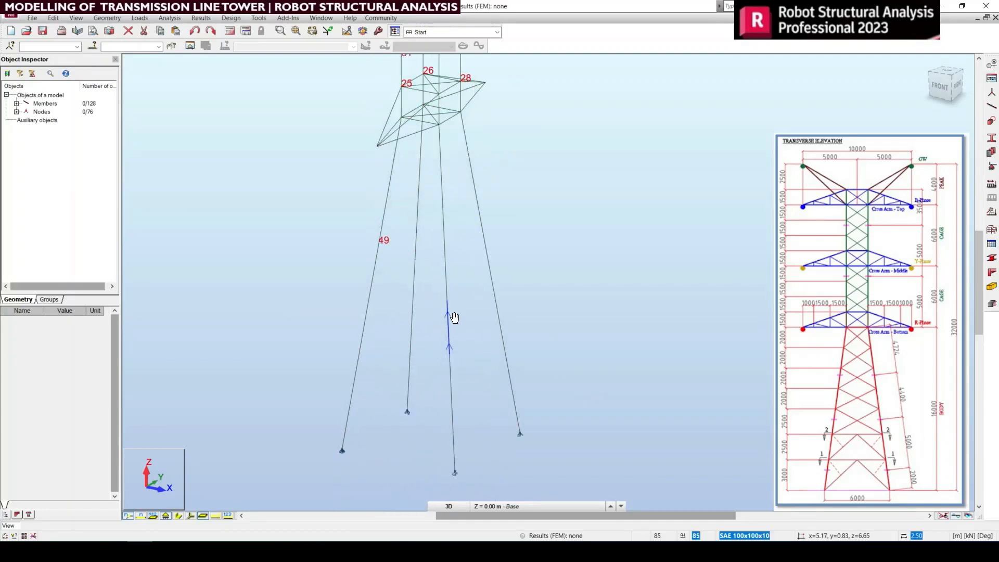
pyautogui.scroll(3, 525, 406)
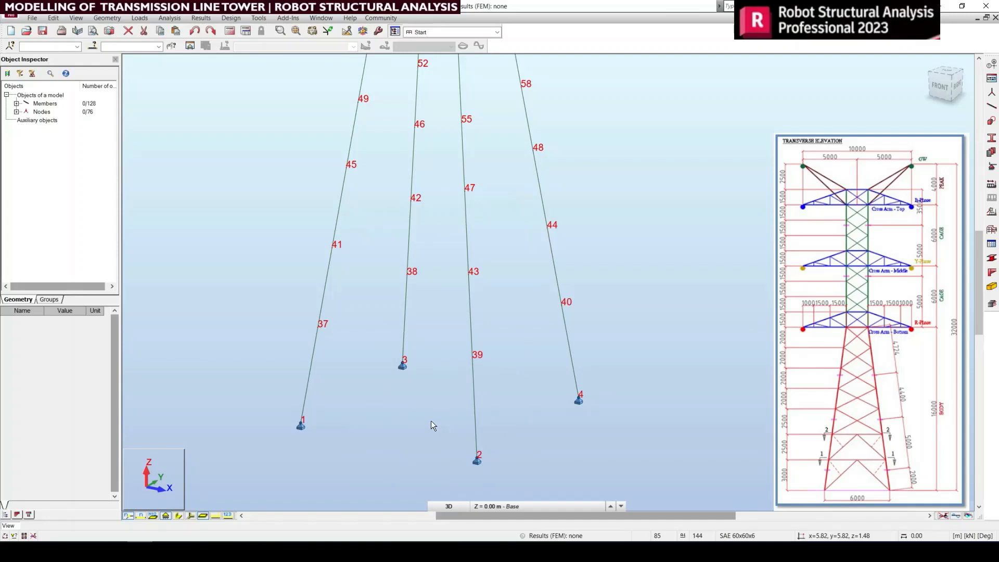
pyautogui.moveTo(431, 420); pyautogui.dragTo(432, 438, button='middle')
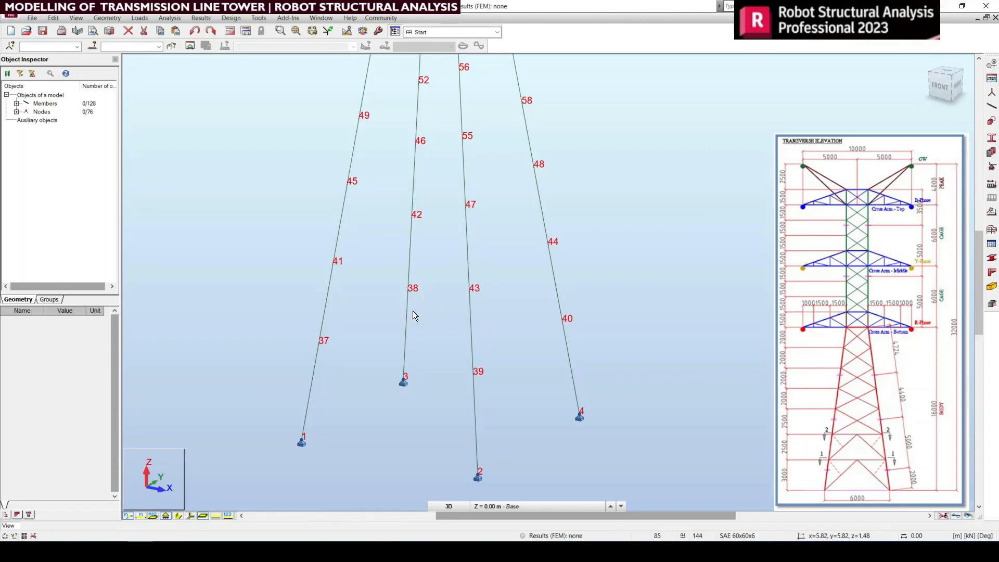
pyautogui.click(992, 114)
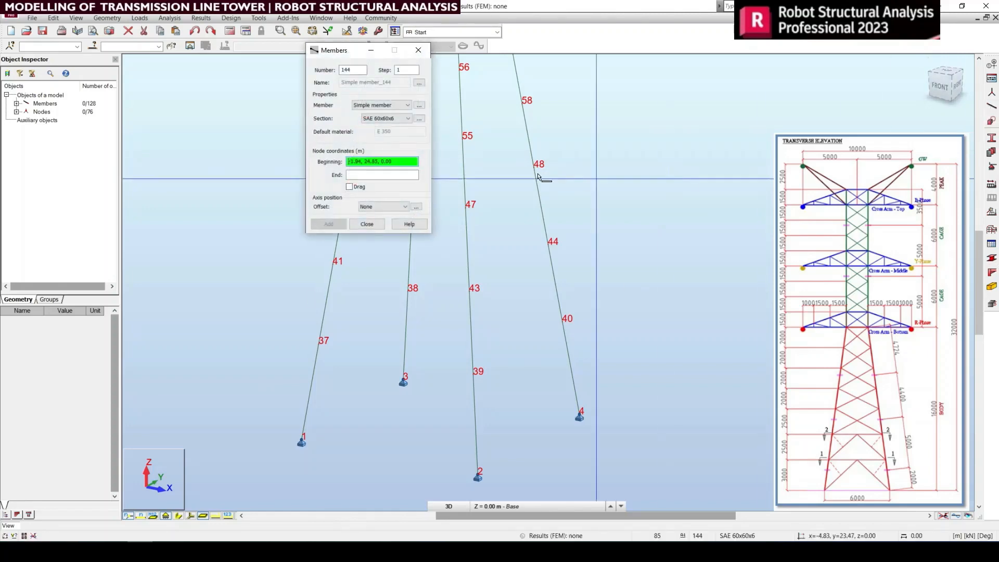
pyautogui.click(417, 53)
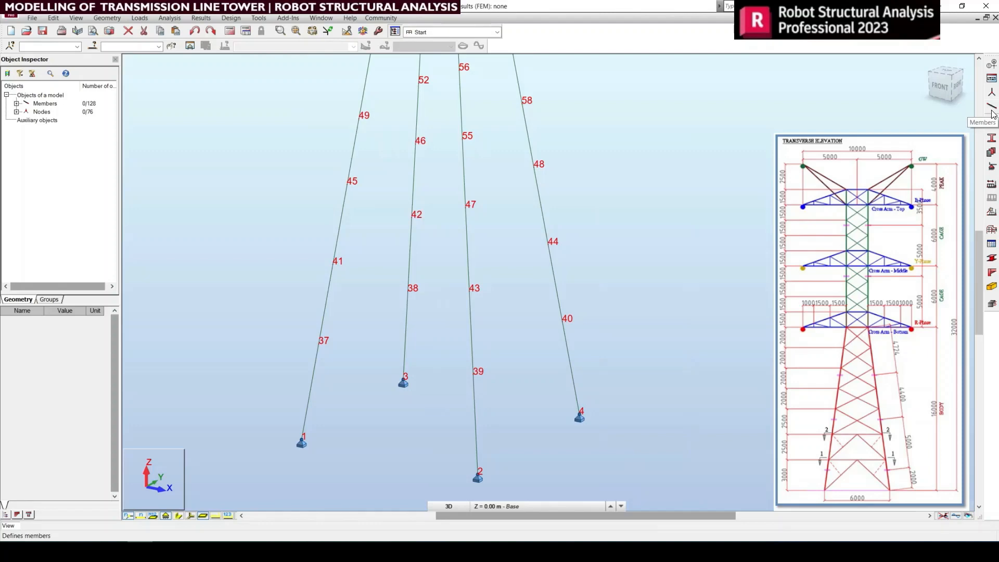
# Step: Draw a closed ring of SAE 60x60x6 members through leg nodes 39, 40, 38 and 37 in continuous Drag mode
pyautogui.click(992, 108)
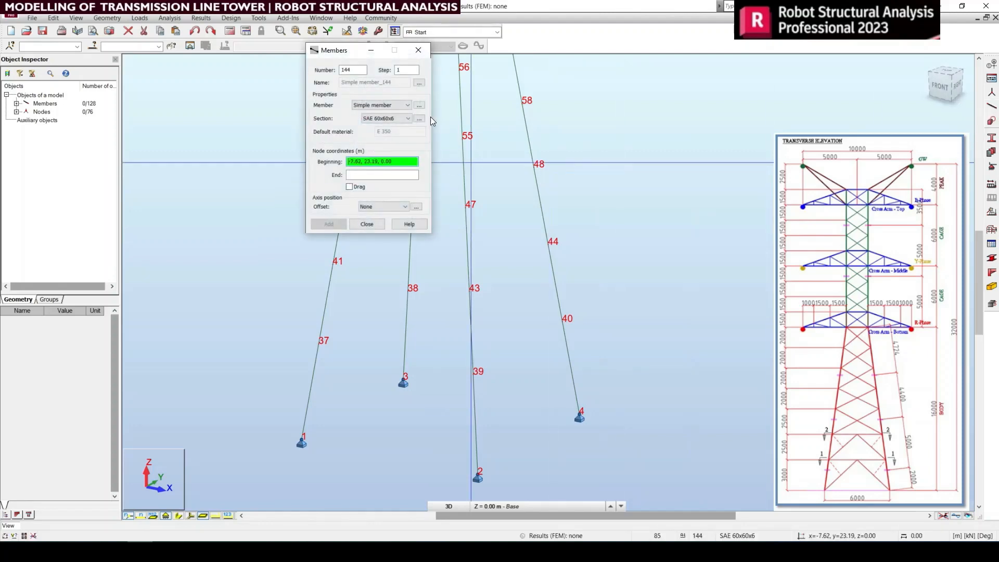
pyautogui.click(393, 117)
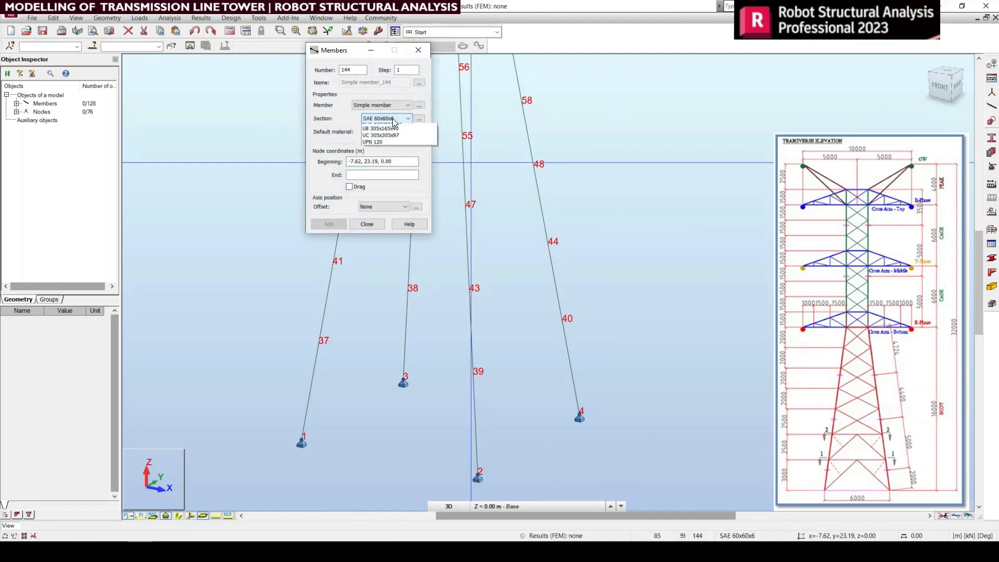
pyautogui.click(392, 118)
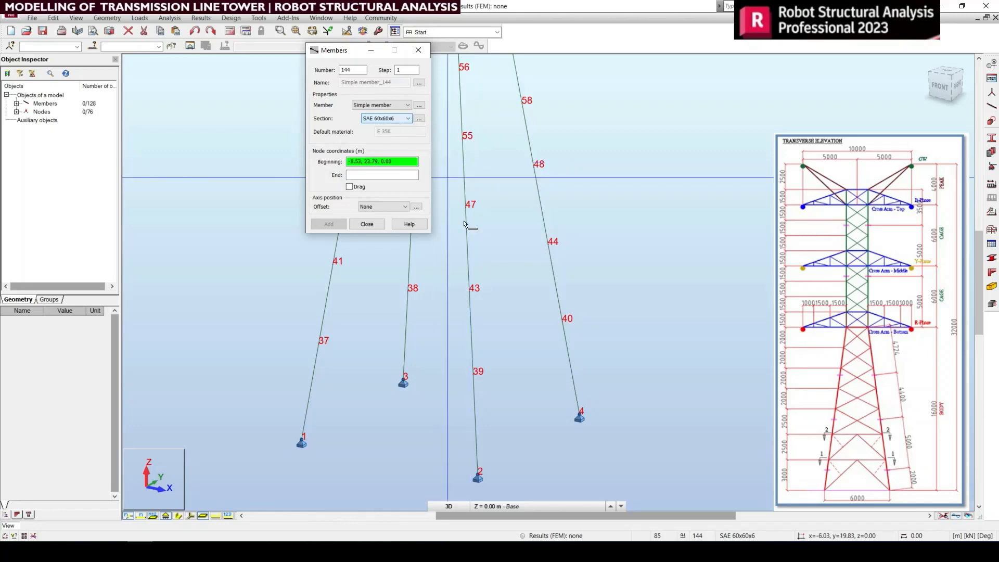
pyautogui.moveTo(500, 290); pyautogui.dragTo(522, 311, button='middle')
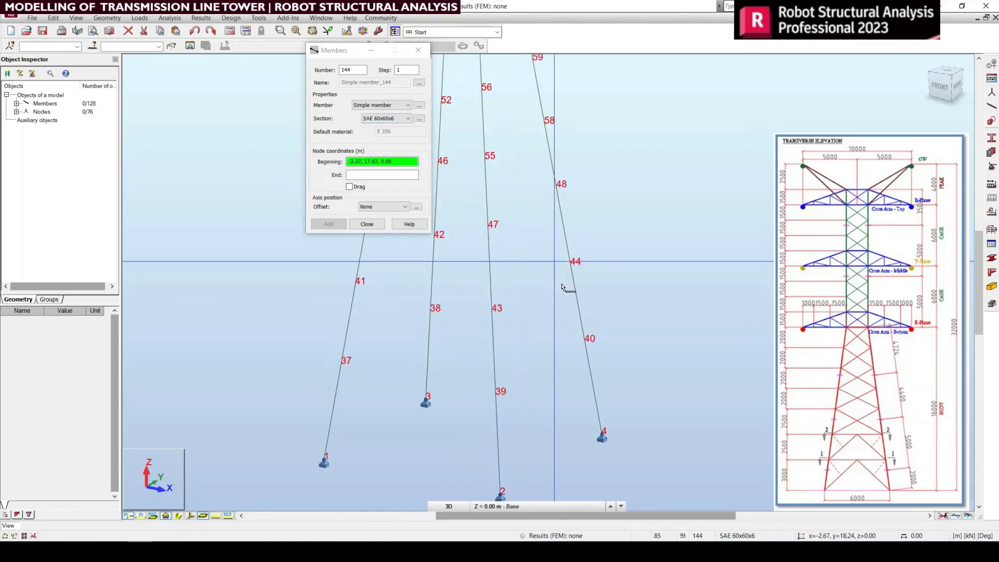
pyautogui.click(501, 394)
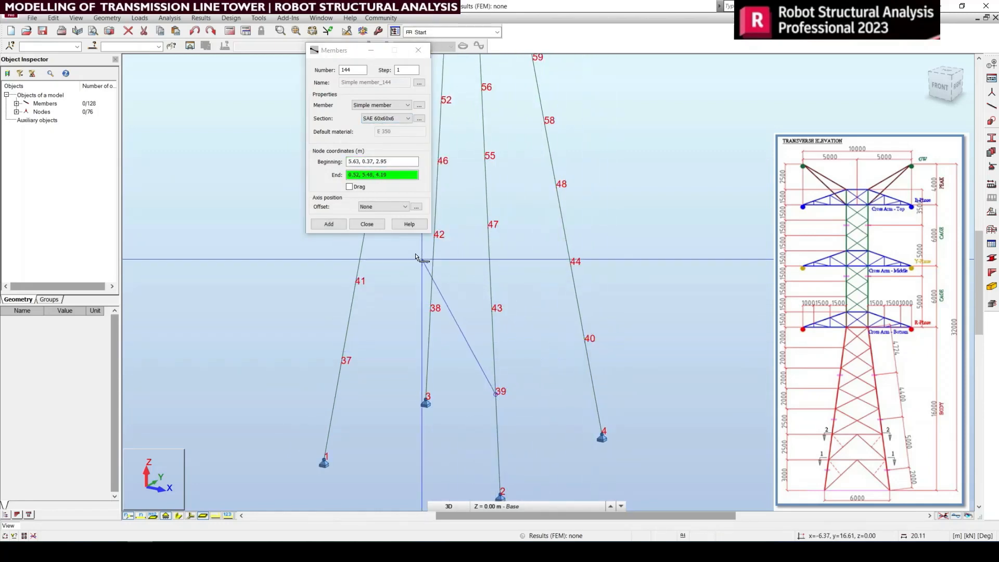
pyautogui.click(350, 187)
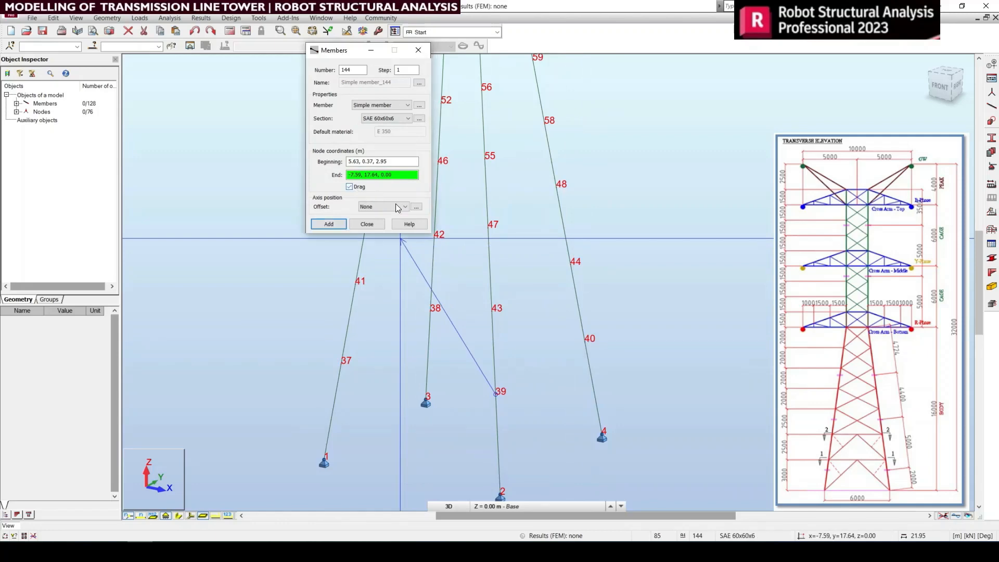
pyautogui.click(585, 342)
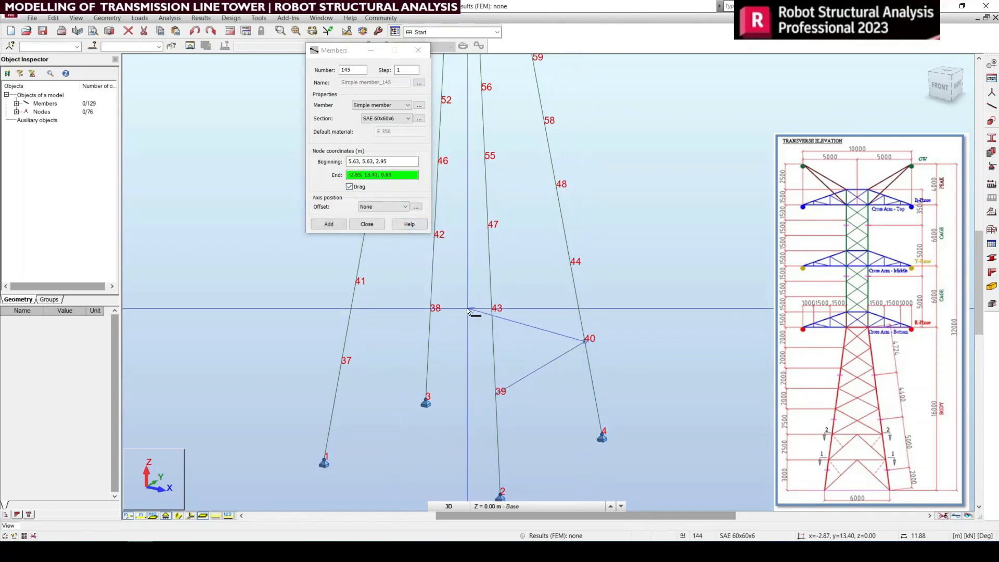
pyautogui.click(431, 313)
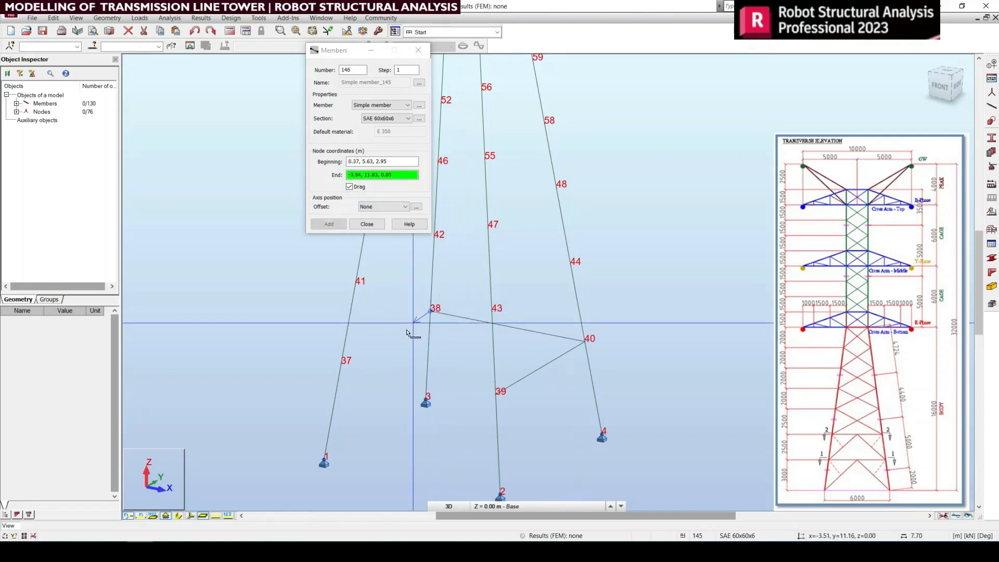
pyautogui.click(341, 365)
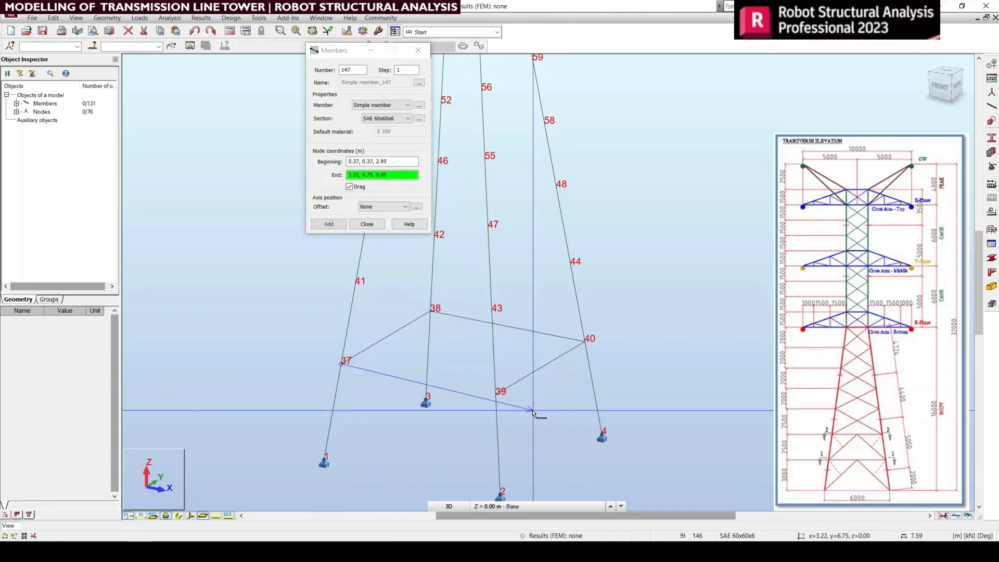
pyautogui.click(494, 395)
pyautogui.moveTo(557, 333); pyautogui.dragTo(606, 405, button='middle')
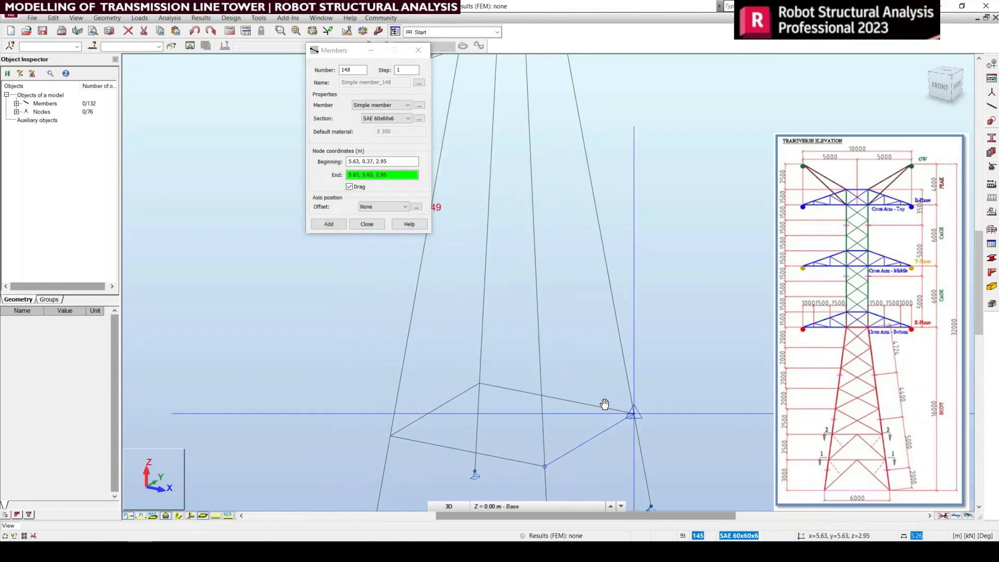
pyautogui.rightClick(565, 344)
pyautogui.click(561, 350)
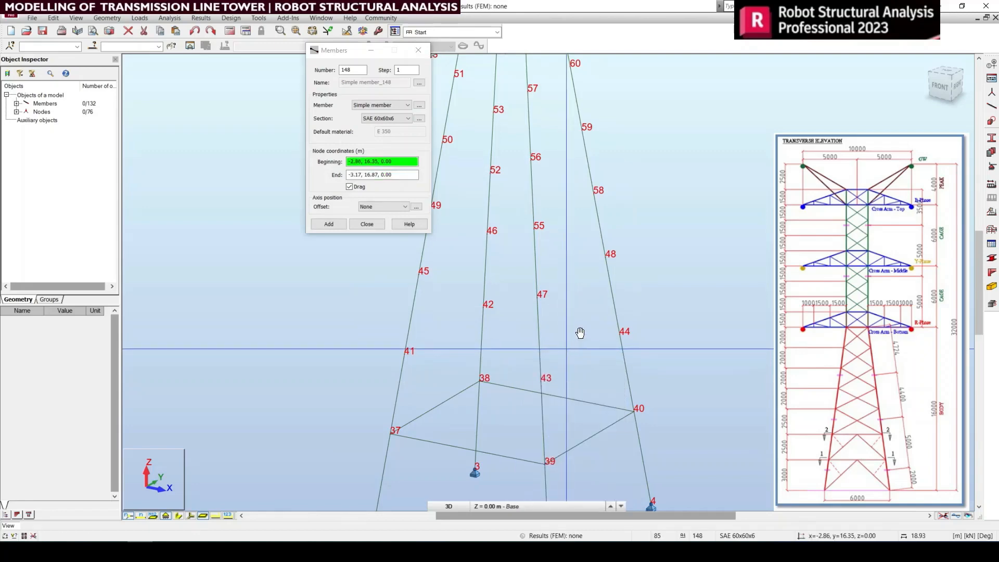
# Step: Draw a second closed ring of SAE 60x60x6 members through leg nodes 41, 43, 44 and 42, and finish member creation
pyautogui.moveTo(579, 334); pyautogui.dragTo(595, 319, button='middle')
pyautogui.click(421, 337)
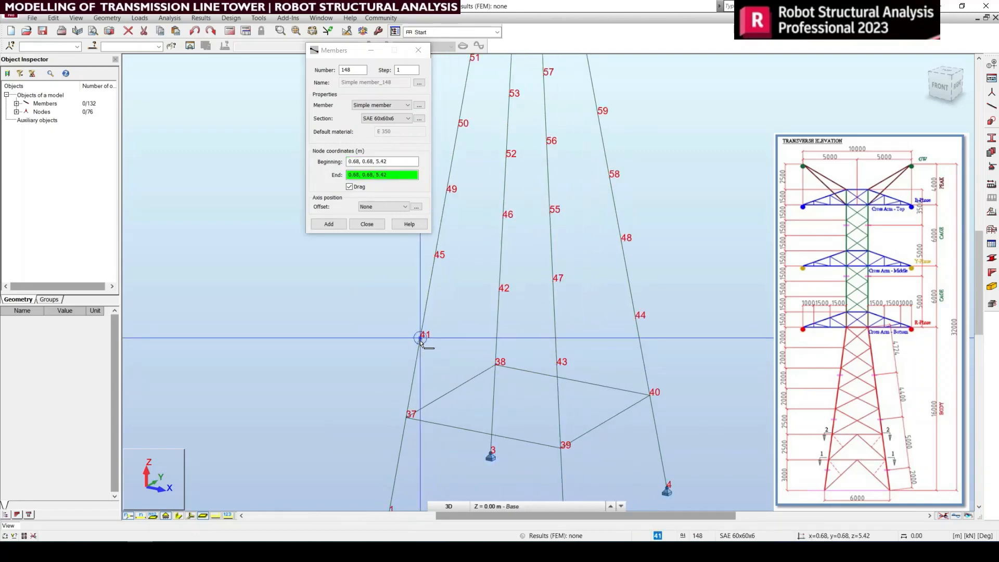
pyautogui.click(557, 367)
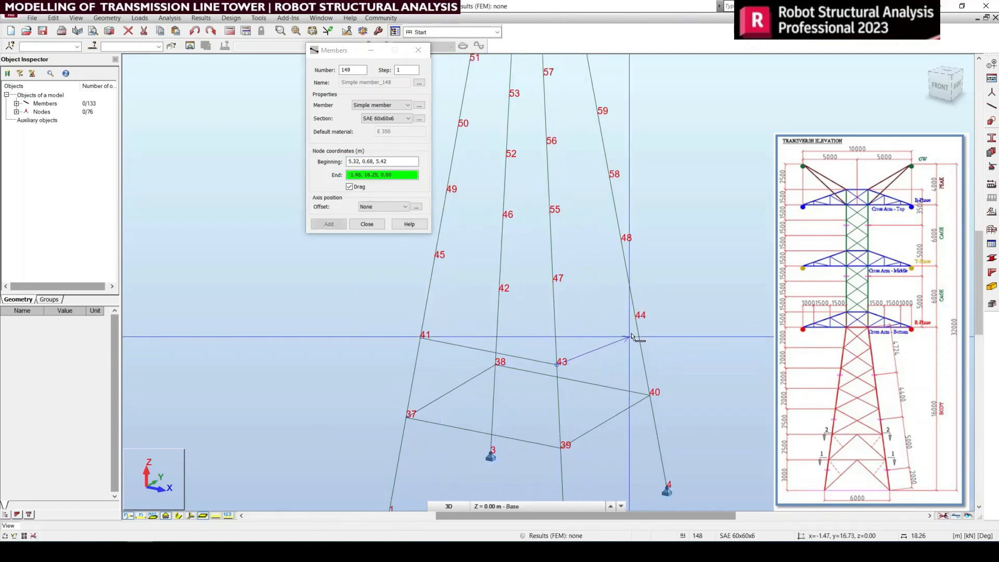
pyautogui.click(634, 323)
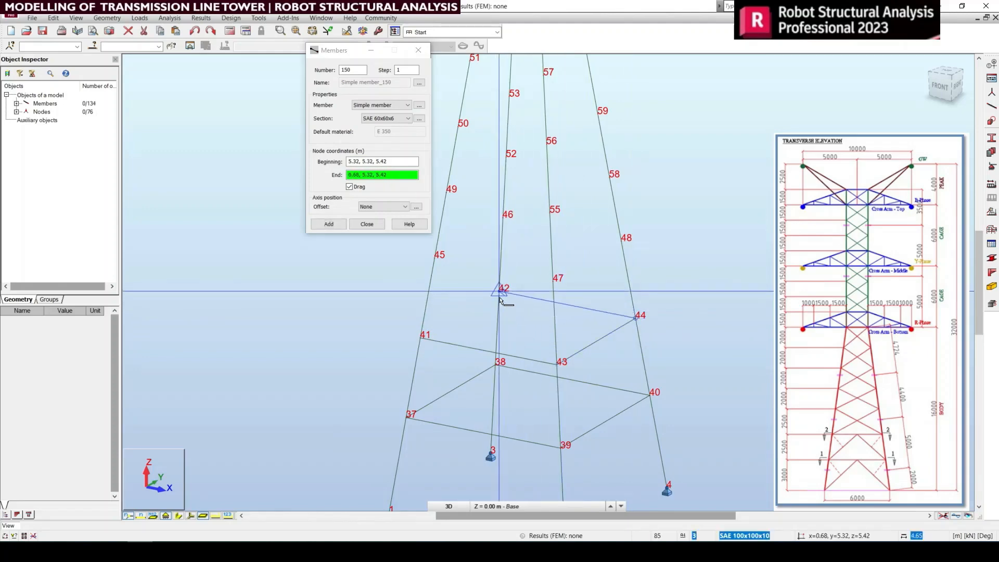
pyautogui.click(421, 337)
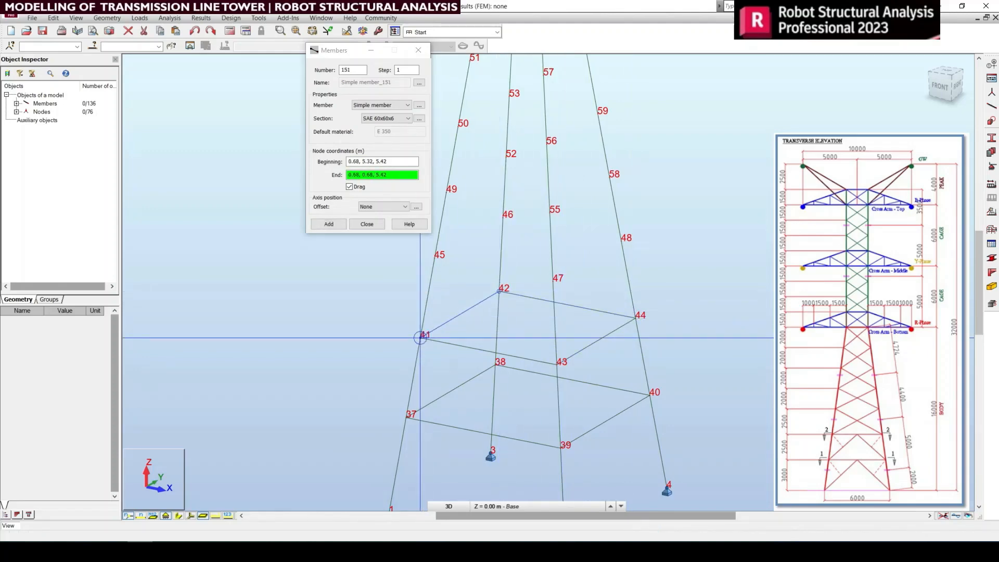
pyautogui.moveTo(596, 355)
pyautogui.mouseDown(button='middle')
pyautogui.moveTo(591, 323)
pyautogui.moveTo(607, 343)
pyautogui.mouseUp(button='middle')
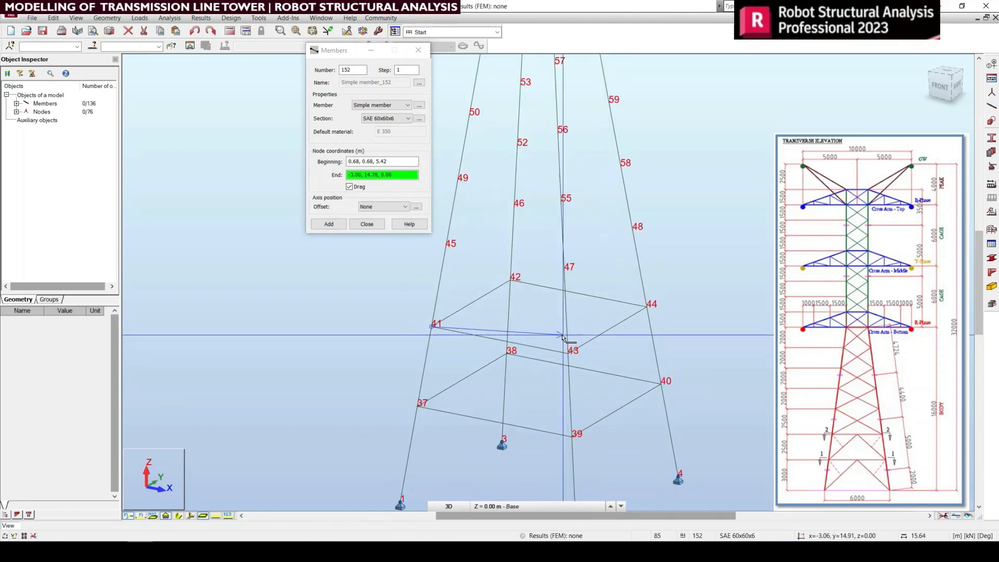
pyautogui.rightClick(517, 265)
pyautogui.click(580, 270)
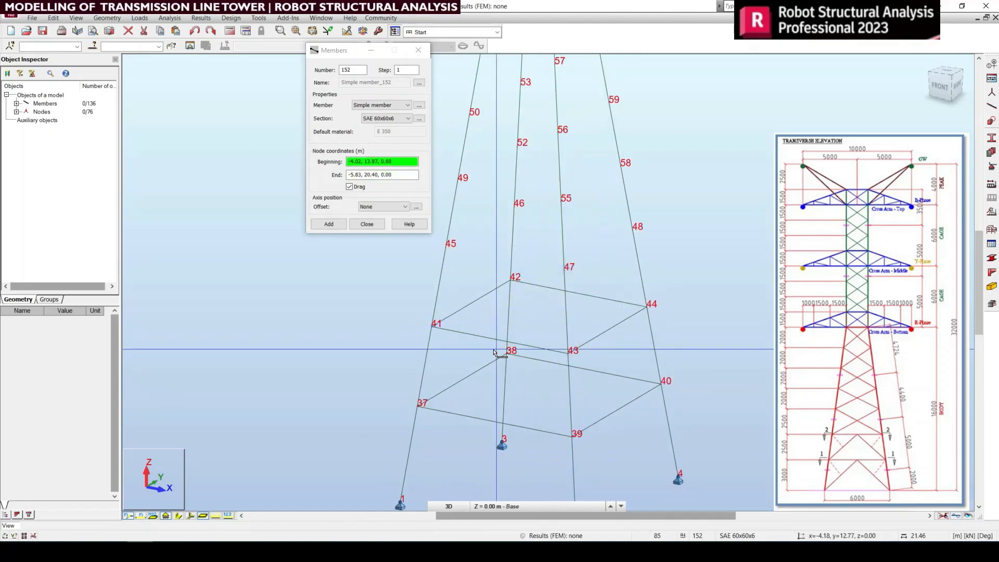
pyautogui.moveTo(571, 371); pyautogui.dragTo(535, 257, button='middle')
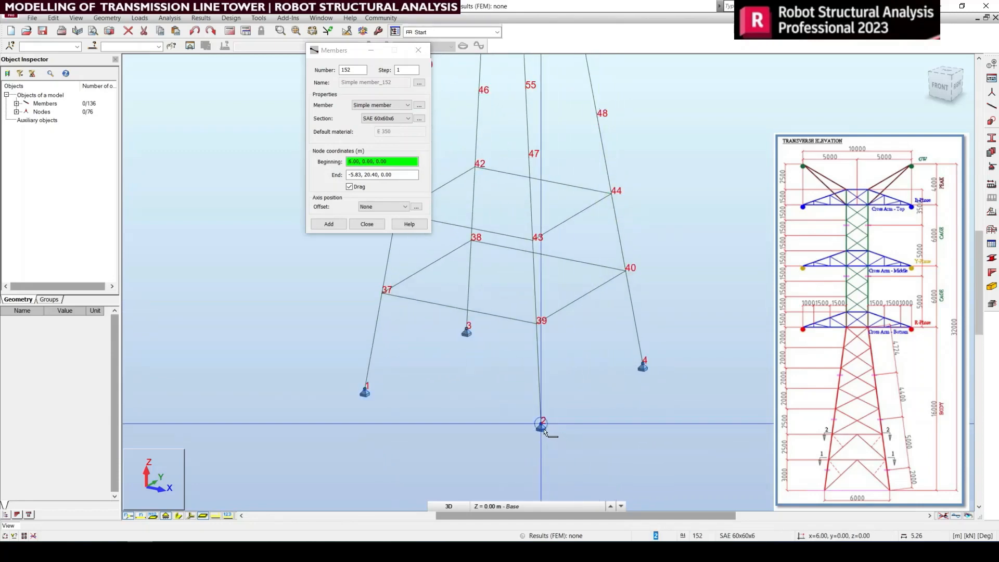
pyautogui.click(417, 50)
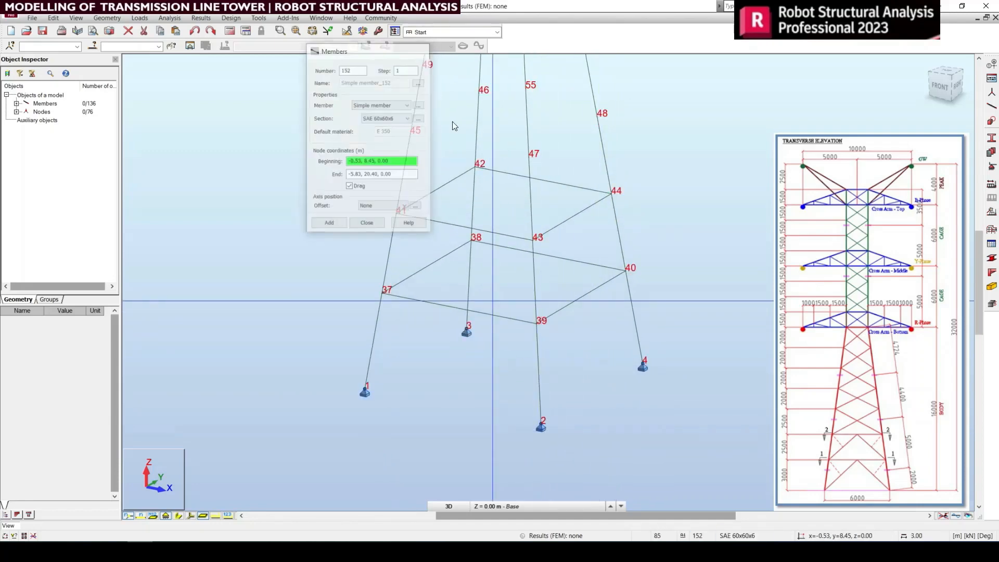
# Step: Select the eight horizontal members of the two lowest rings and divide each into 2 parts
pyautogui.moveTo(615, 306); pyautogui.dragTo(597, 372, button='middle')
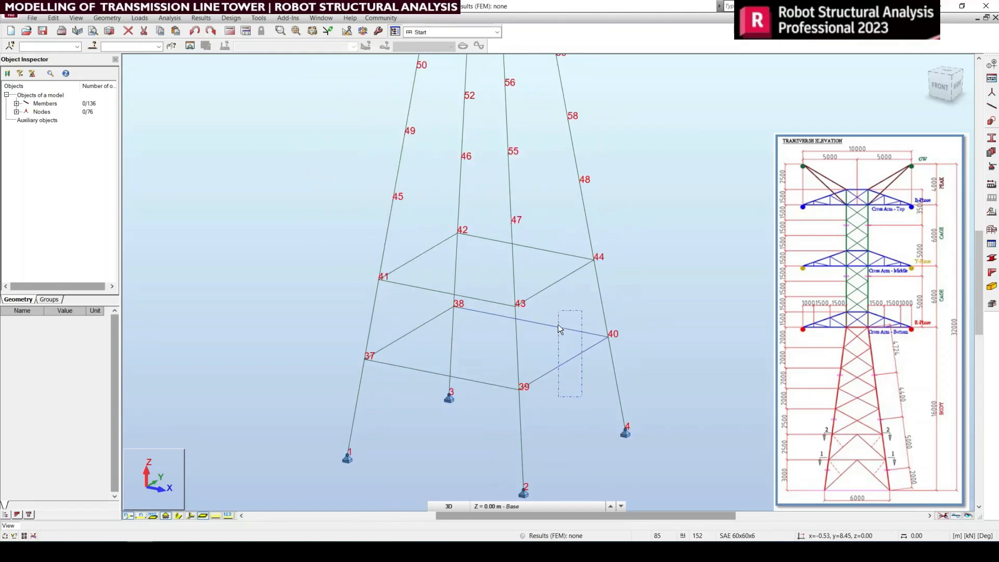
pyautogui.moveTo(559, 327); pyautogui.dragTo(557, 328)
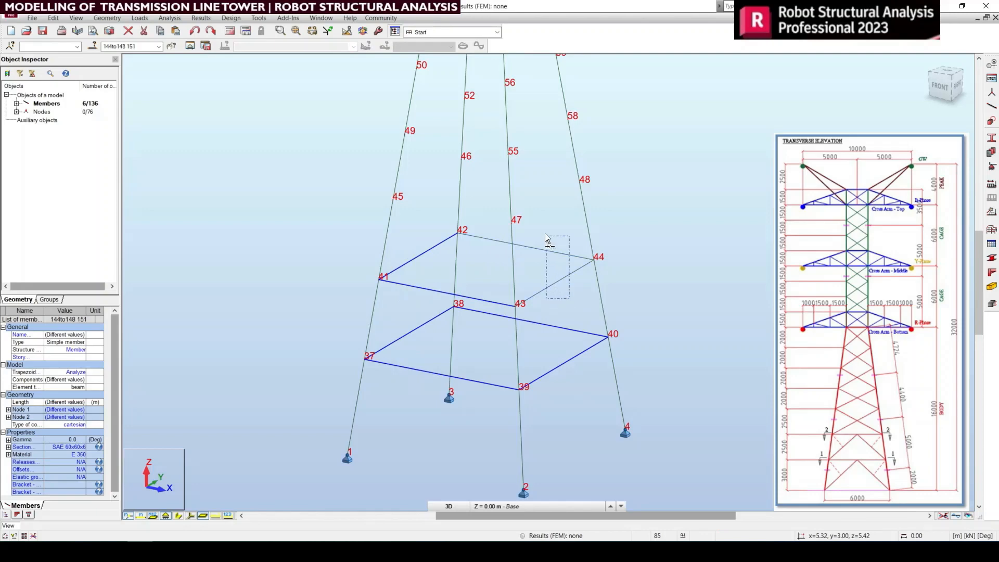
pyautogui.keyDown('ctrl'); pyautogui.moveTo(545, 234); pyautogui.dragTo(545, 234); pyautogui.keyUp('ctrl')
pyautogui.click(53, 18)
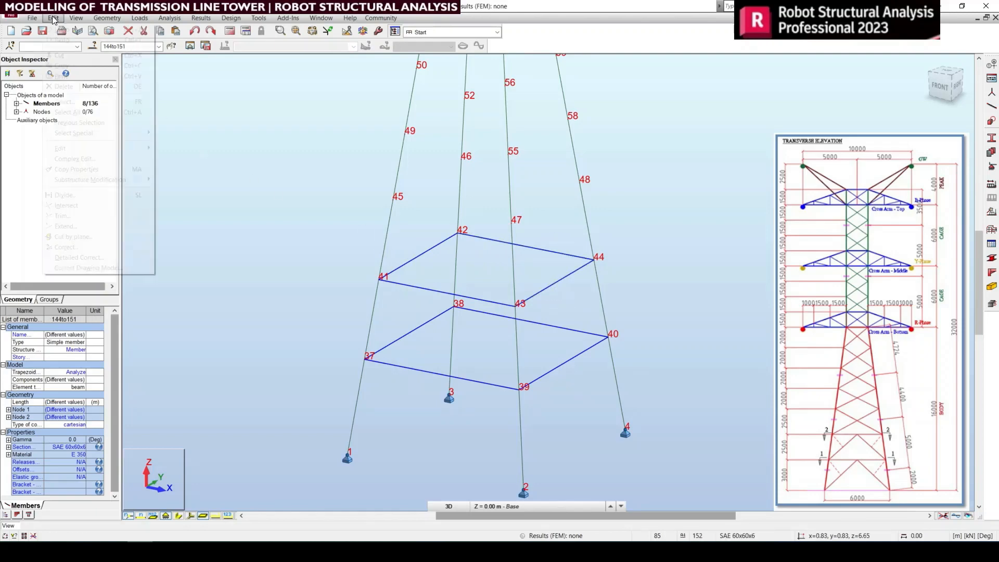
pyautogui.click(68, 195)
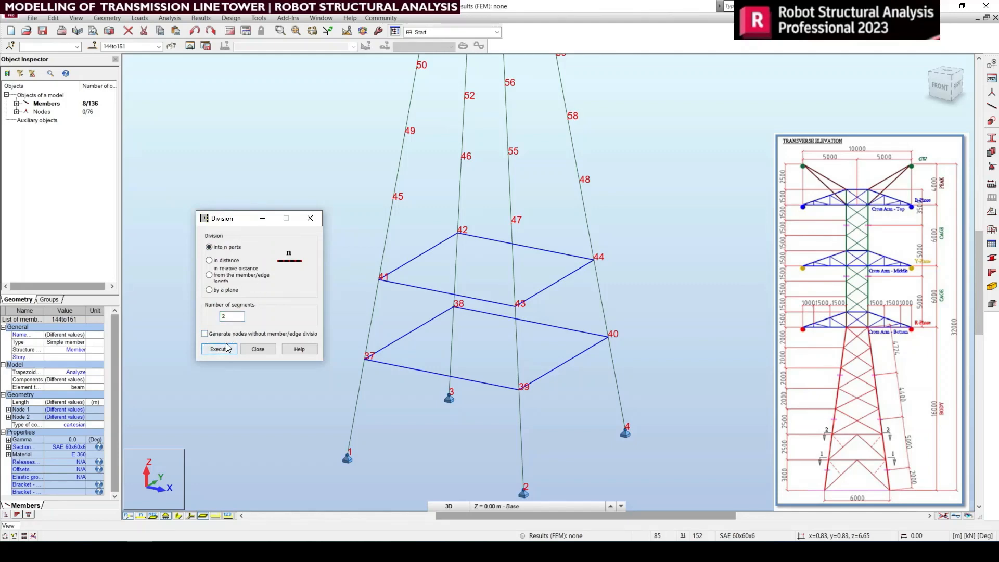
pyautogui.click(222, 352)
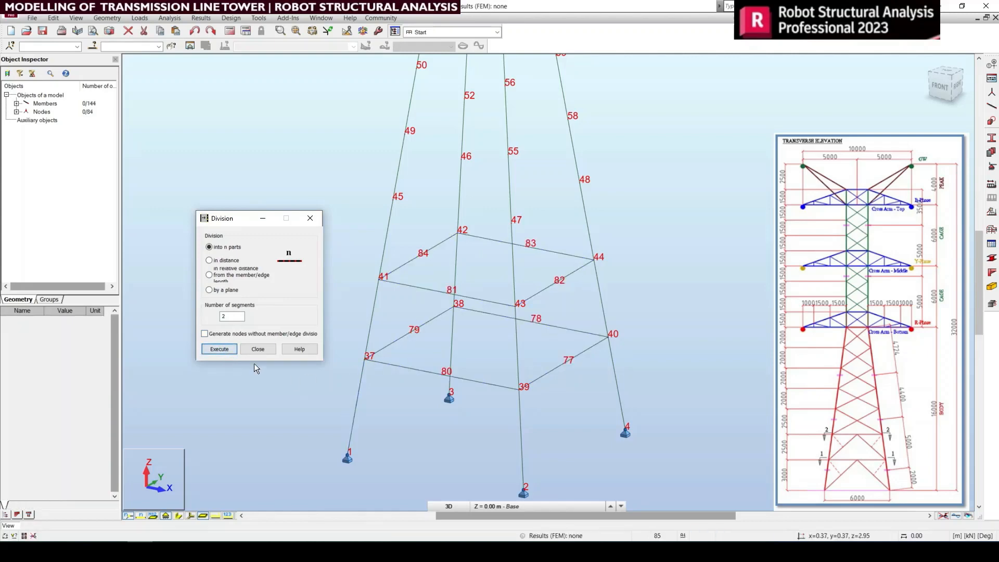
pyautogui.click(258, 349)
# Step: Draw two SAE 60x60x6 bracing members in an inverted V from support node 2 to midpoint node 77 and down to support node 4
pyautogui.moveTo(566, 350); pyautogui.dragTo(540, 363, button='middle')
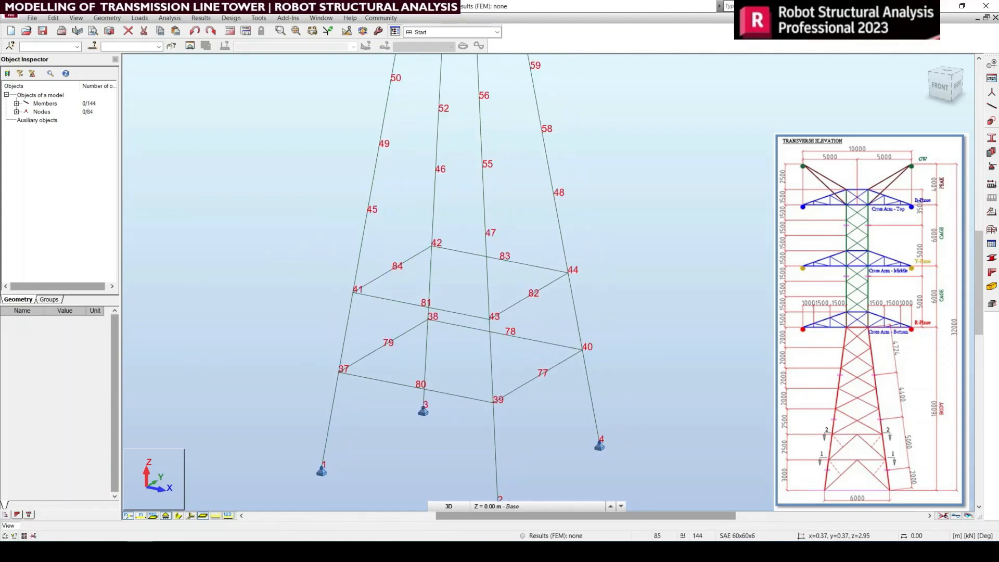
pyautogui.click(991, 106)
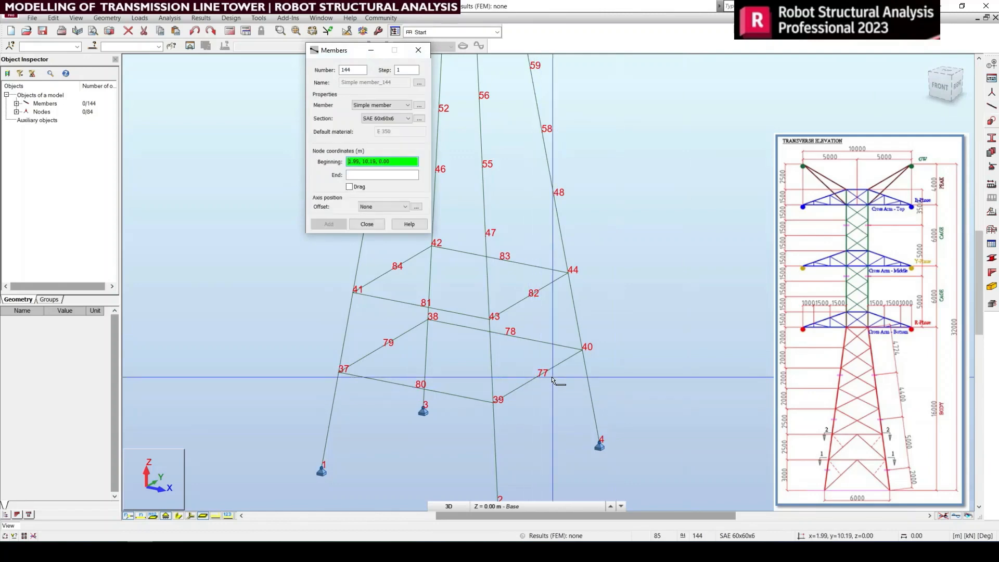
pyautogui.moveTo(517, 416); pyautogui.dragTo(503, 376, button='middle')
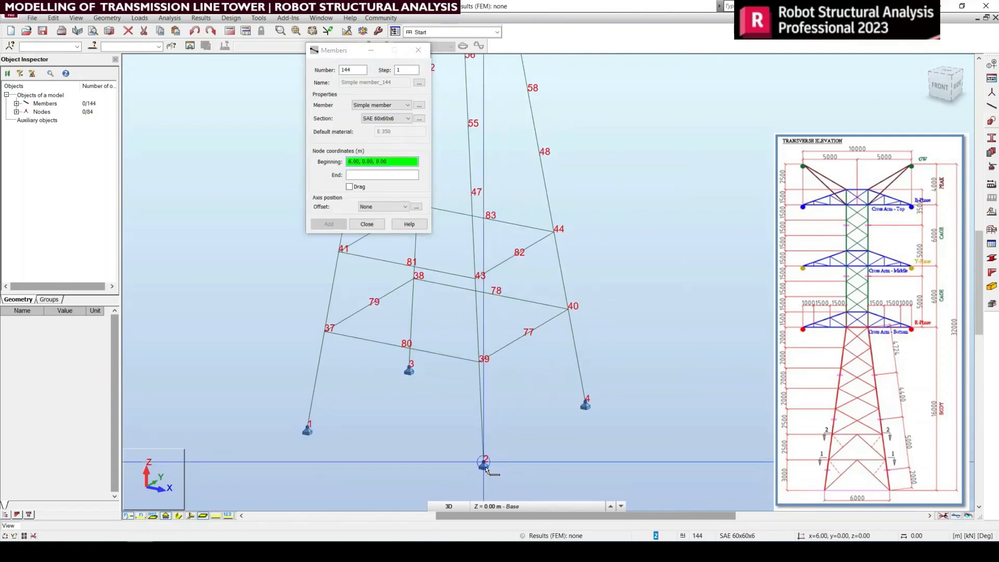
pyautogui.click(483, 466)
pyautogui.click(524, 334)
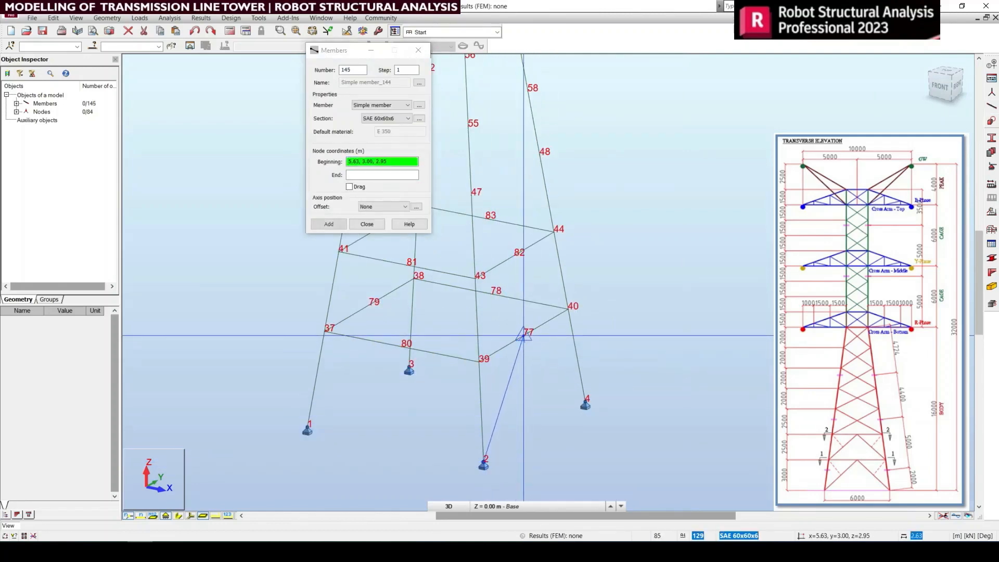
pyautogui.click(355, 188)
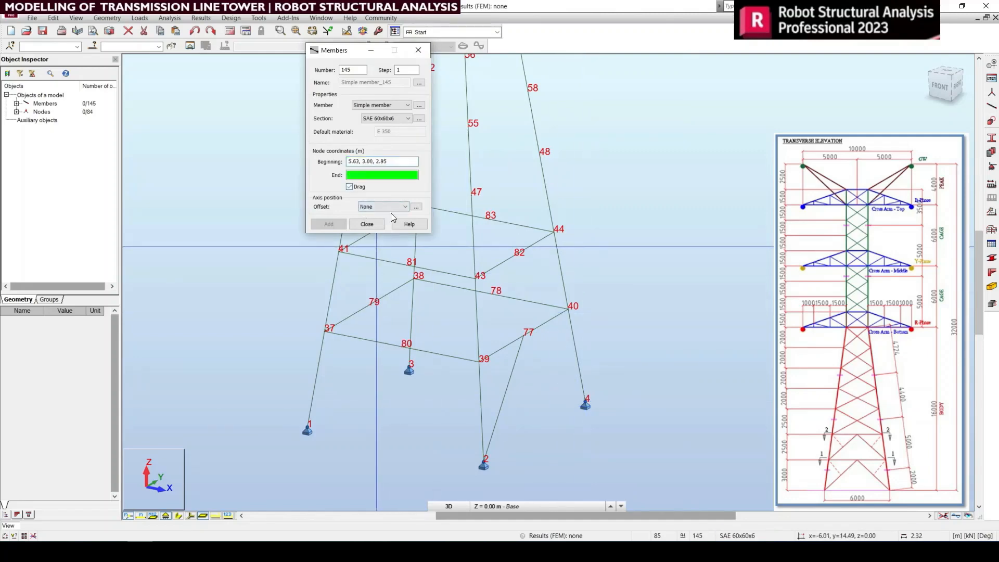
pyautogui.click(585, 401)
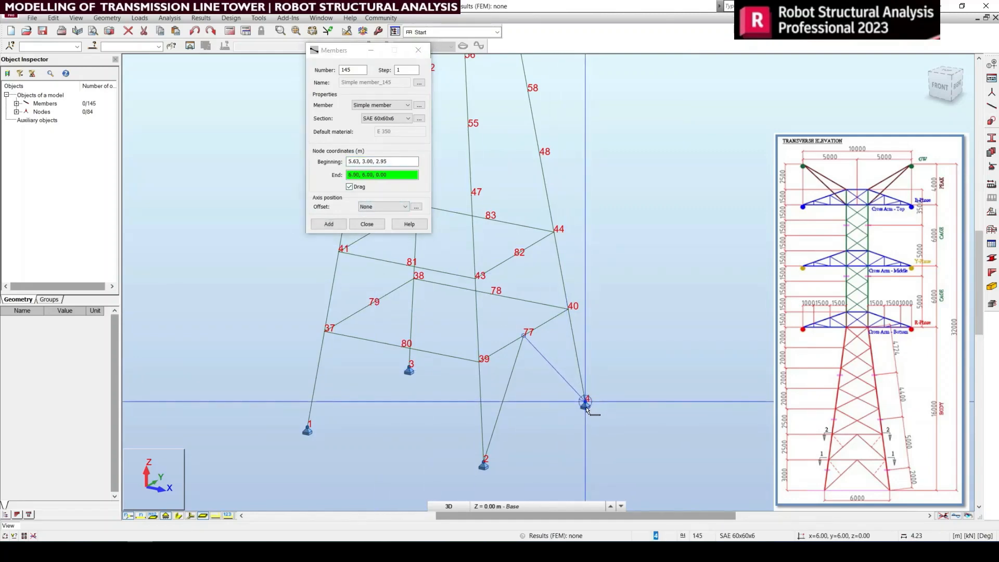
pyautogui.moveTo(518, 391); pyautogui.dragTo(615, 397, button='middle')
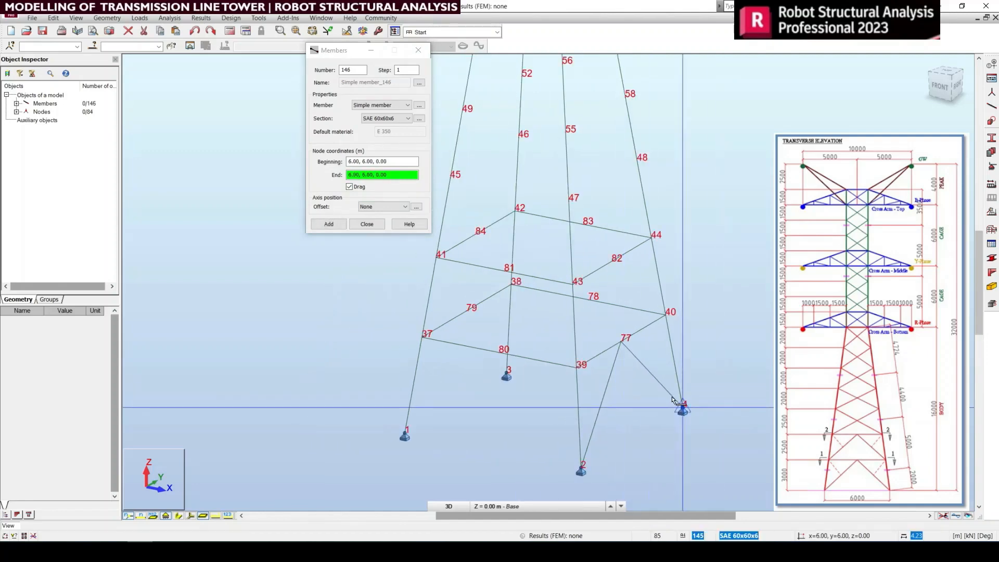
pyautogui.rightClick(729, 373)
pyautogui.click(726, 381)
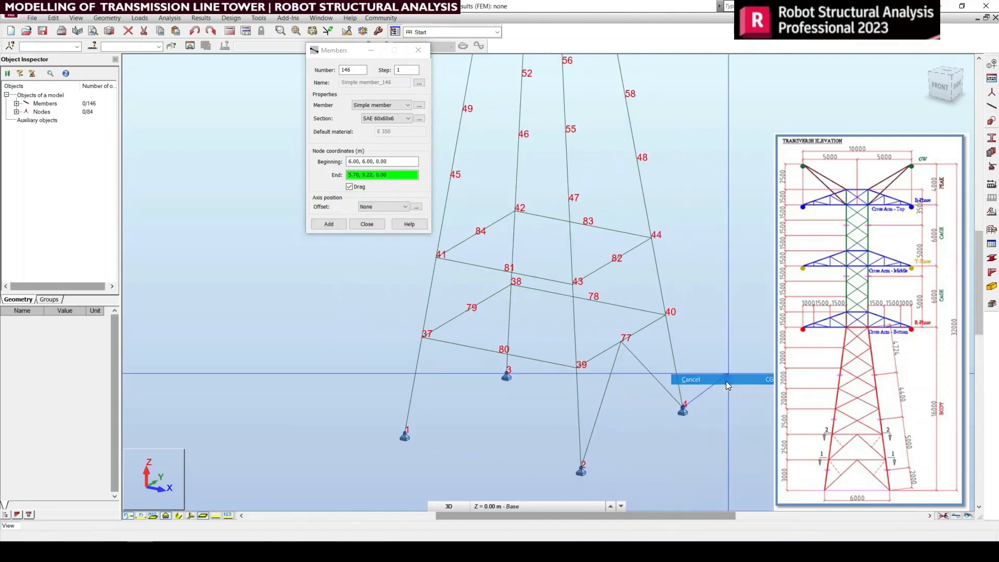
# Step: Draw two SAE 60x60x6 bracing members in an inverted V from support node 1 to midpoint node 80 and down to support node 2
pyautogui.click(405, 434)
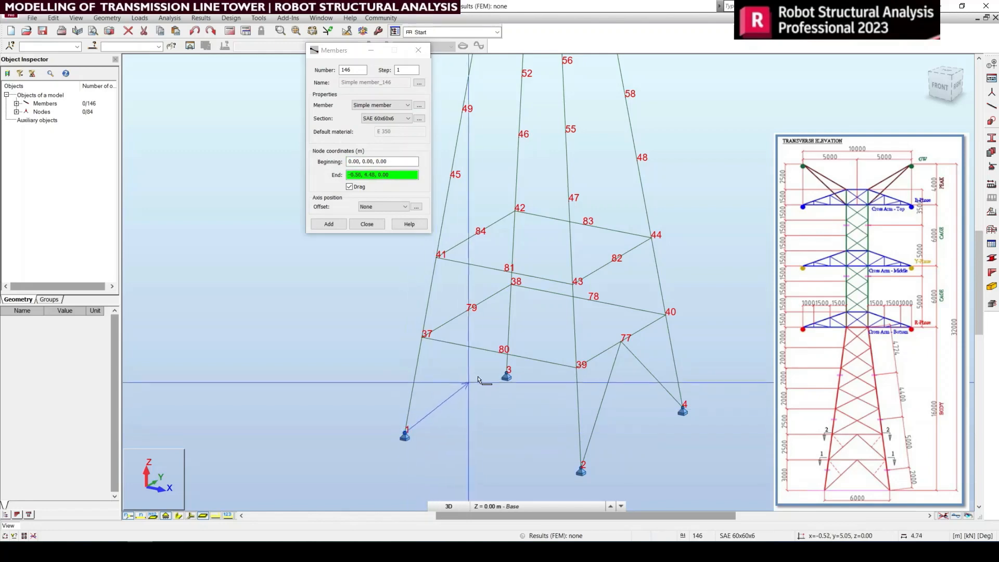
pyautogui.click(500, 360)
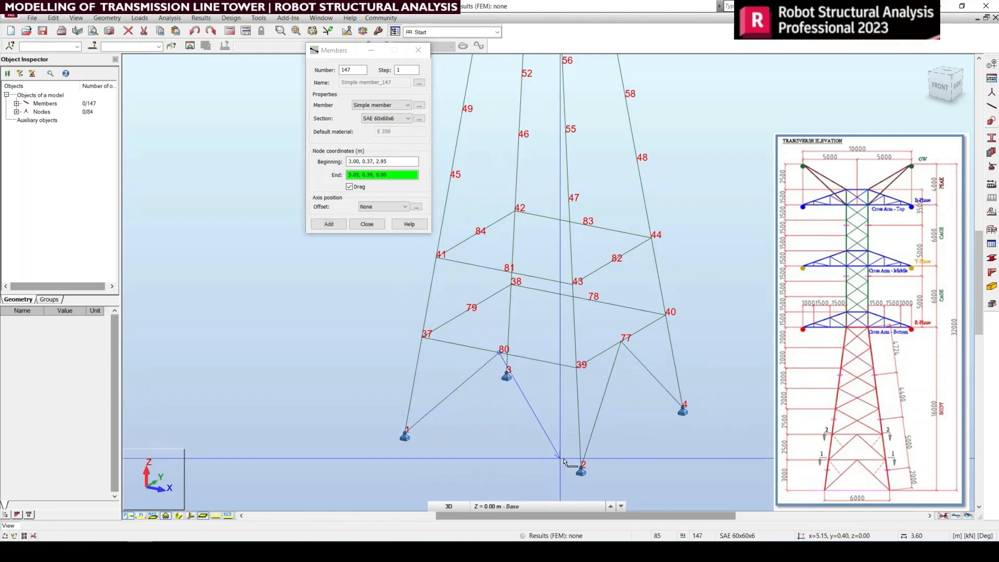
pyautogui.click(578, 468)
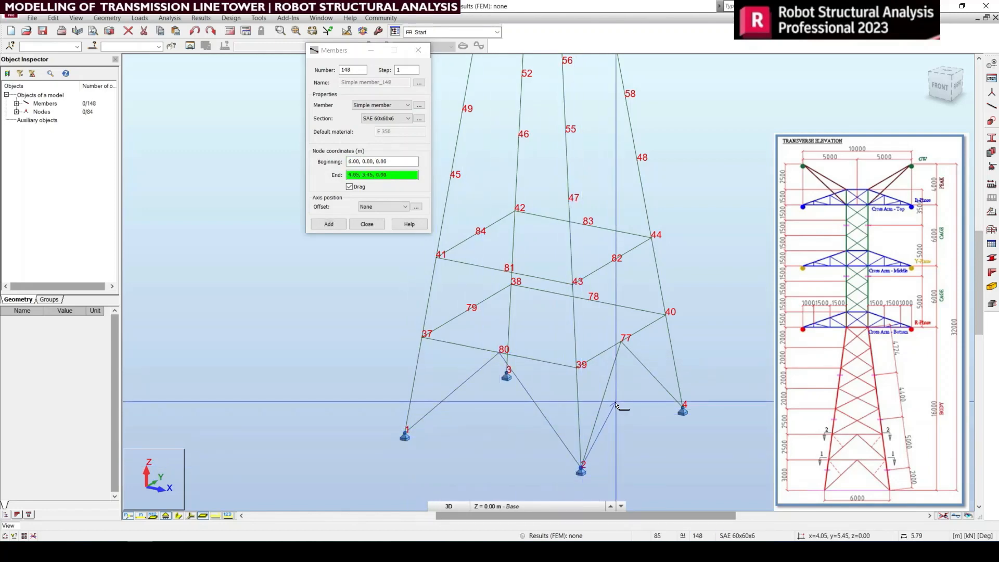
pyautogui.rightClick(616, 402)
pyautogui.click(577, 245)
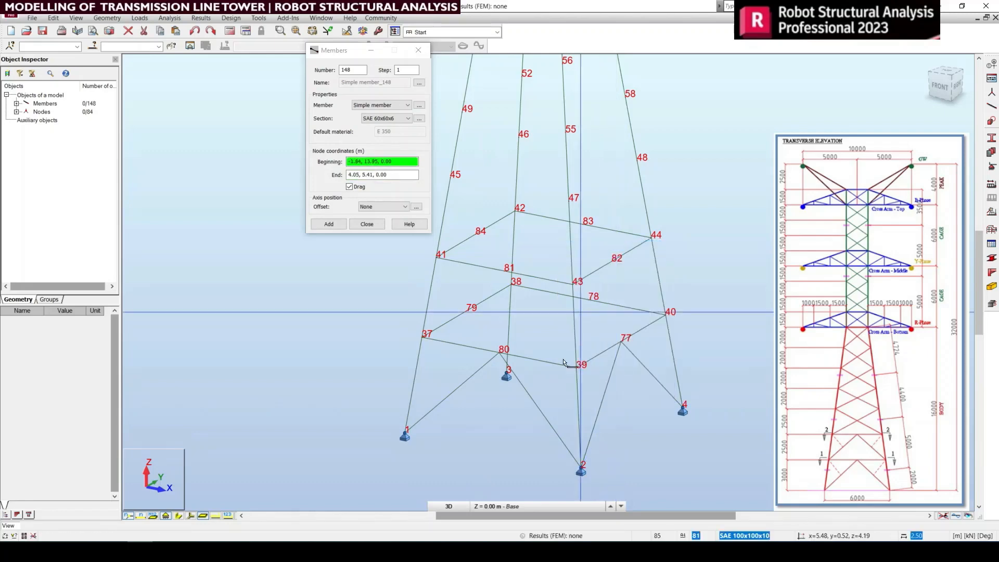
# Step: Draw two SAE 60x60x6 bracing members from leg node 37 up to midpoint node 81 and down to leg node 39
pyautogui.click(421, 340)
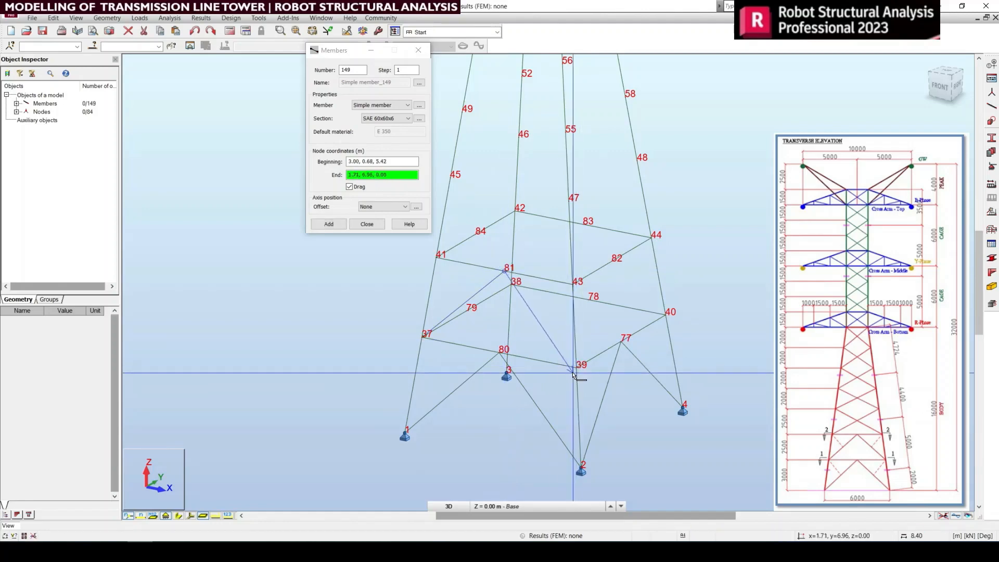
pyautogui.rightClick(713, 295)
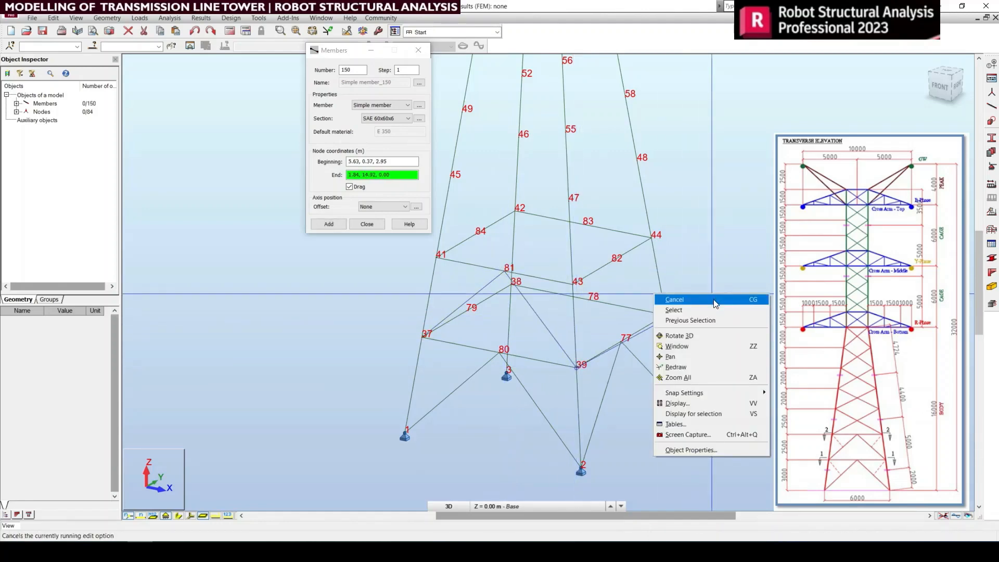
pyautogui.click(715, 301)
# Step: Draw two SAE 60x60x6 bracing members from leg node 39 up to midpoint node 82 and down to leg node 40
pyautogui.click(578, 371)
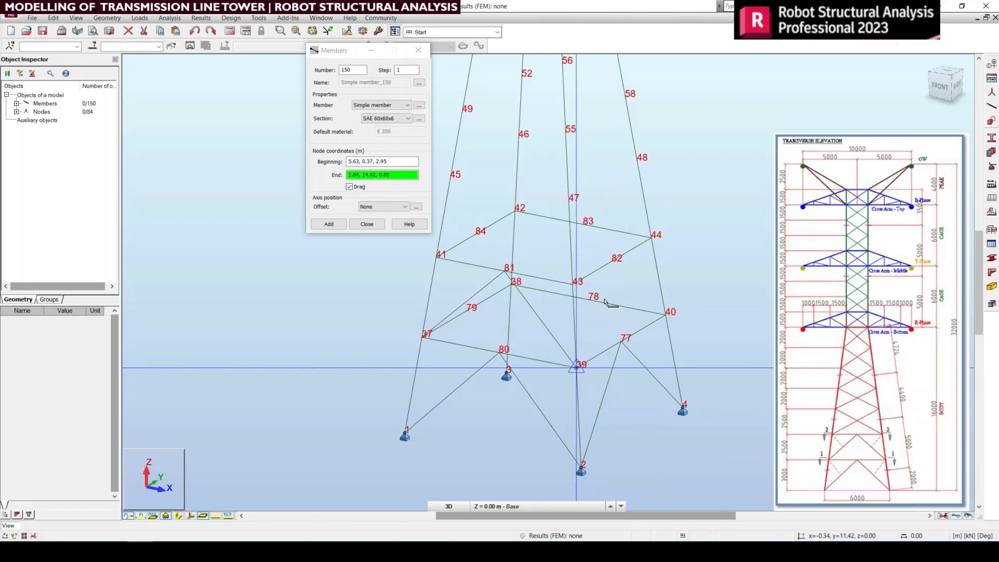
pyautogui.click(611, 263)
pyautogui.click(666, 321)
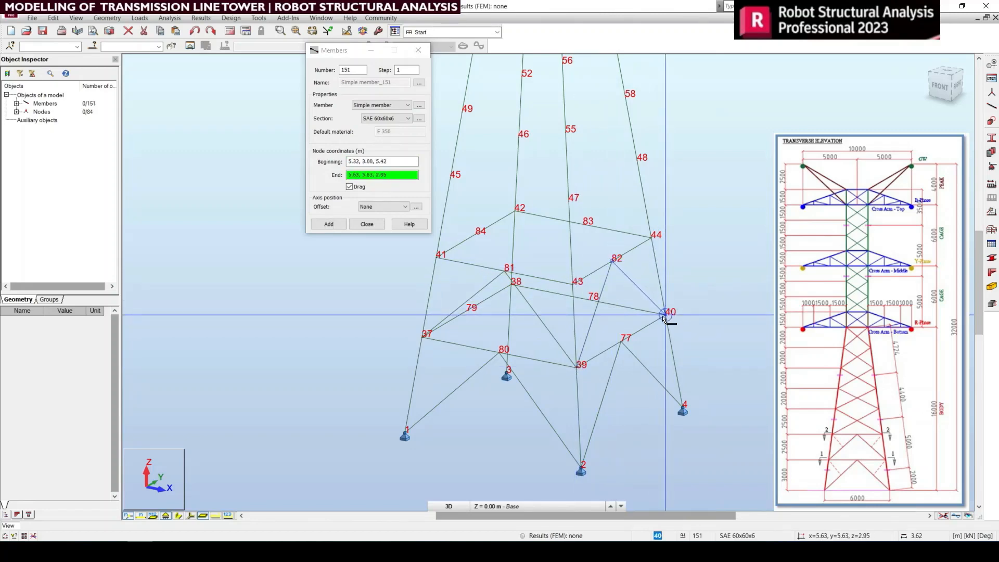
pyautogui.rightClick(659, 305)
pyautogui.click(676, 309)
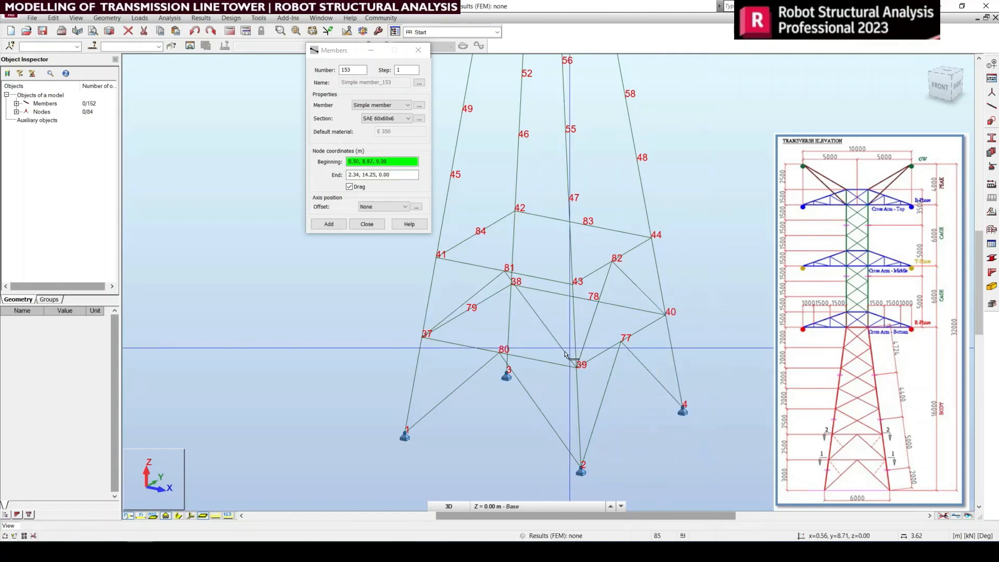
# Step: Draw a closed diamond of SAE 60x60x6 plan bracing through midpoint nodes 84, 81, 82 and 83 of the upper ring
pyautogui.moveTo(576, 350); pyautogui.dragTo(539, 372, button='middle')
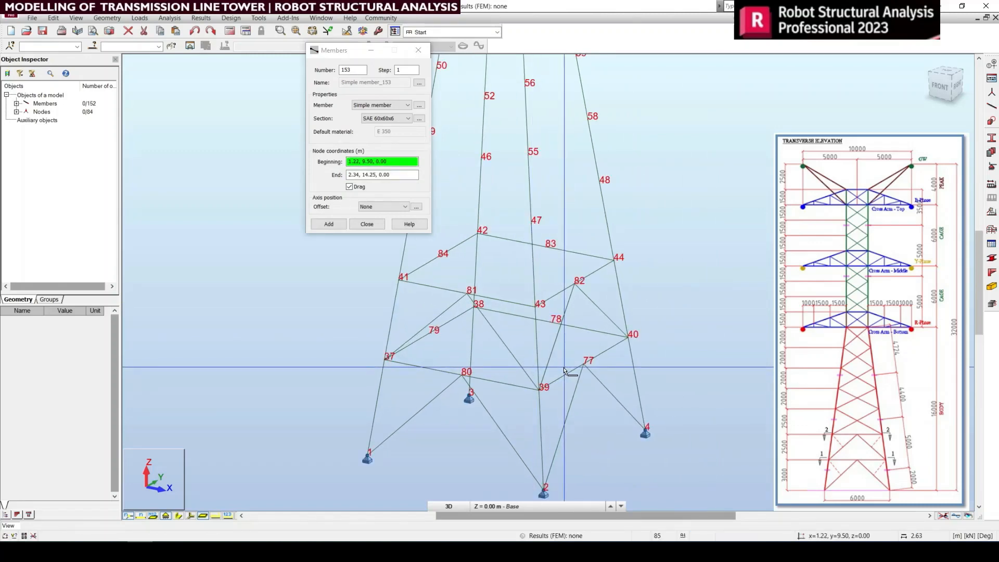
pyautogui.moveTo(502, 373); pyautogui.dragTo(534, 380, button='middle')
pyautogui.click(471, 268)
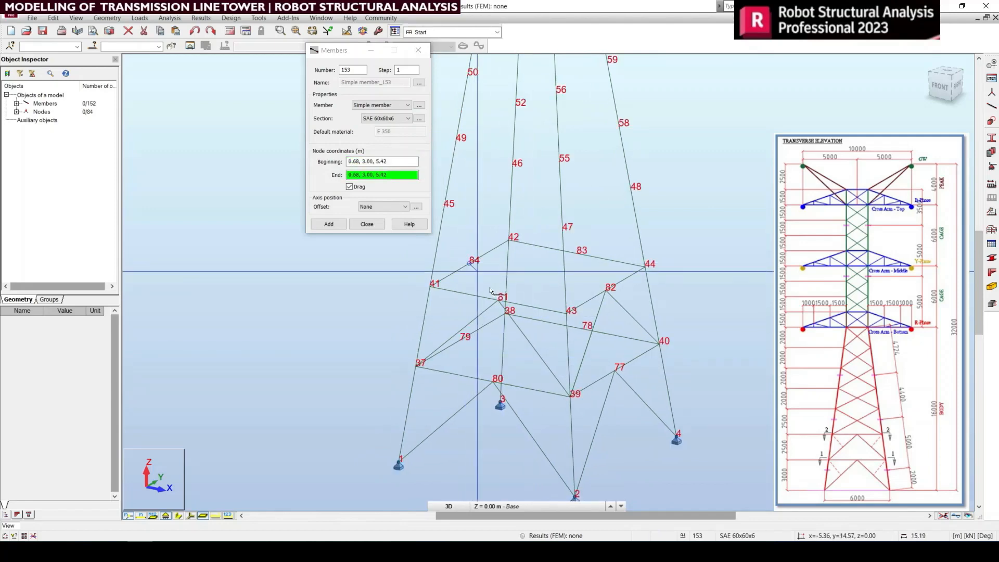
pyautogui.click(498, 304)
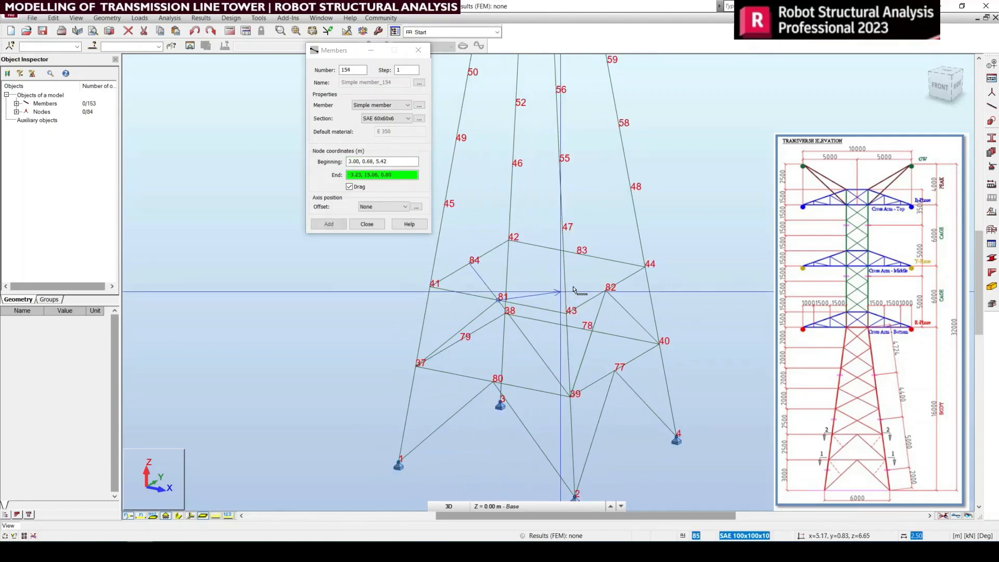
pyautogui.click(603, 291)
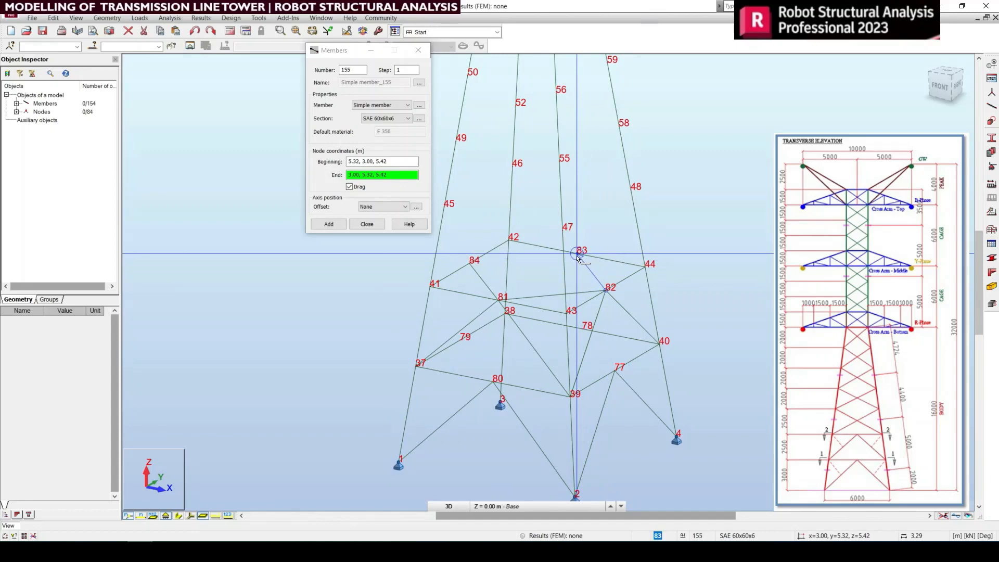
pyautogui.click(578, 255)
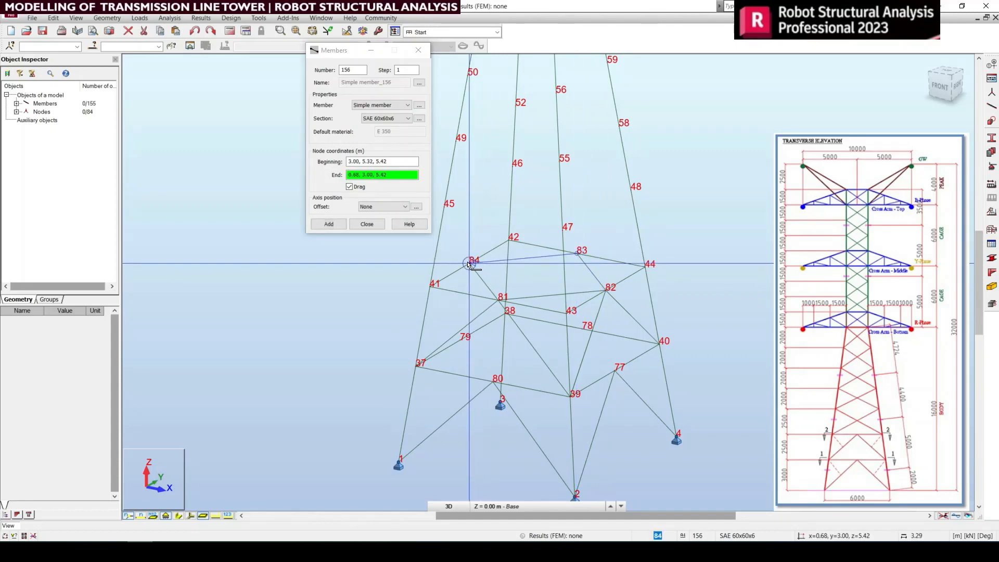
pyautogui.click(468, 264)
pyautogui.rightClick(458, 268)
pyautogui.click(507, 284)
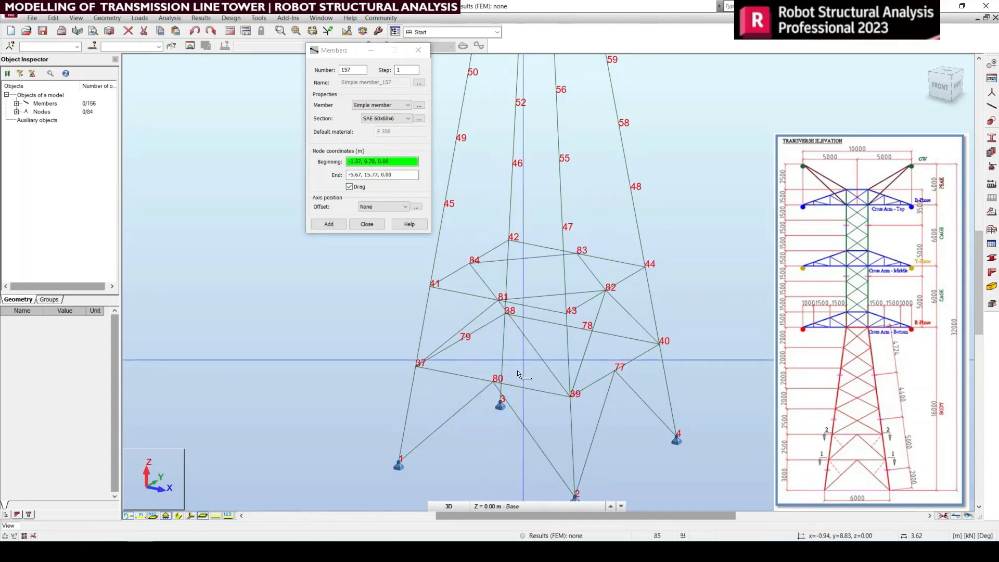
# Step: Draw an SAE 60x60x6 plan bracing member from midpoint node 77 to midpoint node 80 of the lowest ring
pyautogui.scroll(3, 518, 373)
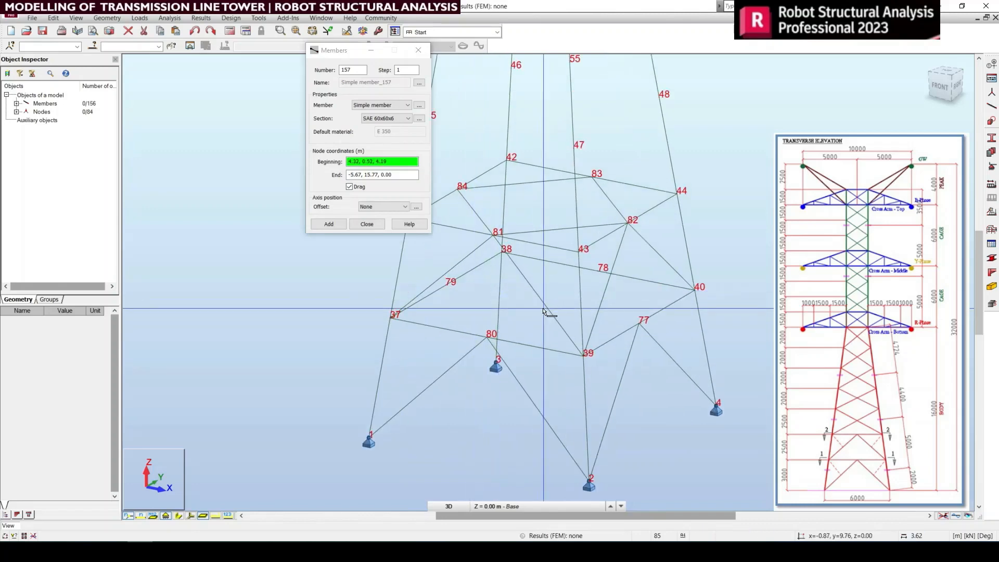
pyautogui.click(639, 323)
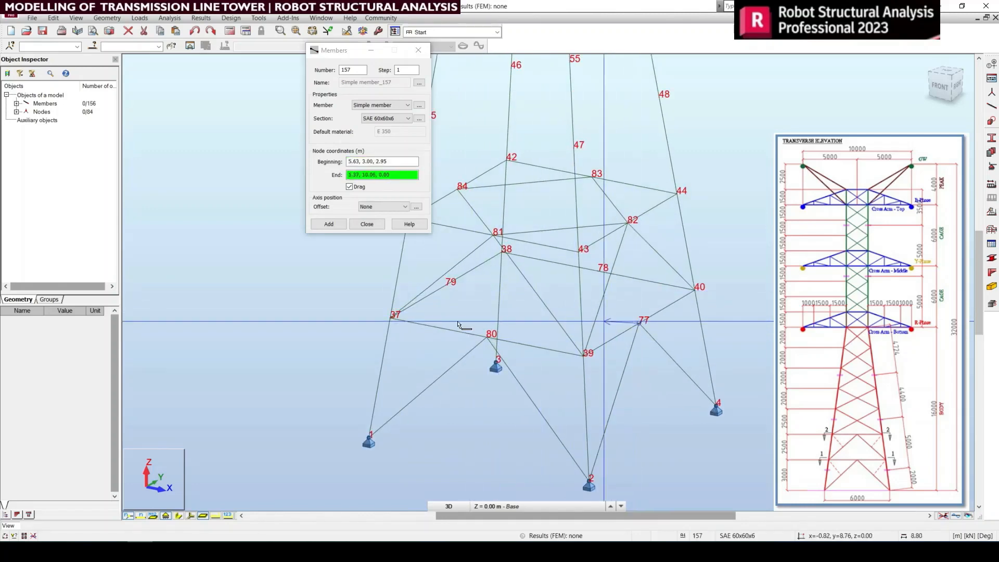
pyautogui.click(485, 340)
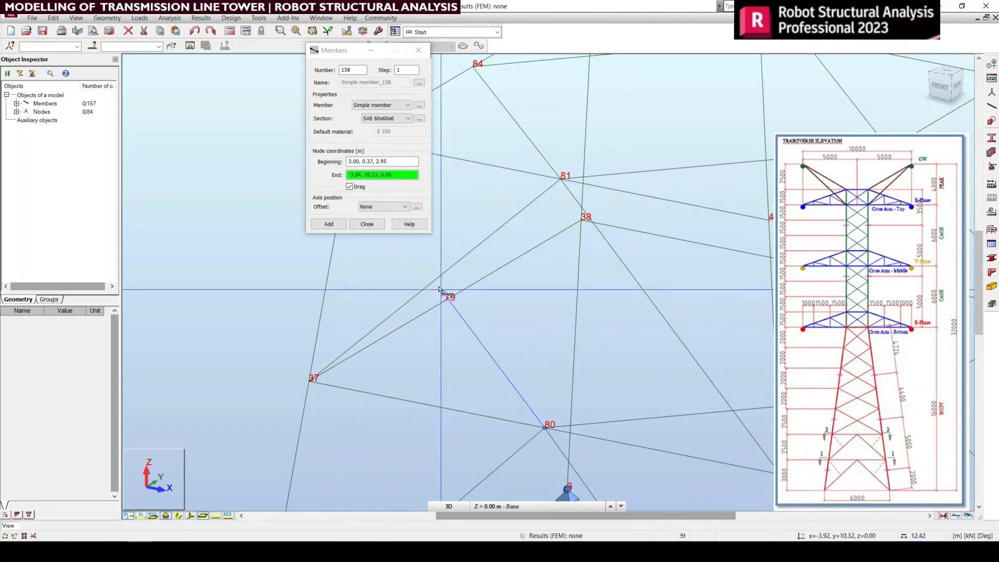
pyautogui.click(431, 285)
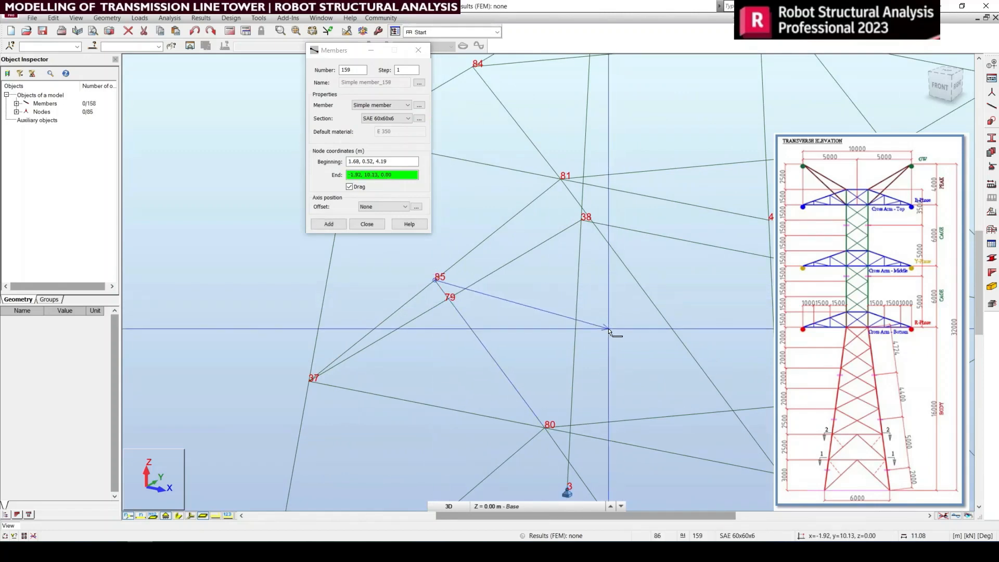
pyautogui.scroll(-2, 509, 325)
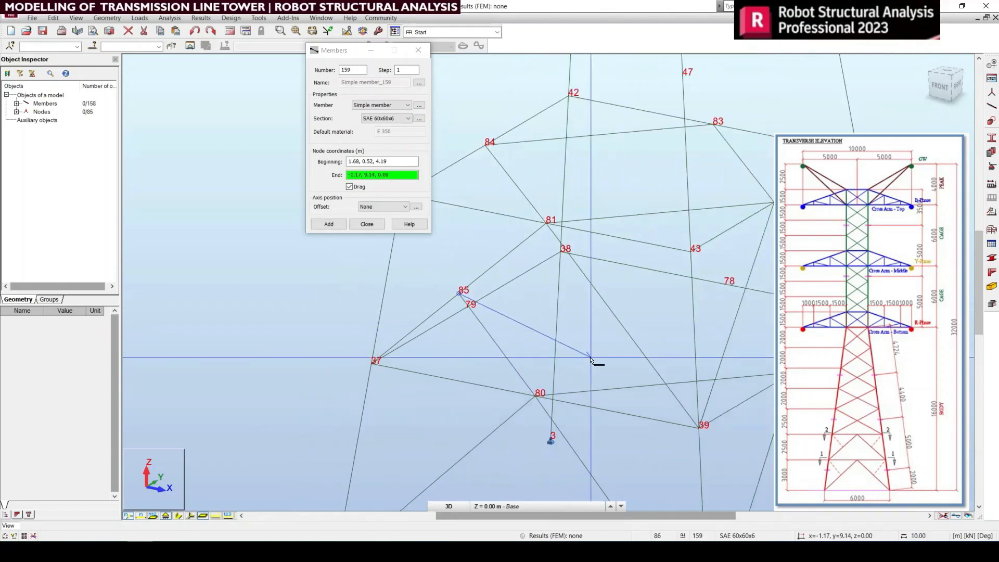
pyautogui.hotkey('ctrl', 'z')
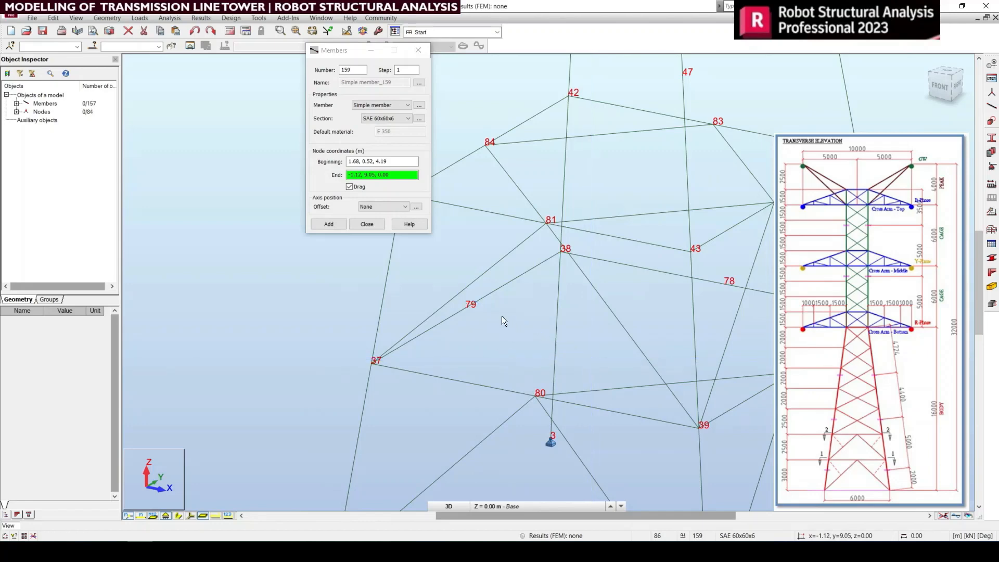
# Step: Complete the lowest ring's plan bracing with SAE 60x60x6 members from node 80 through nodes 79 and 78 to node 77, and finish member creation
pyautogui.click(401, 166)
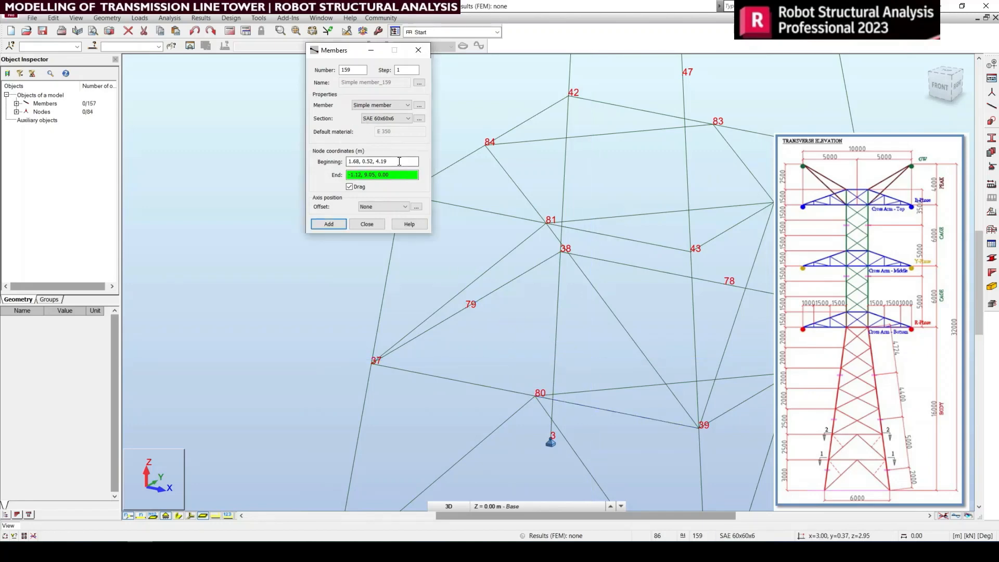
pyautogui.click(534, 401)
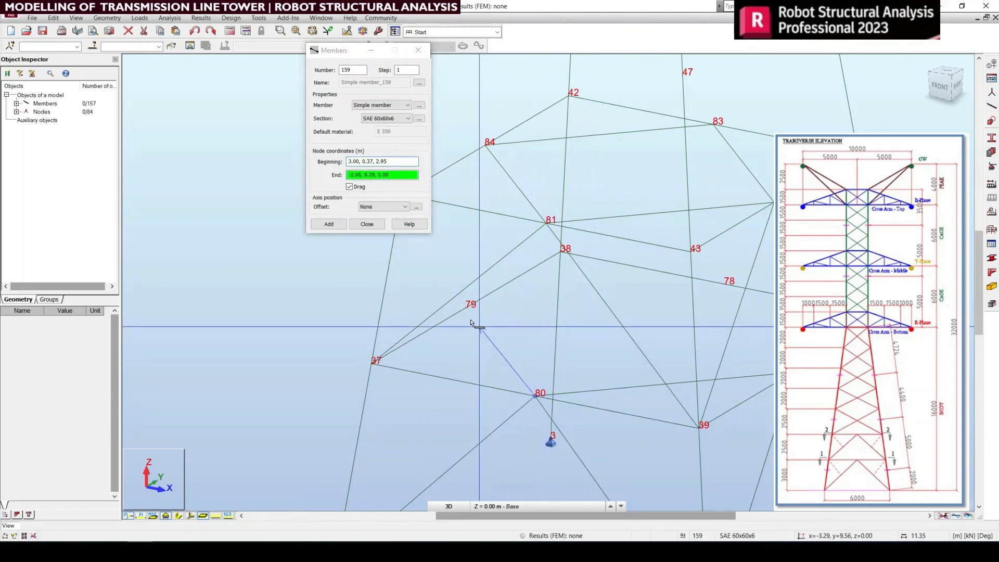
pyautogui.click(466, 310)
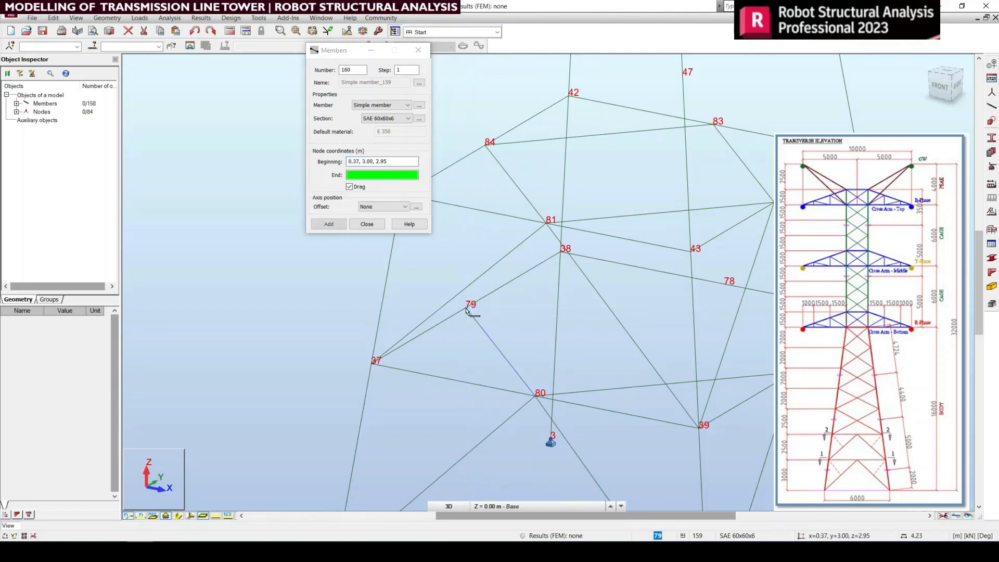
pyautogui.click(722, 285)
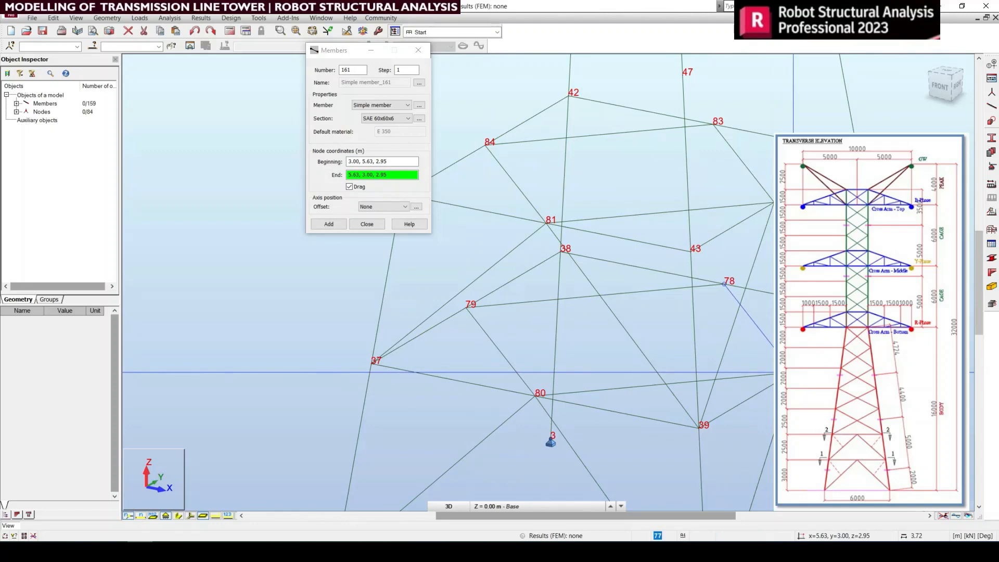
pyautogui.click(793, 372)
pyautogui.scroll(-2, 446, 276)
pyautogui.rightClick(614, 259)
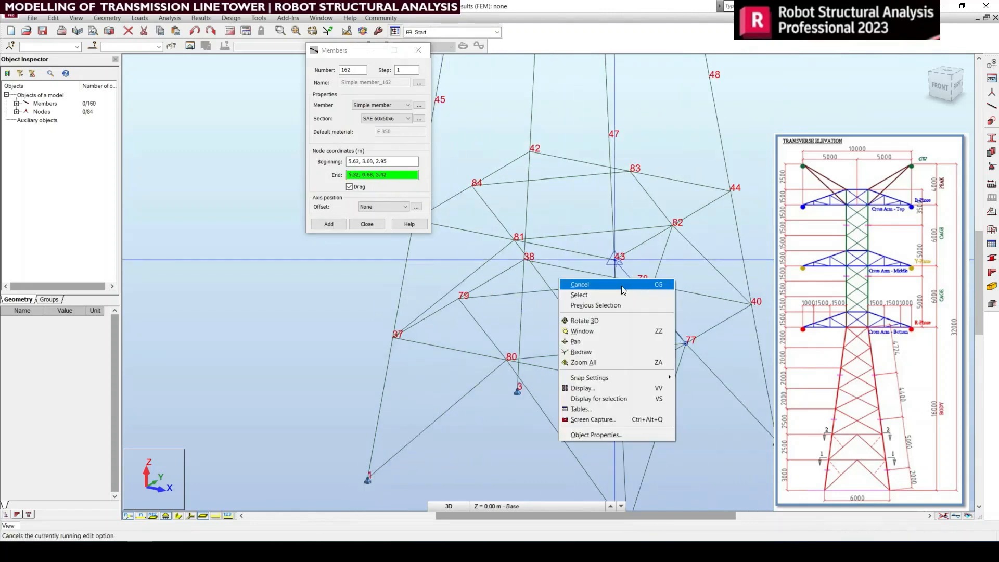
pyautogui.click(617, 288)
pyautogui.click(367, 224)
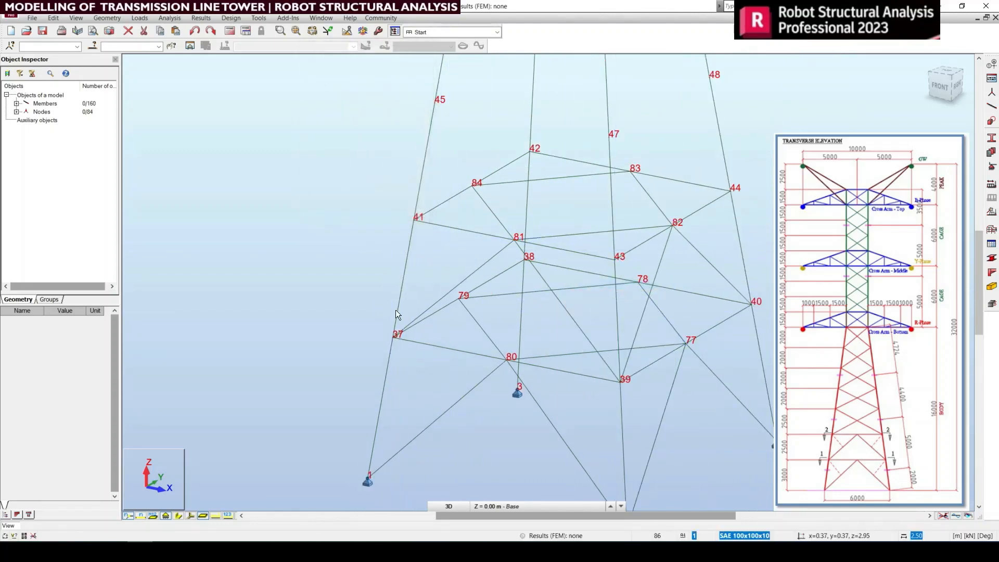
# Step: Draw an SAE 60x60x6 diagonal bracing member from leg node 44 up to leg node 47 on the tower body
pyautogui.scroll(-2, 406, 312)
pyautogui.moveTo(617, 363); pyautogui.dragTo(574, 394, button='middle')
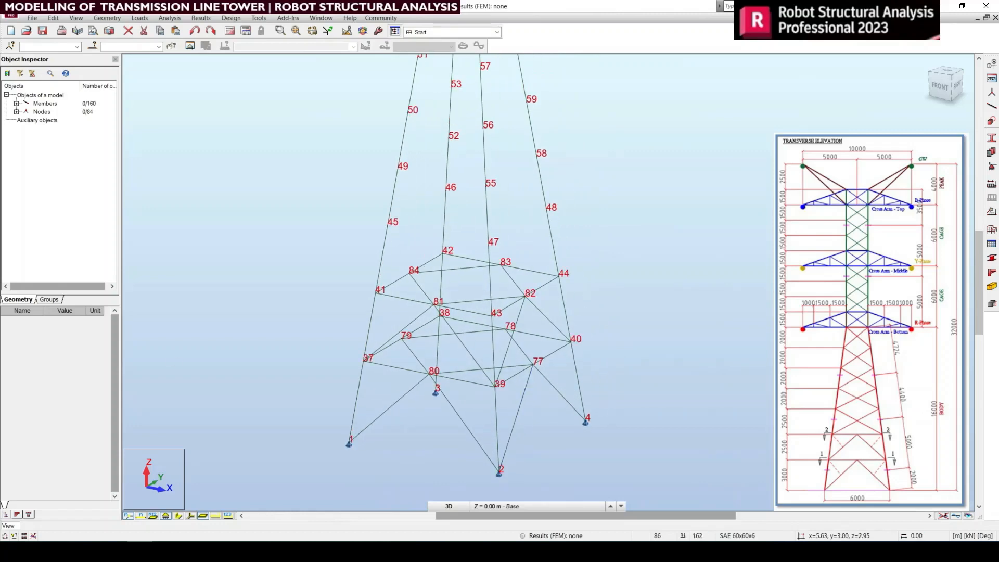
pyautogui.scroll(1, 314, 326)
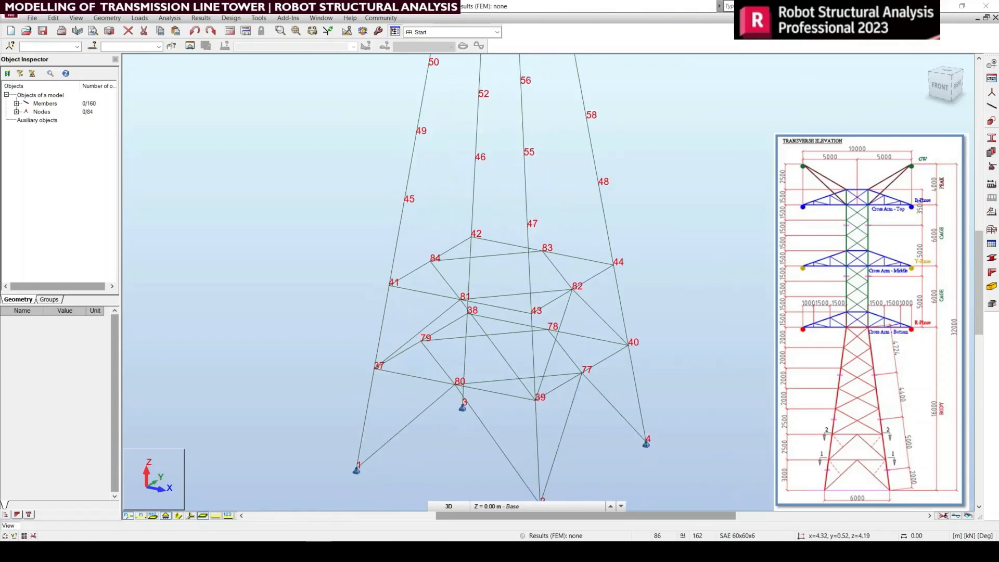
pyautogui.moveTo(581, 275); pyautogui.dragTo(527, 408, button='middle')
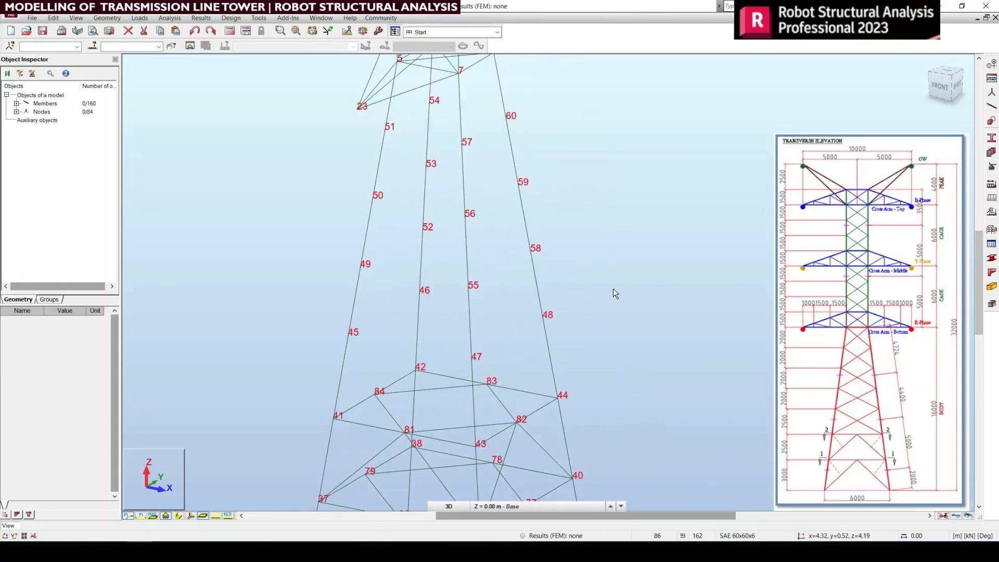
pyautogui.click(992, 106)
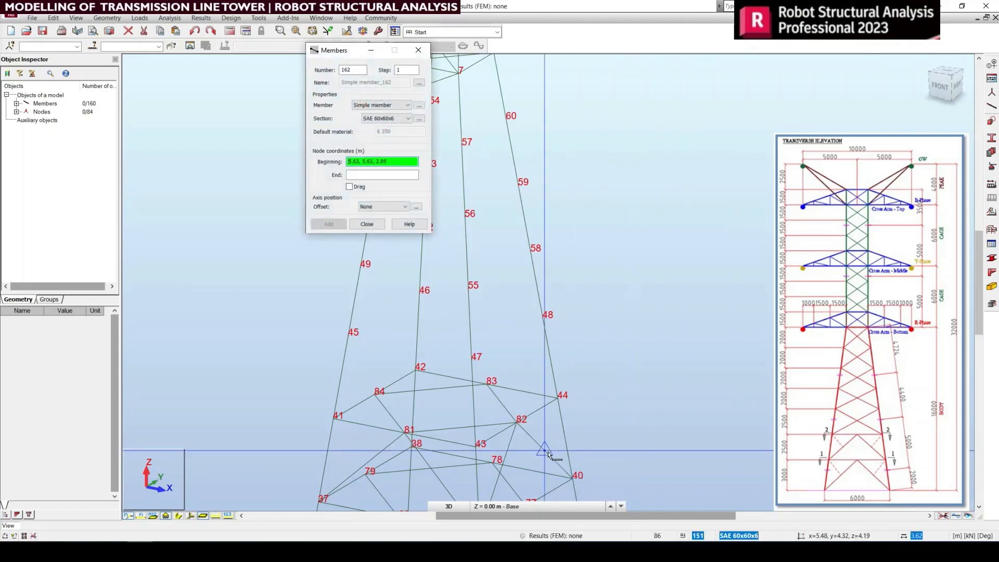
pyautogui.click(559, 399)
pyautogui.moveTo(602, 407); pyautogui.dragTo(658, 428, button='middle')
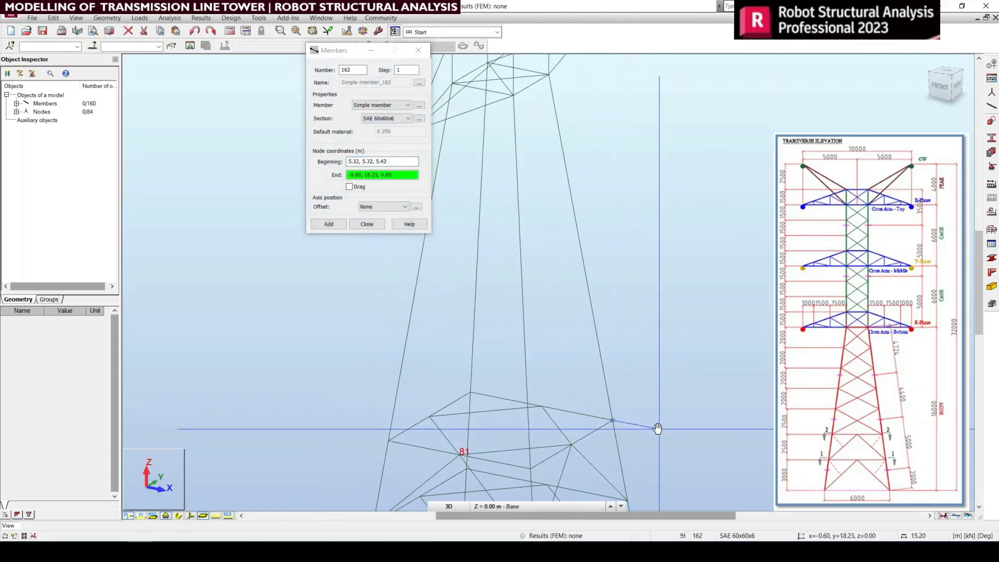
pyautogui.click(543, 401)
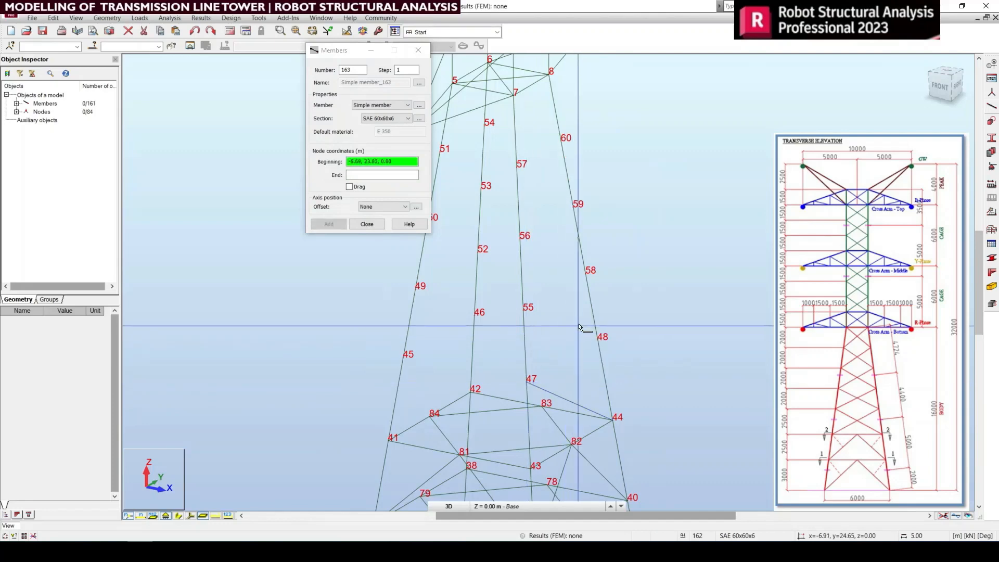
# Step: Enable chained member drawing and continue the SAE 60x60x6 zigzag bracing from node 47 through nodes 58, 56 and 60 to node 7
pyautogui.click(354, 188)
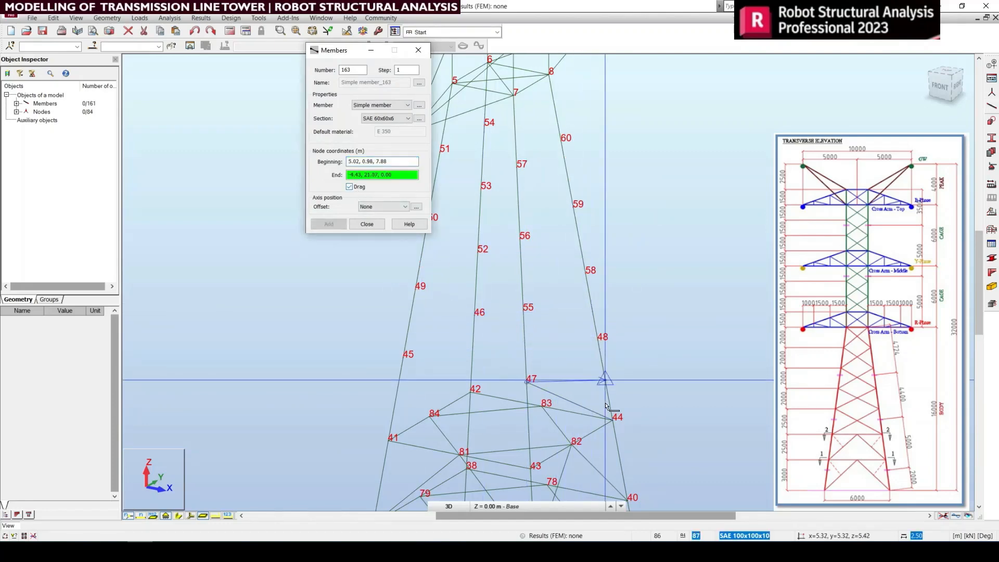
pyautogui.click(587, 271)
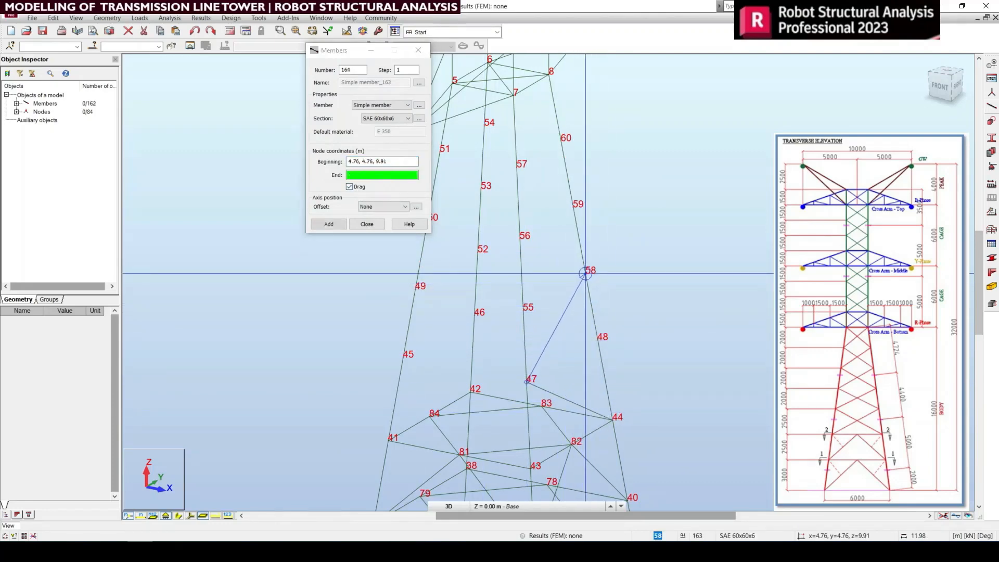
pyautogui.click(519, 231)
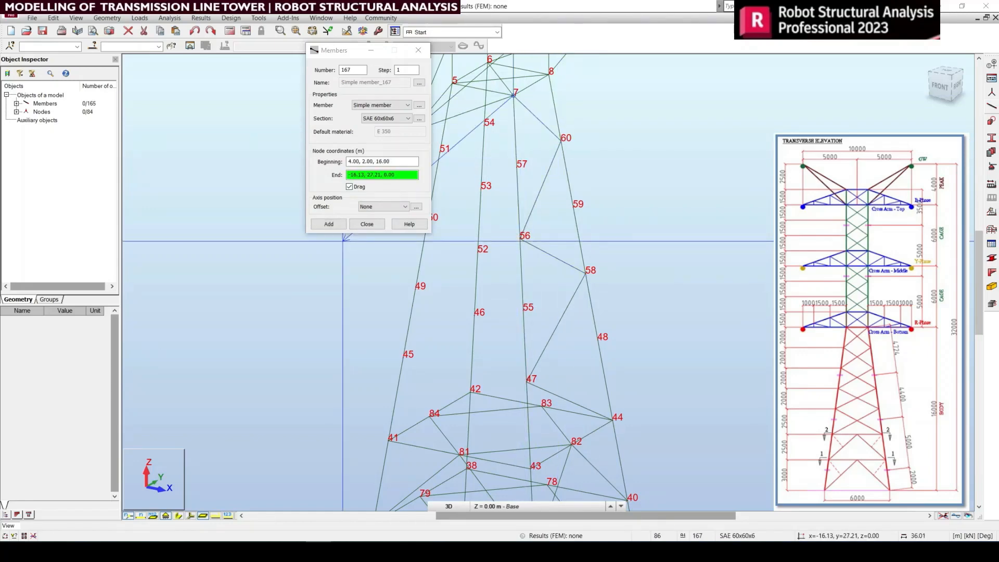
# Step: Continue the SAE 60x60x6 zigzag bracing up the lower cage from node 7 through nodes 28, 65 and 68 to node 11
pyautogui.scroll(-2, 343, 241)
pyautogui.scroll(4, 557, 206)
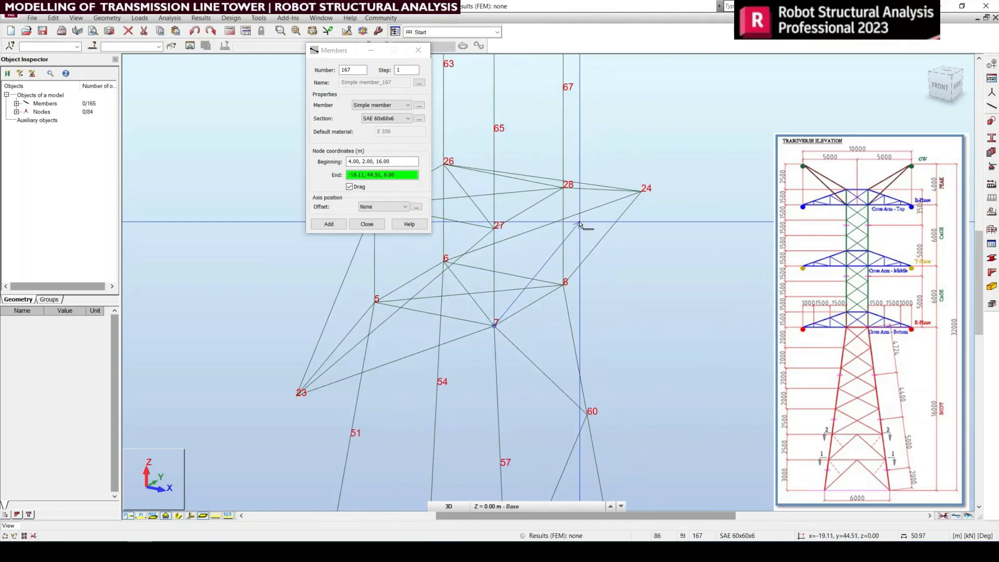
pyautogui.click(577, 165)
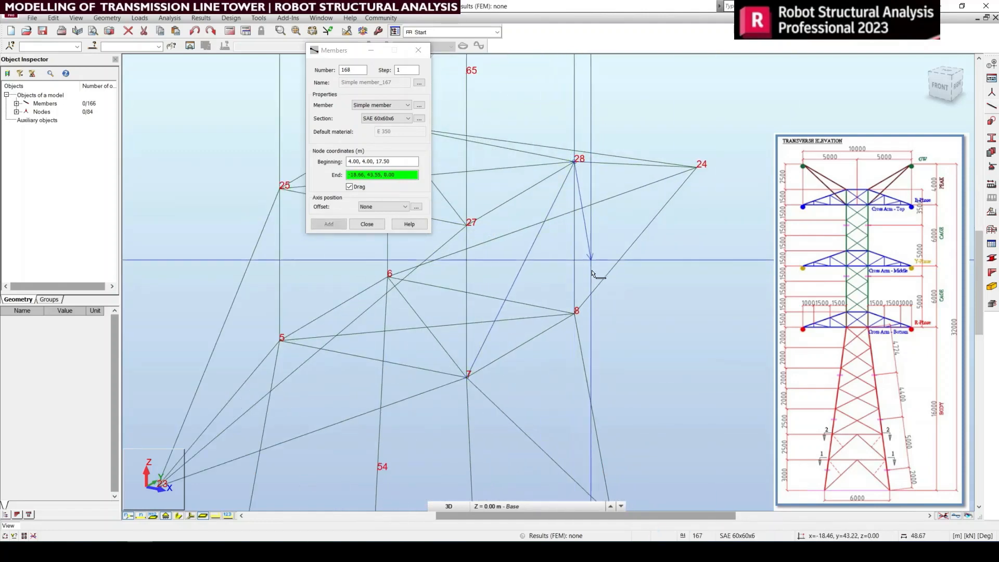
pyautogui.scroll(-3, 576, 165)
pyautogui.scroll(3, 560, 359)
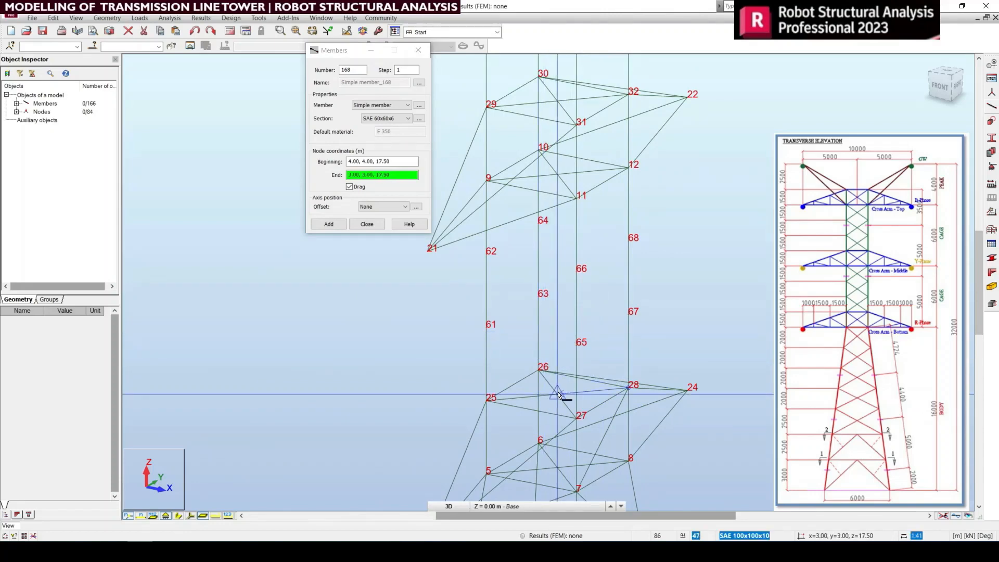
pyautogui.scroll(2, 559, 383)
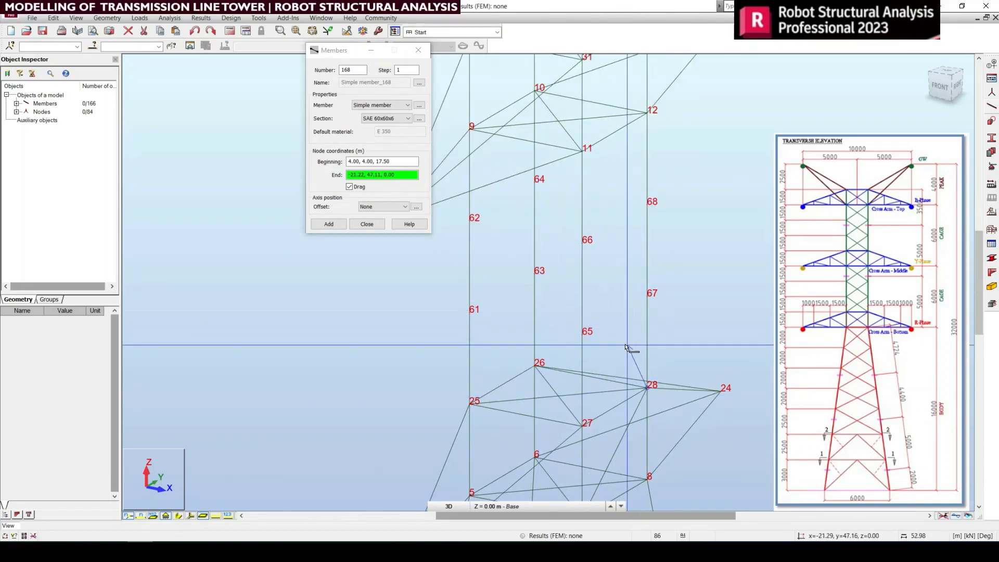
pyautogui.click(582, 337)
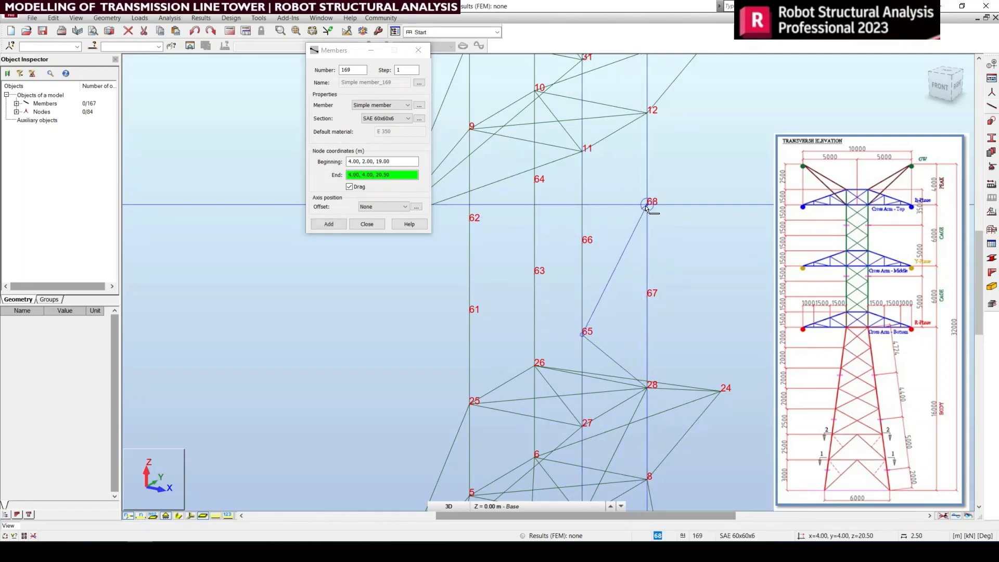
pyautogui.click(646, 208)
pyautogui.click(582, 150)
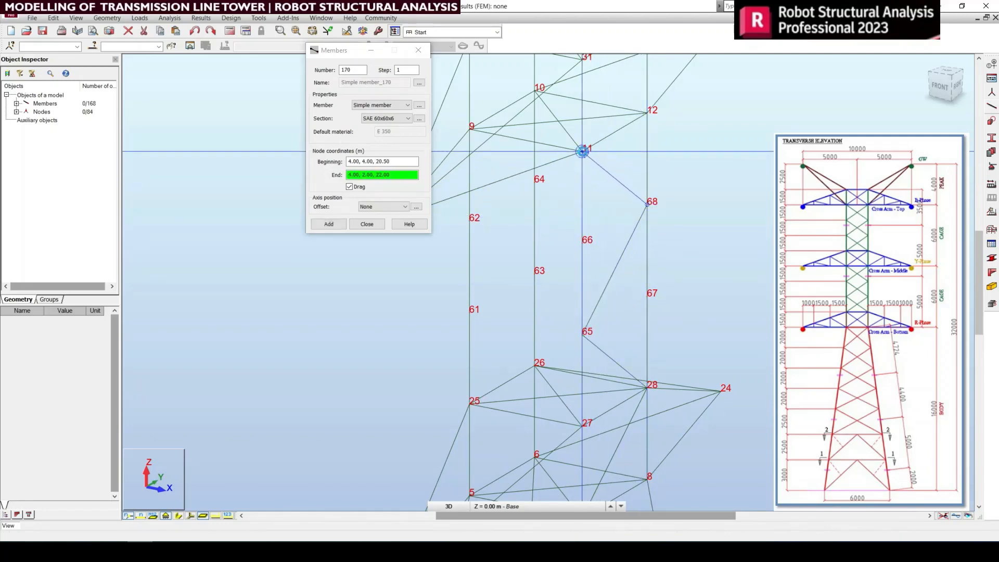
# Step: Extend the SAE 60x60x6 zigzag bracing up the upper cage from node 11 through nodes 32, 73 and 76 to node 15
pyautogui.moveTo(640, 274); pyautogui.dragTo(617, 500, button='middle')
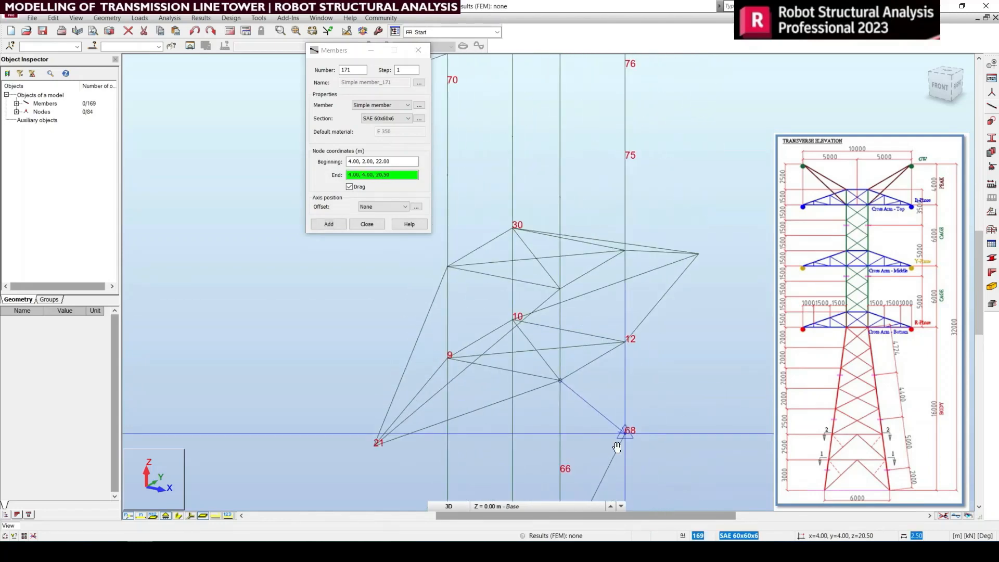
pyautogui.click(625, 250)
pyautogui.moveTo(625, 251); pyautogui.dragTo(618, 395, button='middle')
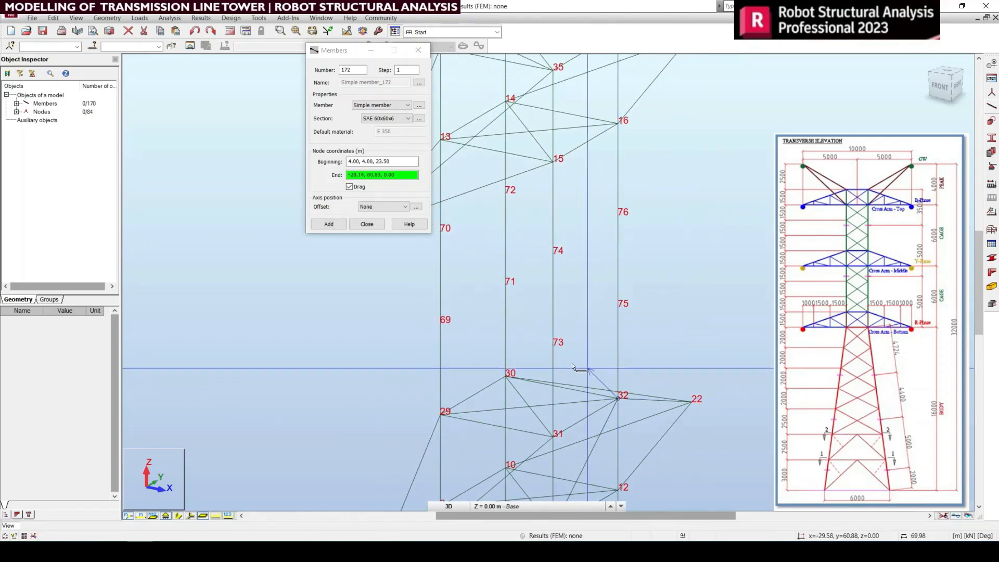
pyautogui.click(553, 344)
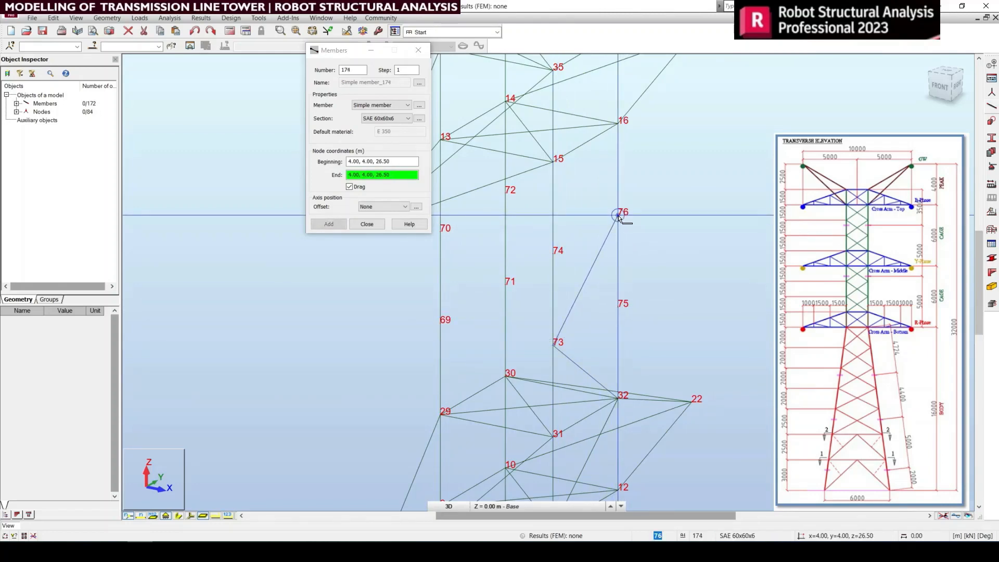
pyautogui.click(618, 215)
pyautogui.click(554, 162)
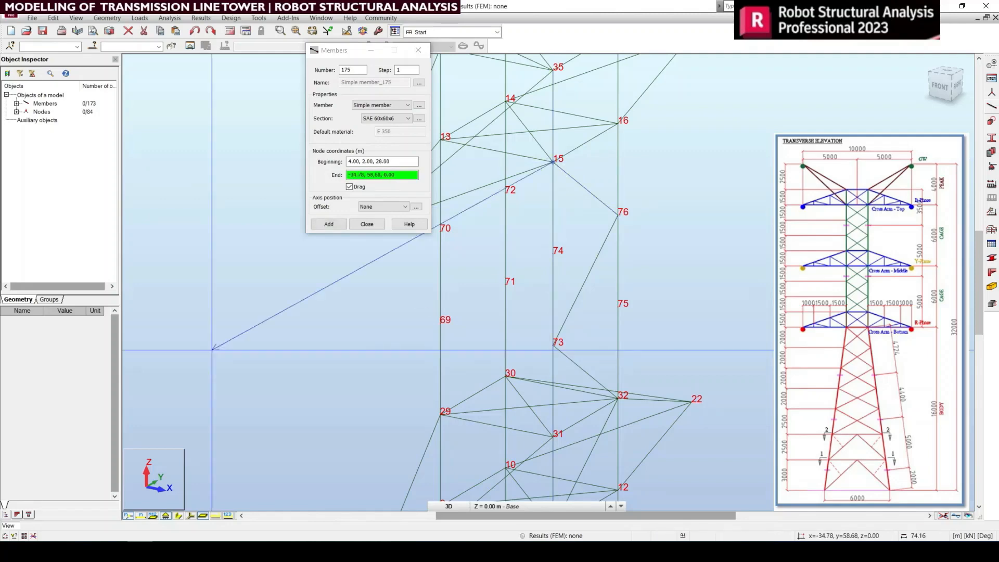
# Step: Finish the face's zigzag bracing with an SAE 60x60x6 member from node 15 to node 36 and end the chain
pyautogui.scroll(1, 327, 355)
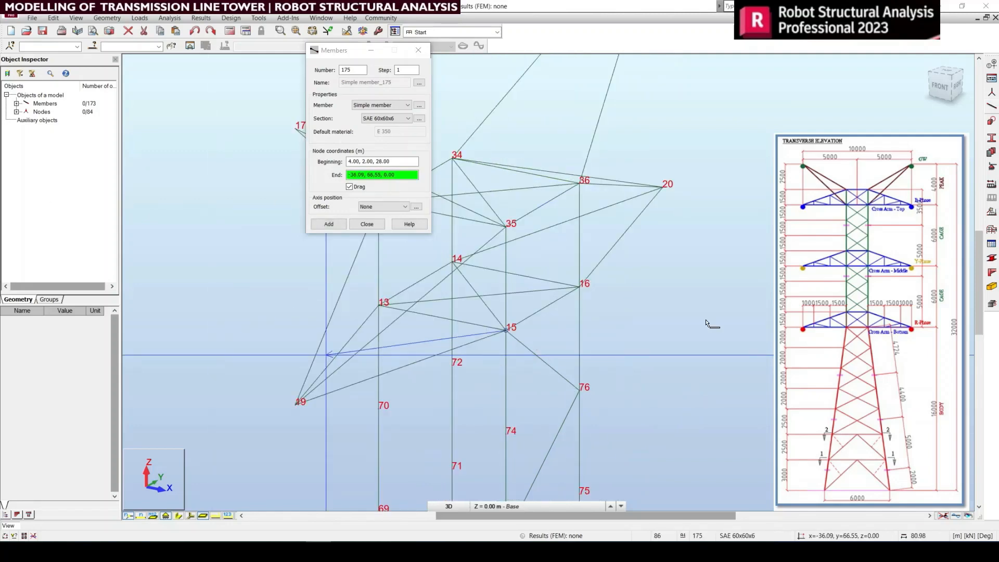
pyautogui.moveTo(707, 324); pyautogui.dragTo(730, 363, button='middle')
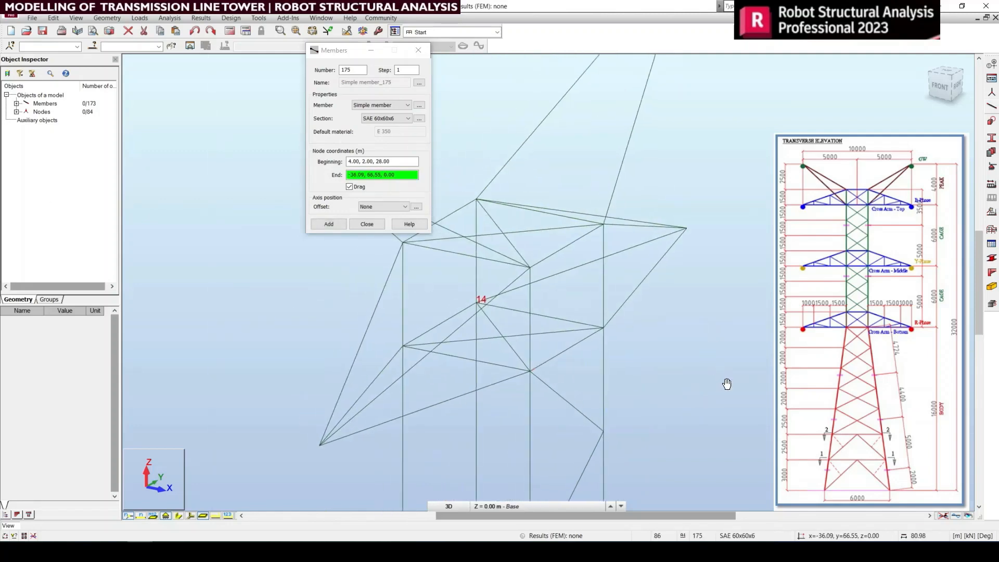
pyautogui.click(601, 224)
pyautogui.scroll(-5, 601, 225)
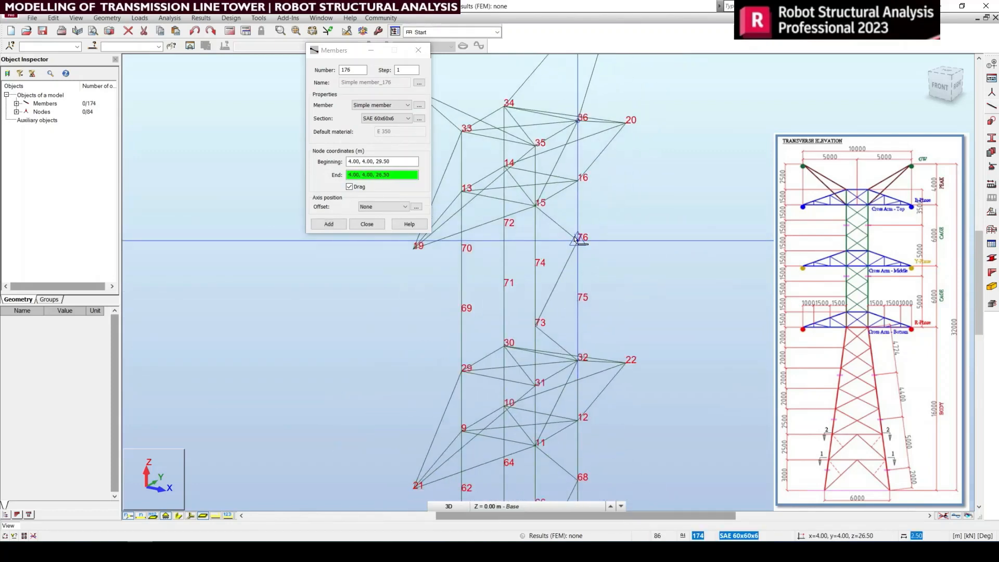
pyautogui.rightClick(595, 267)
pyautogui.click(598, 269)
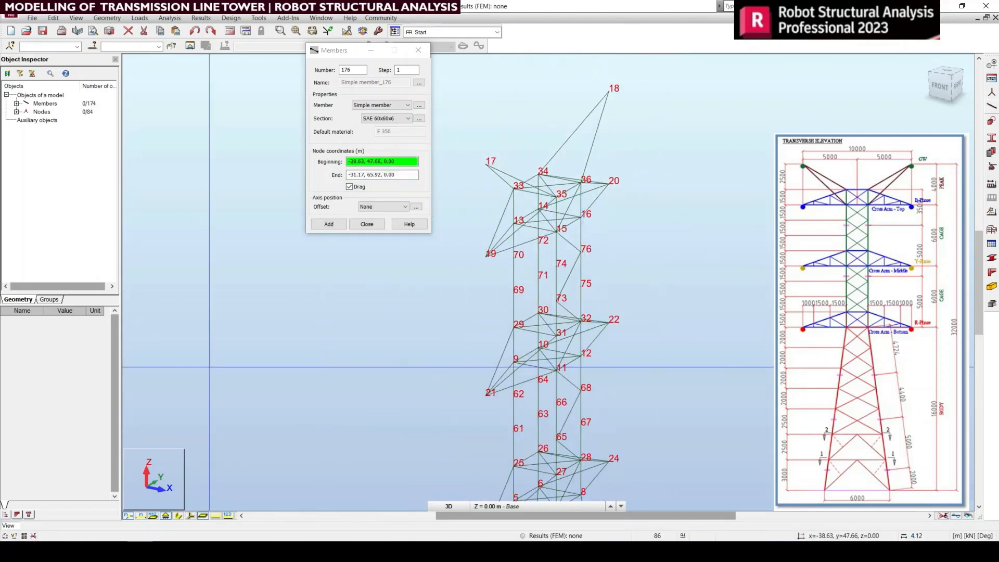
# Step: Begin the adjacent front face's bracing with an SAE 60x60x6 diagonal from leg node 41 to leg node 47
pyautogui.scroll(-2, 758, 267)
pyautogui.scroll(-2, 725, 293)
pyautogui.moveTo(705, 288); pyautogui.dragTo(631, 197, button='middle')
pyautogui.moveTo(636, 422); pyautogui.dragTo(618, 290, button='middle')
pyautogui.scroll(1, 604, 298)
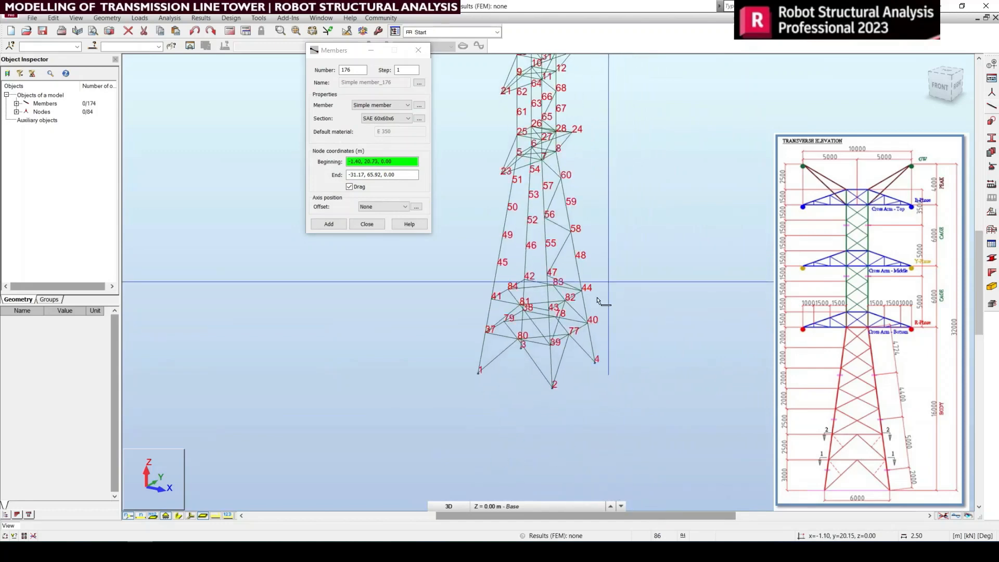
pyautogui.scroll(1, 547, 241)
pyautogui.scroll(1, 665, 302)
pyautogui.scroll(3, 661, 358)
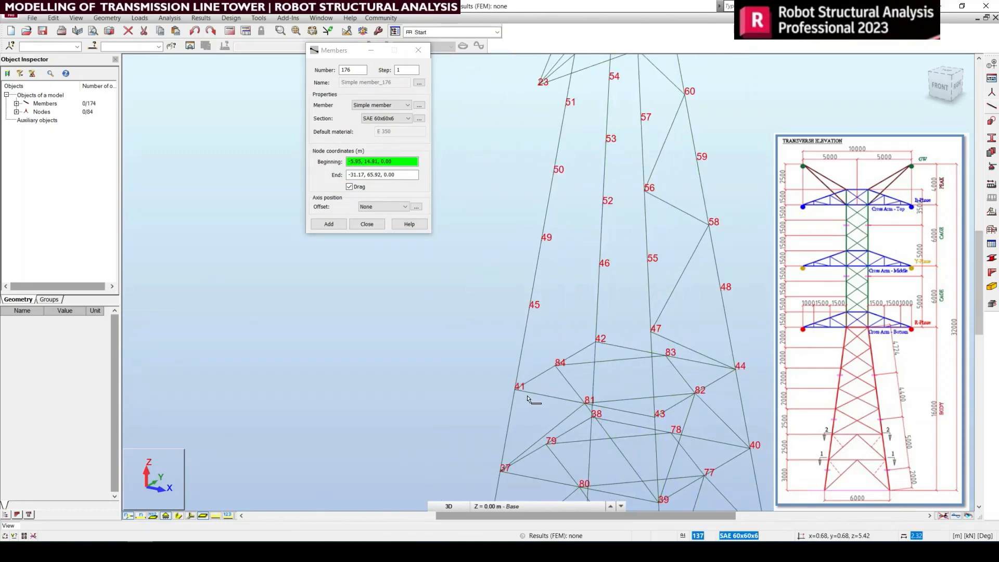
pyautogui.click(517, 390)
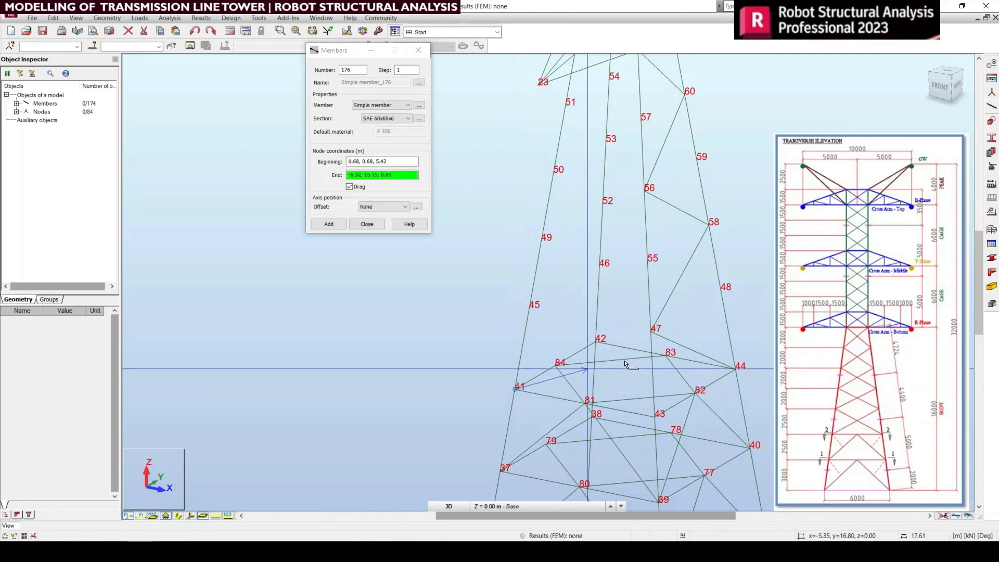
pyautogui.click(649, 335)
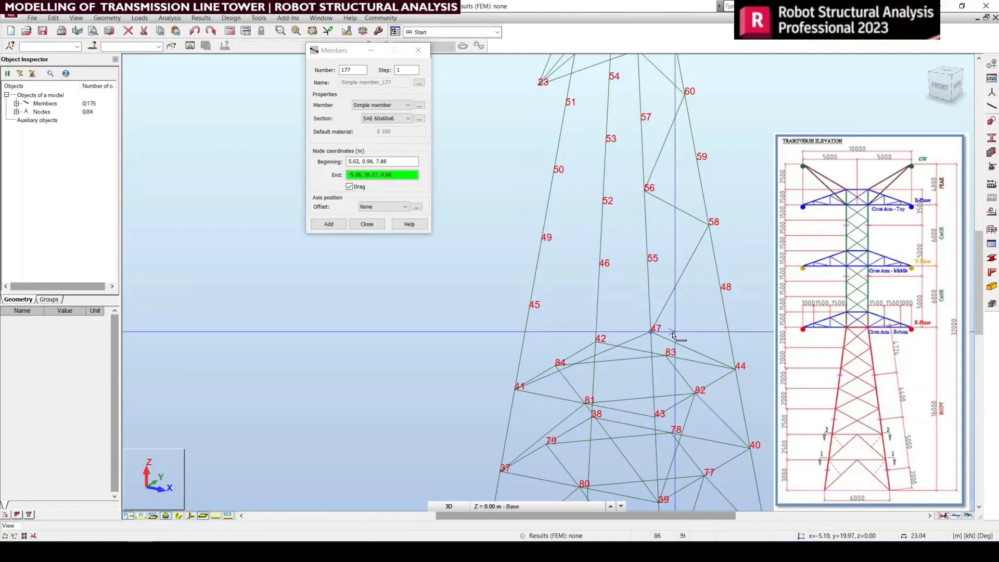
# Step: Continue the front face's SAE 60x60x6 zigzag bracing from node 47 through nodes 49, 56 and 51 to node 7
pyautogui.click(542, 240)
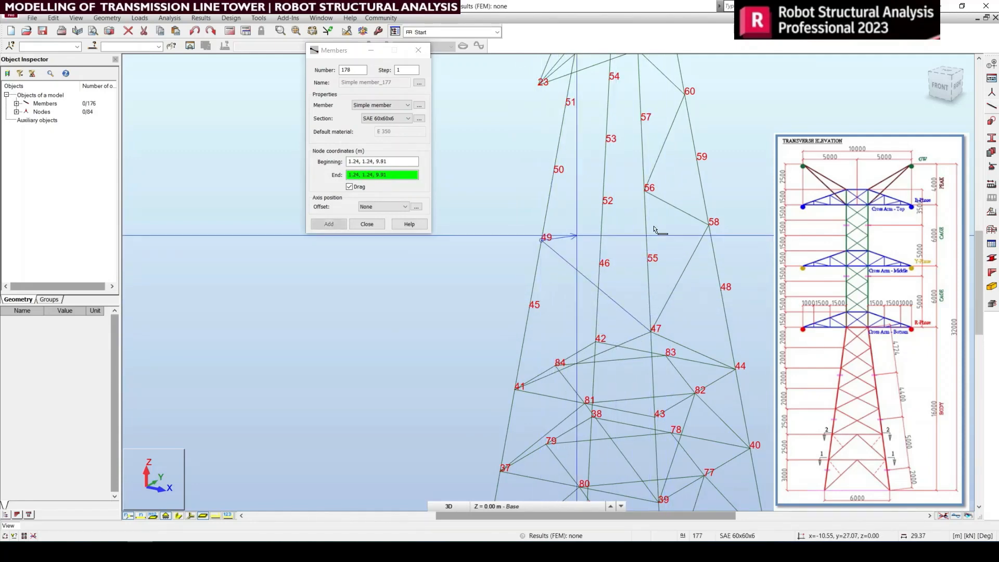
pyautogui.click(642, 192)
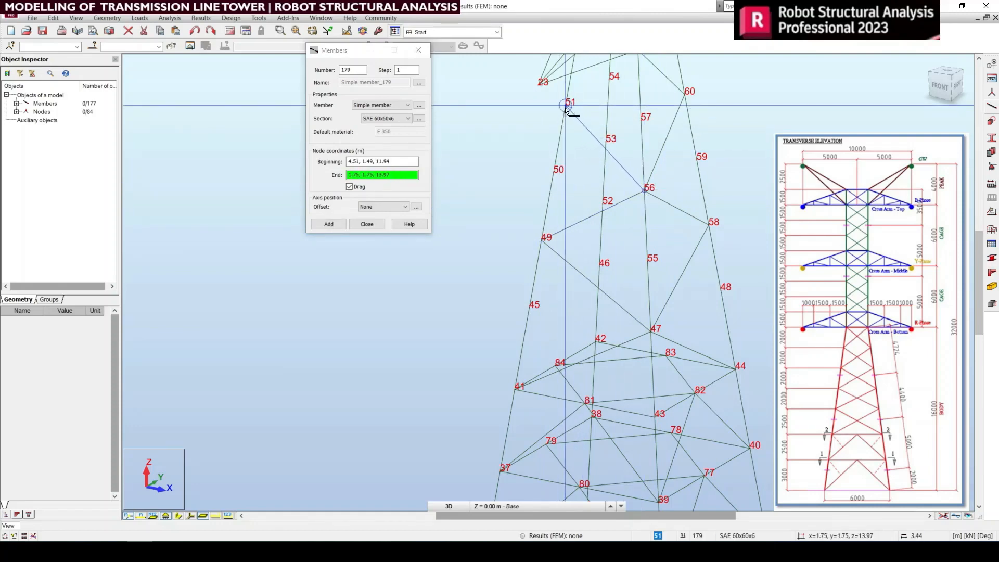
pyautogui.moveTo(612, 174); pyautogui.dragTo(619, 333, button='middle')
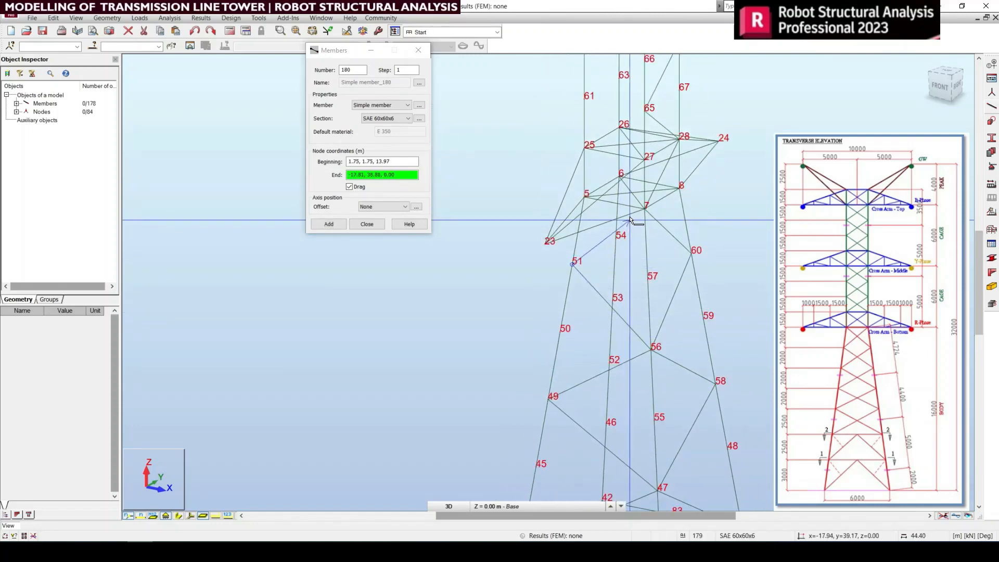
pyautogui.click(645, 209)
# Step: Extend the front face's SAE 60x60x6 zigzag bracing from node 7 through nodes 25, 65 and 62 to node 11
pyautogui.scroll(2, 645, 211)
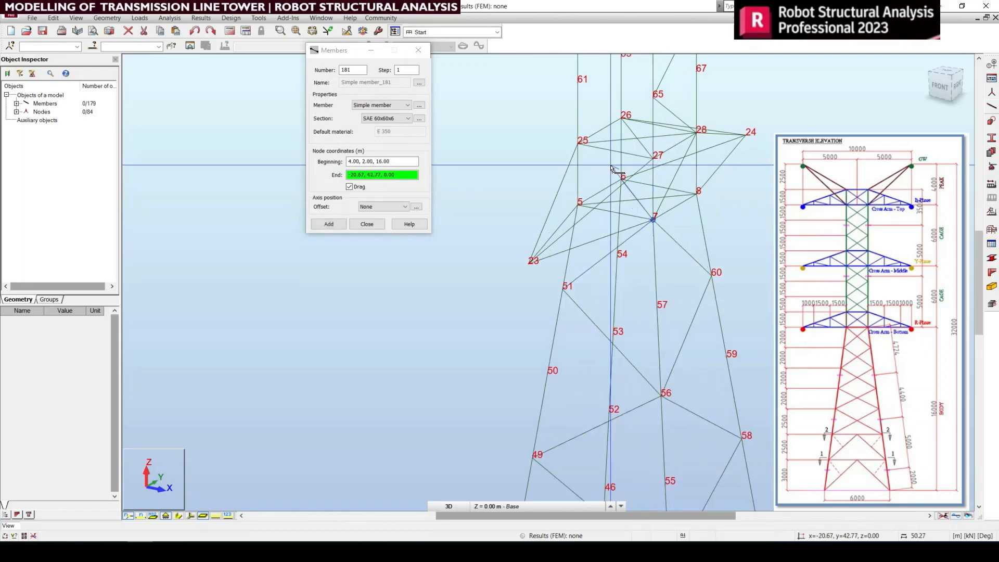
pyautogui.moveTo(644, 221); pyautogui.dragTo(654, 440, button='middle')
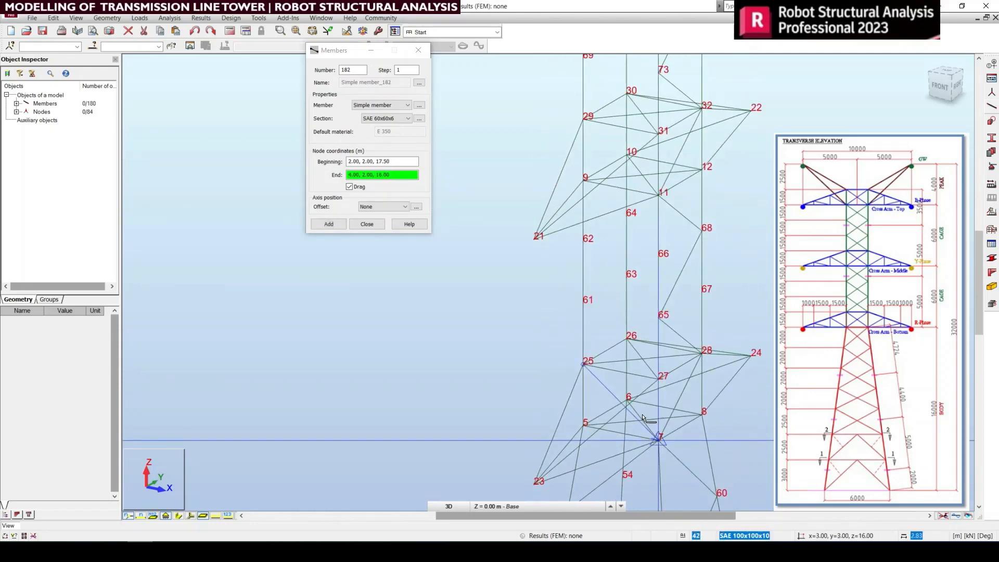
pyautogui.click(658, 320)
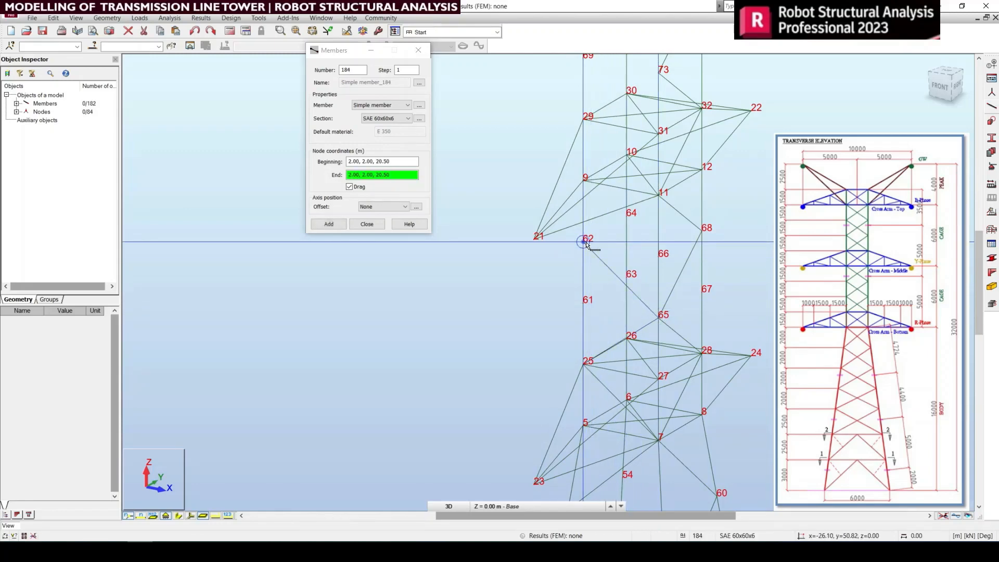
pyautogui.click(654, 198)
# Step: Continue the SAE 60x60x6 zigzag bracing from node 11 through nodes 29, 73, 70 and 15 to node 33 and end member entry
pyautogui.moveTo(673, 308); pyautogui.dragTo(679, 469, button='middle')
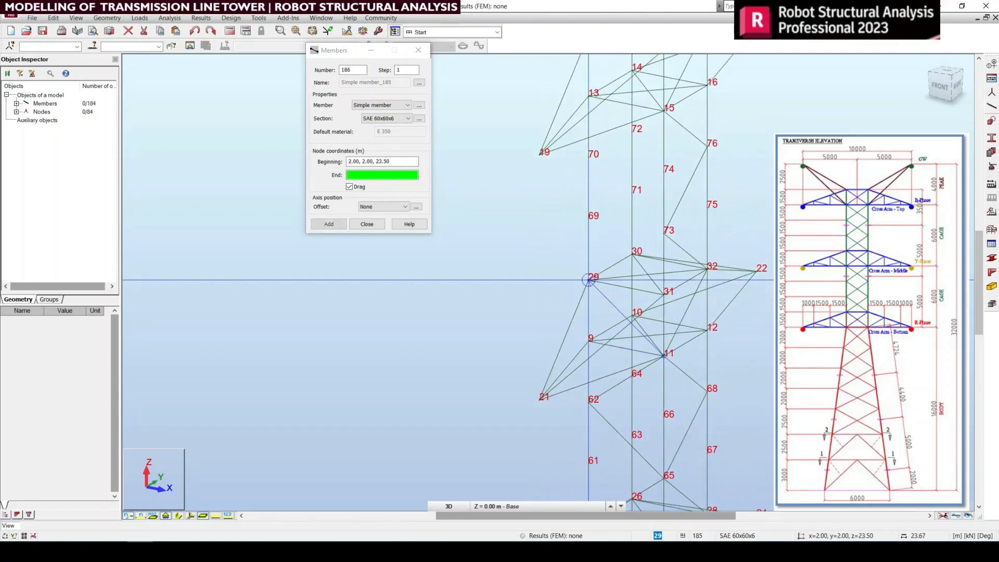
pyautogui.moveTo(669, 233); pyautogui.dragTo(674, 330, button='middle')
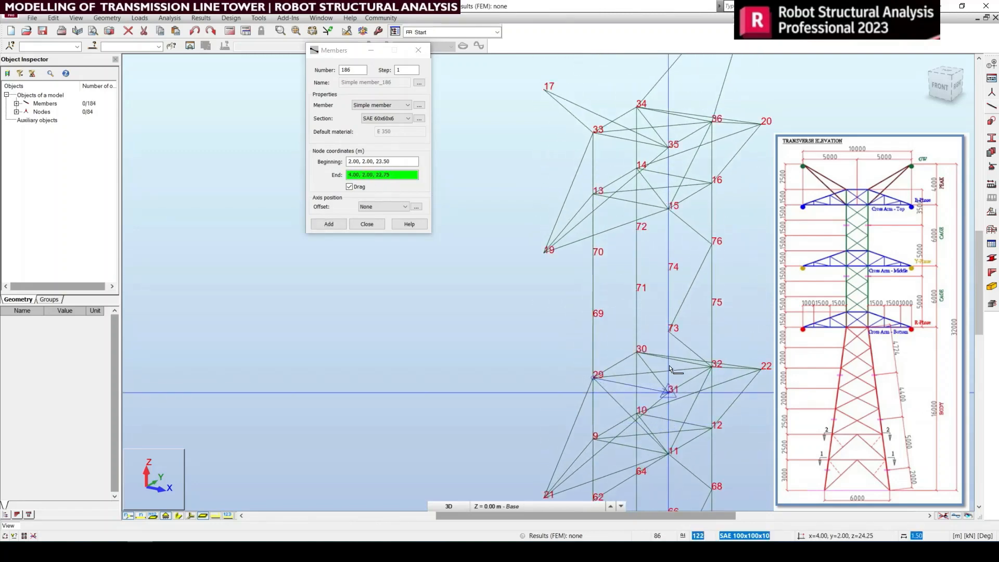
pyautogui.click(671, 333)
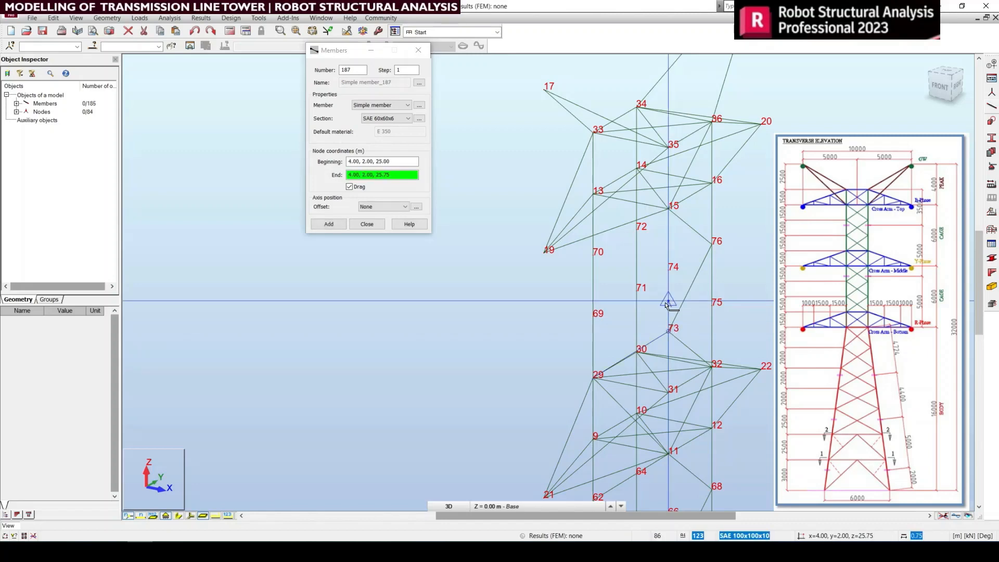
pyautogui.click(592, 257)
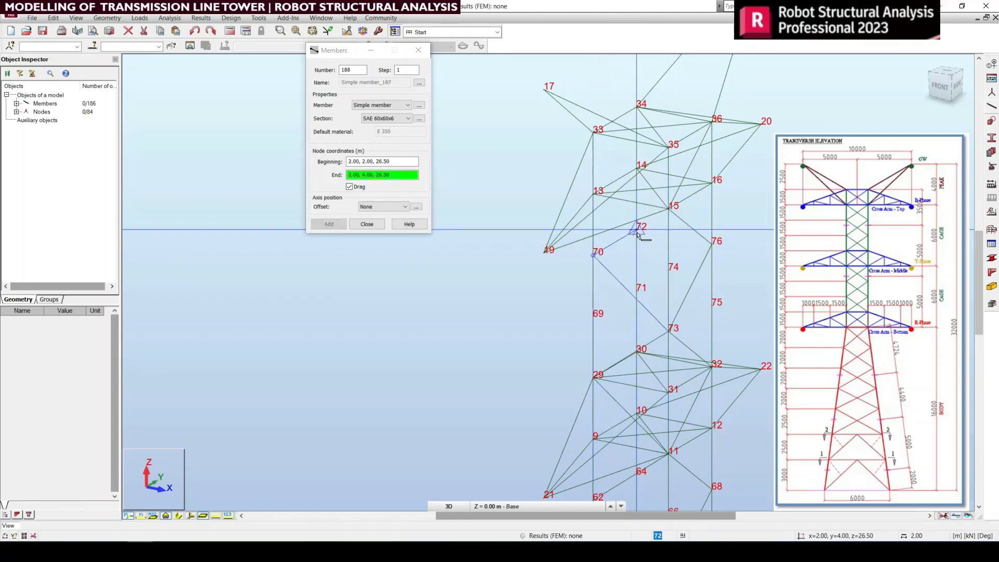
pyautogui.click(668, 210)
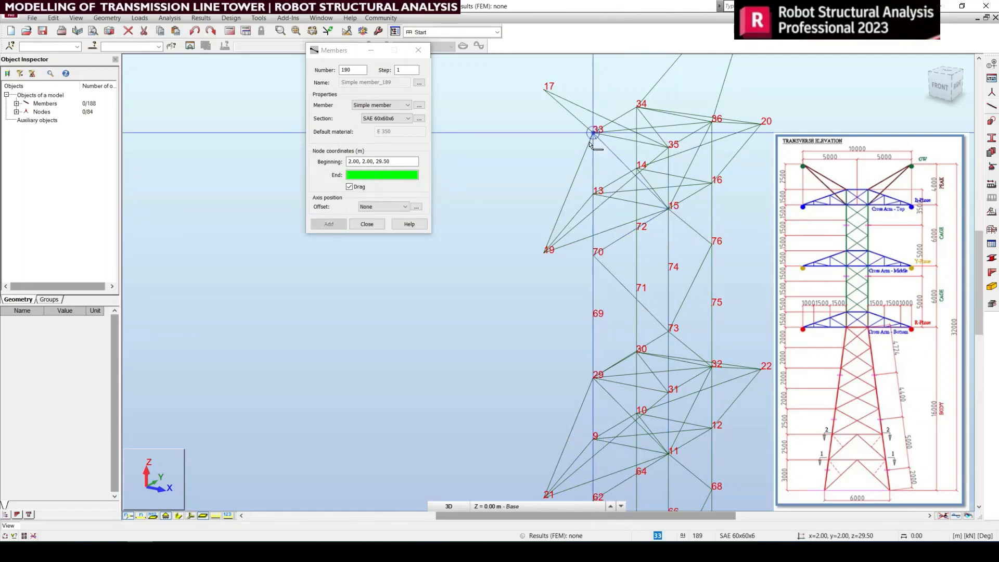
pyautogui.click(415, 50)
# Step: Select the half of the tower containing base nodes 2 and 4 in plan view and isolate it
pyautogui.scroll(-2, 594, 338)
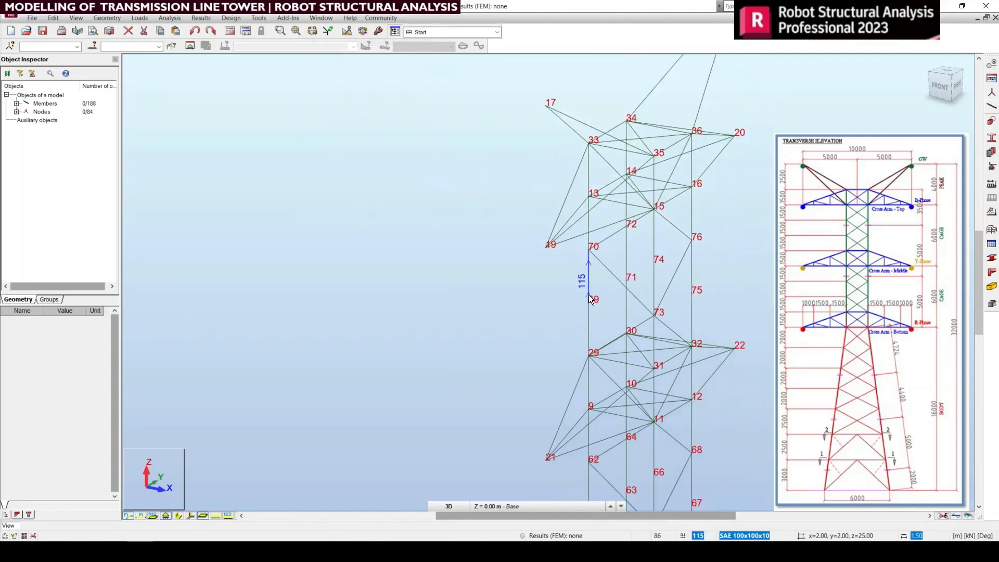
pyautogui.scroll(-3, 652, 255)
pyautogui.click(949, 75)
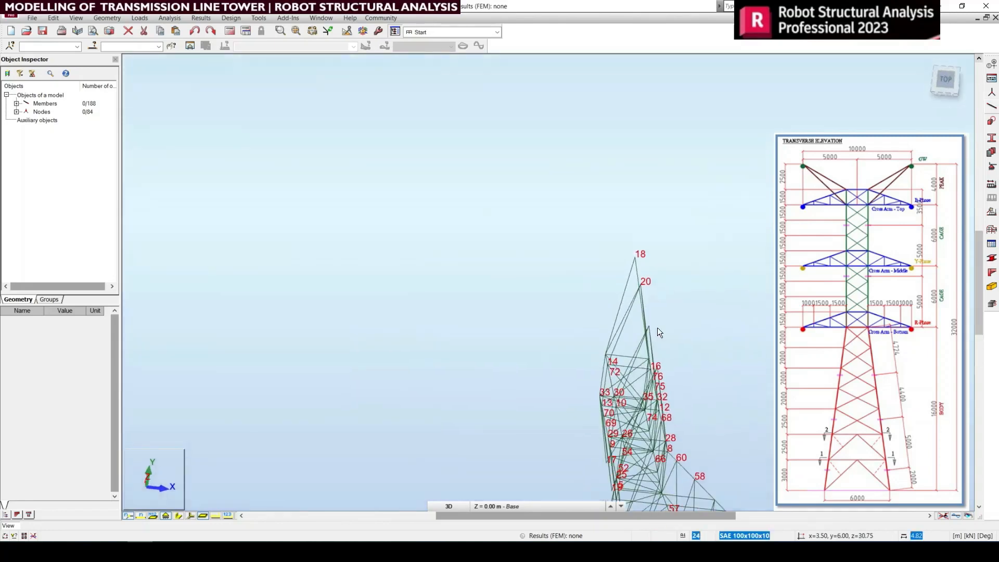
pyautogui.click(926, 63)
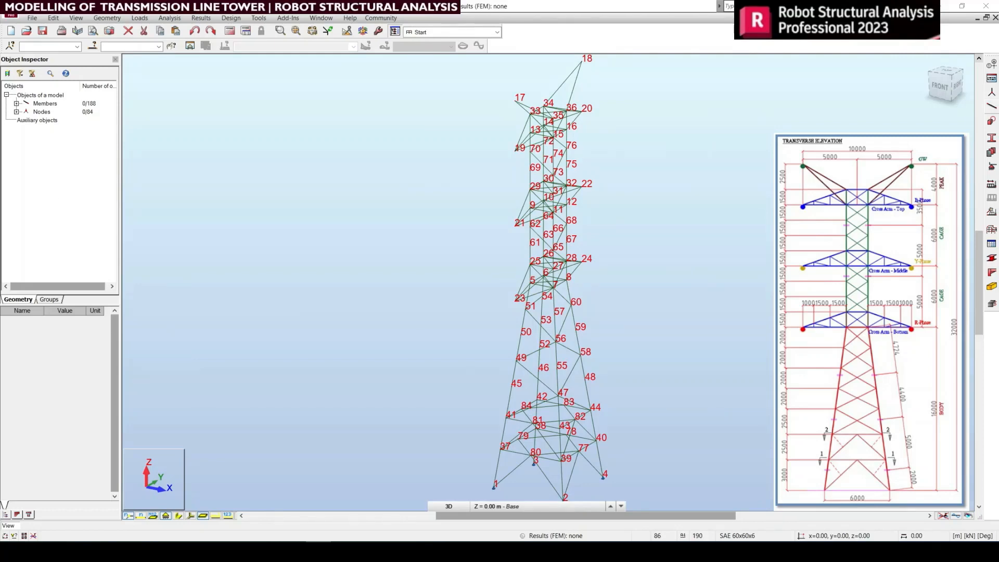
pyautogui.click(945, 71)
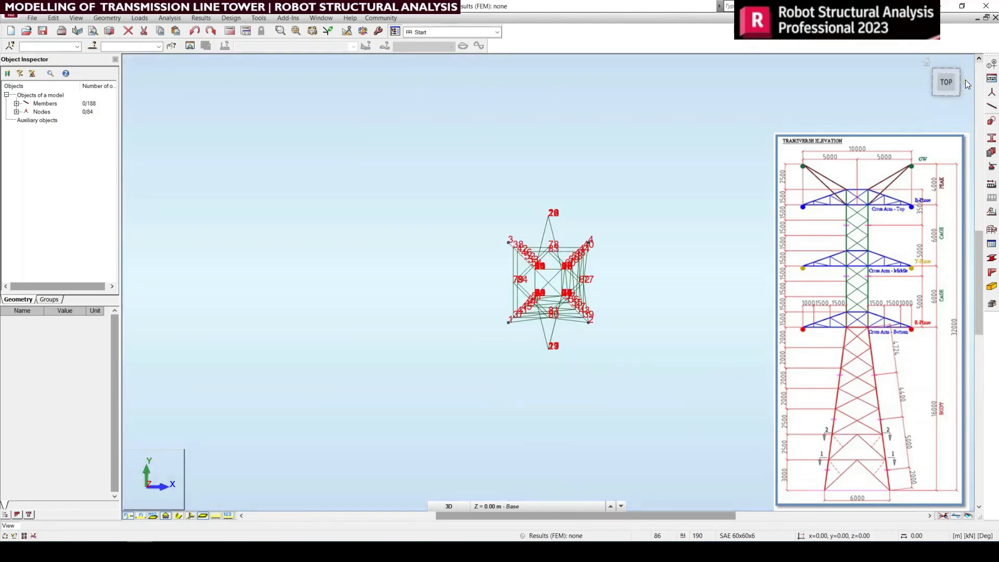
pyautogui.click(966, 81)
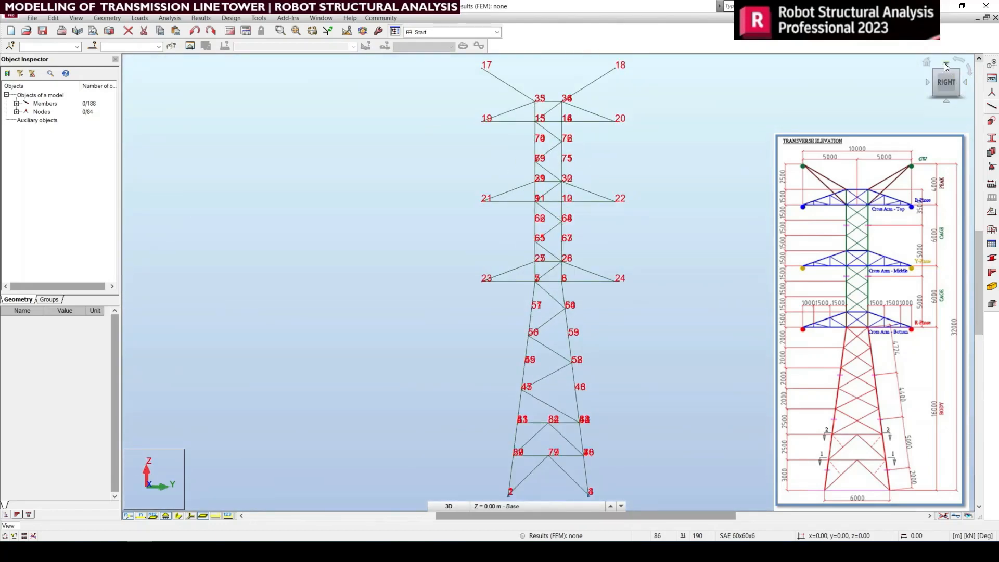
pyautogui.click(945, 63)
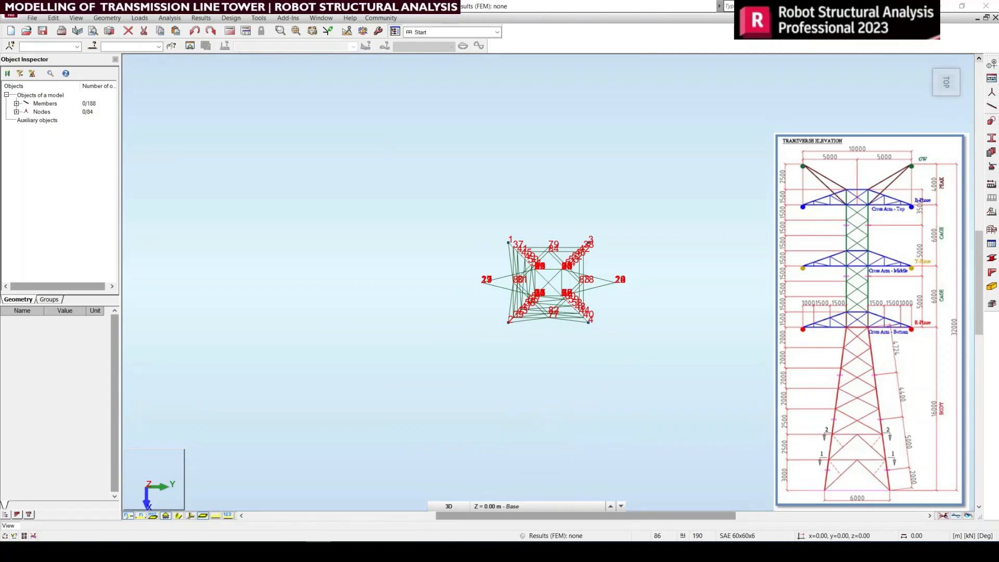
pyautogui.scroll(3, 620, 389)
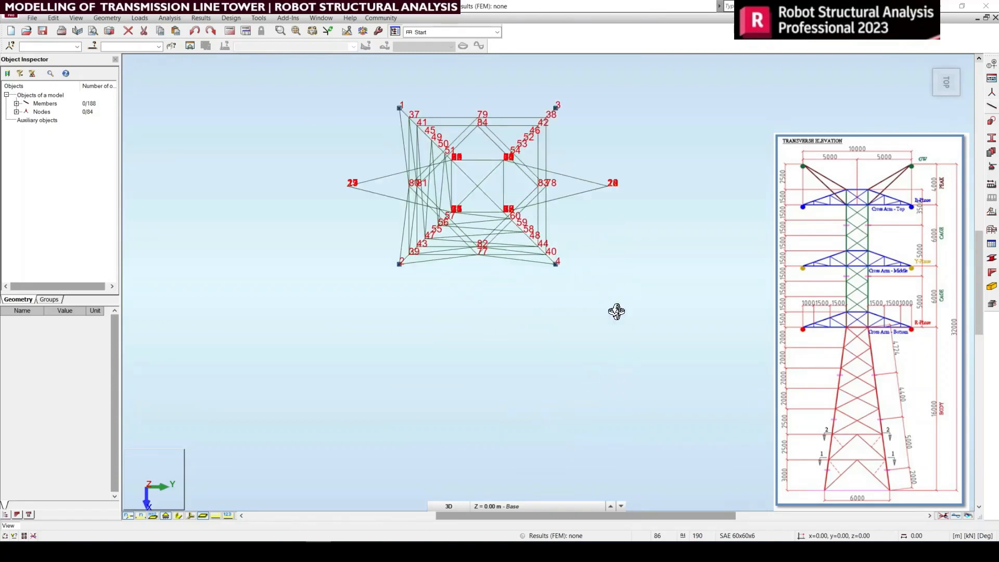
pyautogui.rightClick(650, 179)
pyautogui.click(653, 188)
pyautogui.moveTo(308, 184); pyautogui.dragTo(775, 319)
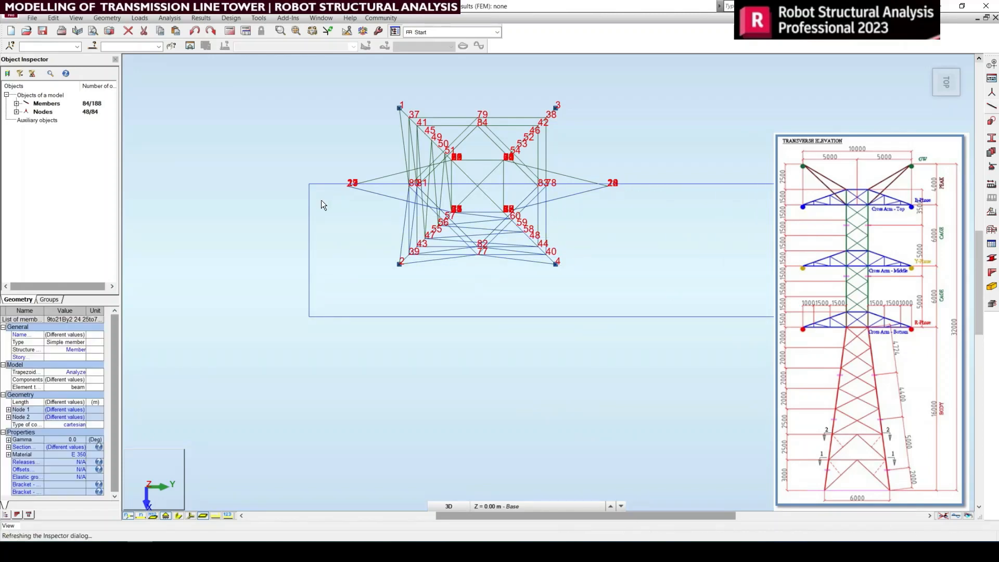
pyautogui.click(190, 46)
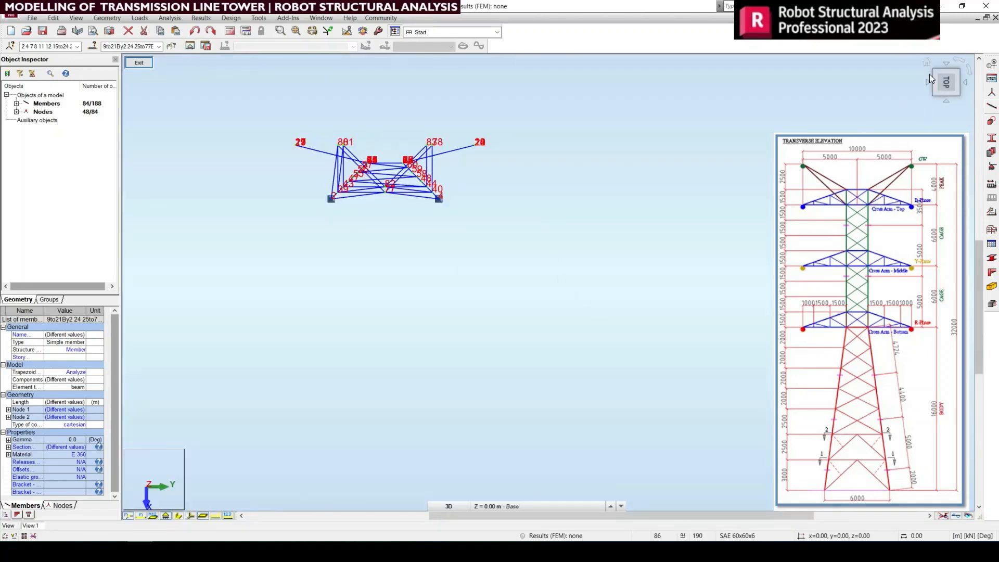
# Step: Return the isolated tower half to the default 3D view and clear the selection
pyautogui.click(925, 63)
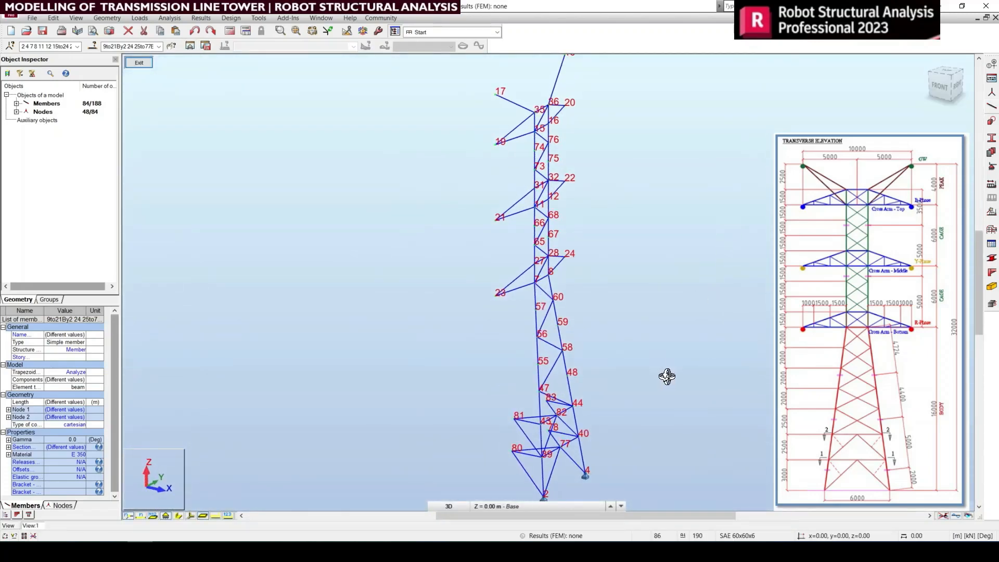
pyautogui.rightClick(746, 197)
pyautogui.click(756, 203)
pyautogui.click(701, 296)
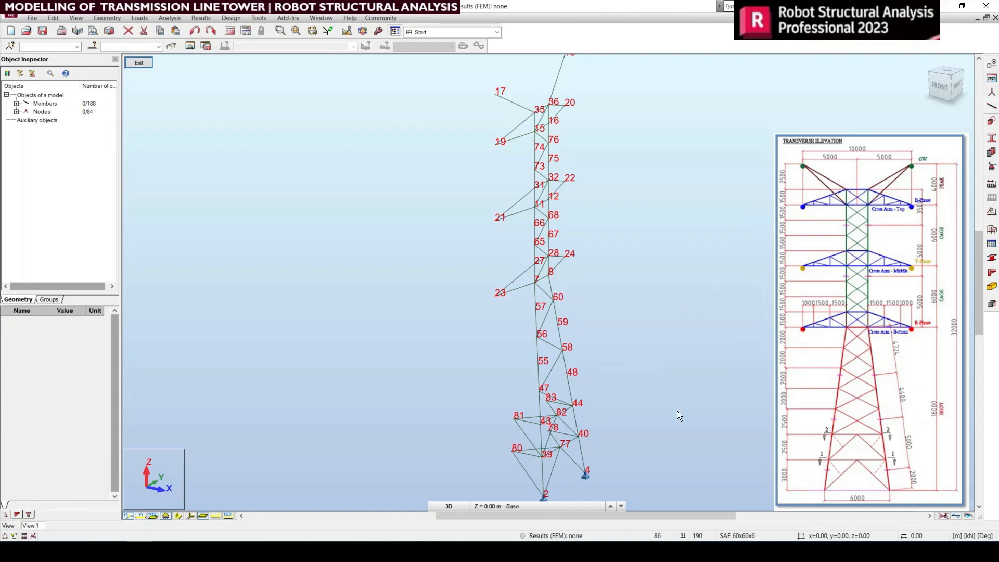
# Step: Select the body's zigzag bracing members from node 44 through nodes 47, 58 and 56 to node 60
pyautogui.scroll(1, 563, 446)
pyautogui.scroll(1, 564, 446)
pyautogui.moveTo(599, 369); pyautogui.dragTo(530, 368, button='middle')
pyautogui.moveTo(508, 322); pyautogui.dragTo(559, 430, button='middle')
pyautogui.moveTo(504, 282); pyautogui.dragTo(475, 428, button='middle')
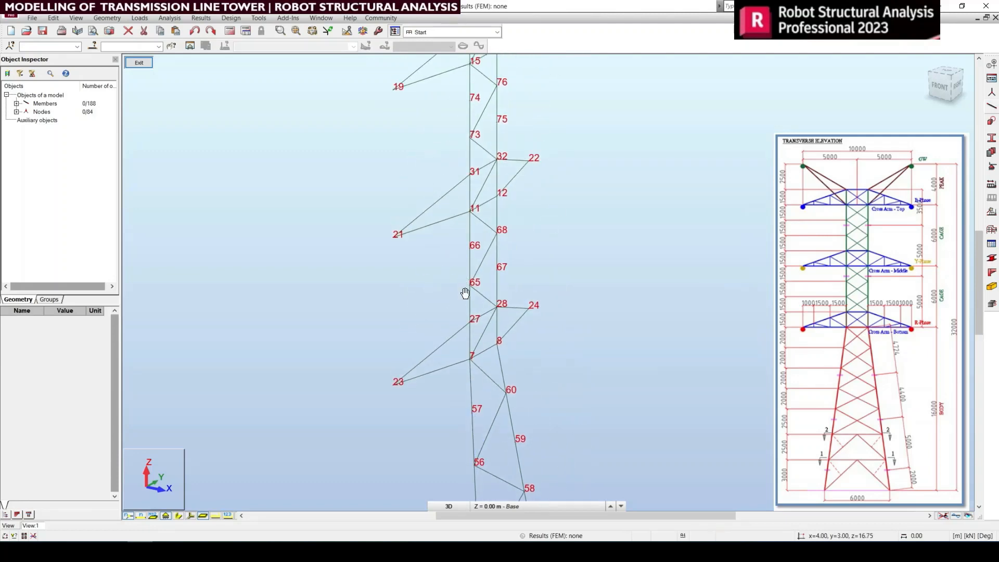
pyautogui.moveTo(465, 290); pyautogui.dragTo(511, 373, button='middle')
pyautogui.scroll(-4, 531, 383)
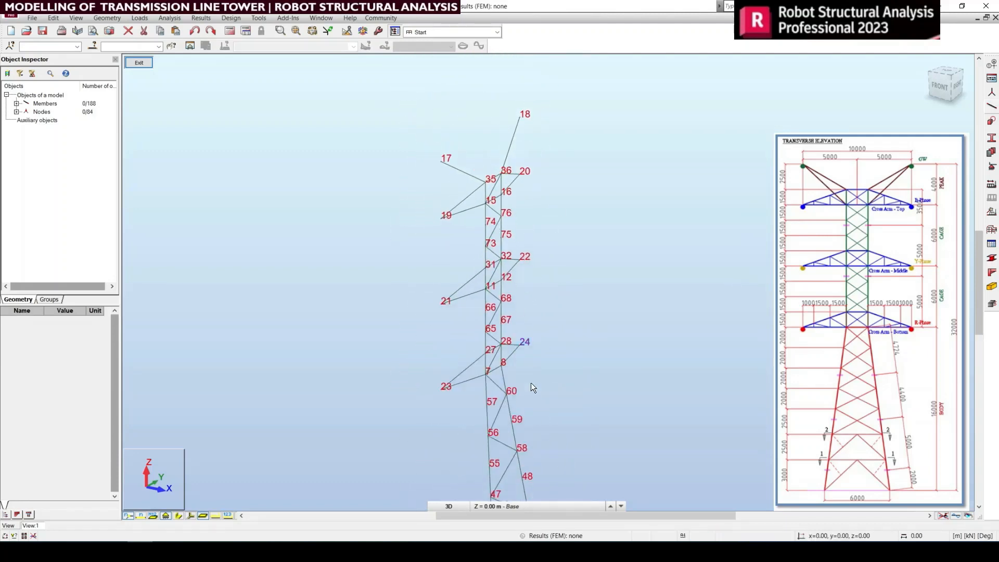
pyautogui.scroll(5, 461, 408)
pyautogui.scroll(4, 417, 302)
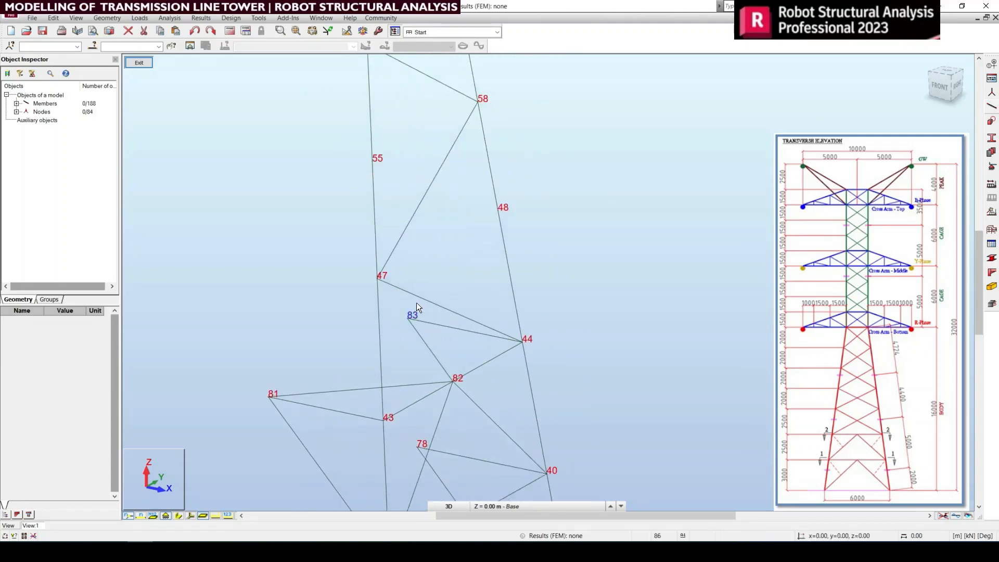
pyautogui.moveTo(422, 321); pyautogui.dragTo(360, 150)
pyautogui.scroll(-4, 454, 257)
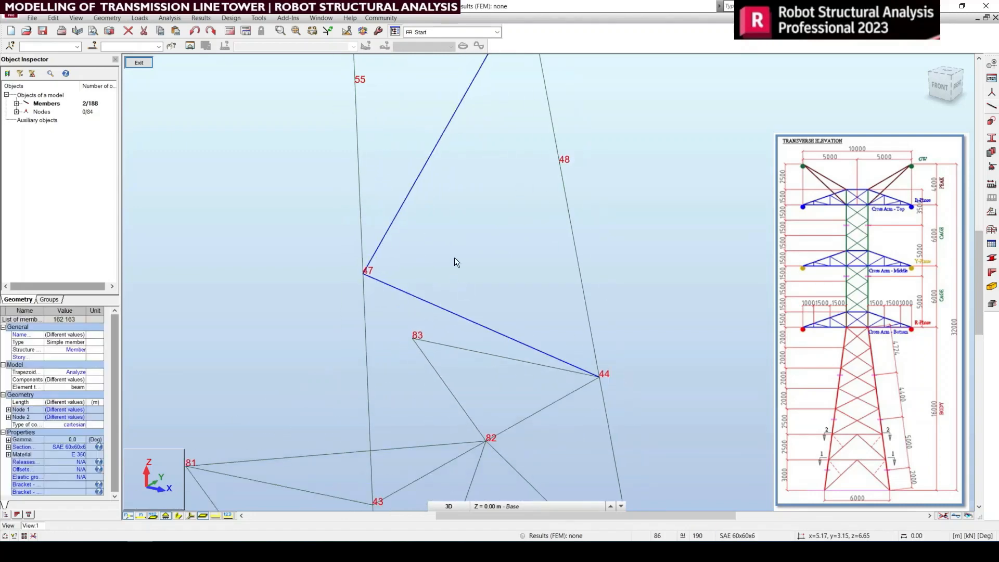
pyautogui.moveTo(461, 265); pyautogui.dragTo(465, 545, button='middle')
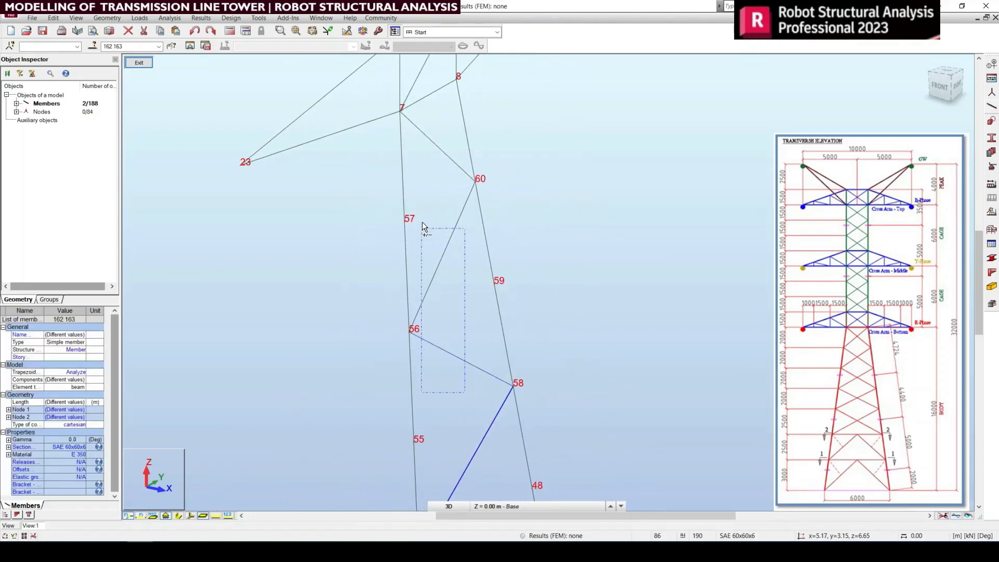
pyautogui.keyDown('ctrl'); pyautogui.moveTo(422, 223); pyautogui.dragTo(422, 224); pyautogui.keyUp('ctrl')
# Step: Add the remaining zigzag bracing members of the same face, from node 60 up through the cage to node 36, to the selection
pyautogui.moveTo(433, 171); pyautogui.dragTo(422, 500, button='middle')
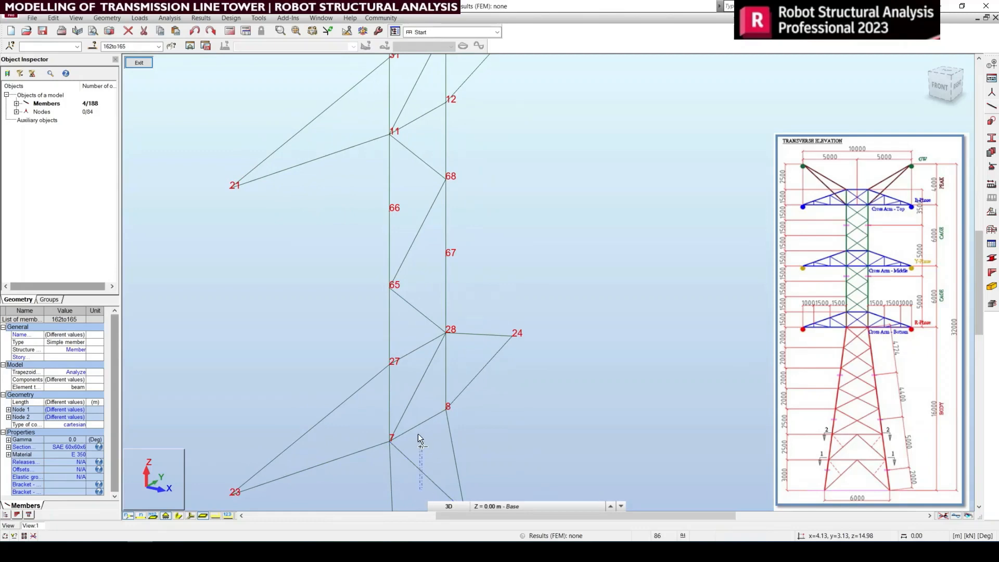
pyautogui.keyDown('ctrl'); pyautogui.click(423, 383); pyautogui.keyUp('ctrl')
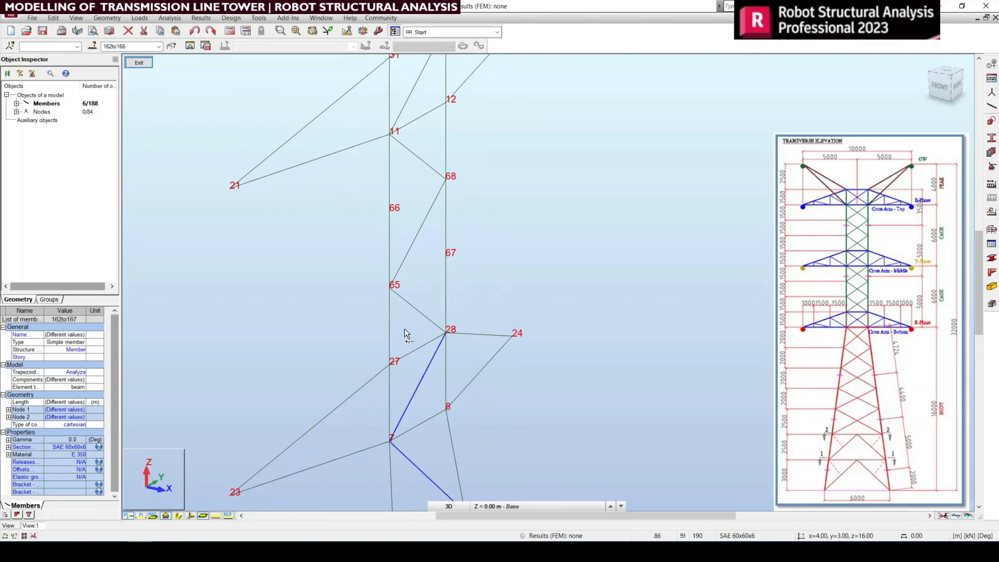
pyautogui.keyDown('ctrl'); pyautogui.moveTo(406, 165); pyautogui.dragTo(400, 136); pyautogui.keyUp('ctrl')
pyautogui.moveTo(425, 219); pyautogui.dragTo(436, 447, button='middle')
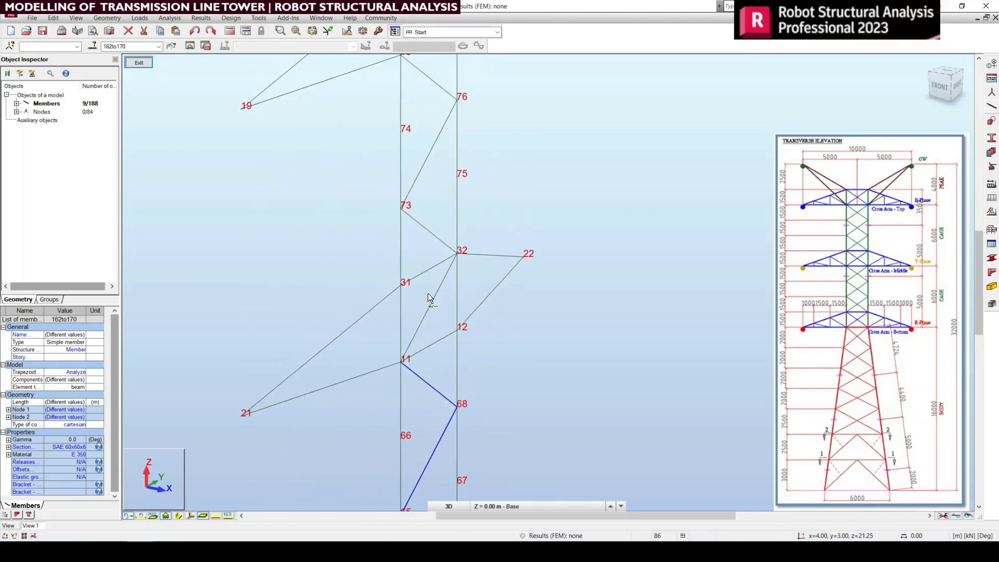
pyautogui.keyDown('ctrl'); pyautogui.moveTo(432, 252); pyautogui.dragTo(411, 144); pyautogui.keyUp('ctrl')
pyautogui.moveTo(421, 284); pyautogui.dragTo(419, 458, button='middle')
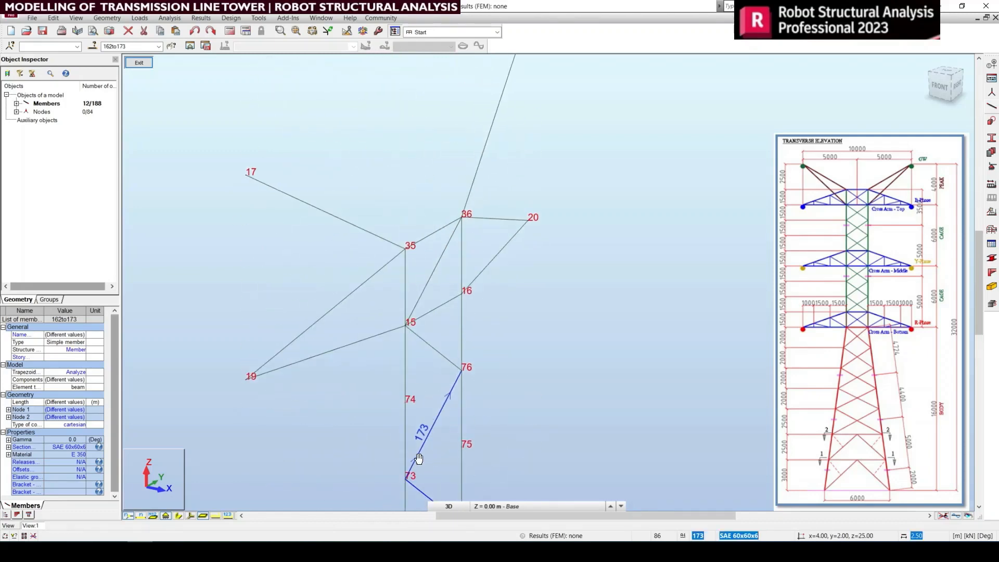
pyautogui.keyDown('ctrl'); pyautogui.moveTo(426, 323); pyautogui.dragTo(425, 324); pyautogui.keyUp('ctrl')
pyautogui.keyDown('ctrl'); pyautogui.moveTo(433, 289); pyautogui.dragTo(424, 255); pyautogui.keyUp('ctrl')
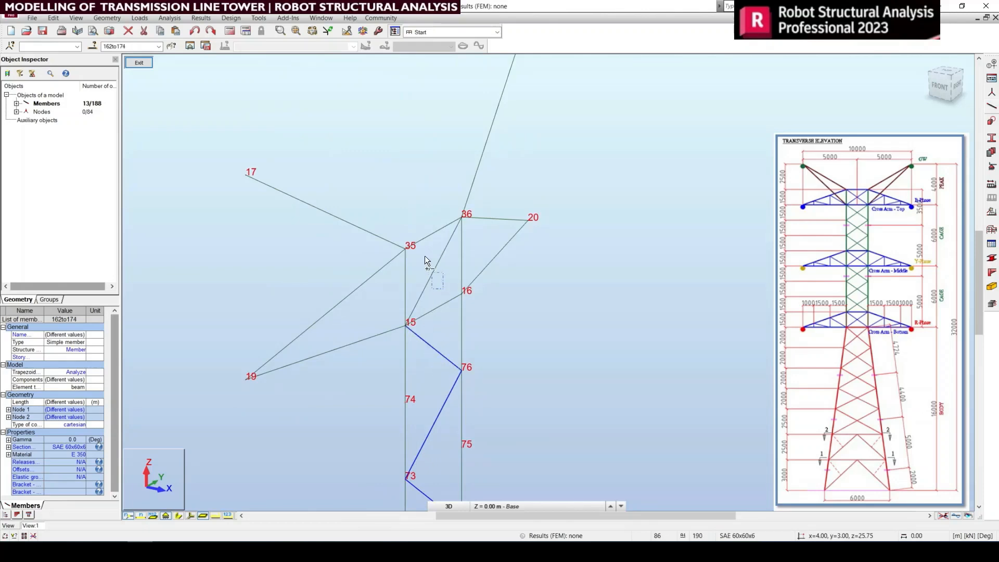
pyautogui.scroll(-2, 266, 228)
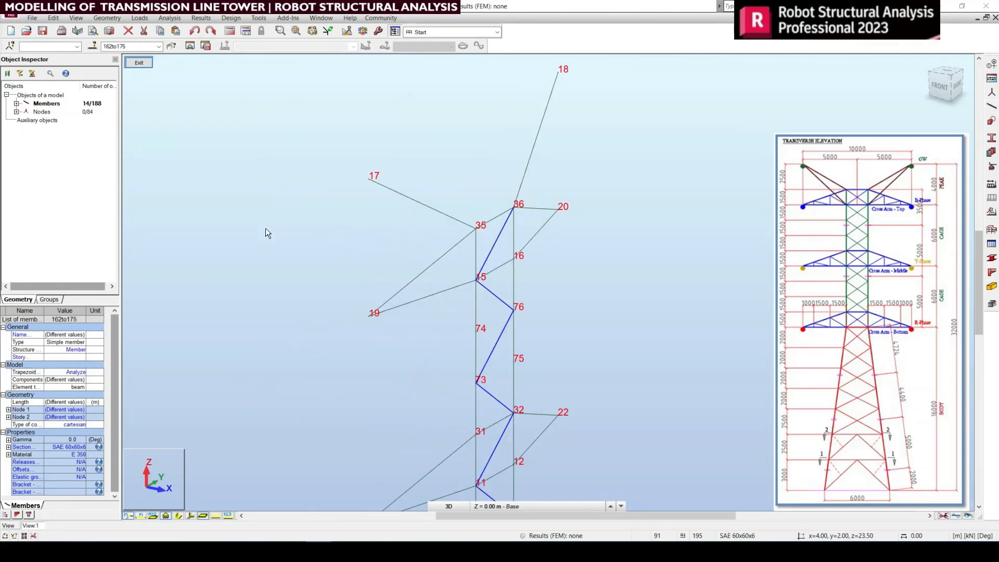
# Step: Mirror the selected face bracing about a vertical XZ plane through the midpoint between nodes 35 and 36
pyautogui.click(58, 18)
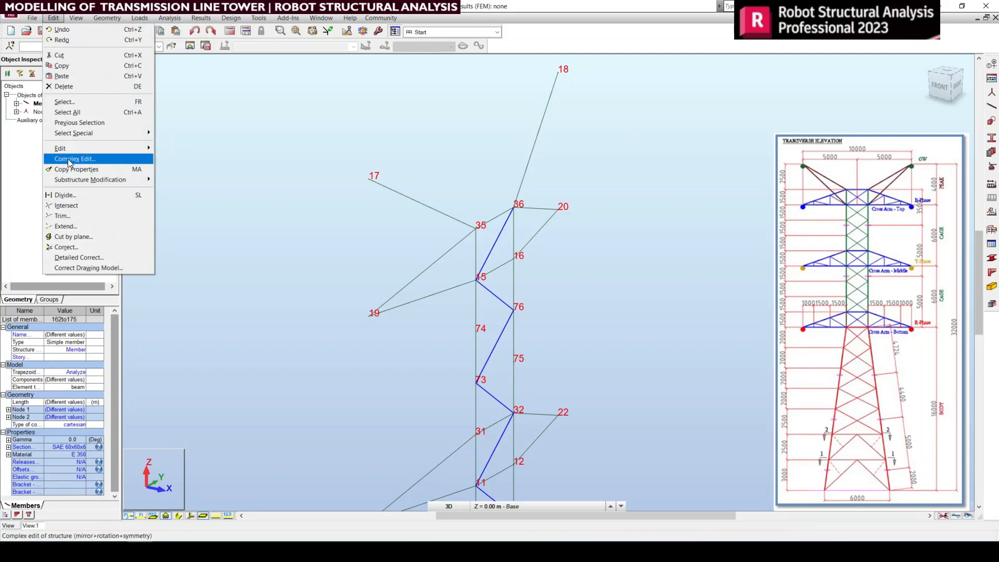
pyautogui.moveTo(125, 148)
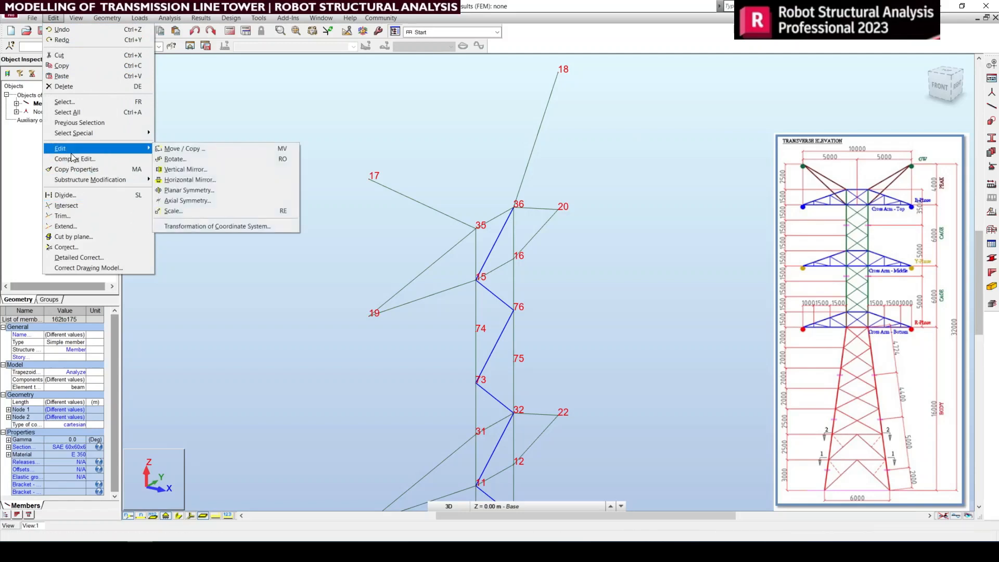
pyautogui.click(220, 169)
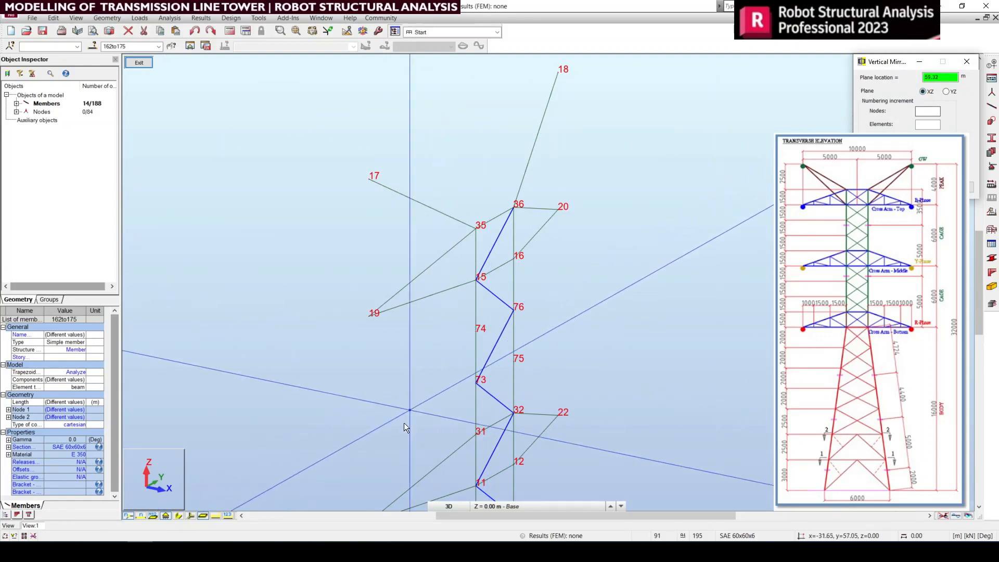
pyautogui.moveTo(395, 395); pyautogui.dragTo(334, 311, button='middle')
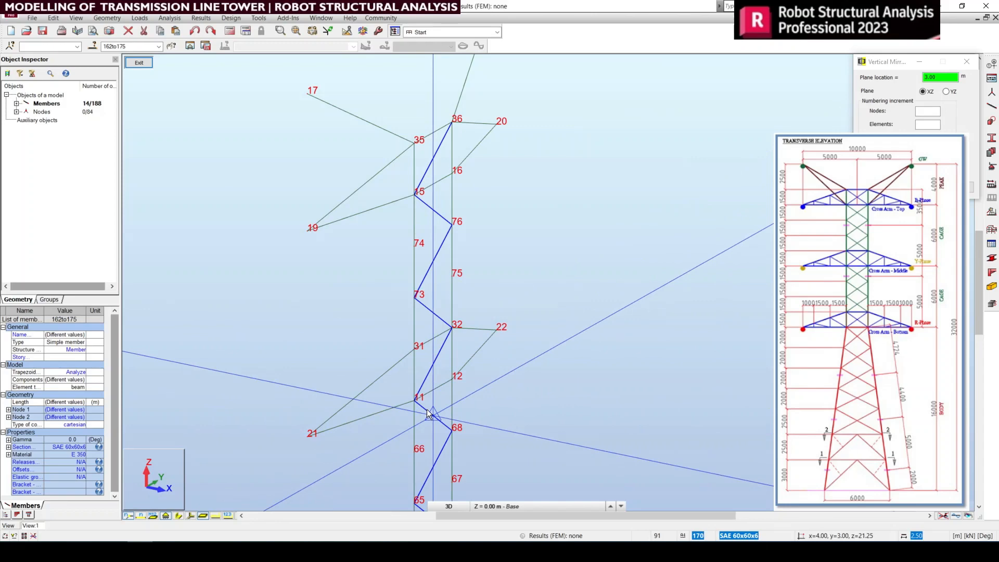
pyautogui.moveTo(445, 351); pyautogui.dragTo(447, 382, button='middle')
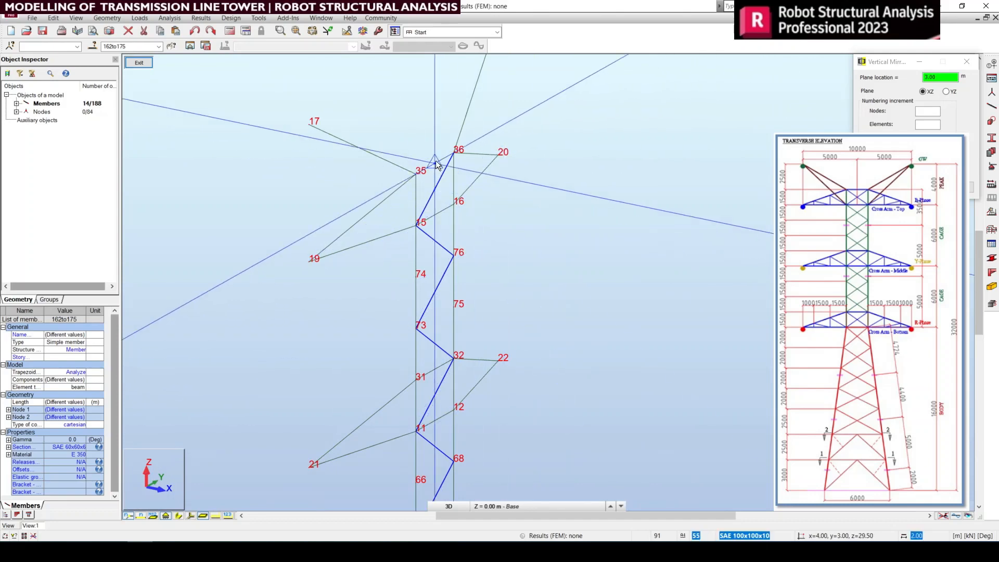
pyautogui.moveTo(941, 77); pyautogui.dragTo(930, 77)
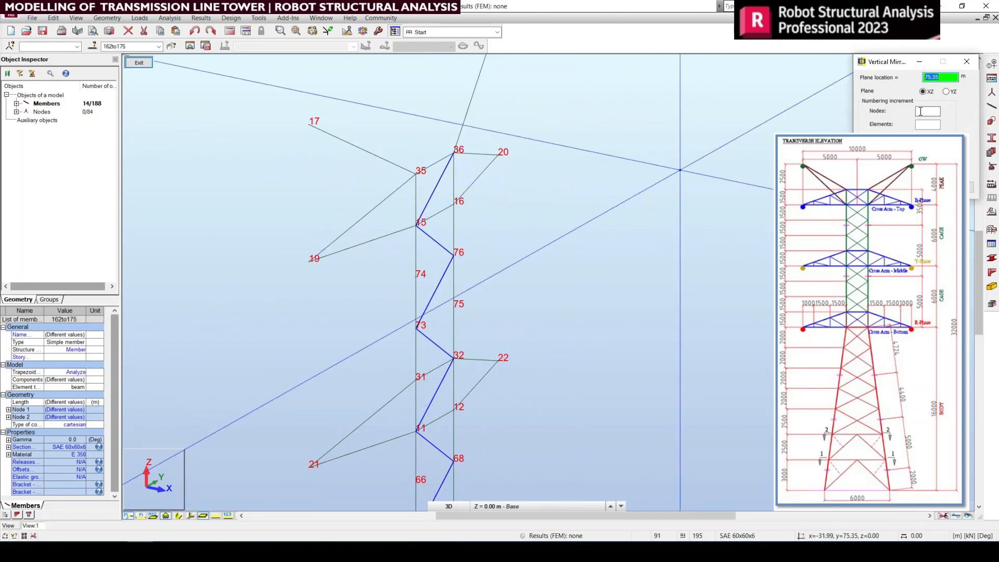
pyautogui.click(920, 111)
pyautogui.click(933, 77)
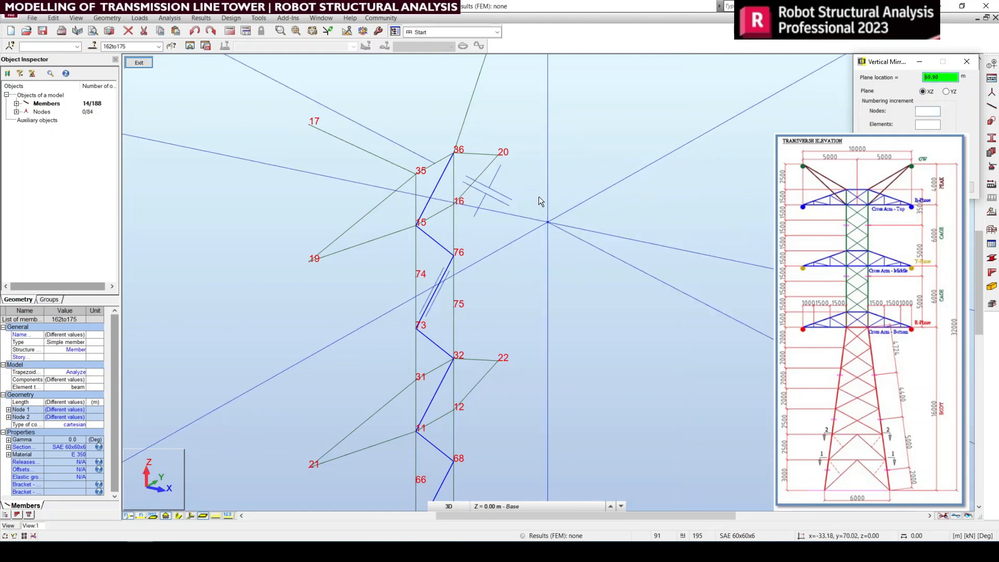
pyautogui.click(436, 166)
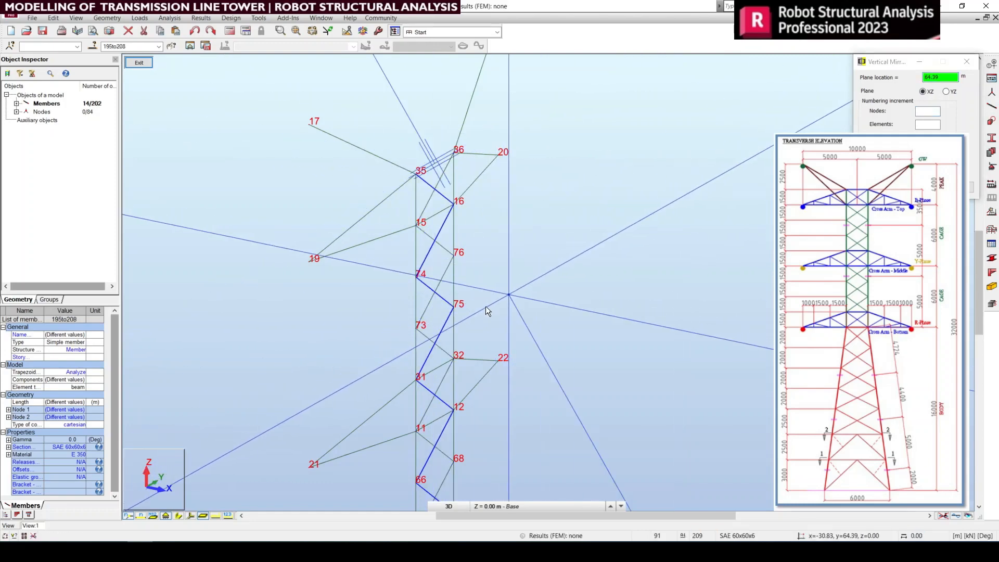
# Step: Examine the crossed bracing on the mirrored face from the cage down to the base nodes 2 and 4
pyautogui.moveTo(446, 331); pyautogui.dragTo(436, 225, button='middle')
pyautogui.moveTo(468, 369); pyautogui.dragTo(440, 276, button='middle')
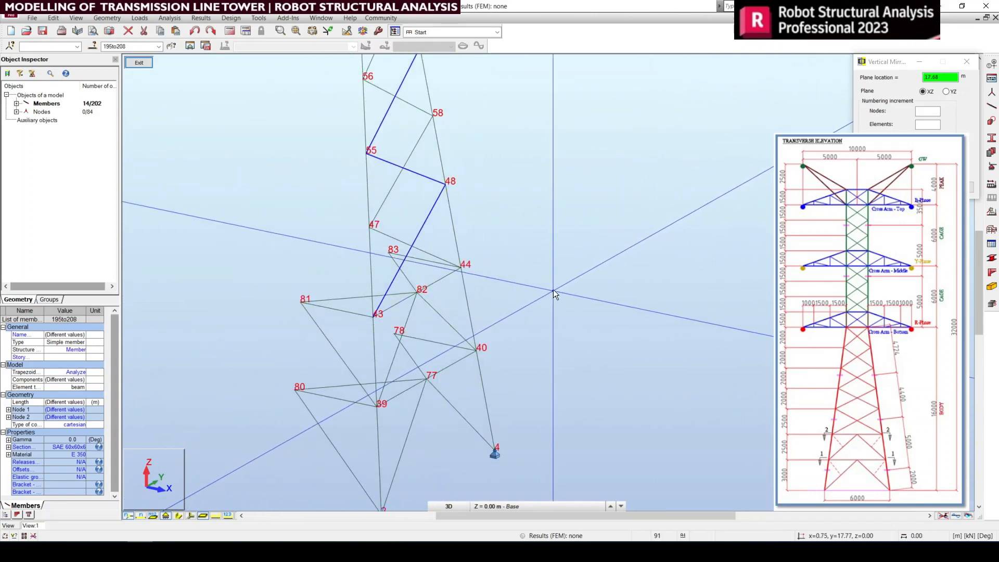
pyautogui.rightClick(554, 290)
pyautogui.click(548, 307)
pyautogui.moveTo(452, 454); pyautogui.dragTo(486, 442, button='middle')
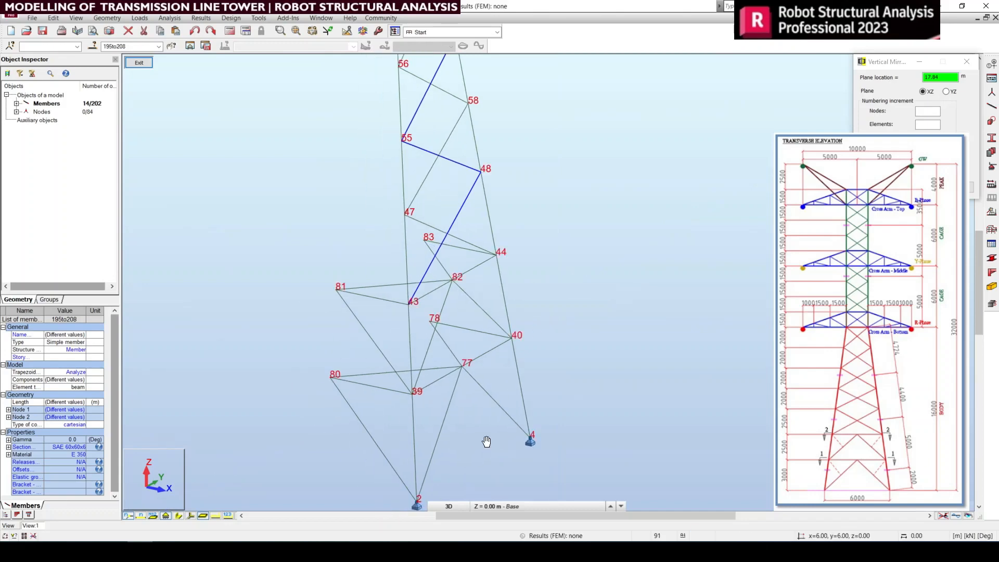
pyautogui.moveTo(417, 350); pyautogui.dragTo(423, 445, button='middle')
pyautogui.scroll(-3, 435, 362)
pyautogui.moveTo(442, 365); pyautogui.dragTo(463, 479, button='middle')
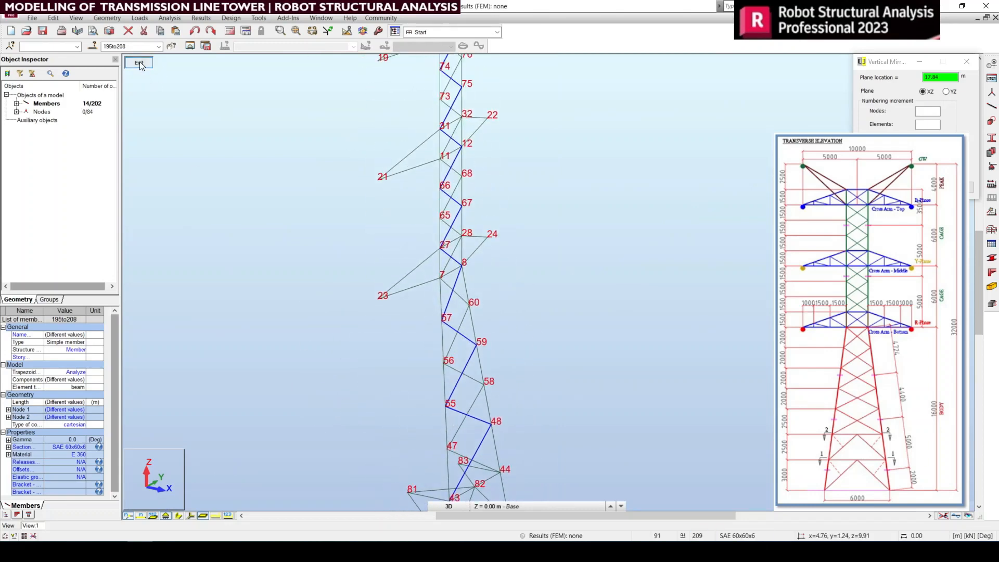
# Step: Return to the full model's plan view, then select the tower half containing base nodes 1 and 2 and isolate it
pyautogui.click(140, 61)
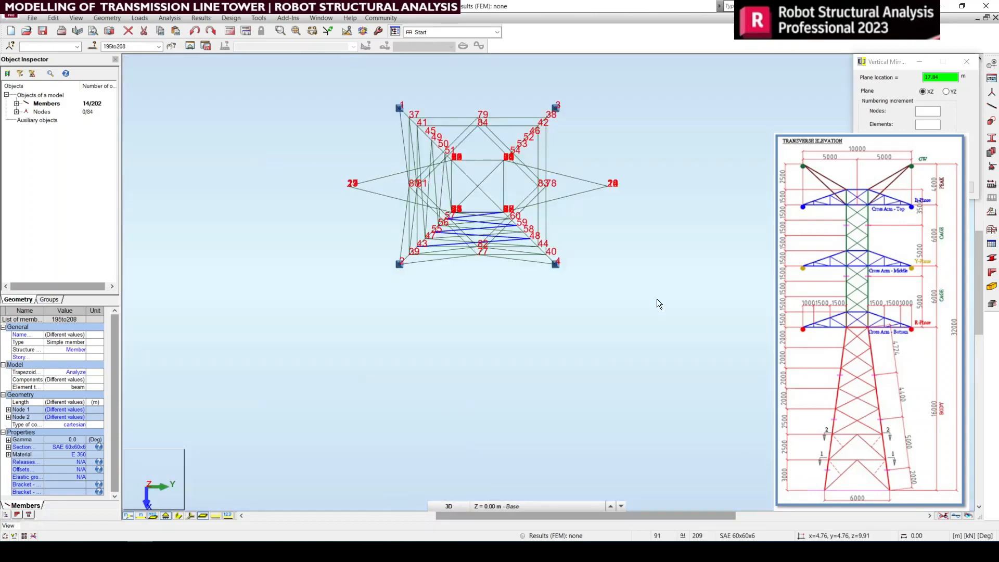
pyautogui.click(656, 299)
pyautogui.moveTo(330, 70); pyautogui.dragTo(482, 403)
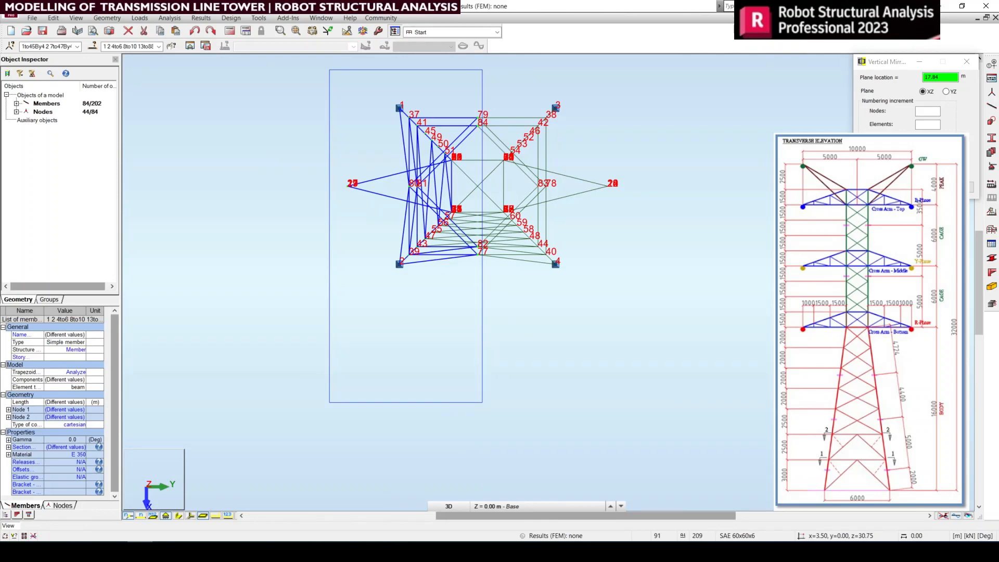
pyautogui.click(190, 47)
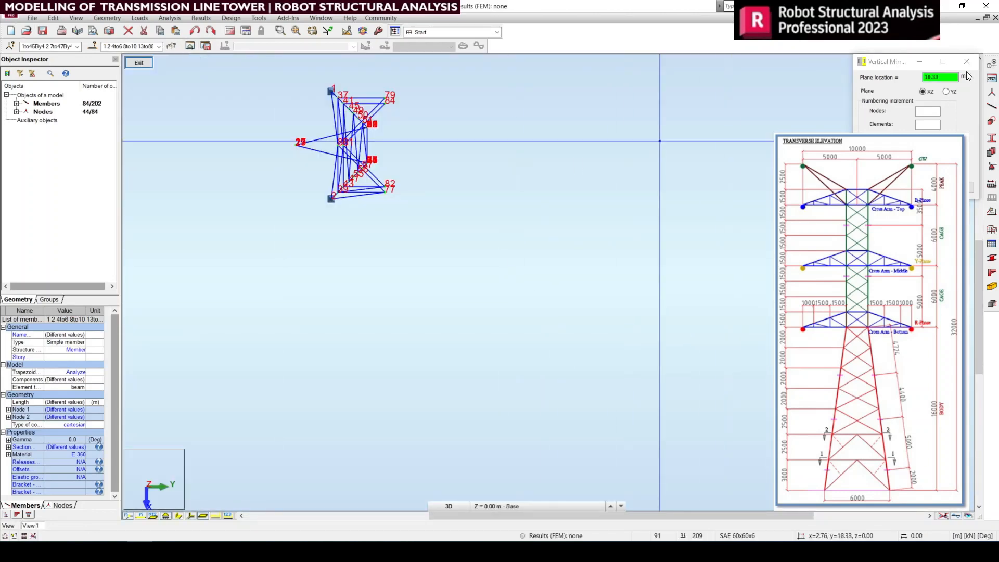
pyautogui.click(966, 62)
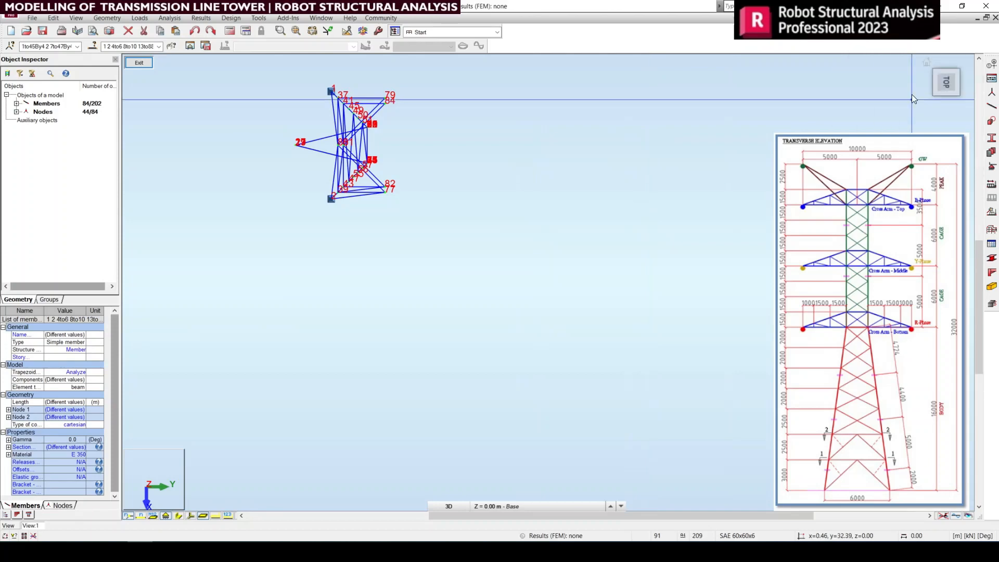
# Step: From the right-side view, select the body and cage face members above node 43, excluding the cross arms, and isolate them
pyautogui.click(925, 64)
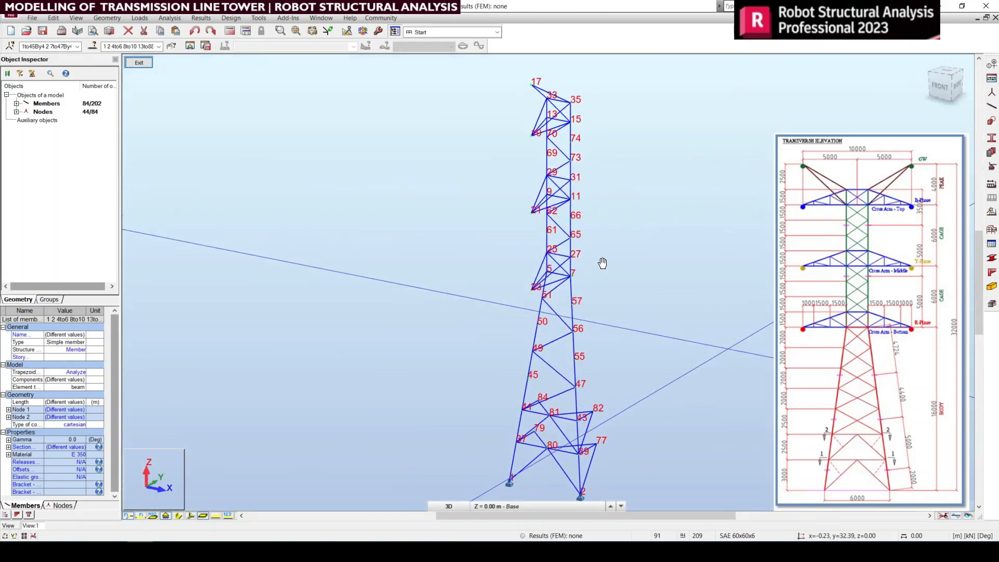
pyautogui.moveTo(602, 264); pyautogui.dragTo(530, 288, button='middle')
pyautogui.scroll(-2, 494, 268)
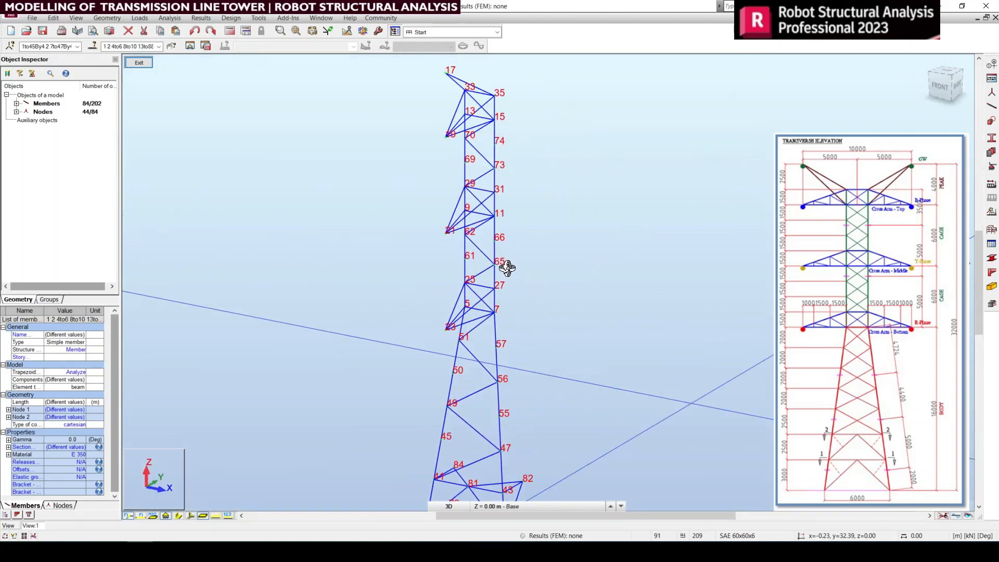
pyautogui.click(956, 89)
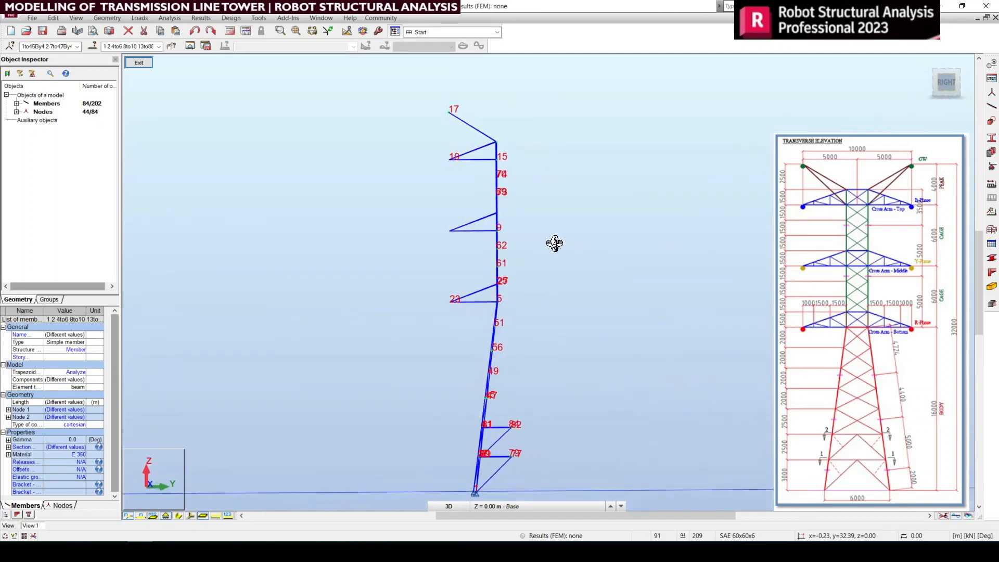
pyautogui.rightClick(575, 207)
pyautogui.click(582, 209)
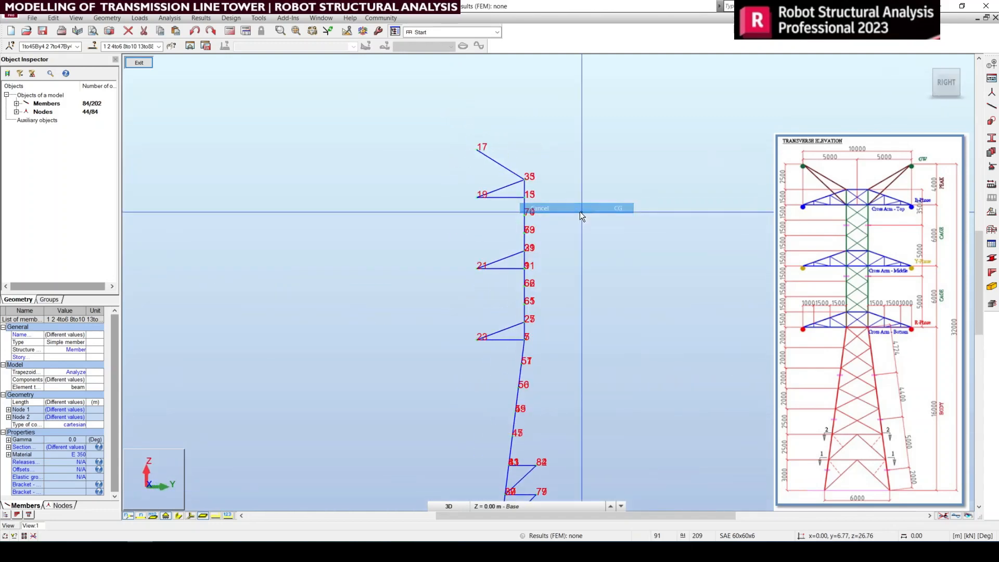
pyautogui.scroll(-2, 572, 219)
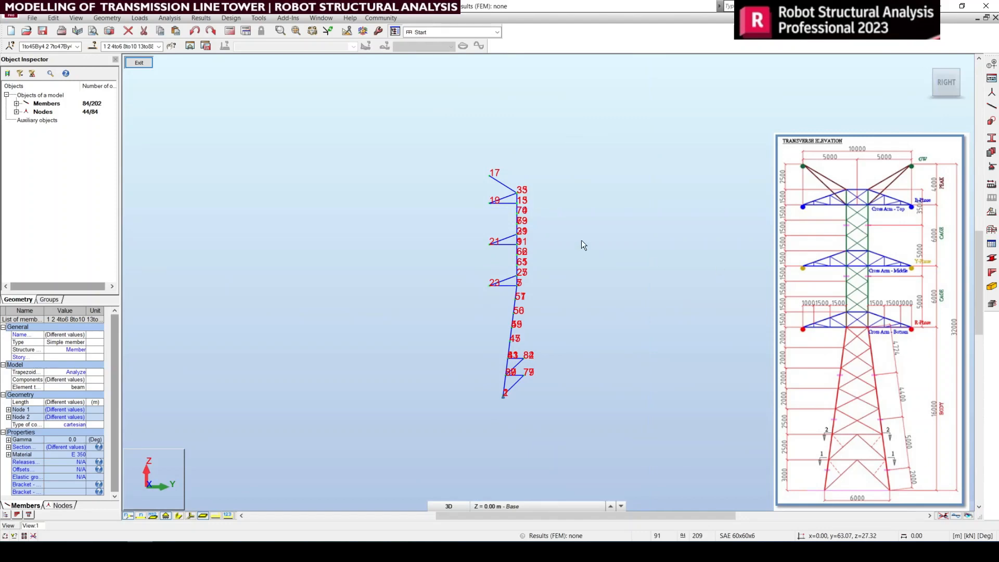
pyautogui.moveTo(507, 157); pyautogui.dragTo(584, 455)
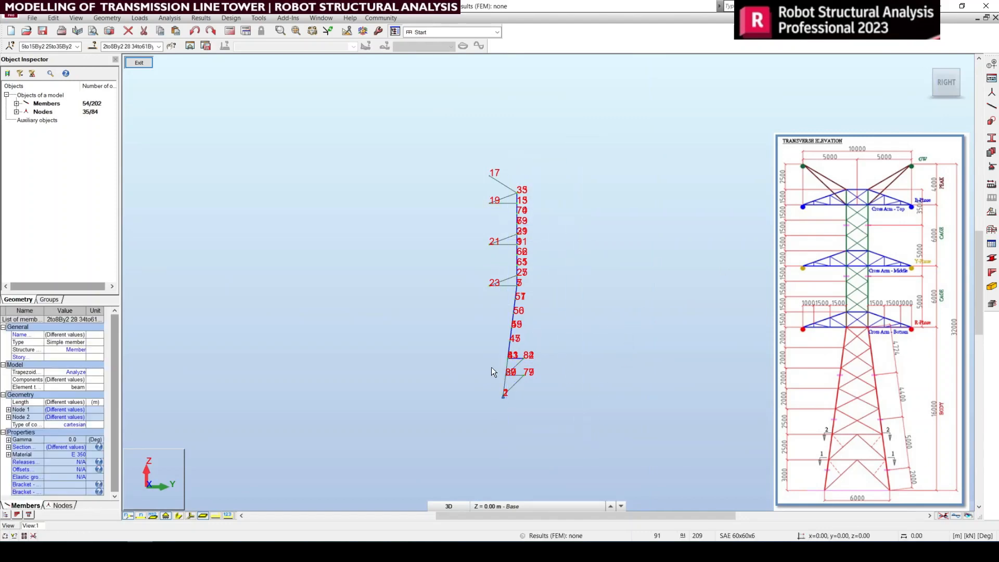
pyautogui.scroll(2, 499, 360)
pyautogui.scroll(2, 500, 356)
pyautogui.scroll(-2, 527, 373)
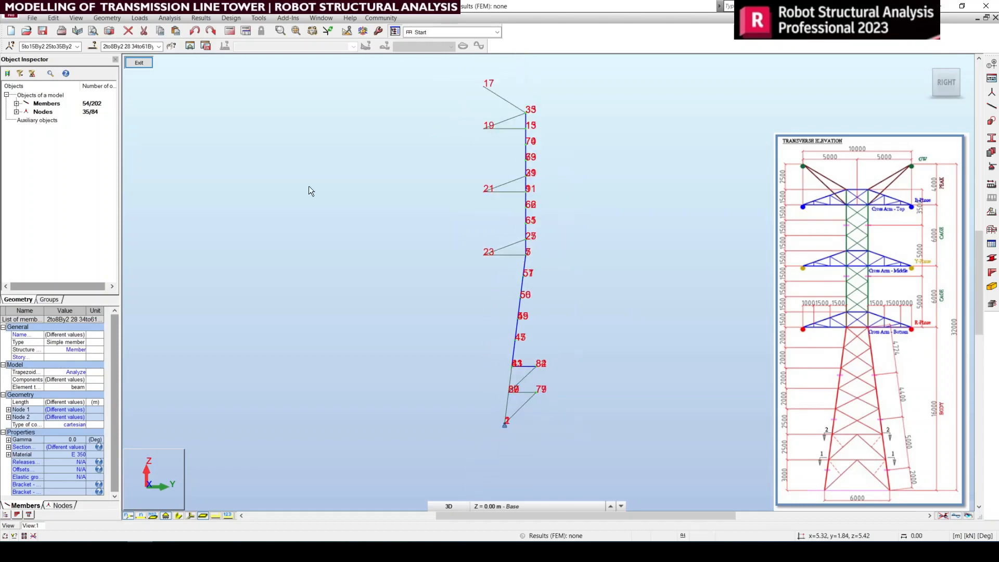
pyautogui.click(189, 48)
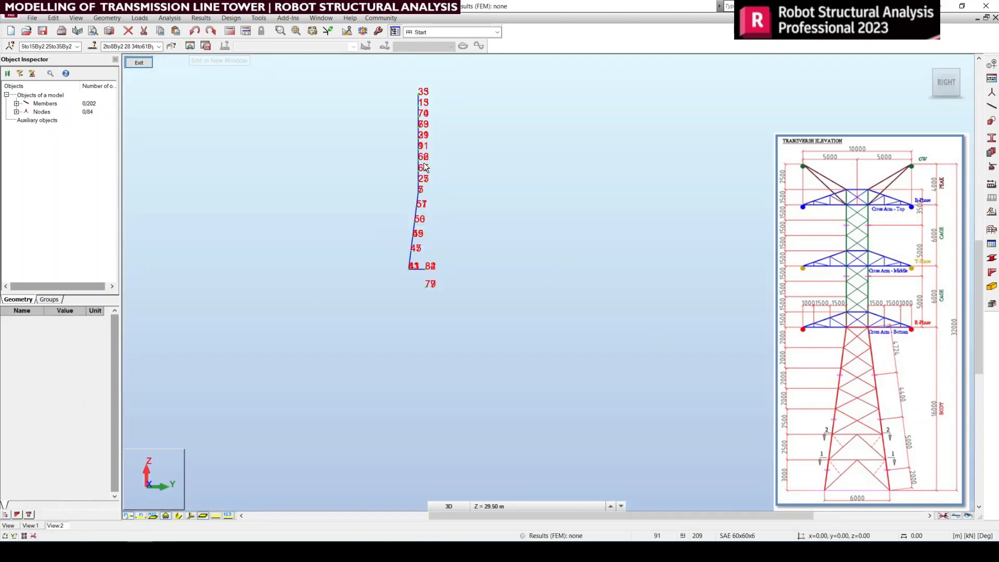
# Step: Return the isolated body and cage face to the default 3D view
pyautogui.scroll(2, 384, 131)
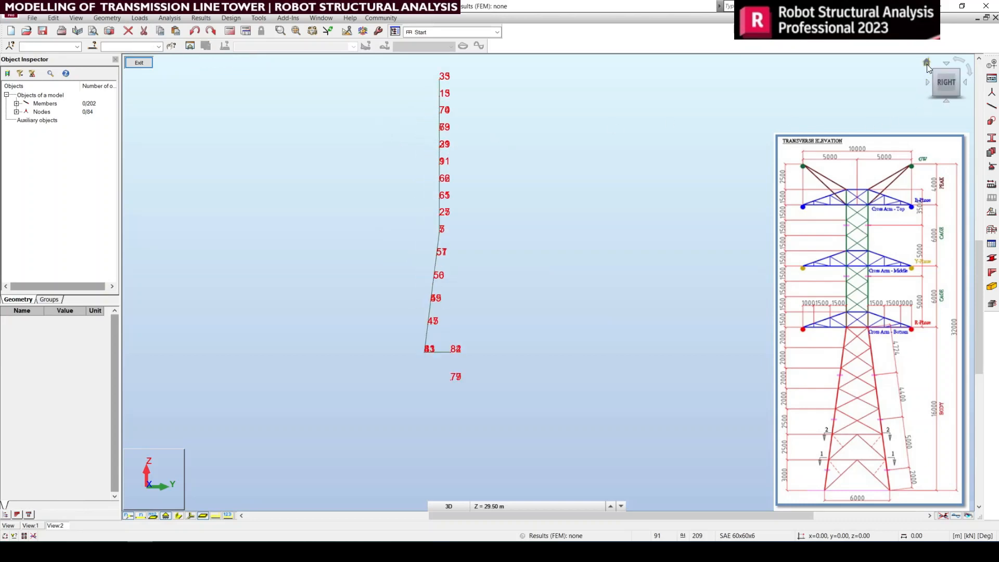
pyautogui.click(927, 65)
pyautogui.scroll(-2, 536, 265)
pyautogui.scroll(1, 632, 267)
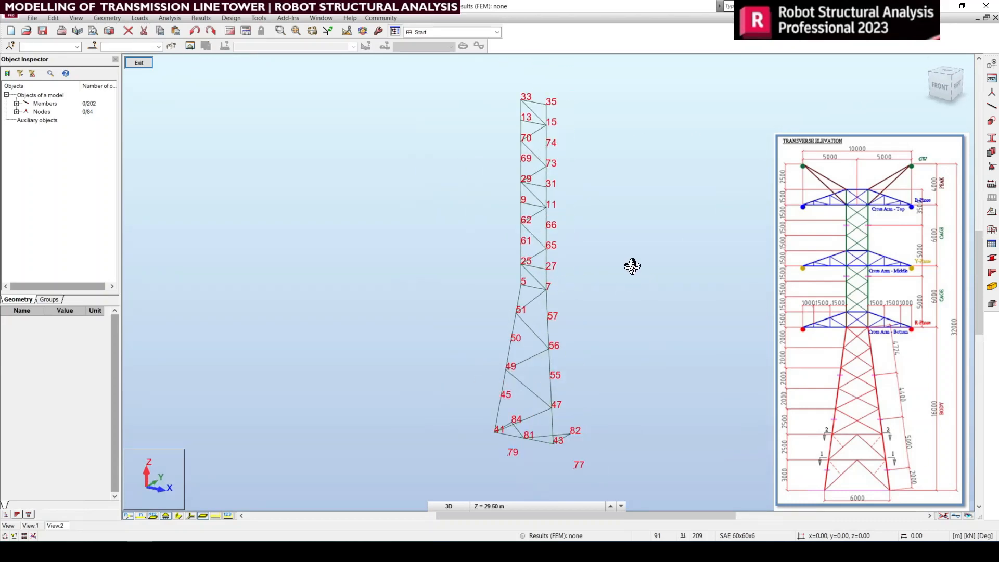
pyautogui.rightClick(612, 214)
pyautogui.click(618, 222)
# Step: Select the face's zigzag bracing members from node 41 through nodes 47, 49, 56, 51 and 7 to node 25
pyautogui.moveTo(533, 426); pyautogui.dragTo(485, 289)
pyautogui.scroll(2, 539, 268)
pyautogui.scroll(-1, 541, 270)
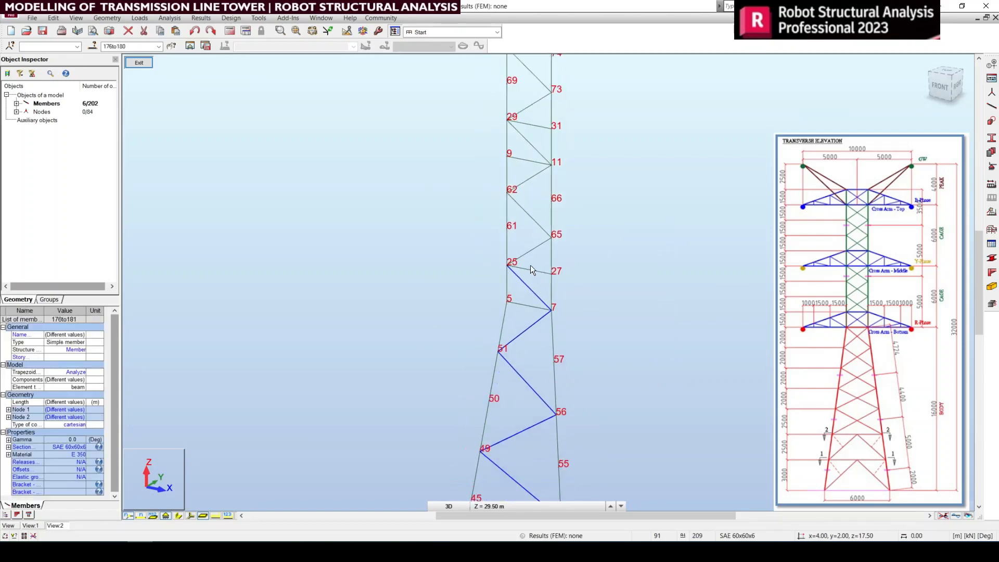
# Step: Add the remaining cage bracing from node 25 through nodes 65, 62, 11, 29, 73, 70 and 15 to node 33 to the selection
pyautogui.scroll(-2, 530, 265)
pyautogui.scroll(3, 570, 423)
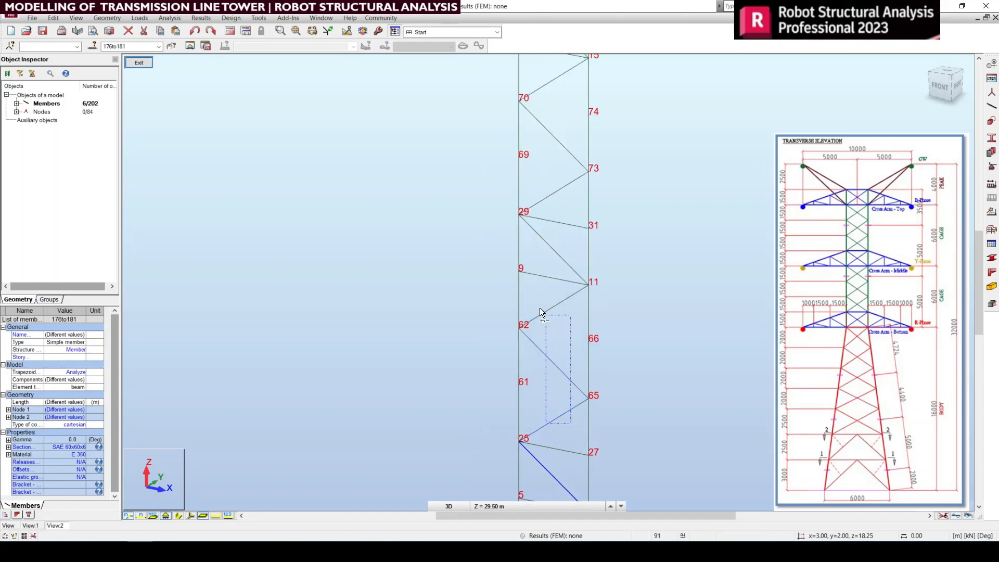
pyautogui.keyDown('ctrl'); pyautogui.moveTo(540, 311); pyautogui.dragTo(541, 310); pyautogui.keyUp('ctrl')
pyautogui.moveTo(557, 268); pyautogui.dragTo(565, 431, button='middle')
pyautogui.keyDown('ctrl'); pyautogui.moveTo(575, 411); pyautogui.dragTo(545, 410); pyautogui.keyUp('ctrl')
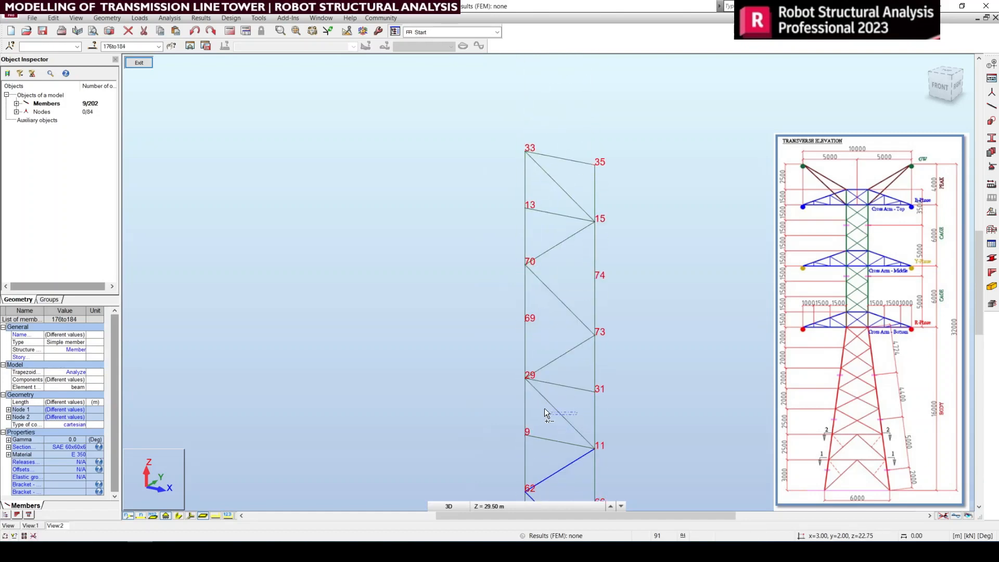
pyautogui.keyDown('ctrl'); pyautogui.moveTo(571, 369); pyautogui.dragTo(570, 358); pyautogui.keyUp('ctrl')
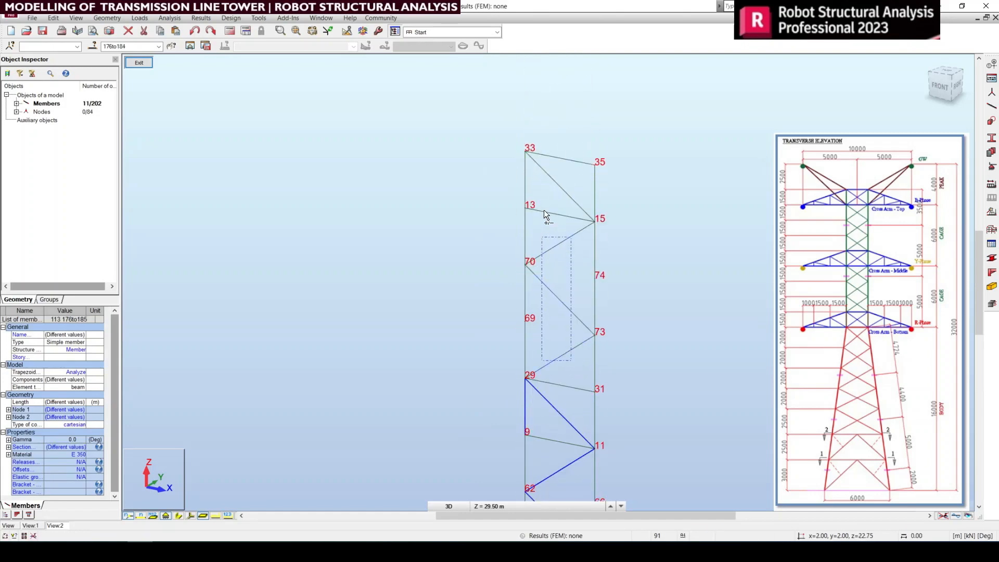
pyautogui.keyDown('ctrl'); pyautogui.moveTo(544, 210); pyautogui.dragTo(543, 213); pyautogui.keyUp('ctrl')
pyautogui.moveTo(549, 196)
pyautogui.keyDown('ctrl'); pyautogui.mouseDown()
pyautogui.moveTo(540, 166)
pyautogui.moveTo(563, 194)
pyautogui.mouseUp(); pyautogui.keyUp('ctrl')
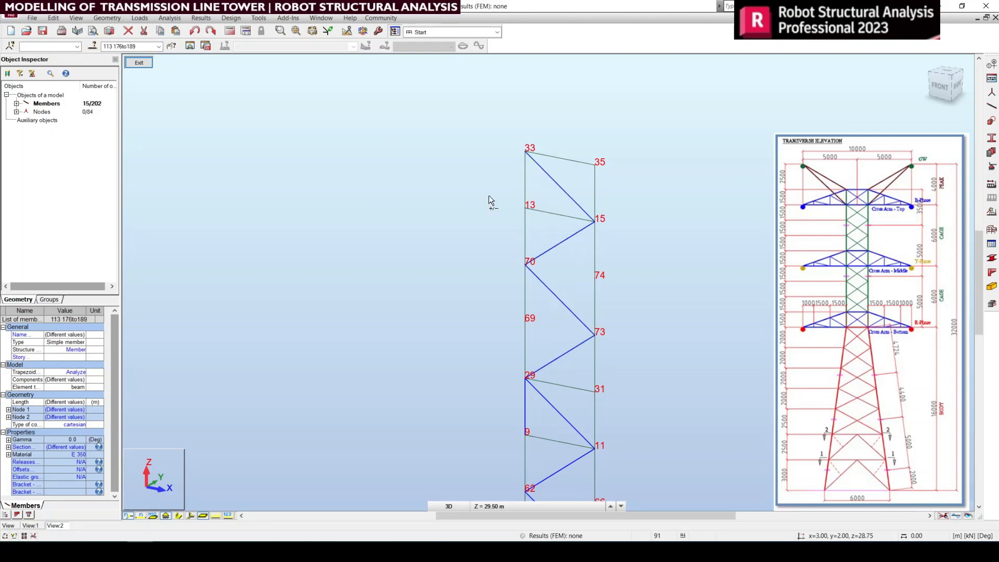
pyautogui.scroll(-3, 545, 330)
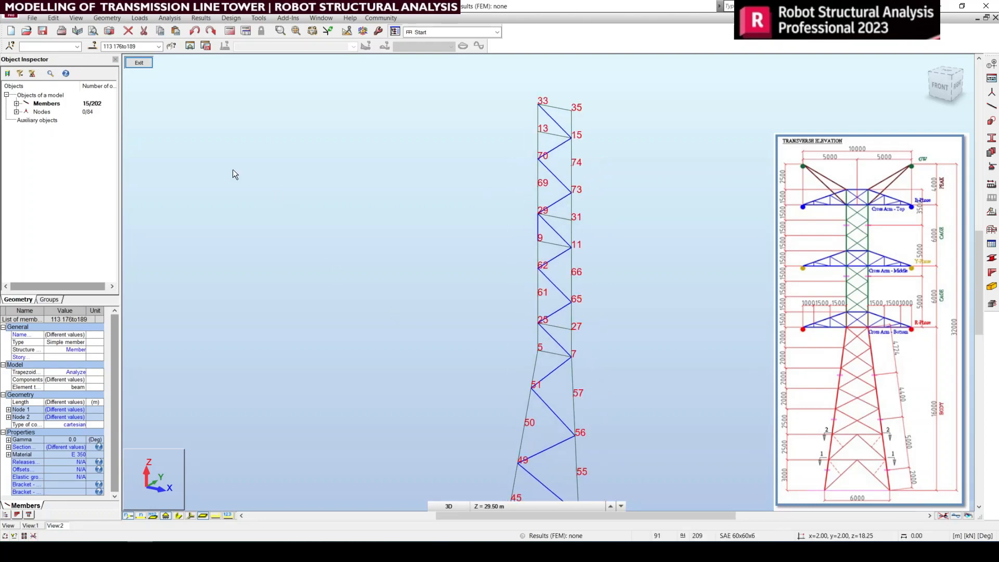
# Step: Start a vertical mirror of the selected bracing between nodes 41 and 33
pyautogui.click(54, 19)
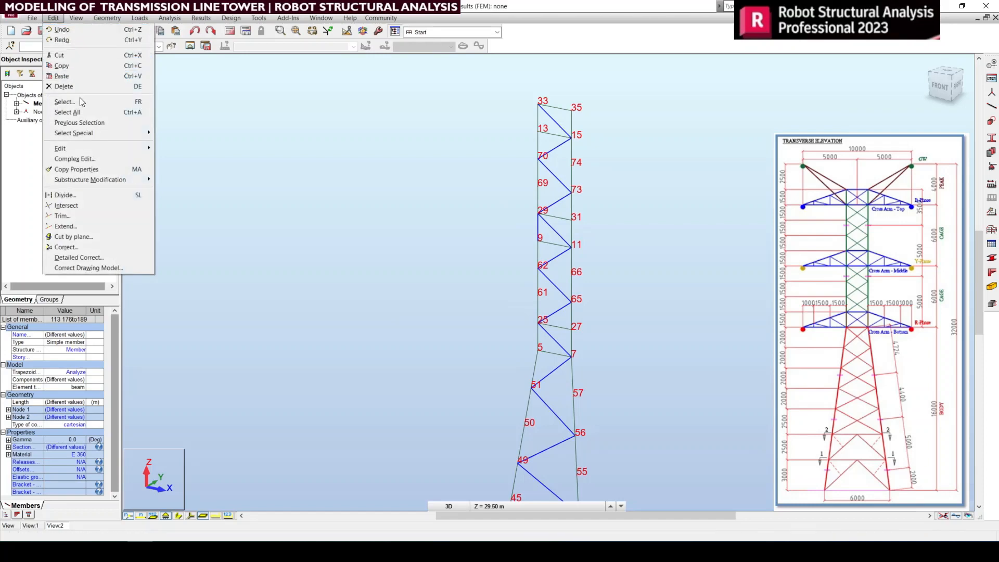
pyautogui.moveTo(76, 149)
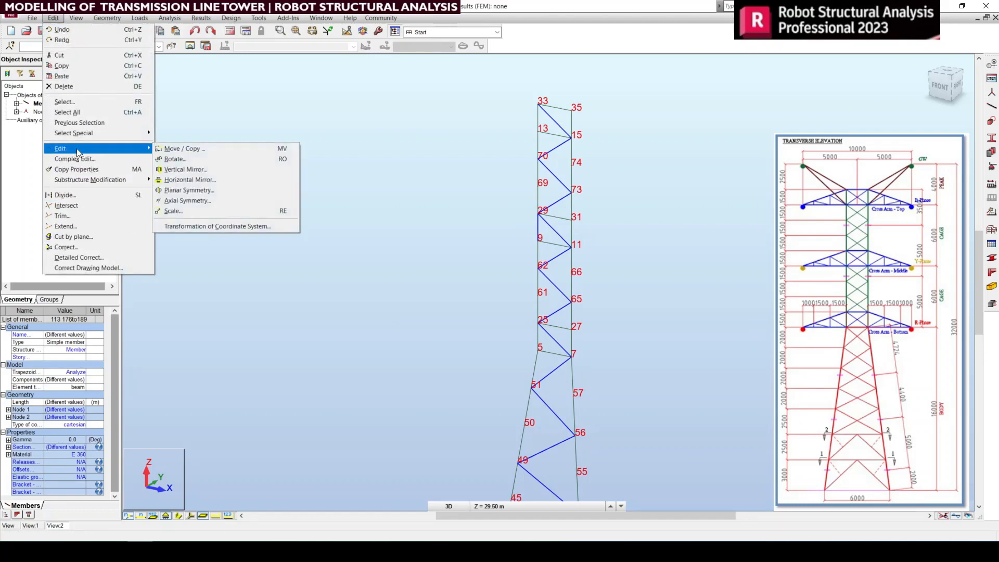
pyautogui.click(182, 169)
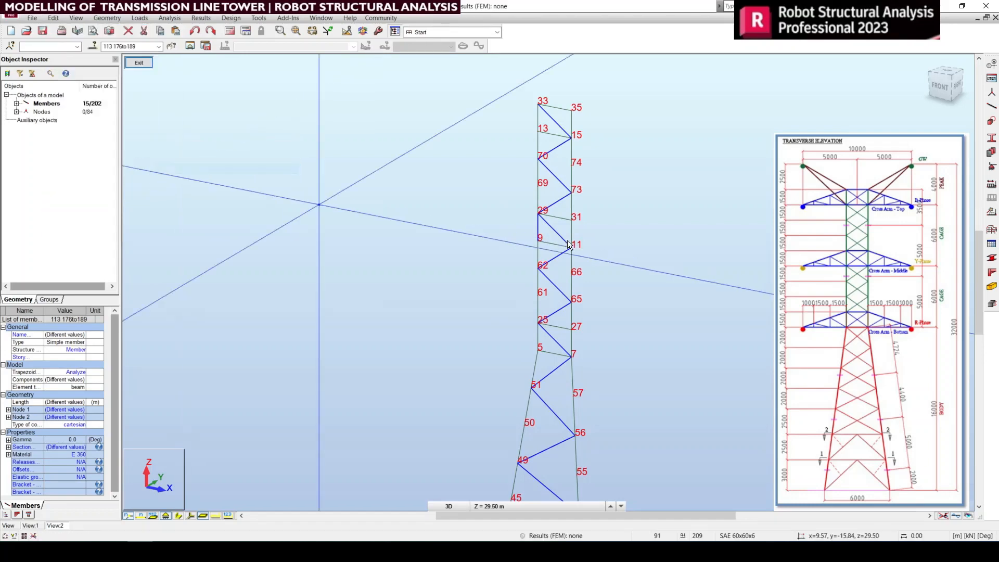
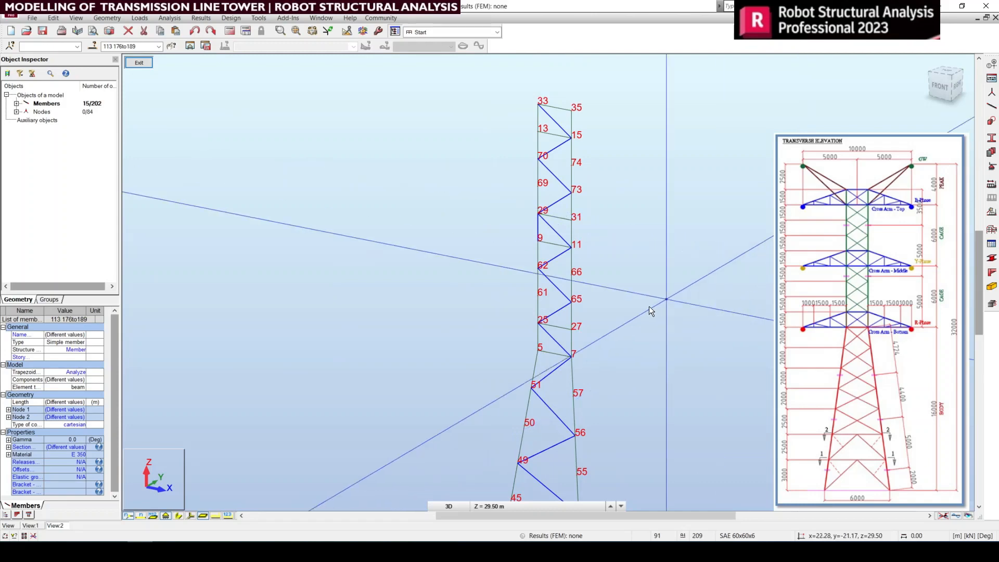
# Step: Mirror the selected front-face bracing about the vertical plane through the midpoint between nodes 33 and 35, and clear the selection
pyautogui.moveTo(605, 324); pyautogui.dragTo(529, 383, button='middle')
pyautogui.click(479, 168)
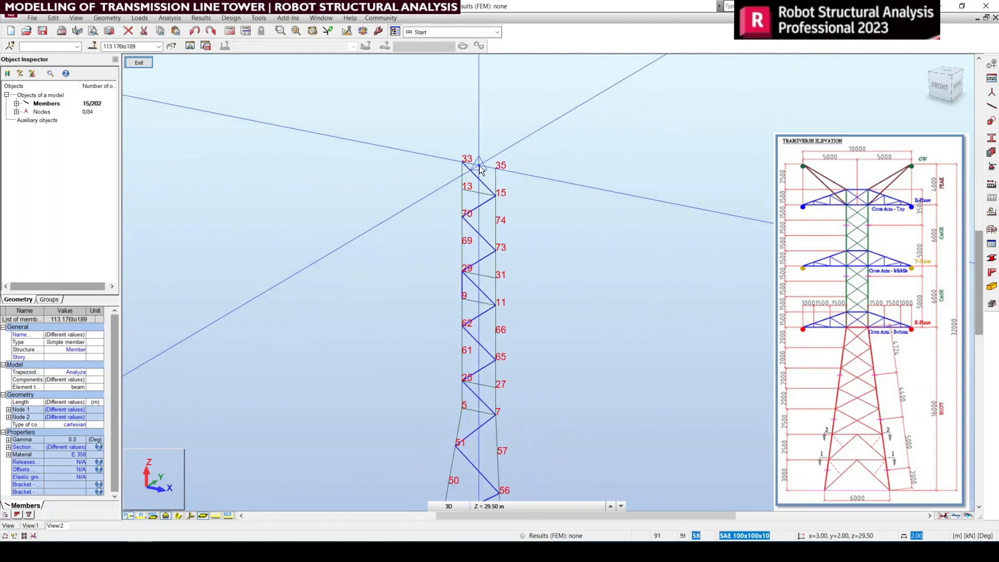
pyautogui.moveTo(524, 382); pyautogui.dragTo(507, 224, button='middle')
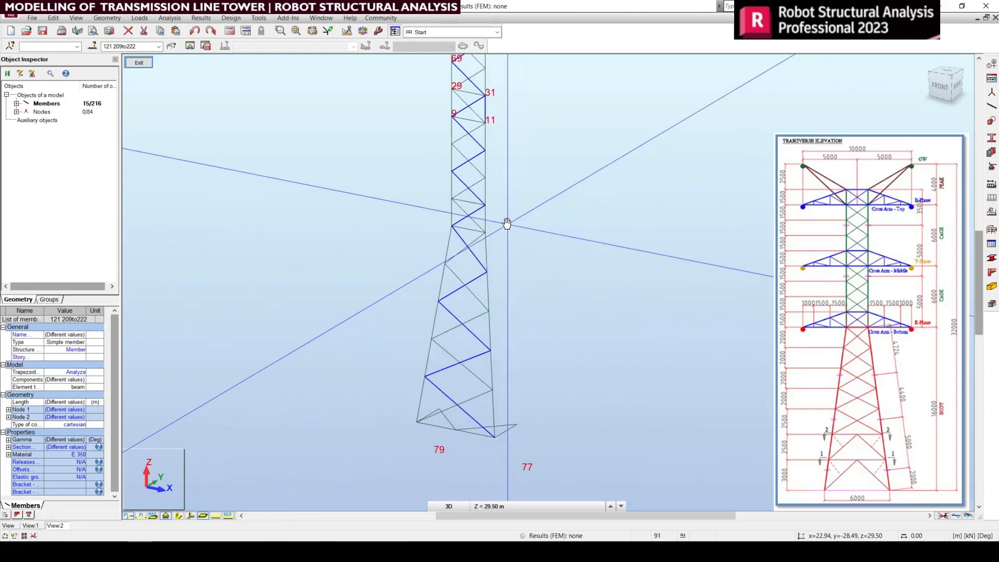
pyautogui.moveTo(449, 293); pyautogui.dragTo(468, 245, button='middle')
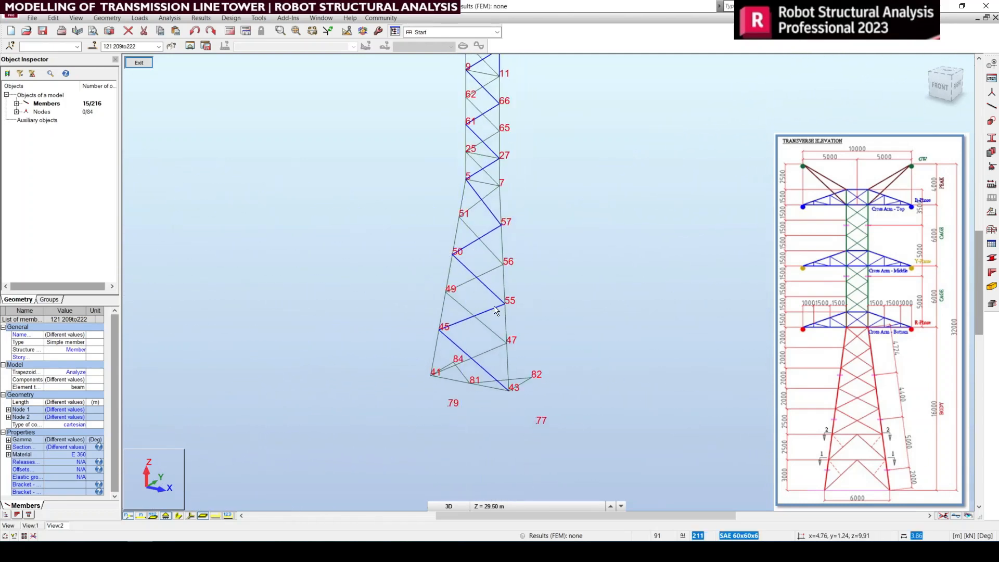
pyautogui.moveTo(490, 319); pyautogui.dragTo(491, 372, button='middle')
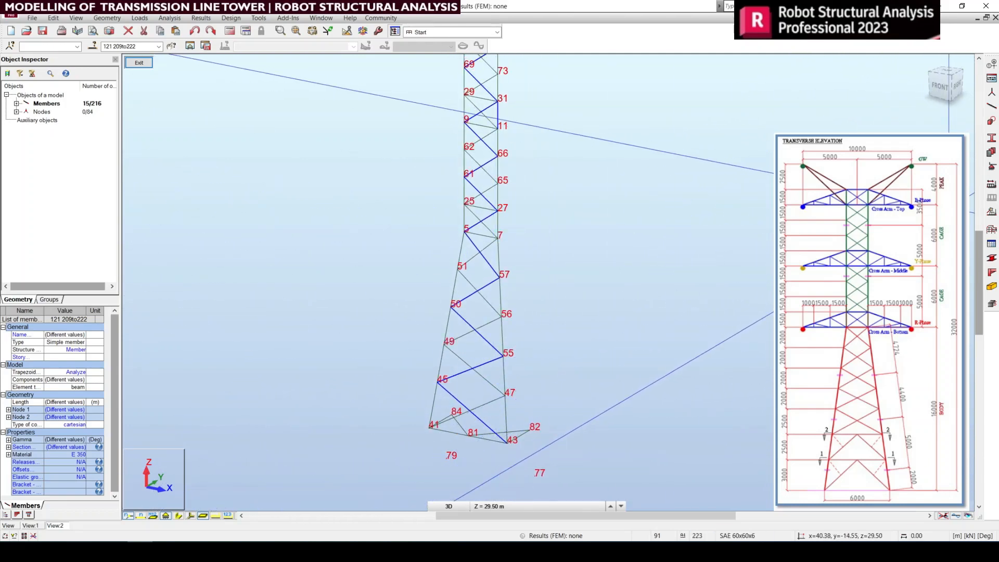
pyautogui.click(951, 210)
pyautogui.click(606, 331)
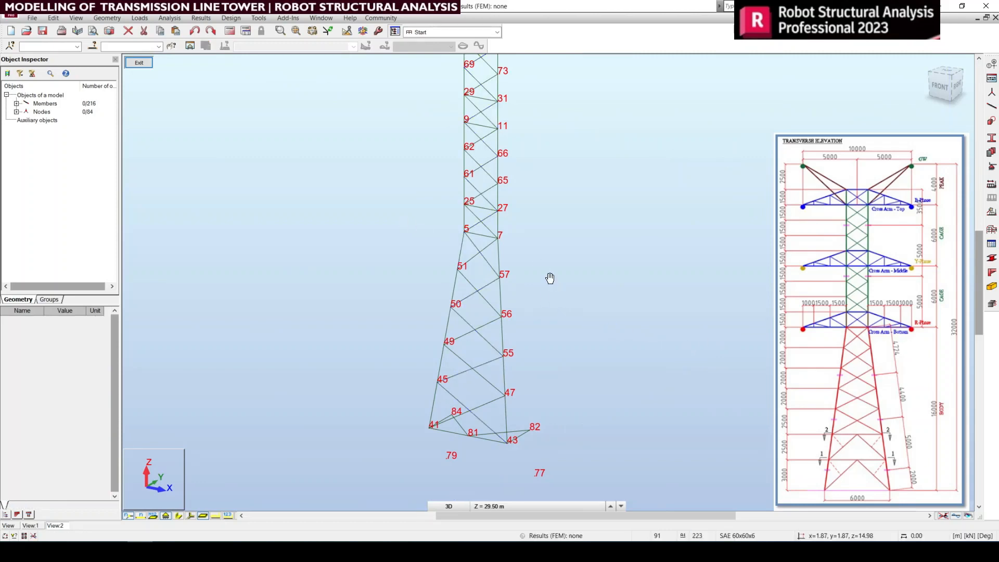
# Step: Leave the isolated front face, check the whole tower in top view, and return to the default 3D view
pyautogui.moveTo(549, 279); pyautogui.dragTo(549, 317, button='middle')
pyautogui.click(146, 64)
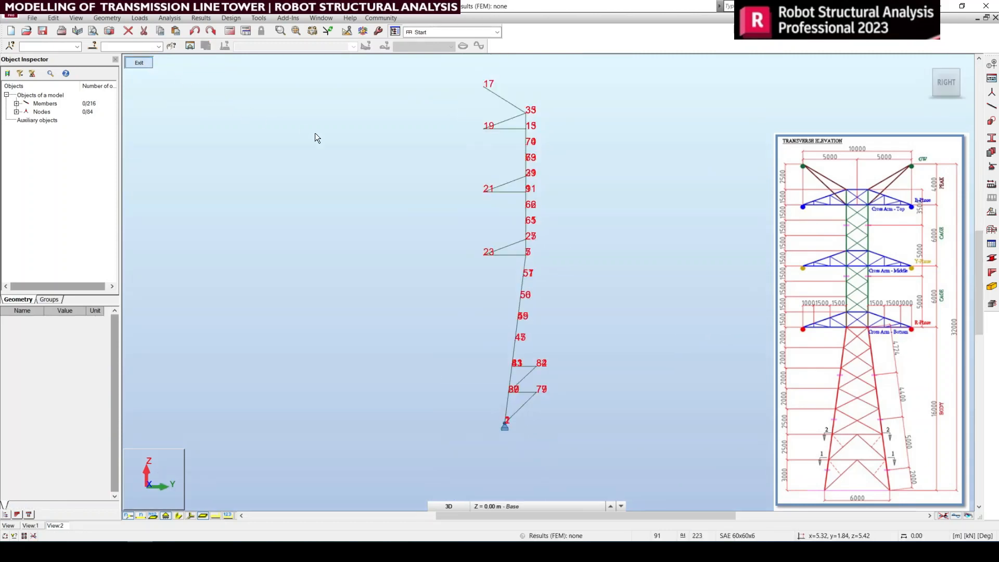
pyautogui.click(151, 64)
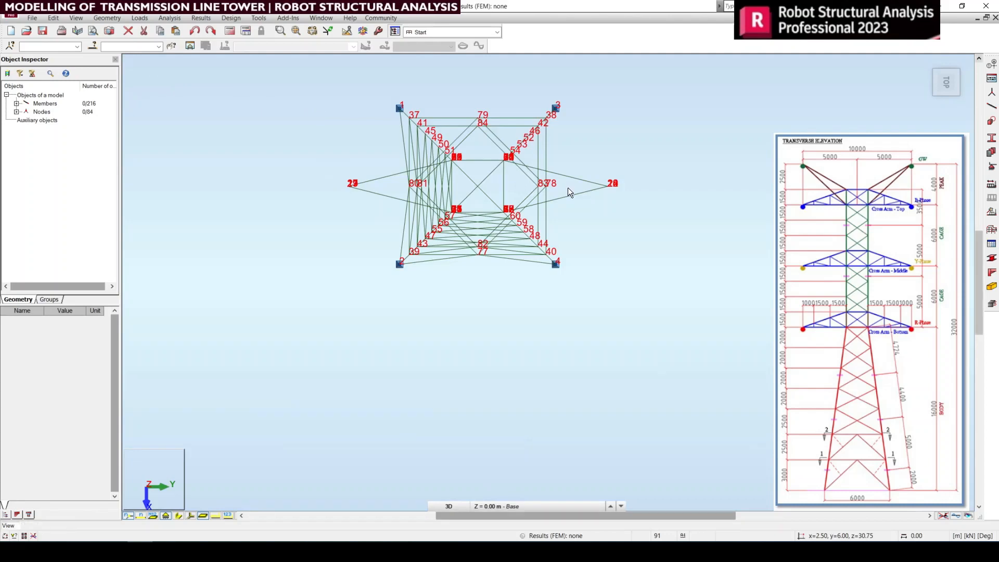
pyautogui.scroll(1, 480, 131)
pyautogui.moveTo(542, 236); pyautogui.dragTo(567, 305, button='middle')
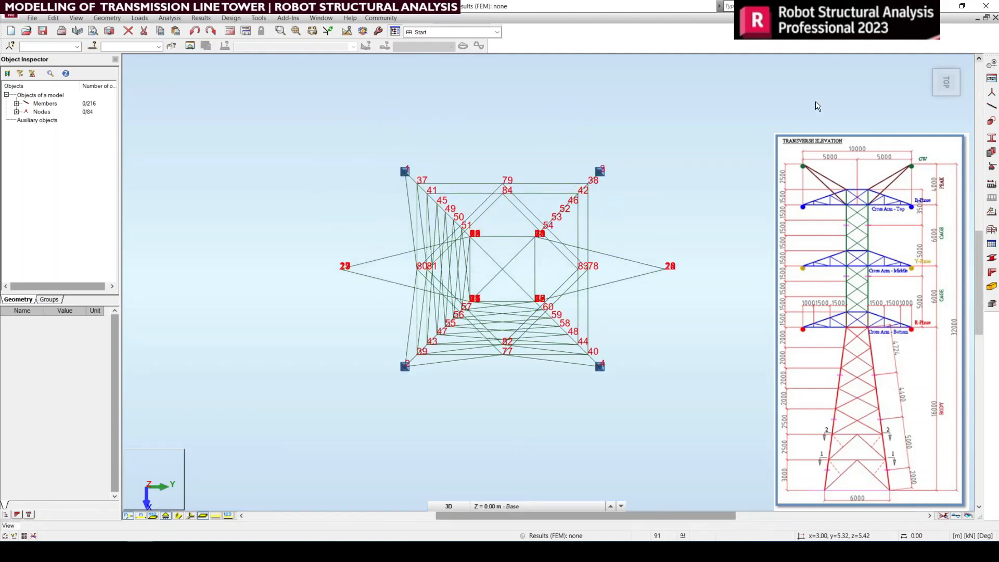
pyautogui.click(930, 62)
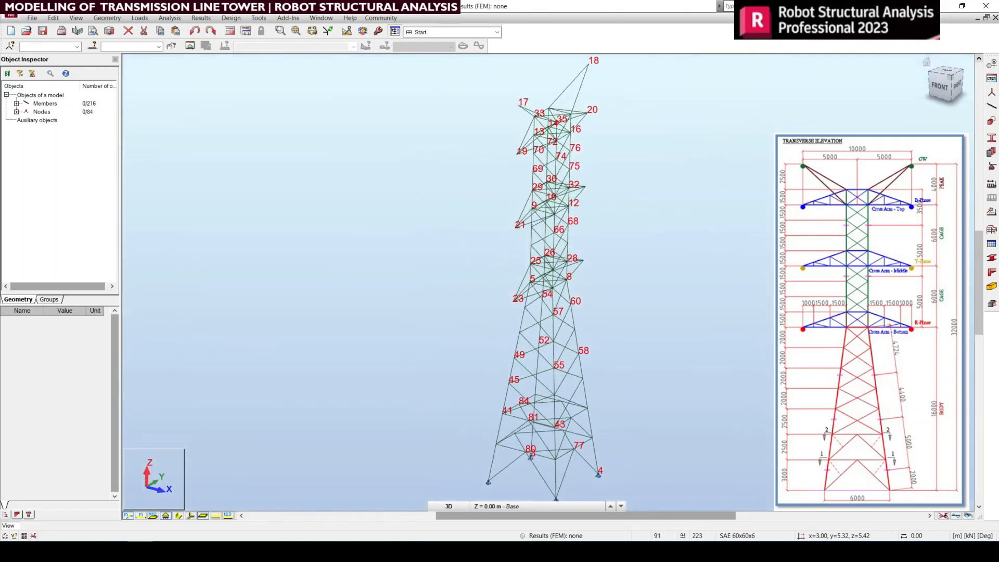
# Step: In the right view, select the right face's crossed bracing from the level of nodes 43 and 44 up to nodes 27 and 28
pyautogui.click(956, 89)
pyautogui.rightClick(619, 292)
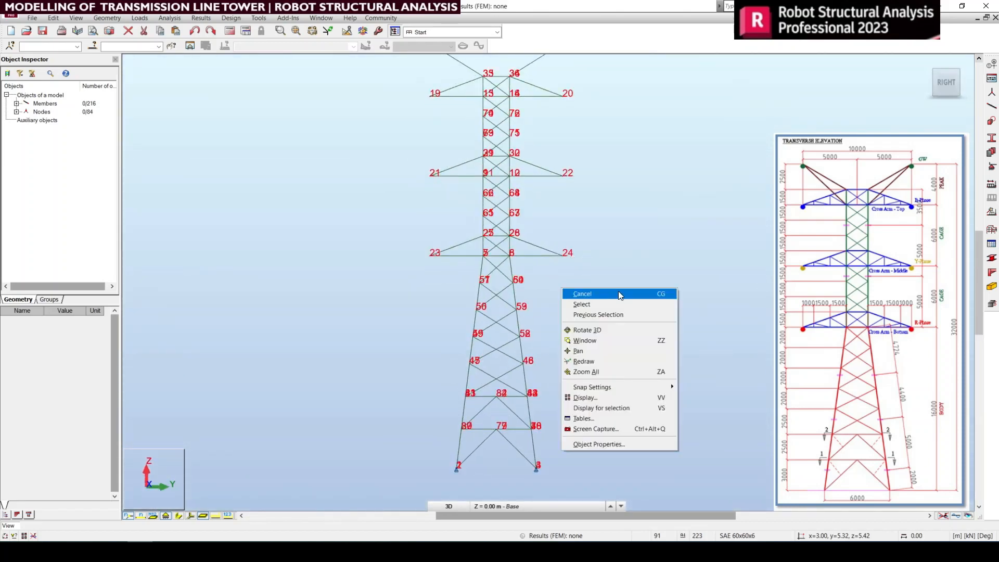
pyautogui.click(618, 293)
pyautogui.scroll(4, 482, 389)
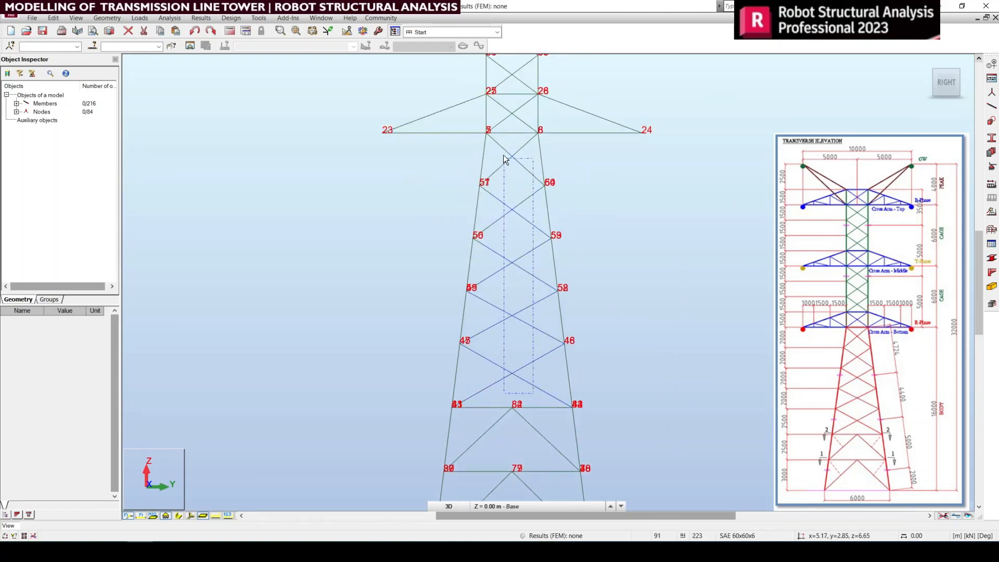
pyautogui.moveTo(533, 393); pyautogui.dragTo(504, 154)
pyautogui.moveTo(520, 112); pyautogui.dragTo(487, 310, button='middle')
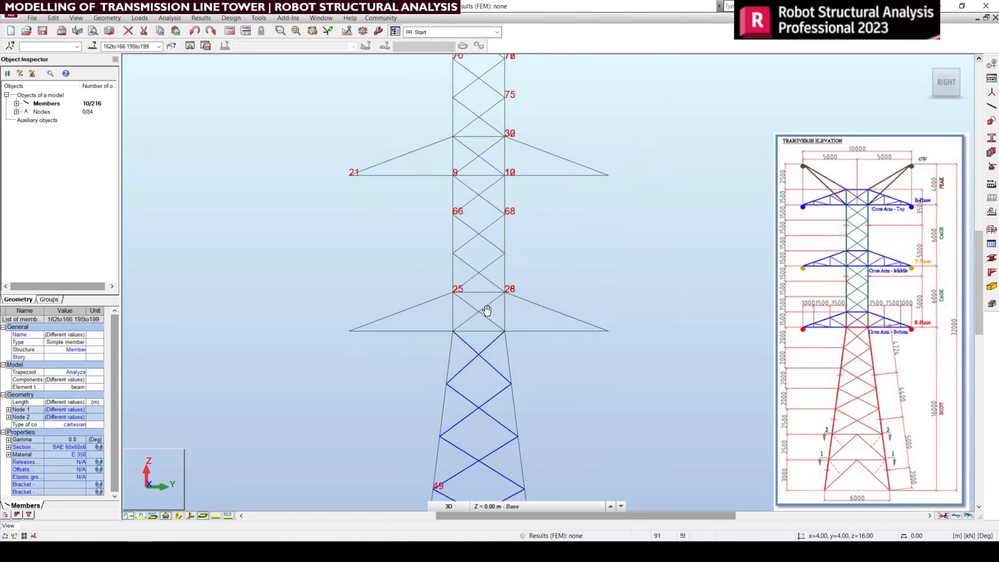
pyautogui.scroll(4, 479, 311)
pyautogui.keyDown('ctrl'); pyautogui.moveTo(480, 335); pyautogui.dragTo(449, 289); pyautogui.keyUp('ctrl')
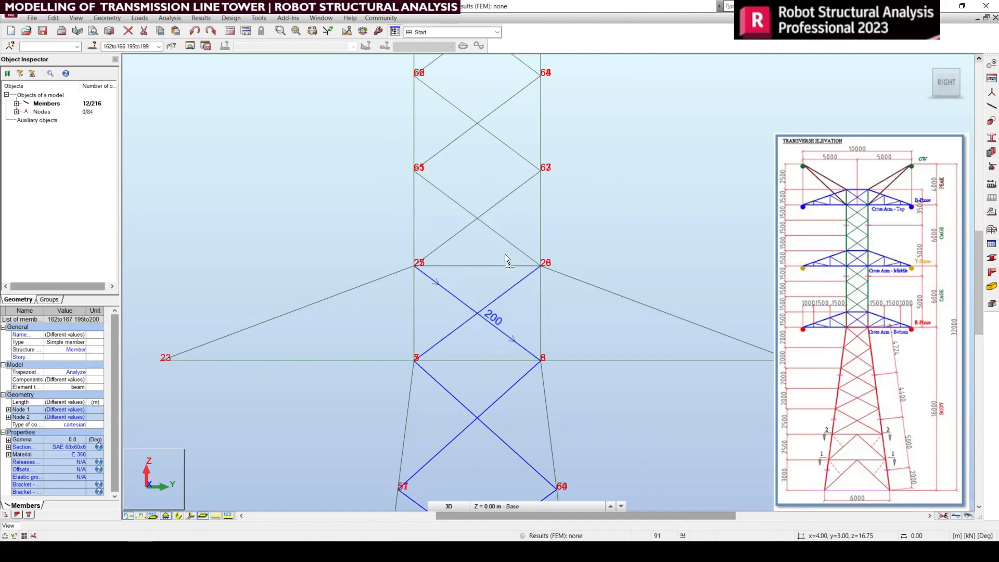
# Step: Add the right face's remaining crossed cage bracing, from nodes 27 and 28 up to nodes 35 and 36, to the selection
pyautogui.moveTo(504, 255); pyautogui.dragTo(498, 463, button='middle')
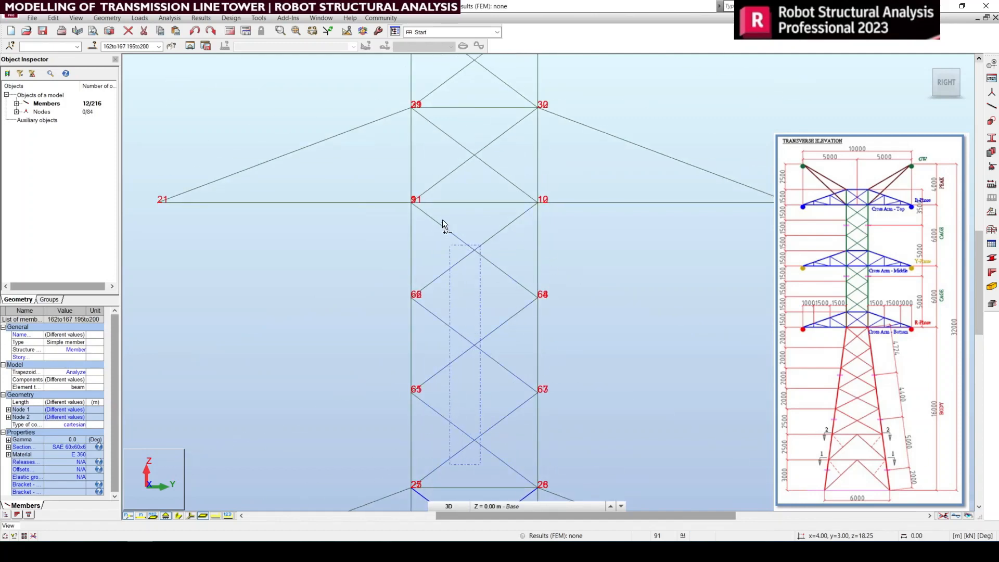
pyautogui.keyDown('ctrl'); pyautogui.moveTo(443, 220); pyautogui.dragTo(443, 220); pyautogui.keyUp('ctrl')
pyautogui.moveTo(498, 195); pyautogui.dragTo(483, 398, button='middle')
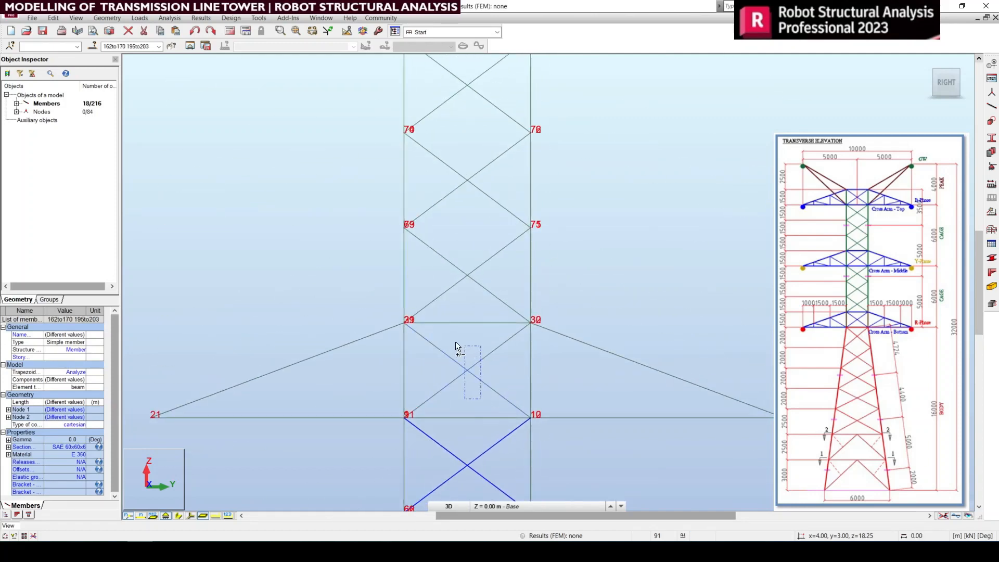
pyautogui.keyDown('ctrl'); pyautogui.moveTo(481, 399); pyautogui.dragTo(438, 333); pyautogui.keyUp('ctrl')
pyautogui.moveTo(502, 231); pyautogui.dragTo(503, 338, button='middle')
pyautogui.keyDown('ctrl'); pyautogui.moveTo(458, 222); pyautogui.dragTo(439, 195); pyautogui.keyUp('ctrl')
pyautogui.moveTo(438, 195); pyautogui.dragTo(499, 163, button='middle')
# Step: Add the right face's two inverted-V base bracings, meeting at nodes 82 and 77, to the selection
pyautogui.scroll(-6, 503, 244)
pyautogui.moveTo(499, 435); pyautogui.dragTo(502, 230, button='middle')
pyautogui.moveTo(521, 407); pyautogui.dragTo(525, 314, button='middle')
pyautogui.scroll(3, 486, 298)
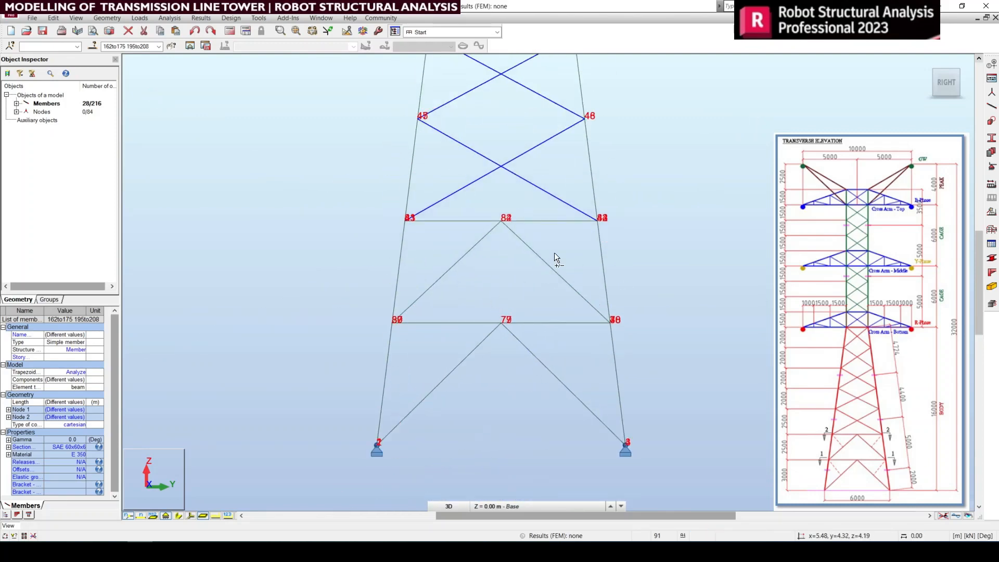
pyautogui.keyDown('ctrl'); pyautogui.moveTo(554, 252); pyautogui.dragTo(435, 224); pyautogui.keyUp('ctrl')
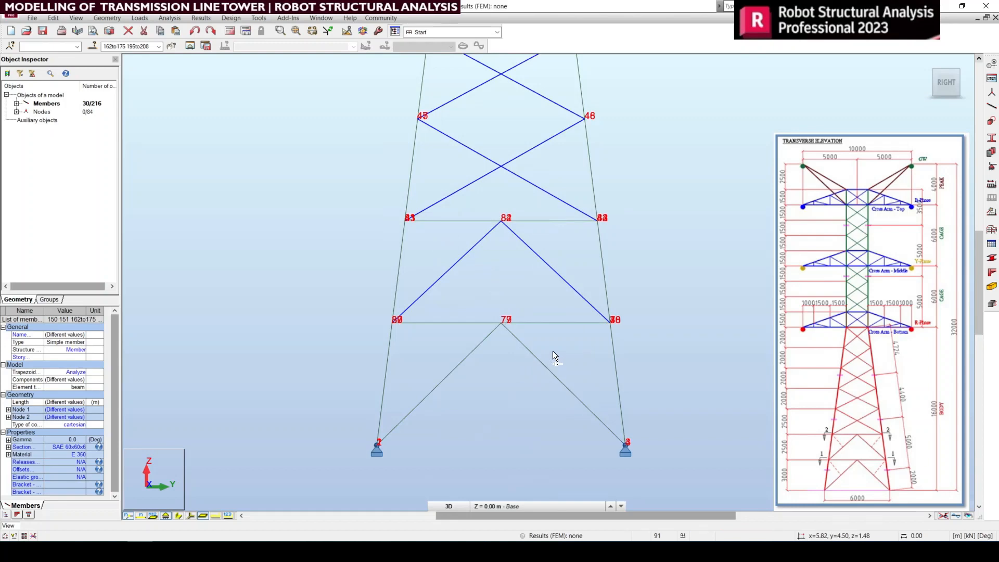
pyautogui.keyDown('ctrl'); pyautogui.moveTo(443, 352); pyautogui.dragTo(431, 349); pyautogui.keyUp('ctrl')
pyautogui.scroll(-4, 574, 374)
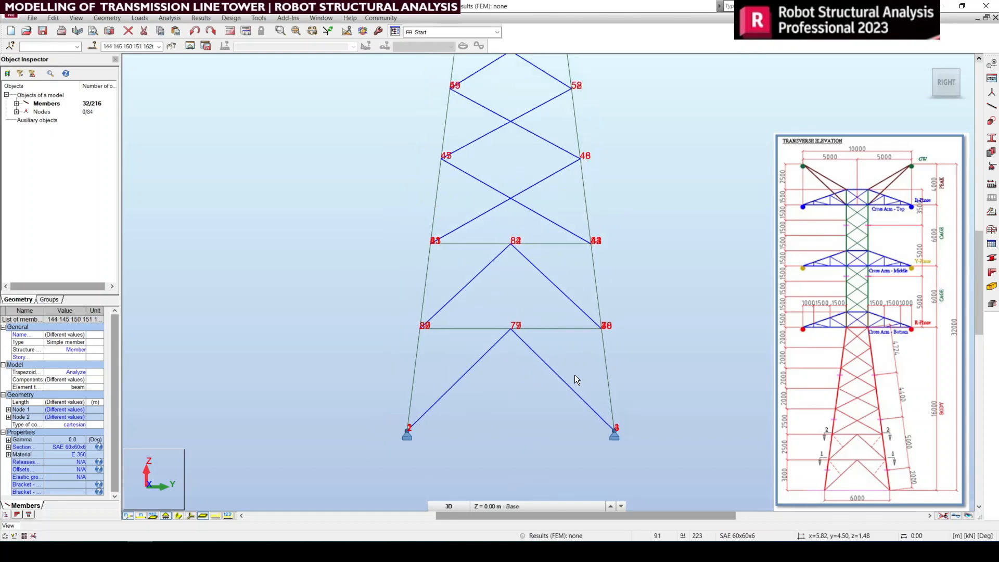
# Step: In the default 3D view, mirror the selected bracing vertically about the crossing of diagonals 33–36 and 34–35 onto the opposite face
pyautogui.moveTo(595, 256); pyautogui.dragTo(604, 423, button='middle')
pyautogui.moveTo(598, 371); pyautogui.dragTo(592, 220, button='middle')
pyautogui.moveTo(622, 321); pyautogui.dragTo(628, 357, button='middle')
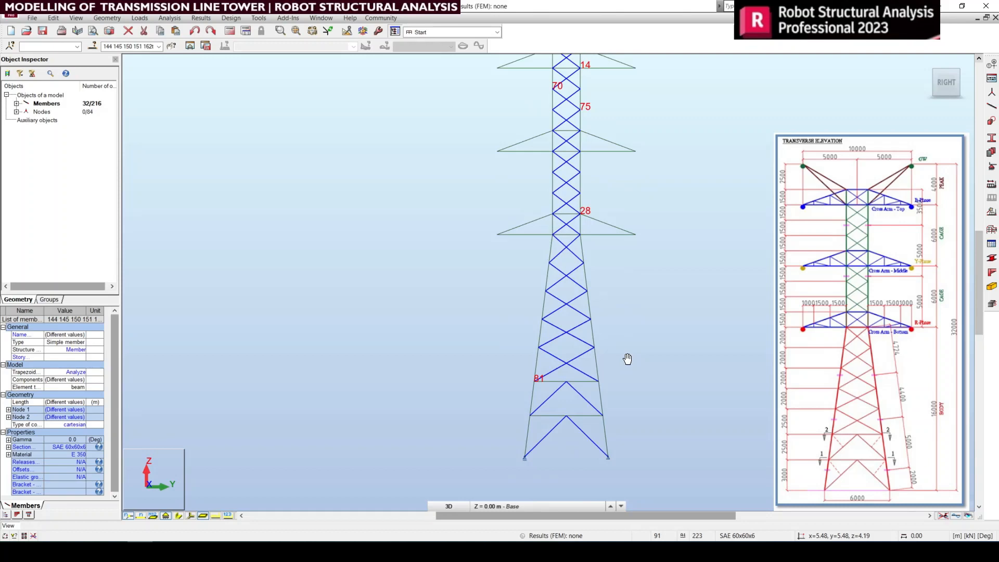
pyautogui.click(927, 62)
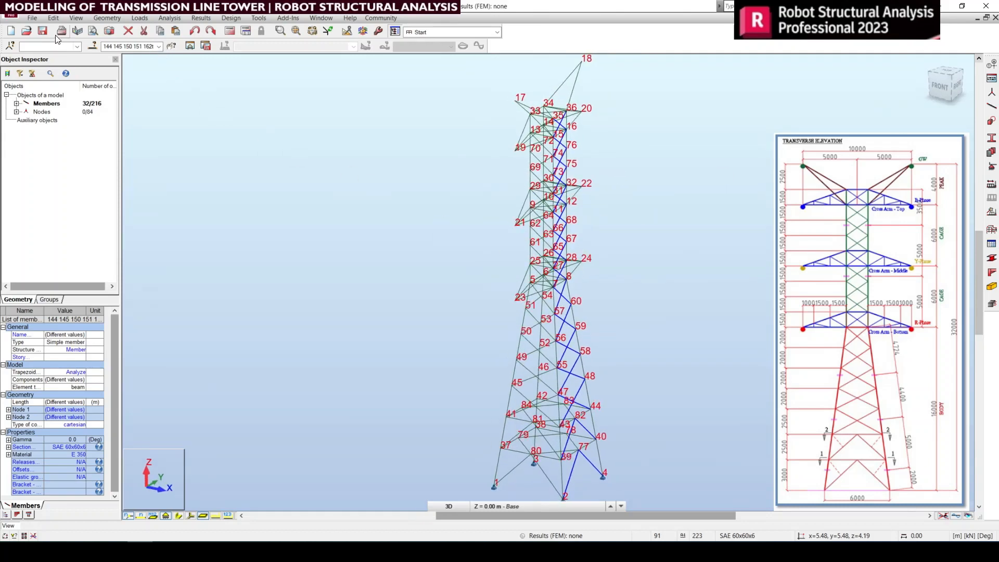
pyautogui.click(55, 18)
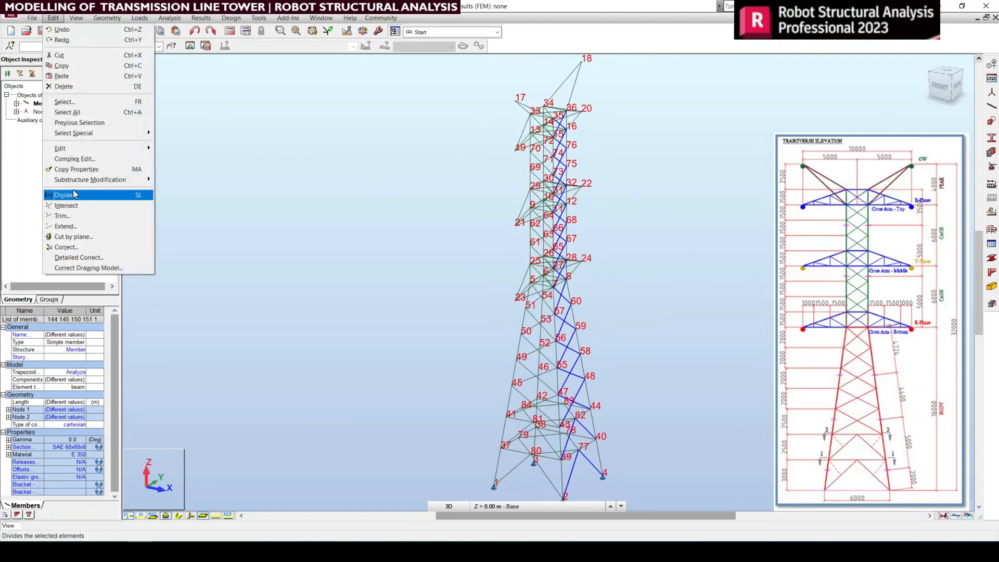
pyautogui.moveTo(79, 149)
pyautogui.click(180, 170)
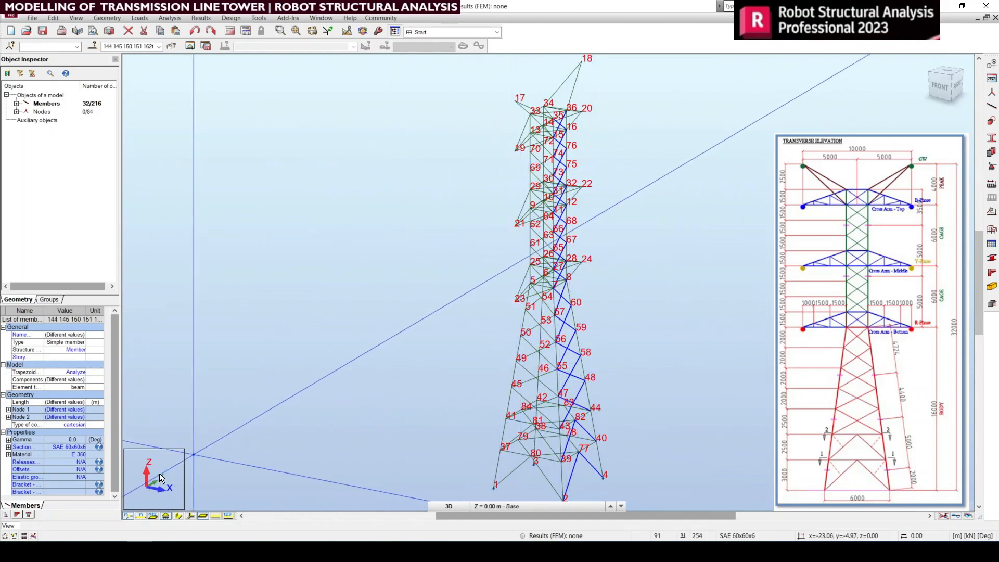
pyautogui.moveTo(569, 186); pyautogui.dragTo(559, 235, button='middle')
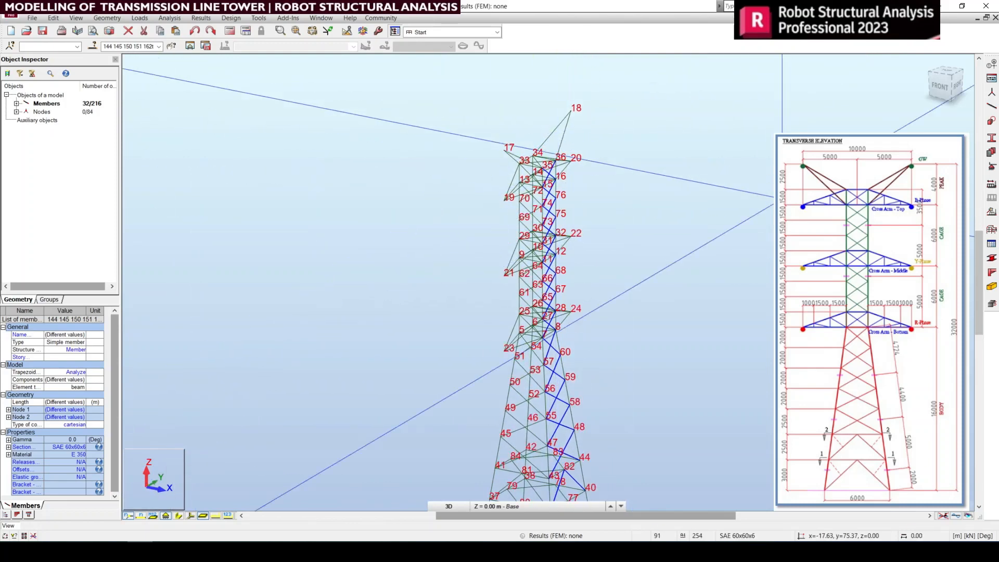
pyautogui.scroll(8, 546, 141)
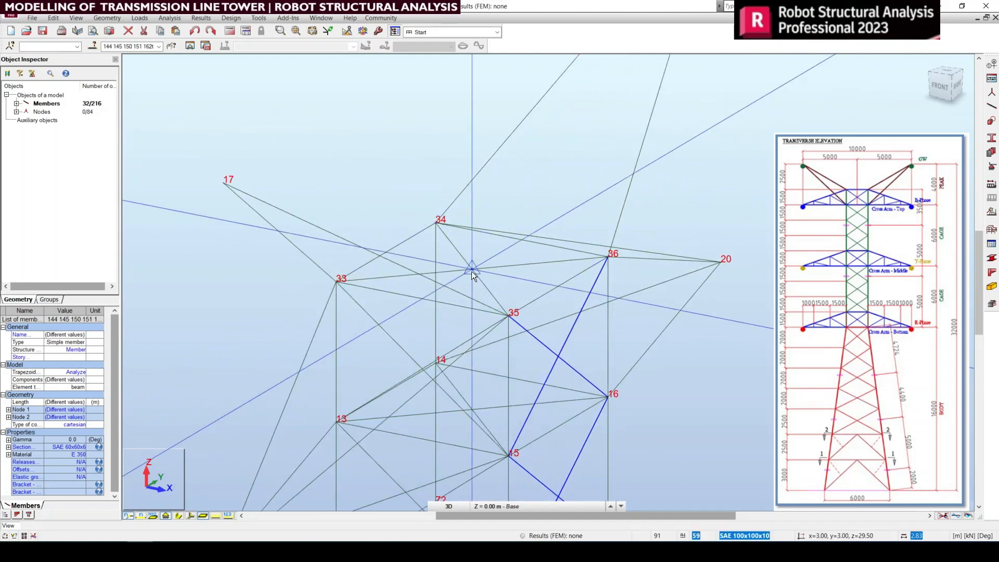
pyautogui.click(473, 271)
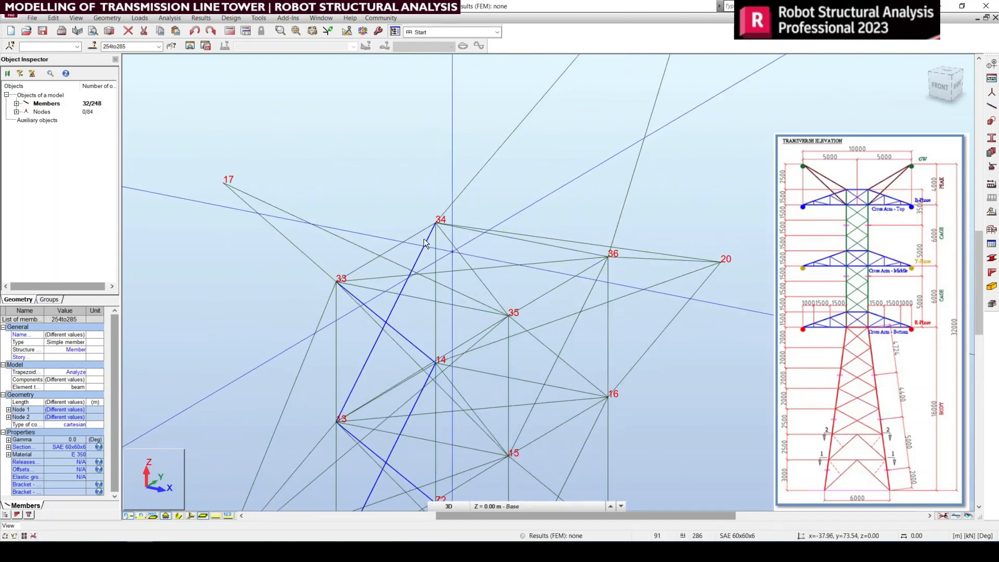
# Step: Examine the mirrored bracing along the left face from the cage head down to the base supports
pyautogui.scroll(-3, 391, 225)
pyautogui.moveTo(389, 364); pyautogui.dragTo(383, 169, button='middle')
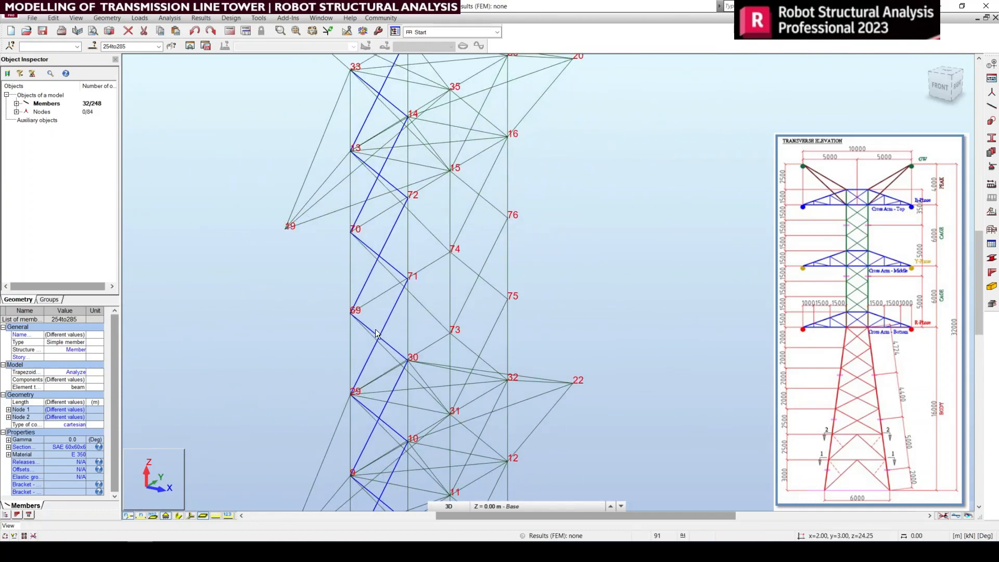
pyautogui.moveTo(389, 334)
pyautogui.mouseDown(button='middle')
pyautogui.moveTo(384, 245)
pyautogui.moveTo(396, 163)
pyautogui.moveTo(408, 205)
pyautogui.moveTo(408, 148)
pyautogui.mouseUp(button='middle')
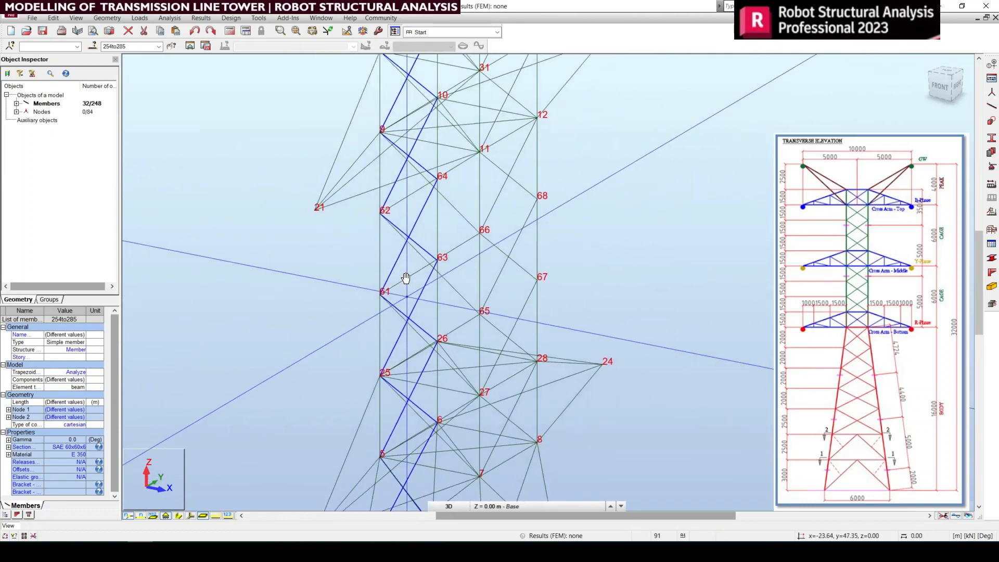
pyautogui.moveTo(406, 279); pyautogui.dragTo(407, 250, button='middle')
pyautogui.moveTo(429, 398); pyautogui.dragTo(428, 279, button='middle')
pyautogui.moveTo(411, 368); pyautogui.dragTo(418, 184, button='middle')
pyautogui.moveTo(418, 328); pyautogui.dragTo(417, 179, button='middle')
pyautogui.moveTo(413, 360); pyautogui.dragTo(411, 250, button='middle')
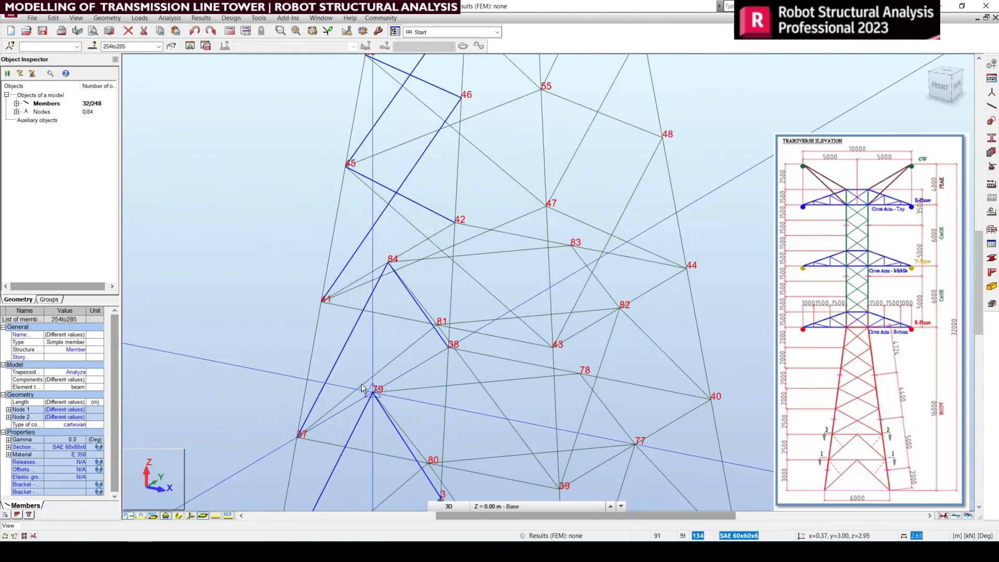
pyautogui.moveTo(361, 383); pyautogui.dragTo(374, 329, button='middle')
pyautogui.scroll(1, 348, 439)
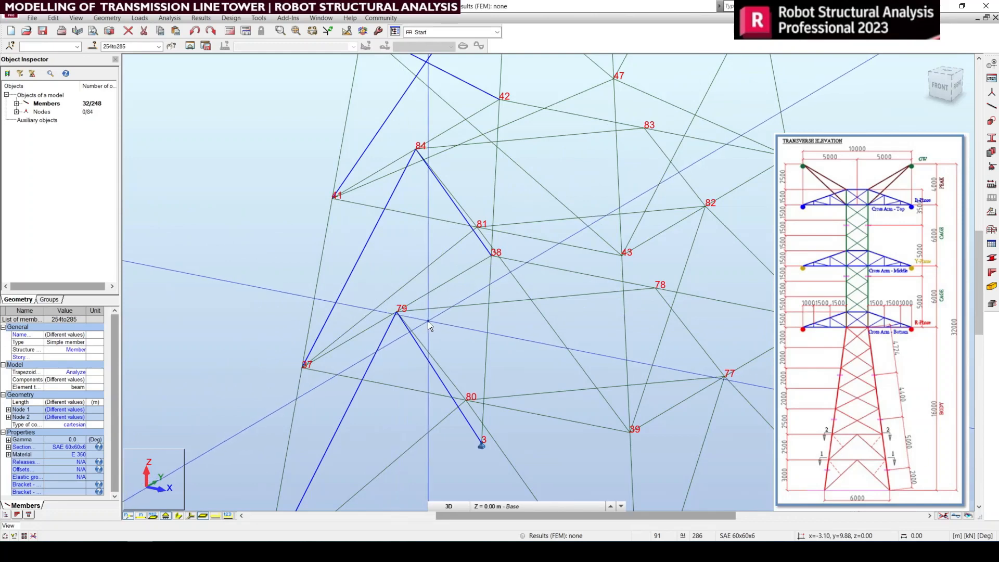
pyautogui.scroll(-3, 423, 297)
pyautogui.scroll(-2, 424, 298)
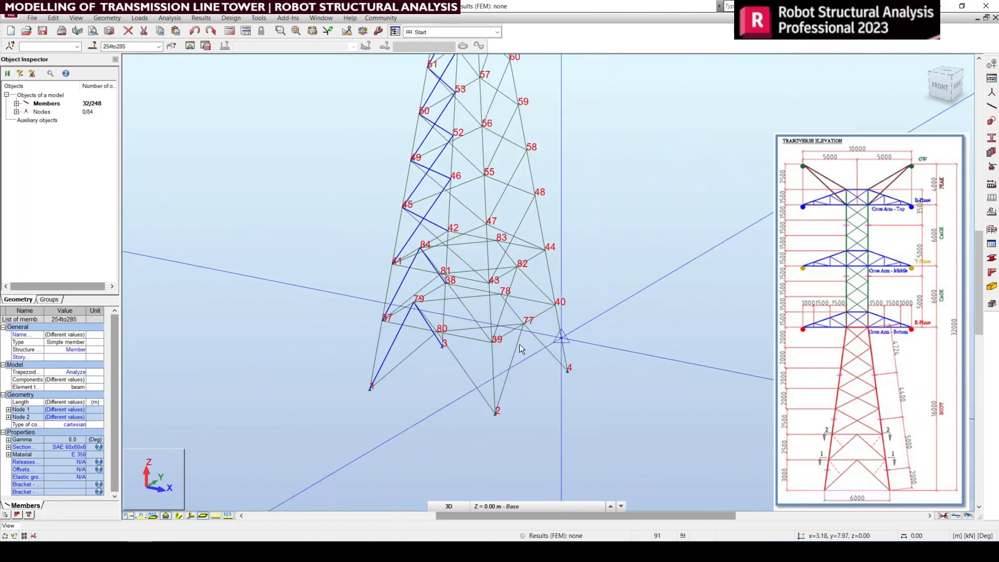
pyautogui.moveTo(519, 343); pyautogui.dragTo(529, 420, button='middle')
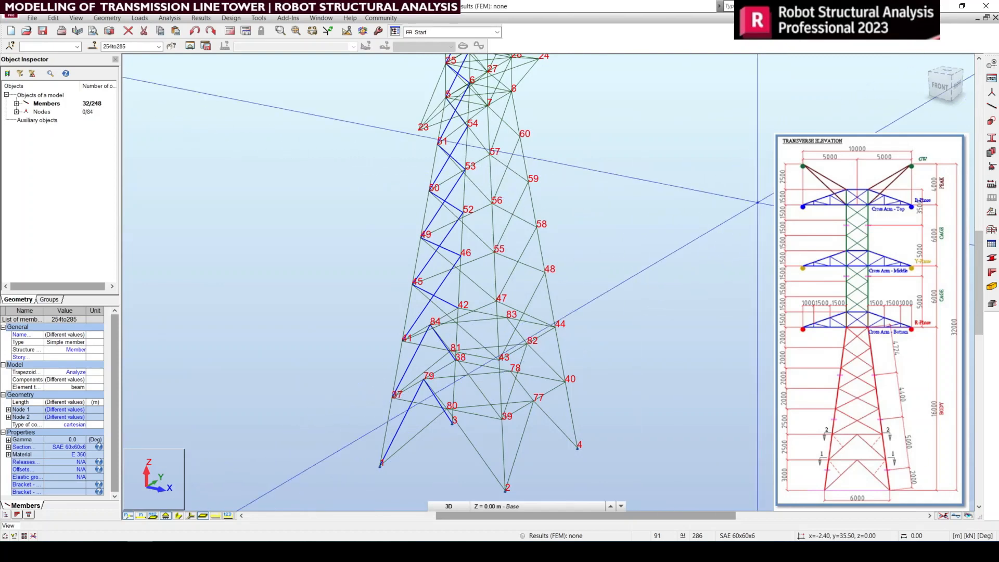
# Step: Clear the member selection, check the tower in top view, and return to the default 3D view
pyautogui.click(661, 278)
pyautogui.scroll(-2, 513, 284)
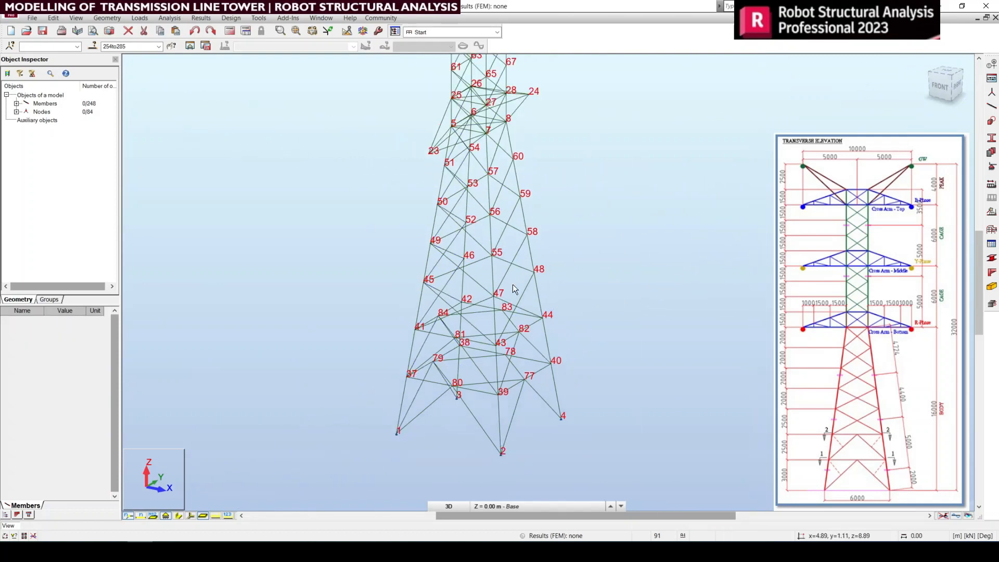
pyautogui.click(950, 75)
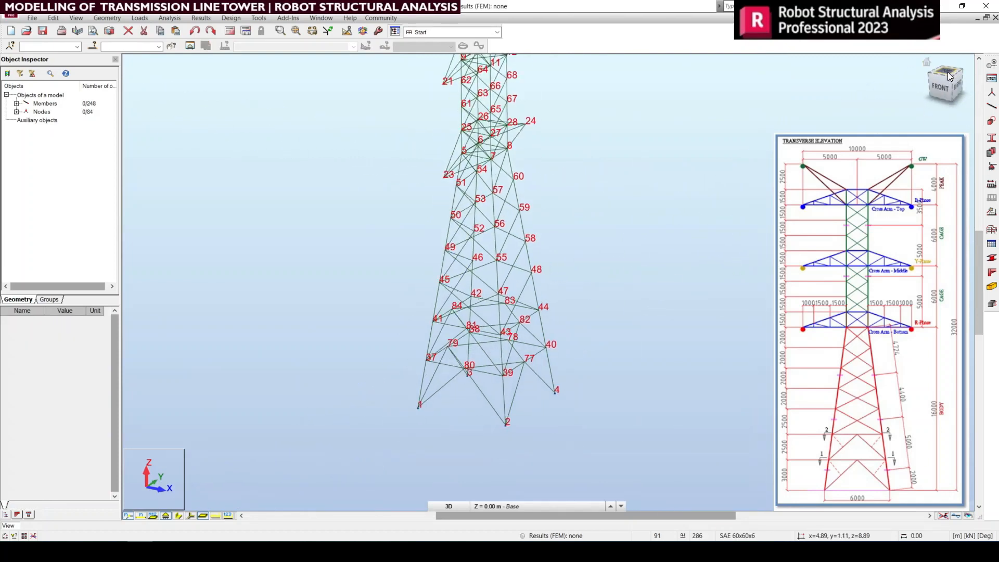
pyautogui.scroll(1, 415, 107)
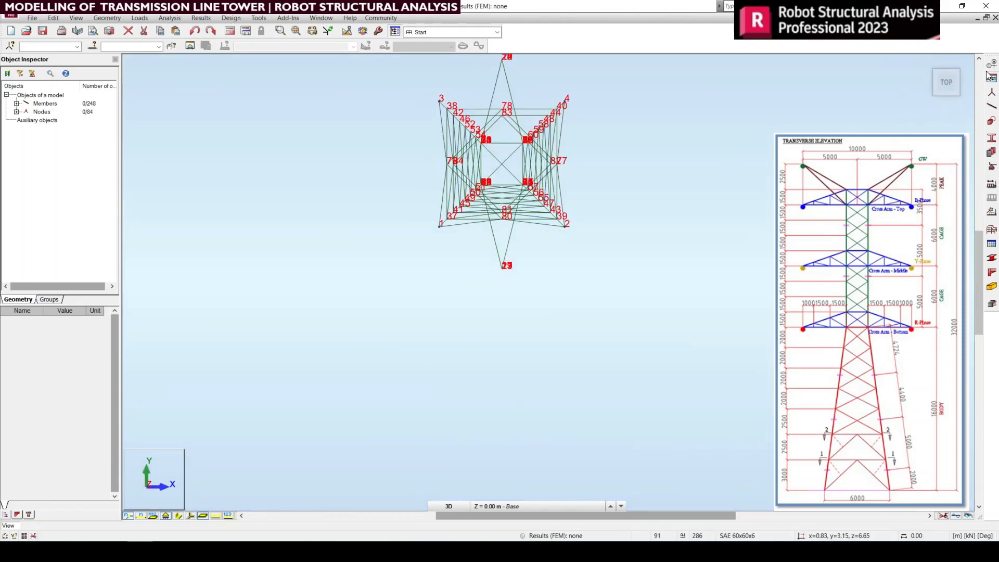
pyautogui.click(926, 62)
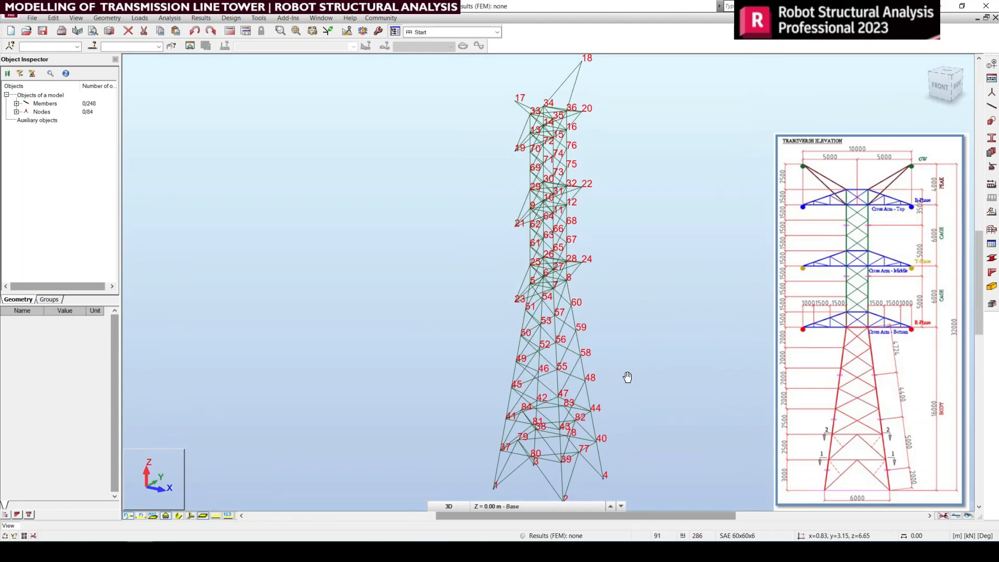
# Step: In front view, select the front face's two inverted-V base bracings, meeting at nodes 80 and 81
pyautogui.scroll(3, 551, 401)
pyautogui.scroll(-3, 578, 394)
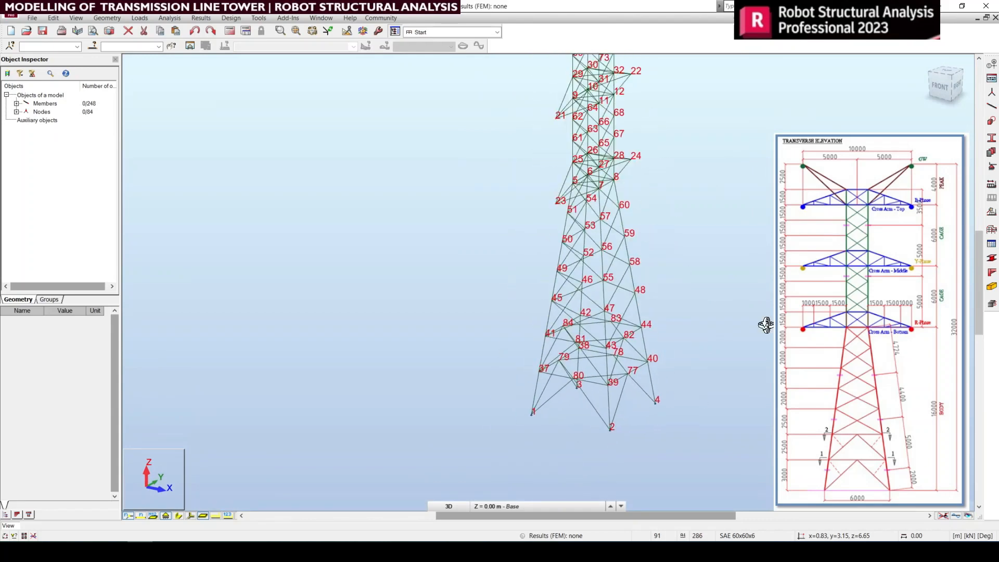
pyautogui.click(937, 98)
pyautogui.moveTo(652, 321); pyautogui.dragTo(580, 384, button='middle')
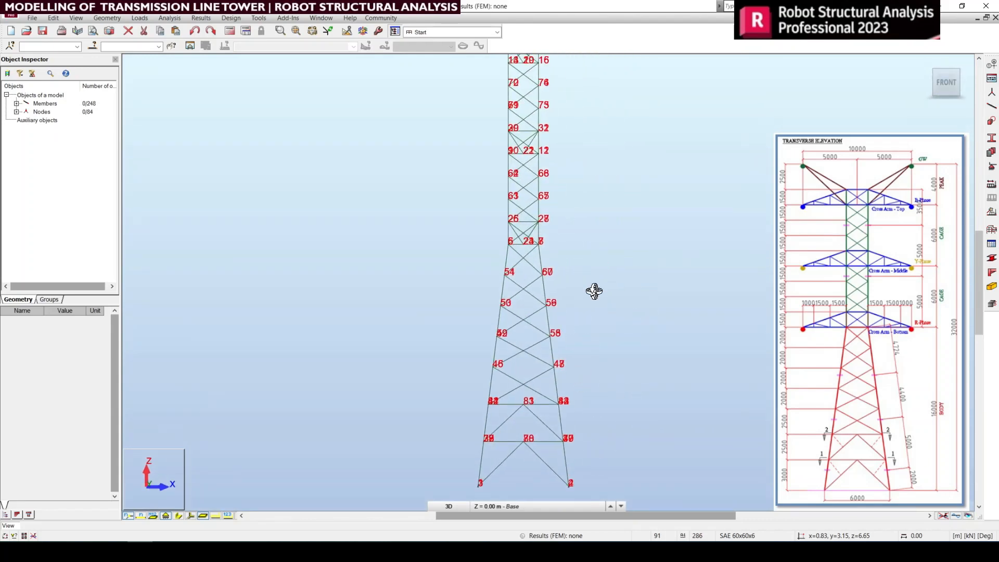
pyautogui.rightClick(605, 279)
pyautogui.click(660, 286)
pyautogui.scroll(4, 544, 471)
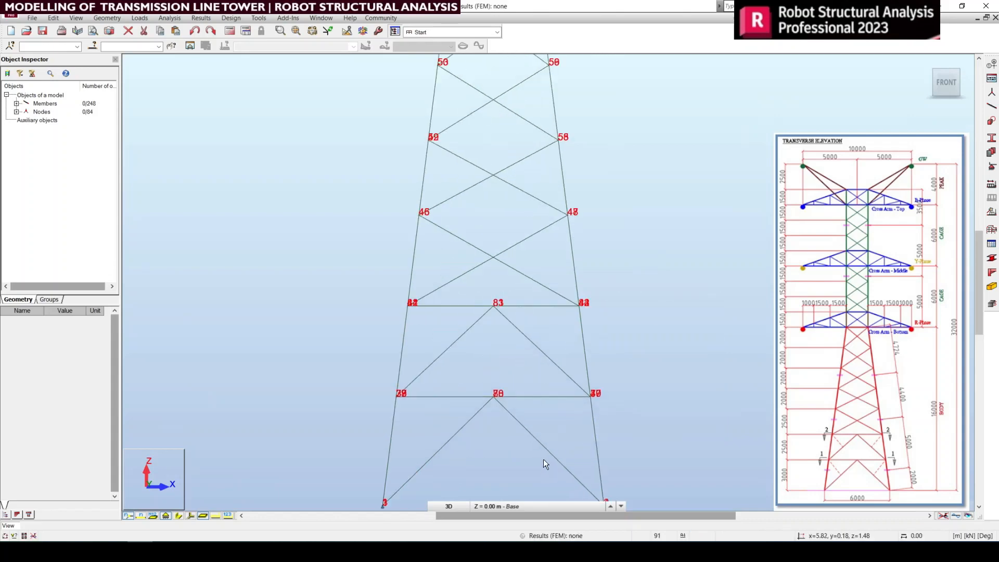
pyautogui.moveTo(441, 423); pyautogui.dragTo(441, 427)
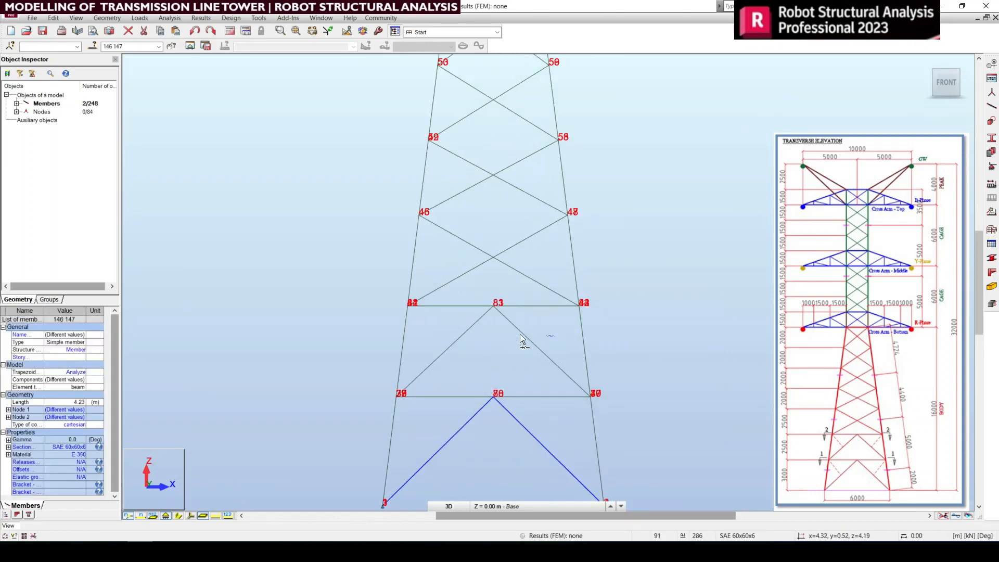
pyautogui.keyDown('ctrl'); pyautogui.moveTo(555, 336); pyautogui.dragTo(441, 323); pyautogui.keyUp('ctrl')
# Step: Add the front face's five crossed body bracing panels and the crossed diagonals at the bottom cross arm to the selection
pyautogui.scroll(-3, 530, 419)
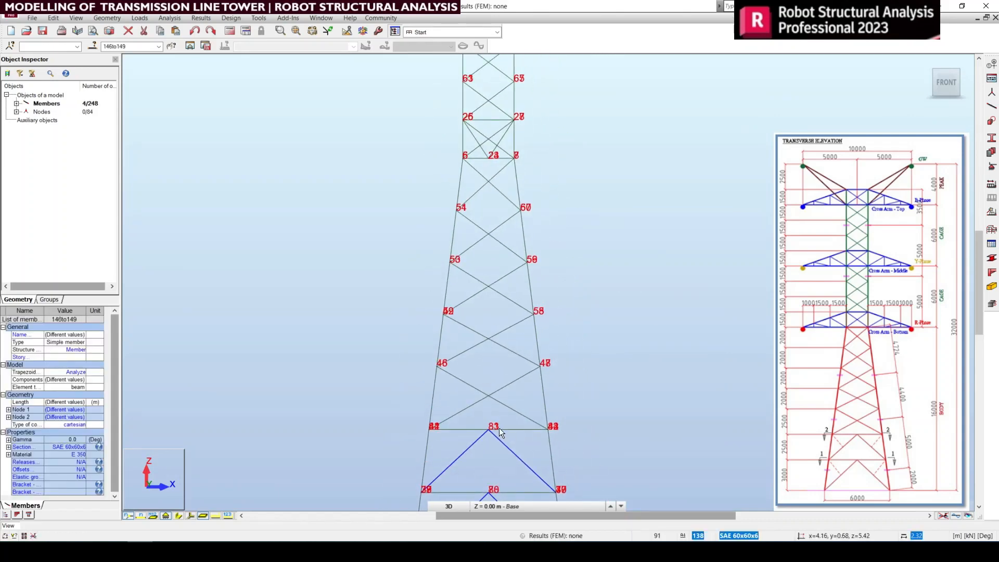
pyautogui.keyDown('ctrl'); pyautogui.moveTo(464, 186); pyautogui.dragTo(472, 173); pyautogui.keyUp('ctrl')
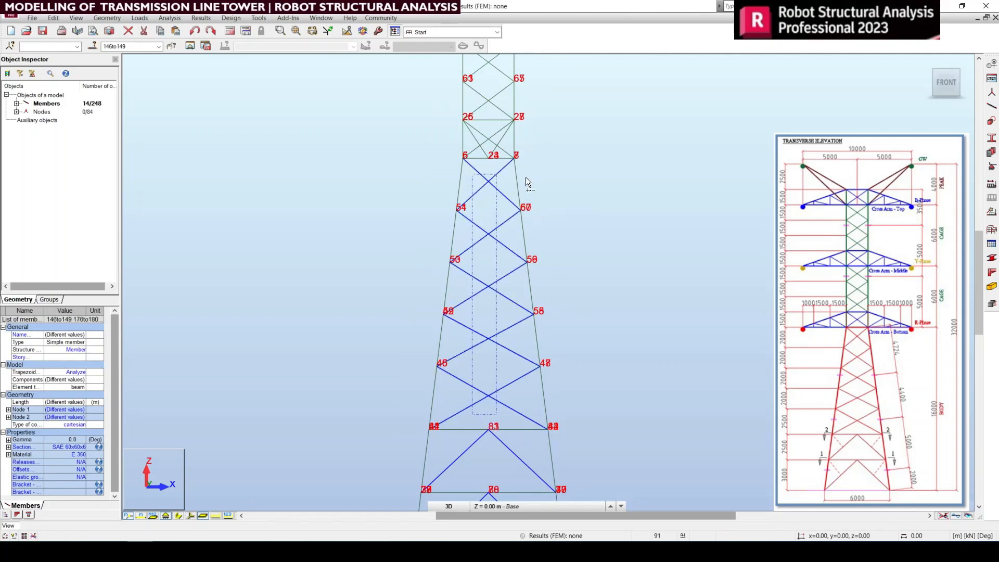
pyautogui.moveTo(527, 178); pyautogui.dragTo(510, 327, button='middle')
pyautogui.scroll(5, 460, 267)
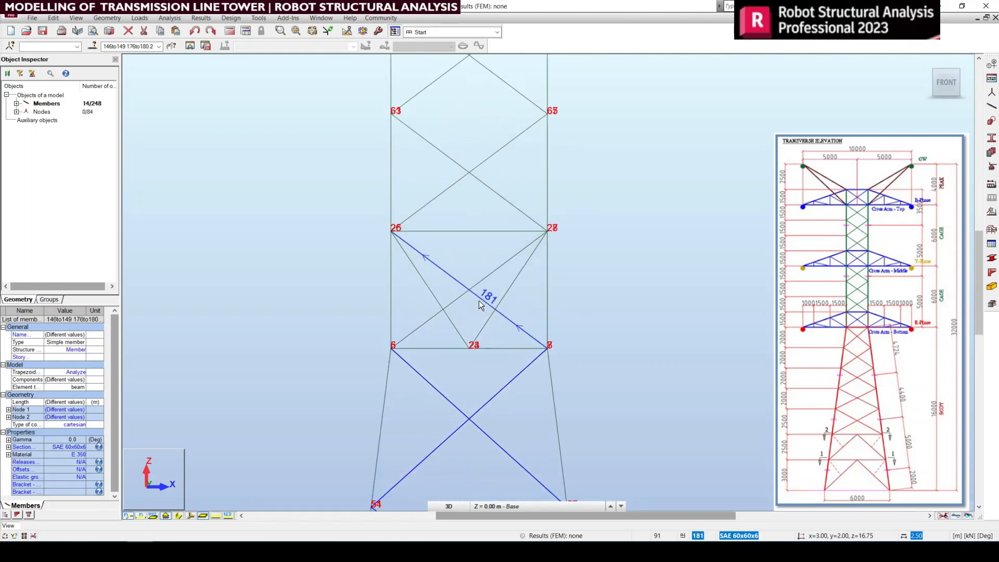
pyautogui.keyDown('ctrl'); pyautogui.moveTo(461, 268); pyautogui.dragTo(463, 276); pyautogui.keyUp('ctrl')
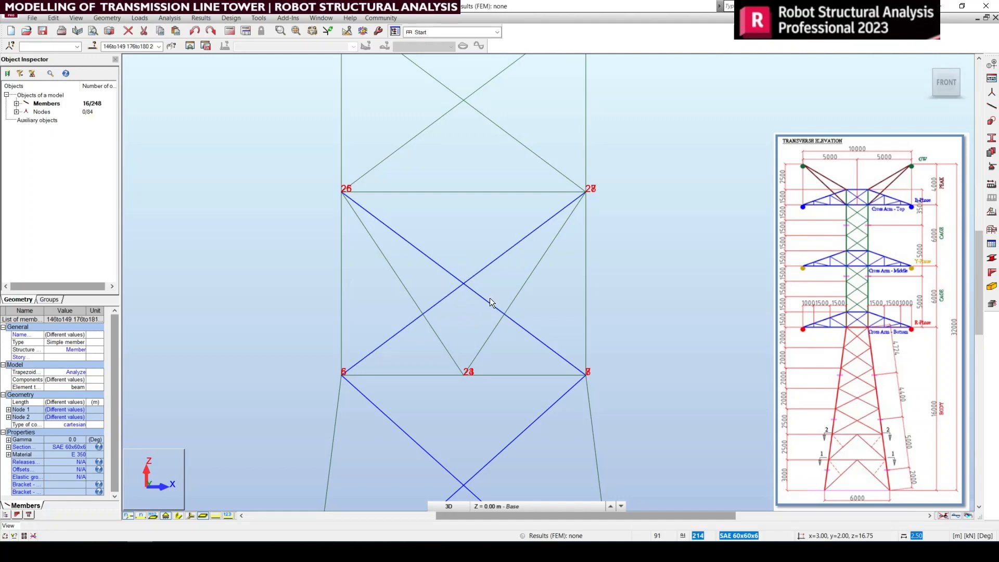
# Step: Add the three crossed panels of the lower cage and the crossed diagonals at the middle cross arm to the selection
pyautogui.scroll(-4, 490, 297)
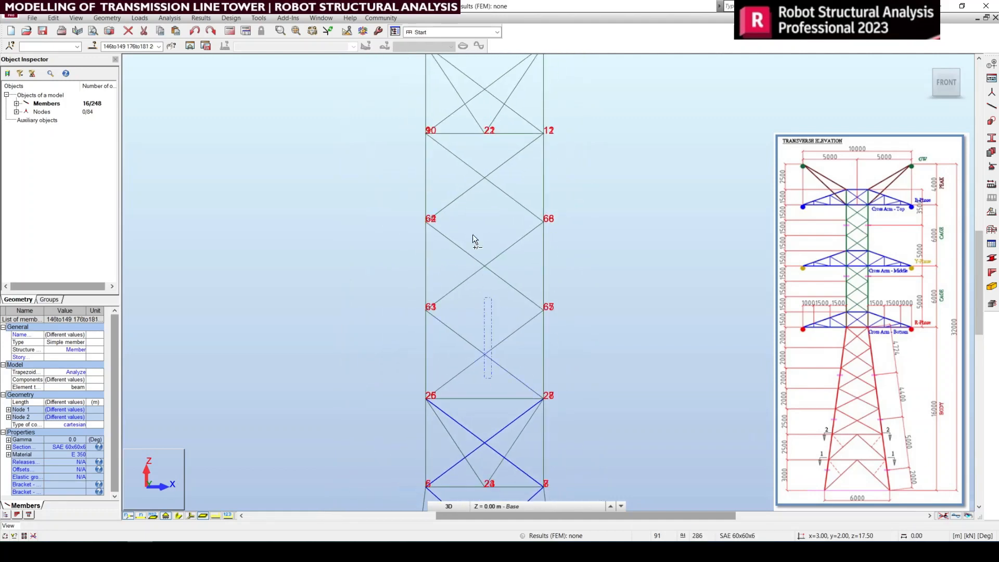
pyautogui.keyDown('ctrl'); pyautogui.moveTo(458, 166); pyautogui.dragTo(457, 163); pyautogui.keyUp('ctrl')
pyautogui.moveTo(516, 163); pyautogui.dragTo(498, 347, button='middle')
pyautogui.scroll(2, 475, 267)
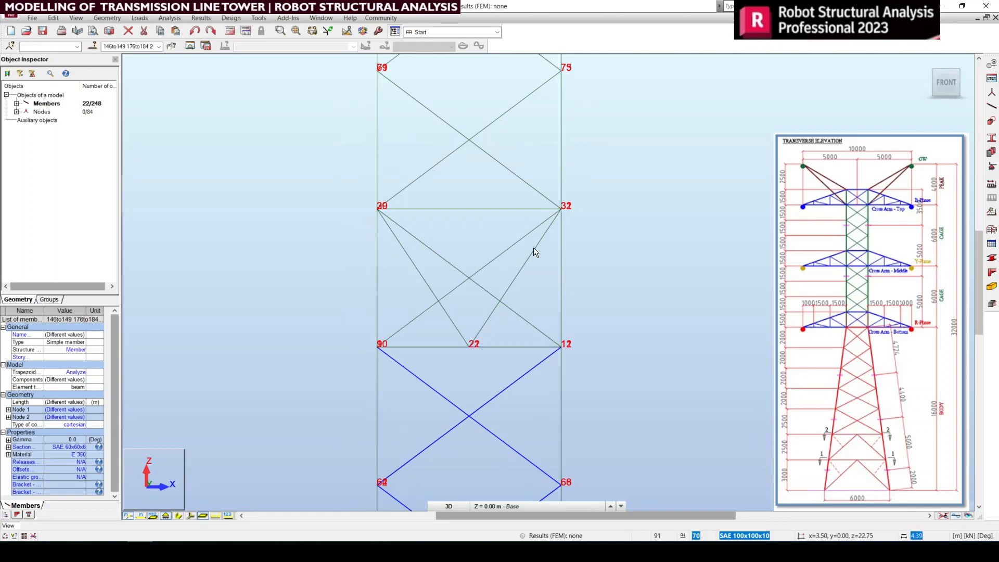
pyautogui.scroll(3, 460, 261)
pyautogui.keyDown('ctrl'); pyautogui.moveTo(484, 351); pyautogui.dragTo(458, 258); pyautogui.keyUp('ctrl')
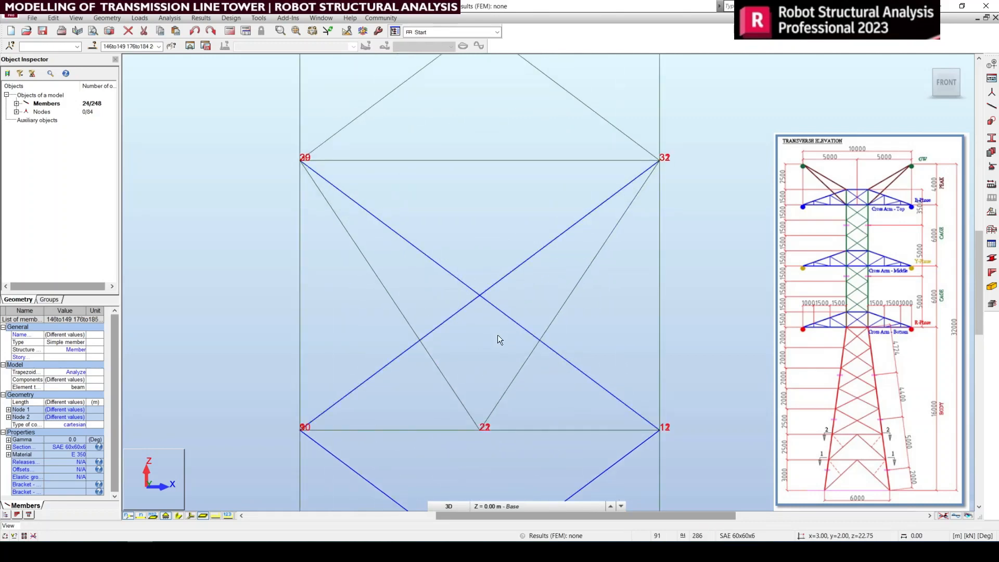
# Step: Add the three crossed panels of the upper cage and the crossed diagonals at the top cross arm to the selection
pyautogui.scroll(-2, 498, 335)
pyautogui.moveTo(495, 238); pyautogui.dragTo(492, 427, button='middle')
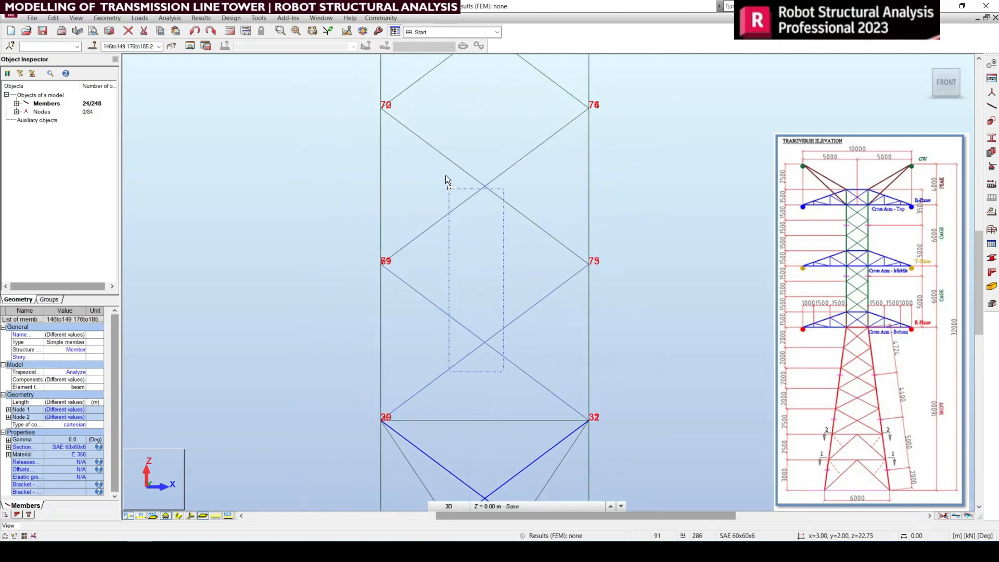
pyautogui.keyDown('ctrl'); pyautogui.moveTo(504, 244); pyautogui.dragTo(513, 257); pyautogui.keyUp('ctrl')
pyautogui.scroll(-3, 524, 271)
pyautogui.scroll(3, 505, 352)
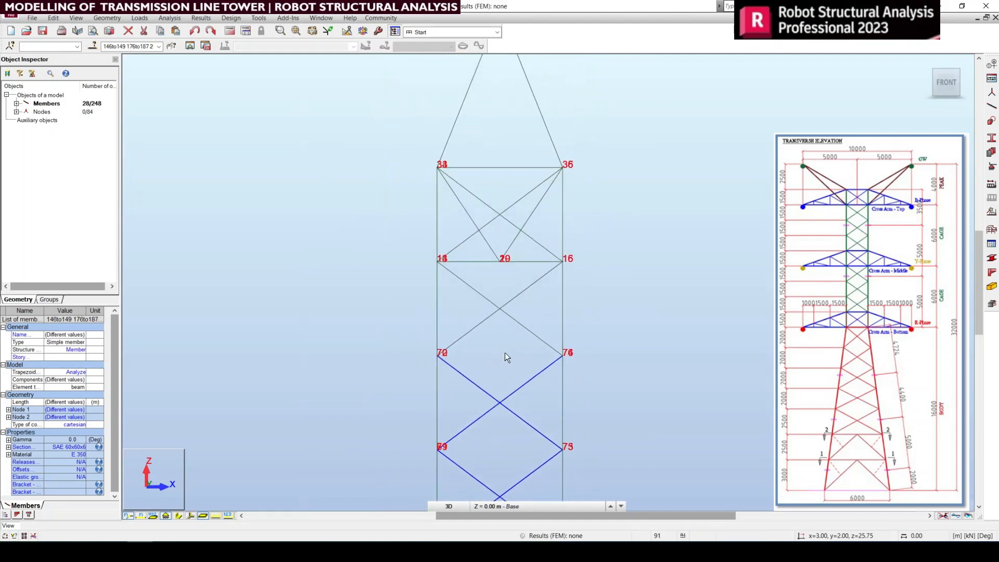
pyautogui.keyDown('ctrl'); pyautogui.moveTo(510, 315); pyautogui.dragTo(464, 252); pyautogui.keyUp('ctrl')
pyautogui.moveTo(556, 266); pyautogui.dragTo(565, 446, button='middle')
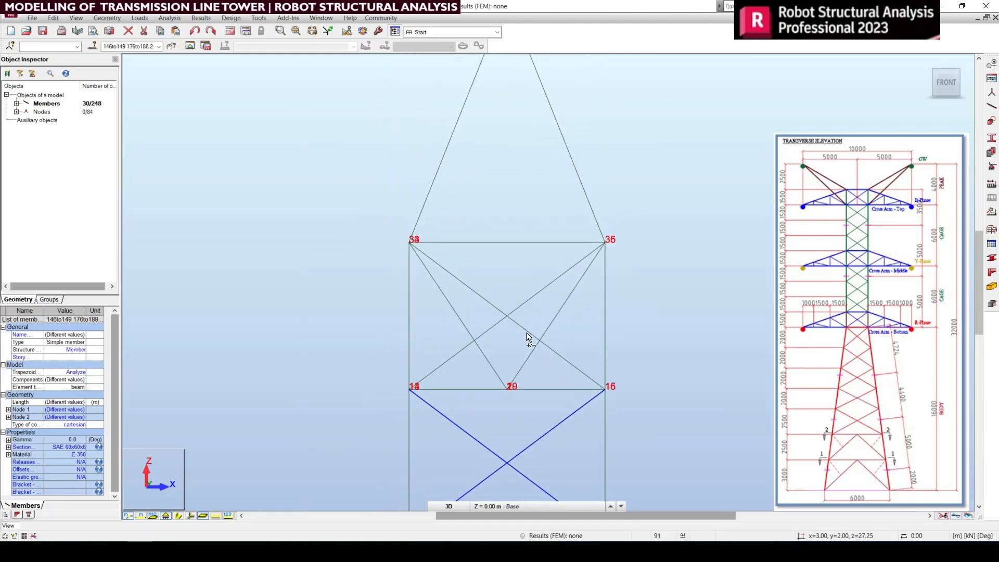
pyautogui.keyDown('ctrl'); pyautogui.moveTo(491, 293); pyautogui.dragTo(491, 289); pyautogui.keyUp('ctrl')
pyautogui.scroll(-3, 549, 236)
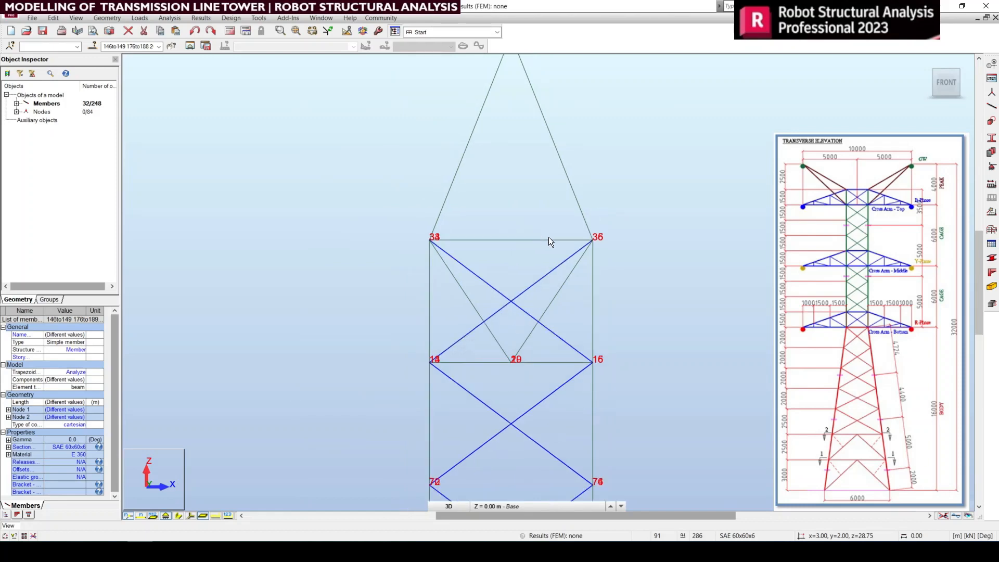
# Step: In the default 3D view, examine the selected front-face bracing from the cage head down to the base
pyautogui.click(927, 61)
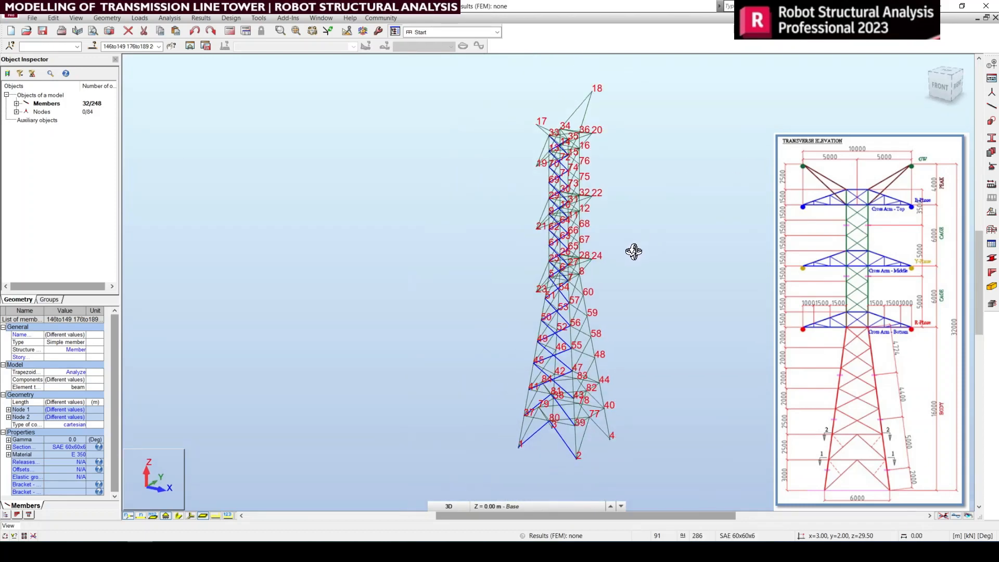
pyautogui.scroll(3, 604, 407)
pyautogui.scroll(1, 604, 406)
pyautogui.moveTo(584, 201); pyautogui.dragTo(578, 440, button='middle')
pyautogui.scroll(4, 515, 171)
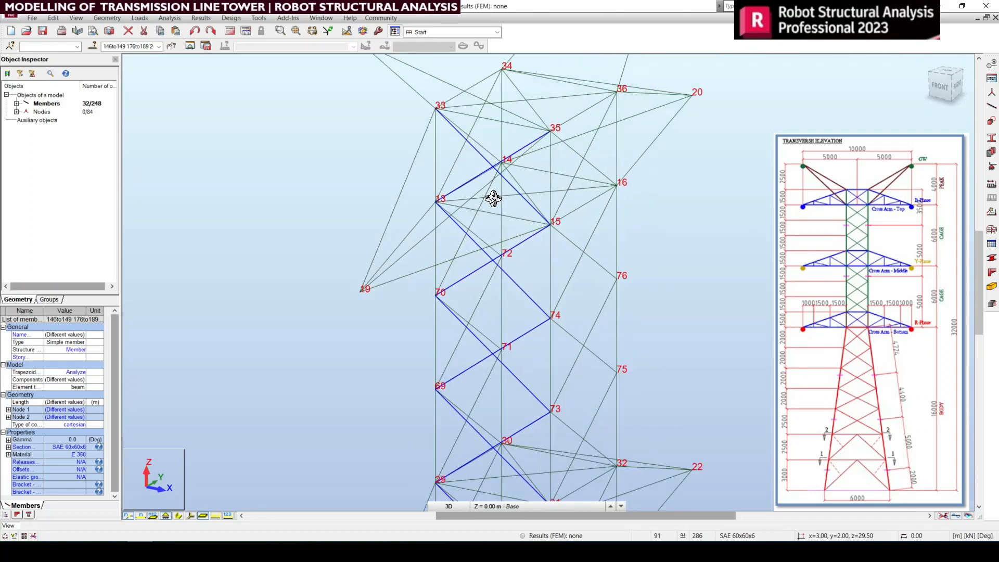
pyautogui.scroll(-2, 520, 214)
pyautogui.scroll(-5, 499, 169)
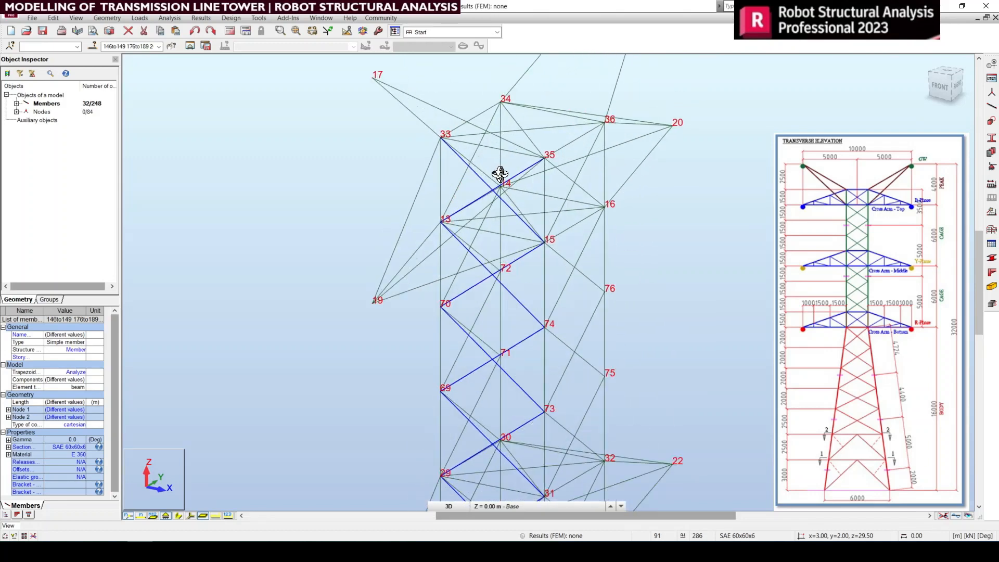
pyautogui.moveTo(552, 336); pyautogui.dragTo(552, 178, button='middle')
pyautogui.moveTo(576, 360); pyautogui.dragTo(549, 329, button='middle')
pyautogui.scroll(4, 492, 411)
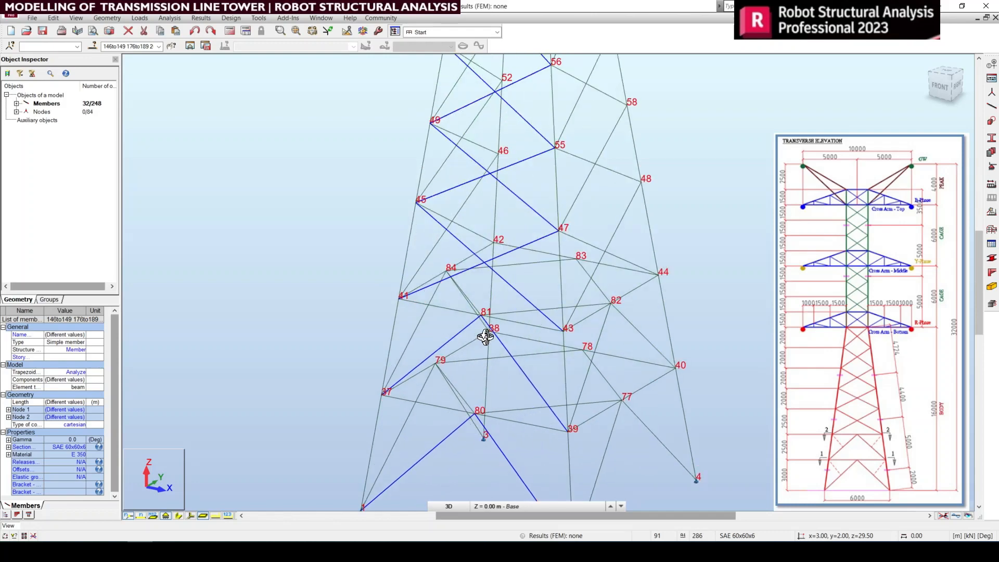
pyautogui.scroll(-3, 513, 354)
pyautogui.scroll(-3, 525, 375)
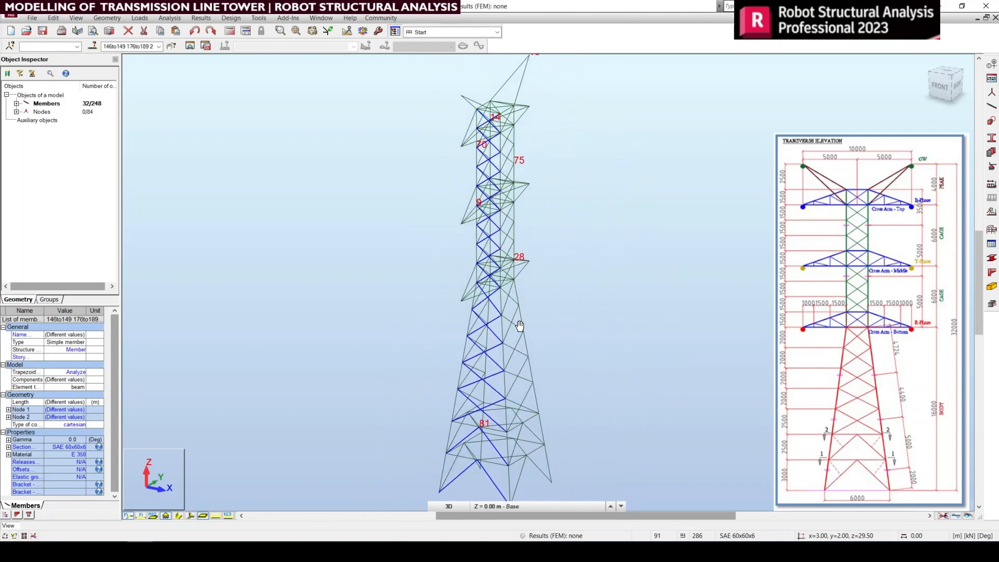
# Step: Mirror the selected bracing vertically about the crossing of diagonals 33–36 and 34–35 onto the back face
pyautogui.click(53, 18)
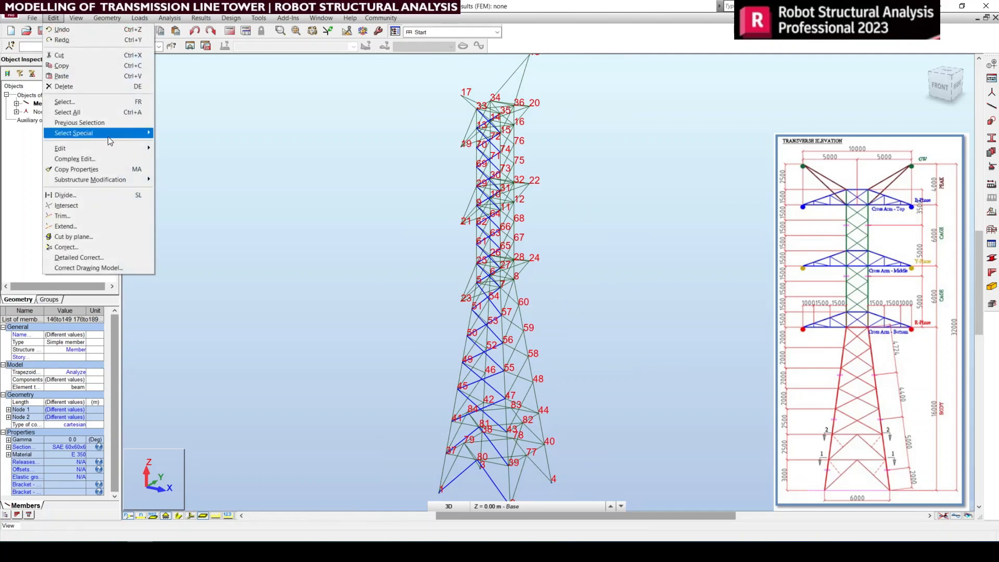
pyautogui.moveTo(101, 147)
pyautogui.click(185, 169)
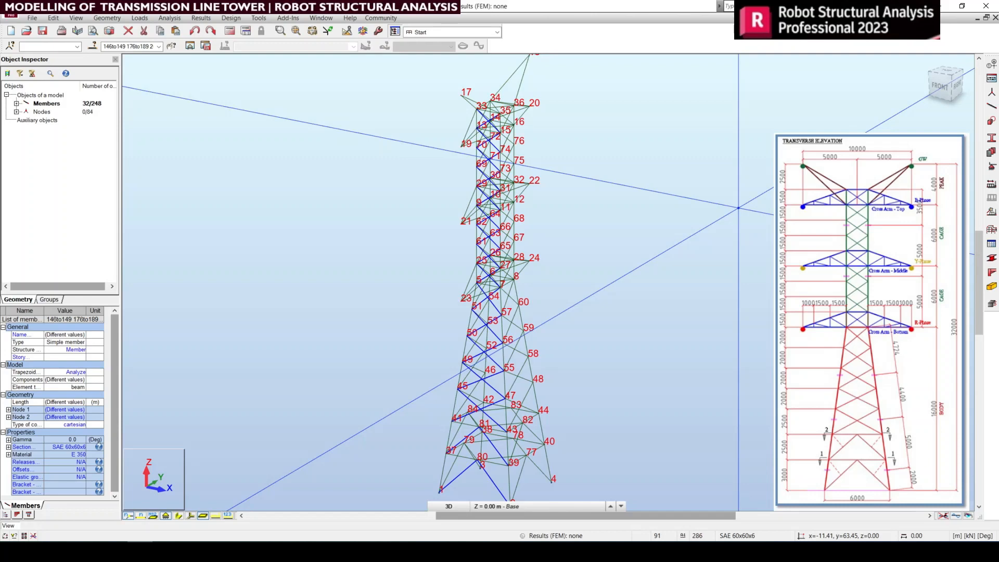
pyautogui.scroll(6, 494, 83)
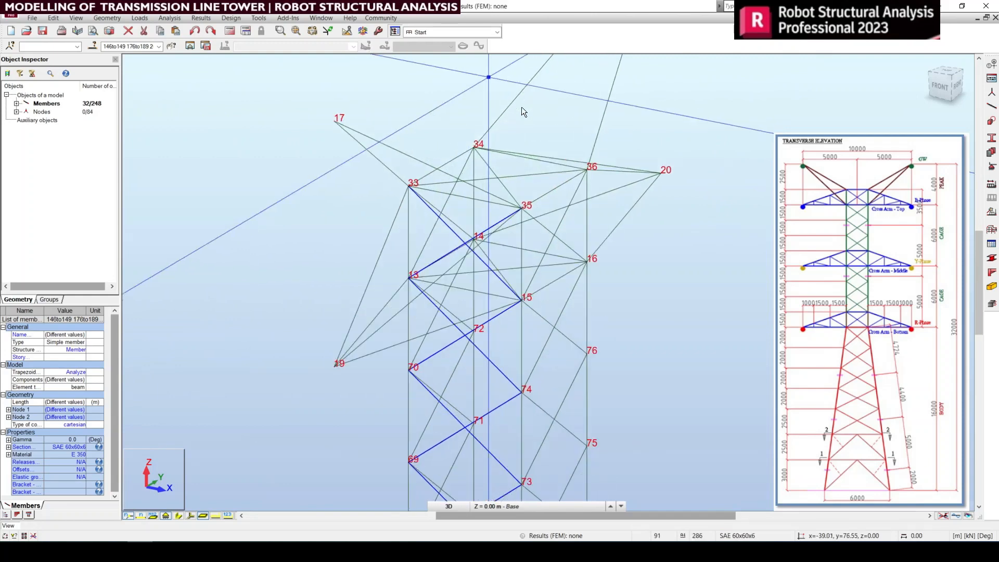
pyautogui.click(496, 180)
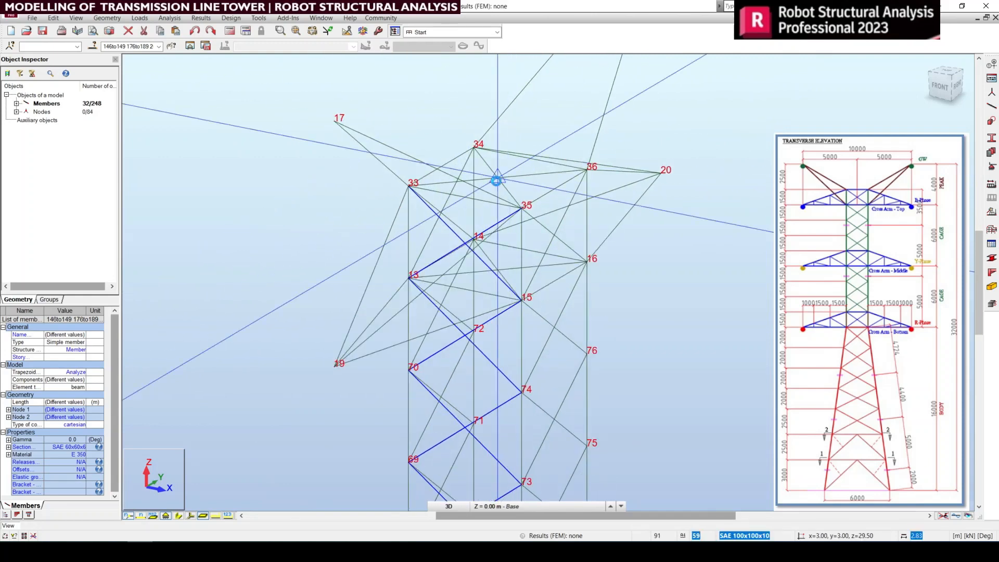
# Step: Examine the mirrored bracing along the back face from the middle cross arm down to the base supports
pyautogui.moveTo(534, 359); pyautogui.dragTo(472, 43, button='middle')
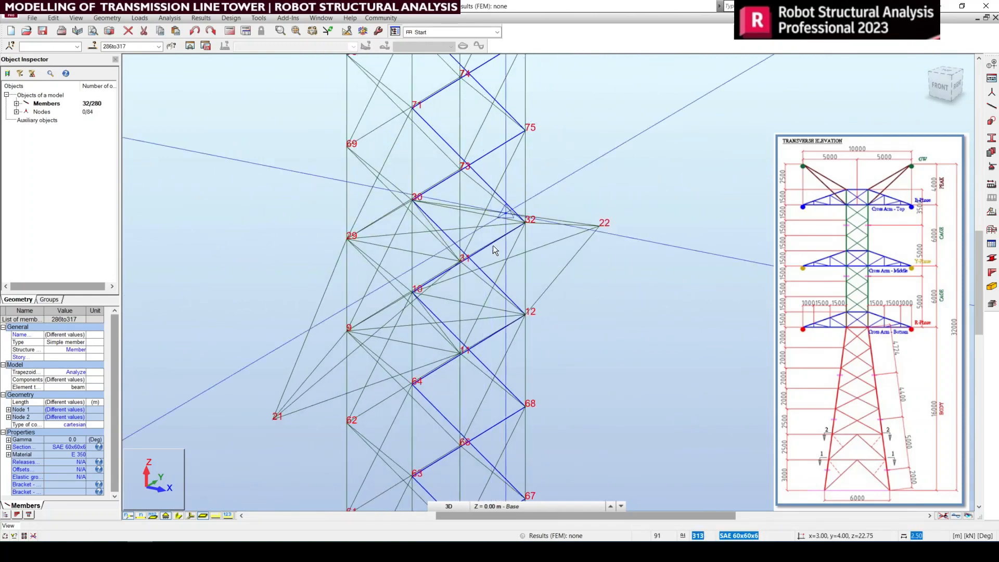
pyautogui.scroll(-3, 528, 285)
pyautogui.moveTo(556, 401); pyautogui.dragTo(518, 177, button='middle')
pyautogui.moveTo(496, 405); pyautogui.dragTo(515, 53, button='middle')
pyautogui.moveTo(559, 435); pyautogui.dragTo(555, 315, button='middle')
pyautogui.scroll(4, 417, 314)
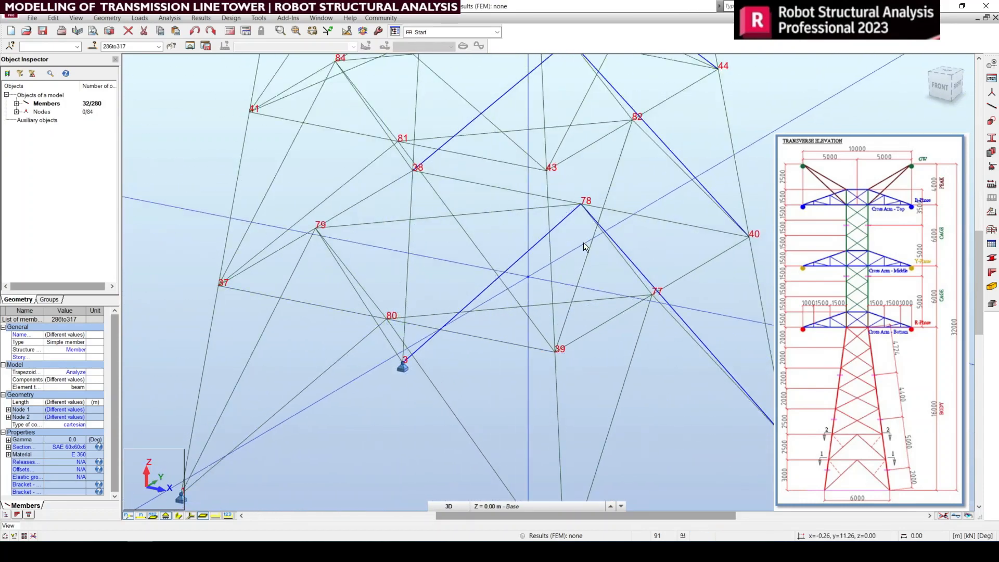
pyautogui.scroll(-4, 571, 281)
pyautogui.moveTo(567, 253); pyautogui.dragTo(517, 371, button='middle')
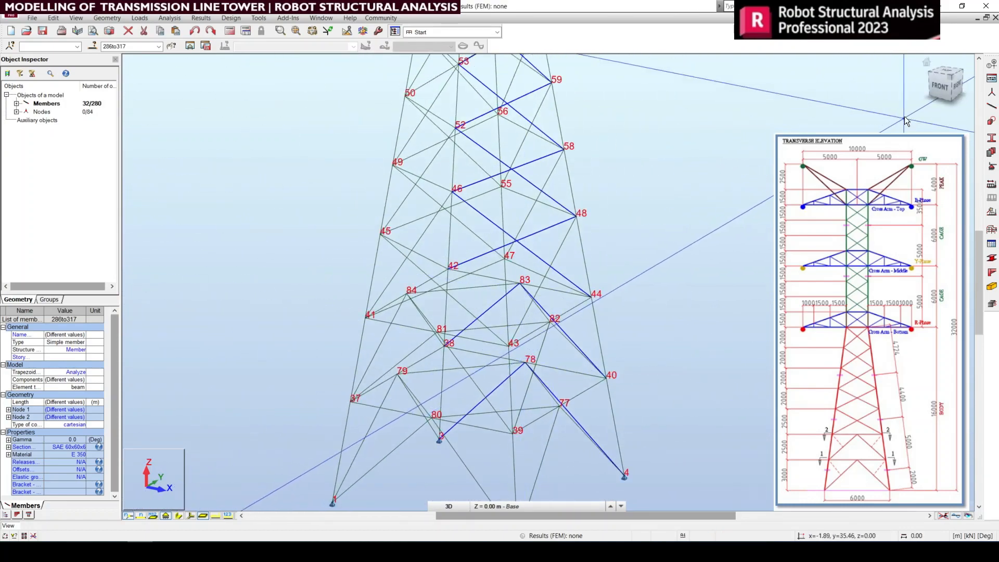
# Step: Check all four braced faces in top view, clear the selection, and return to the default 3D view
pyautogui.click(948, 74)
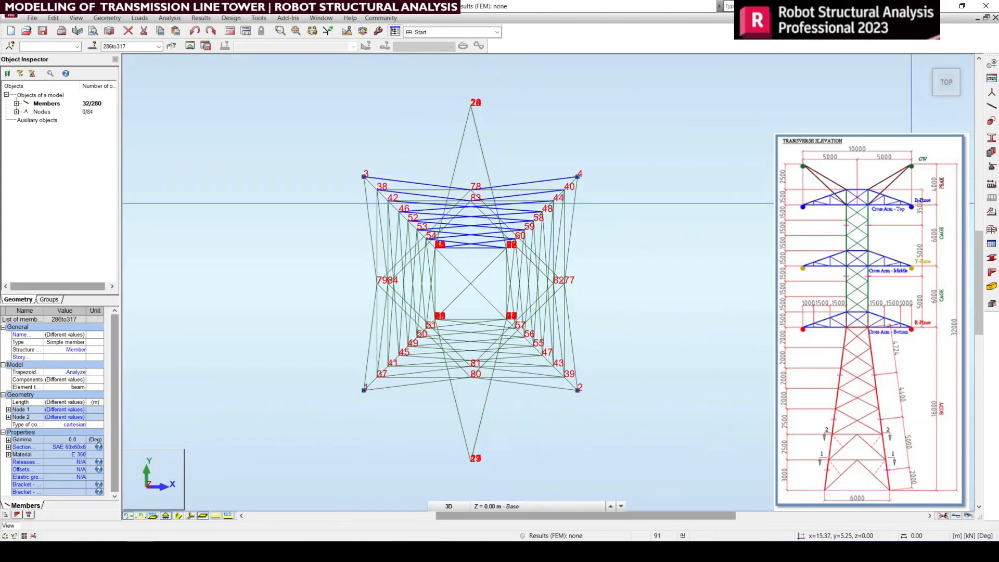
pyautogui.click(673, 232)
pyautogui.moveTo(248, 152); pyautogui.dragTo(663, 411)
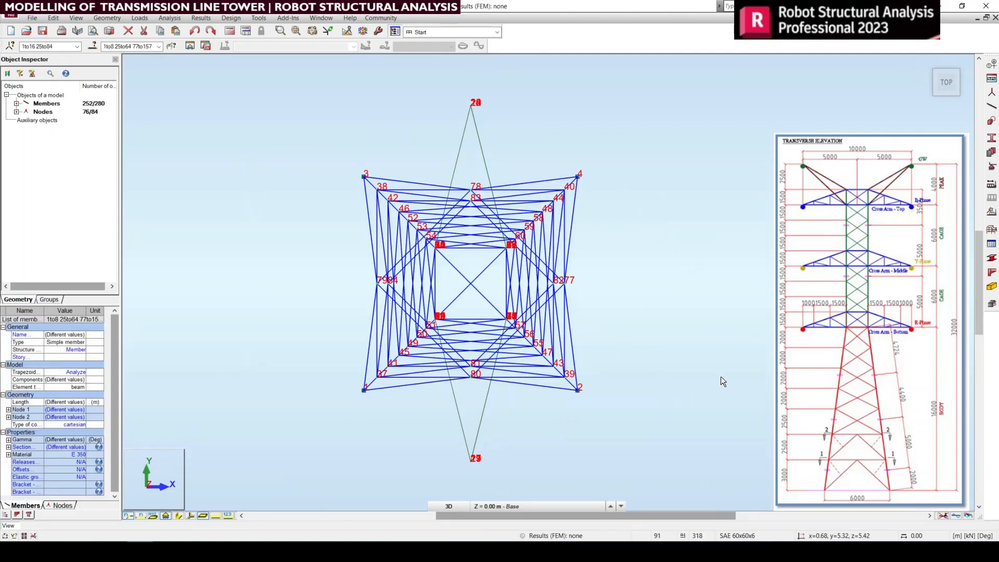
pyautogui.click(700, 405)
pyautogui.click(926, 64)
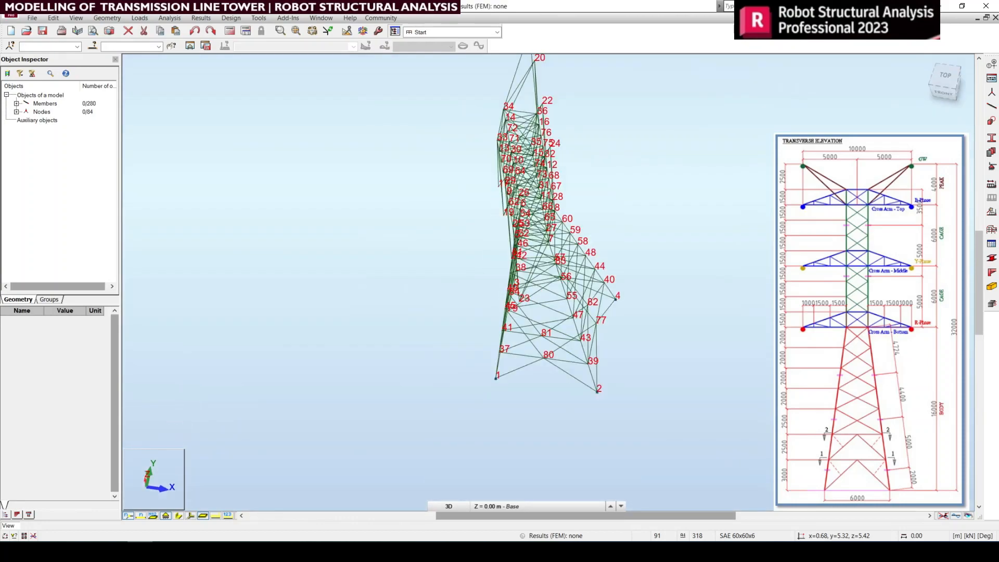
# Step: Look over the braced tower from its side, then show the bottom cross arm in right view with orbiting ended
pyautogui.scroll(3, 609, 203)
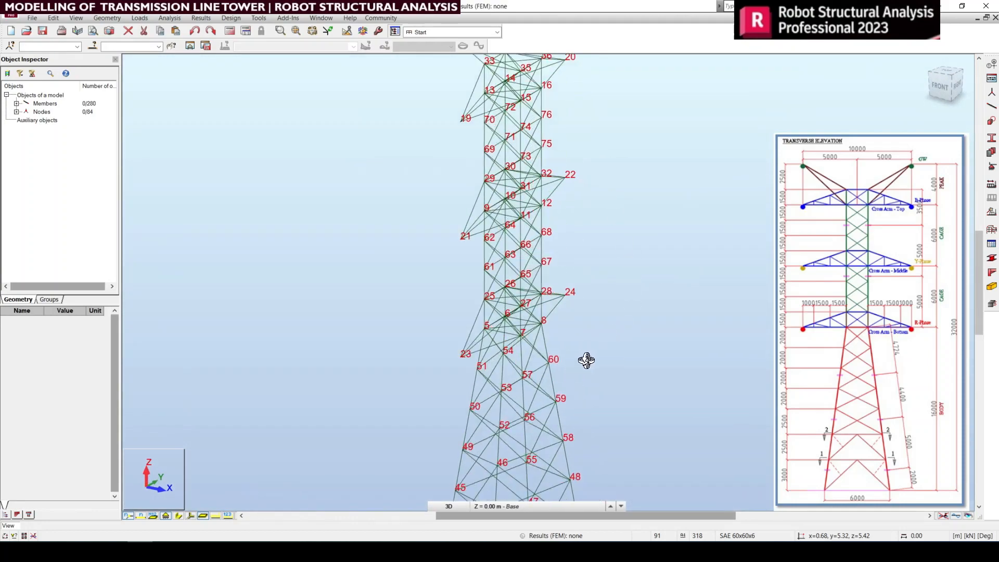
pyautogui.moveTo(587, 359); pyautogui.dragTo(616, 364)
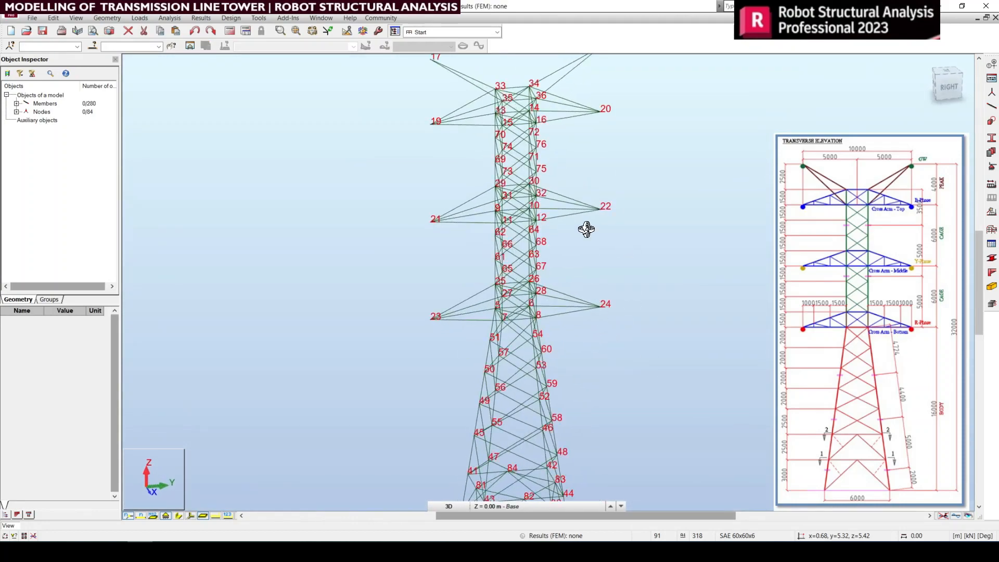
pyautogui.moveTo(601, 231); pyautogui.dragTo(599, 278, button='middle')
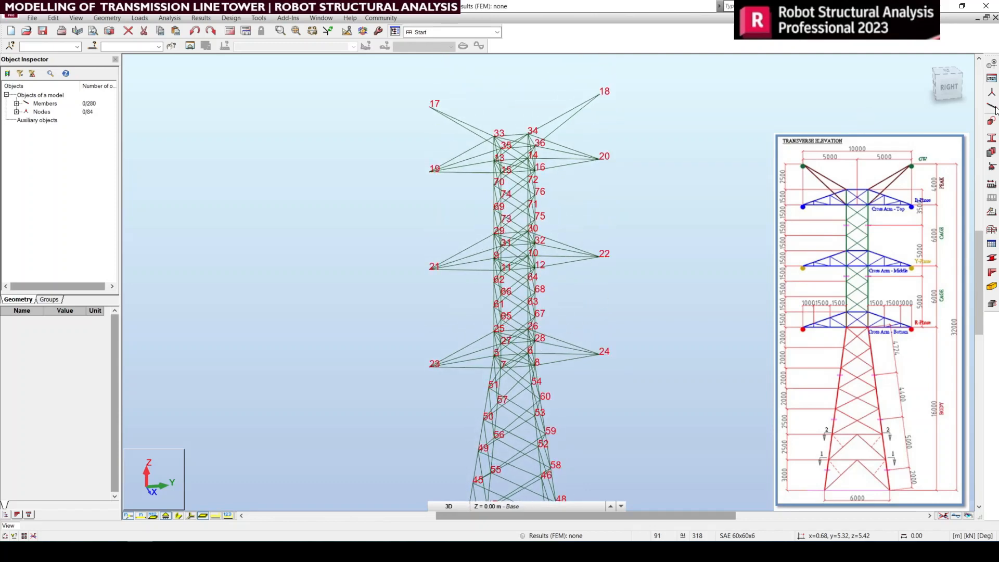
pyautogui.click(941, 98)
pyautogui.scroll(5, 567, 363)
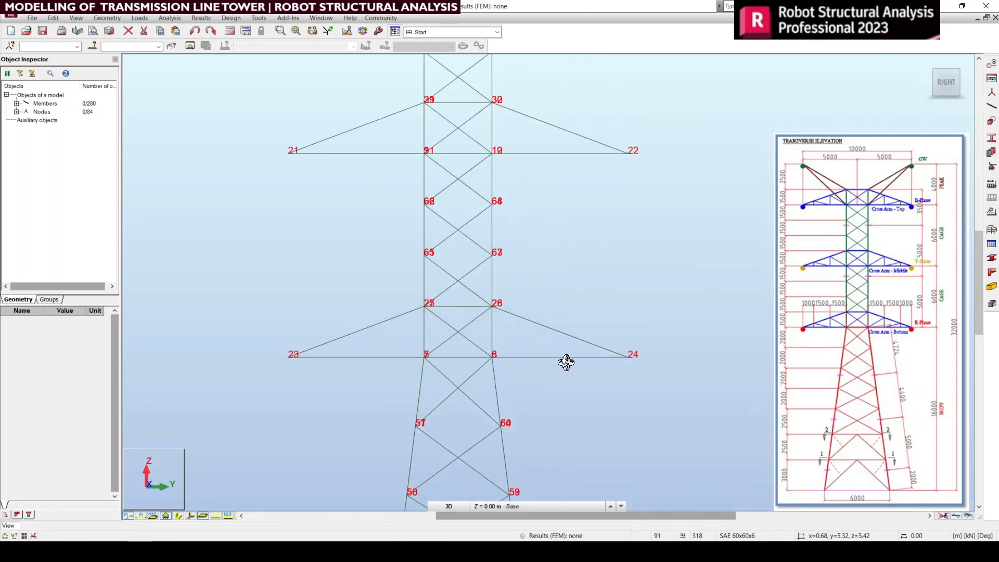
pyautogui.rightClick(559, 242)
pyautogui.click(566, 250)
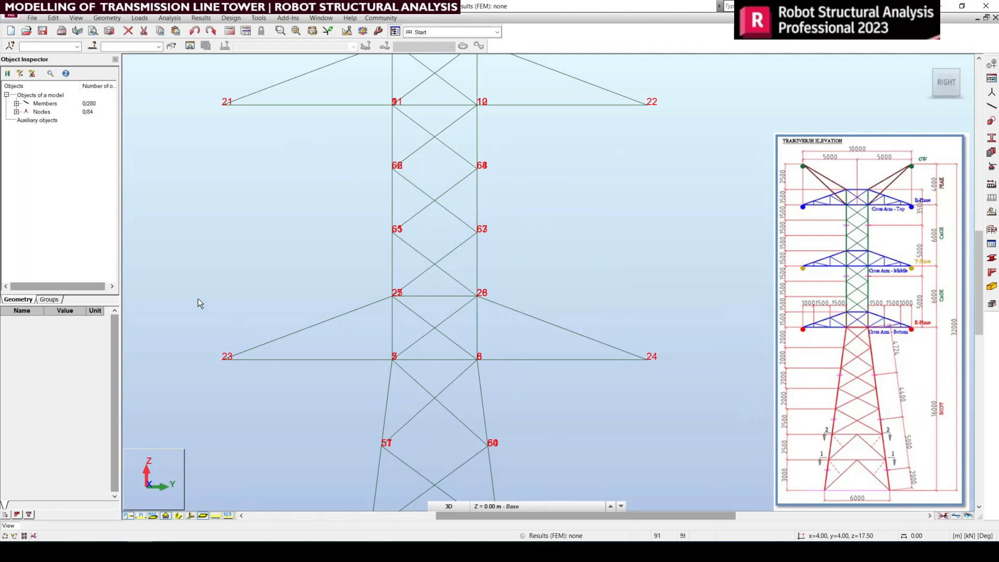
# Step: Select all members and nodes of the bottom cross arm and open them for editing in a new window
pyautogui.moveTo(198, 298); pyautogui.dragTo(724, 388)
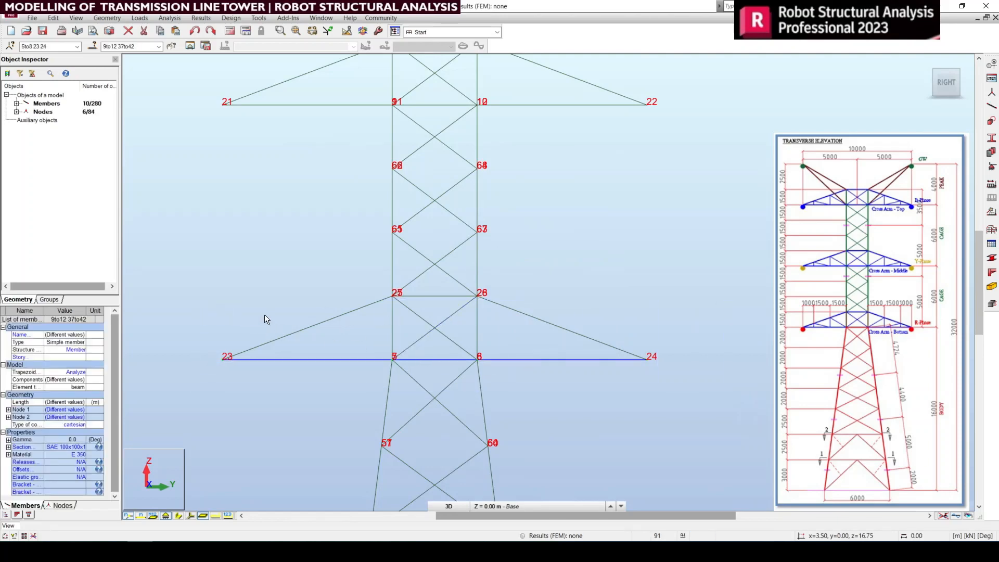
pyautogui.moveTo(193, 301); pyautogui.dragTo(758, 386)
pyautogui.moveTo(208, 291); pyautogui.dragTo(729, 388)
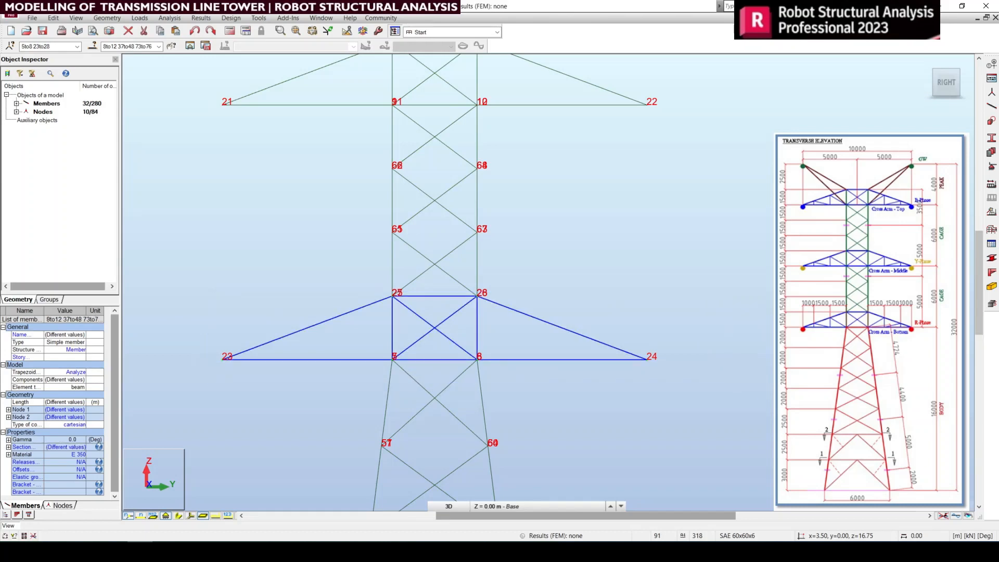
pyautogui.click(190, 47)
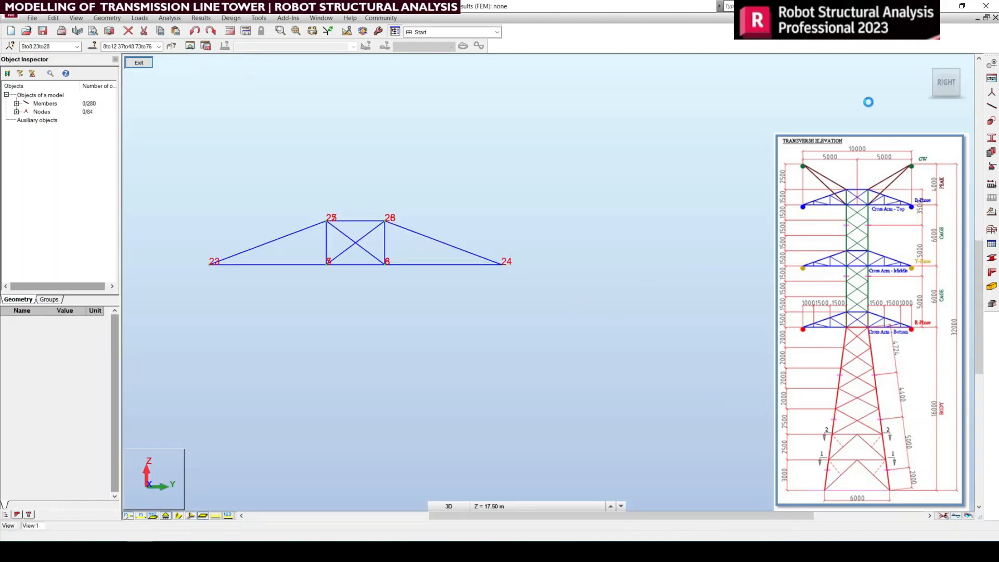
# Step: View the isolated cross arm in 3D and from the right, and check the members running to tip node 23
pyautogui.keyDown('shift'); pyautogui.moveTo(685, 231); pyautogui.dragTo(651, 284, button='middle'); pyautogui.keyUp('shift')
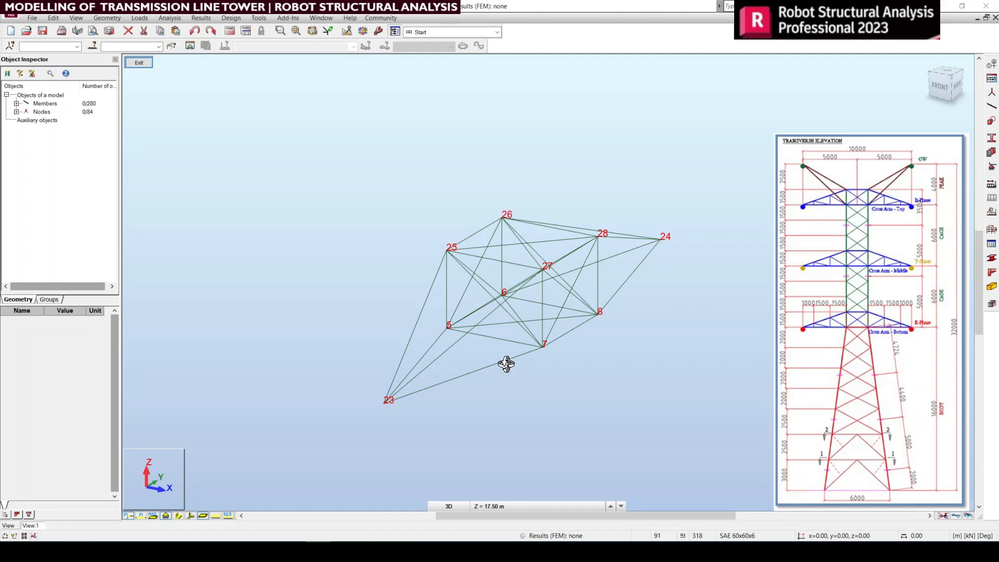
pyautogui.click(955, 93)
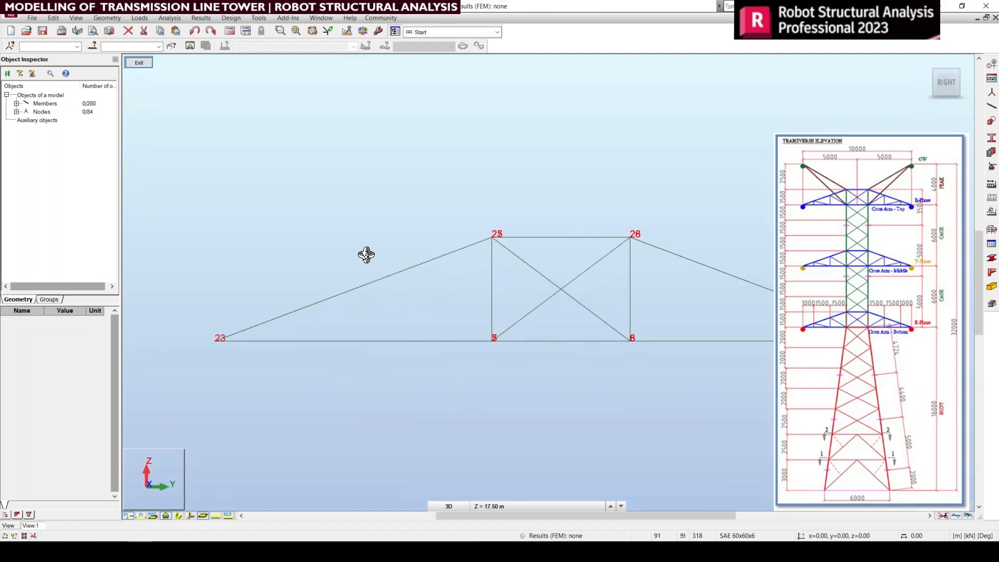
pyautogui.rightClick(359, 216)
pyautogui.click(345, 226)
pyautogui.moveTo(428, 397); pyautogui.dragTo(308, 237)
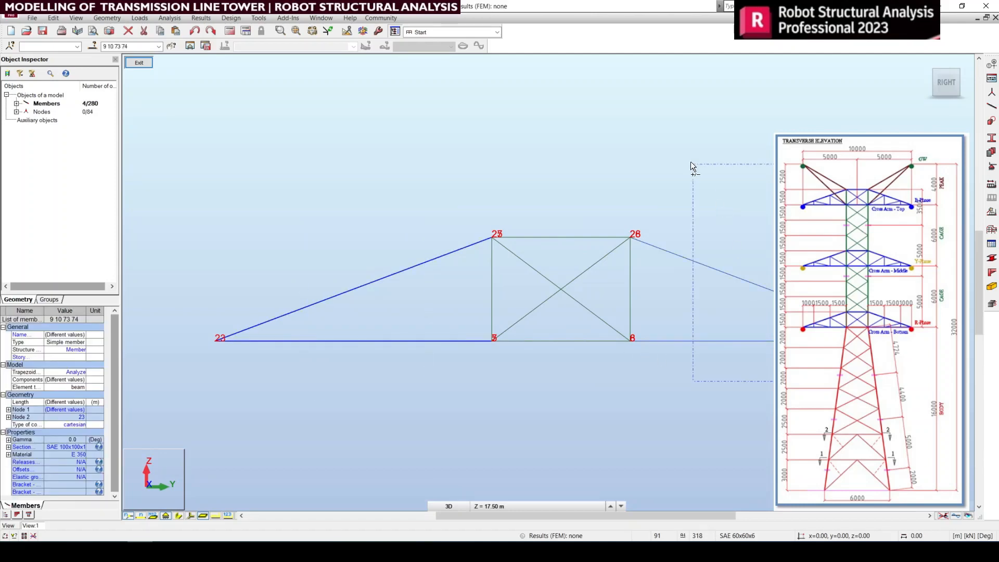
pyautogui.keyDown('ctrl'); pyautogui.moveTo(691, 162); pyautogui.dragTo(691, 162); pyautogui.keyUp('ctrl')
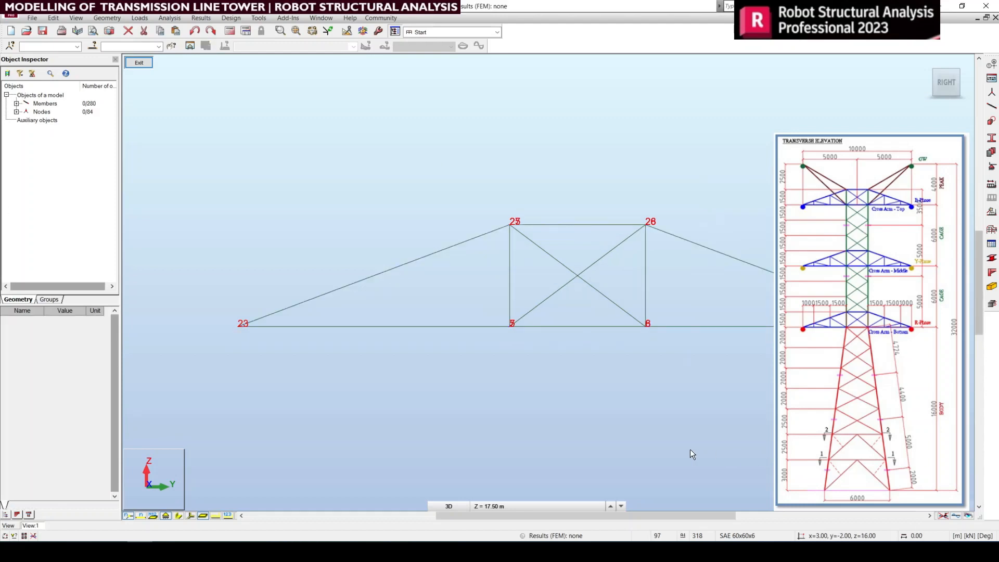
pyautogui.moveTo(427, 369); pyautogui.dragTo(441, 384, button='middle')
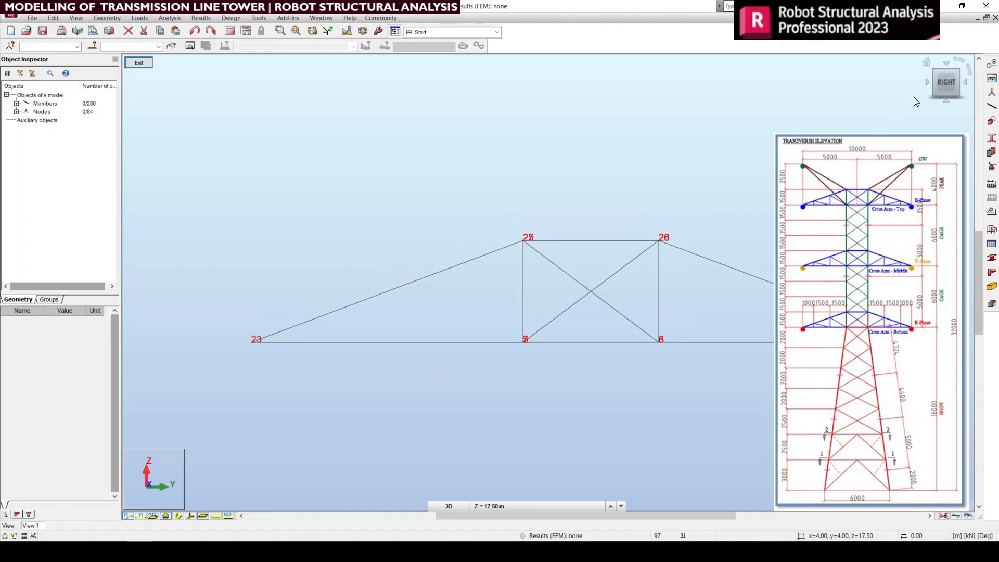
# Step: Check the start and end nodes of the members meeting at tip node 23 in the default 3D view
pyautogui.click(921, 61)
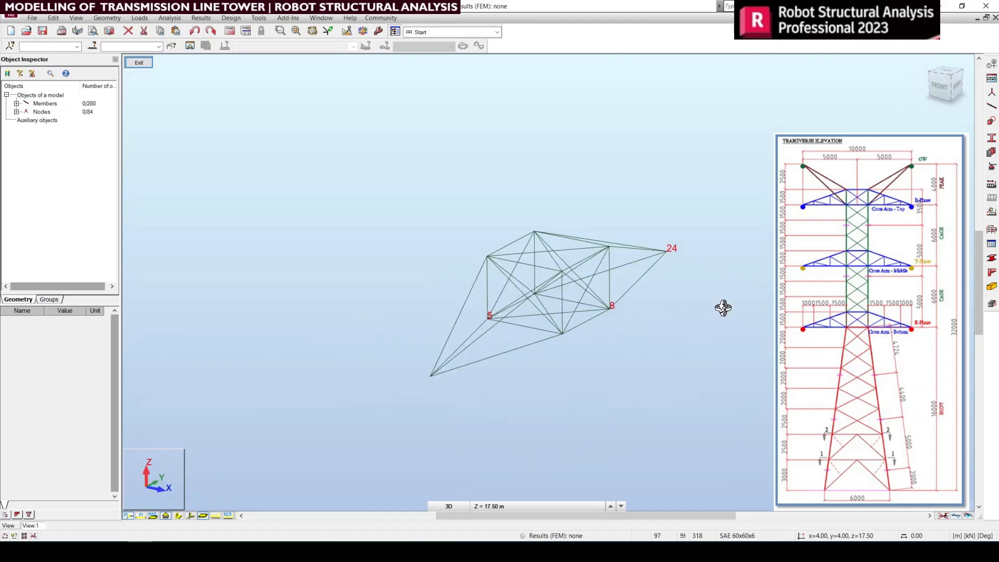
pyautogui.rightClick(765, 220)
pyautogui.click(539, 374)
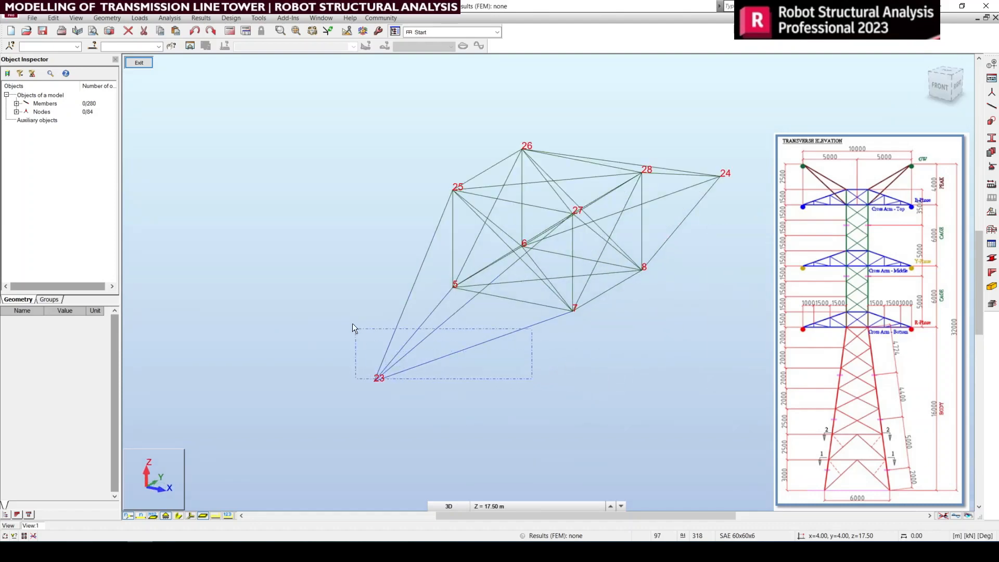
pyautogui.moveTo(353, 324); pyautogui.dragTo(352, 325)
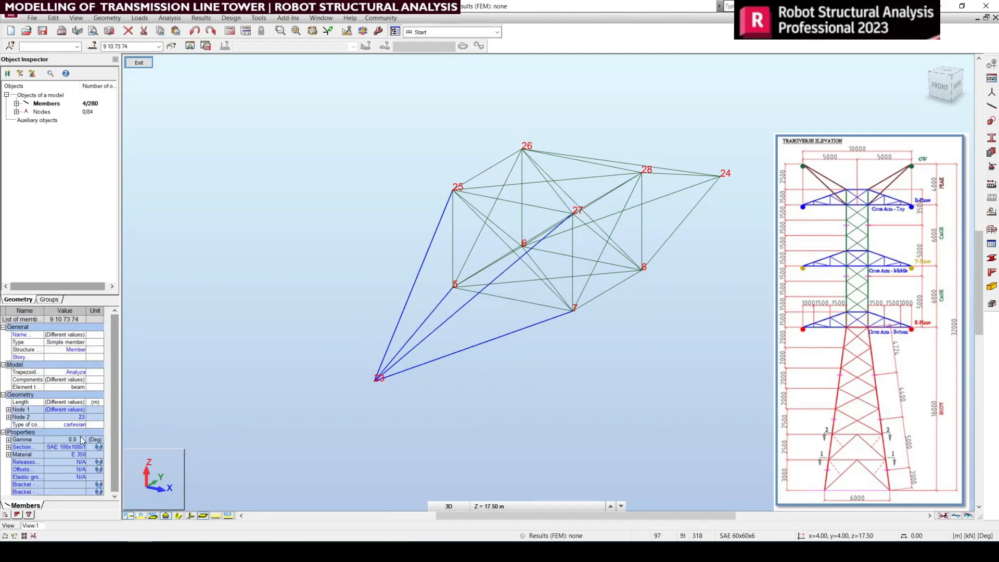
pyautogui.moveTo(464, 429); pyautogui.dragTo(348, 330)
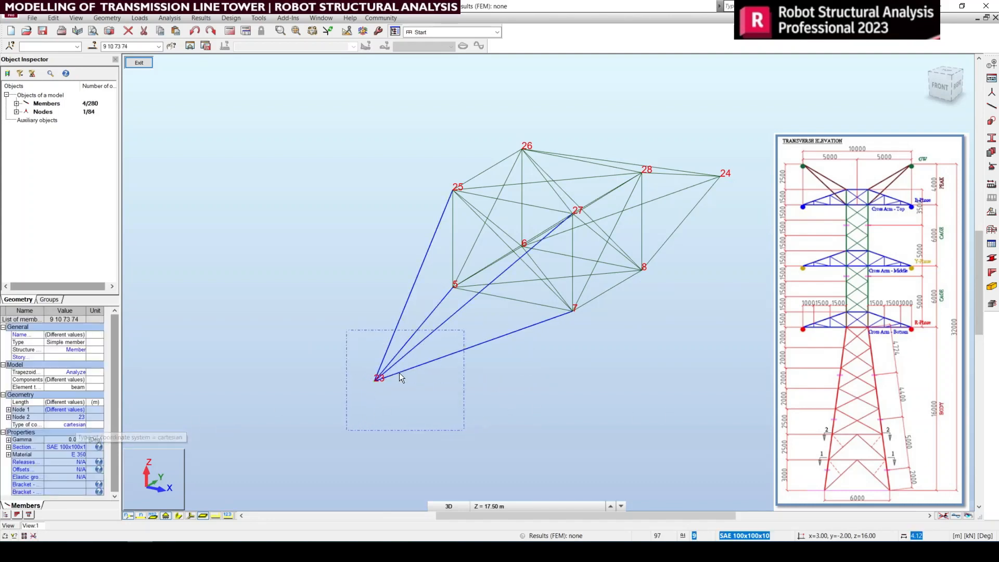
pyautogui.click(81, 417)
pyautogui.click(345, 456)
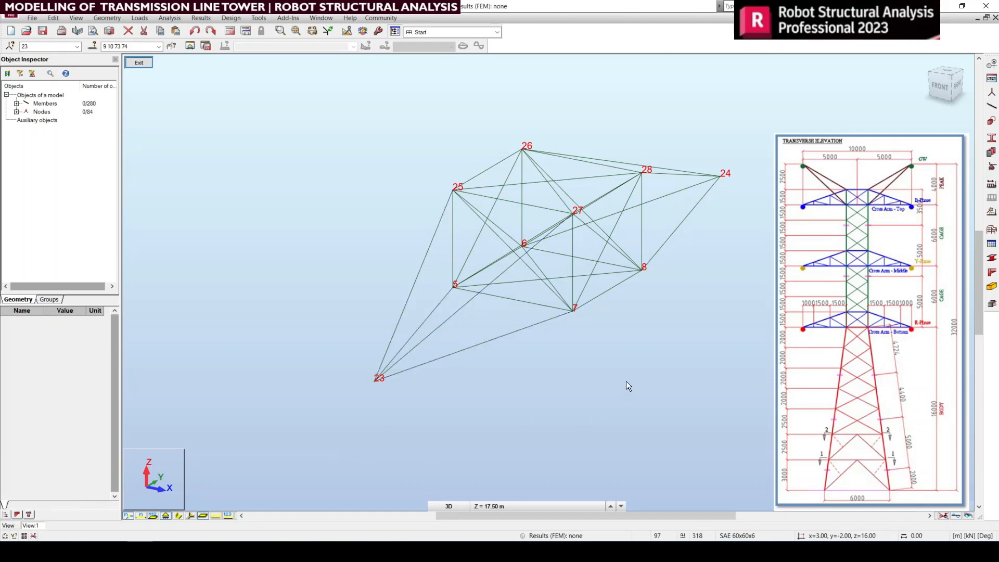
# Step: Check the members and node data at the opposite tip node 24 in right view, and clear the selection
pyautogui.moveTo(626, 381); pyautogui.dragTo(492, 442, button='middle')
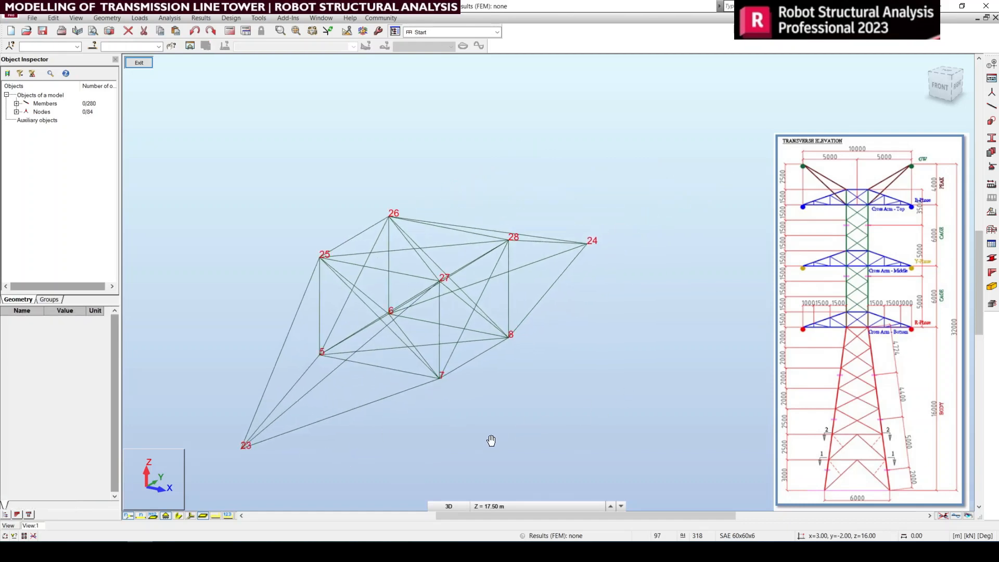
pyautogui.click(956, 91)
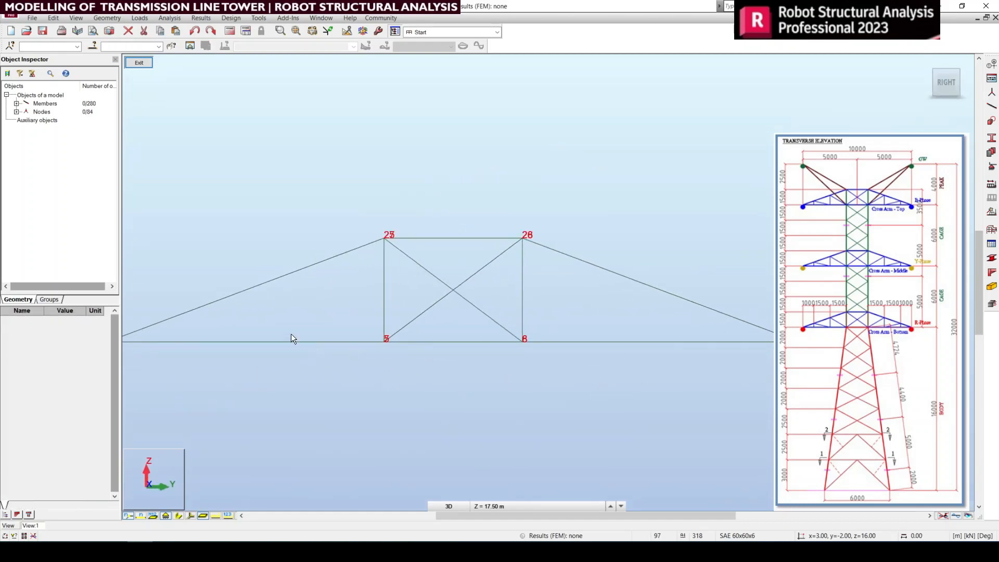
pyautogui.moveTo(473, 358); pyautogui.dragTo(512, 359, button='middle')
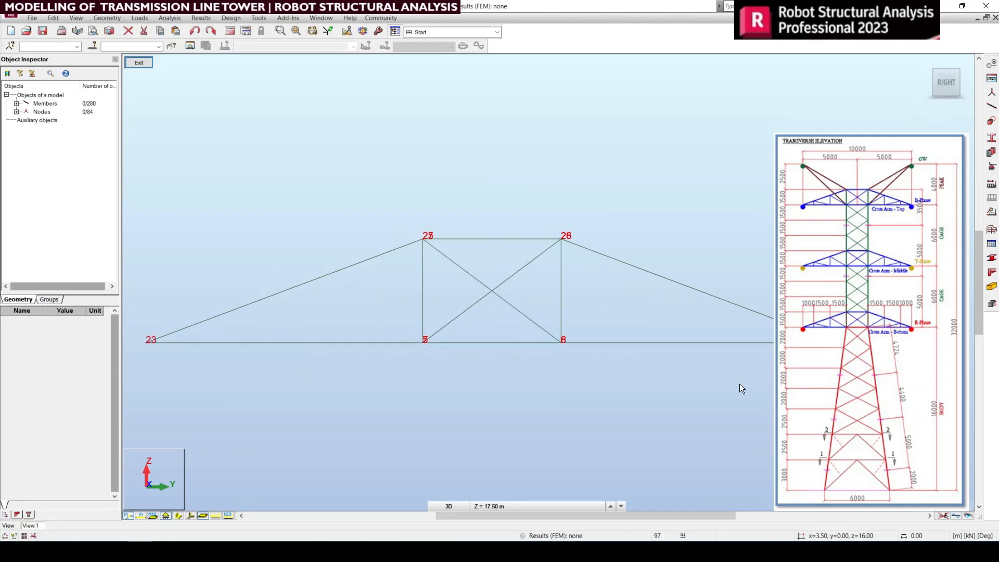
pyautogui.moveTo(738, 311); pyautogui.dragTo(727, 337)
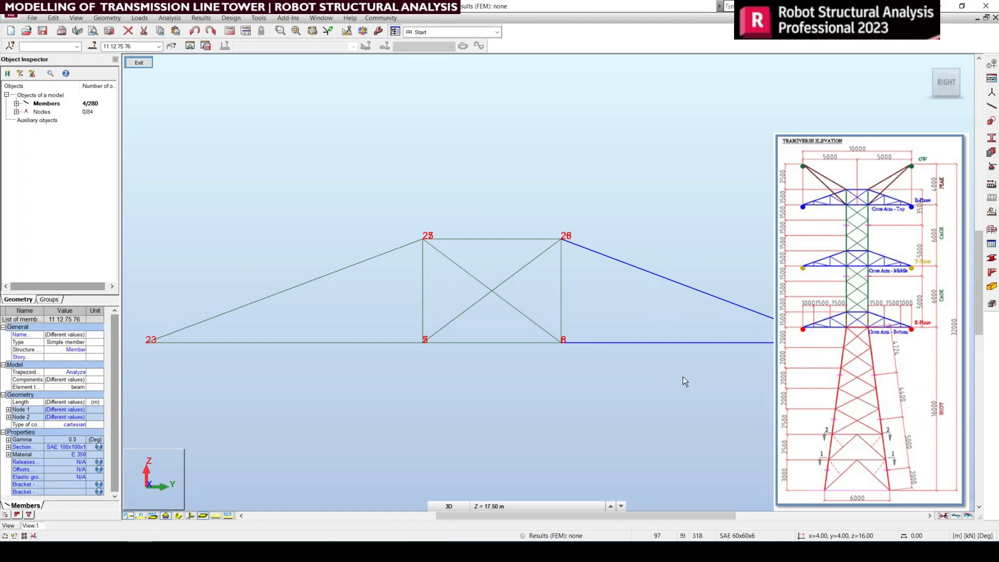
pyautogui.moveTo(778, 346); pyautogui.dragTo(687, 230)
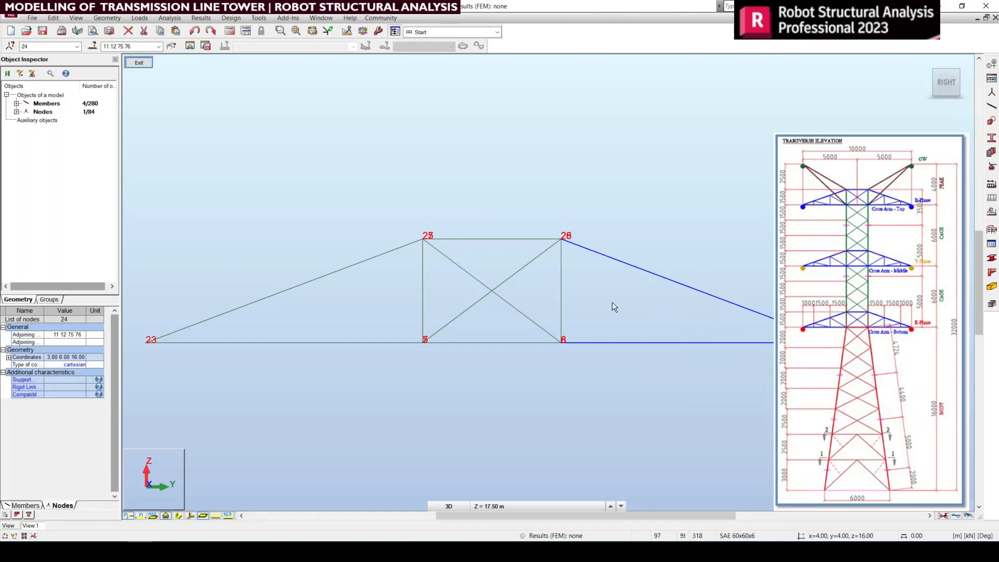
pyautogui.click(701, 418)
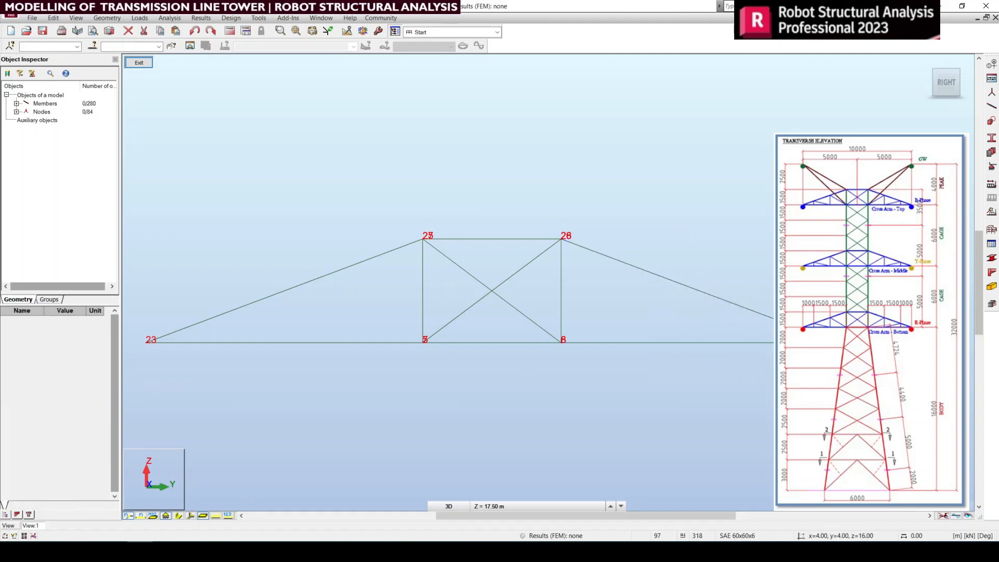
# Step: Examine the node numbering of the members at tip node 24 in 3D view, including lower member 11
pyautogui.moveTo(663, 232); pyautogui.dragTo(661, 229)
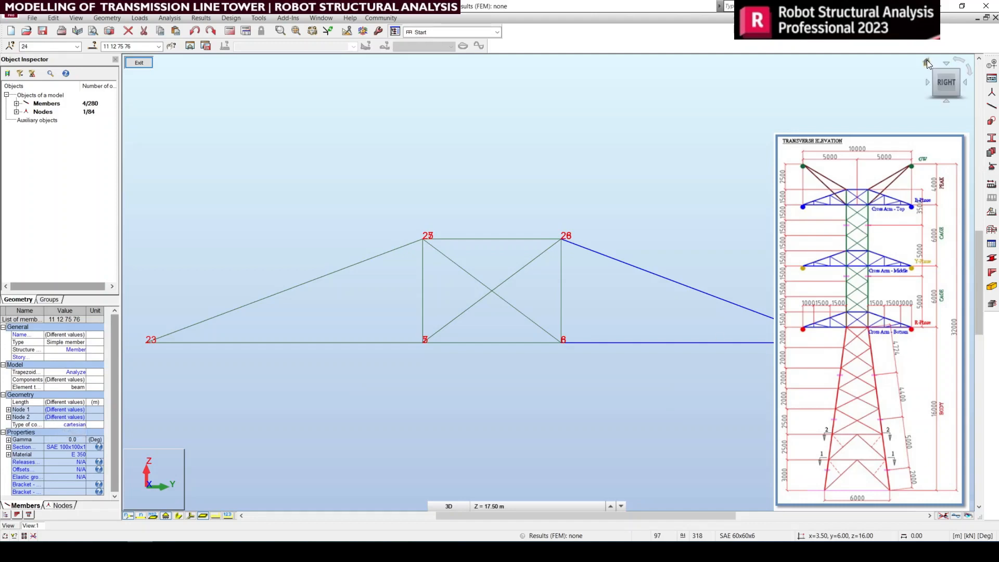
pyautogui.click(927, 62)
pyautogui.scroll(5, 676, 209)
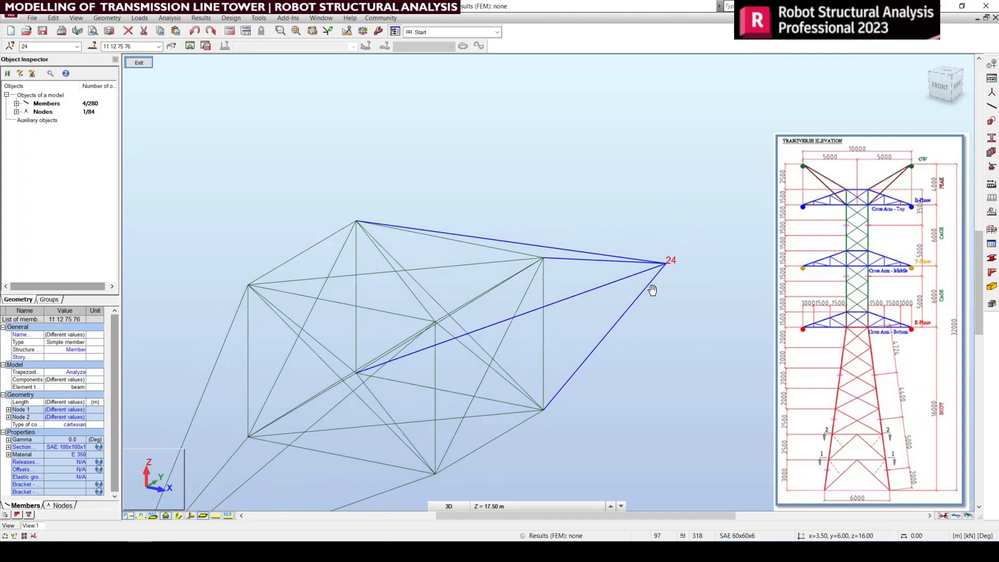
pyautogui.scroll(2, 676, 281)
pyautogui.rightClick(743, 265)
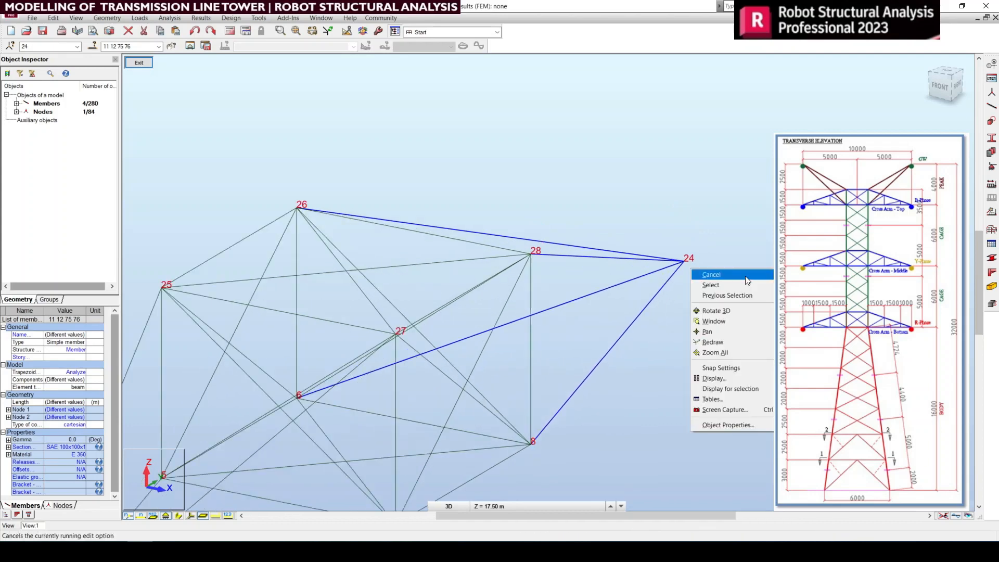
pyautogui.click(711, 274)
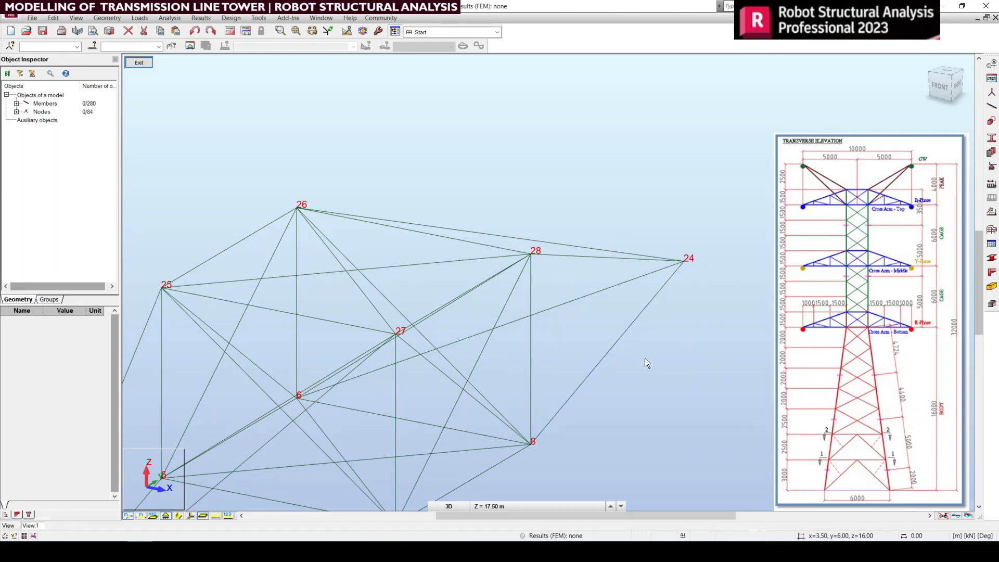
pyautogui.moveTo(646, 358); pyautogui.dragTo(597, 314)
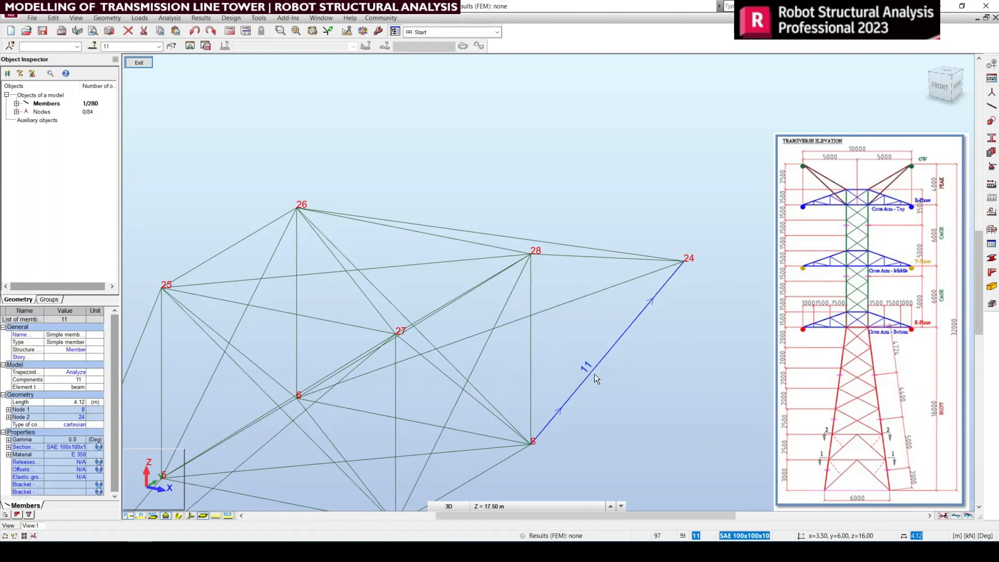
pyautogui.click(554, 282)
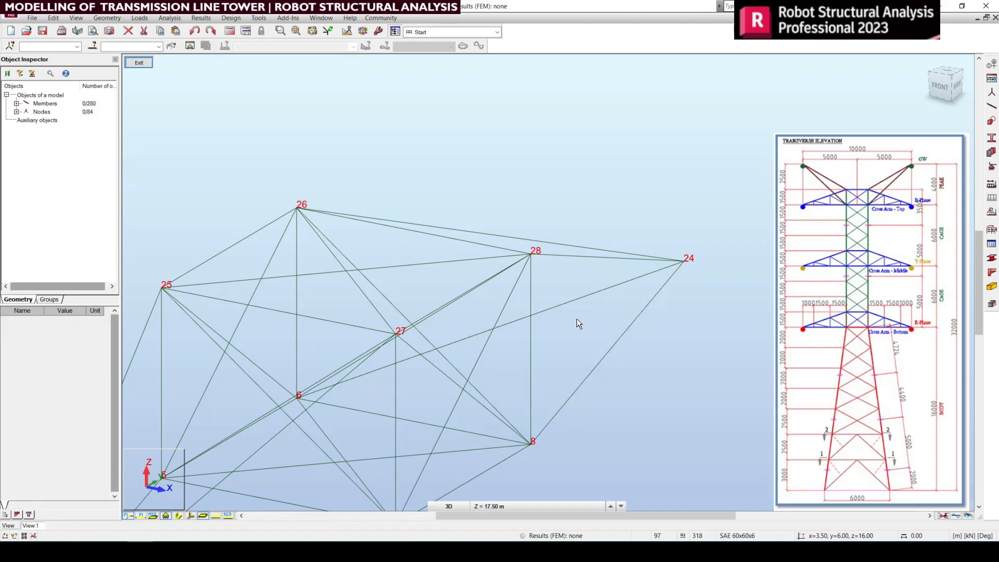
# Step: Set member 12's Node 1 to 6 and Node 2 to 24, and check the lower and upper member pairs ending at node 24
pyautogui.click(551, 292)
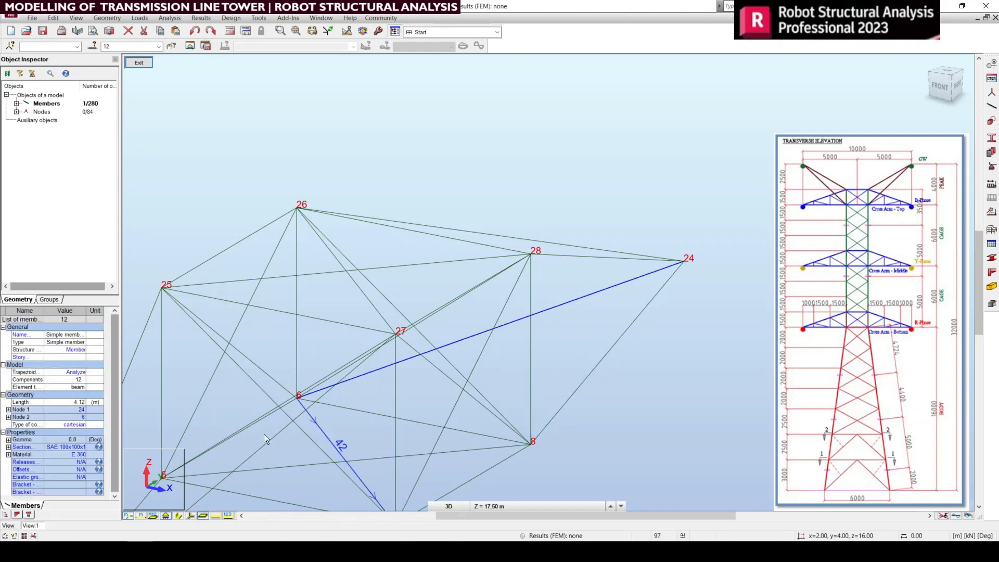
pyautogui.click(78, 410)
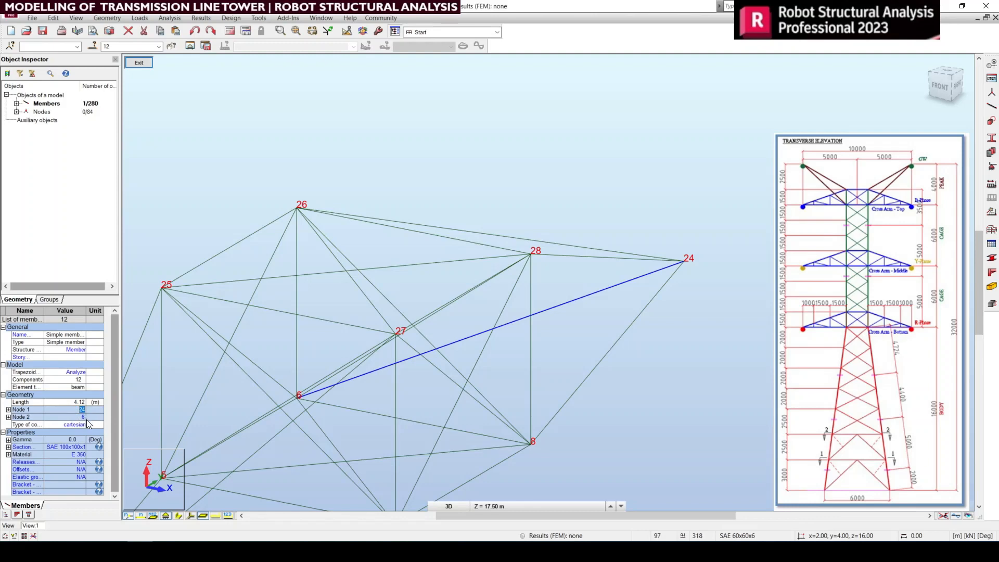
pyautogui.write('6')
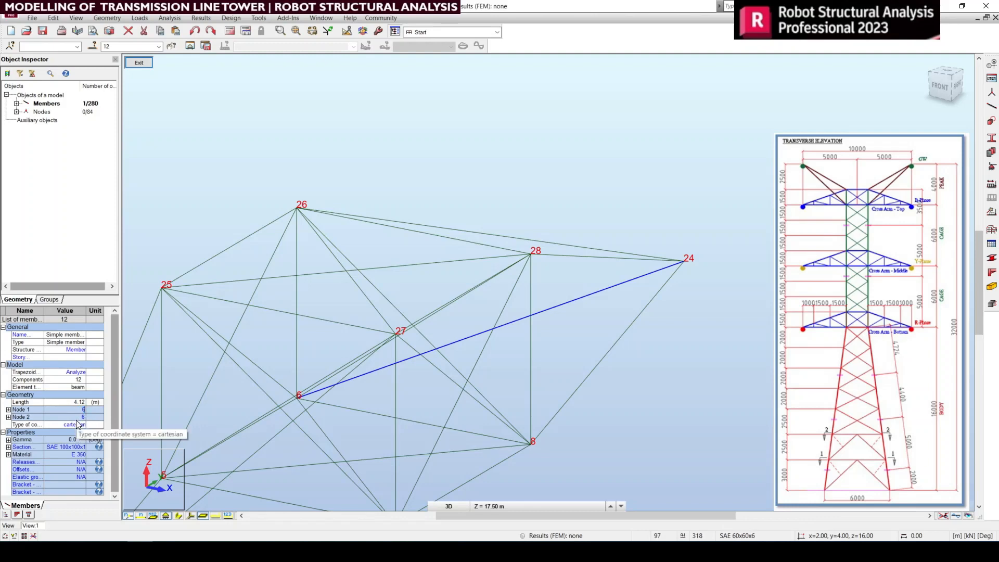
pyautogui.click(78, 417)
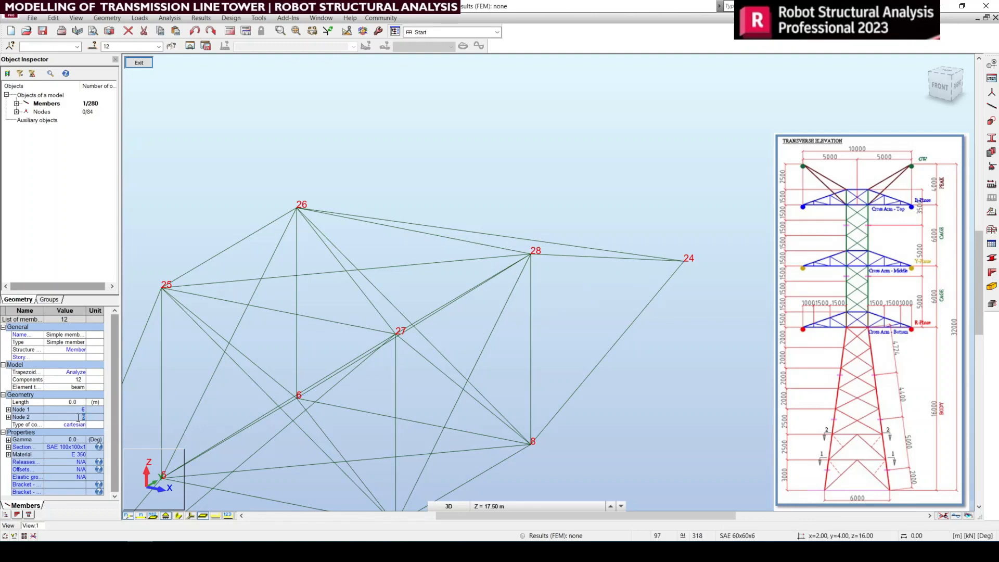
pyautogui.write('24')
pyautogui.press('Return')
pyautogui.moveTo(658, 360); pyautogui.dragTo(597, 289)
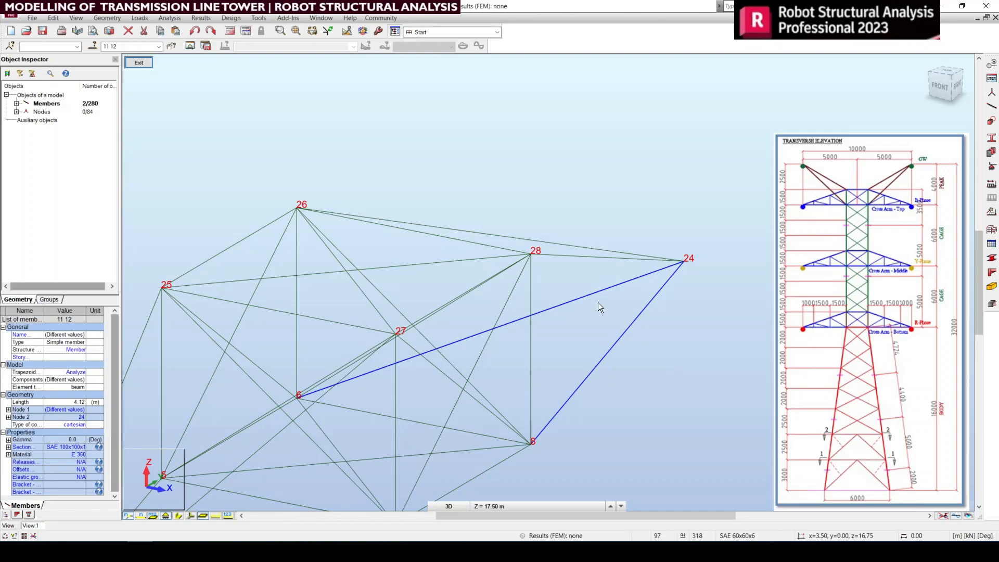
pyautogui.moveTo(588, 269); pyautogui.dragTo(565, 217)
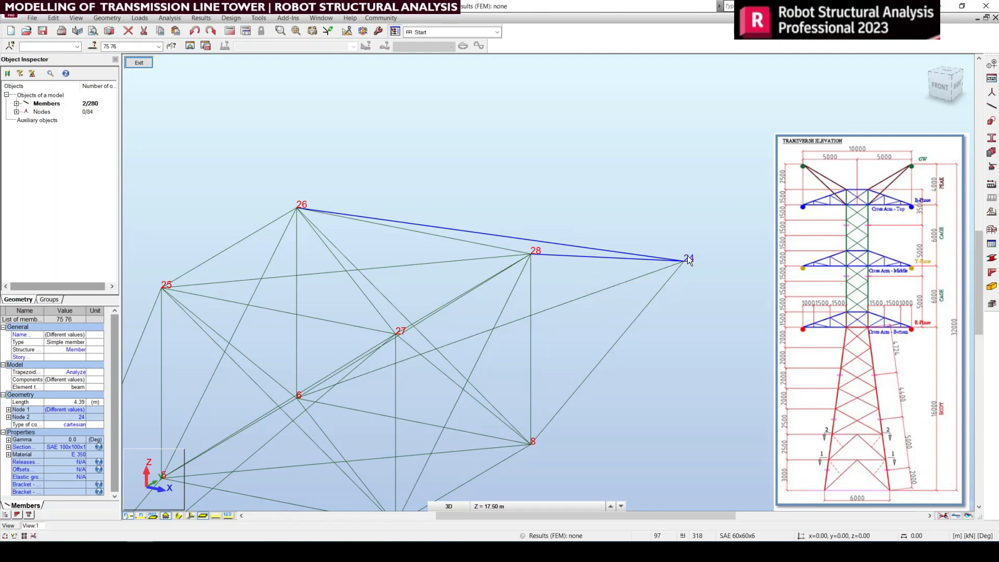
# Step: View the isolated cross arm from the front, right and back, and return it to right view with orbiting ended
pyautogui.click(953, 83)
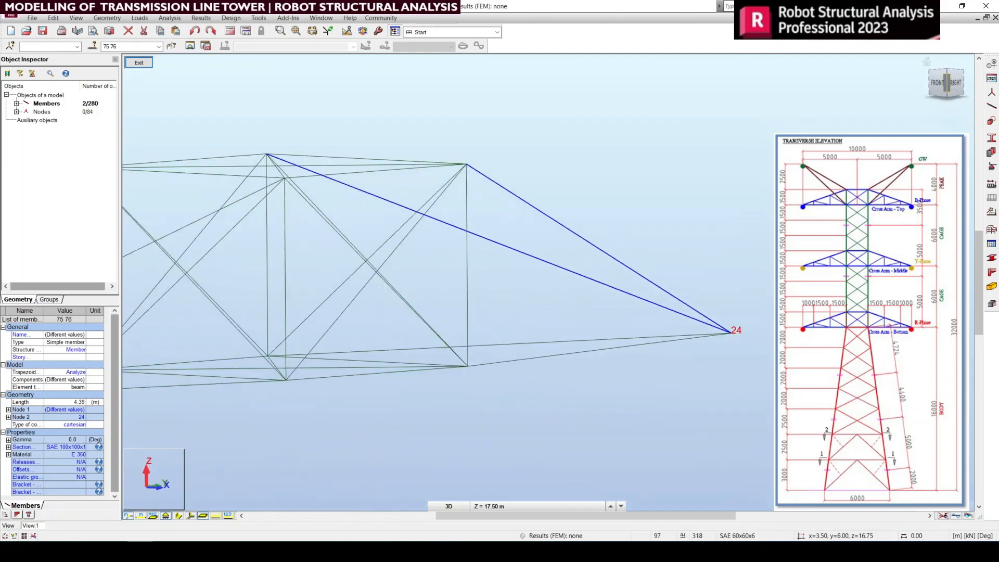
pyautogui.click(960, 82)
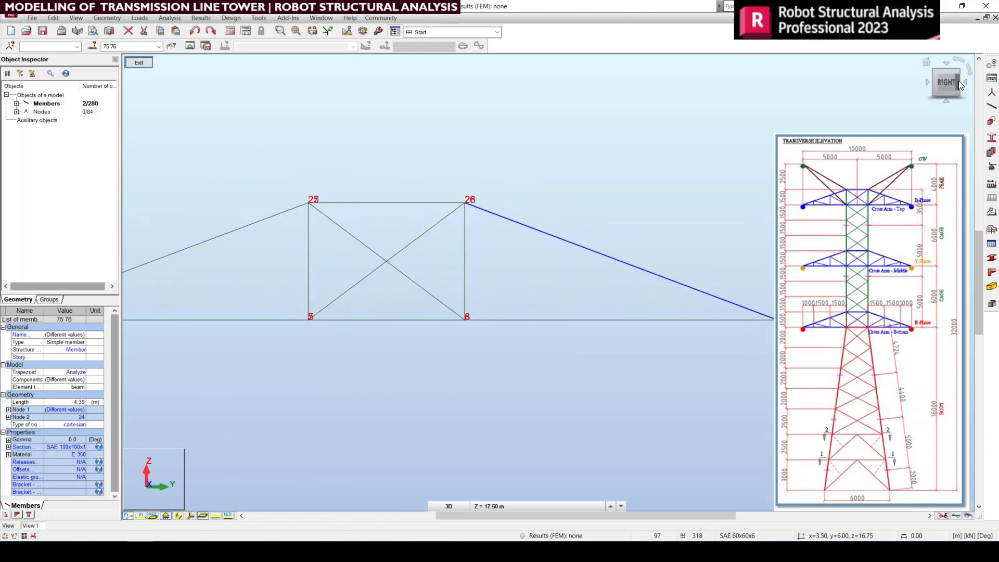
pyautogui.click(959, 83)
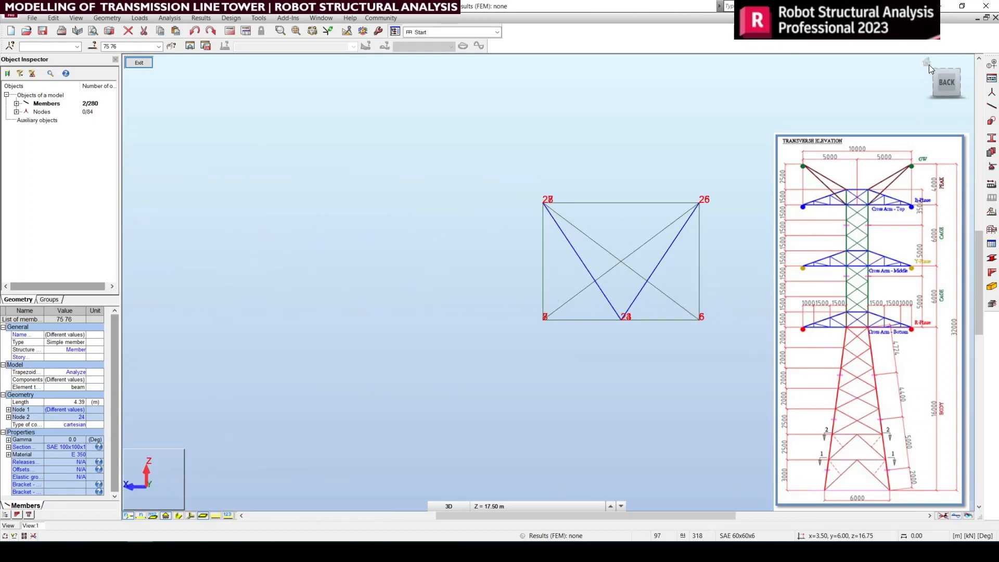
pyautogui.click(927, 63)
pyautogui.click(956, 86)
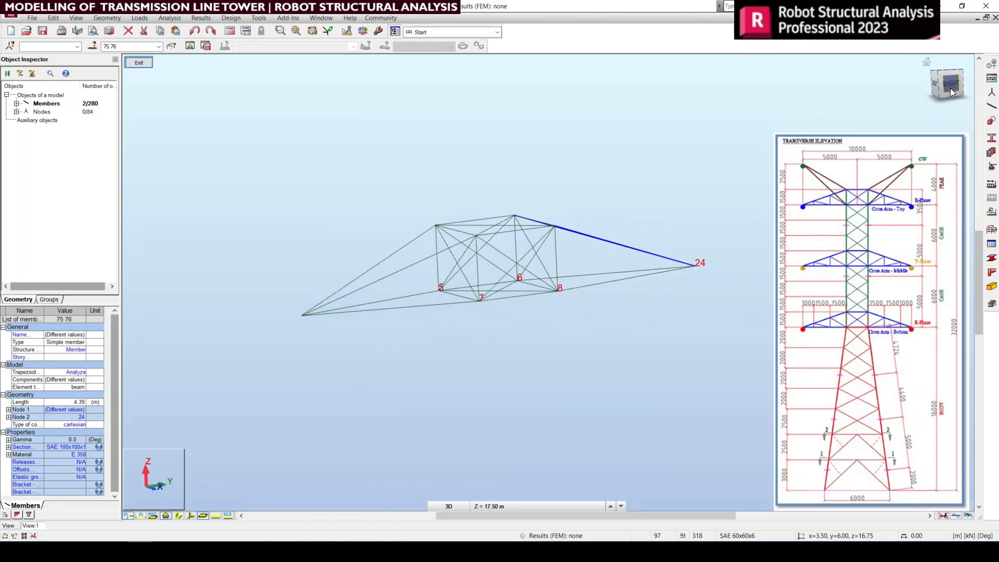
pyautogui.rightClick(620, 327)
pyautogui.click(619, 330)
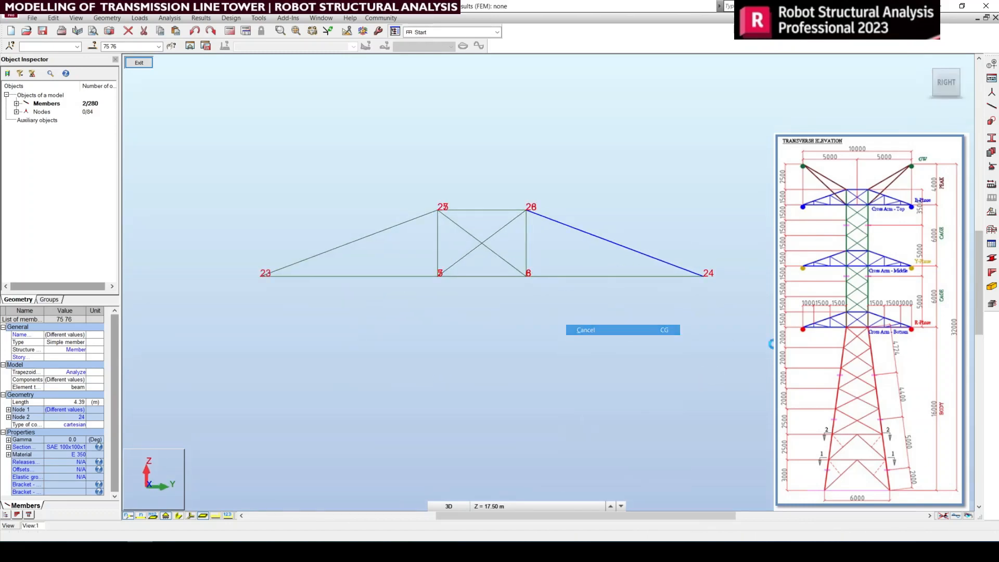
# Step: Divide the eight sloping and lower chord members on both sides of the cross arm at 1.5 m, generating nodes without member division
pyautogui.moveTo(600, 178); pyautogui.dragTo(599, 178)
pyautogui.keyDown('ctrl'); pyautogui.moveTo(411, 323); pyautogui.dragTo(334, 164); pyautogui.keyUp('ctrl')
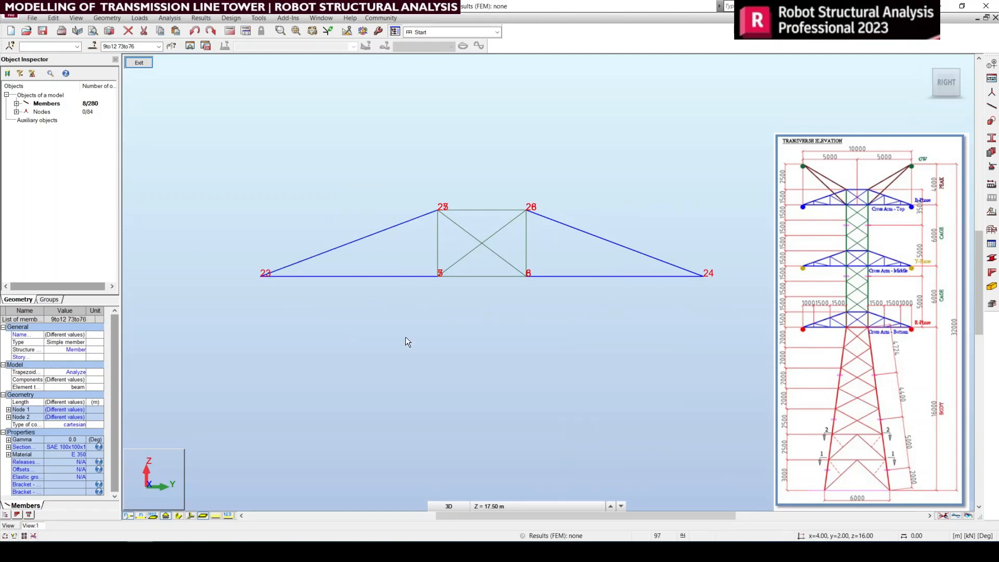
pyautogui.click(53, 18)
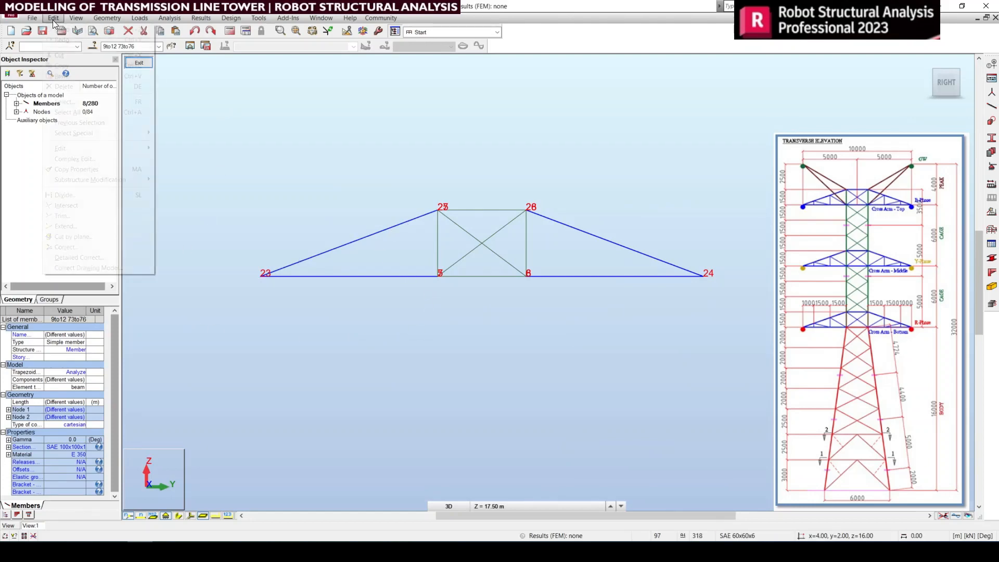
pyautogui.click(73, 194)
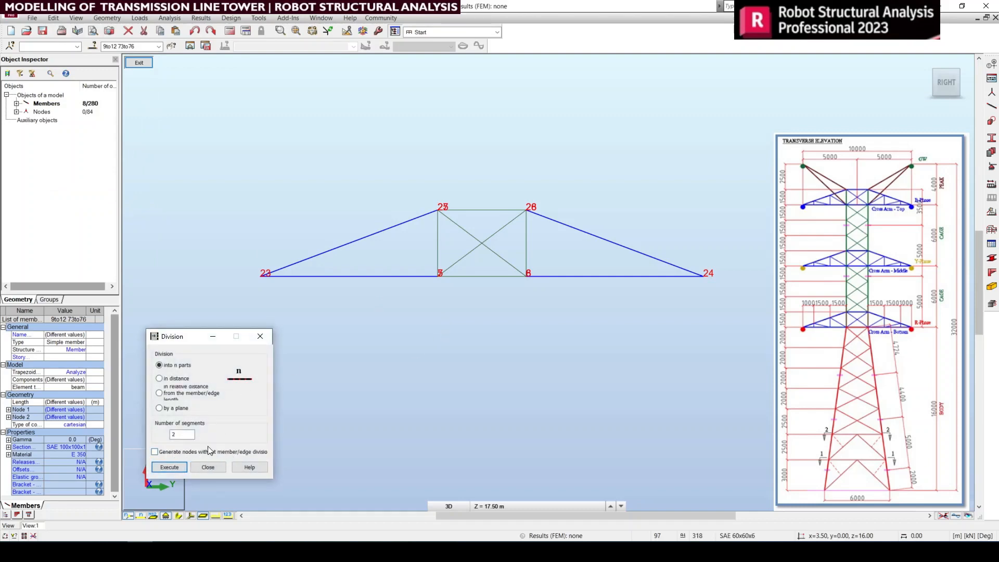
pyautogui.click(176, 379)
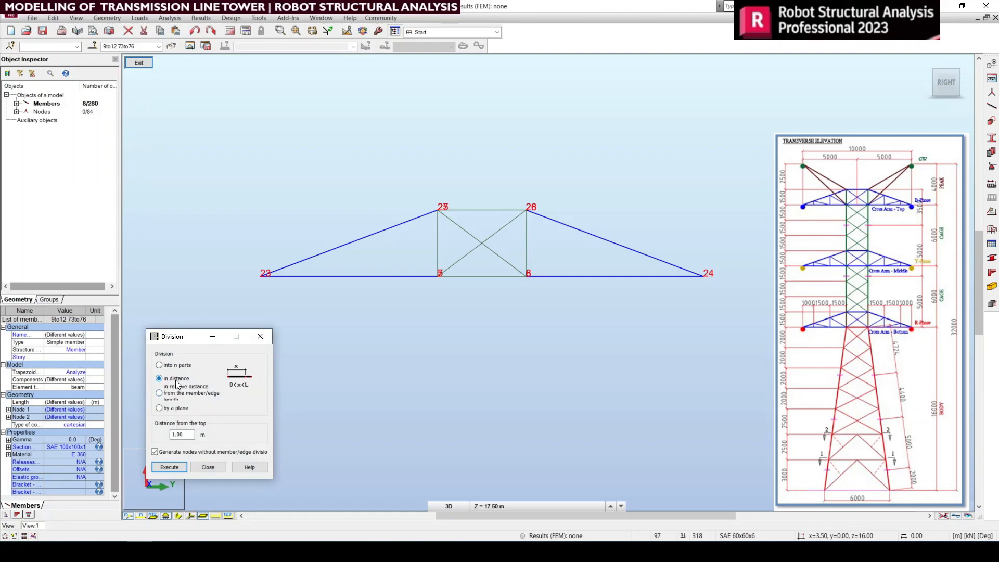
pyautogui.doubleClick(180, 435)
pyautogui.write('1.5')
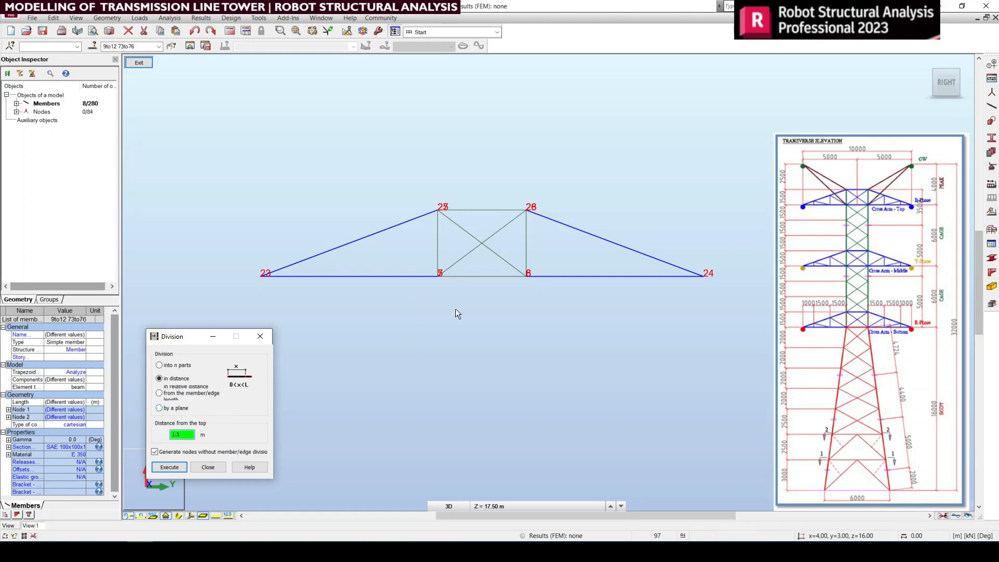
pyautogui.click(170, 467)
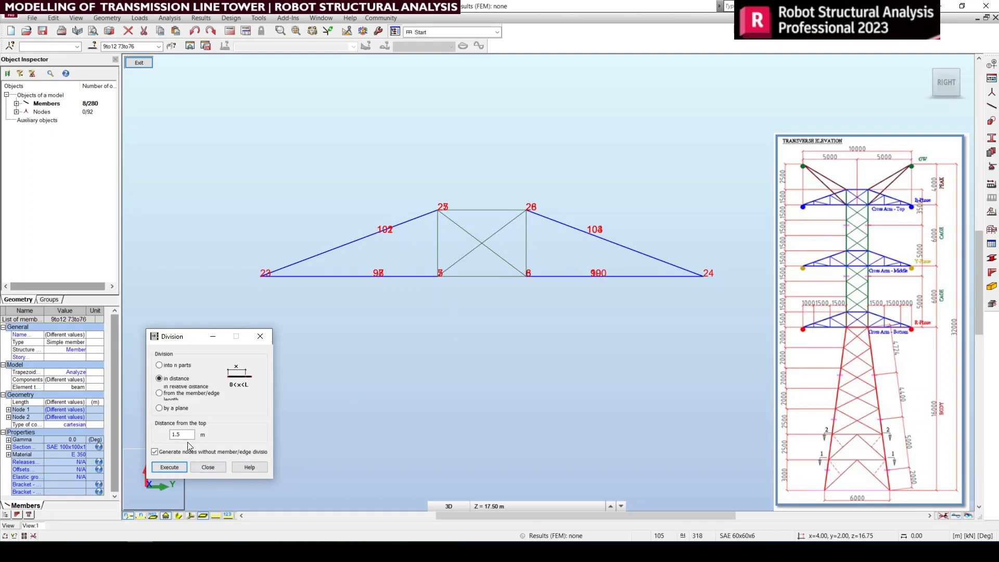
# Step: Close the division settings, check the new nodes on the lower chord near node 23, and undo the division
pyautogui.moveTo(187, 435); pyautogui.dragTo(117, 436)
pyautogui.click(157, 451)
pyautogui.moveTo(185, 436); pyautogui.dragTo(155, 435)
pyautogui.click(208, 467)
pyautogui.click(395, 291)
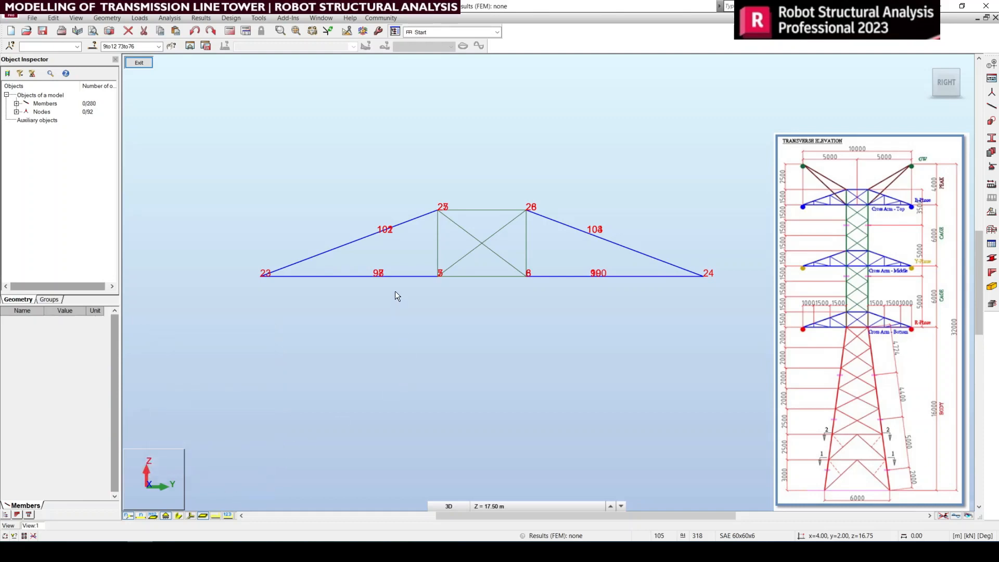
pyautogui.moveTo(359, 261); pyautogui.dragTo(400, 304)
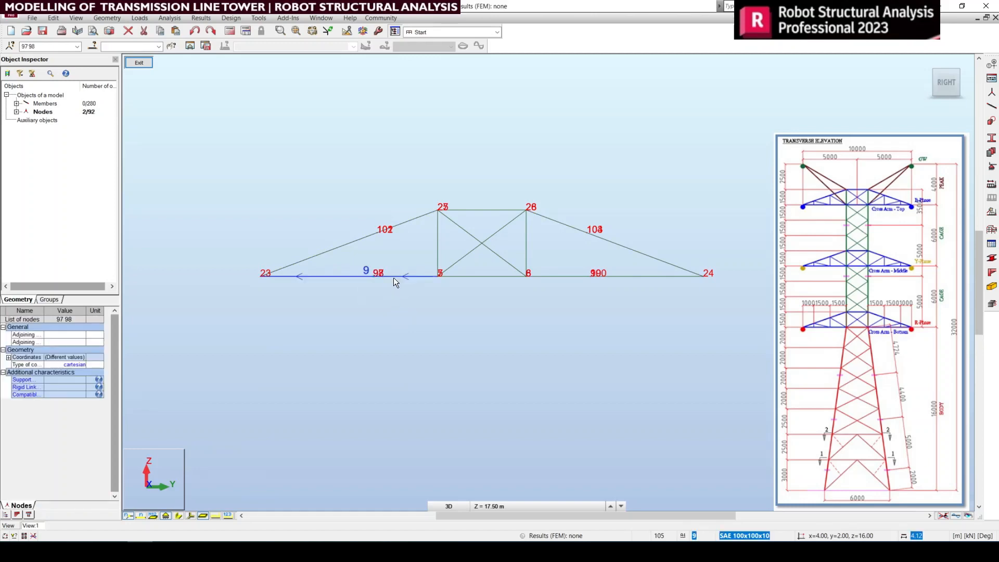
pyautogui.click(407, 305)
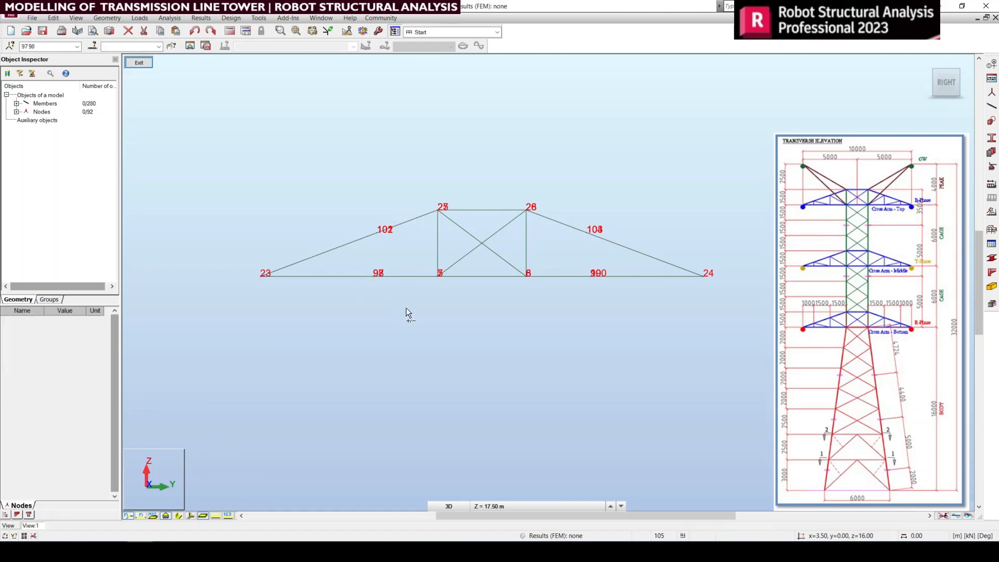
pyautogui.hotkey('ctrl', 'z')
# Step: Reselect the eight cross-arm chord members and generate nodes 1.5 m along them without dividing the members
pyautogui.moveTo(317, 189); pyautogui.dragTo(415, 286)
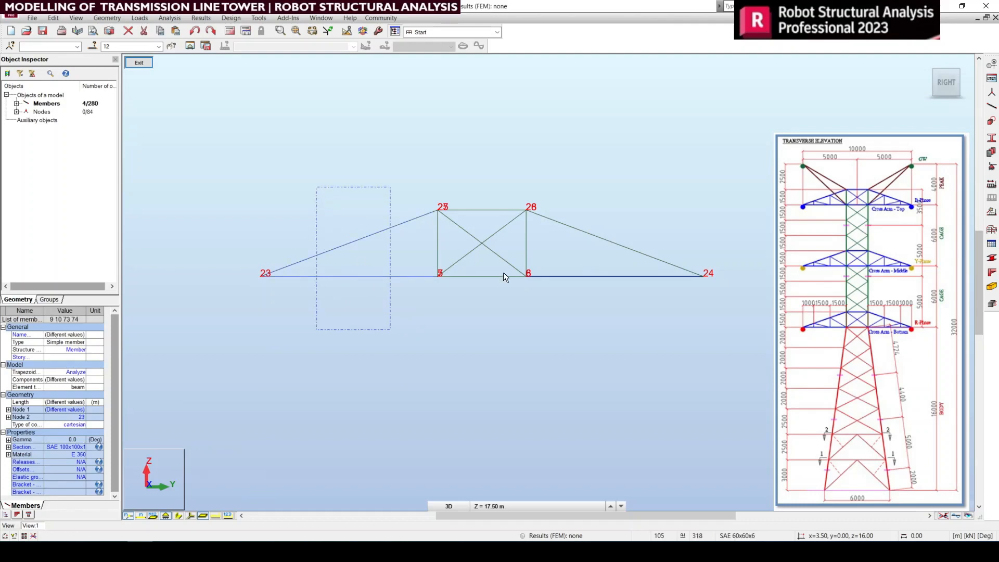
pyautogui.keyDown('ctrl'); pyautogui.moveTo(605, 203); pyautogui.dragTo(597, 226); pyautogui.keyUp('ctrl')
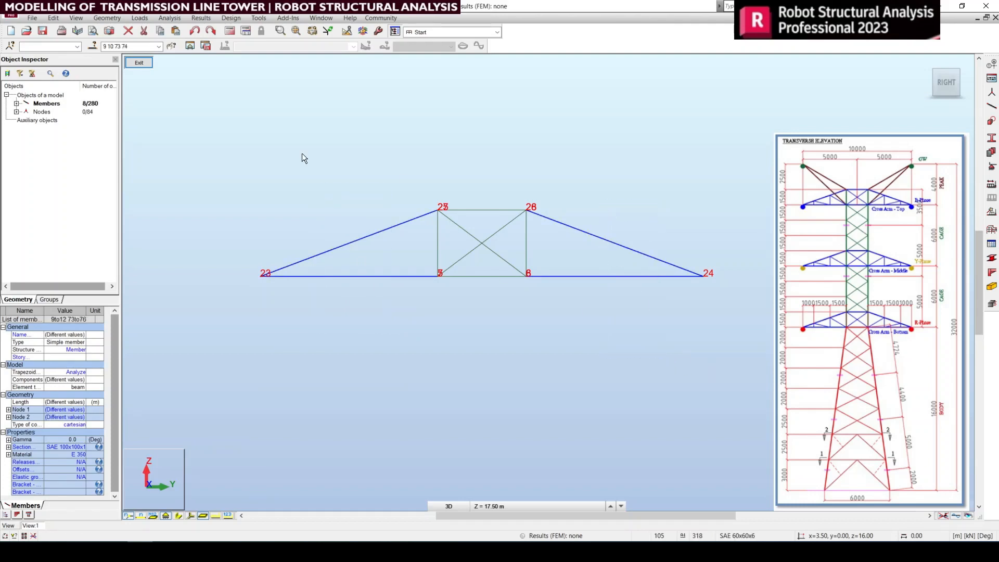
pyautogui.click(53, 17)
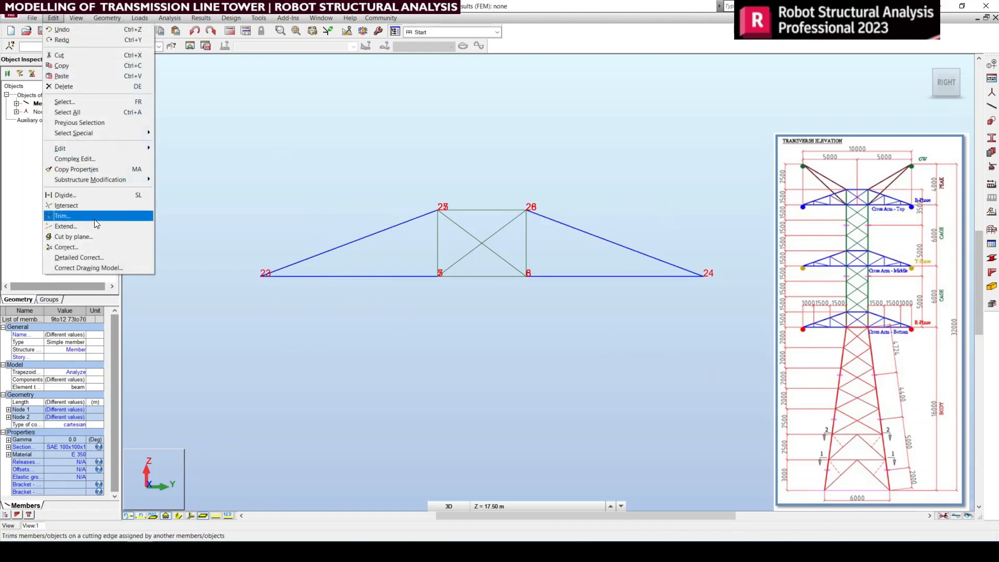
pyautogui.click(76, 196)
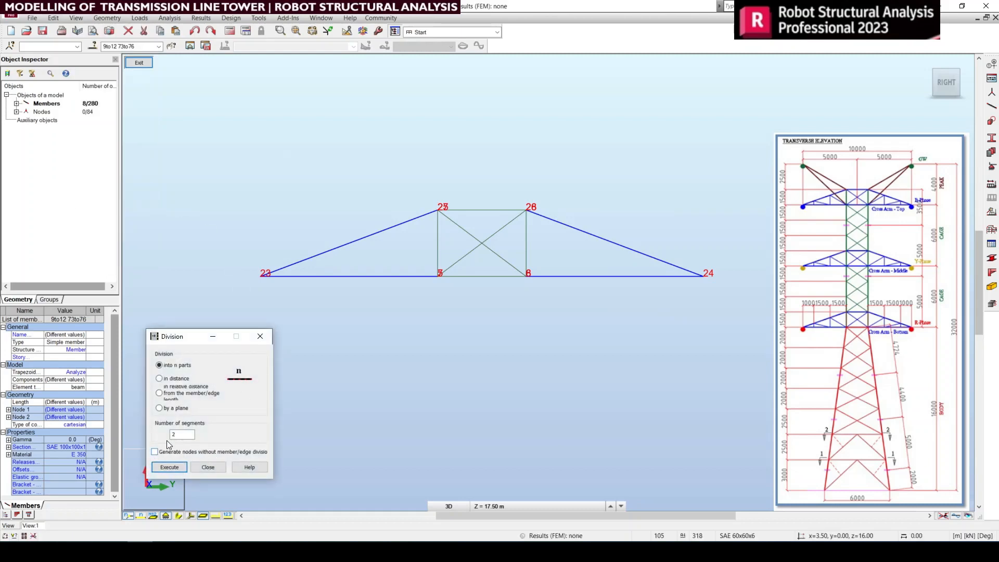
pyautogui.click(159, 378)
pyautogui.moveTo(182, 435); pyautogui.dragTo(134, 430)
pyautogui.write('1')
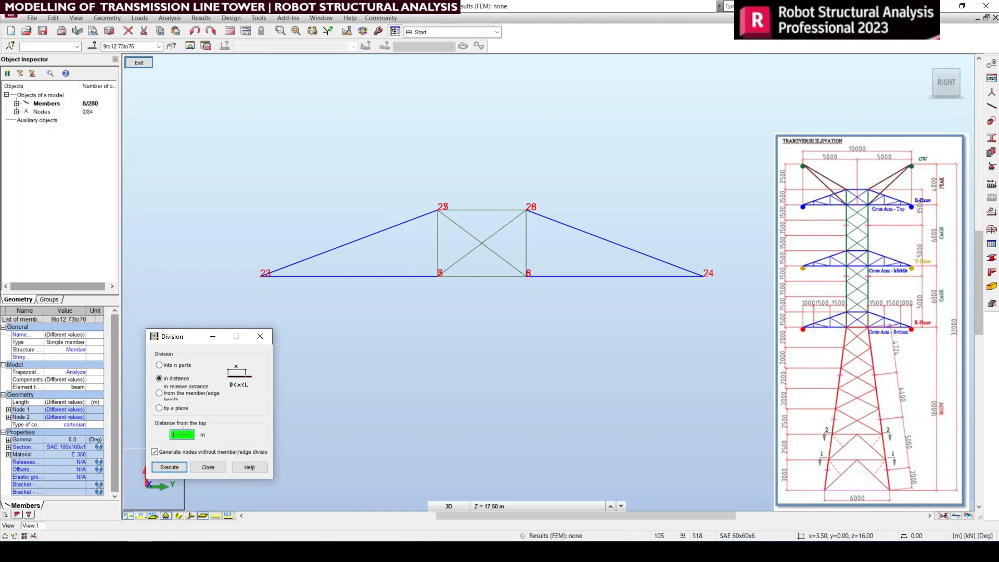
pyautogui.write('.5')
pyautogui.click(175, 467)
pyautogui.click(208, 466)
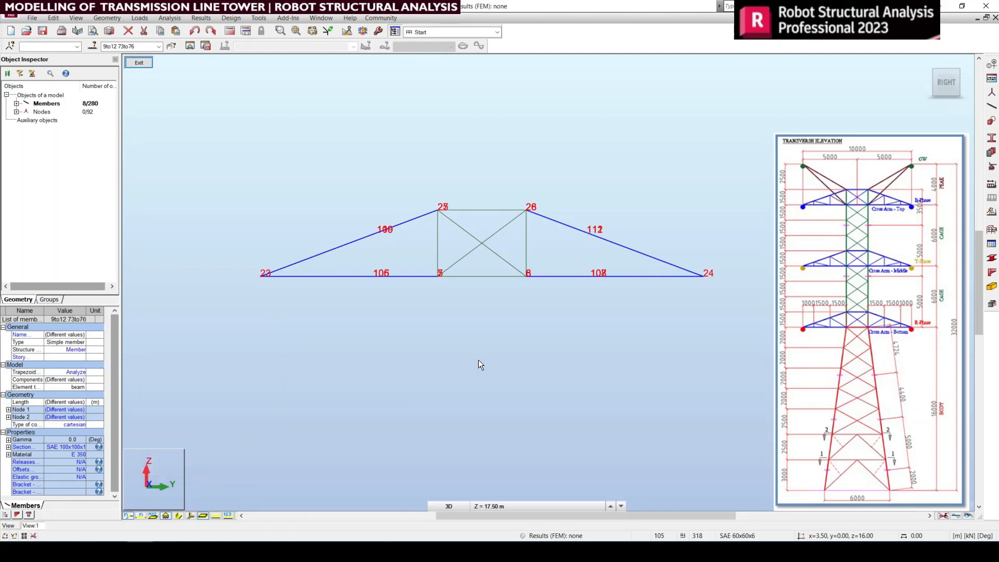
# Step: Examine the generated nodes in 3D view, check lower chord member 9 between nodes 7 and 23, and return to right view
pyautogui.click(479, 360)
pyautogui.click(381, 275)
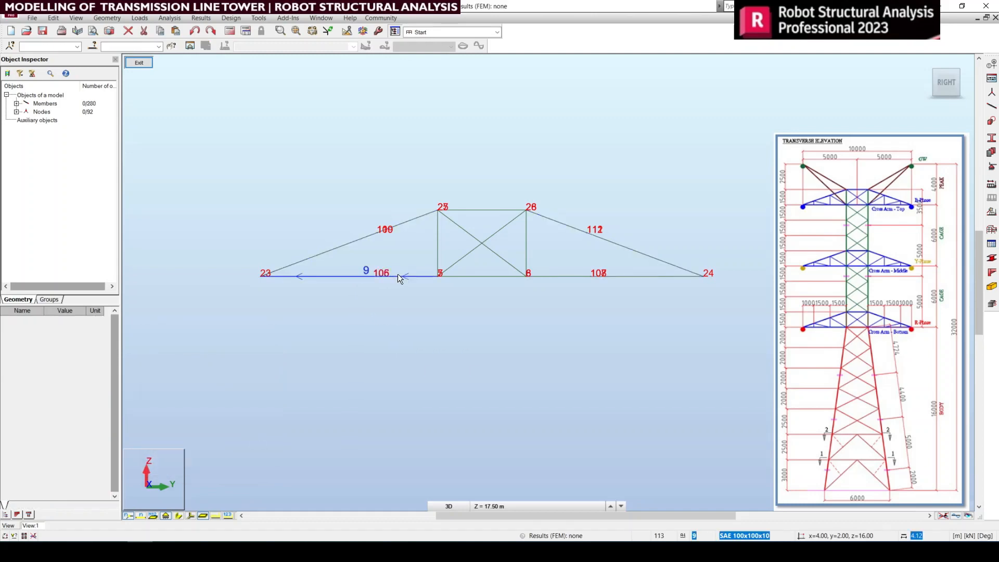
pyautogui.click(385, 305)
pyautogui.keyDown('shift'); pyautogui.moveTo(599, 312); pyautogui.dragTo(519, 375, button='middle'); pyautogui.keyUp('shift')
pyautogui.rightClick(538, 356)
pyautogui.click(539, 363)
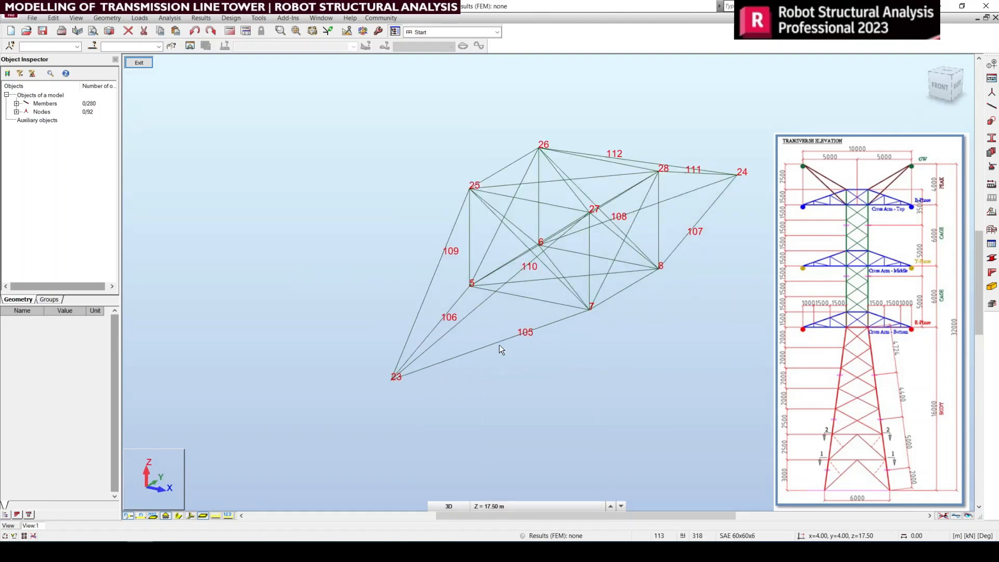
pyautogui.click(496, 340)
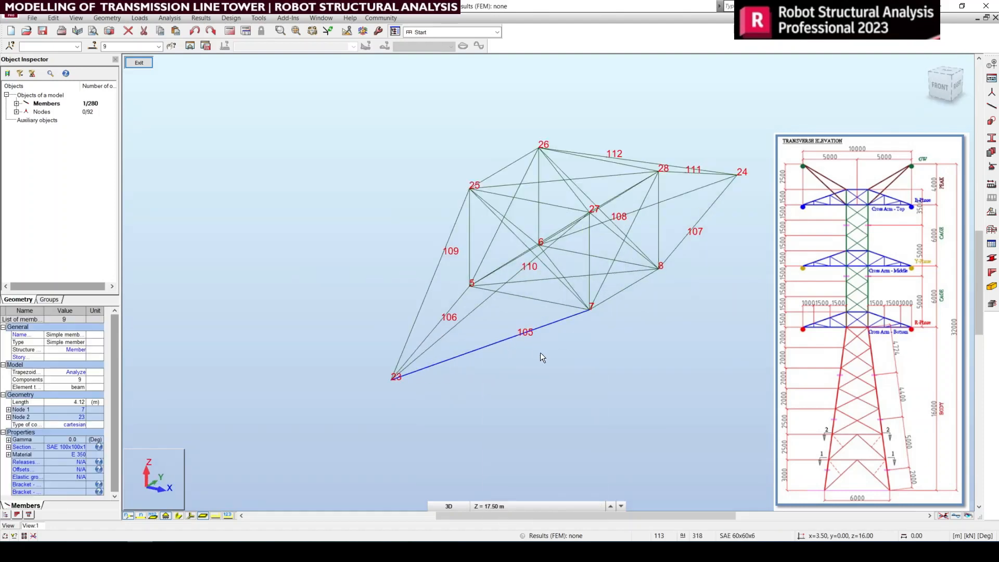
pyautogui.click(958, 87)
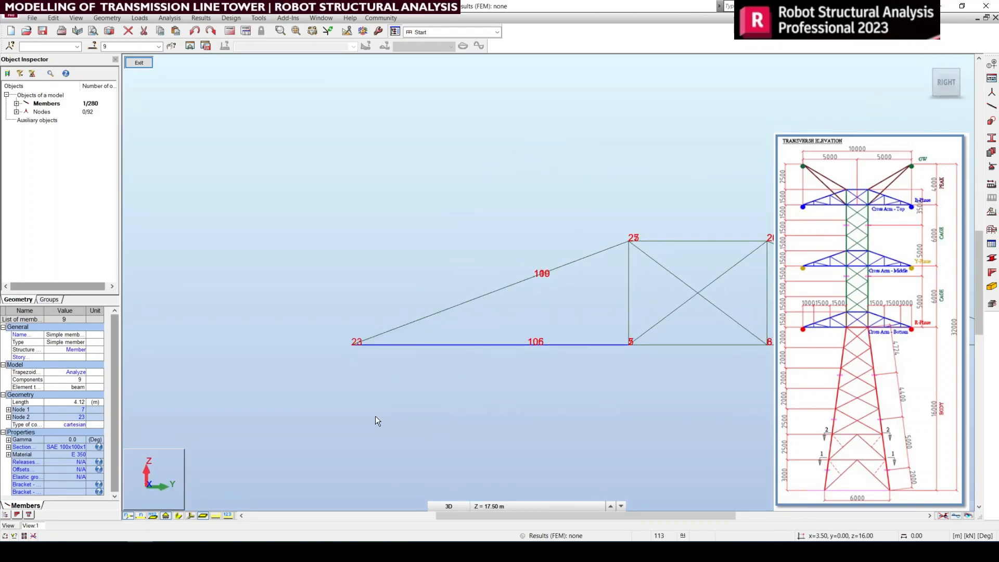
pyautogui.moveTo(670, 383); pyautogui.dragTo(559, 361, button='middle')
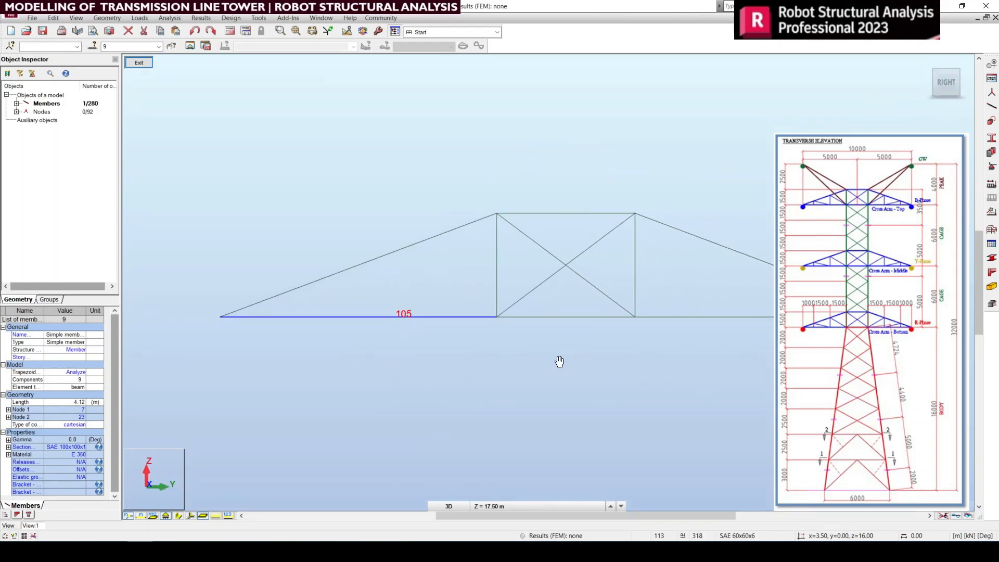
# Step: Select the chord members ending at node 23 and undo the node-only division of the cross arm
pyautogui.click(519, 394)
pyautogui.moveTo(439, 348); pyautogui.dragTo(339, 186)
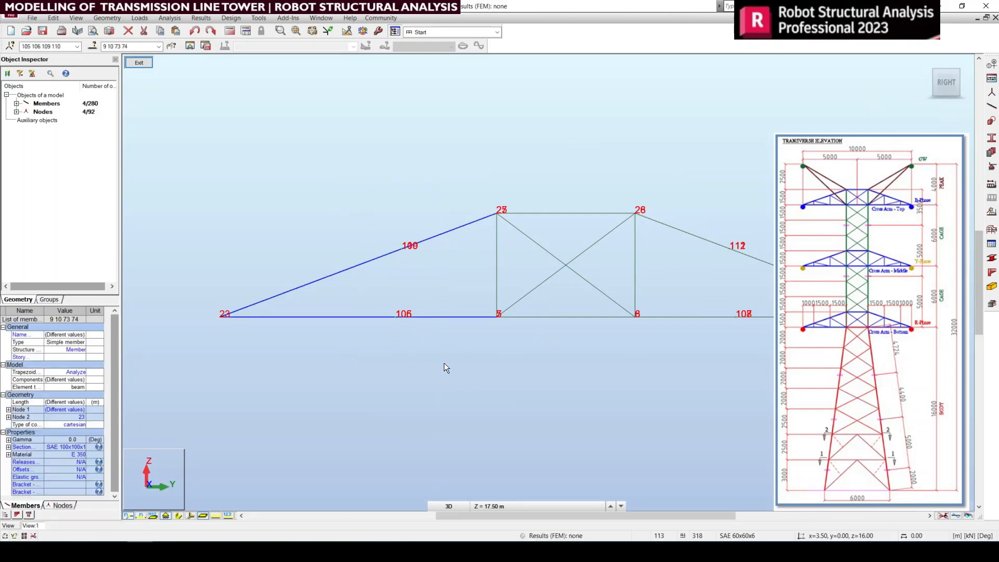
pyautogui.hotkey('ctrl', 'z')
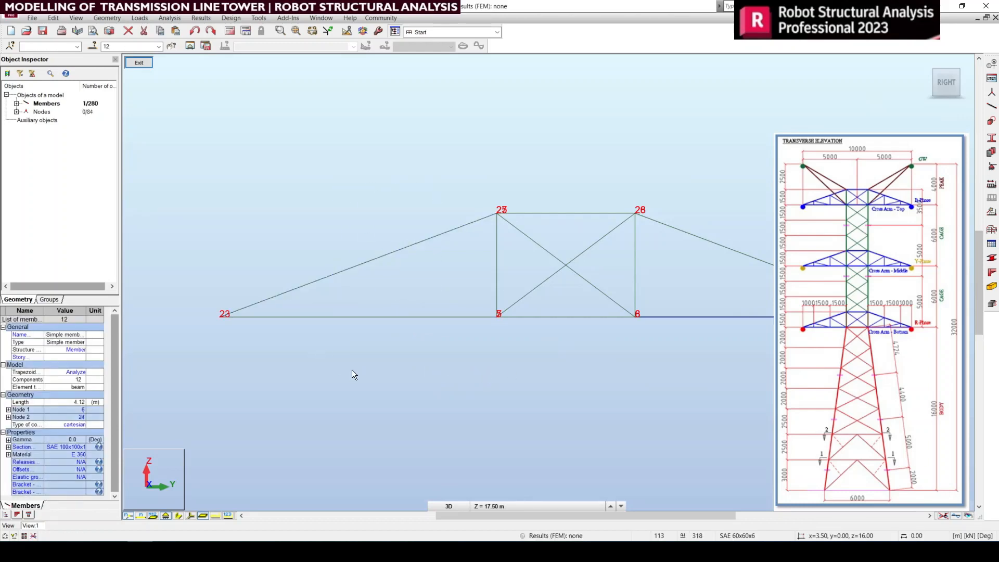
# Step: Divide the eight cross-arm chord members into separate members at a distance of 1.5 m, with node-only generation turned off
pyautogui.click(352, 369)
pyautogui.moveTo(833, 383); pyautogui.dragTo(727, 148)
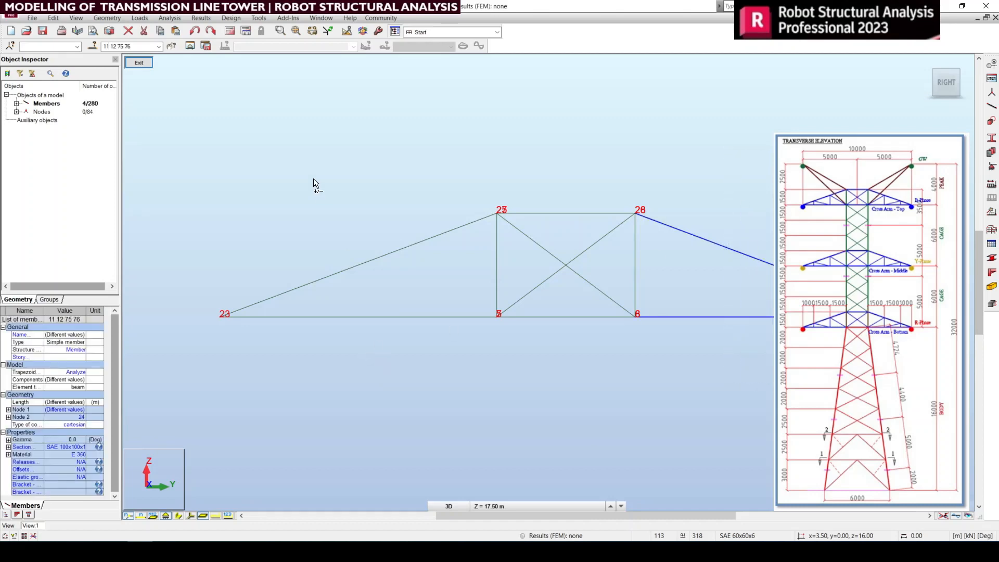
pyautogui.keyDown('ctrl'); pyautogui.moveTo(439, 357); pyautogui.dragTo(303, 152); pyautogui.keyUp('ctrl')
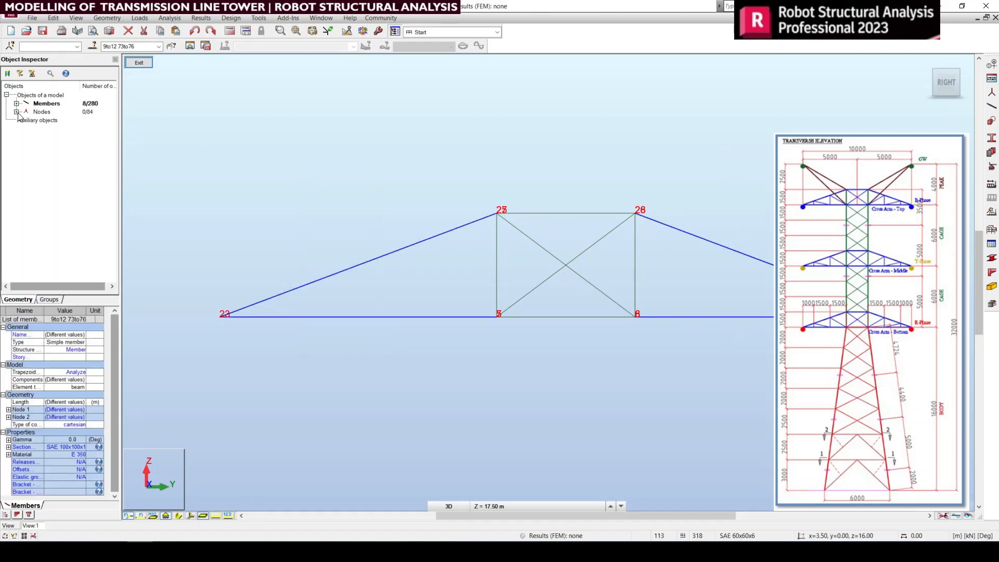
pyautogui.click(54, 18)
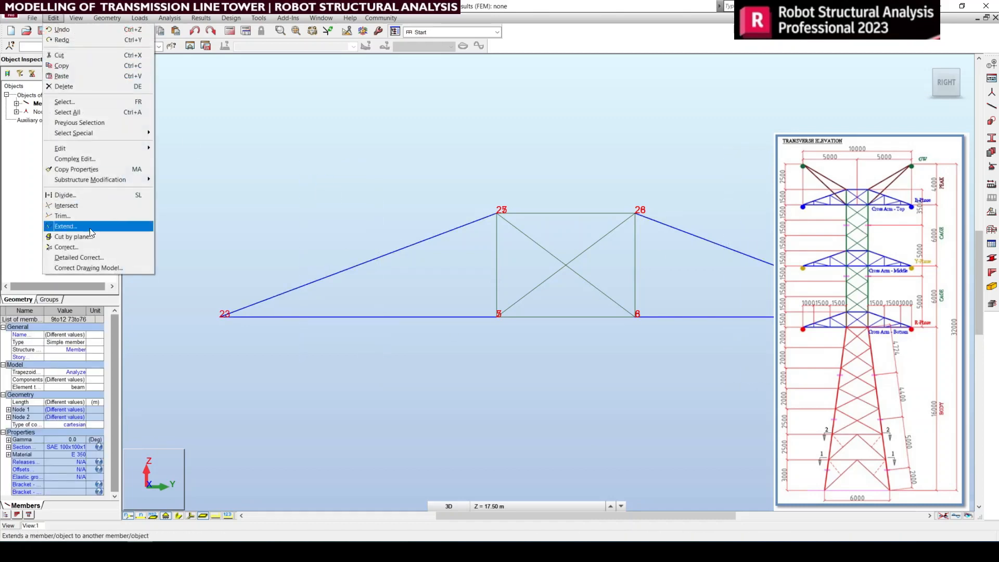
pyautogui.click(80, 195)
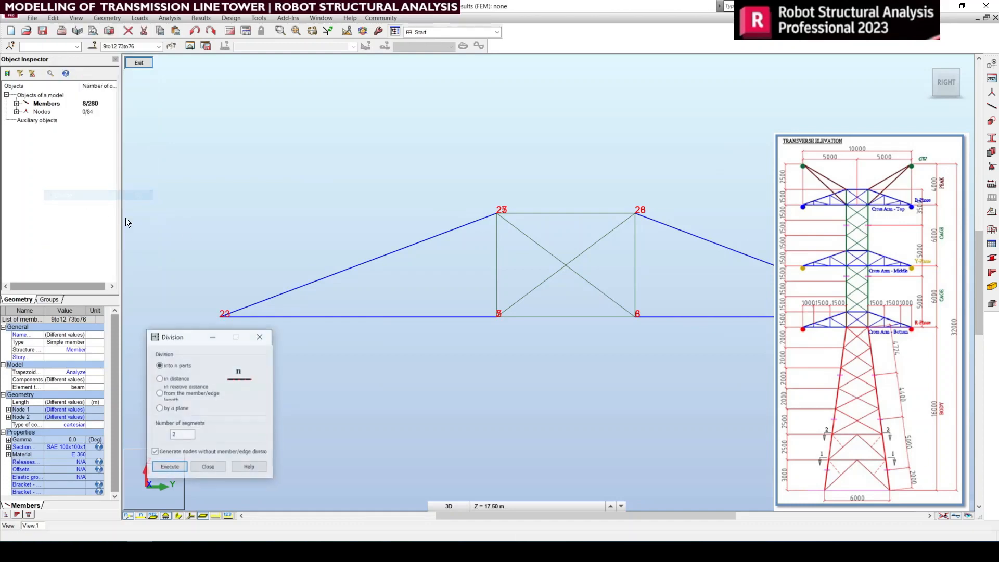
pyautogui.click(170, 383)
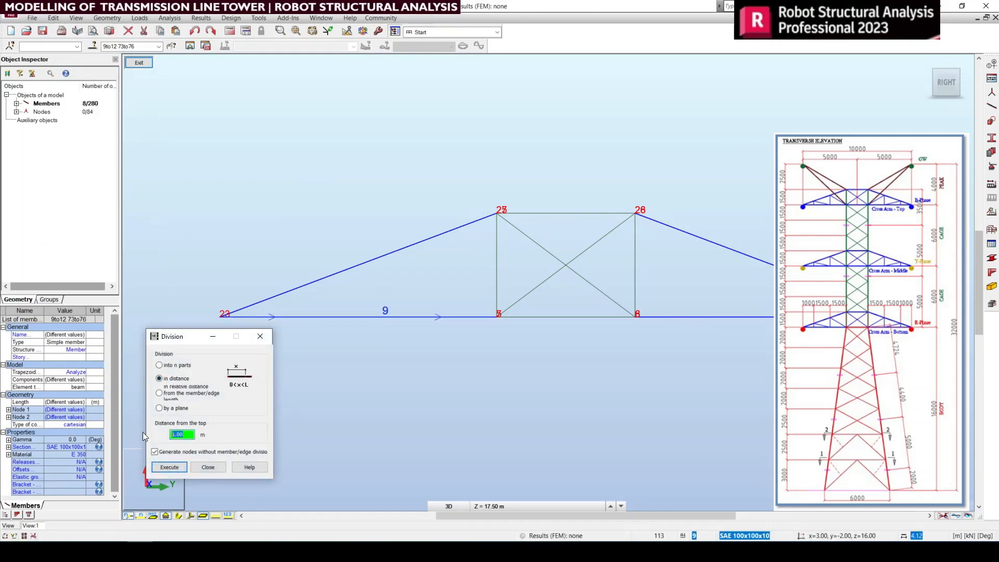
pyautogui.write('1.5')
pyautogui.click(170, 453)
pyautogui.click(168, 467)
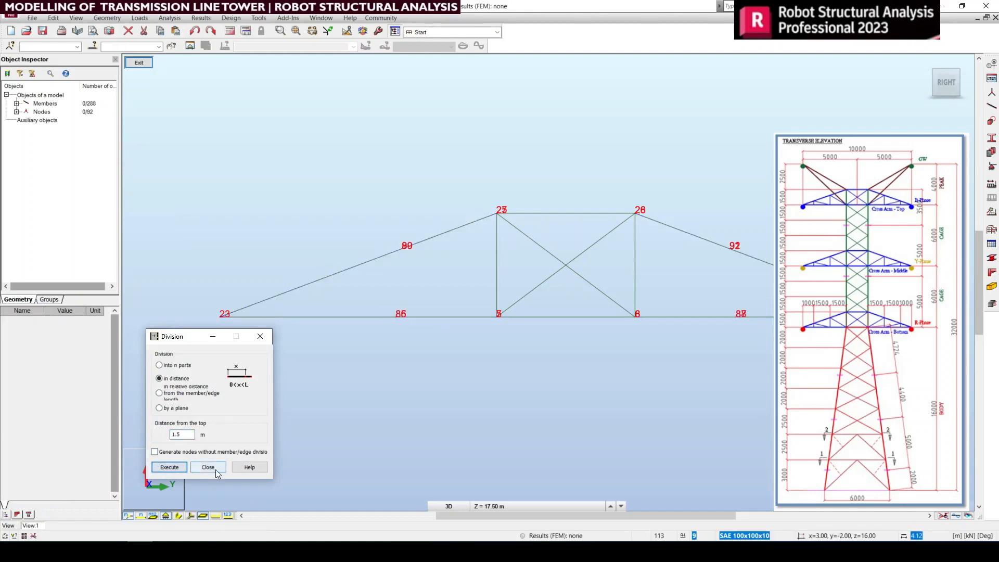
pyautogui.click(208, 467)
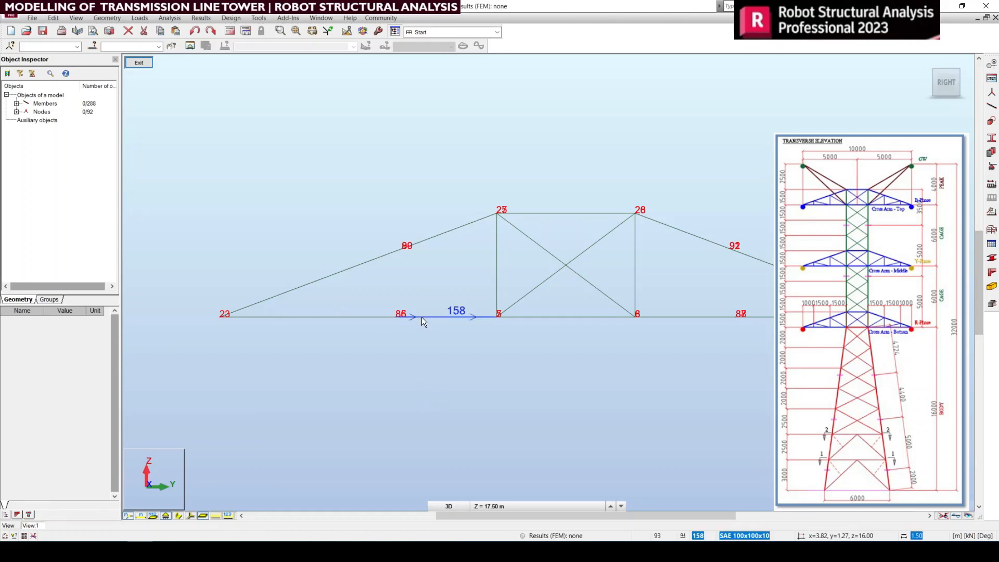
# Step: Check the lengths and end nodes of the divided lower and upper chord segments near node 23
pyautogui.click(364, 317)
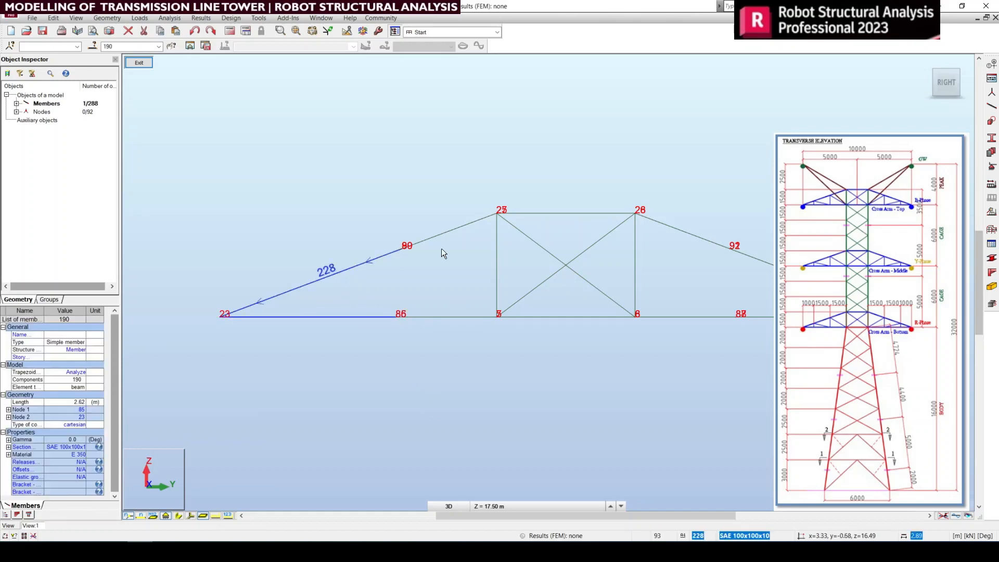
pyautogui.click(457, 230)
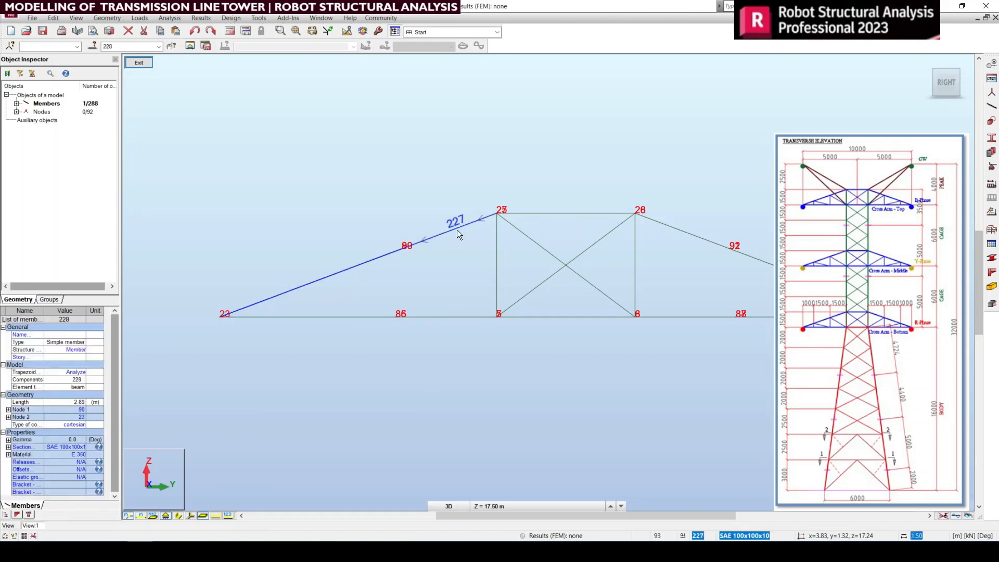
pyautogui.click(453, 317)
# Step: Divide the eight outer chord segments at both cross-arm tips at 1.5 m, with node-only generation turned off
pyautogui.moveTo(335, 341); pyautogui.dragTo(270, 209)
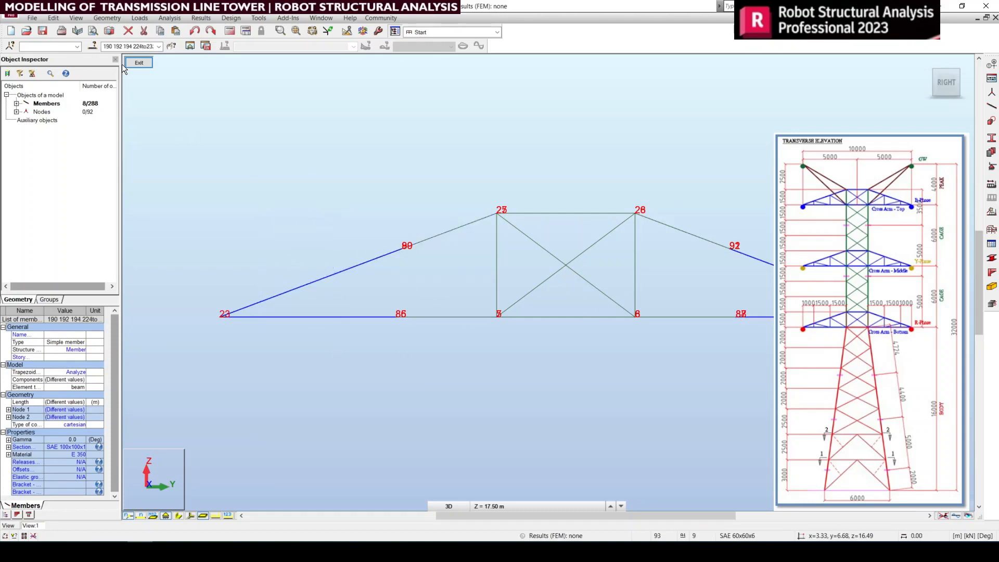
pyautogui.click(52, 18)
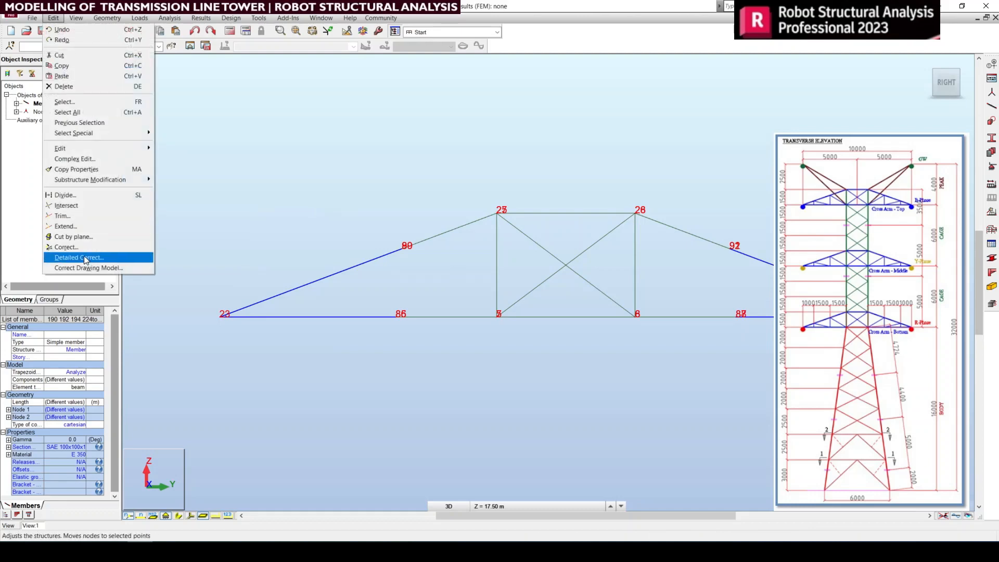
pyautogui.click(80, 195)
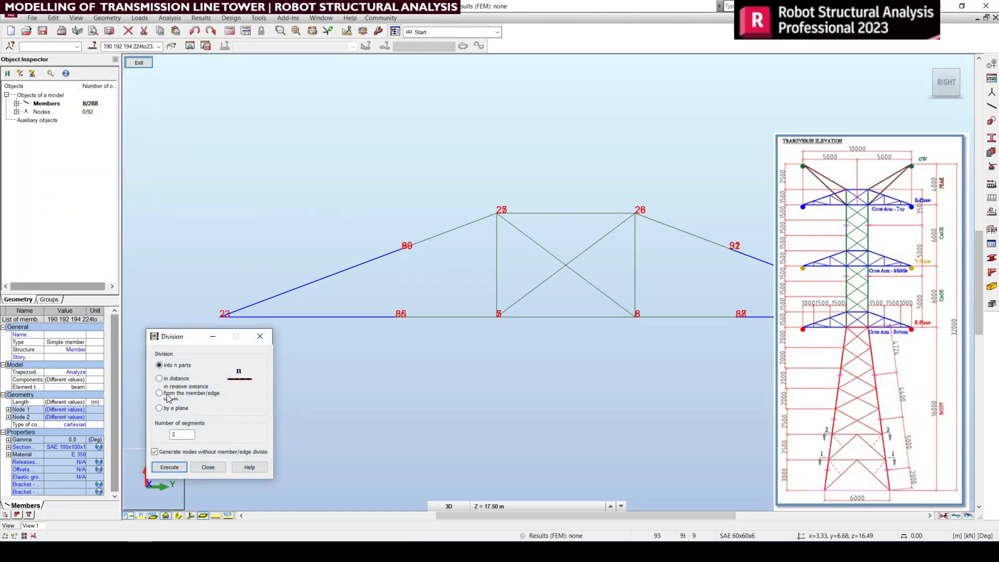
pyautogui.click(167, 378)
pyautogui.moveTo(185, 434); pyautogui.dragTo(129, 428)
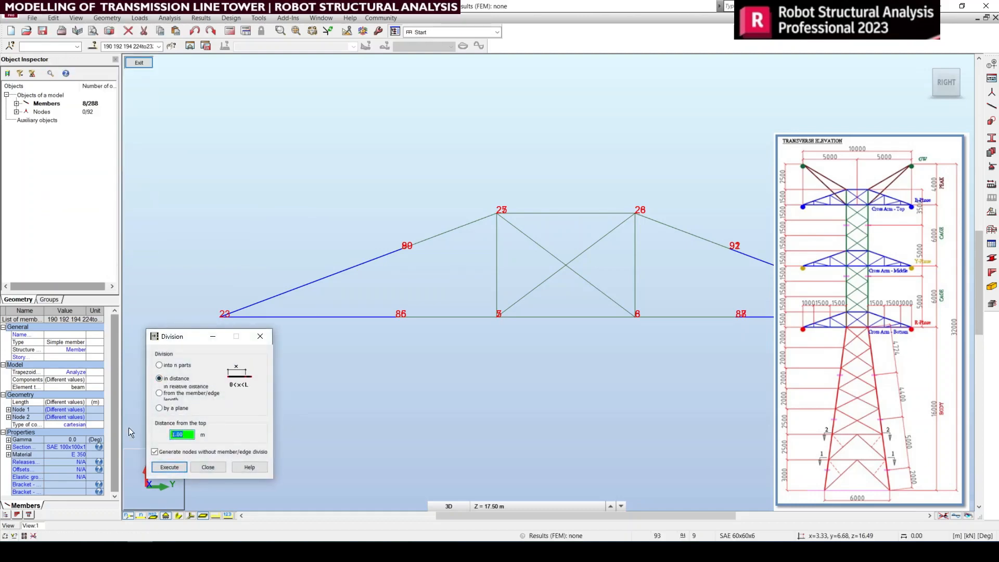
pyautogui.write('1')
pyautogui.click(167, 453)
pyautogui.click(165, 468)
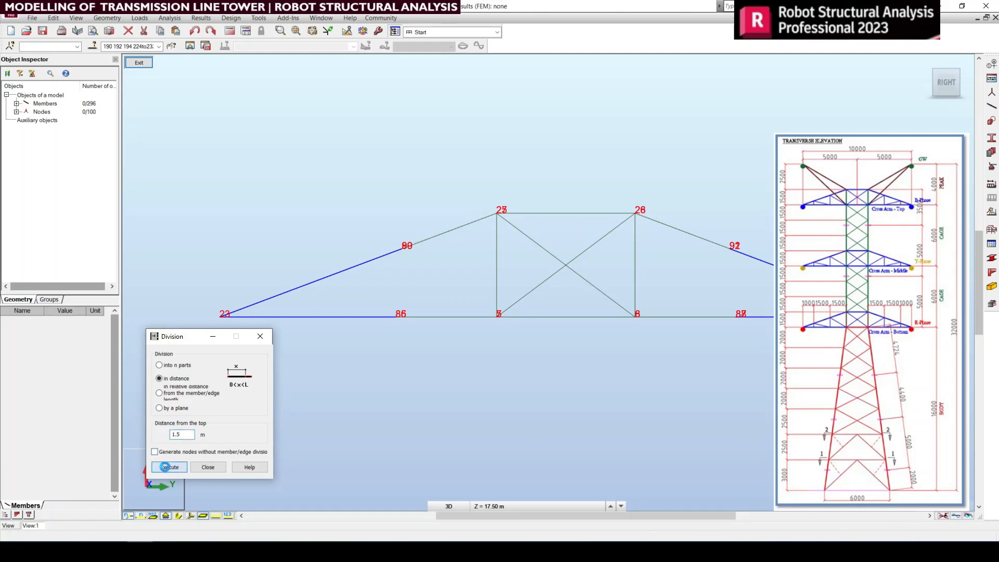
# Step: Examine the divided chord segments and their new nodes on both cross-arm tips, from the side and in 3D
pyautogui.click(204, 467)
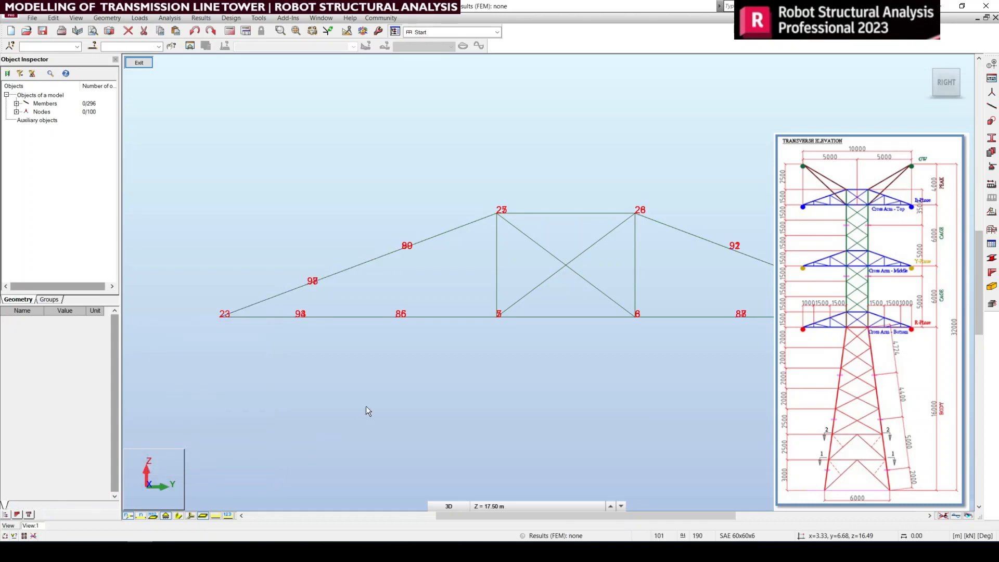
pyautogui.scroll(1, 341, 297)
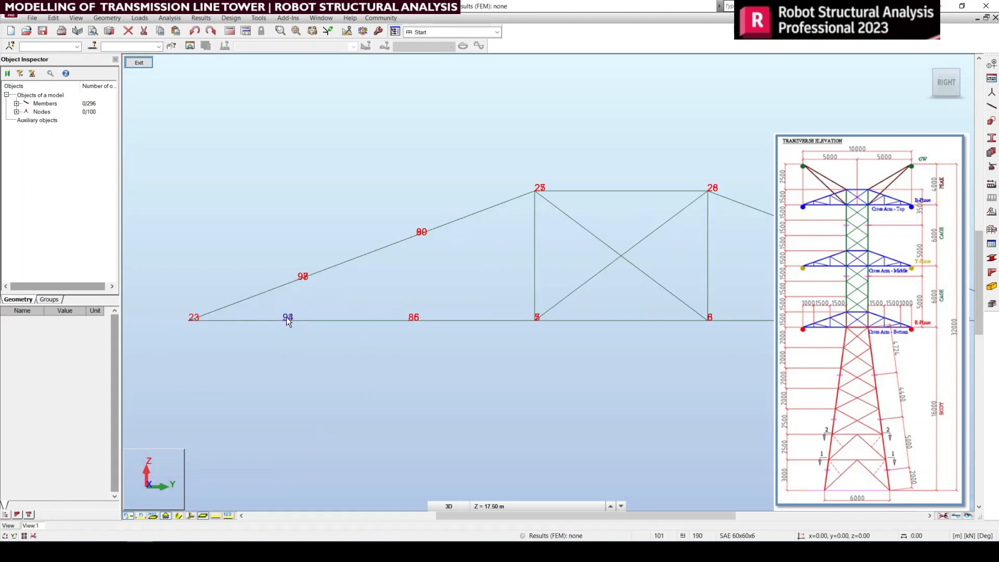
pyautogui.scroll(-1, 414, 332)
pyautogui.moveTo(542, 353); pyautogui.dragTo(568, 350, button='middle')
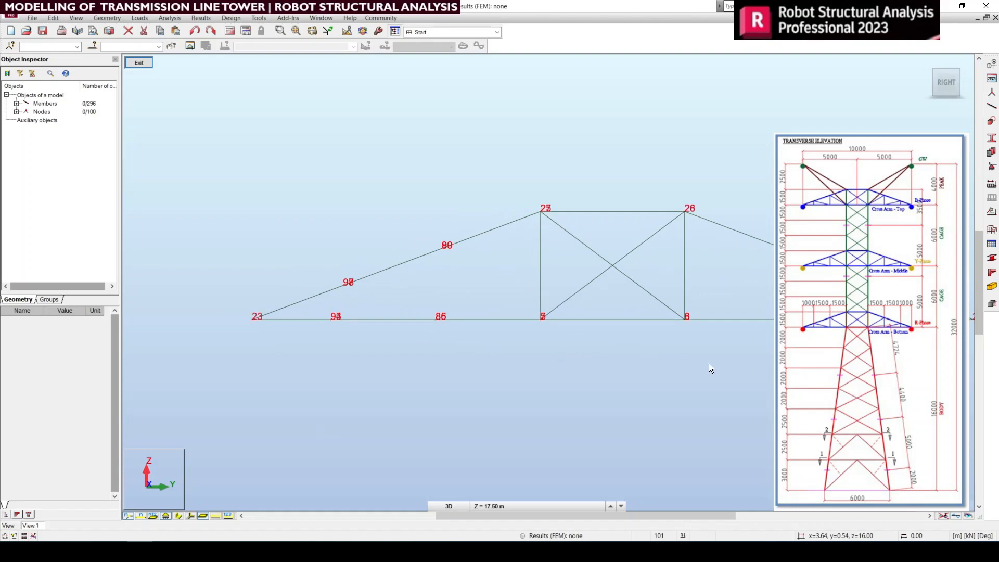
pyautogui.moveTo(706, 365); pyautogui.dragTo(676, 369, button='middle')
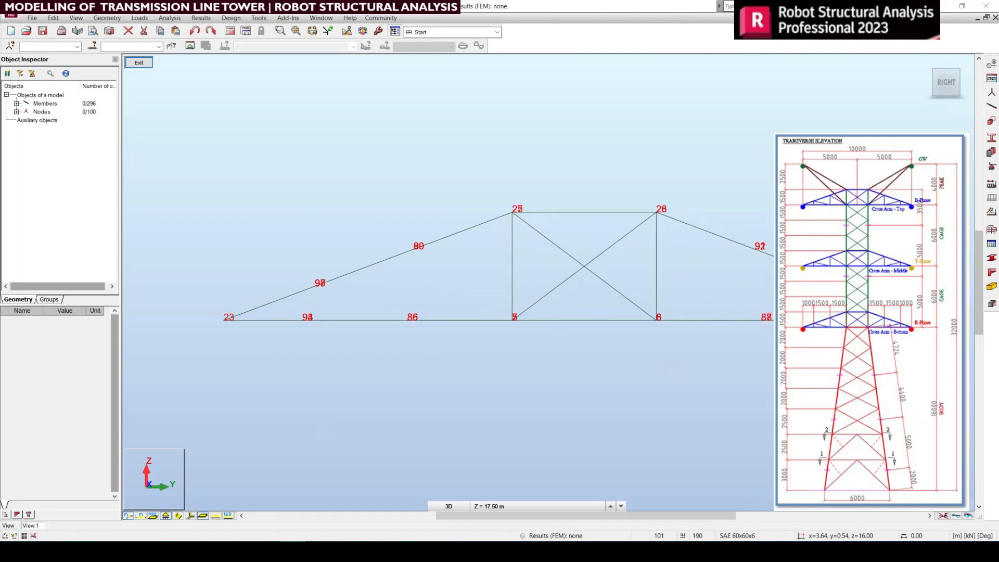
pyautogui.click(927, 63)
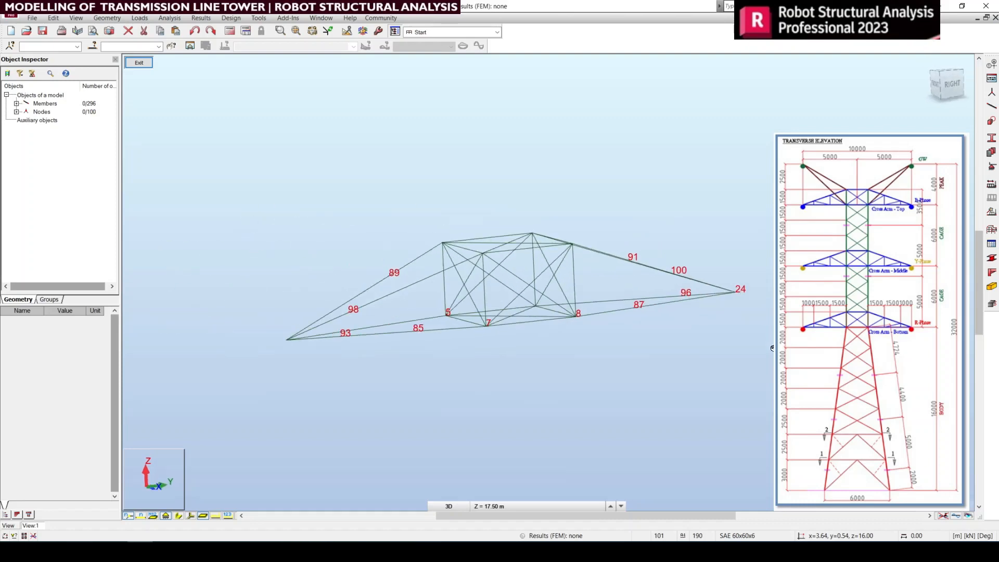
pyautogui.rightClick(575, 356)
pyautogui.click(634, 370)
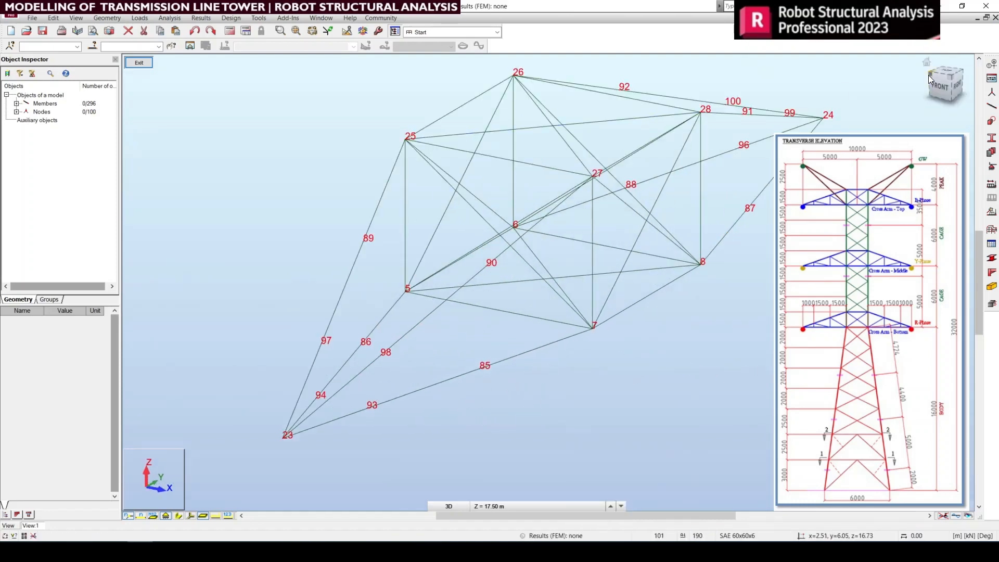
pyautogui.click(991, 106)
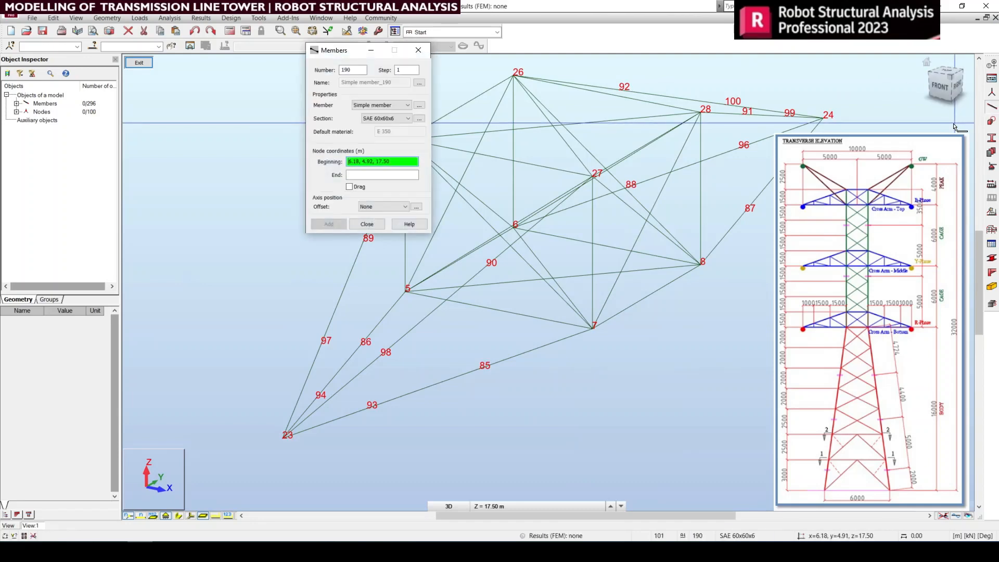
pyautogui.moveTo(524, 300); pyautogui.dragTo(580, 317, button='middle')
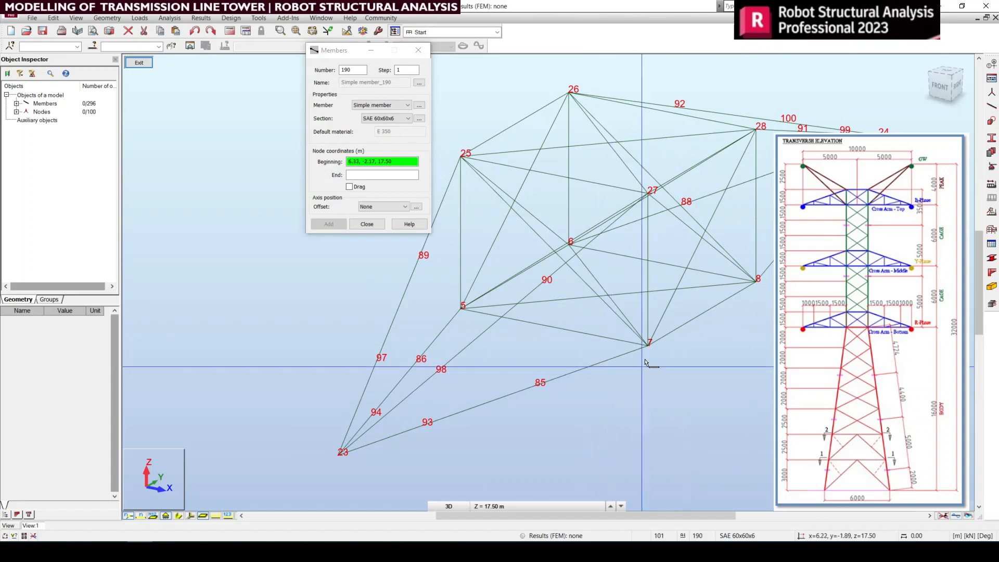
pyautogui.click(418, 51)
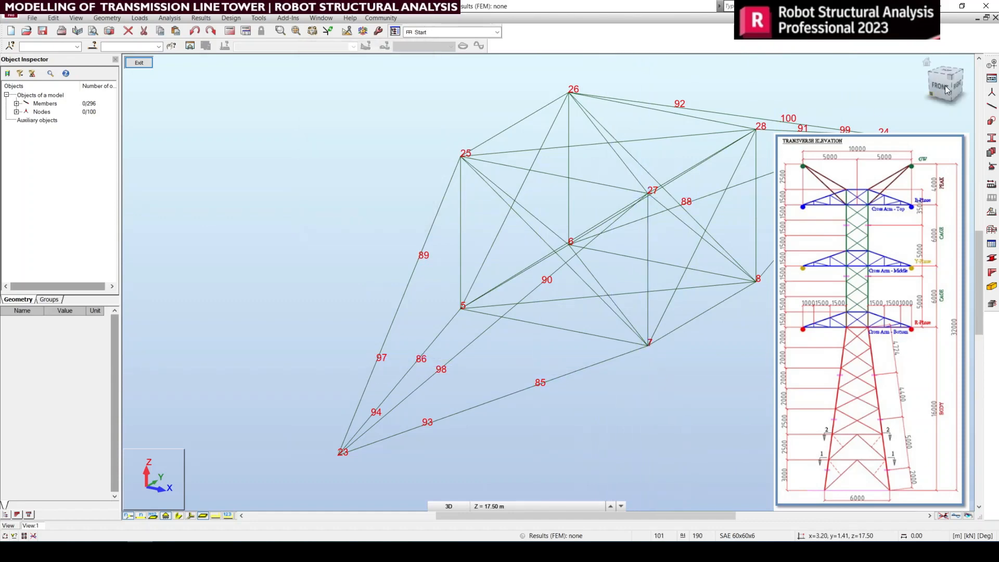
# Step: Isolate the cross-arm face through nodes 23, 7, 27, 28, 8 and 24 for editing, and show it in the right view
pyautogui.click(949, 74)
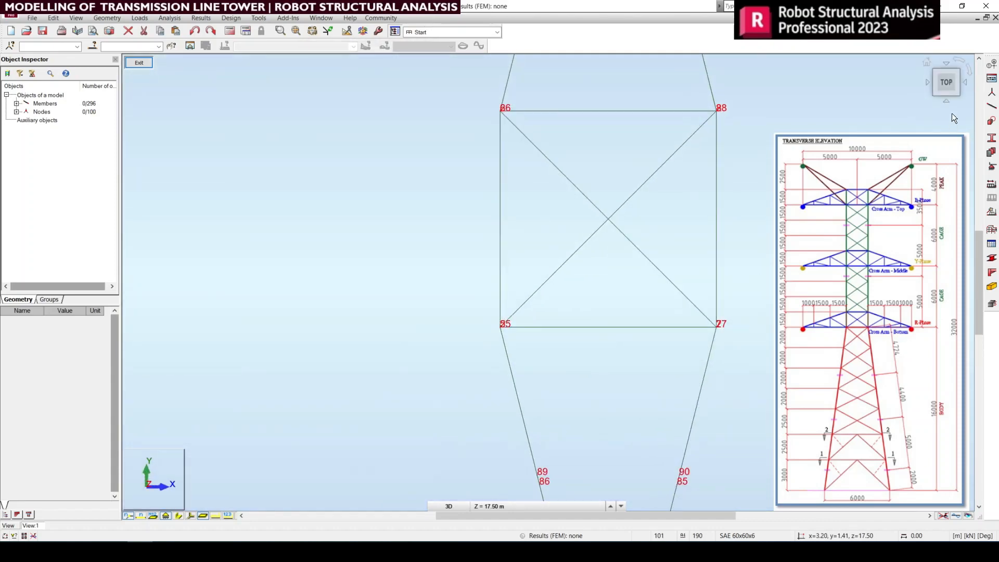
pyautogui.click(966, 83)
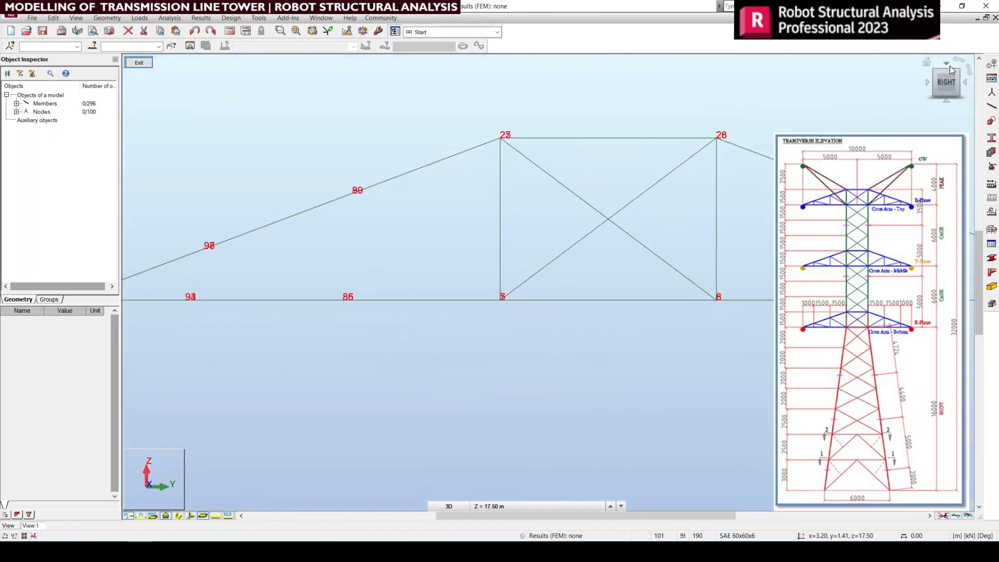
pyautogui.click(949, 65)
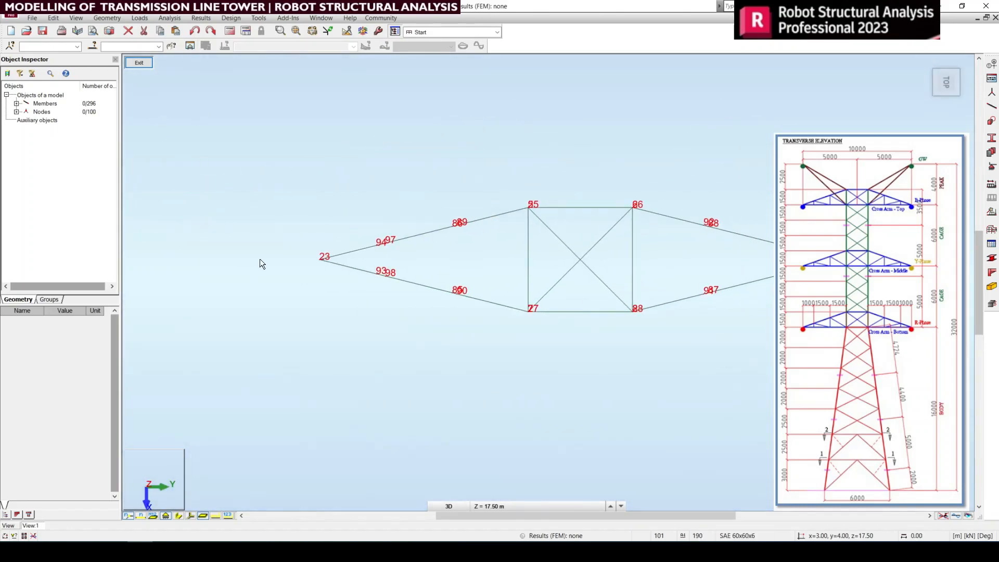
pyautogui.moveTo(260, 263); pyautogui.dragTo(774, 335)
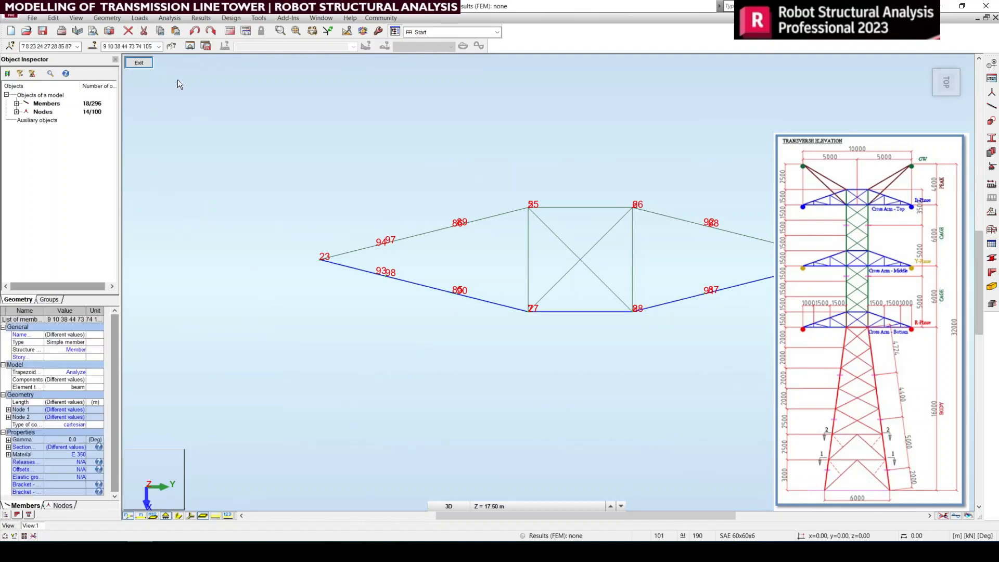
pyautogui.click(189, 45)
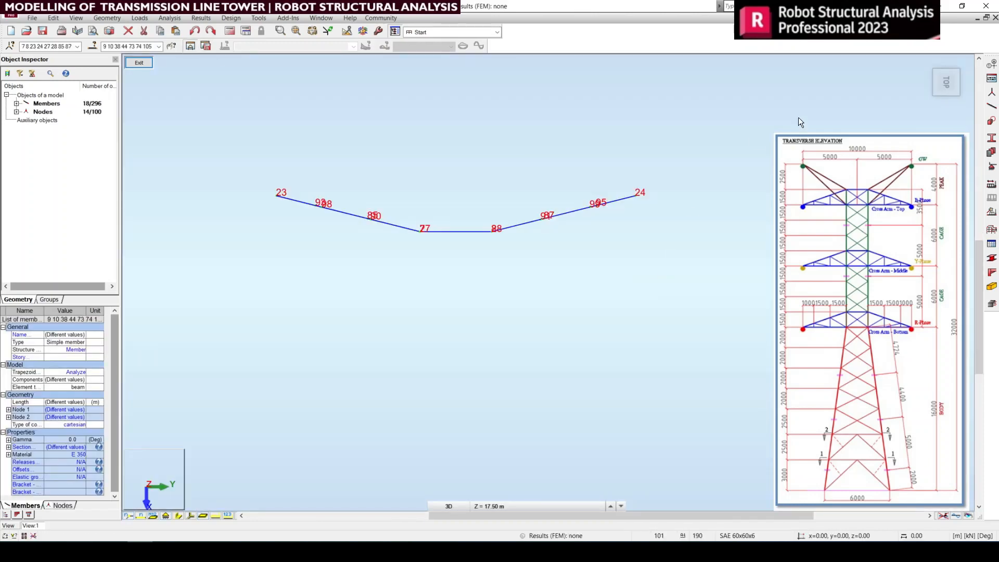
pyautogui.click(938, 89)
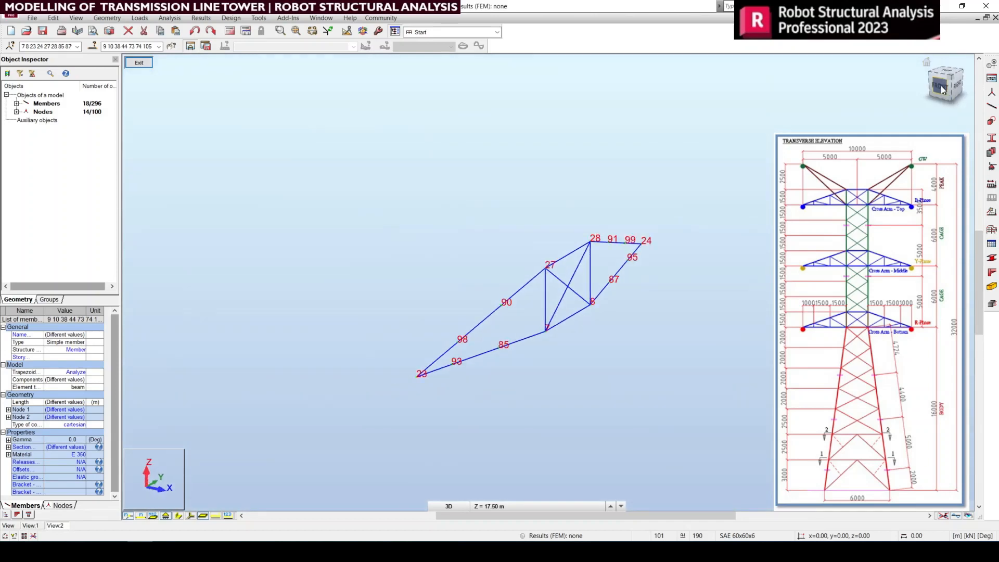
pyautogui.click(965, 83)
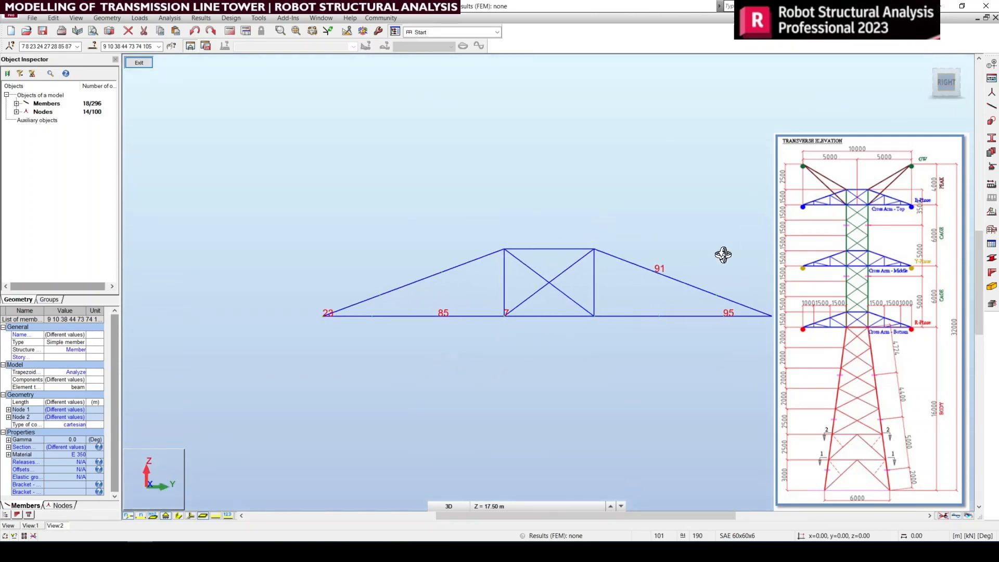
pyautogui.rightClick(696, 213)
pyautogui.click(729, 219)
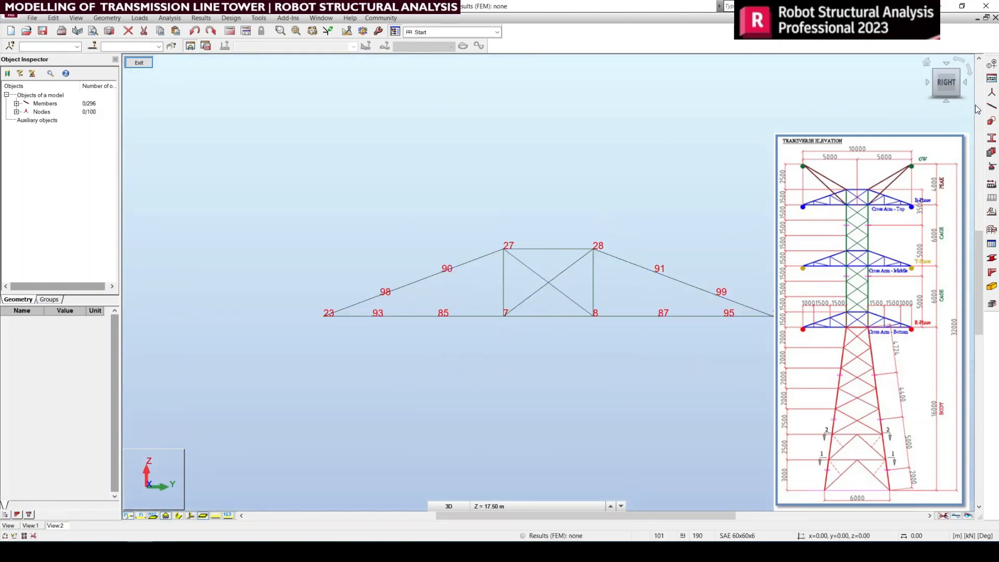
# Step: Draw SAE 60x60x6 bracing members on the arm toward node 23, linking nodes 7–90, 85–98, 93–98 and 85–90
pyautogui.click(992, 106)
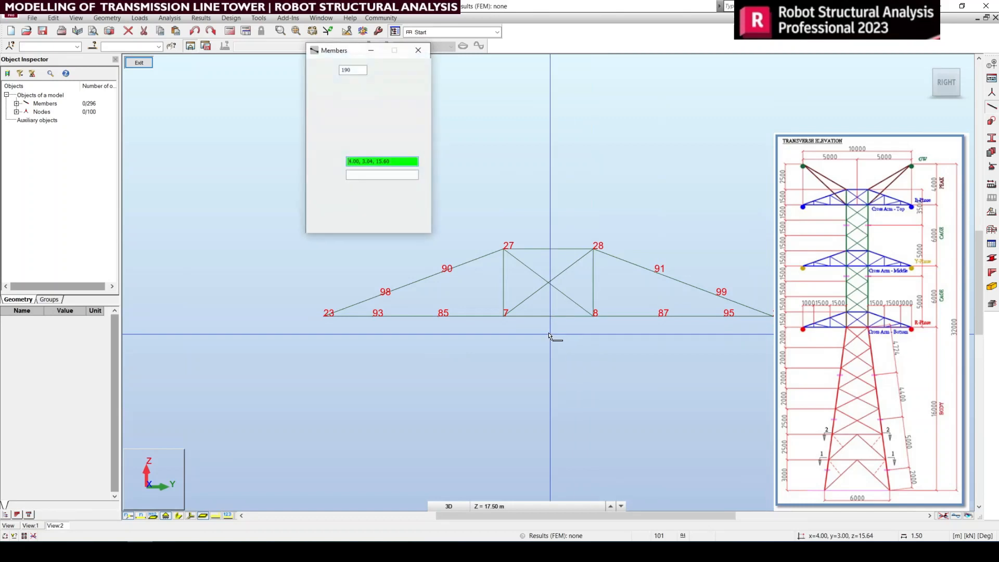
pyautogui.click(504, 316)
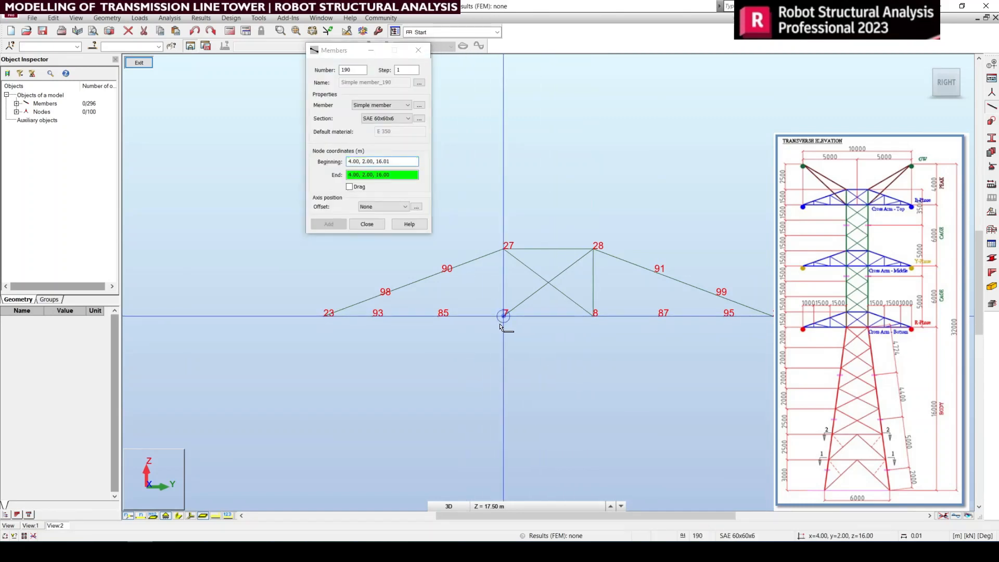
pyautogui.click(449, 296)
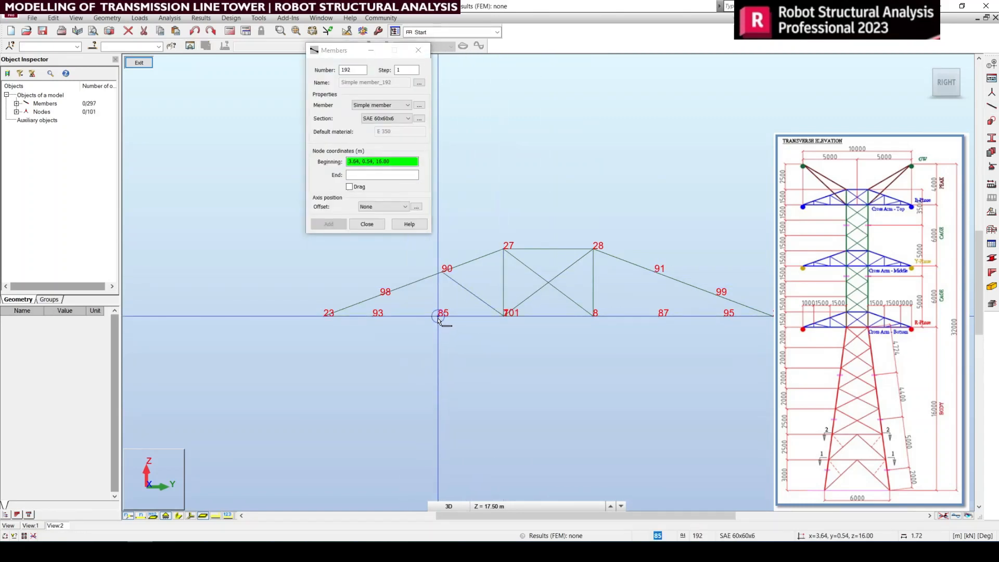
pyautogui.click(441, 317)
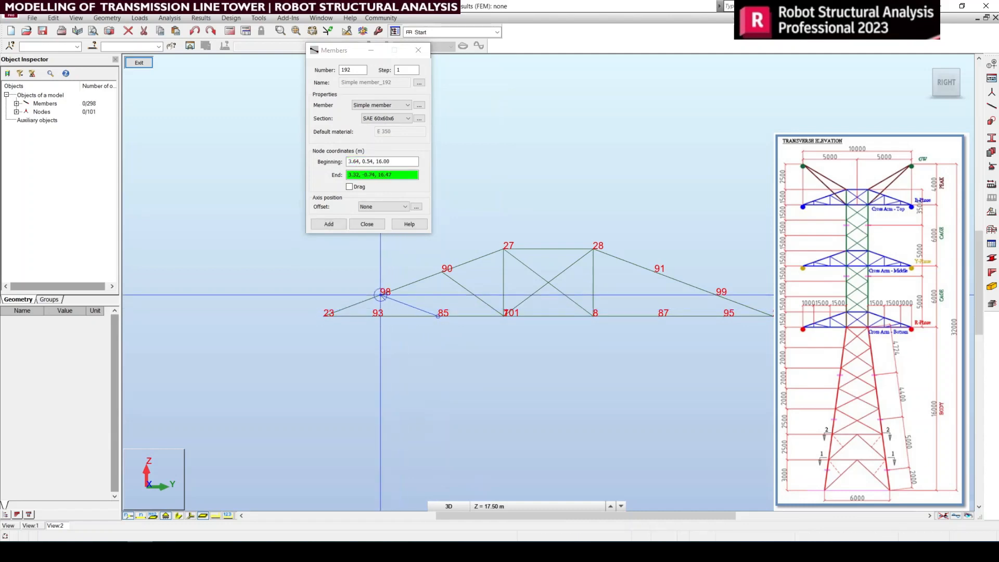
pyautogui.click(377, 296)
pyautogui.click(373, 321)
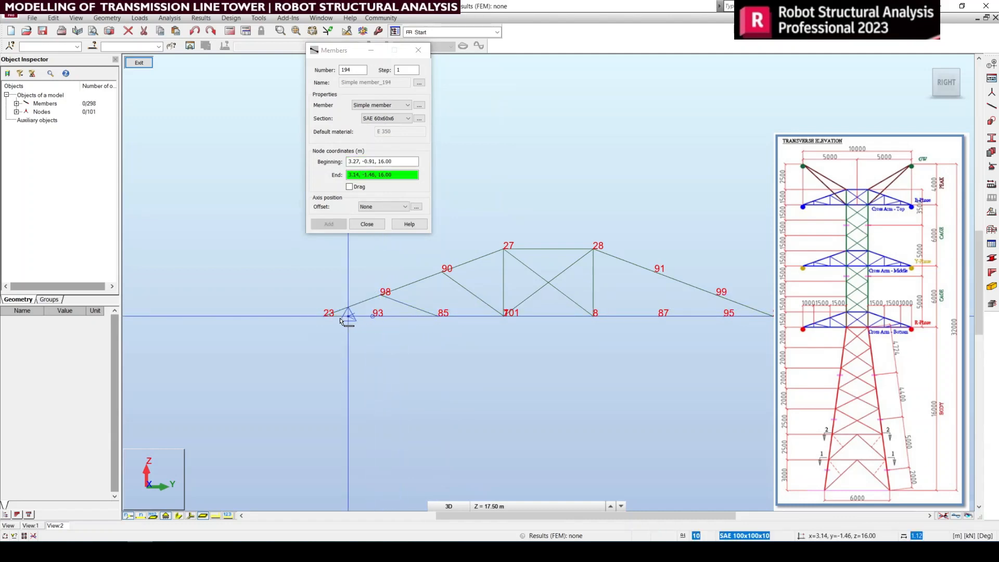
pyautogui.click(377, 300)
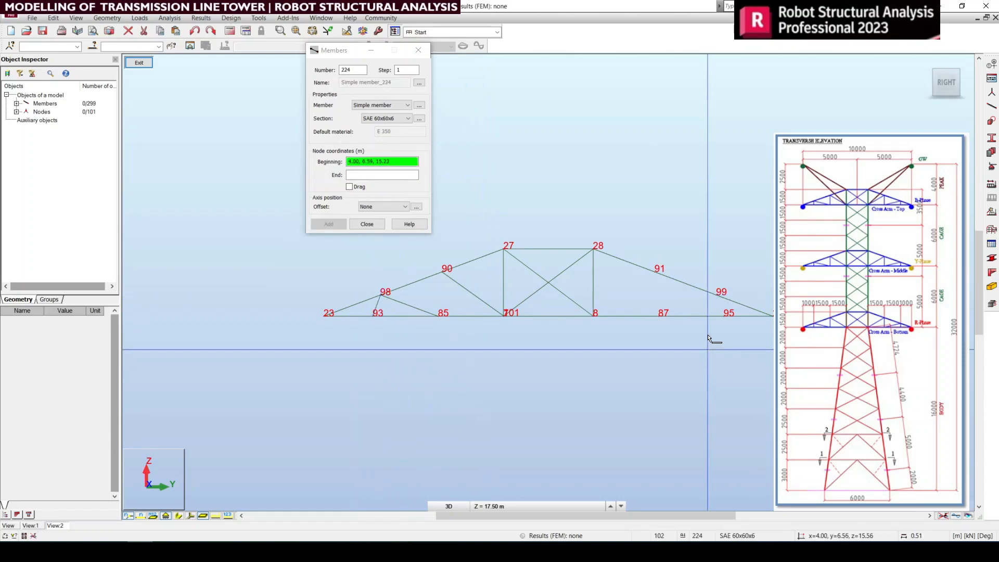
pyautogui.click(438, 315)
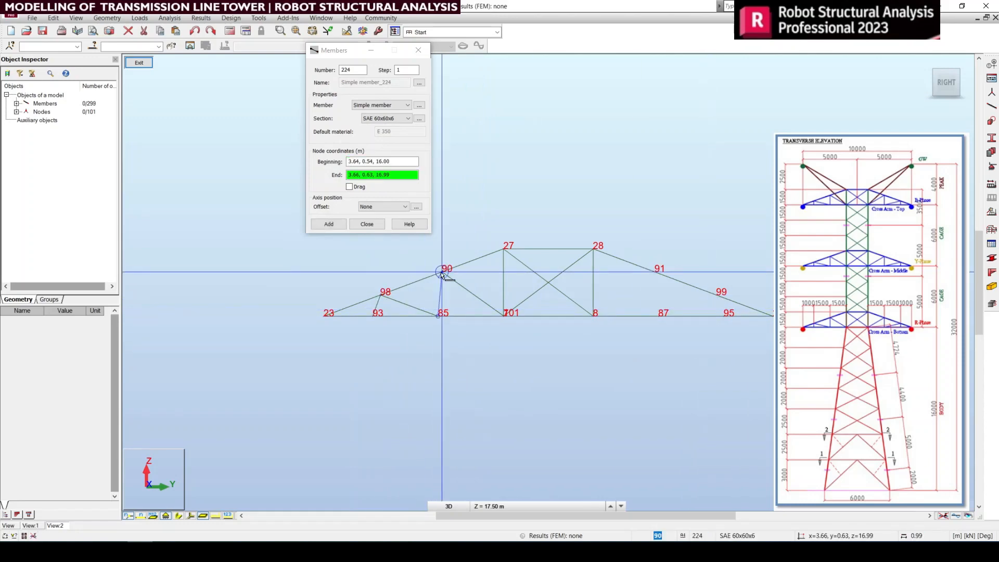
pyautogui.click(442, 274)
# Step: With Drag enabled, draw a continuous chain of SAE 60x60x6 bracing on the opposite arm through nodes 8, 91, 87, 99 and 95
pyautogui.click(354, 188)
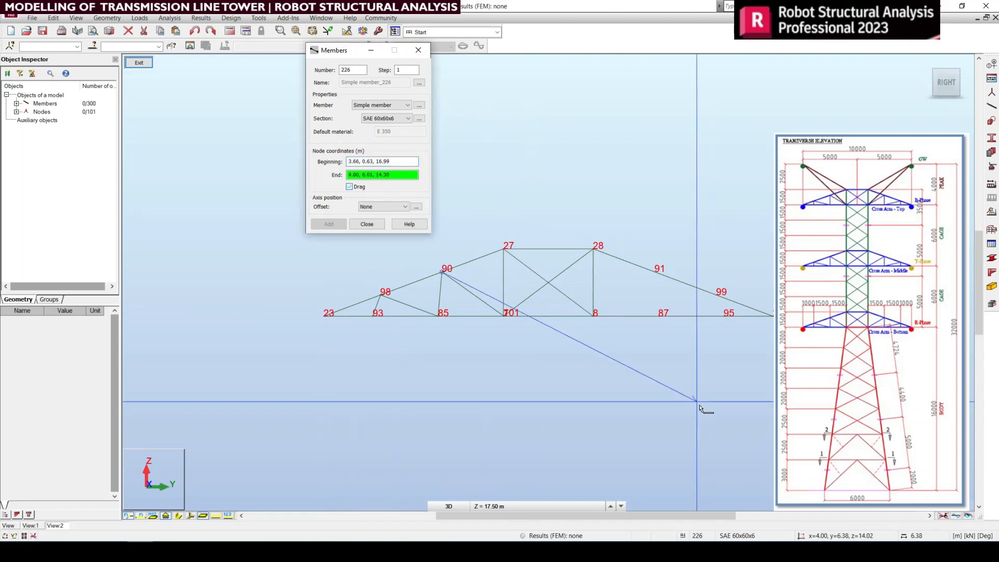
pyautogui.rightClick(456, 281)
pyautogui.click(460, 292)
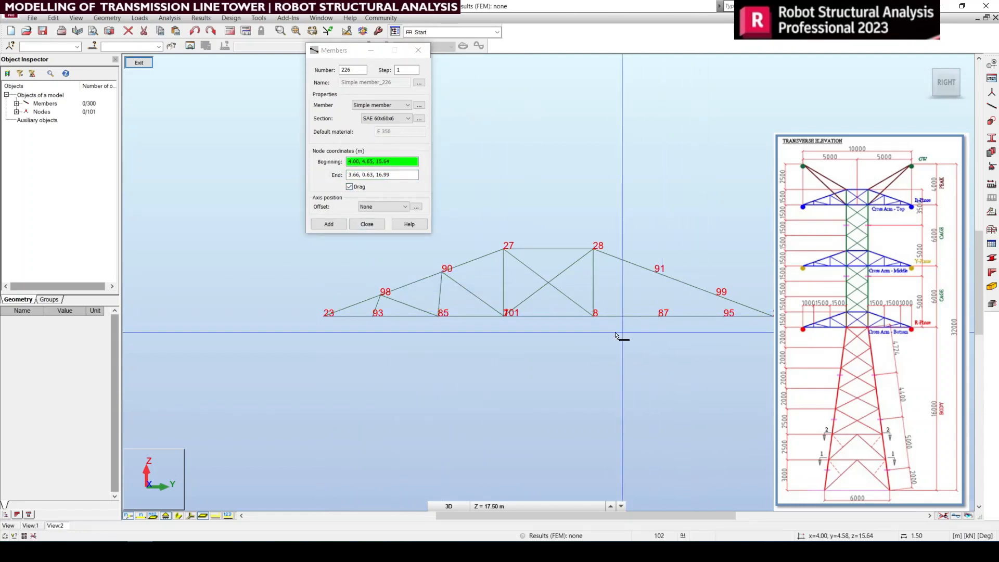
pyautogui.click(595, 312)
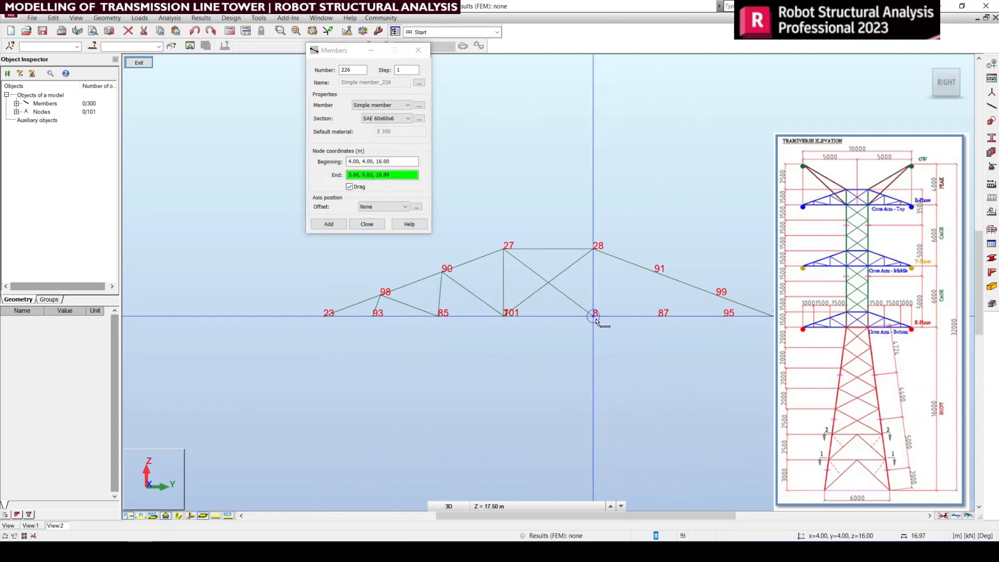
pyautogui.click(655, 272)
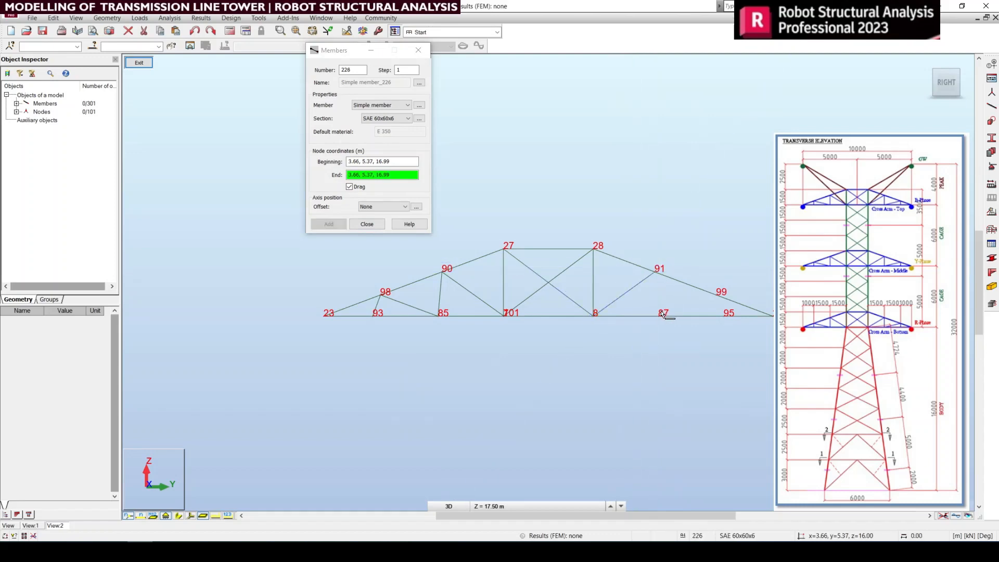
pyautogui.click(657, 319)
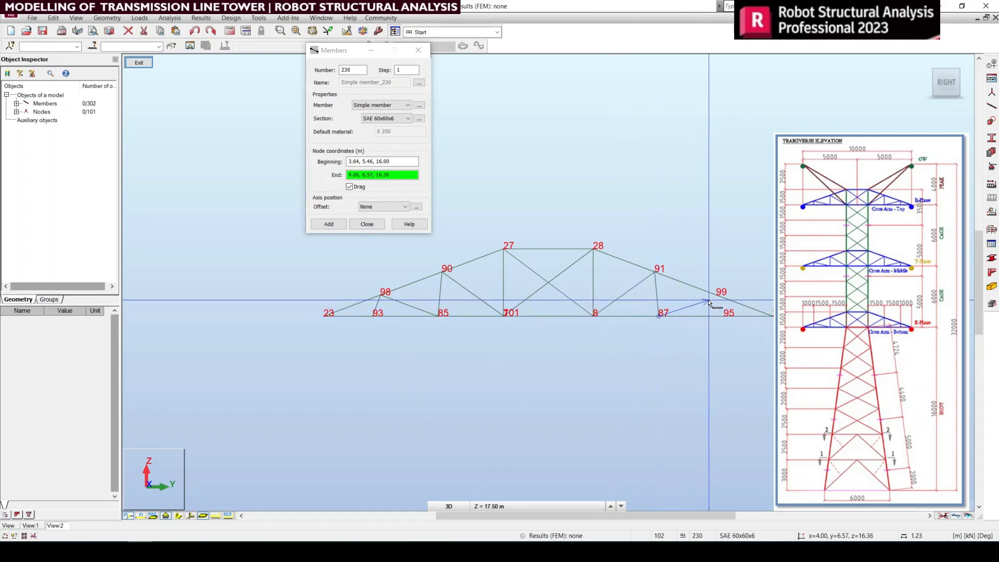
pyautogui.click(715, 297)
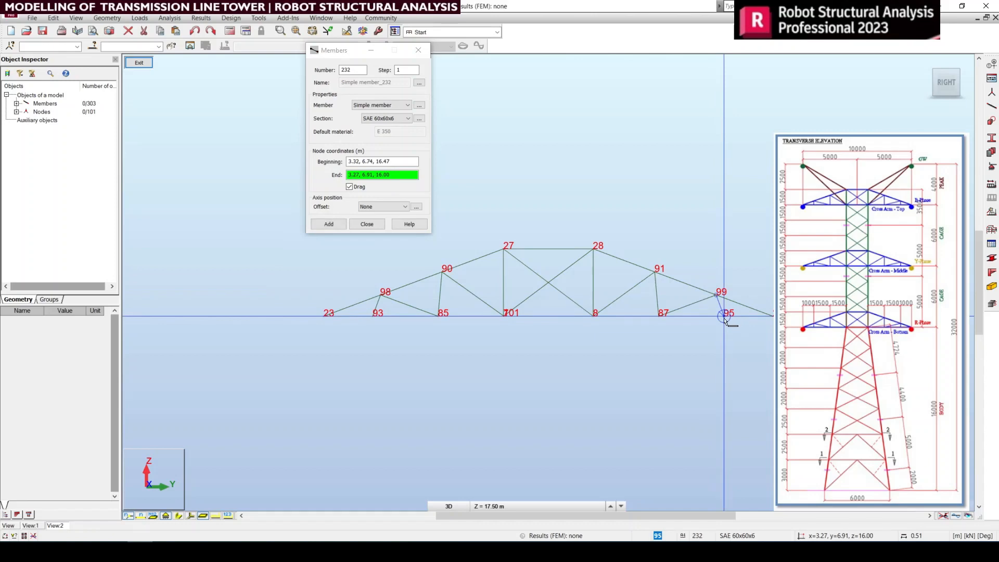
pyautogui.click(724, 318)
pyautogui.rightClick(671, 349)
pyautogui.click(677, 358)
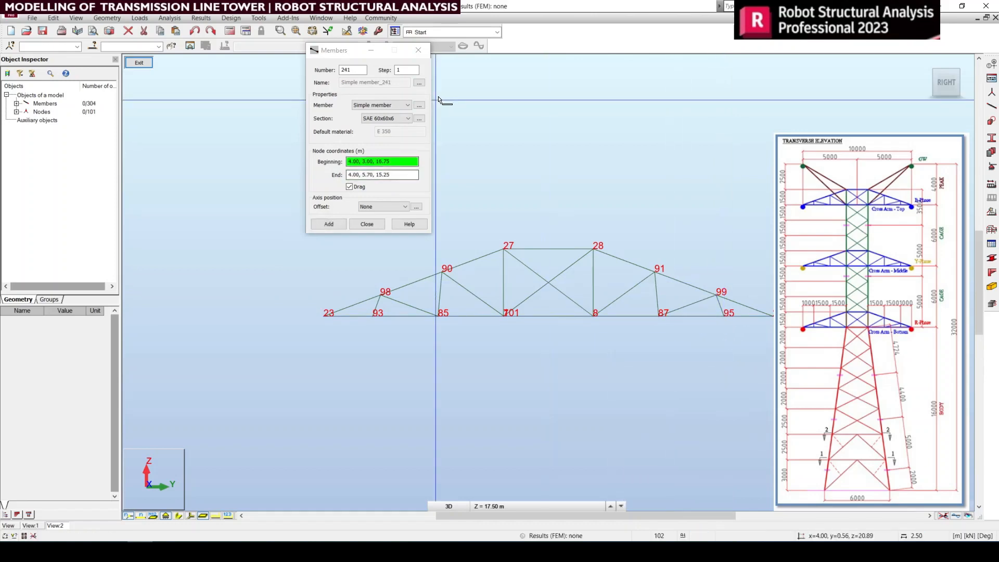
pyautogui.click(418, 50)
# Step: Leave the isolated face and show the whole cross arm in the top view
pyautogui.moveTo(720, 371); pyautogui.dragTo(701, 397, button='middle')
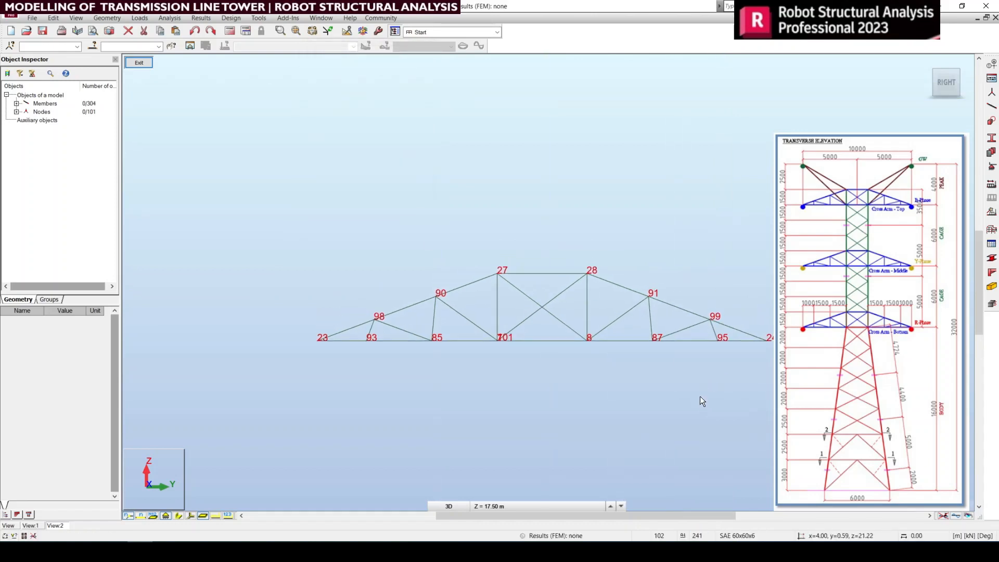
pyautogui.click(138, 63)
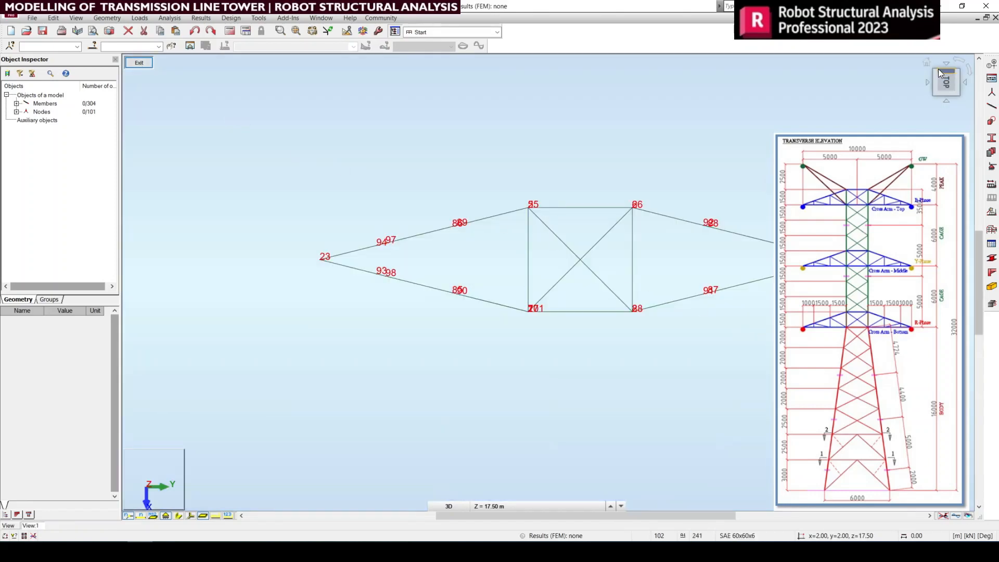
pyautogui.click(927, 62)
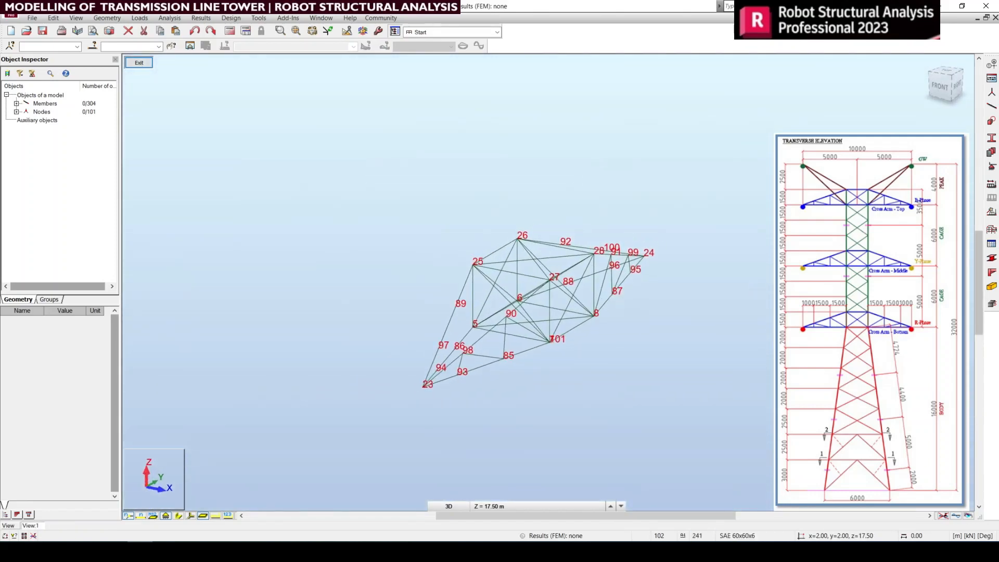
pyautogui.click(946, 72)
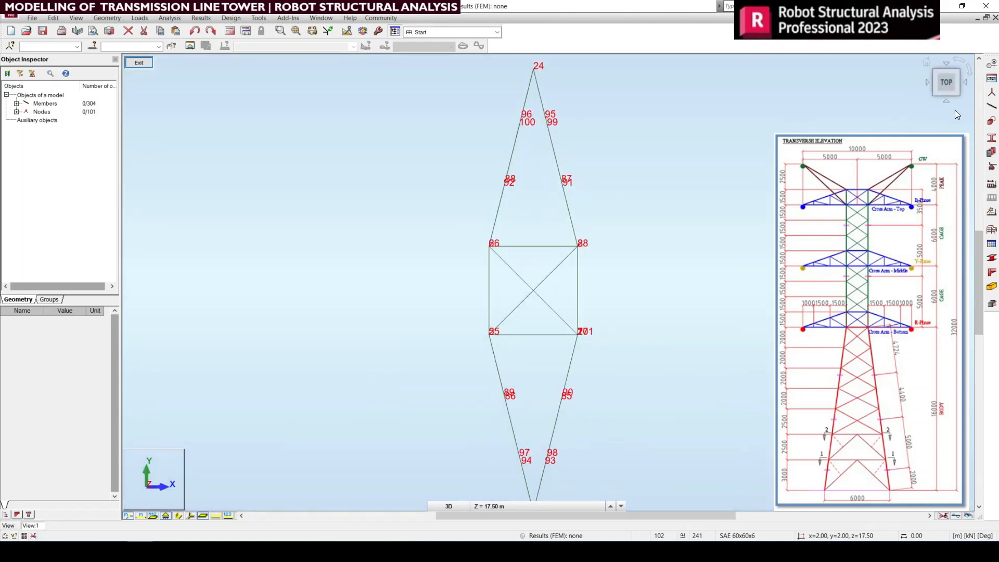
# Step: Copy the eight SAE 60x60x6 bracing members from the face with nodes 93, 85, 87 and 95 to the opposite face, using Vertical Mirror about the tower's centre
pyautogui.click(966, 82)
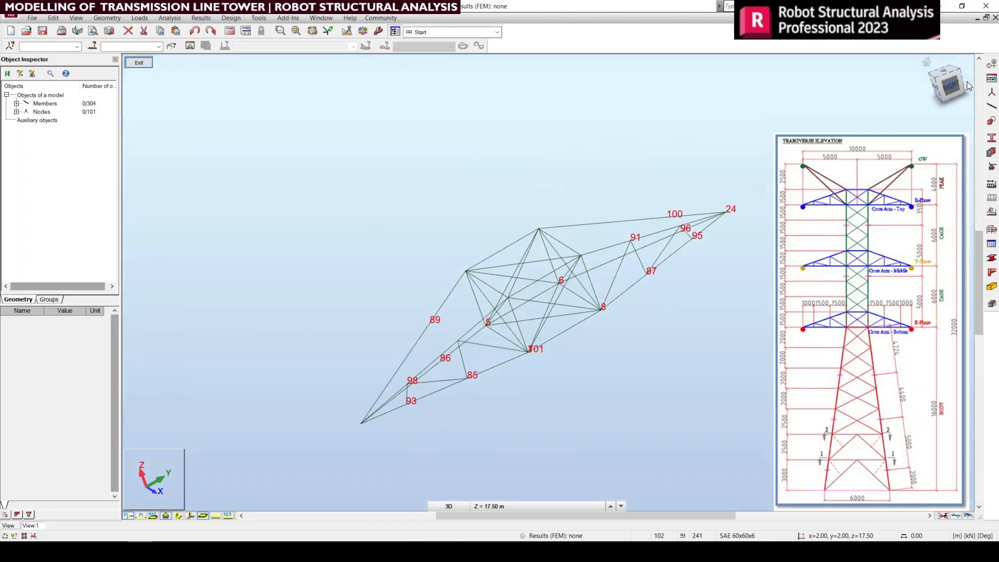
pyautogui.click(947, 64)
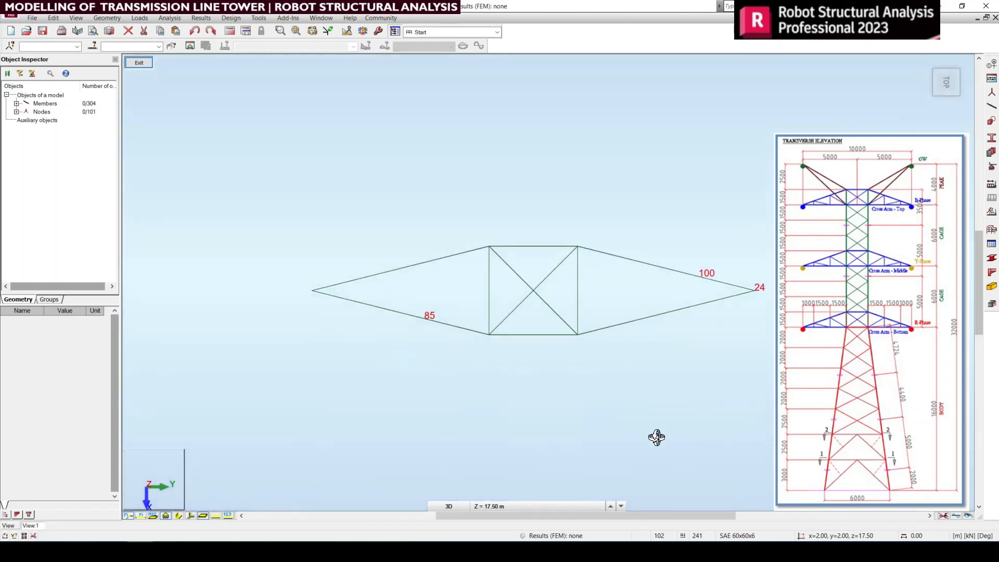
pyautogui.rightClick(633, 399)
pyautogui.click(559, 241)
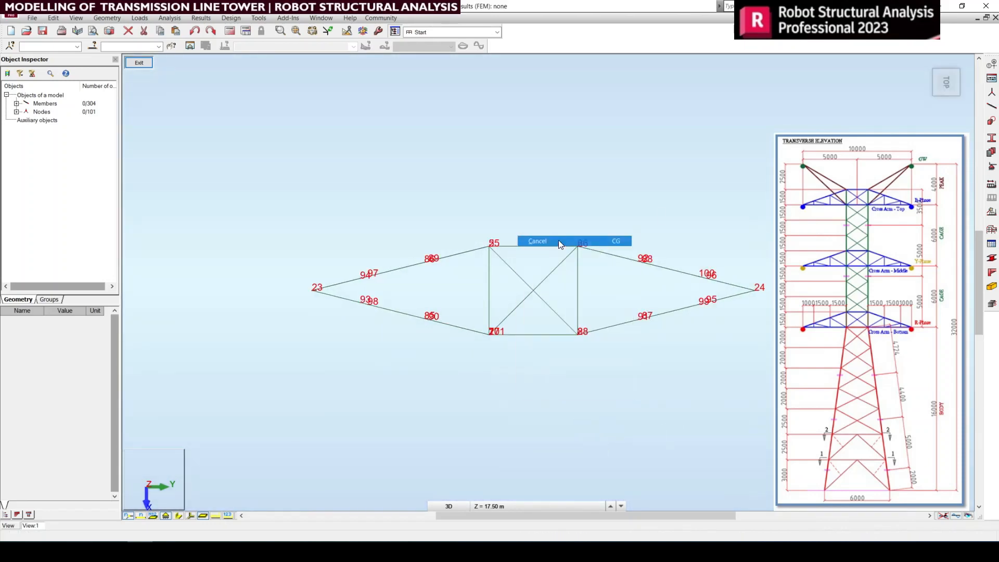
pyautogui.click(946, 101)
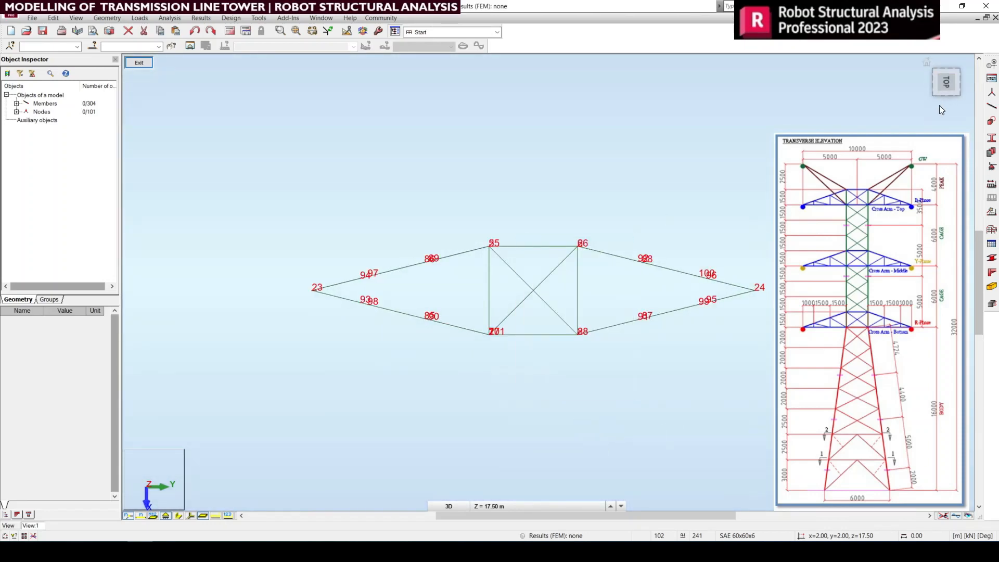
pyautogui.scroll(2, 544, 306)
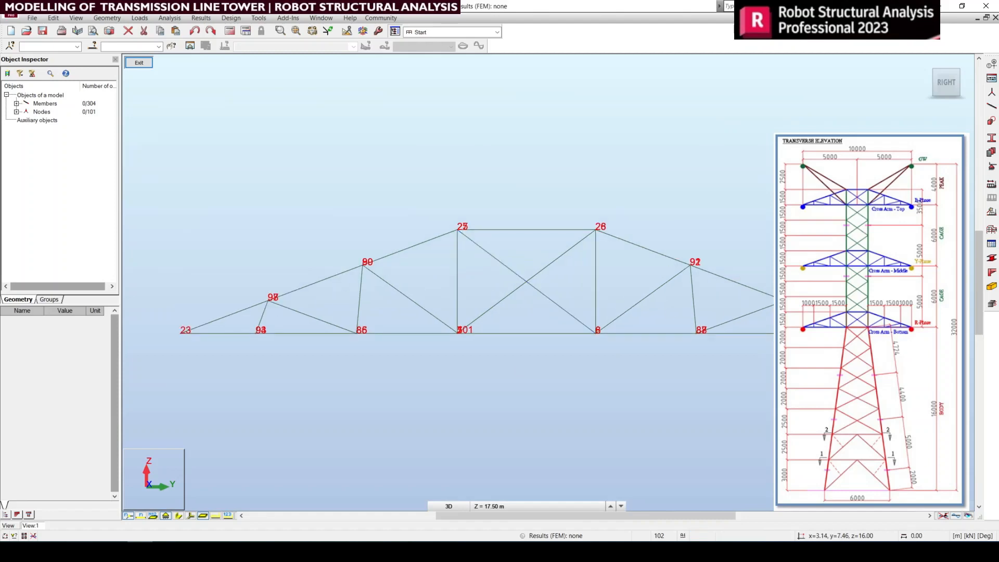
pyautogui.moveTo(658, 307); pyautogui.dragTo(658, 308)
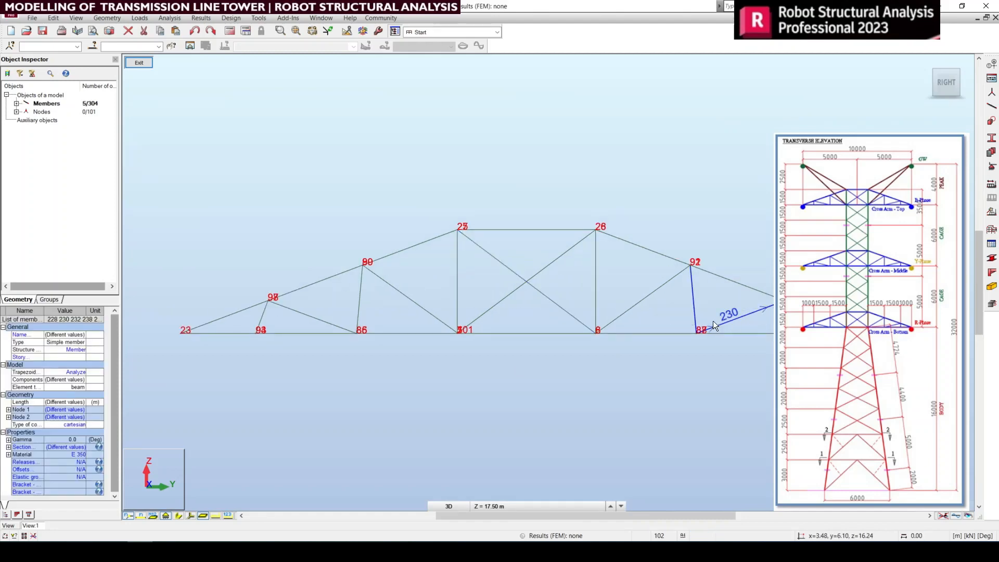
pyautogui.click(797, 333)
pyautogui.click(791, 317)
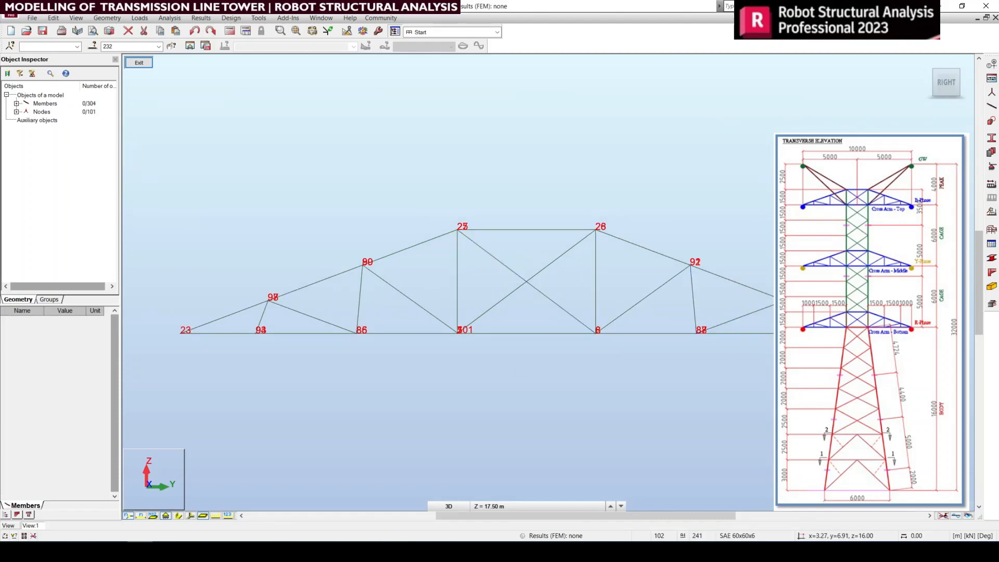
pyautogui.click(769, 323)
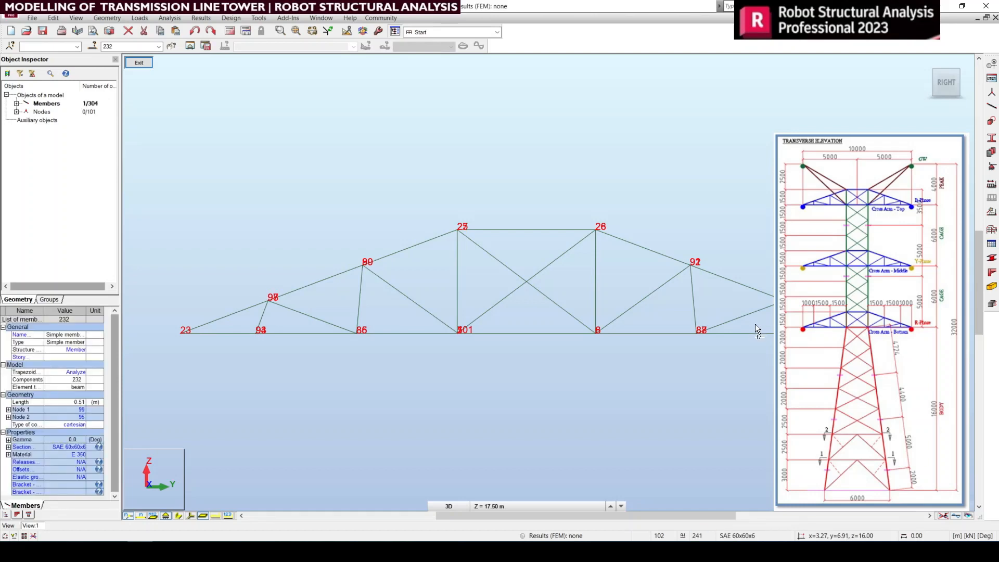
pyautogui.moveTo(754, 324); pyautogui.dragTo(633, 292)
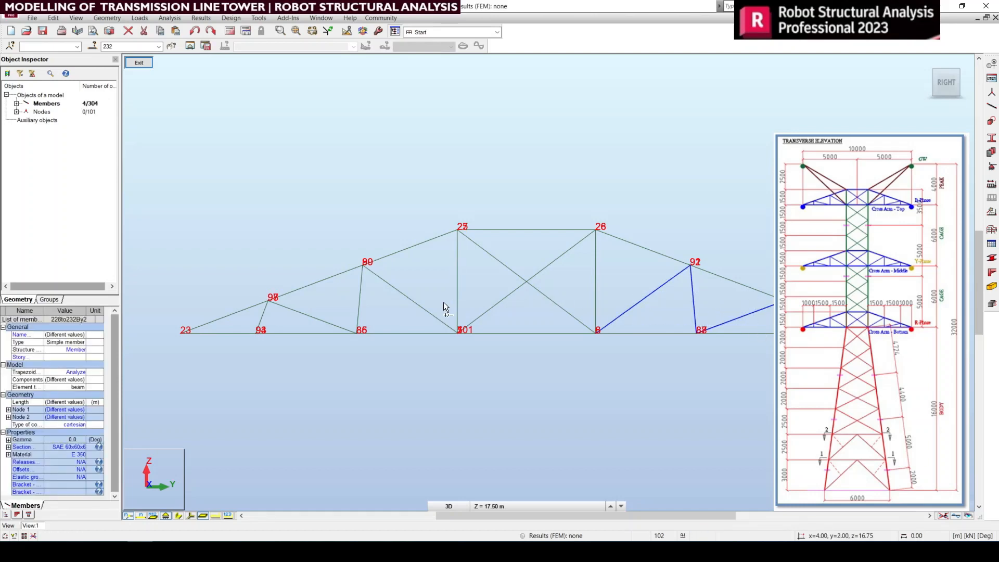
pyautogui.keyDown('ctrl'); pyautogui.moveTo(292, 295); pyautogui.dragTo(309, 329); pyautogui.keyUp('ctrl')
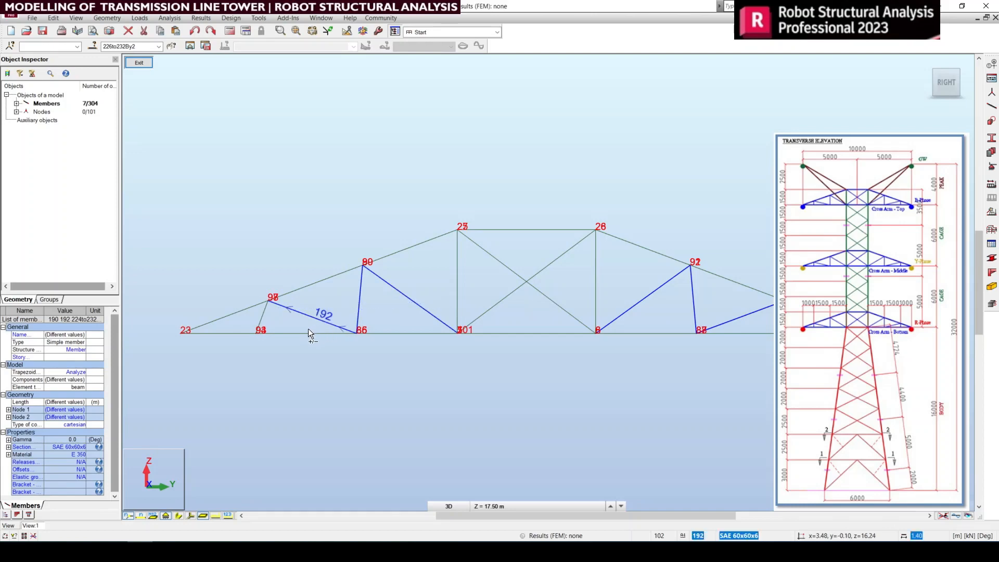
pyautogui.keyDown('ctrl'); pyautogui.moveTo(233, 321); pyautogui.dragTo(234, 322); pyautogui.keyUp('ctrl')
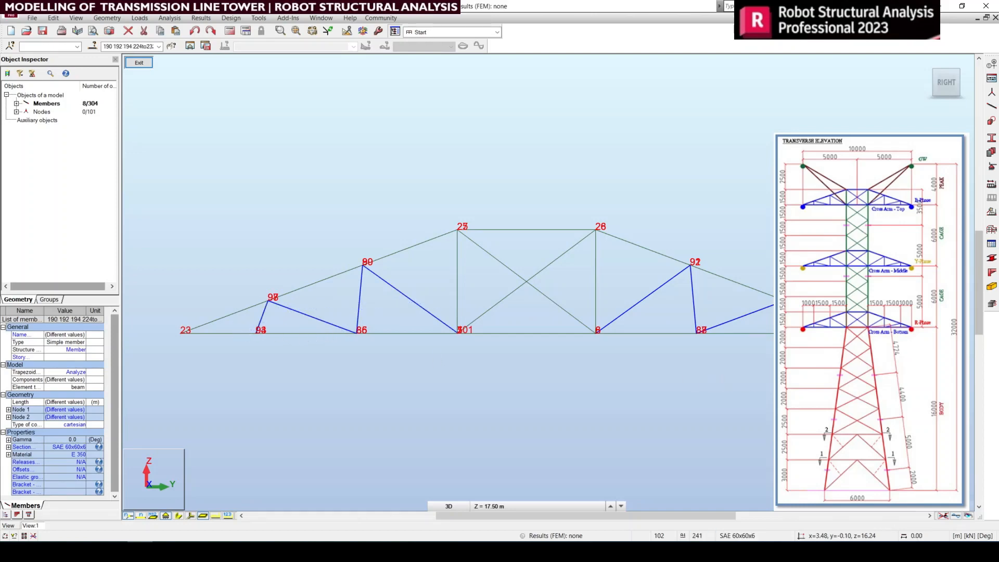
pyautogui.click(926, 63)
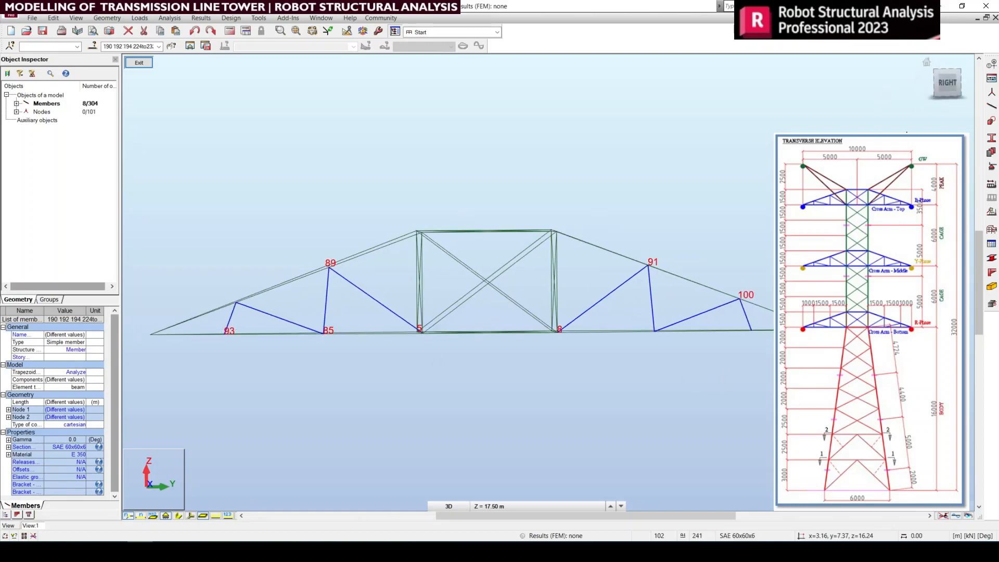
pyautogui.click(51, 18)
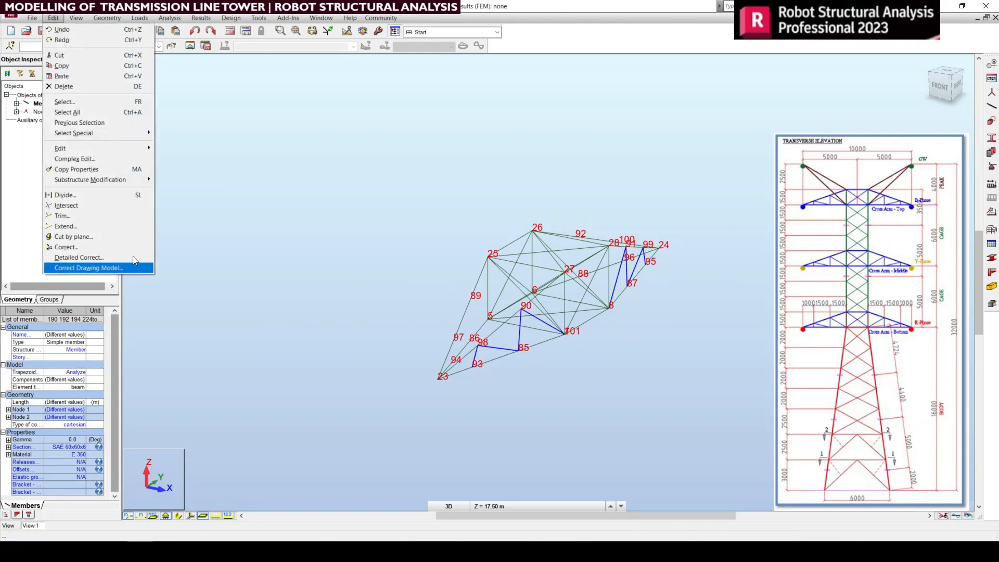
pyautogui.moveTo(106, 151)
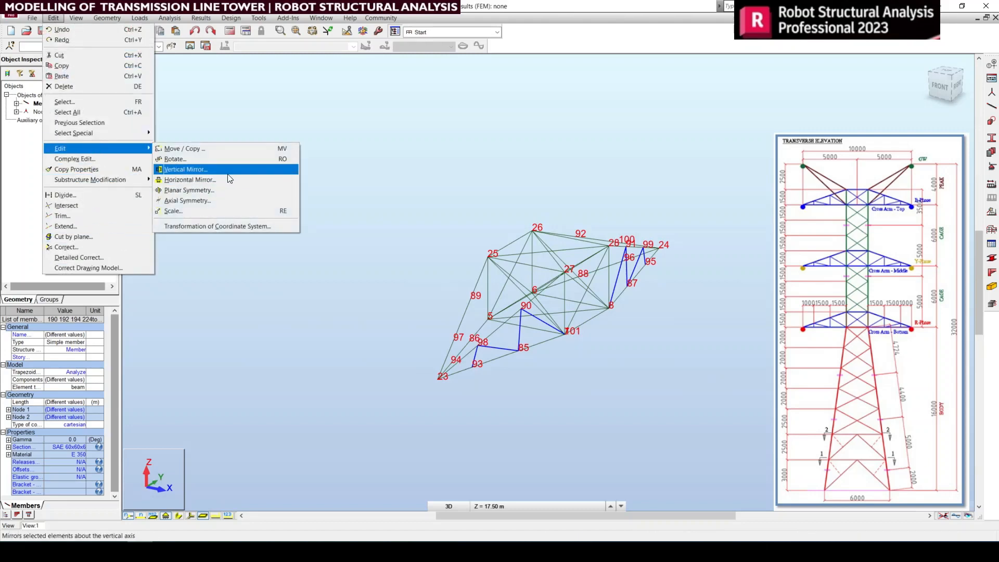
pyautogui.click(186, 170)
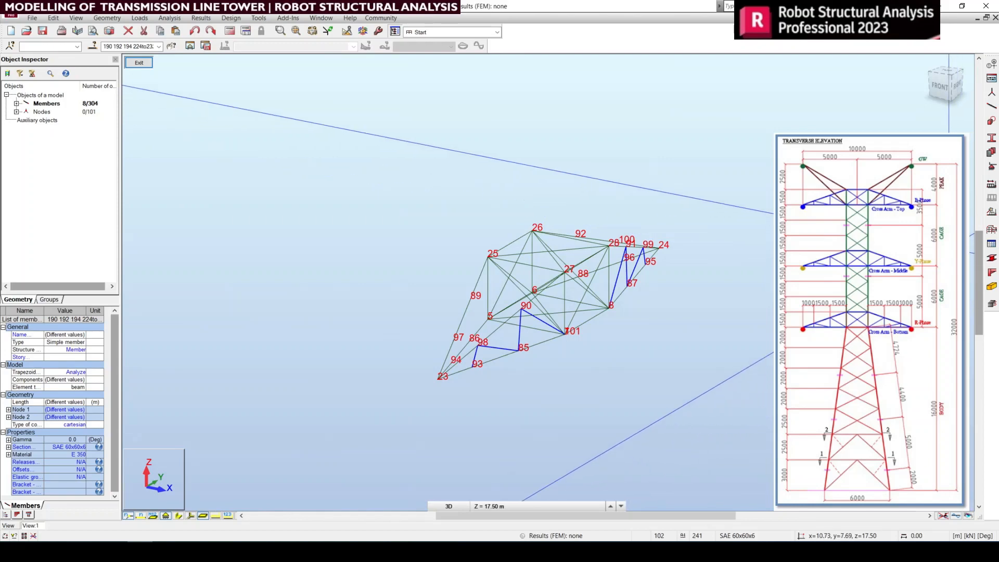
pyautogui.scroll(4, 577, 214)
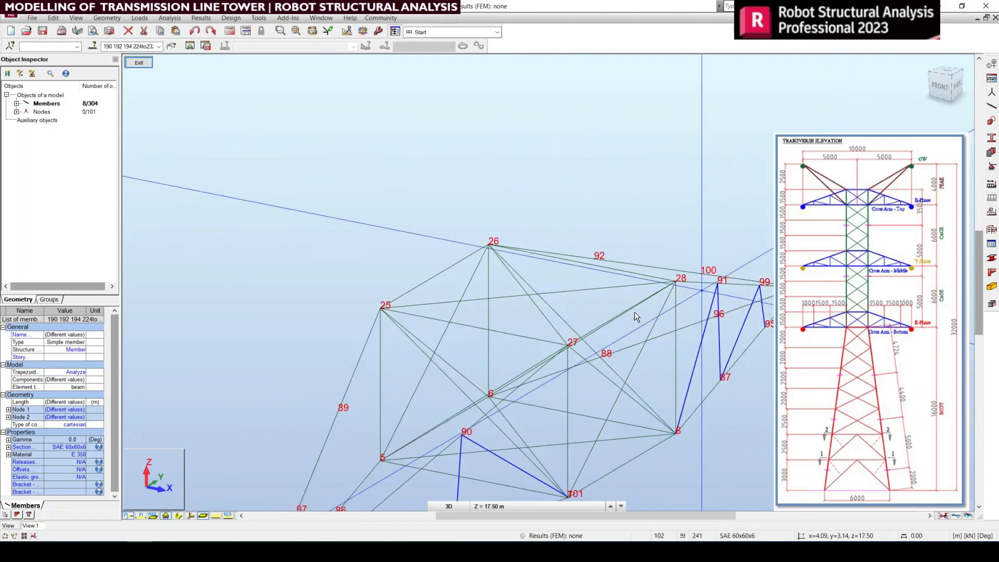
pyautogui.click(527, 295)
pyautogui.scroll(-5, 557, 364)
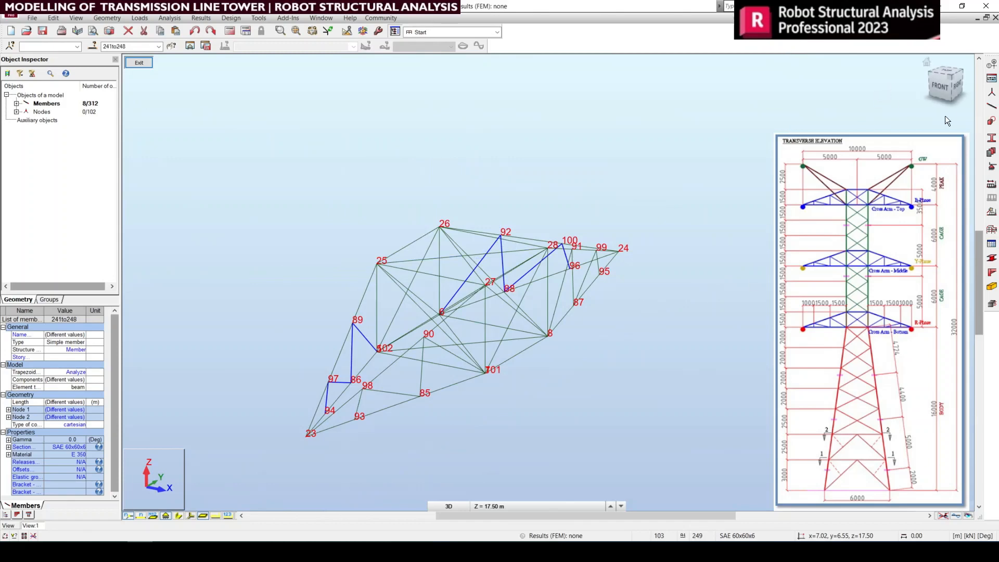
# Step: Isolate the cross arm's bottom-face members and nodes between nodes 23 and 24 for editing, show them in a 3D view and clear the selection
pyautogui.click(956, 88)
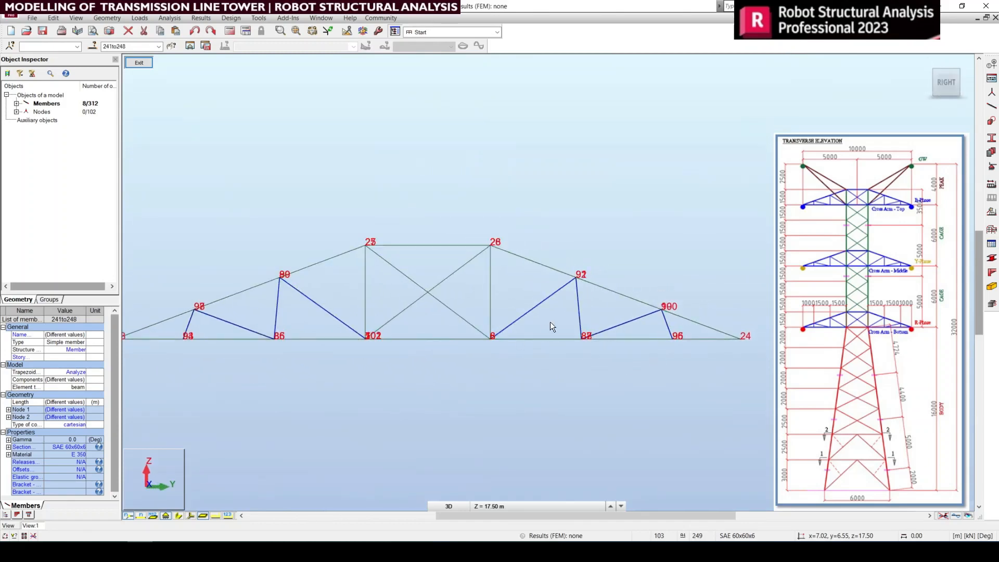
pyautogui.click(535, 411)
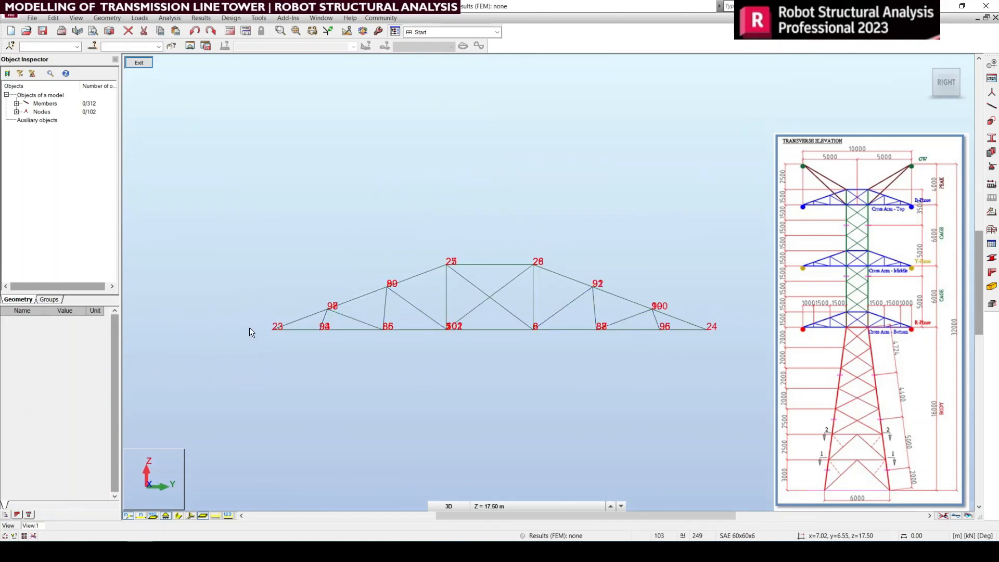
pyautogui.moveTo(248, 319); pyautogui.dragTo(774, 345)
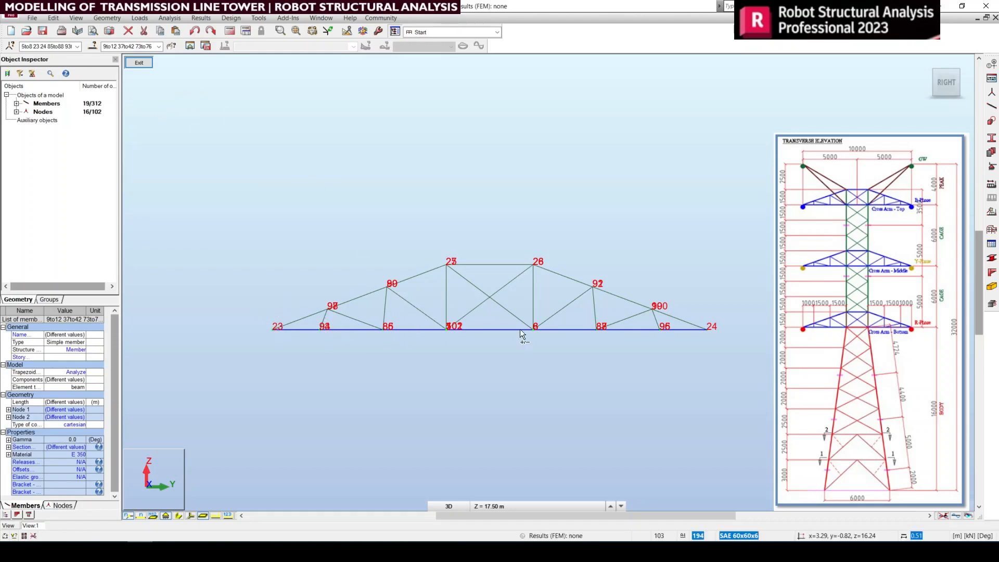
pyautogui.keyDown('ctrl'); pyautogui.click(655, 320); pyautogui.keyUp('ctrl')
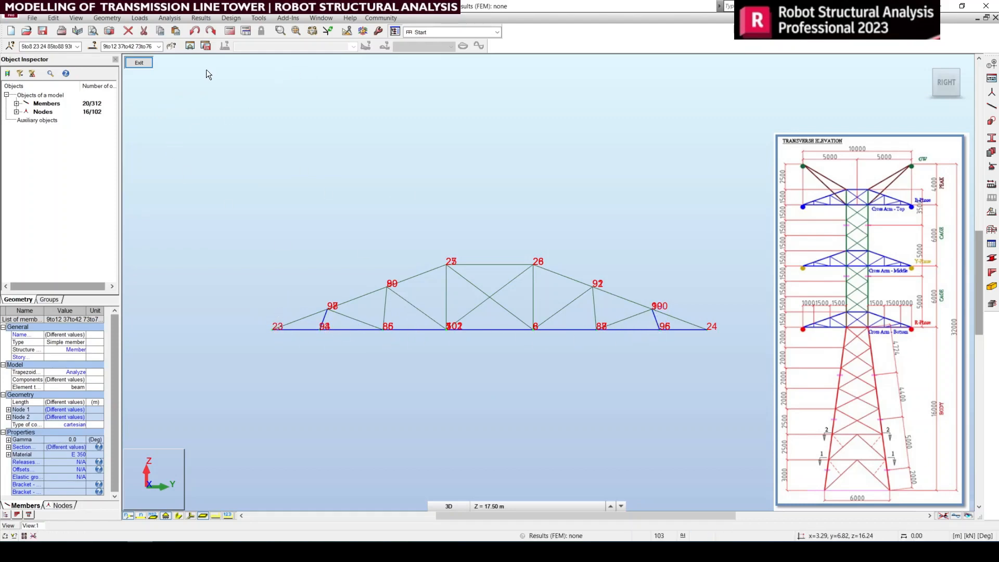
pyautogui.click(189, 48)
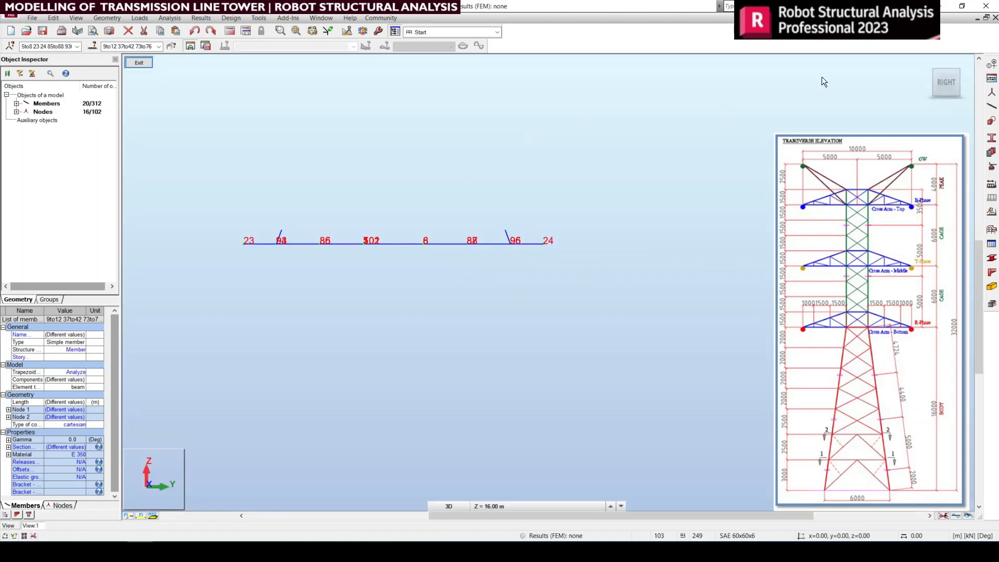
pyautogui.click(946, 62)
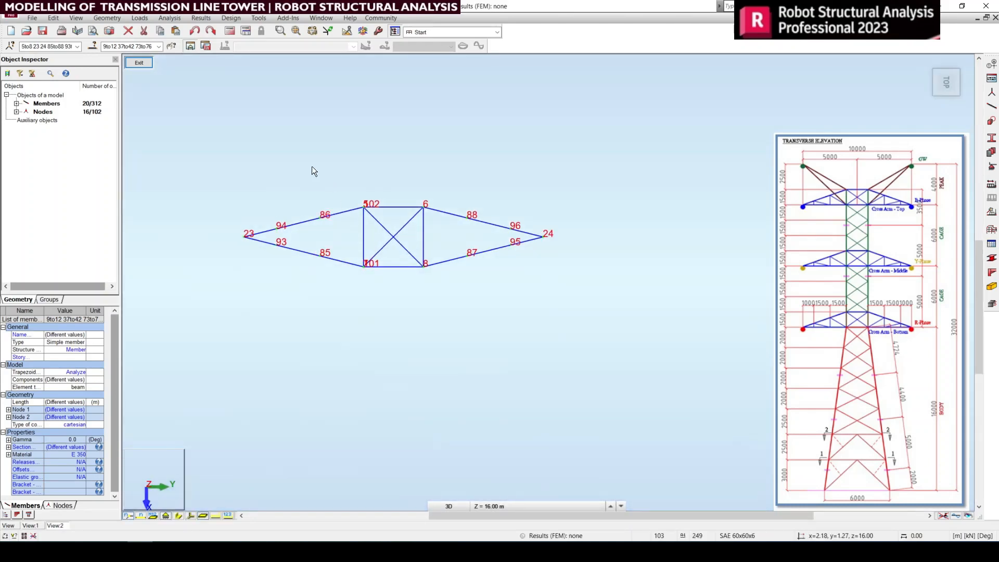
pyautogui.scroll(1, 318, 171)
pyautogui.click(929, 63)
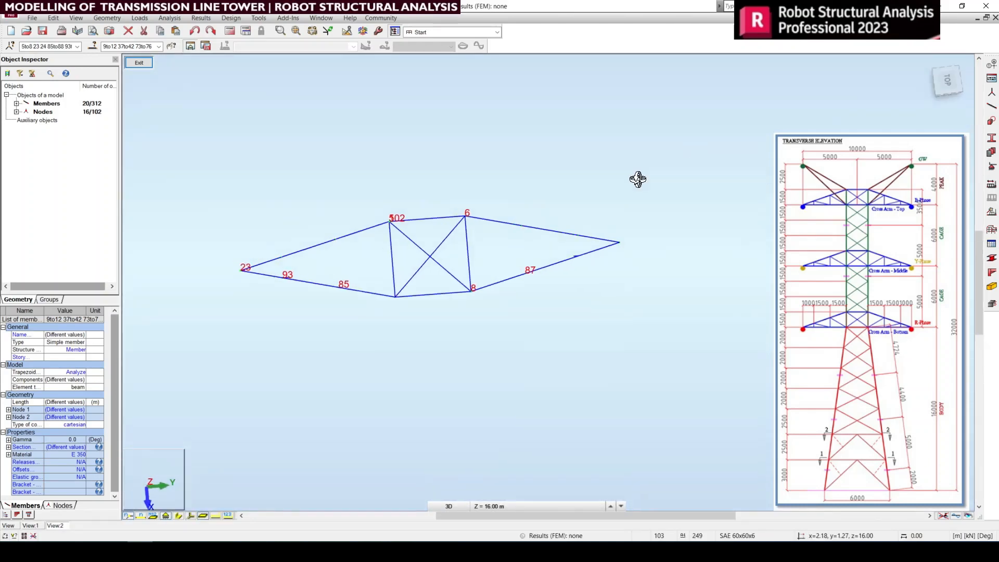
pyautogui.scroll(3, 634, 247)
pyautogui.rightClick(494, 180)
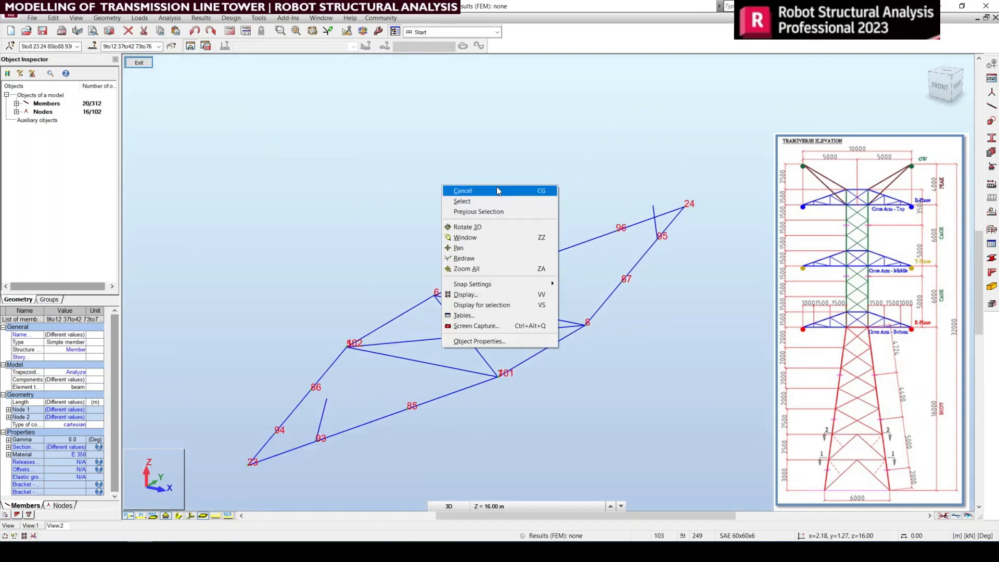
pyautogui.click(497, 187)
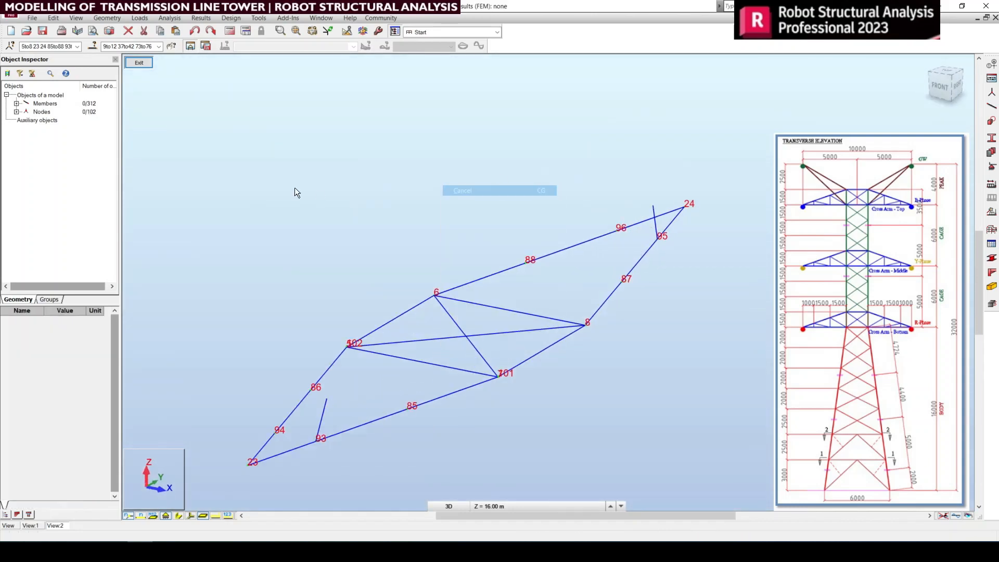
# Step: Draw SAE 60x60x6 bracing on the bottom face toward node 23: link nodes 94–93, then with Drag enabled chain nodes 93, 86, 85 and 5
pyautogui.click(993, 106)
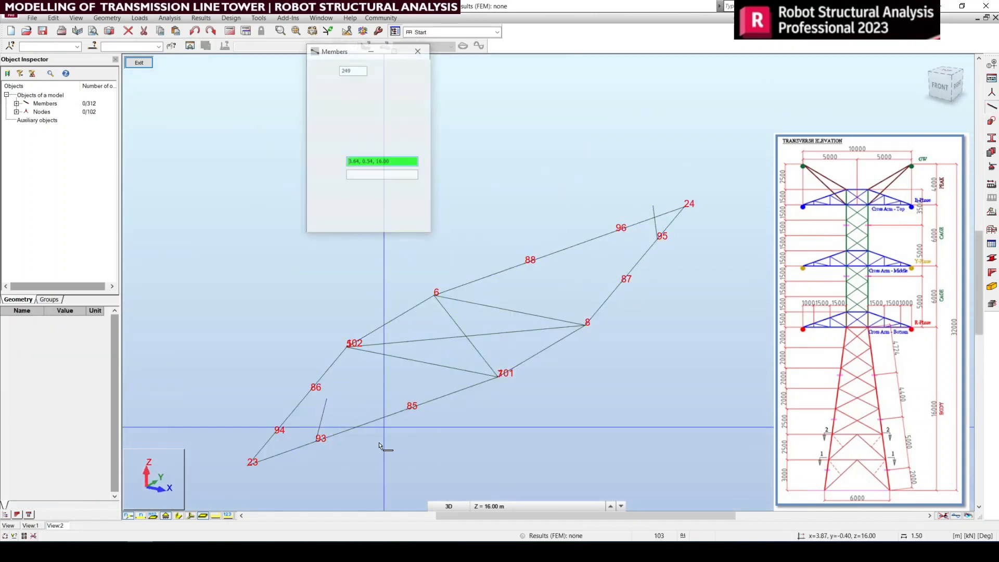
pyautogui.click(274, 436)
pyautogui.click(316, 440)
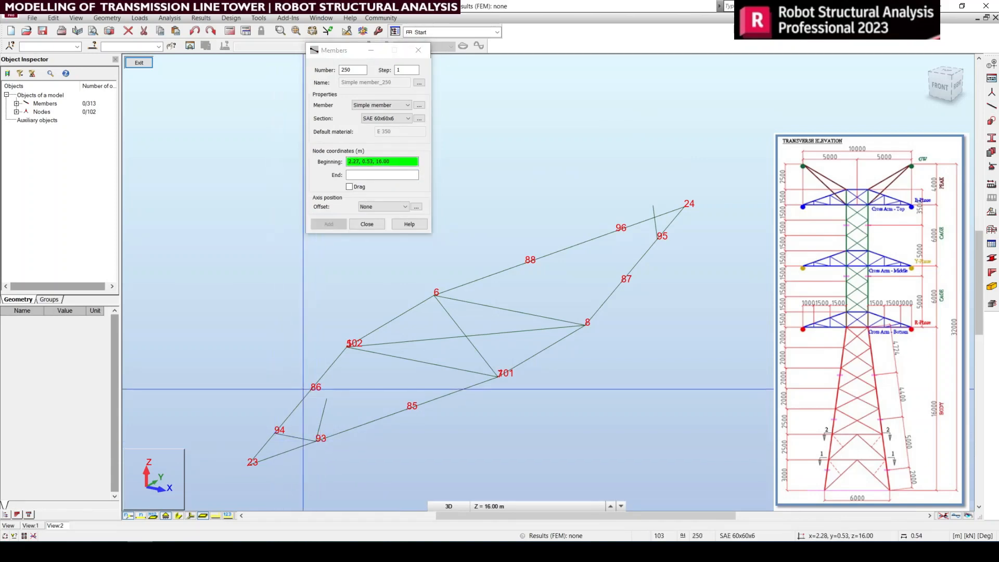
pyautogui.click(357, 189)
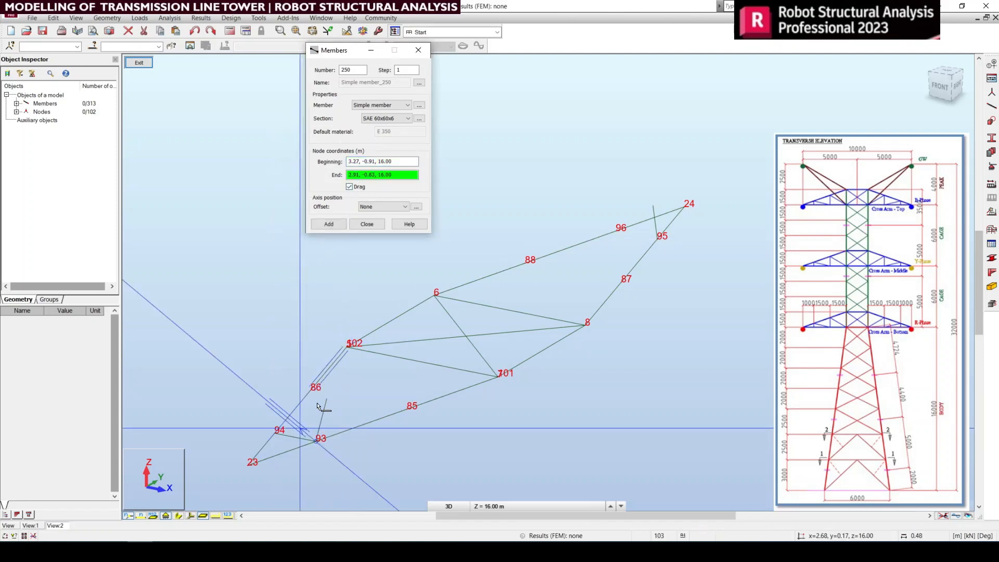
pyautogui.click(308, 390)
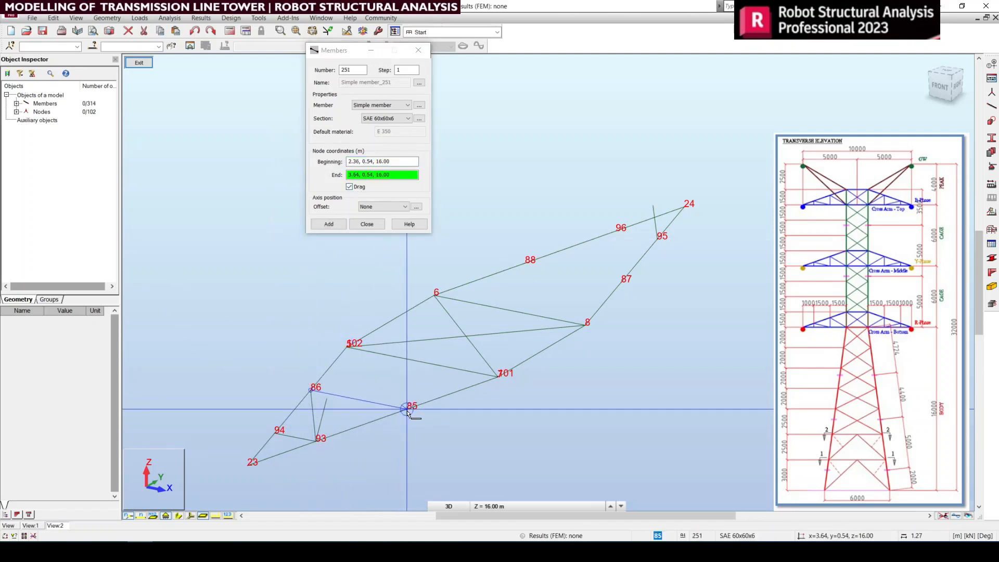
pyautogui.click(385, 394)
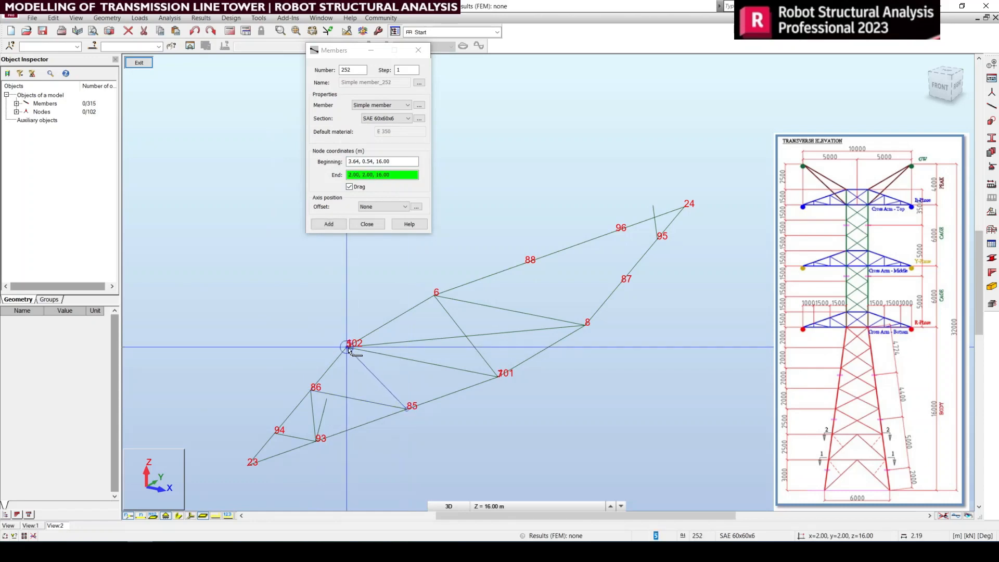
pyautogui.click(348, 345)
pyautogui.rightClick(532, 390)
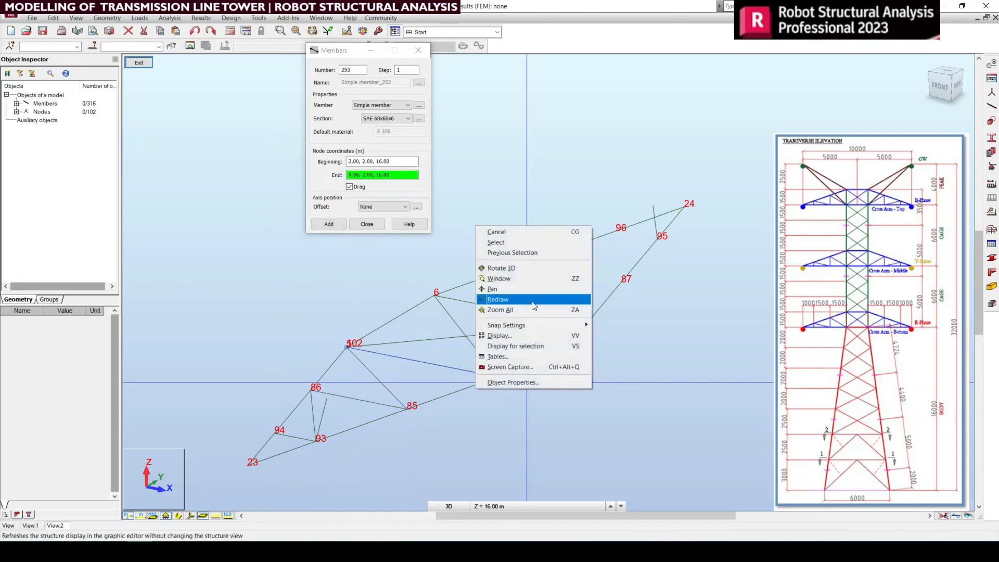
pyautogui.click(519, 242)
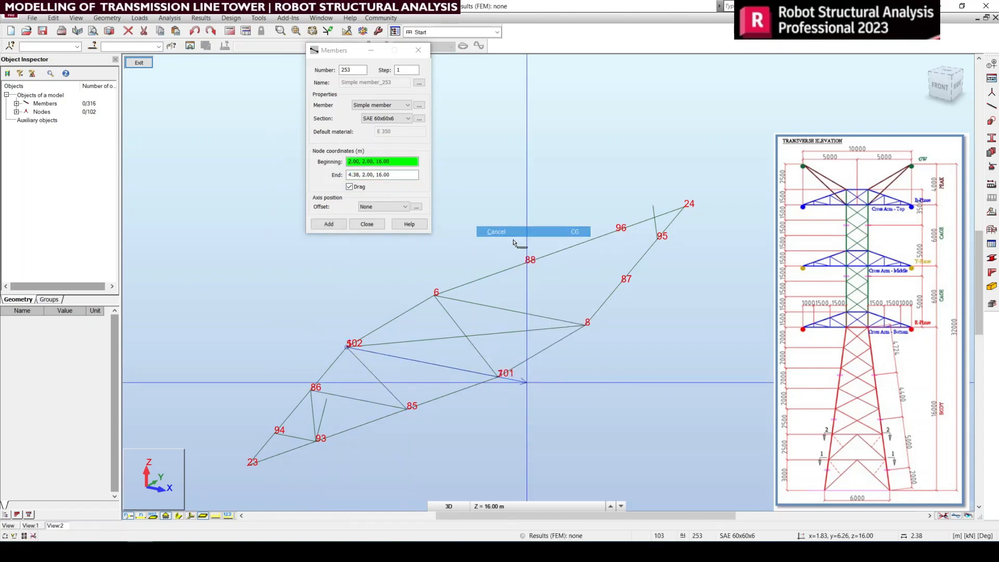
# Step: Draw the SAE 60x60x6 bottom-face bracing toward node 24 by chaining nodes 6, 87, 88, 95 and 96, and close the Members dialog
pyautogui.click(437, 299)
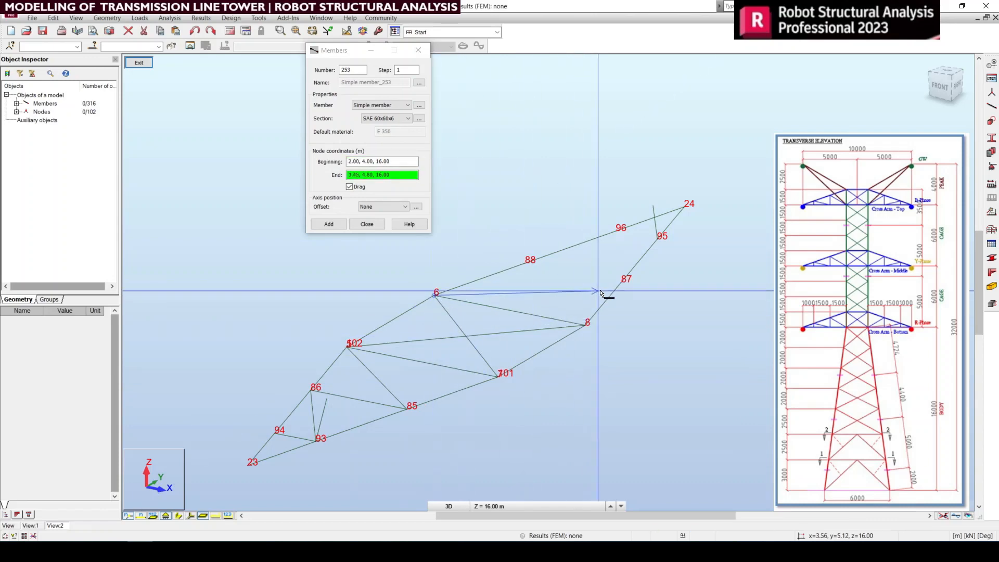
pyautogui.click(623, 285)
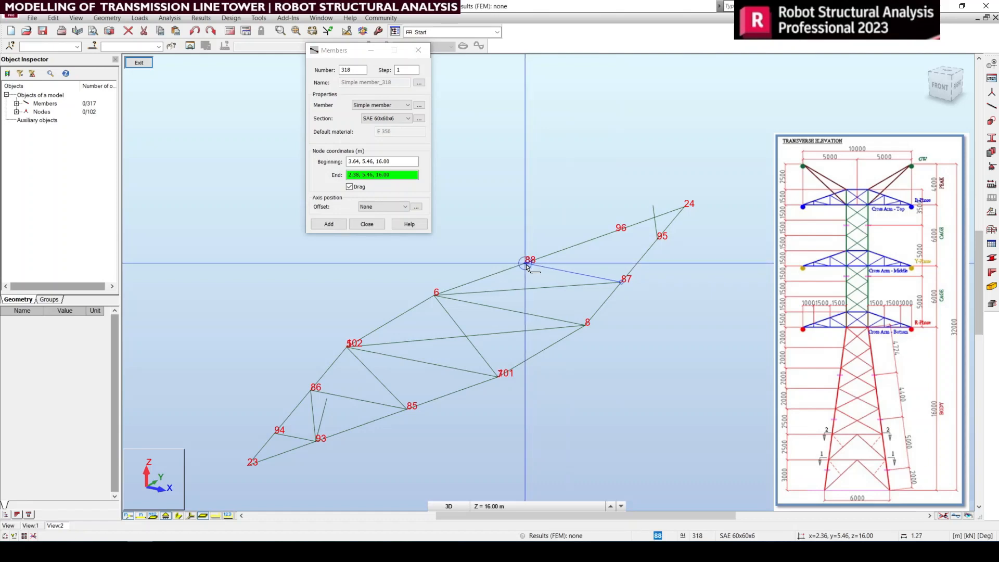
pyautogui.click(527, 265)
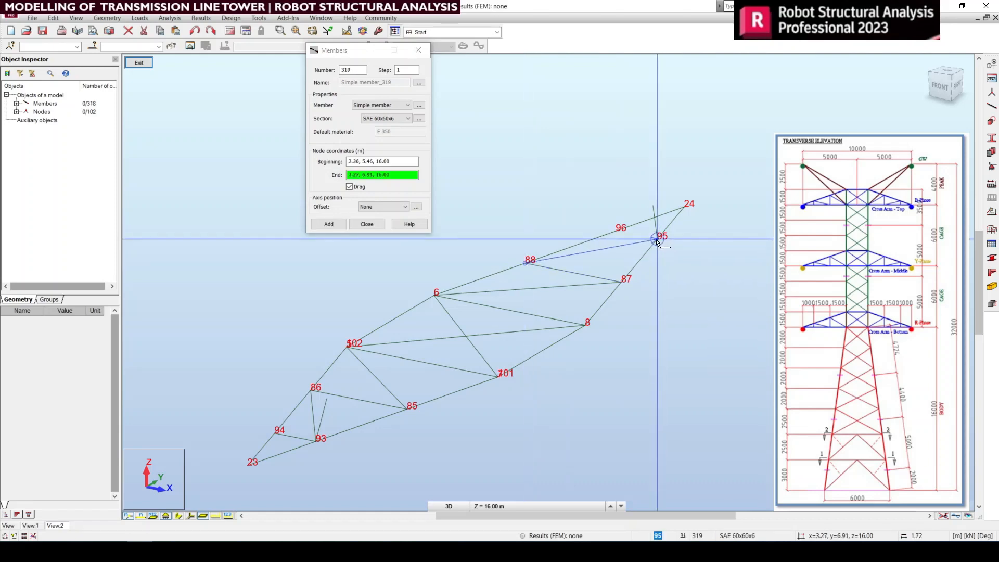
pyautogui.click(657, 240)
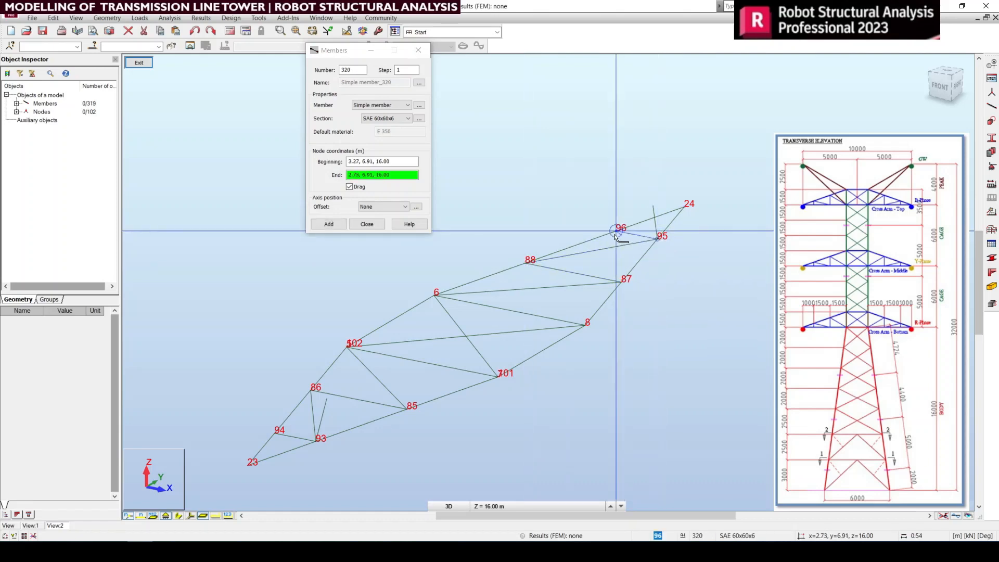
pyautogui.click(616, 234)
pyautogui.rightClick(638, 304)
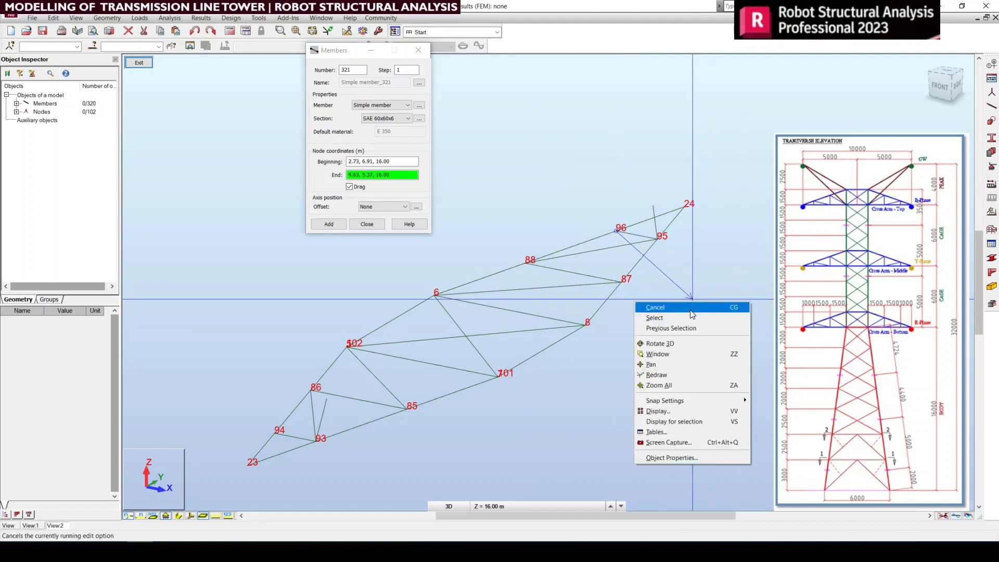
pyautogui.click(655, 307)
pyautogui.click(419, 50)
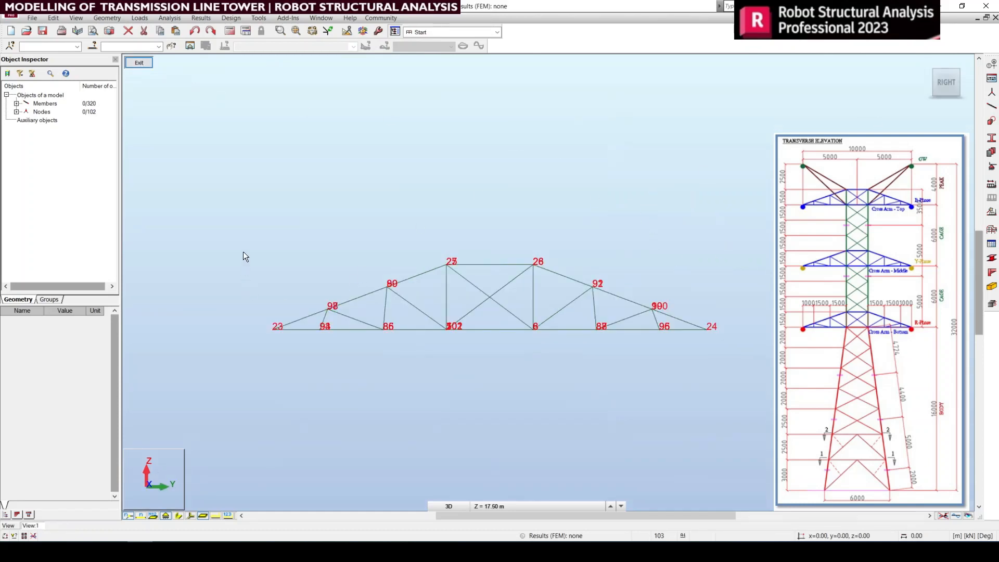
# Step: Isolate the cross arm's top-face members between nodes 97–98 and 99–100, including one short post at each end, and show them from the top
pyautogui.moveTo(186, 192); pyautogui.dragTo(442, 333)
pyautogui.keyDown('ctrl'); pyautogui.moveTo(319, 237); pyautogui.dragTo(464, 310); pyautogui.keyUp('ctrl')
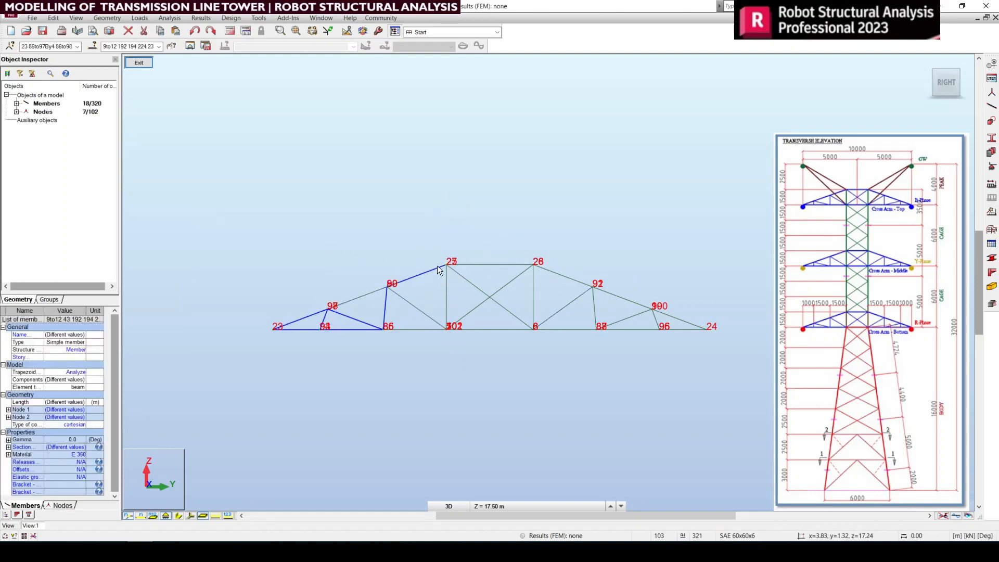
pyautogui.moveTo(212, 163); pyautogui.dragTo(786, 325)
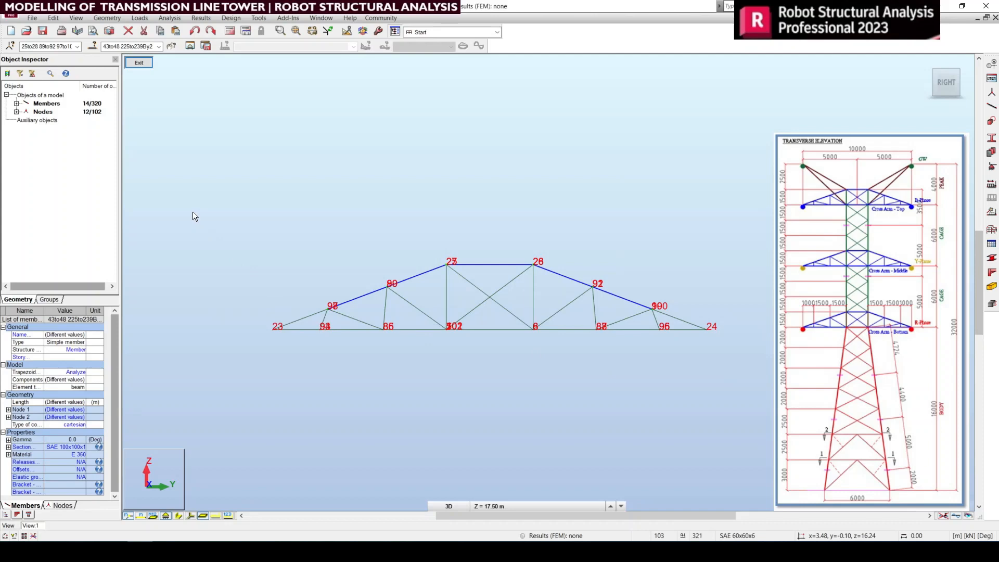
pyautogui.keyDown('ctrl'); pyautogui.click(327, 317); pyautogui.keyUp('ctrl')
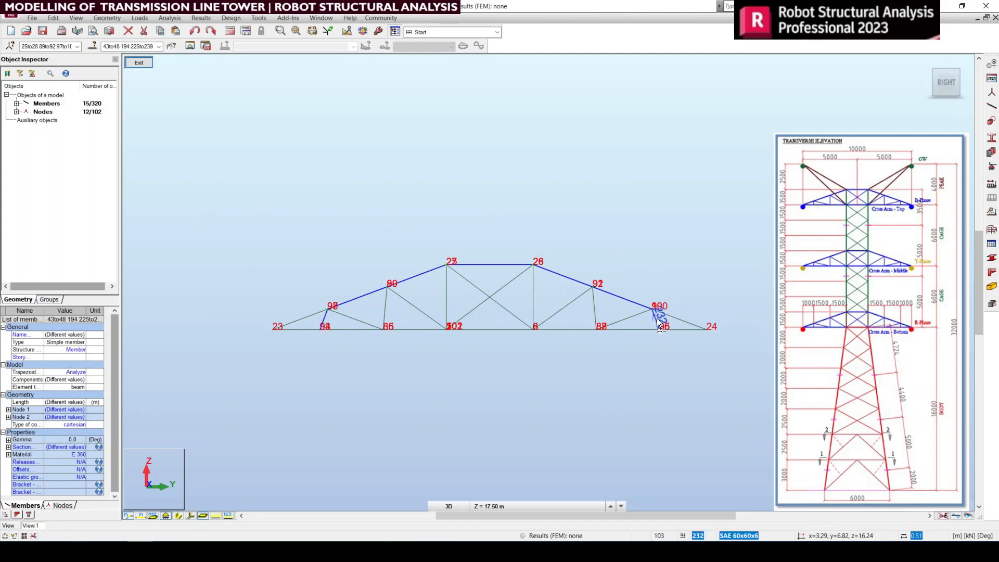
pyautogui.keyDown('ctrl'); pyautogui.click(657, 318); pyautogui.keyUp('ctrl')
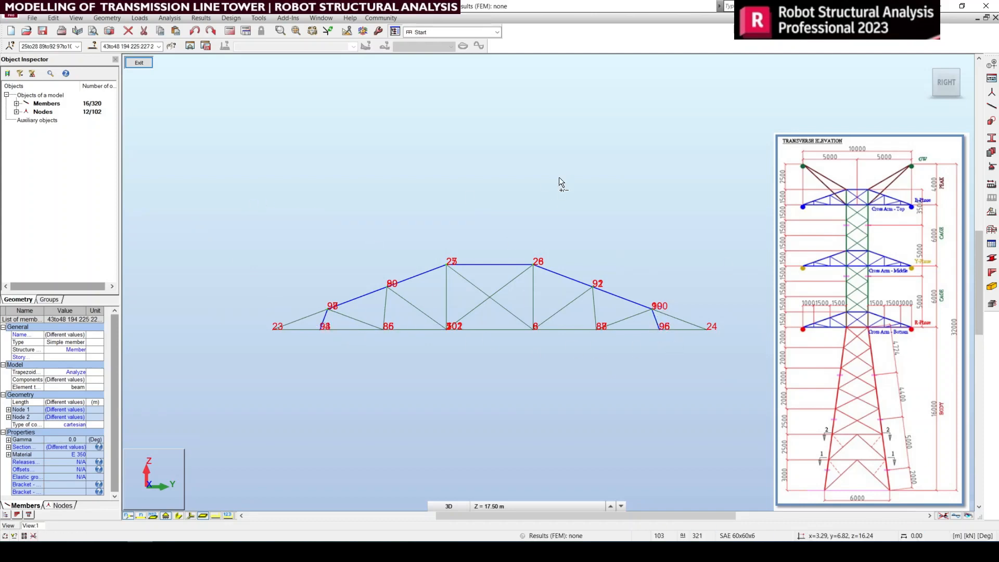
pyautogui.click(191, 46)
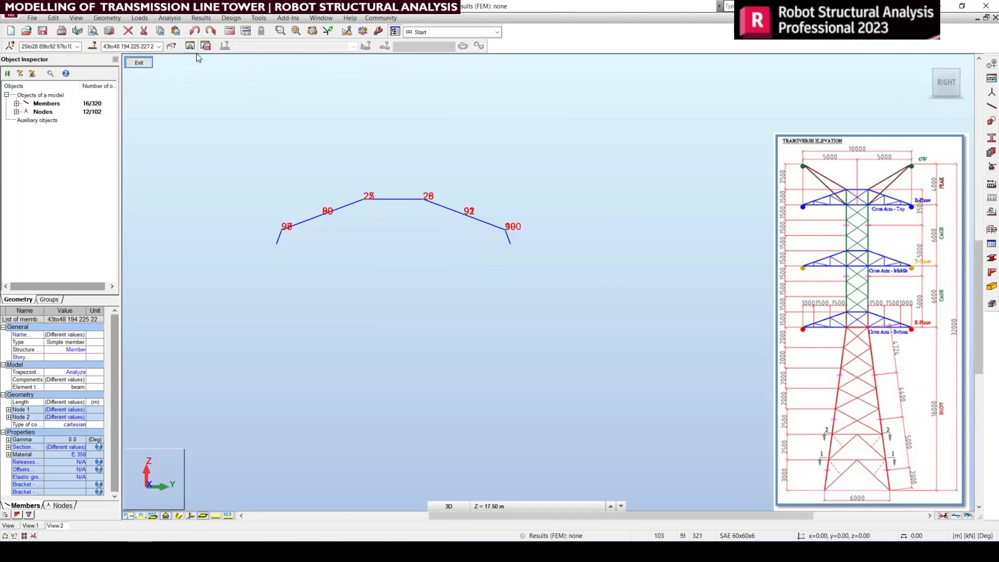
pyautogui.click(946, 64)
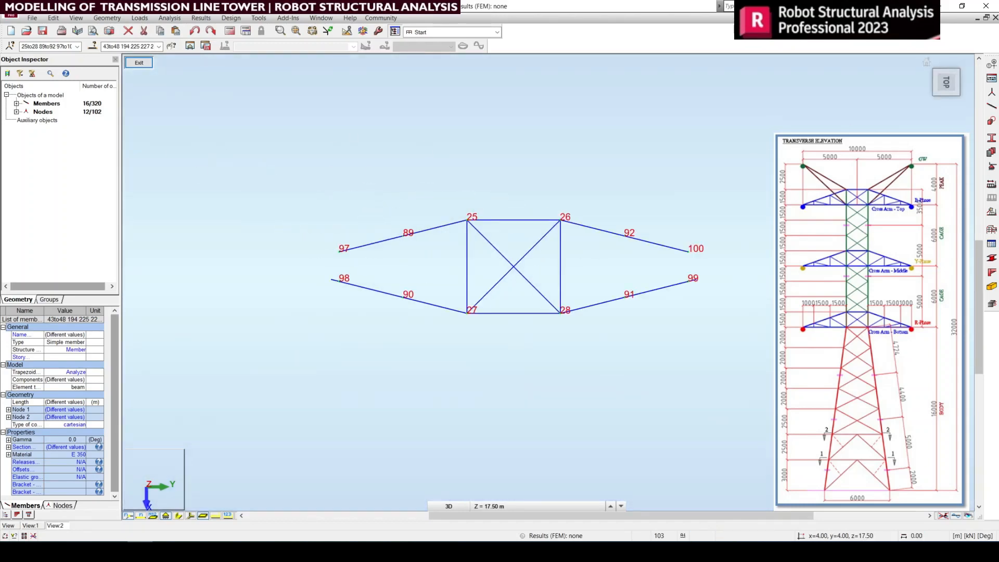
# Step: Draw SAE 60x60x6 bracing on the top face toward node 23: link nodes 98–89, then with Drag enabled chain nodes 89, 90 and 25
pyautogui.click(991, 121)
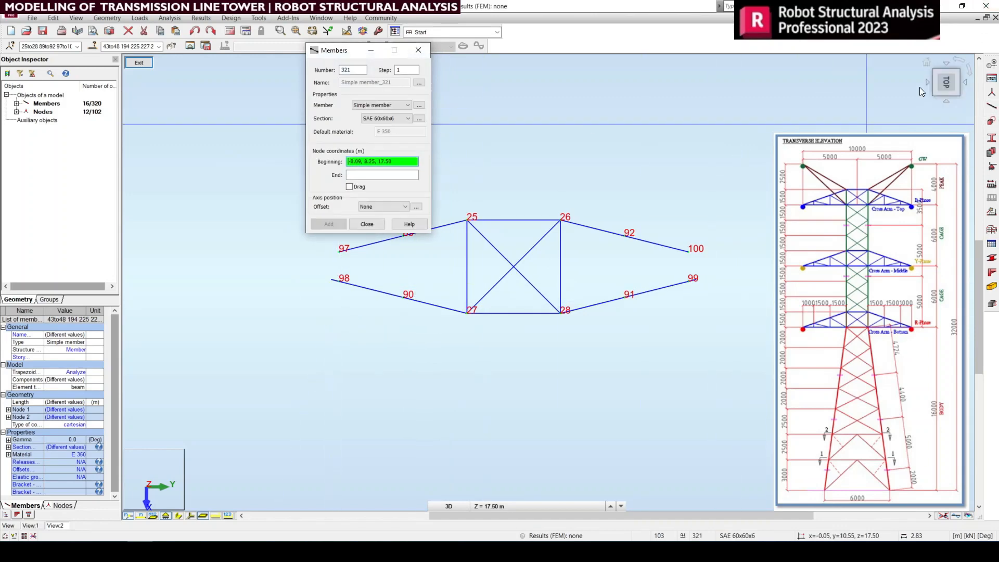
pyautogui.click(926, 63)
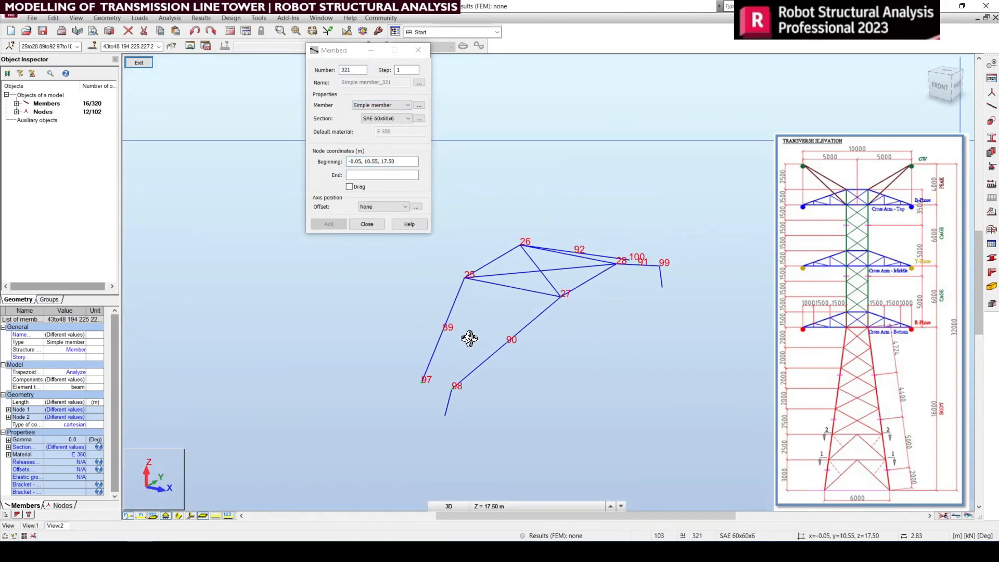
pyautogui.scroll(2, 468, 339)
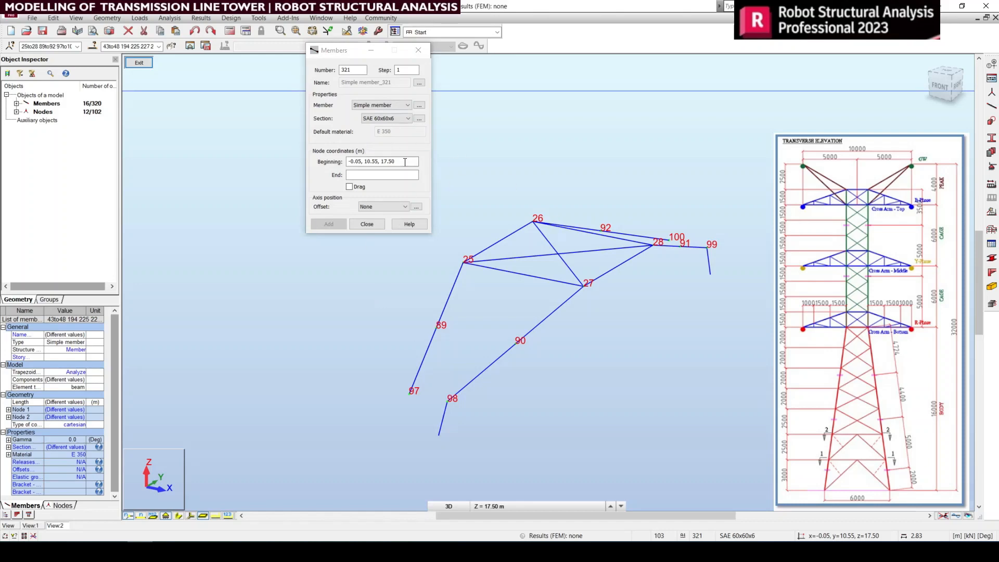
pyautogui.click(448, 401)
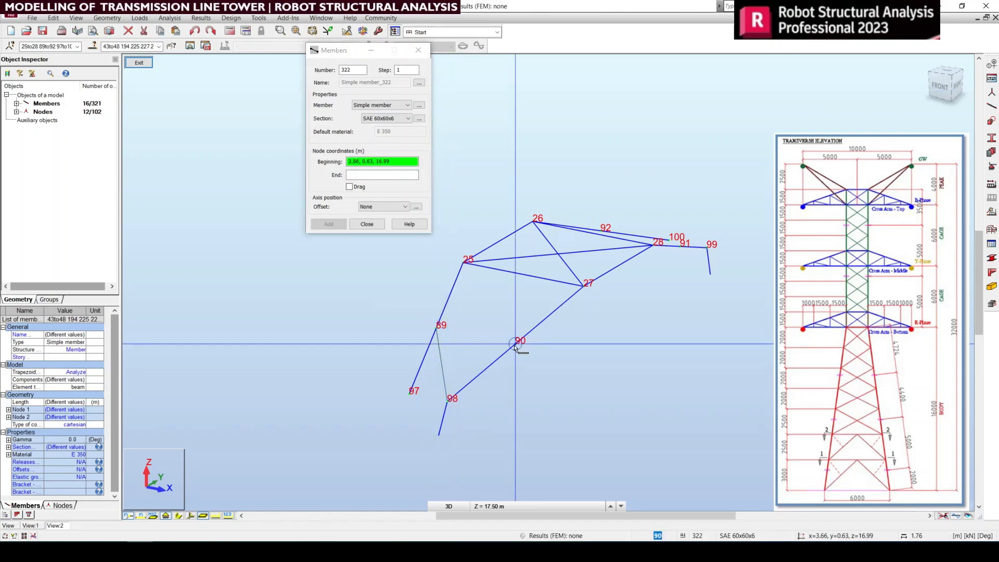
pyautogui.click(357, 188)
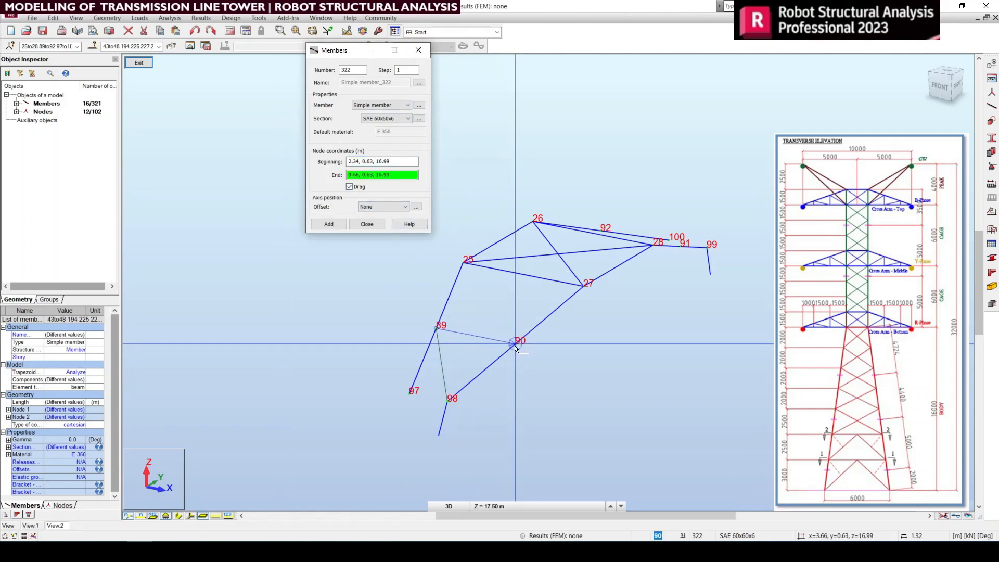
pyautogui.click(500, 324)
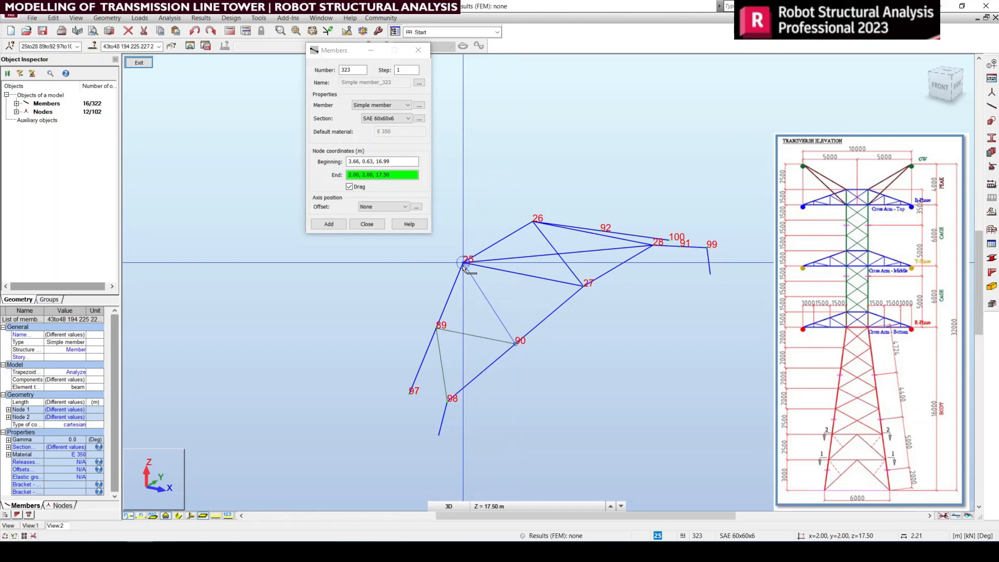
pyautogui.click(462, 266)
pyautogui.rightClick(530, 319)
pyautogui.click(530, 330)
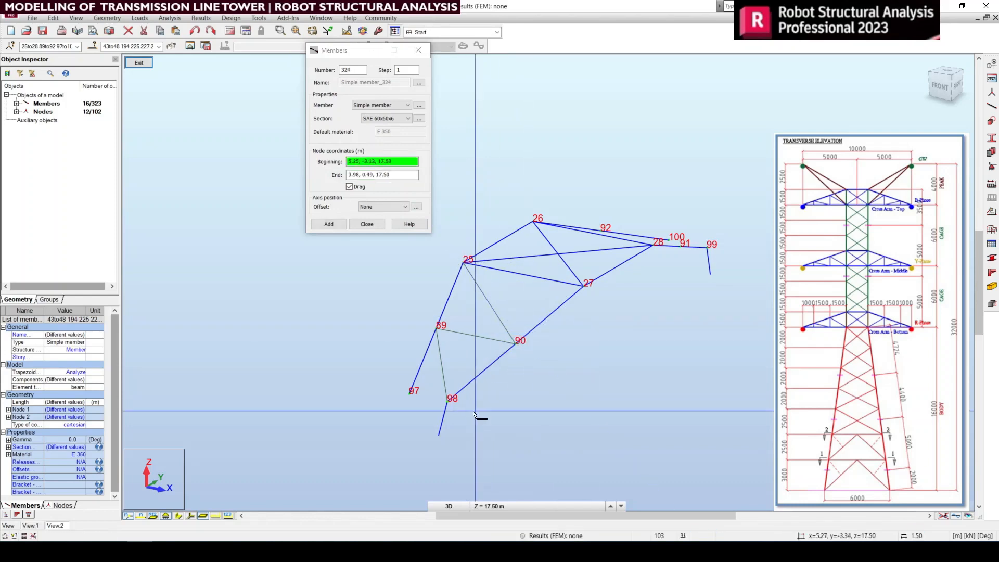
# Step: Add an SAE 60x60x6 cross member between nodes 98 and 97 and end the chain
pyautogui.click(448, 403)
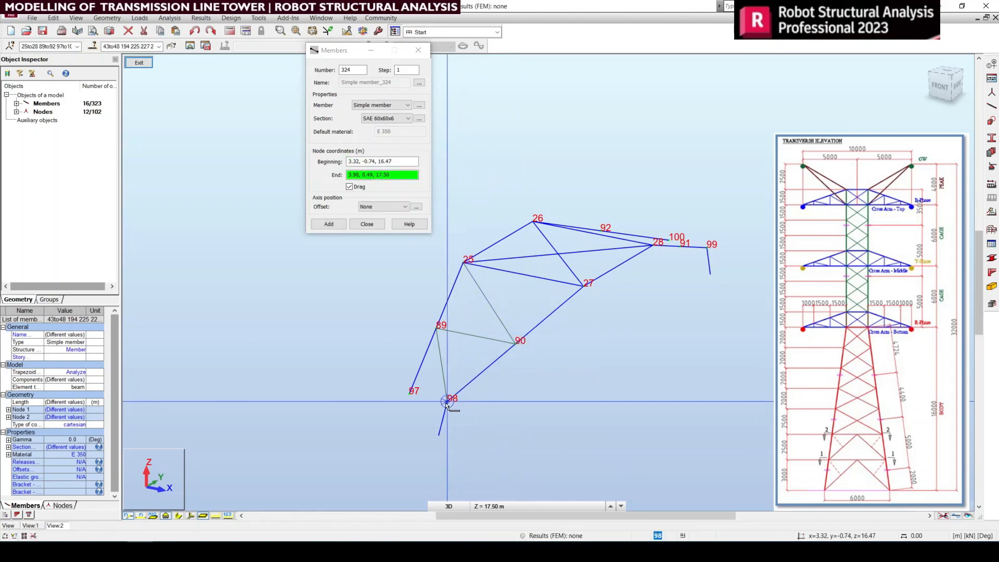
pyautogui.click(409, 395)
pyautogui.rightClick(709, 297)
pyautogui.click(710, 304)
# Step: Draw the SAE 60x60x6 top-face bracing toward node 24 by chaining nodes 100, 99, 92, 91 and 26, and close the Members dialog
pyautogui.moveTo(726, 248); pyautogui.dragTo(660, 381, button='middle')
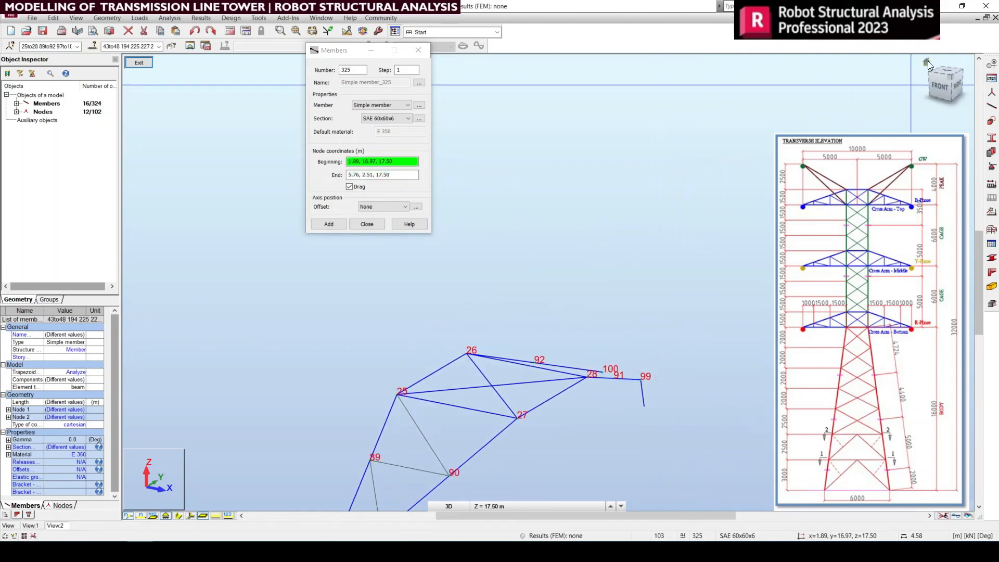
pyautogui.click(928, 63)
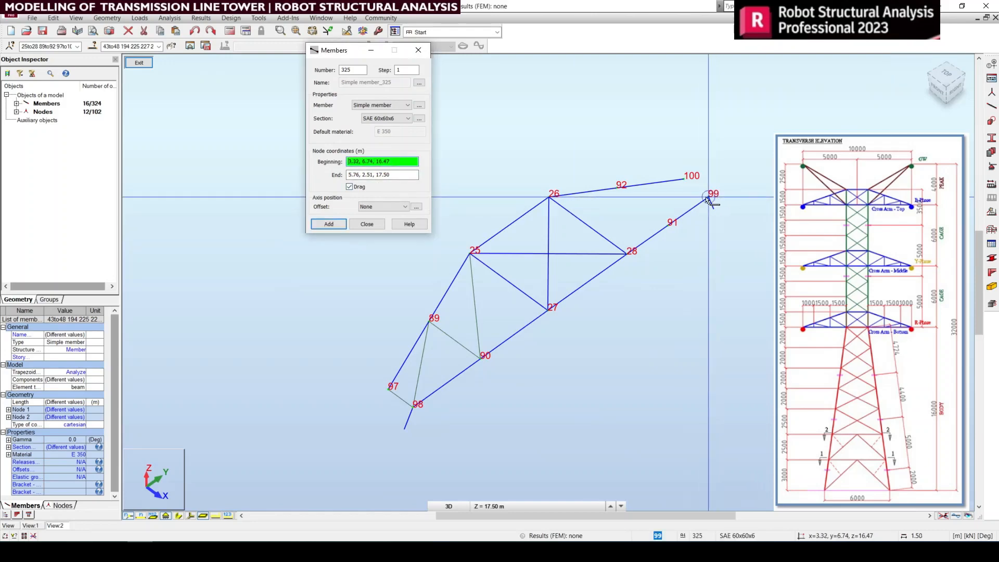
pyautogui.click(684, 179)
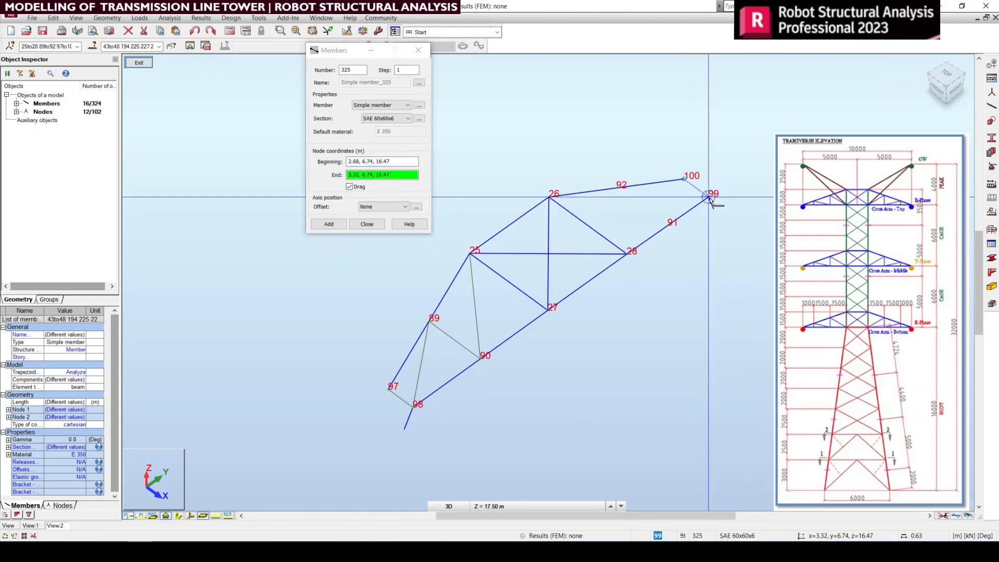
pyautogui.click(708, 197)
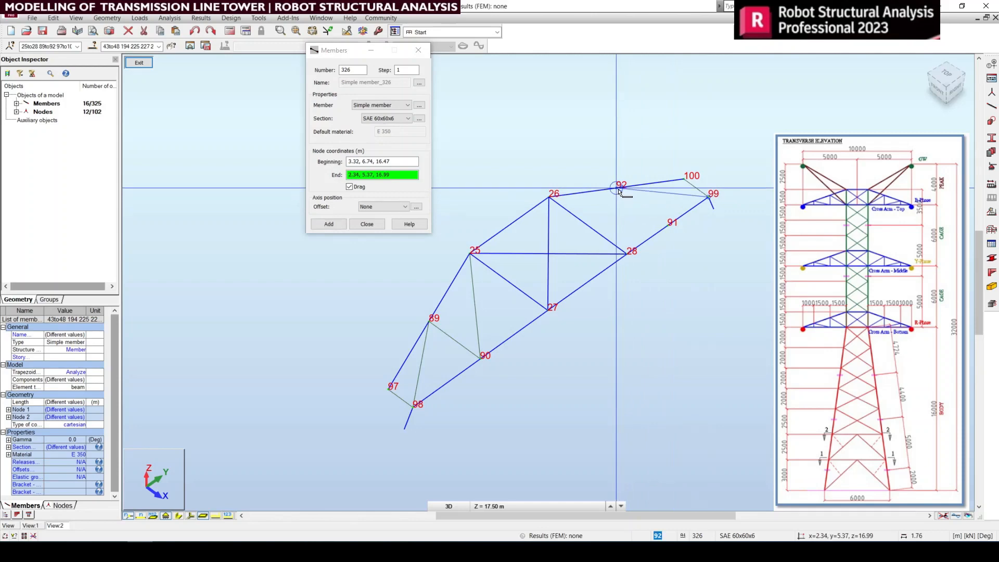
pyautogui.click(622, 188)
pyautogui.click(669, 224)
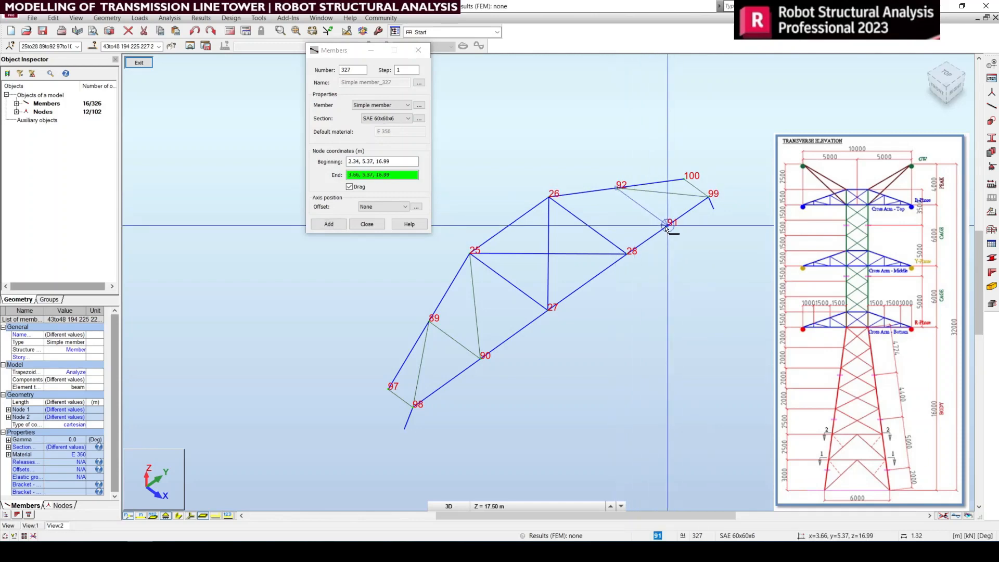
pyautogui.click(552, 199)
pyautogui.click(367, 224)
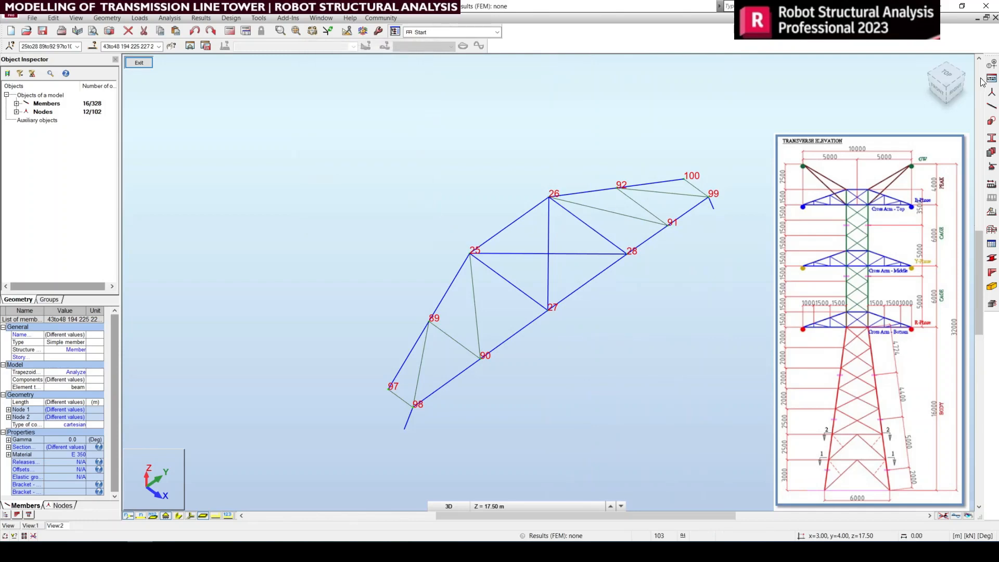
# Step: Leave the isolated cross arm views to show the whole tower and clear the selection
pyautogui.click(139, 62)
pyautogui.click(140, 62)
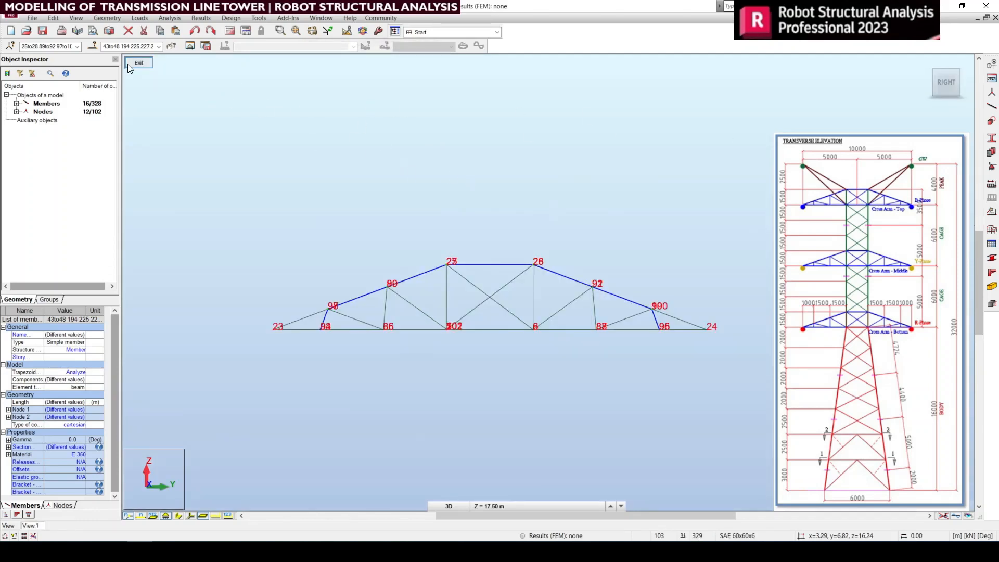
pyautogui.click(128, 65)
pyautogui.click(739, 327)
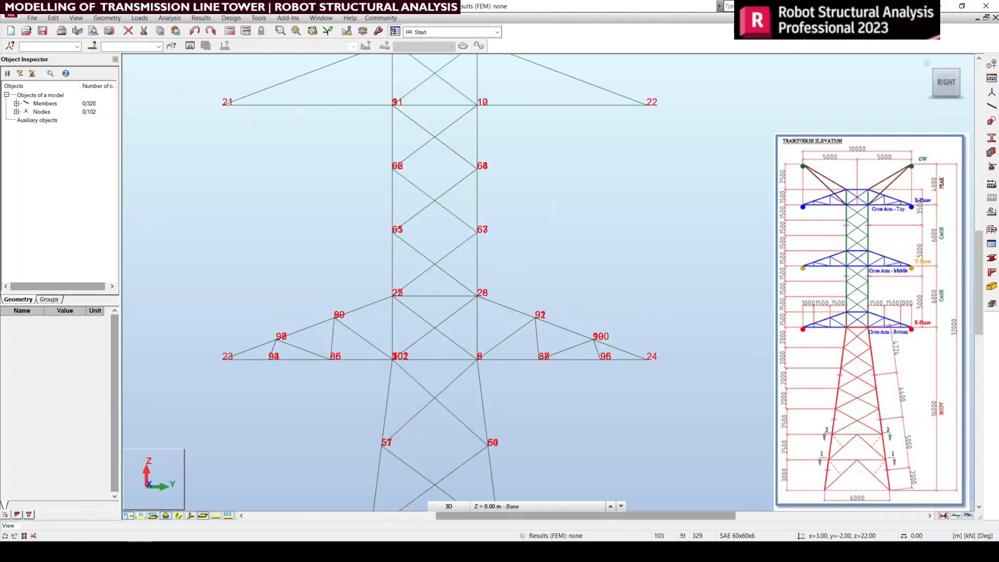
# Step: Select the SAE 60x60x6 side-face bracing members of the bottom cross arm on both sides of the tower body
pyautogui.scroll(2, 326, 357)
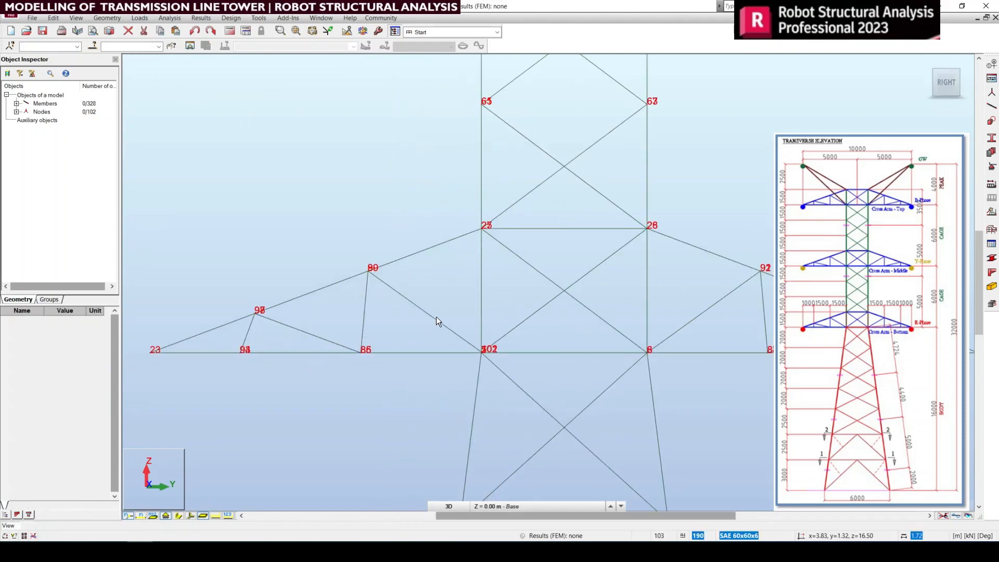
pyautogui.moveTo(456, 318); pyautogui.dragTo(336, 304)
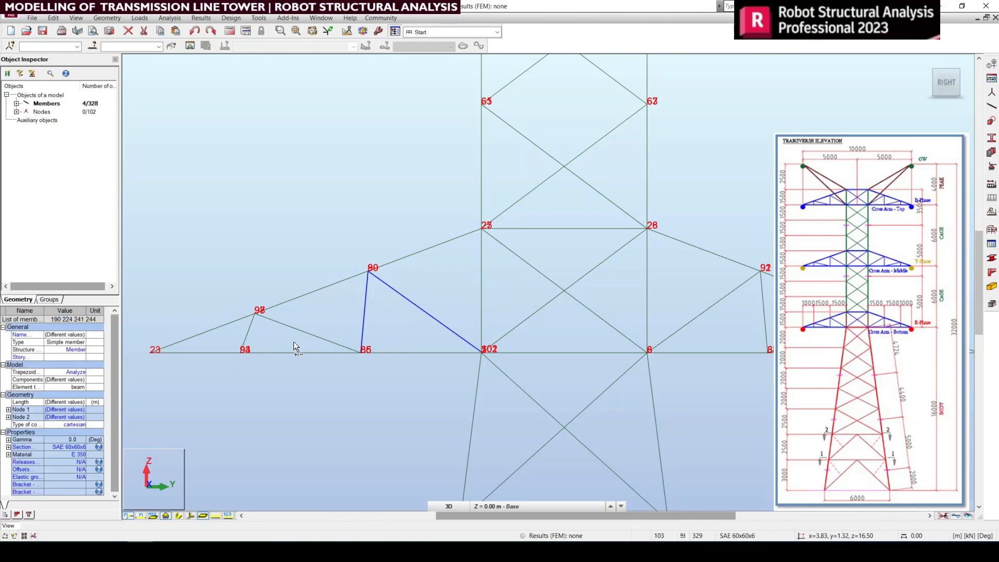
pyautogui.keyDown('ctrl'); pyautogui.moveTo(236, 333); pyautogui.dragTo(236, 333); pyautogui.keyUp('ctrl')
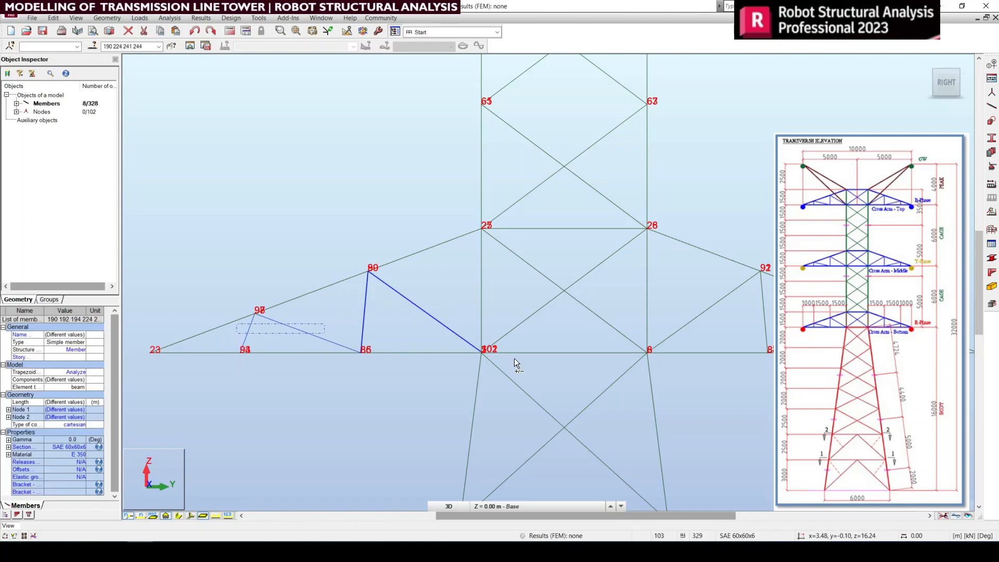
pyautogui.moveTo(766, 374); pyautogui.dragTo(512, 396, button='middle')
pyautogui.moveTo(279, 348); pyautogui.dragTo(245, 356, button='middle')
pyautogui.scroll(2, 618, 360)
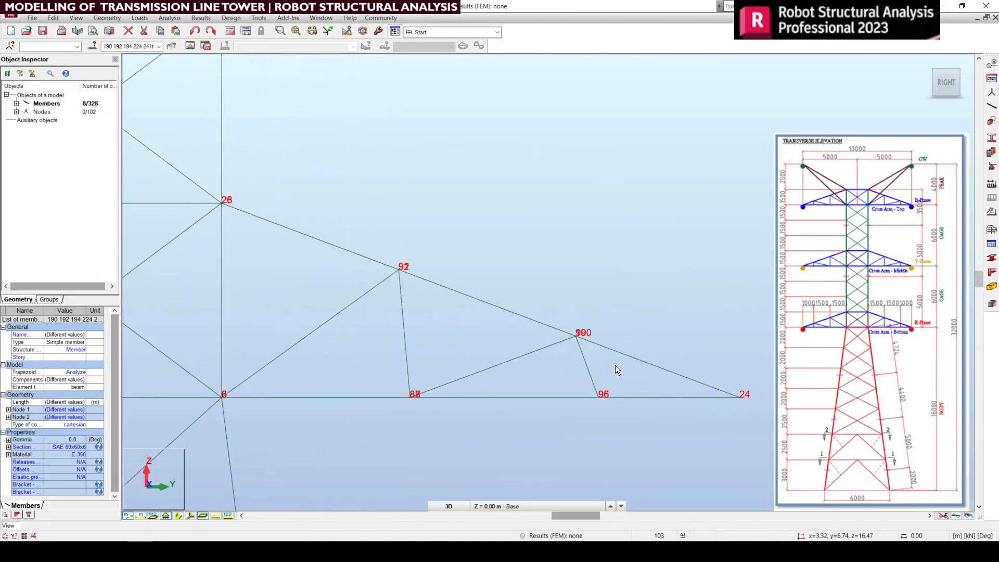
pyautogui.keyDown('ctrl'); pyautogui.moveTo(387, 376); pyautogui.dragTo(352, 370); pyautogui.keyUp('ctrl')
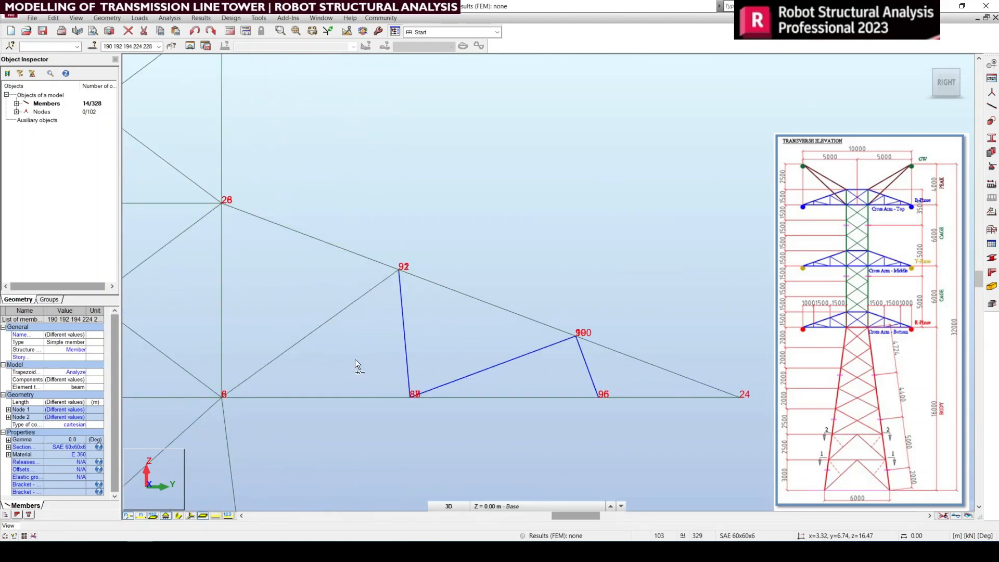
pyautogui.keyDown('ctrl'); pyautogui.moveTo(324, 301); pyautogui.dragTo(323, 300); pyautogui.keyUp('ctrl')
pyautogui.scroll(-4, 653, 379)
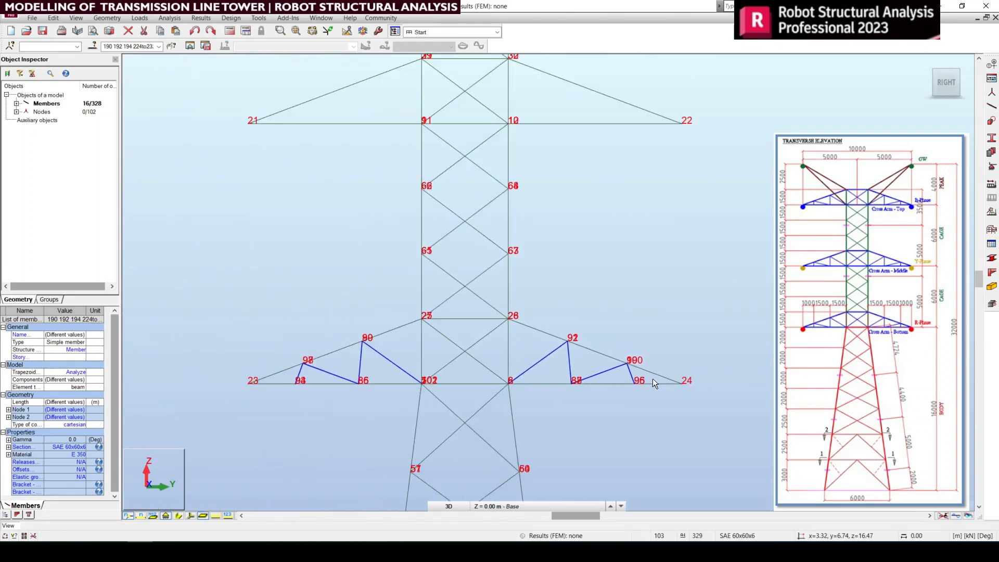
# Step: Paste the bottom cross arm's side-face bracing and move the Merge structure dialog over the model
pyautogui.moveTo(542, 419); pyautogui.dragTo(570, 420, button='middle')
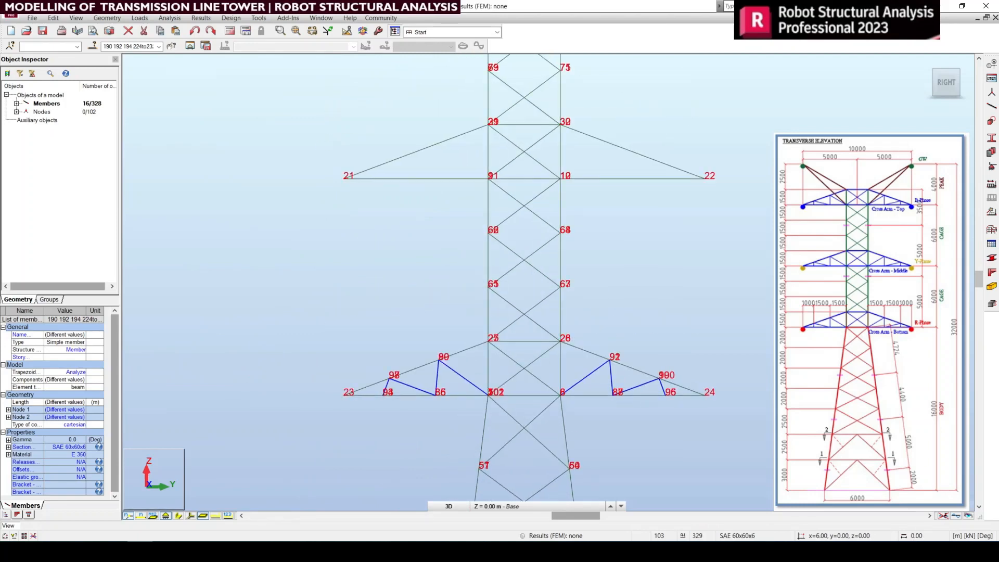
pyautogui.hotkey('ctrl', 'v')
pyautogui.moveTo(298, 91); pyautogui.dragTo(403, 160)
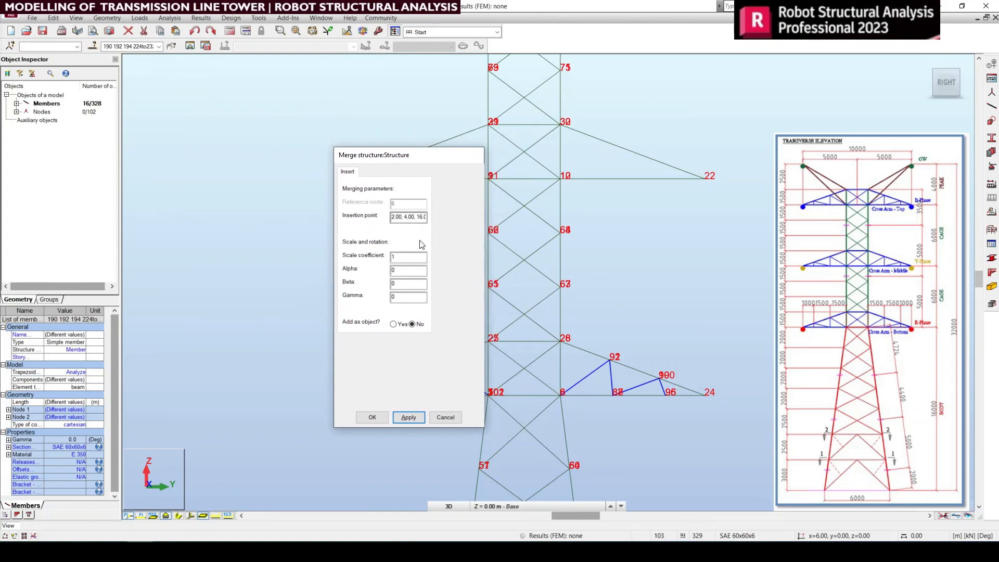
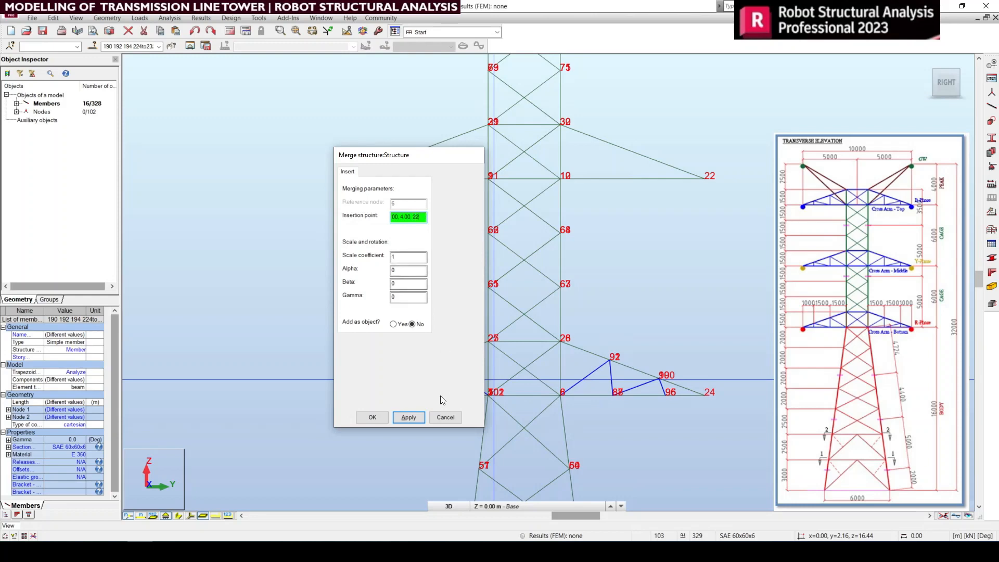
# Step: Merge the pasted side-face bracing into the middle cross arm at insertion point 2.00, 4.00, 22.00
pyautogui.click(409, 418)
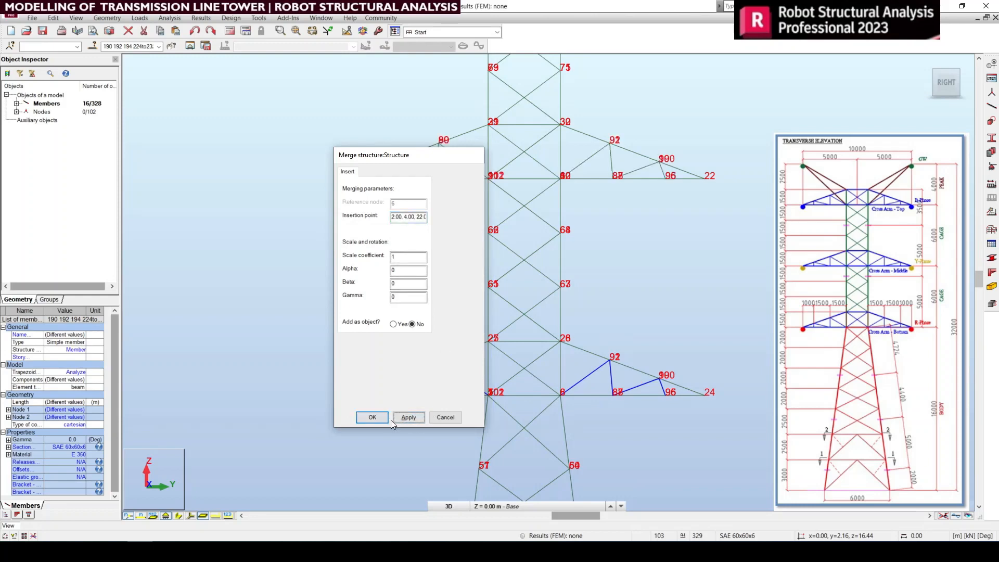
pyautogui.click(373, 418)
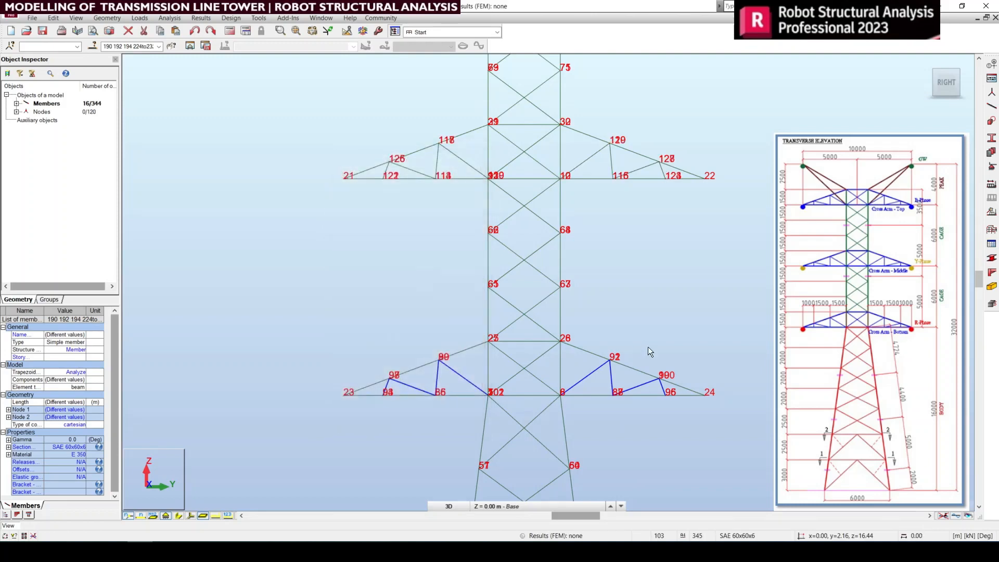
pyautogui.moveTo(471, 208)
pyautogui.mouseDown(button='middle')
pyautogui.moveTo(475, 243)
pyautogui.moveTo(476, 204)
pyautogui.mouseUp(button='middle')
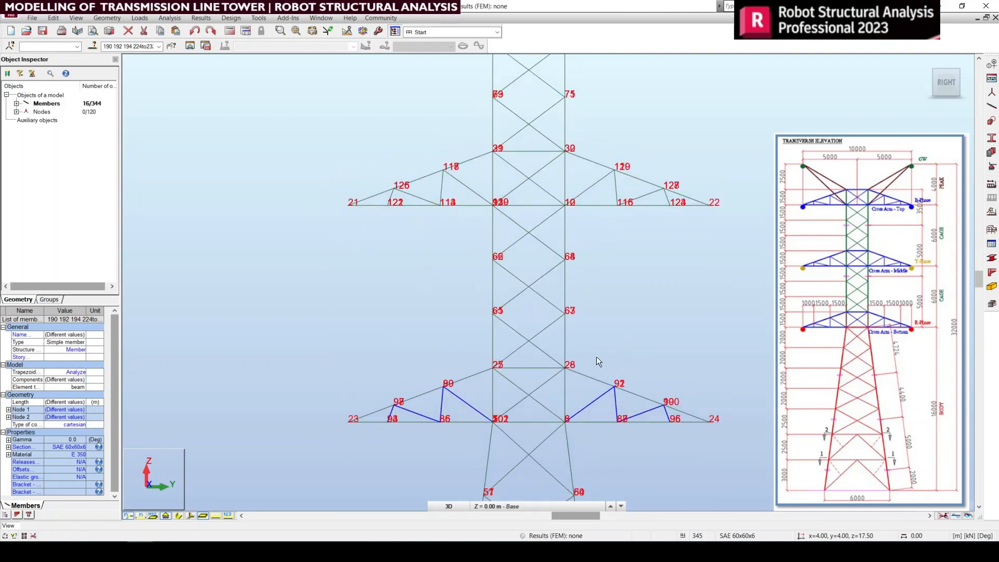
pyautogui.moveTo(592, 351)
pyautogui.mouseDown(button='middle')
pyautogui.moveTo(601, 382)
pyautogui.moveTo(591, 350)
pyautogui.mouseUp(button='middle')
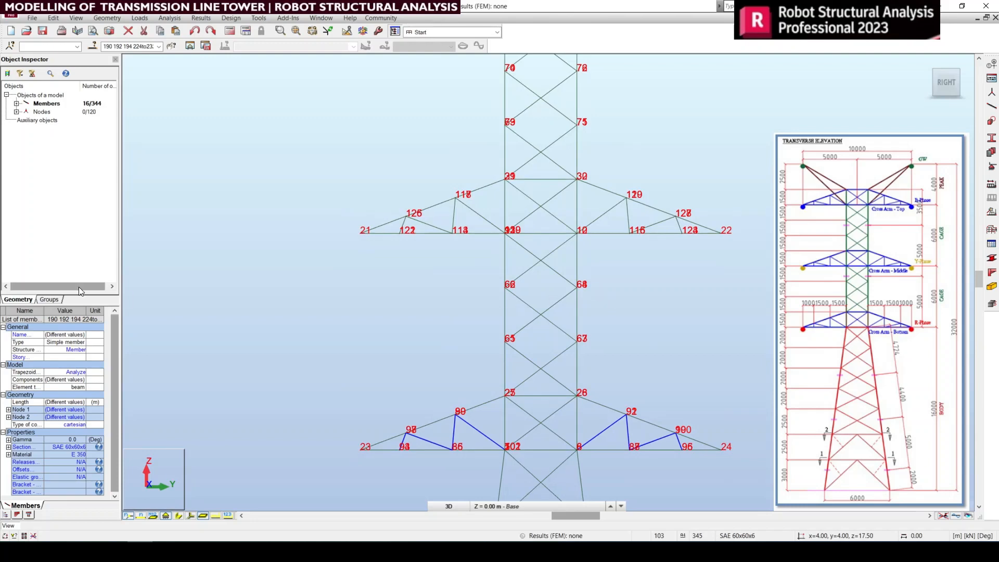
# Step: Paste the side-face bracing once more, into the top cross arm, at insertion point 2.00, 4.00, 28.00
pyautogui.hotkey('ctrl', 'v')
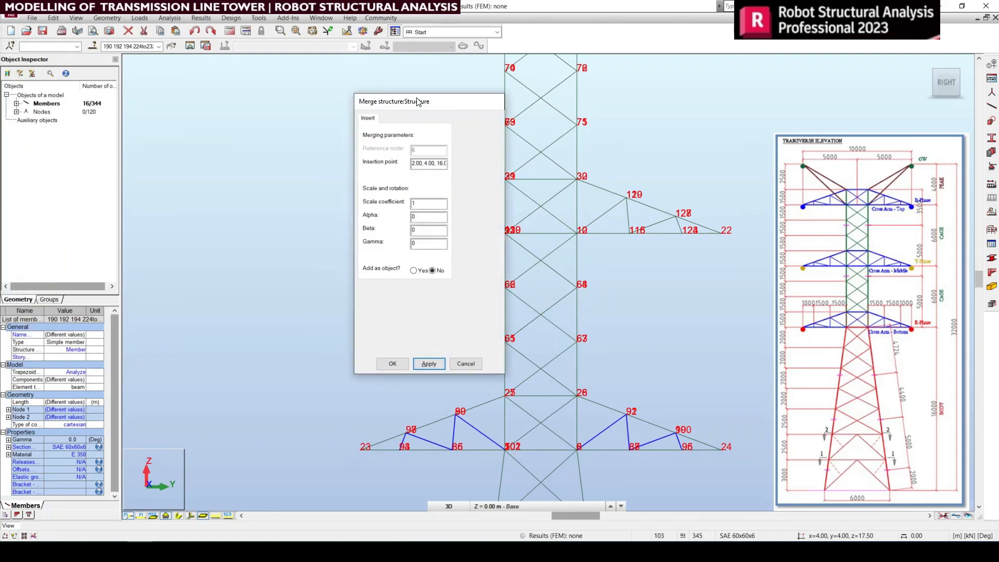
pyautogui.moveTo(417, 100); pyautogui.dragTo(374, 126)
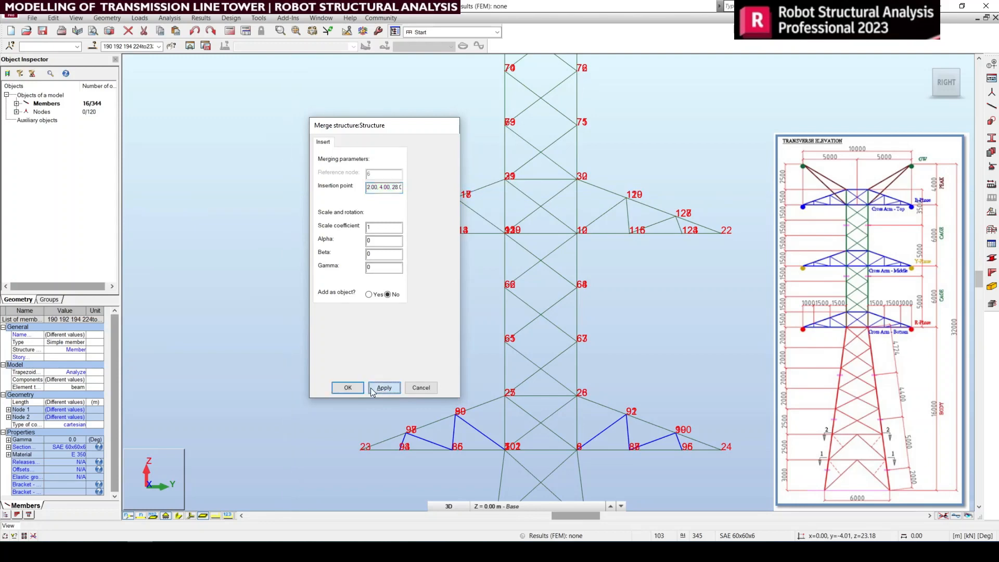
pyautogui.click(349, 388)
pyautogui.moveTo(564, 249); pyautogui.dragTo(550, 327, button='middle')
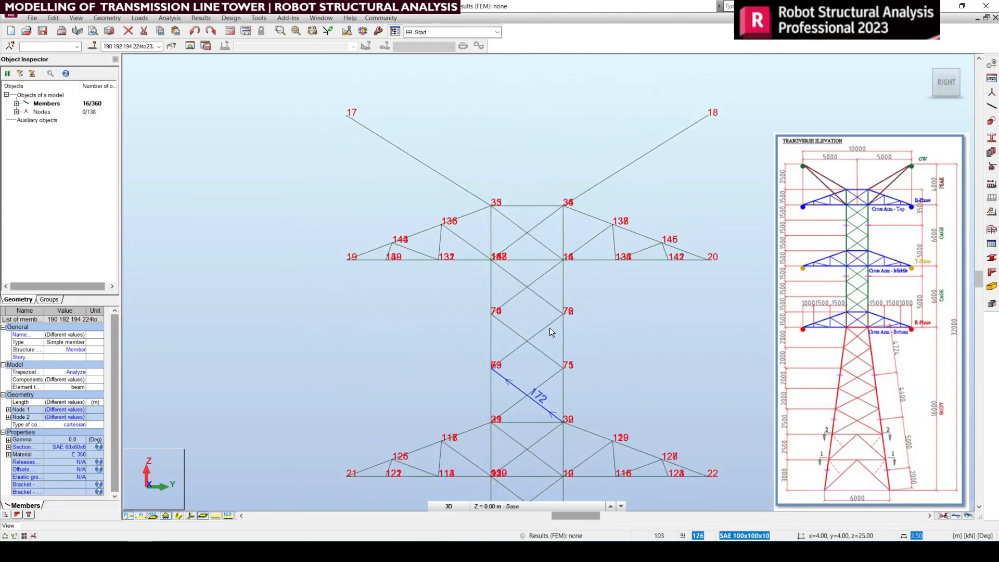
pyautogui.scroll(3, 457, 230)
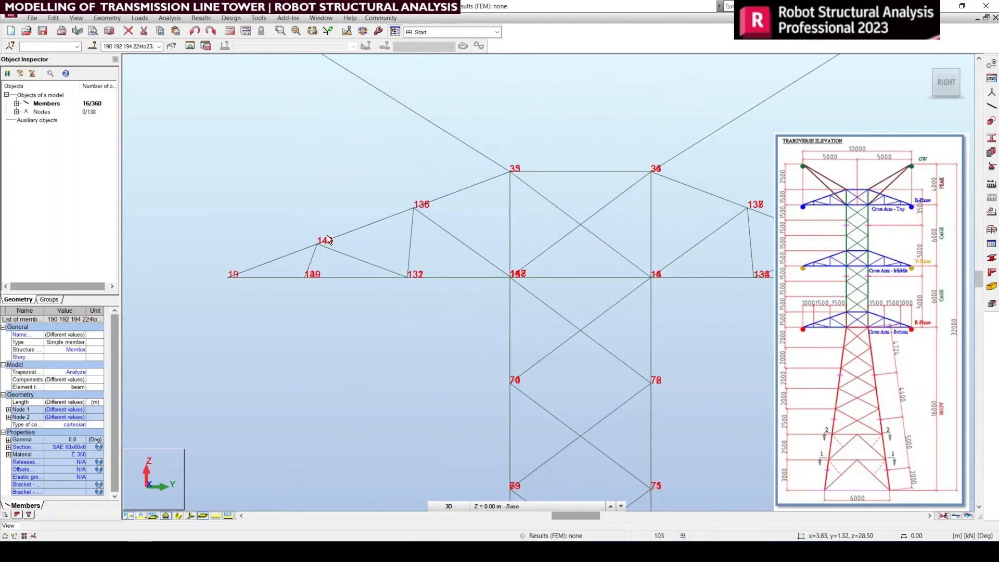
# Step: Try to select the top- and bottom-face bracing on both sides of the bottom cross arm from the whole tower's bottom view
pyautogui.scroll(-3, 413, 230)
pyautogui.moveTo(450, 331); pyautogui.dragTo(455, 116, button='middle')
pyautogui.moveTo(506, 309); pyautogui.dragTo(503, 148, button='middle')
pyautogui.moveTo(543, 383); pyautogui.dragTo(547, 338, button='middle')
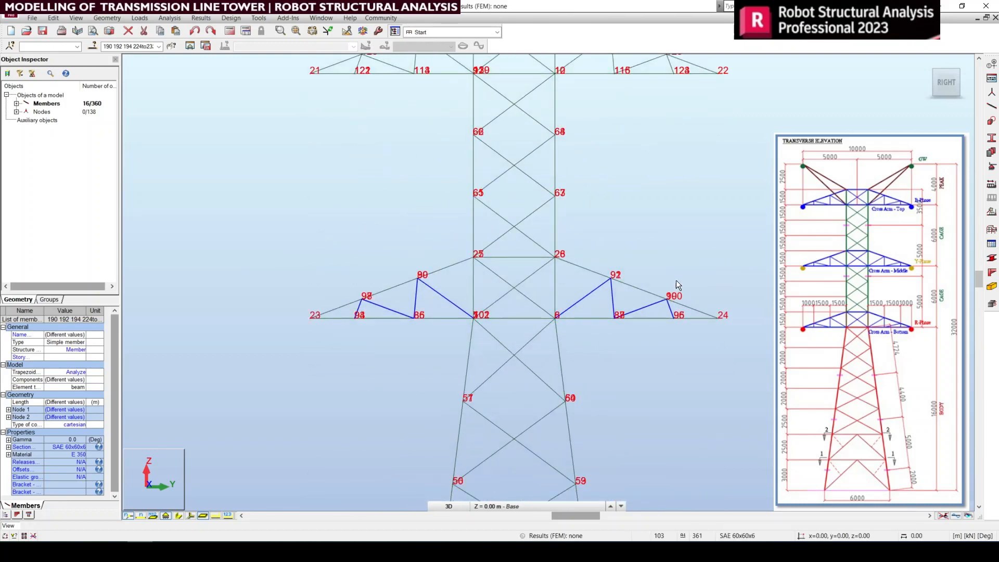
pyautogui.moveTo(935, 82)
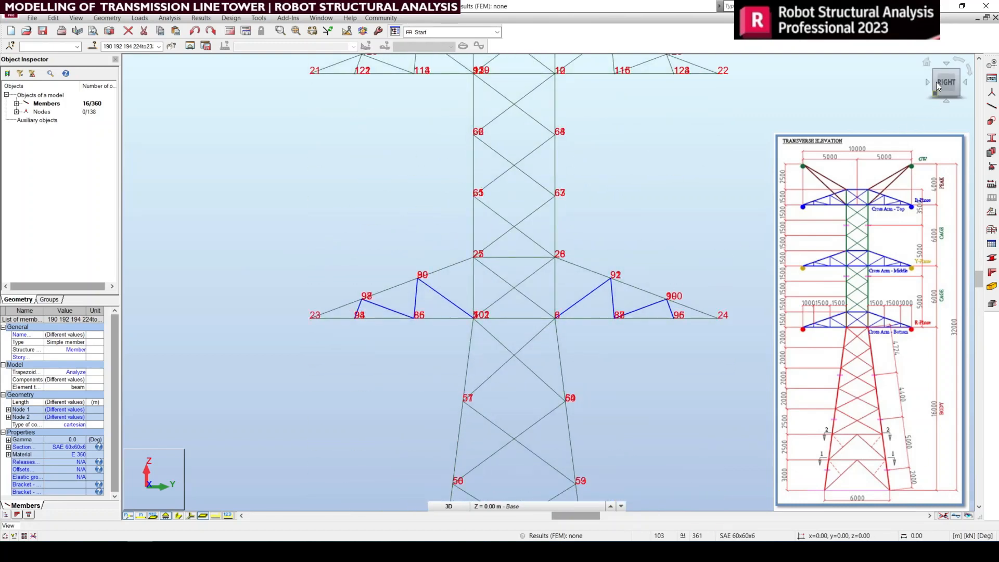
pyautogui.click(937, 108)
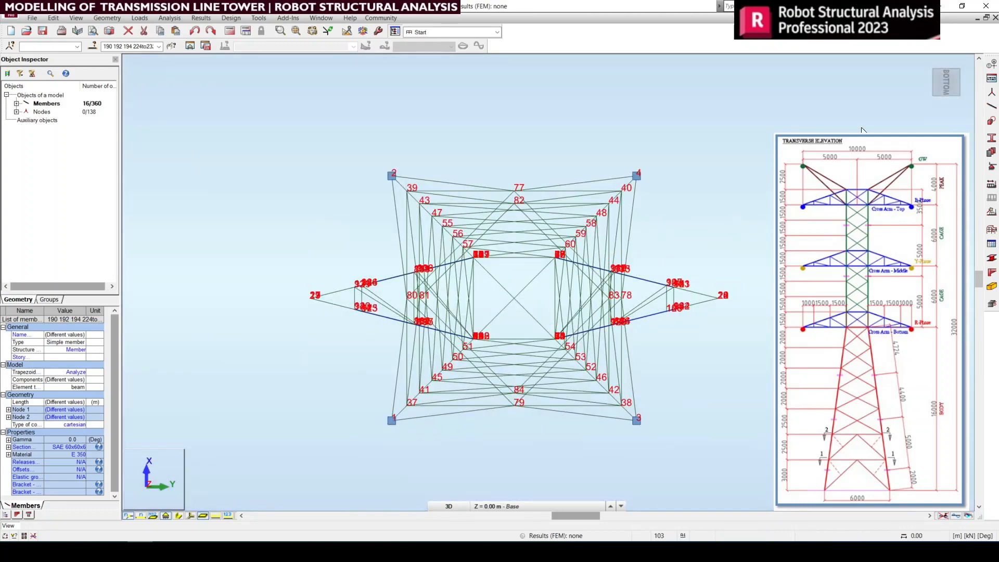
pyautogui.scroll(7, 650, 298)
pyautogui.moveTo(778, 308); pyautogui.dragTo(600, 261)
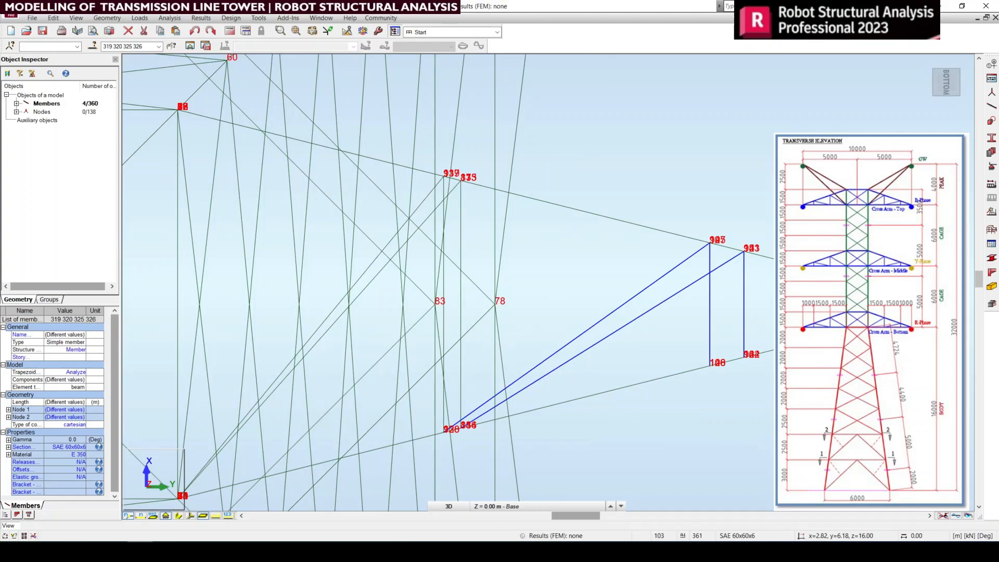
pyautogui.scroll(-5, 770, 317)
pyautogui.scroll(6, 412, 370)
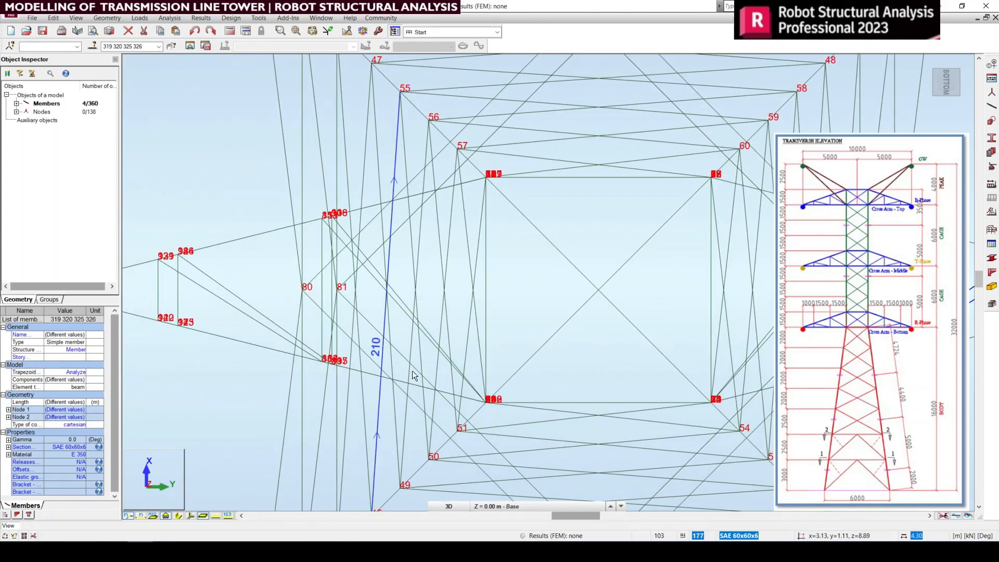
pyautogui.keyDown('ctrl'); pyautogui.moveTo(305, 270); pyautogui.dragTo(281, 263); pyautogui.keyUp('ctrl')
pyautogui.scroll(-5, 402, 290)
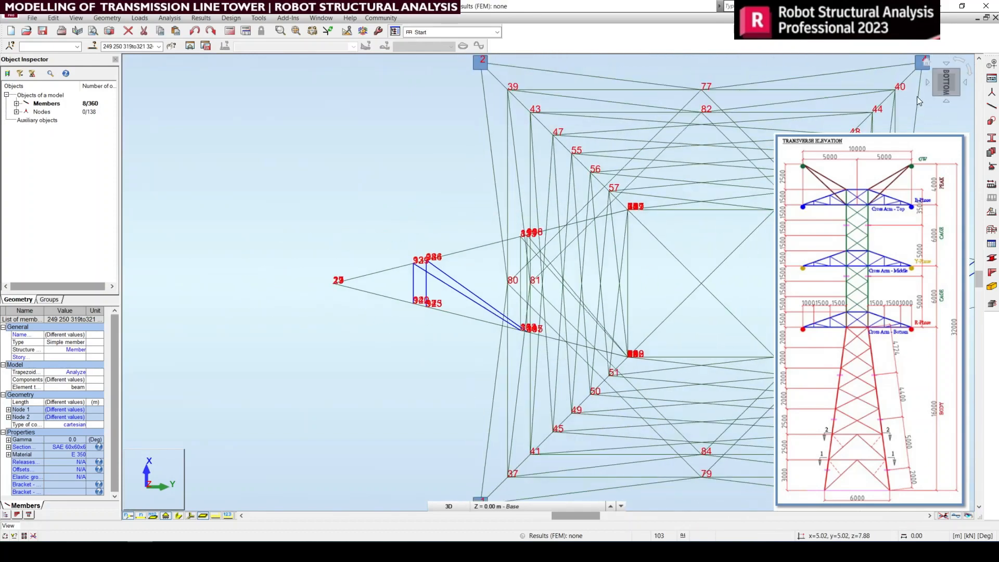
# Step: Check the selected cross arm bracing in the 3D view and clear the selection
pyautogui.click(925, 61)
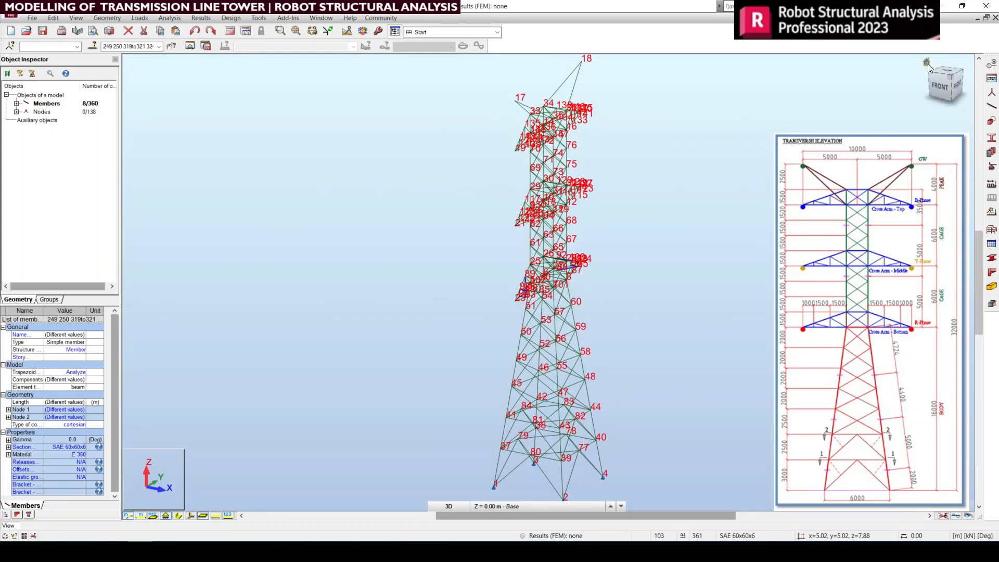
pyautogui.scroll(6, 598, 270)
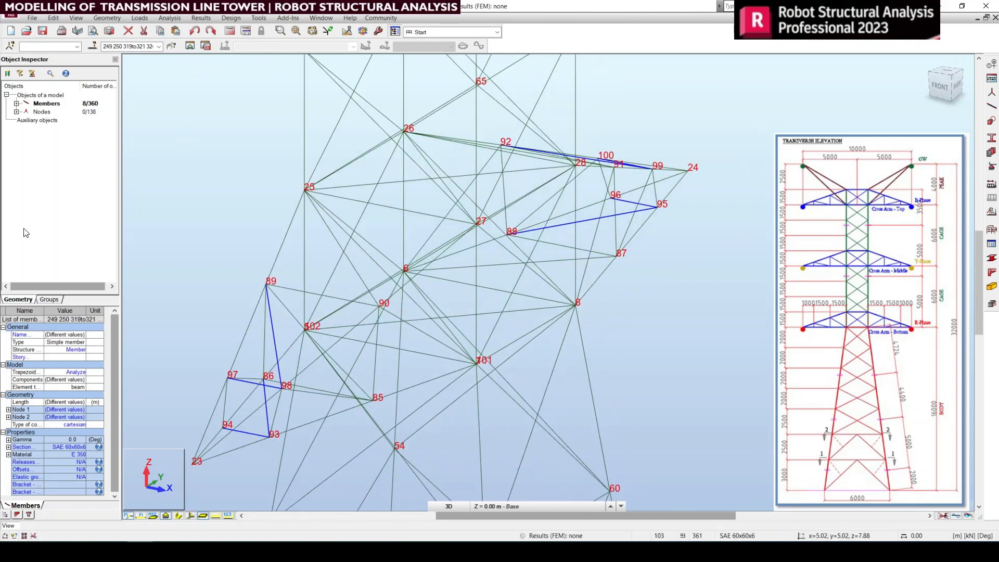
pyautogui.moveTo(358, 347); pyautogui.dragTo(436, 304, button='middle')
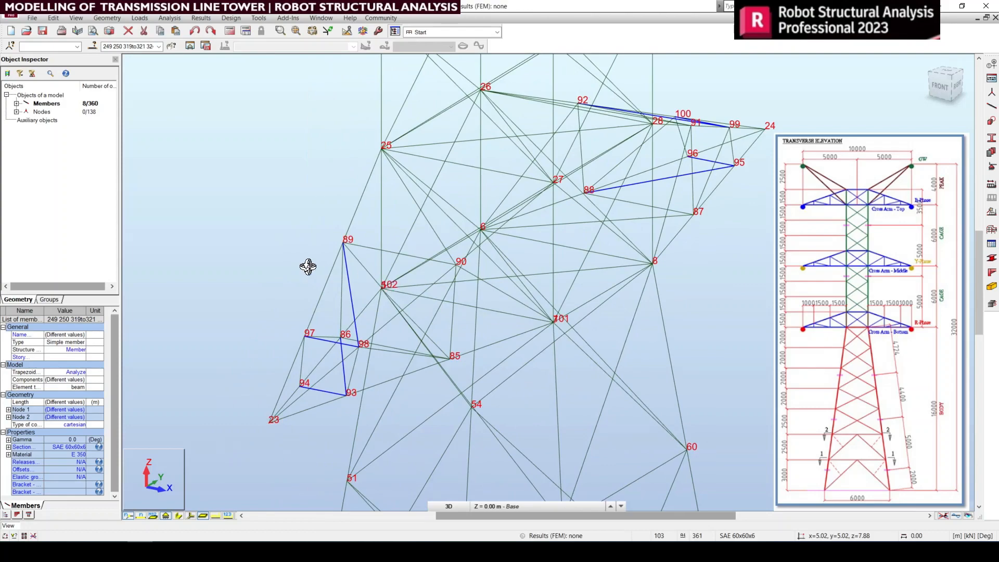
pyautogui.moveTo(439, 346)
pyautogui.keyDown('shift'); pyautogui.mouseDown(button='middle')
pyautogui.moveTo(408, 341)
pyautogui.moveTo(430, 351)
pyautogui.moveTo(415, 346)
pyautogui.moveTo(437, 342)
pyautogui.mouseUp(button='middle'); pyautogui.keyUp('shift')
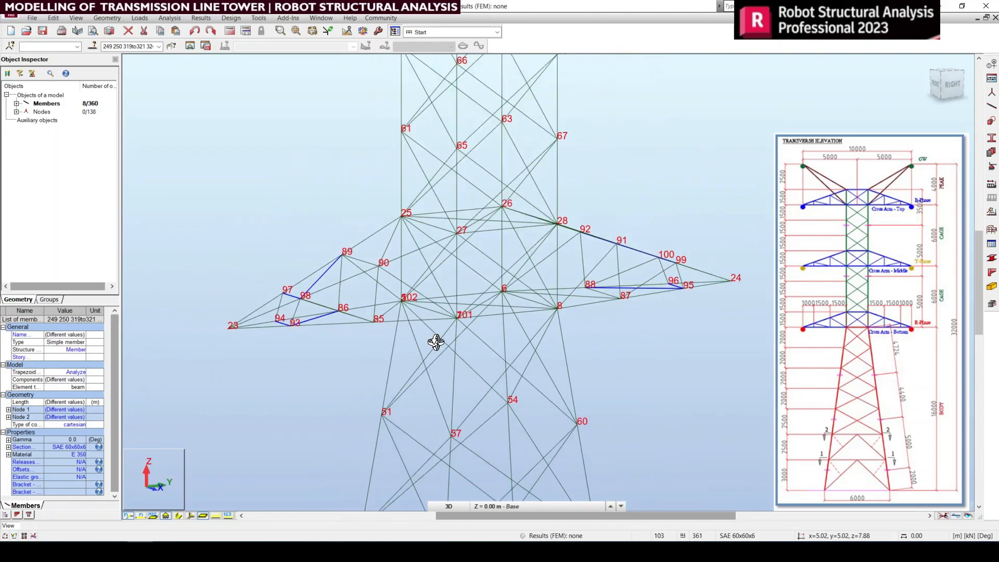
pyautogui.scroll(-3, 436, 342)
pyautogui.rightClick(686, 231)
pyautogui.click(687, 238)
pyautogui.click(613, 314)
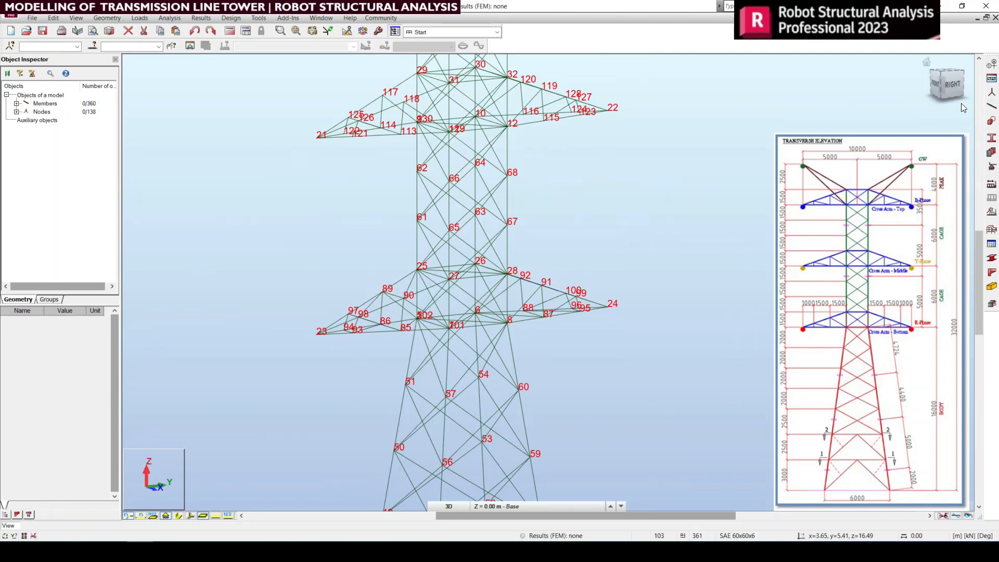
# Step: Select the whole bottom cross arm in the right-side view and isolate it in its own view
pyautogui.click(934, 101)
pyautogui.moveTo(236, 261); pyautogui.dragTo(682, 348)
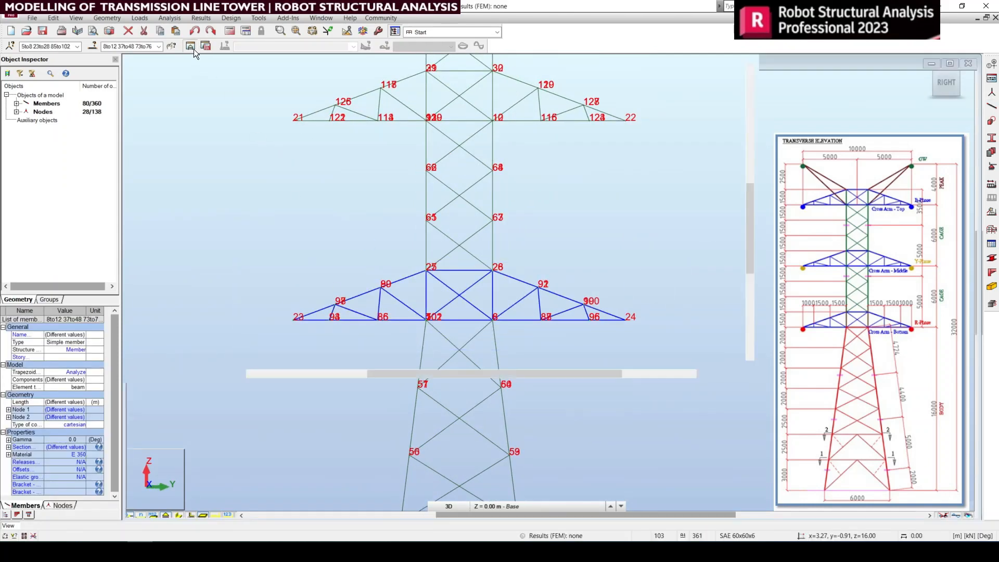
pyautogui.click(193, 48)
pyautogui.click(366, 177)
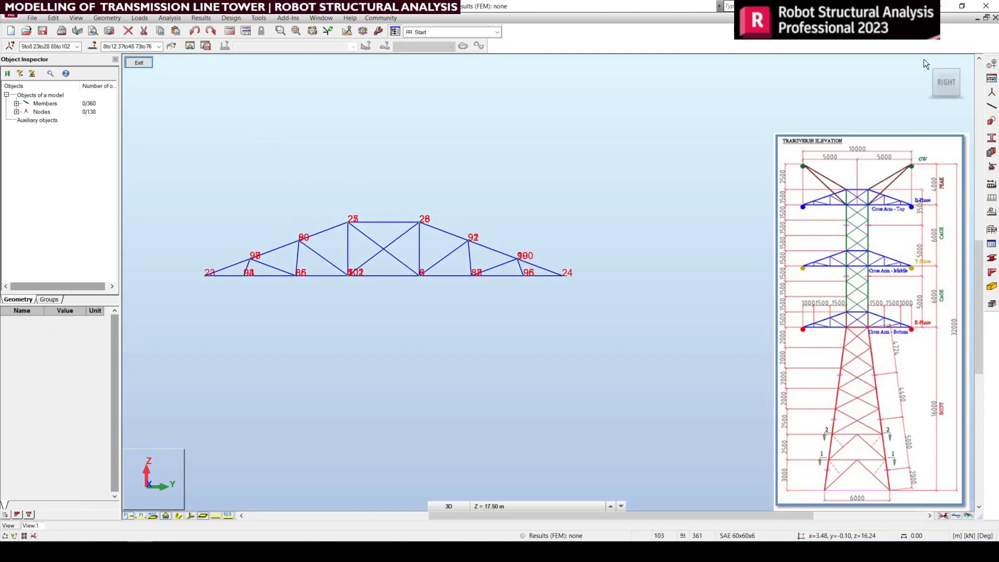
# Step: Select the SAE 60x60x6 top- and bottom-face bracing members on both sides of the isolated cross arm from the top view
pyautogui.click(949, 65)
pyautogui.scroll(5, 494, 292)
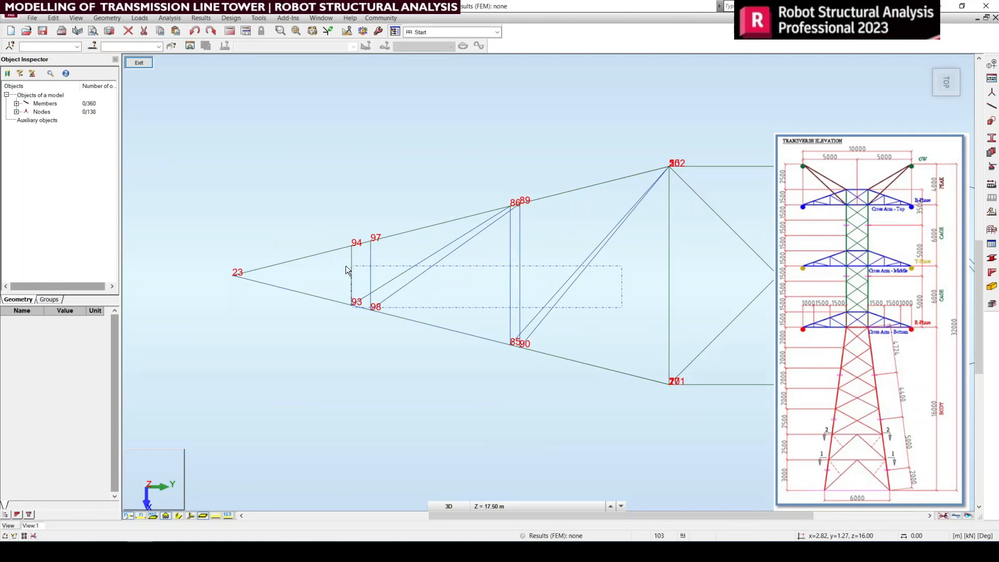
pyautogui.moveTo(346, 265)
pyautogui.mouseDown()
pyautogui.moveTo(385, 266)
pyautogui.moveTo(342, 264)
pyautogui.mouseUp()
pyautogui.scroll(-4, 375, 276)
pyautogui.moveTo(633, 292); pyautogui.dragTo(455, 297, button='middle')
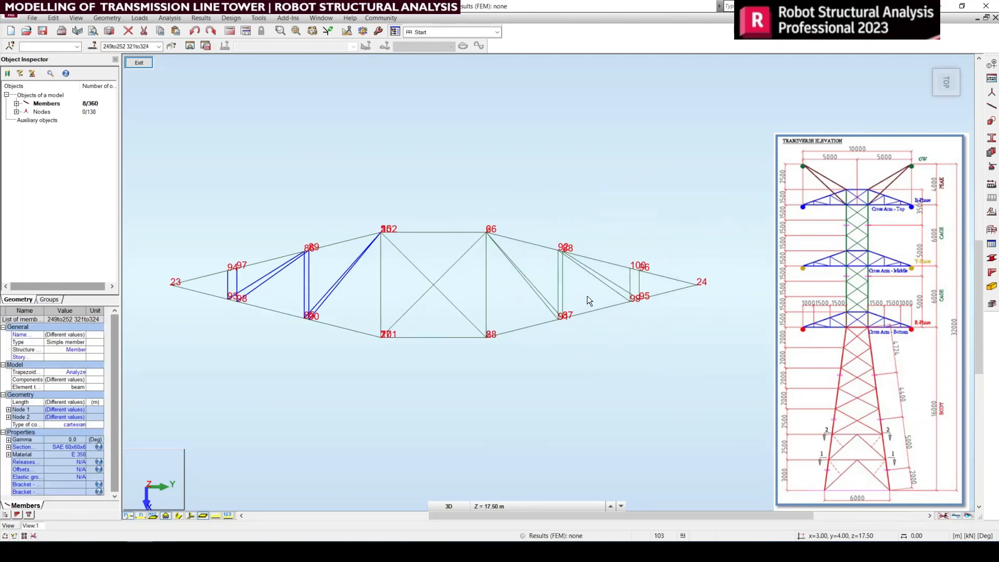
pyautogui.scroll(4, 587, 296)
pyautogui.keyDown('ctrl'); pyautogui.moveTo(730, 273); pyautogui.dragTo(423, 260); pyautogui.keyUp('ctrl')
pyautogui.scroll(-3, 715, 285)
pyautogui.moveTo(581, 306); pyautogui.dragTo(727, 323, button='middle')
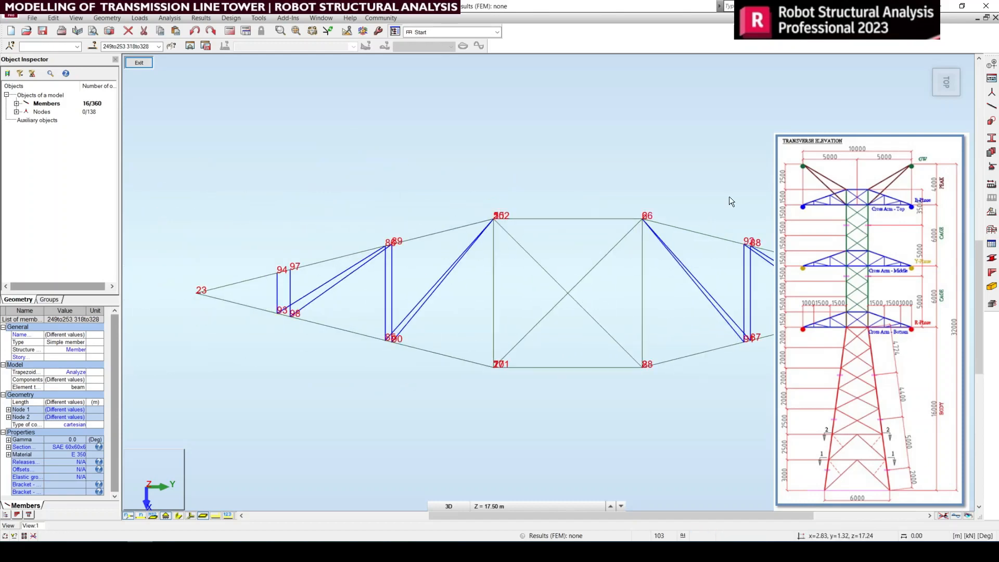
pyautogui.scroll(-3, 581, 207)
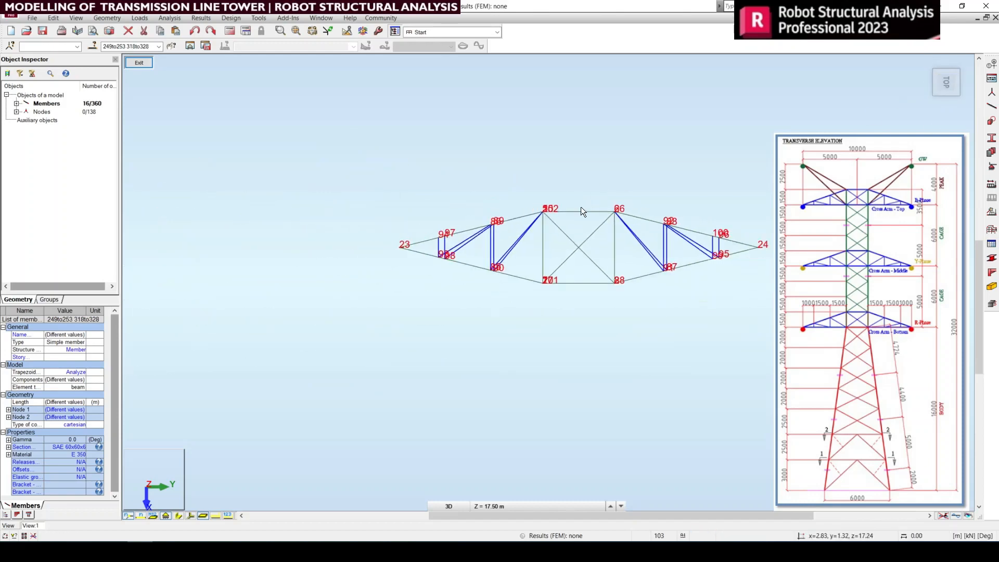
# Step: Leave the isolated cross arm view and show the whole tower in 3D, keeping the face bracing selected
pyautogui.click(141, 63)
pyautogui.moveTo(421, 227); pyautogui.dragTo(448, 303, button='middle')
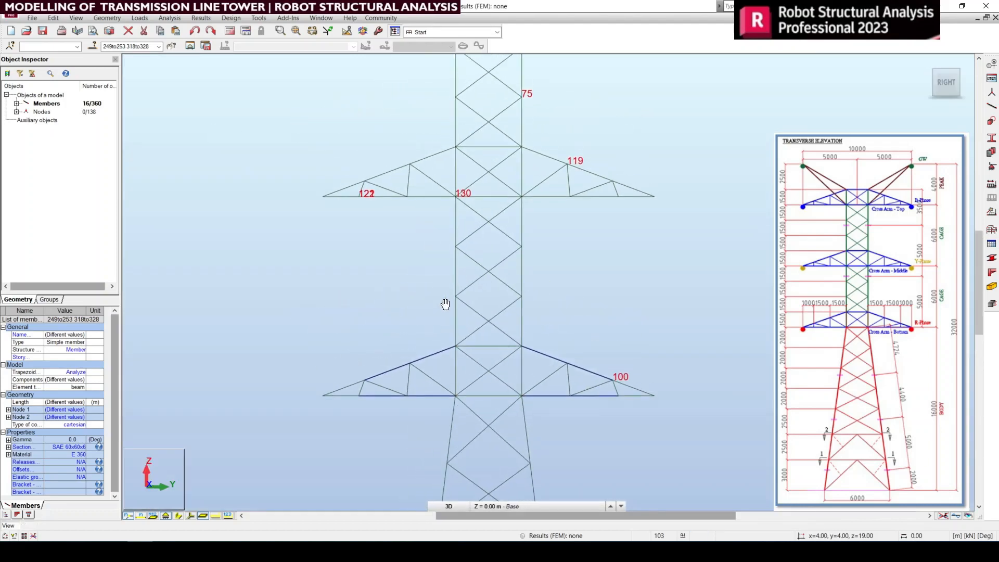
pyautogui.moveTo(464, 260); pyautogui.dragTo(462, 270, button='middle')
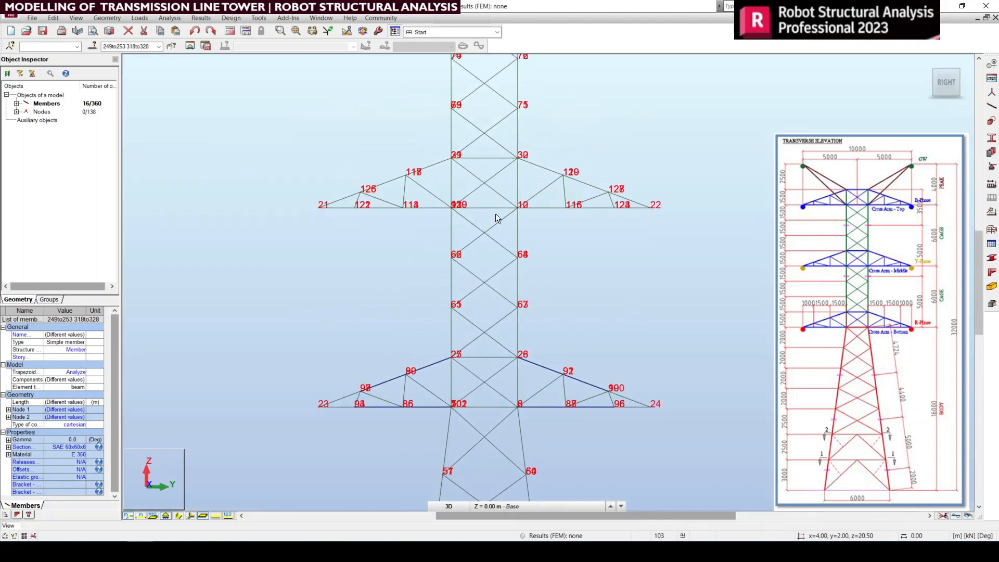
pyautogui.click(926, 63)
pyautogui.scroll(4, 635, 270)
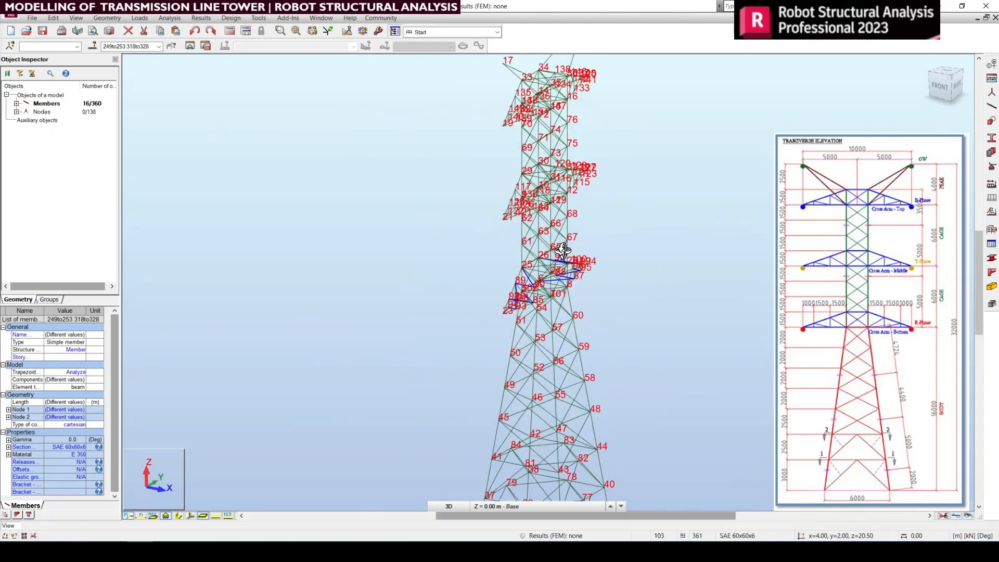
pyautogui.moveTo(481, 298); pyautogui.dragTo(444, 329, button='middle')
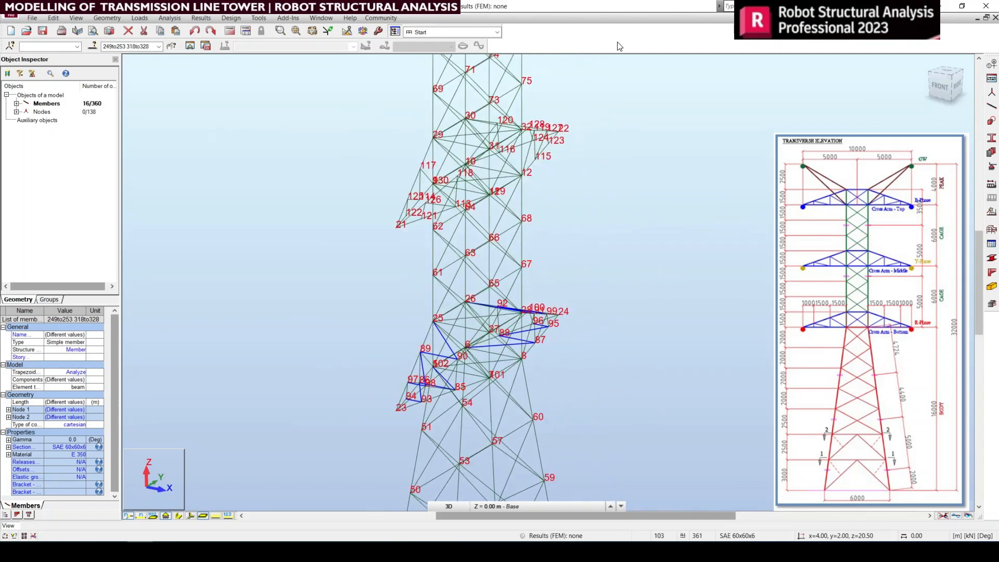
pyautogui.moveTo(535, 268); pyautogui.dragTo(540, 325, button='middle')
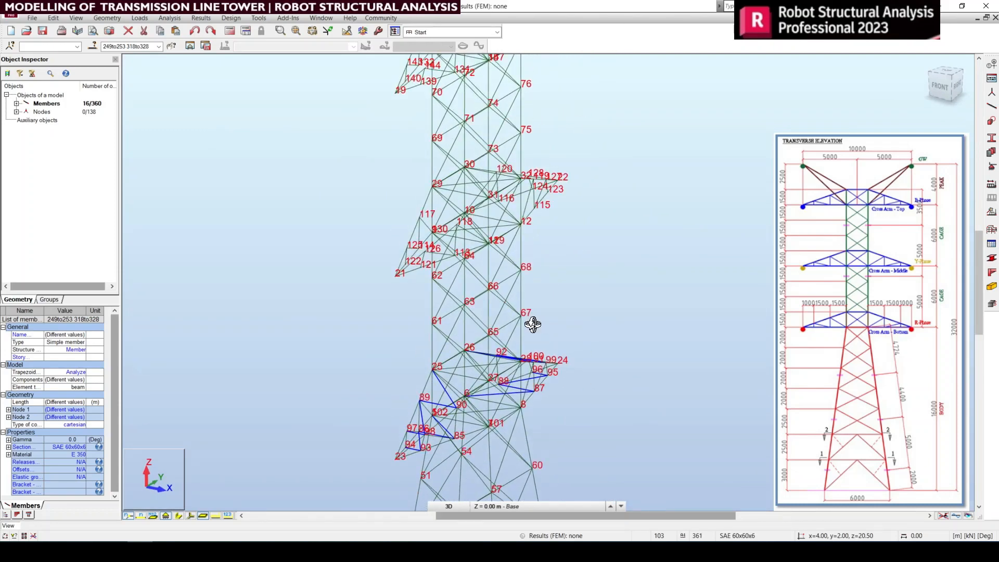
# Step: Try to paste the top- and bottom-face bracing into the middle cross arm at insertion point 2.00, 2.00, 22.00
pyautogui.hotkey('ctrl', 'v')
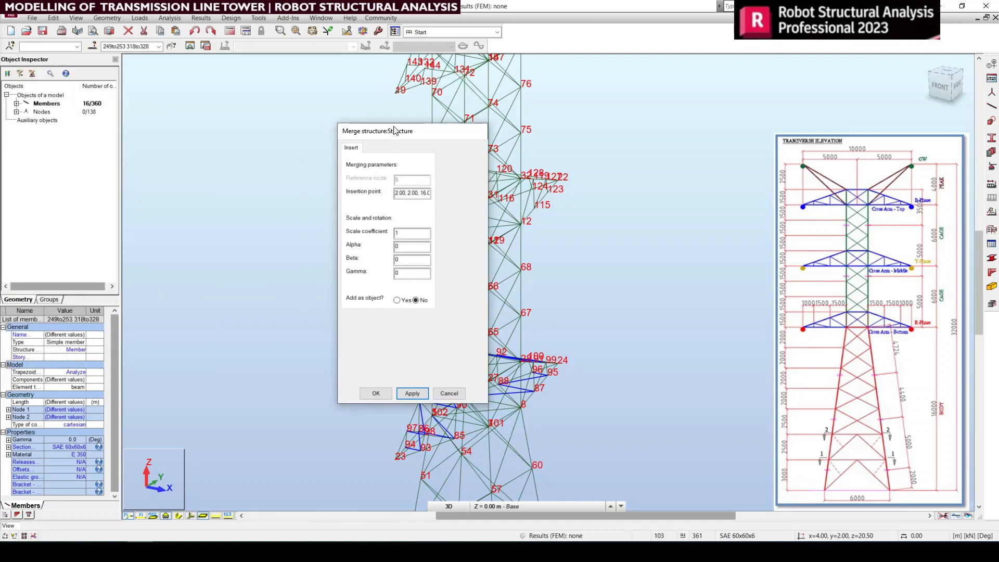
pyautogui.doubleClick(422, 193)
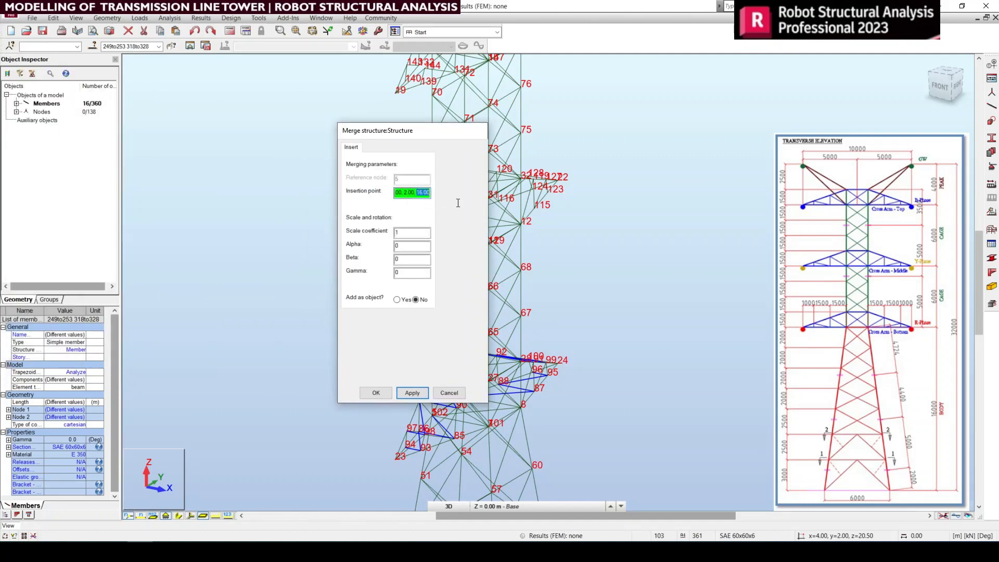
pyautogui.write('22')
pyautogui.click(406, 397)
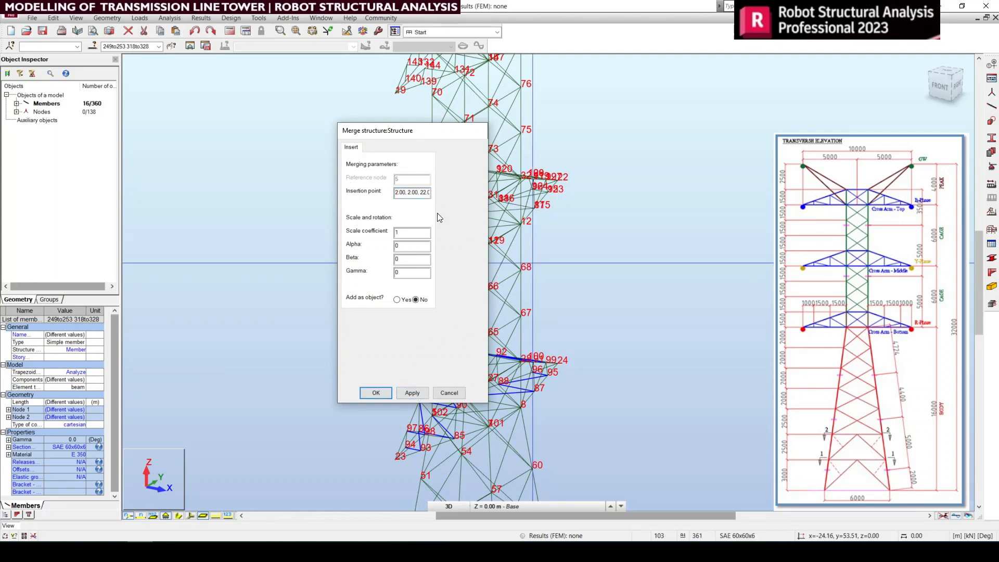
pyautogui.moveTo(420, 193); pyautogui.dragTo(434, 197)
pyautogui.write('2')
pyautogui.click(449, 393)
# Step: Paste the selected top- and bottom-face bracing into the middle cross arm at insertion point 2.00, 2.00, 22.00
pyautogui.moveTo(550, 292); pyautogui.dragTo(546, 339, button='middle')
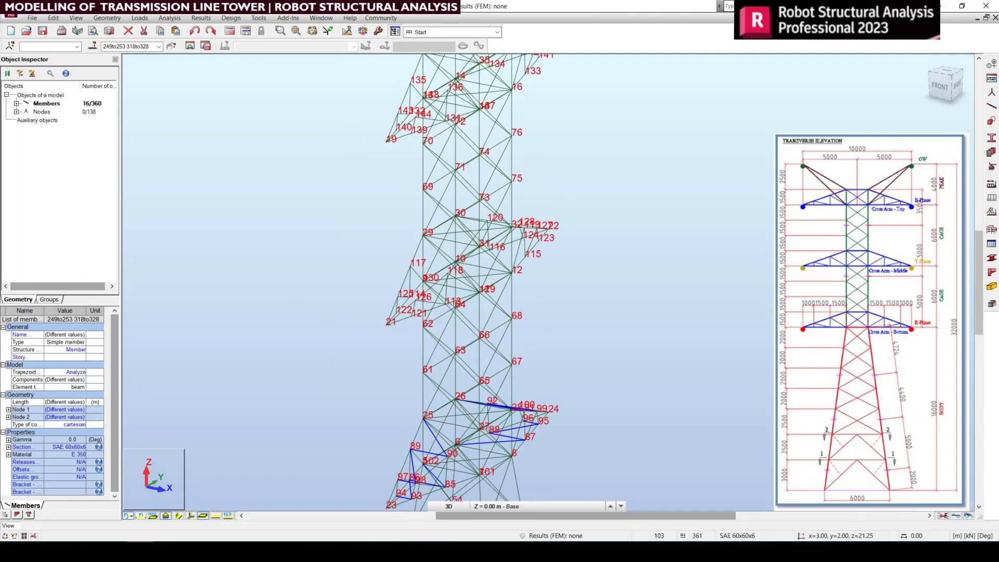
pyautogui.hotkey('ctrl', 'v')
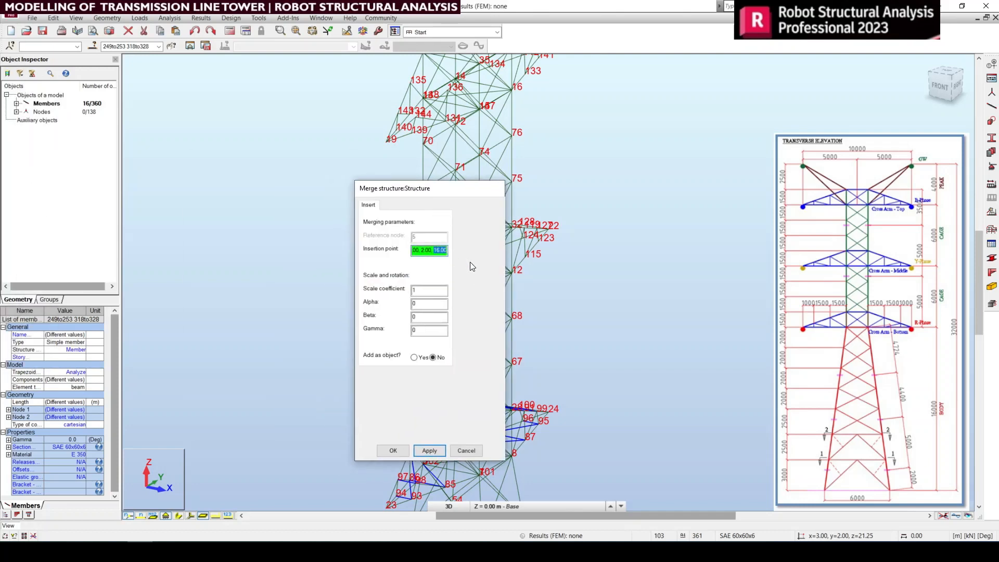
pyautogui.click(426, 451)
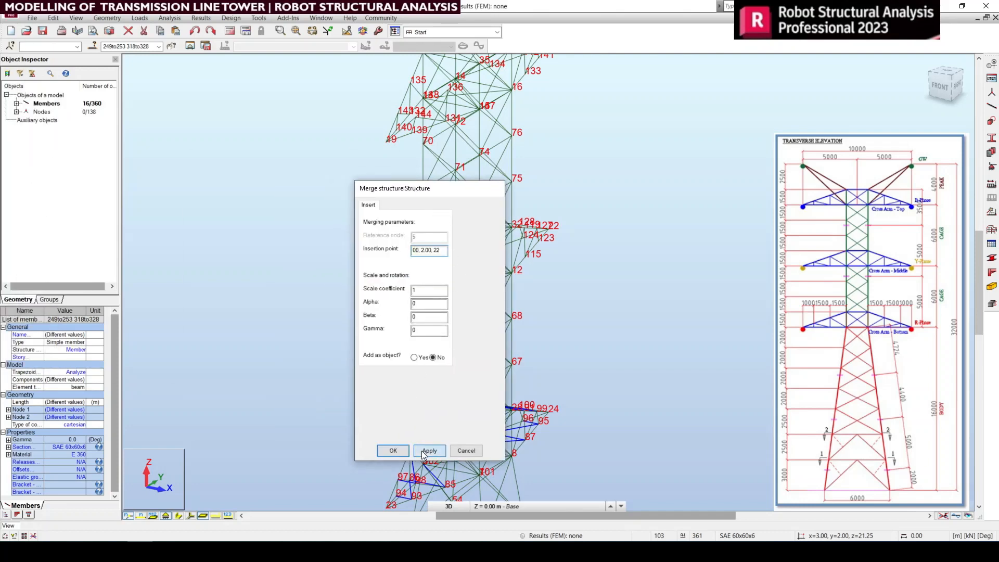
pyautogui.click(400, 450)
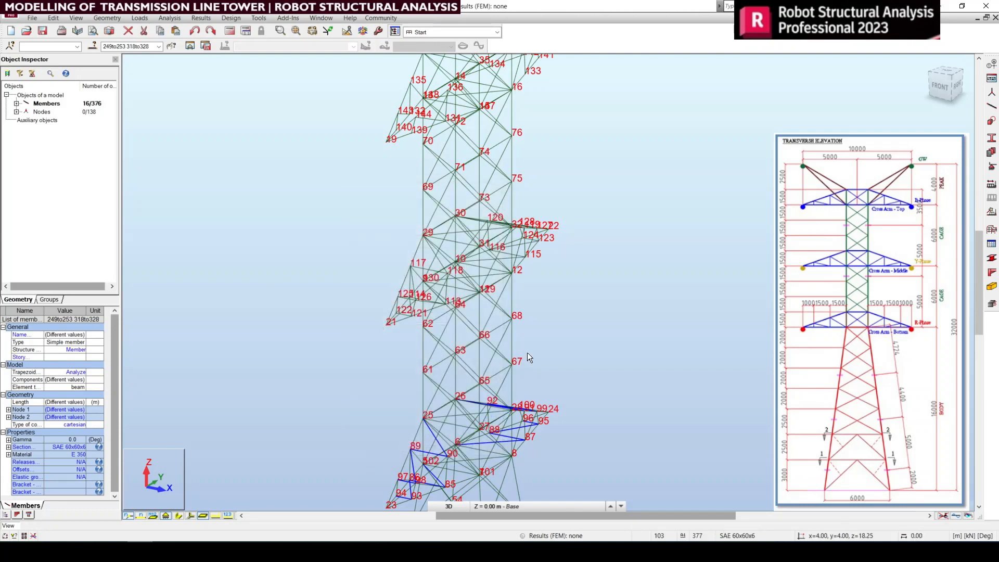
# Step: Paste the same face bracing into the top cross arm at insertion point 2.00, 2.00, 28.00
pyautogui.moveTo(526, 352); pyautogui.dragTo(543, 303, button='middle')
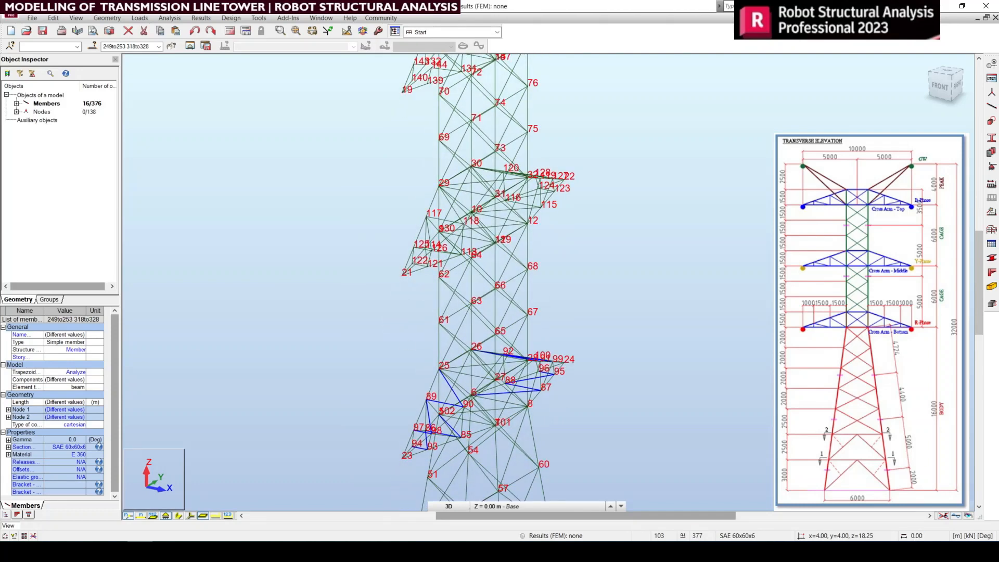
pyautogui.moveTo(294, 162); pyautogui.dragTo(300, 164)
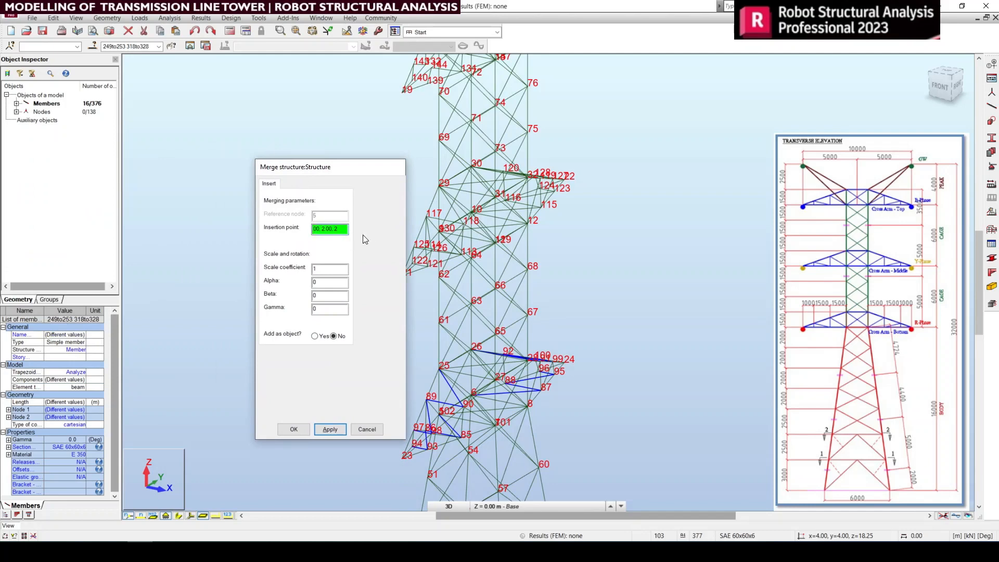
pyautogui.click(330, 430)
pyautogui.click(295, 430)
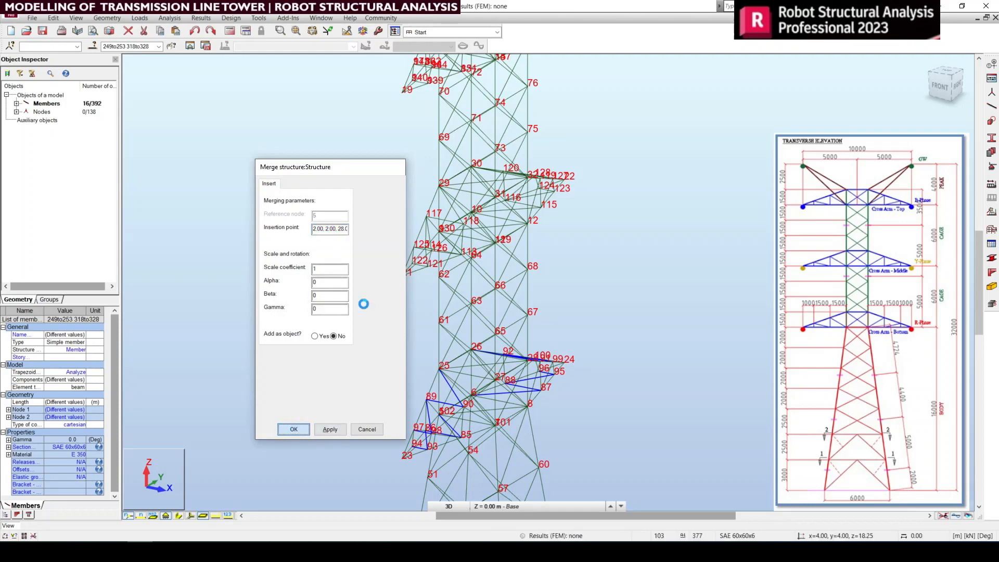
# Step: Examine the pasted bracing on the middle and top cross arms in 3D and in the right-side view
pyautogui.moveTo(467, 274); pyautogui.dragTo(436, 416, button='middle')
pyautogui.scroll(5, 432, 172)
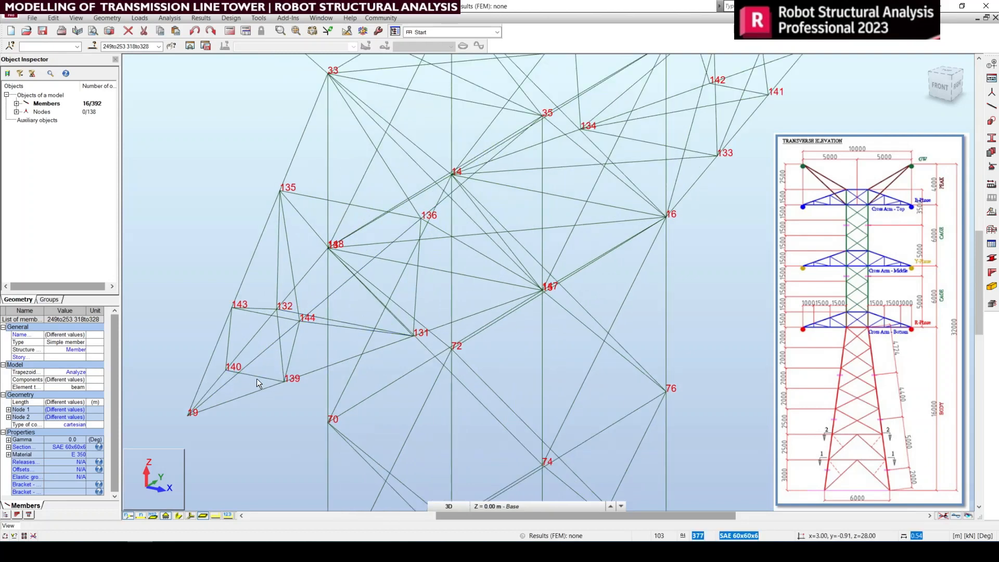
pyautogui.scroll(-2, 480, 221)
pyautogui.scroll(-5, 480, 220)
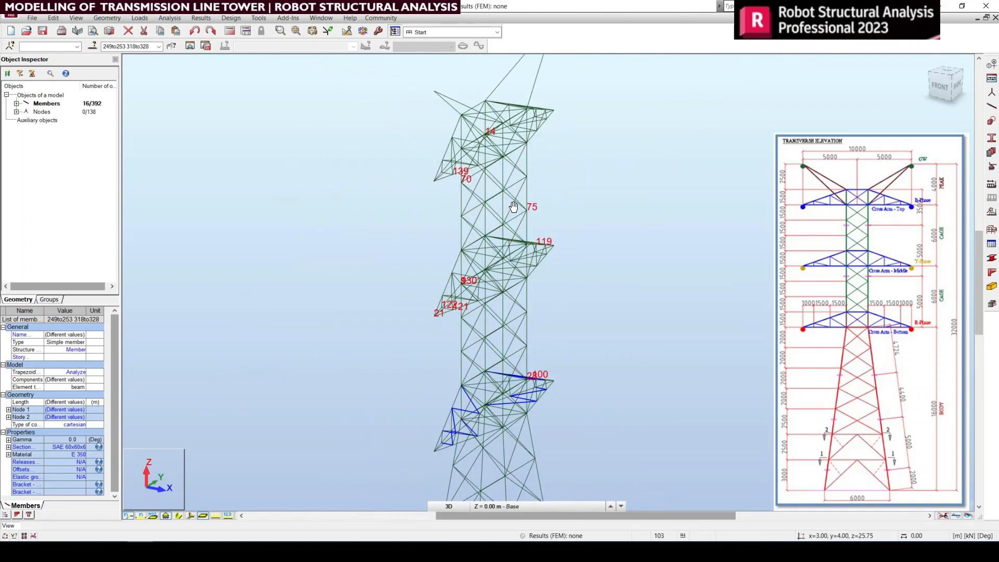
pyautogui.moveTo(561, 308); pyautogui.dragTo(491, 275, button='middle')
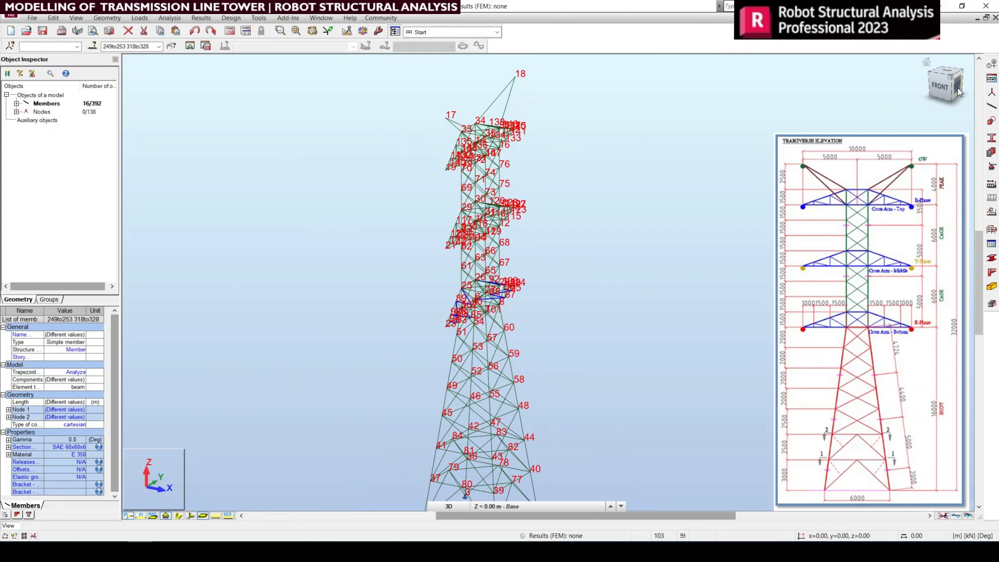
pyautogui.click(959, 91)
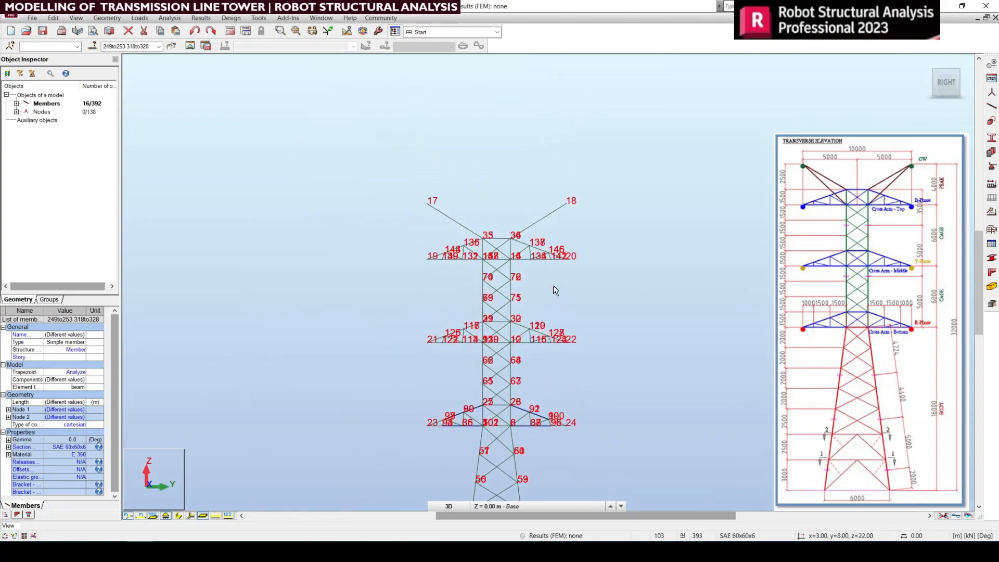
pyautogui.click(926, 63)
pyautogui.keyDown('shift'); pyautogui.moveTo(529, 163); pyautogui.dragTo(419, 193, button='middle'); pyautogui.keyUp('shift')
pyautogui.scroll(4, 563, 184)
# Step: Clear the bracing selection and select the four peak members that run to the outer tips at nodes 17 and 18
pyautogui.rightClick(420, 194)
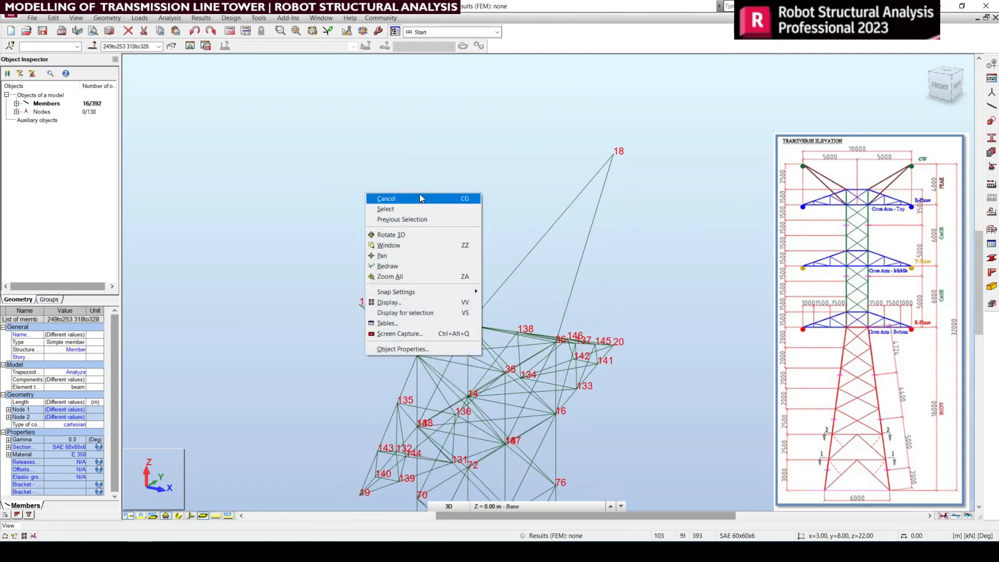
pyautogui.click(419, 196)
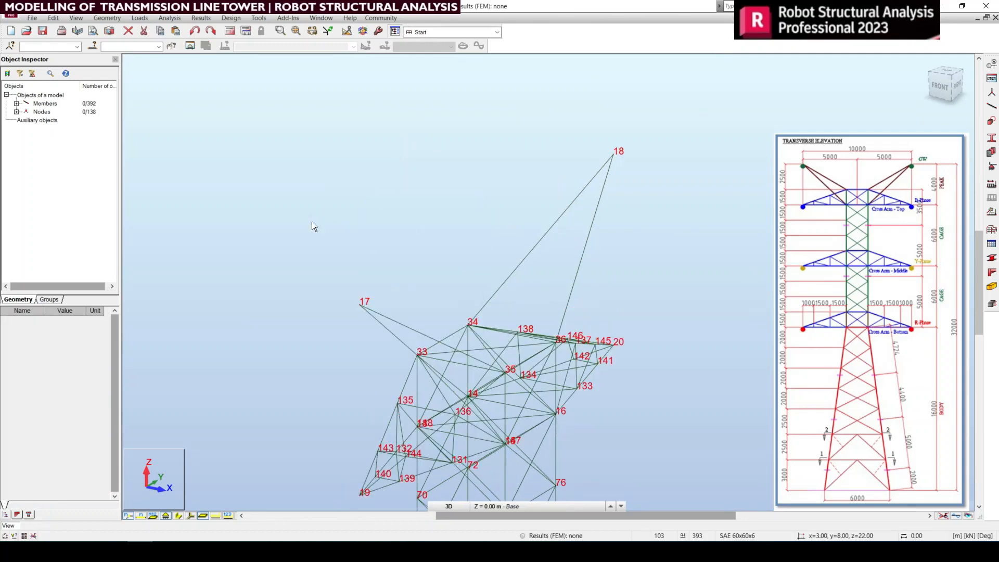
pyautogui.moveTo(384, 244); pyautogui.dragTo(410, 213, button='middle')
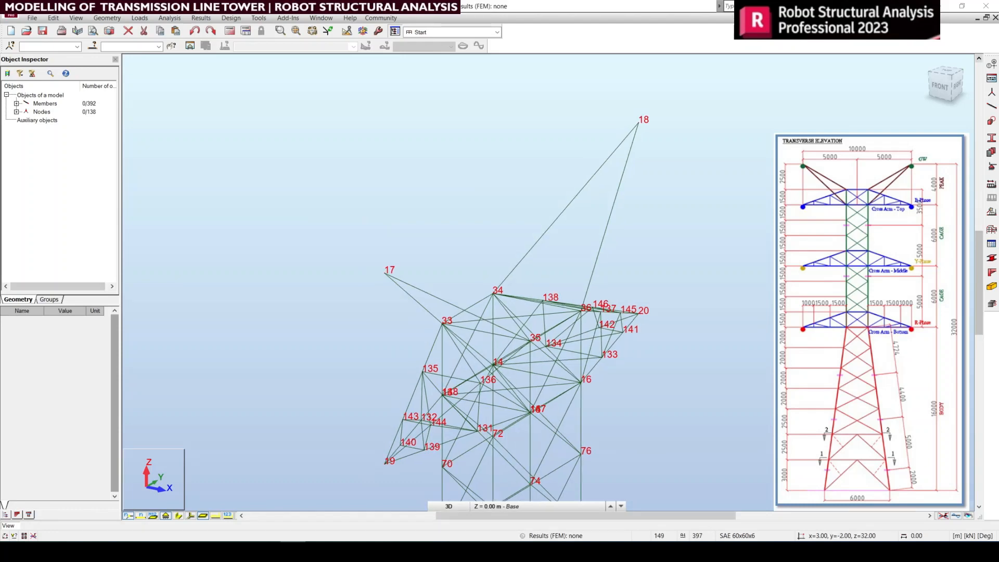
pyautogui.moveTo(548, 301); pyautogui.dragTo(526, 319, button='middle')
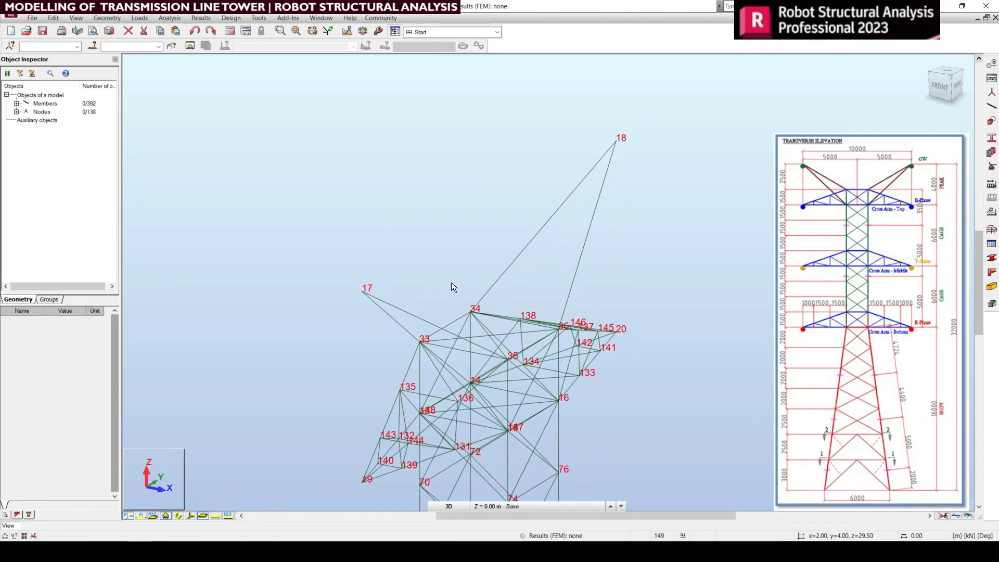
pyautogui.scroll(2, 451, 280)
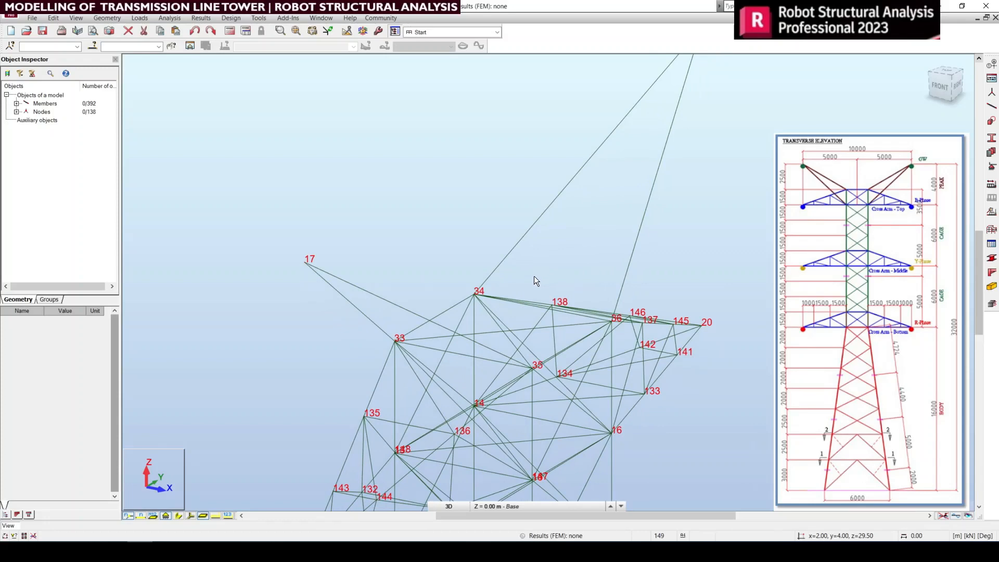
pyautogui.moveTo(533, 279); pyautogui.dragTo(517, 315, button='middle')
pyautogui.moveTo(586, 314); pyautogui.dragTo(573, 346, button='middle')
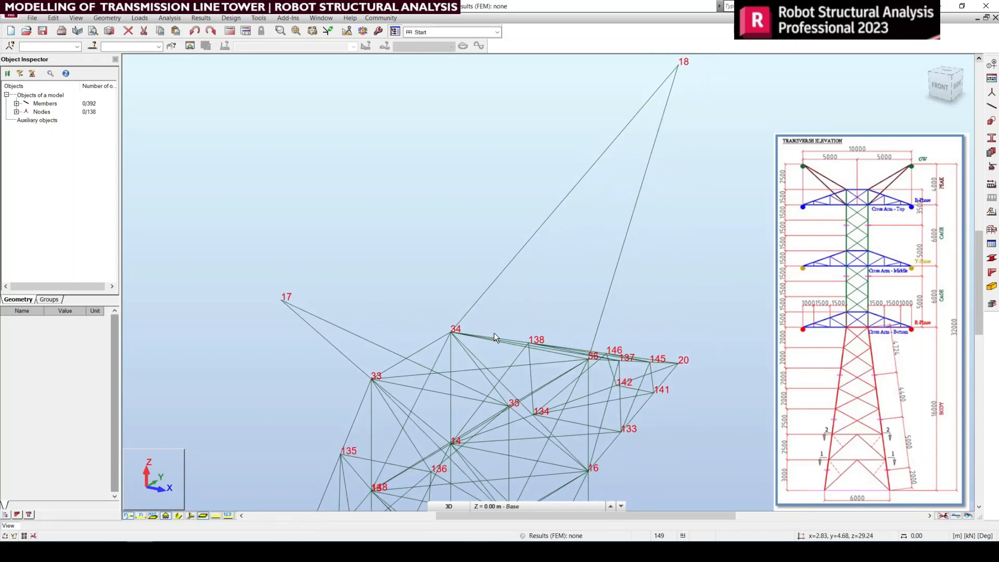
pyautogui.moveTo(482, 186); pyautogui.dragTo(483, 186)
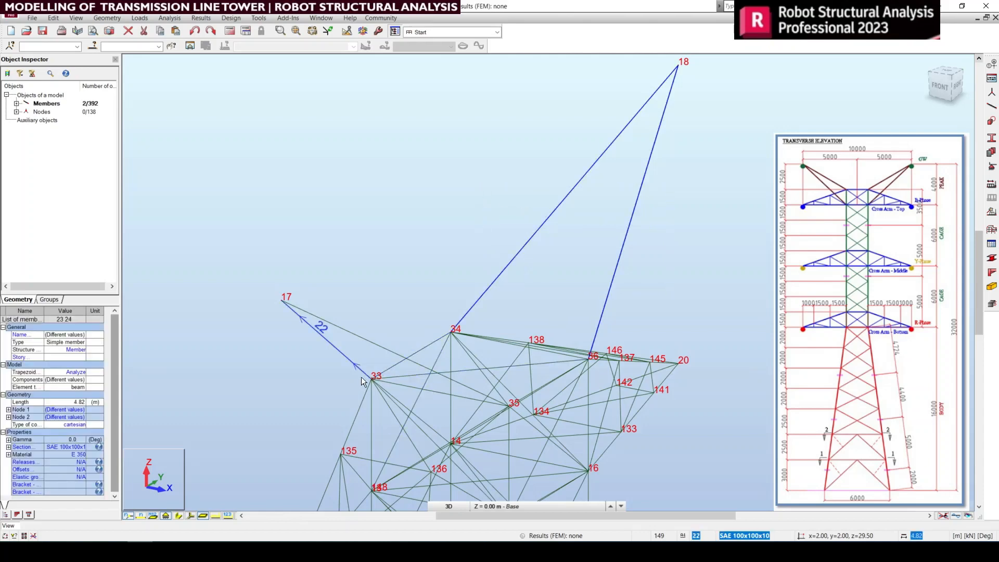
pyautogui.keyDown('ctrl'); pyautogui.moveTo(339, 386); pyautogui.dragTo(316, 284); pyautogui.keyUp('ctrl')
pyautogui.moveTo(542, 368); pyautogui.dragTo(555, 325, button='middle')
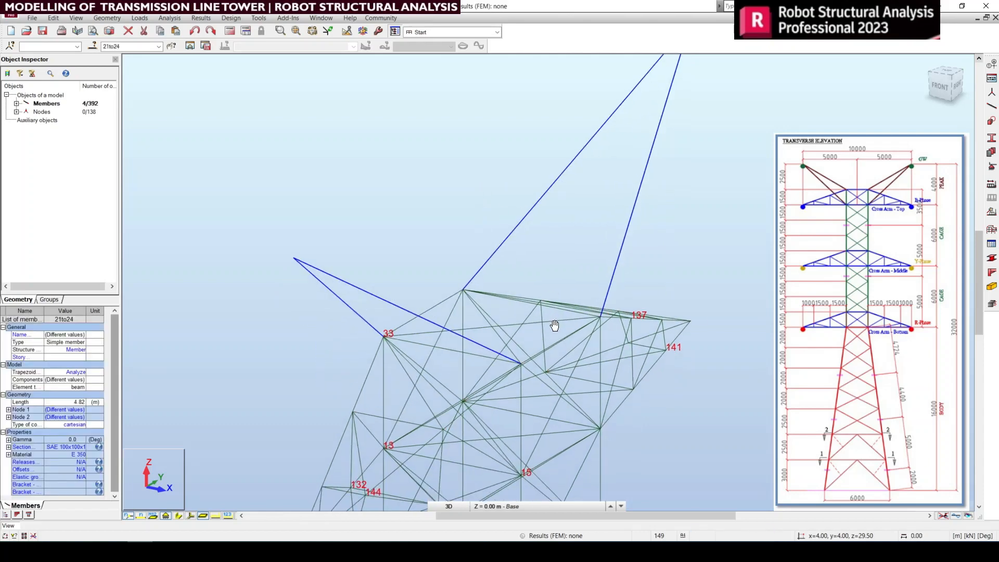
pyautogui.moveTo(616, 341); pyautogui.dragTo(651, 353, button='middle')
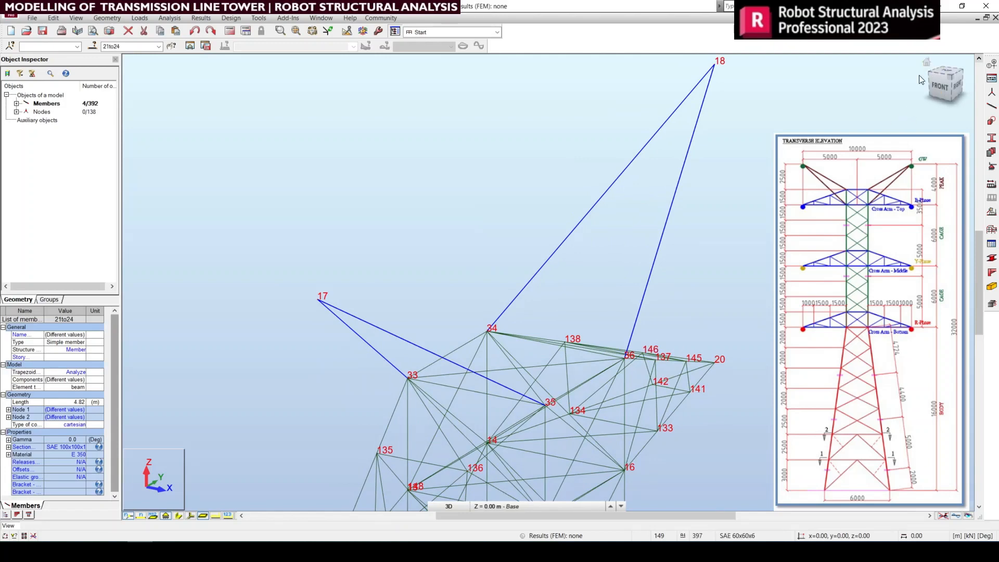
# Step: Add two simple members with section SAE 100x100x10, from nodes 35 and 33 to the peak tip at node 18
pyautogui.click(926, 63)
pyautogui.scroll(7, 553, 79)
pyautogui.keyDown('shift'); pyautogui.moveTo(681, 225); pyautogui.dragTo(675, 229, button='middle'); pyautogui.keyUp('shift')
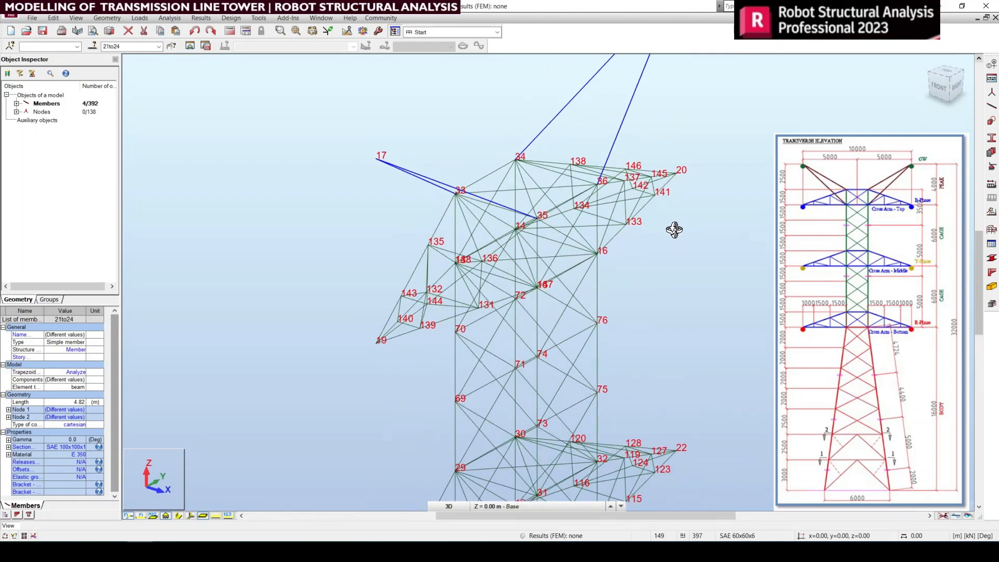
pyautogui.scroll(6, 675, 230)
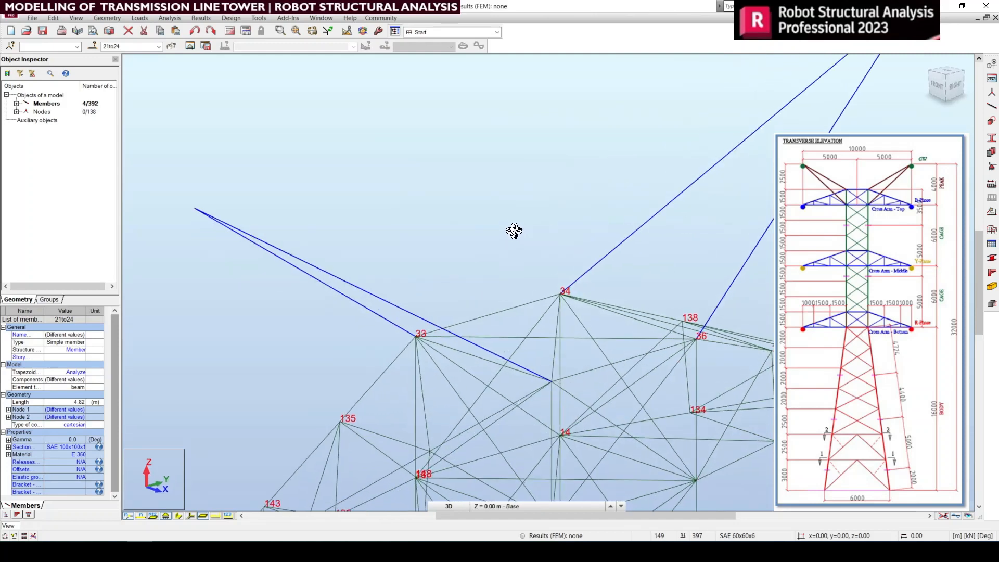
pyautogui.keyDown('shift'); pyautogui.moveTo(514, 230); pyautogui.dragTo(517, 231, button='middle'); pyautogui.keyUp('shift')
pyautogui.moveTo(593, 253); pyautogui.dragTo(547, 290, button='middle')
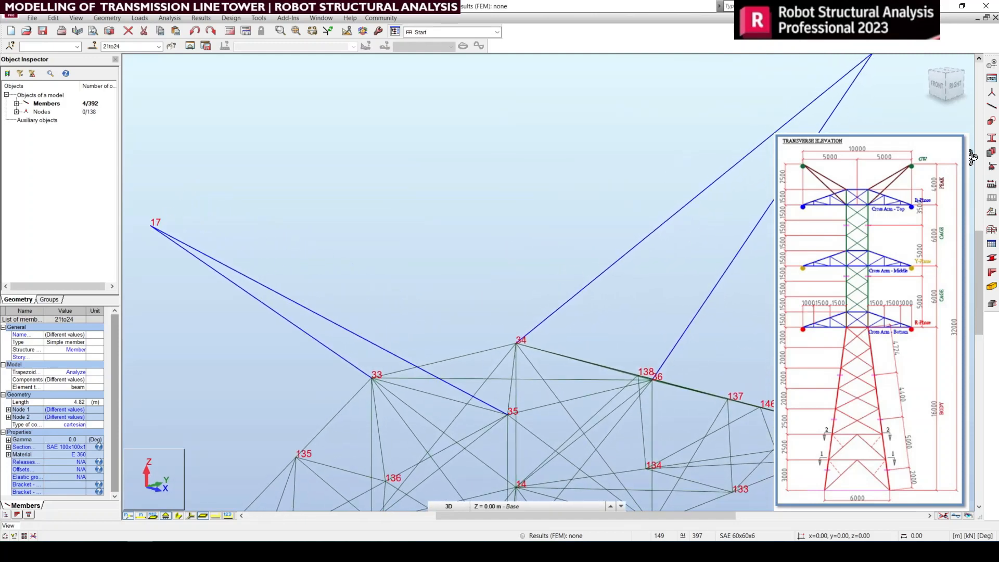
pyautogui.click(991, 118)
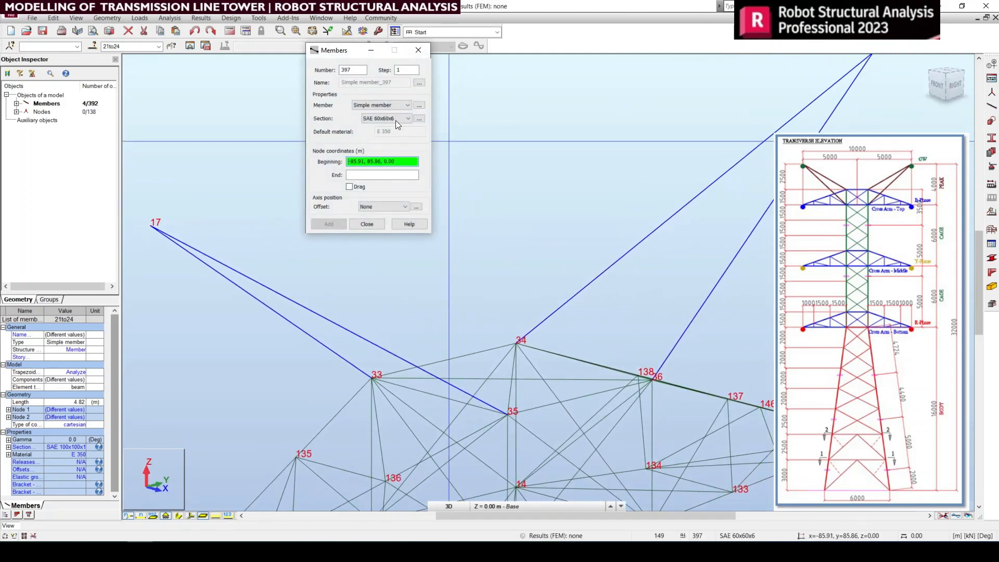
pyautogui.click(388, 140)
pyautogui.click(397, 165)
pyautogui.moveTo(586, 290); pyautogui.dragTo(641, 237, button='middle')
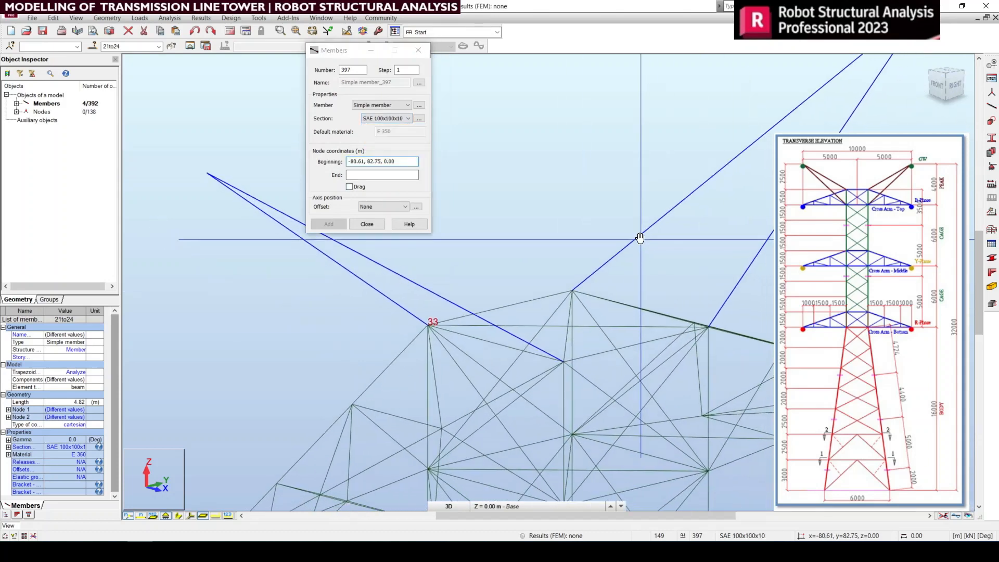
pyautogui.click(564, 362)
pyautogui.scroll(-3, 650, 281)
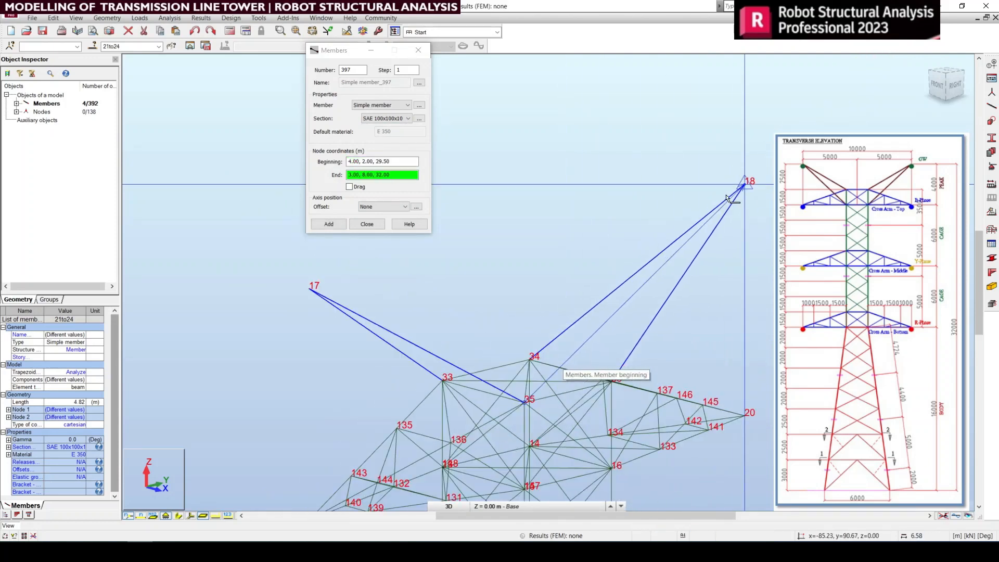
pyautogui.click(743, 188)
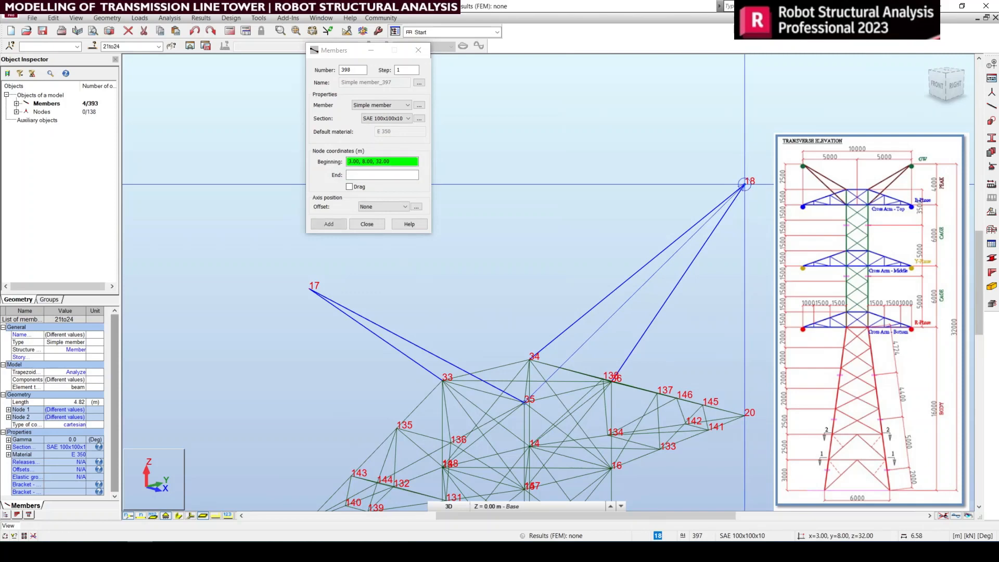
pyautogui.click(442, 382)
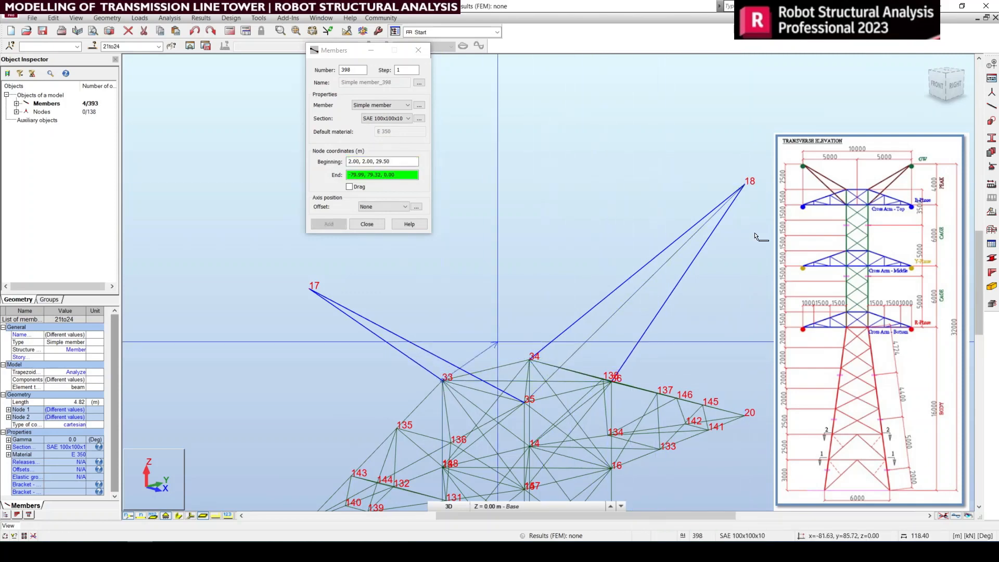
pyautogui.click(744, 185)
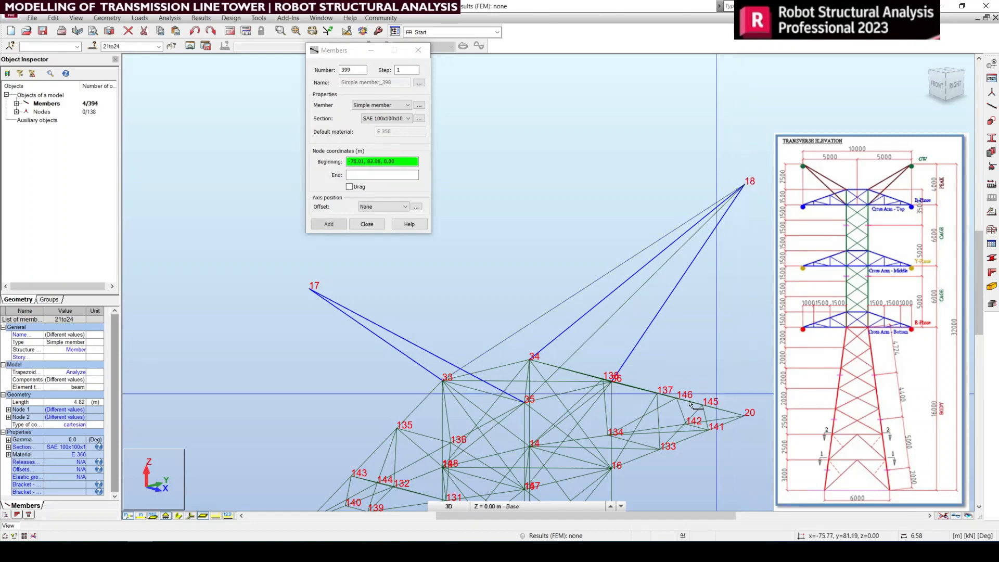
# Step: Add an SAE 100x100x10 member from node 36 to the opposite peak tip at node 17
pyautogui.scroll(5, 642, 397)
pyautogui.scroll(2, 643, 397)
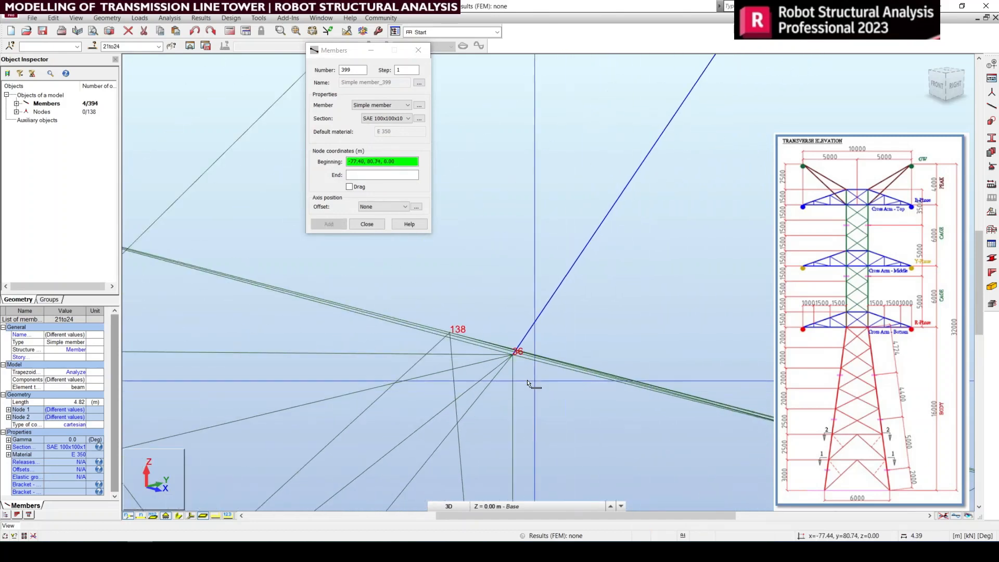
pyautogui.click(511, 357)
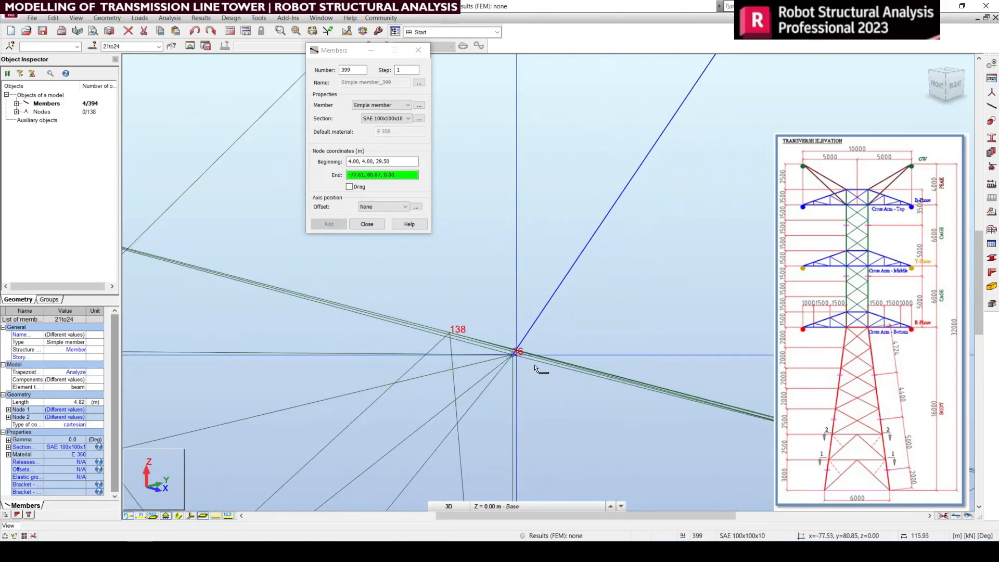
pyautogui.scroll(-6, 541, 367)
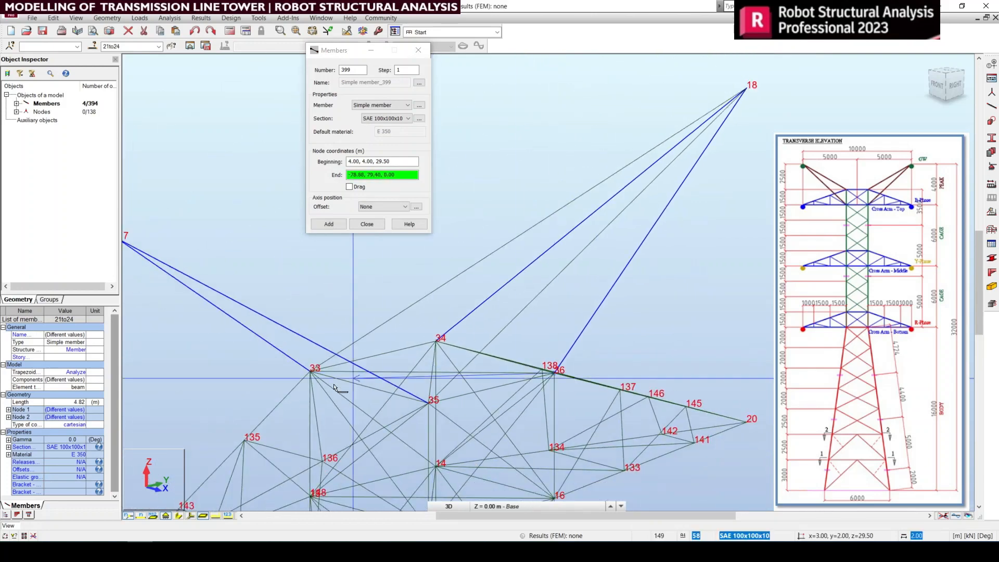
pyautogui.scroll(-3, 315, 362)
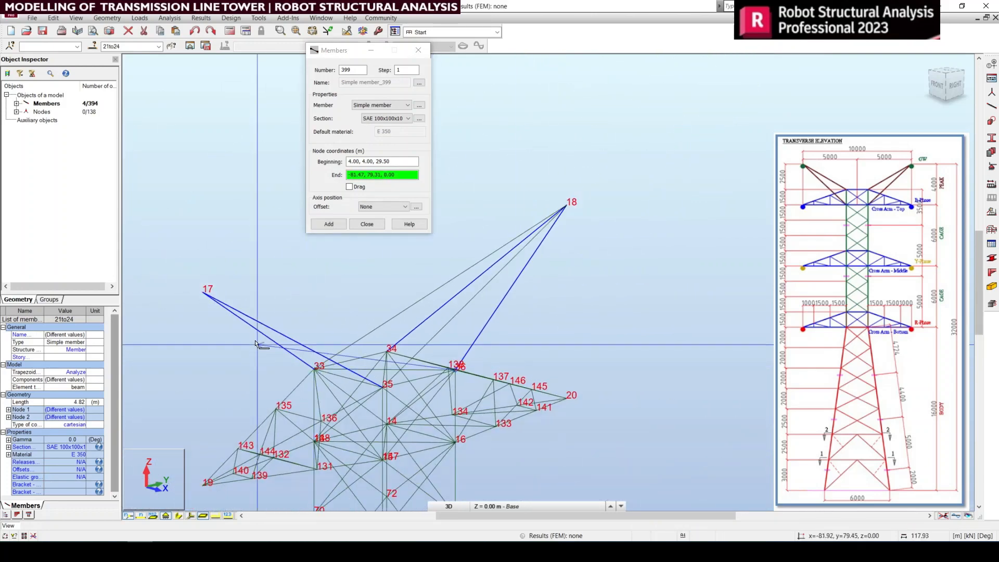
pyautogui.click(206, 294)
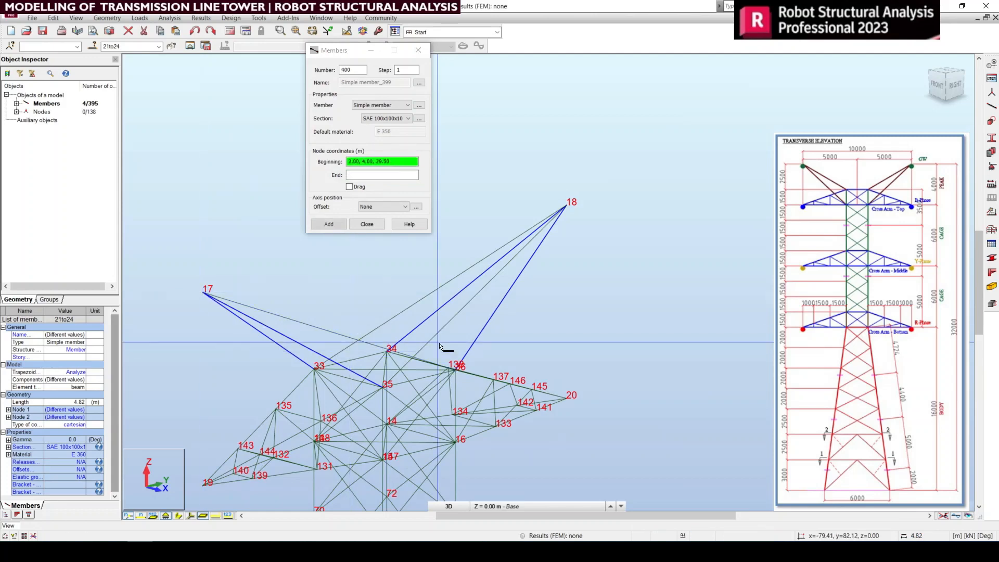
pyautogui.scroll(3, 363, 374)
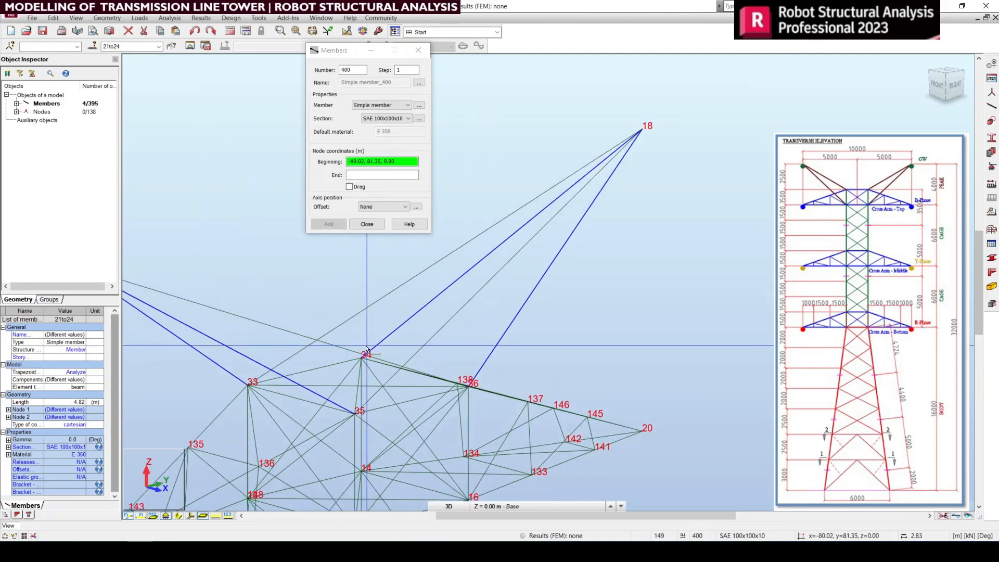
# Step: Add a simple member with section SAE 100x100x10 from node 34 to the peak tip at node 17
pyautogui.scroll(3, 359, 362)
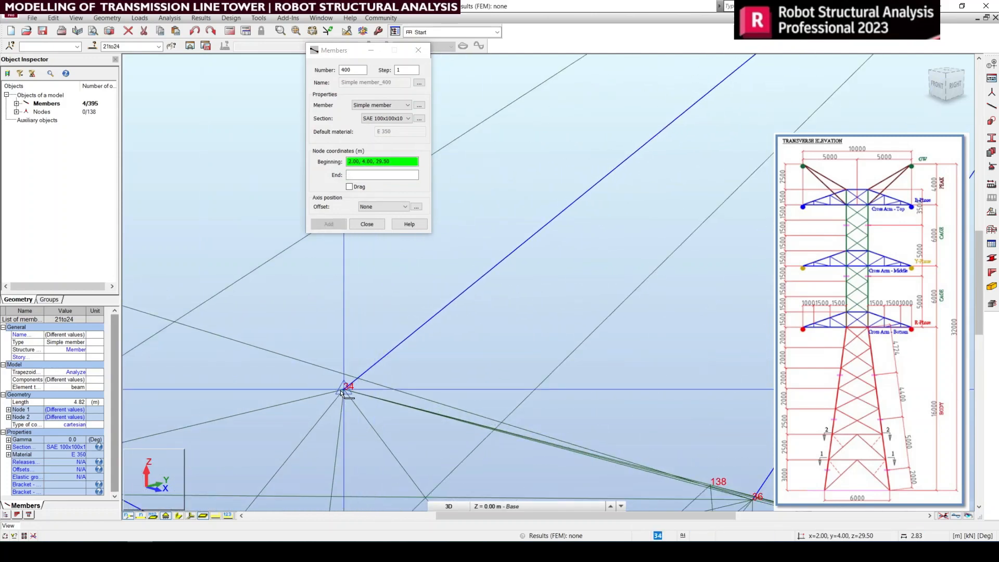
pyautogui.click(341, 391)
pyautogui.scroll(-4, 341, 391)
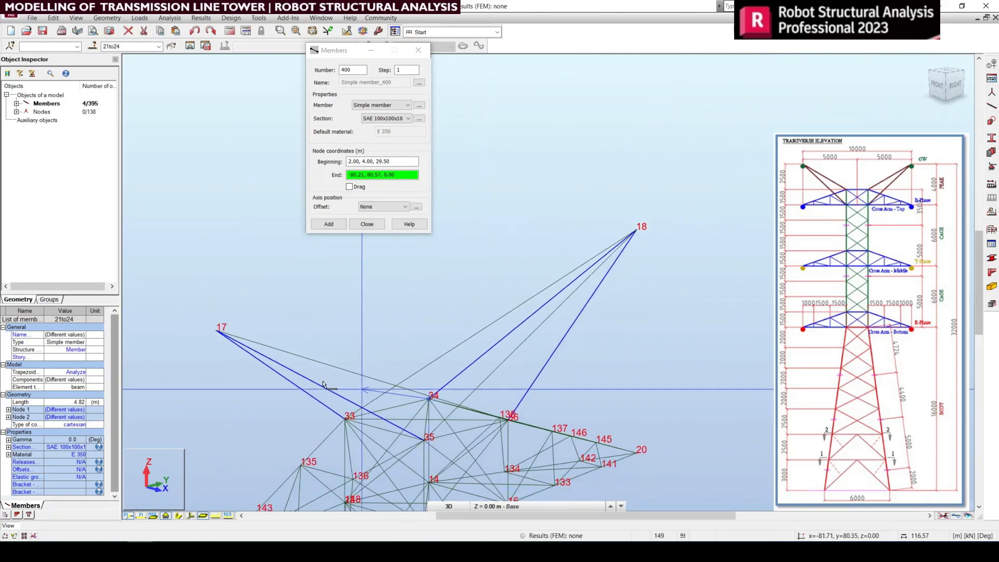
pyautogui.click(216, 330)
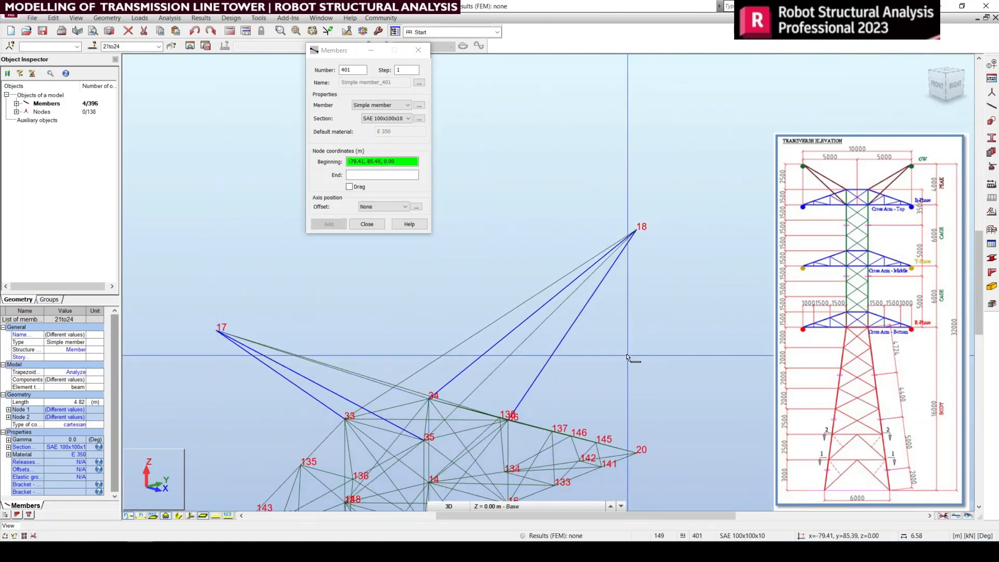
pyautogui.rightClick(654, 314)
pyautogui.click(654, 317)
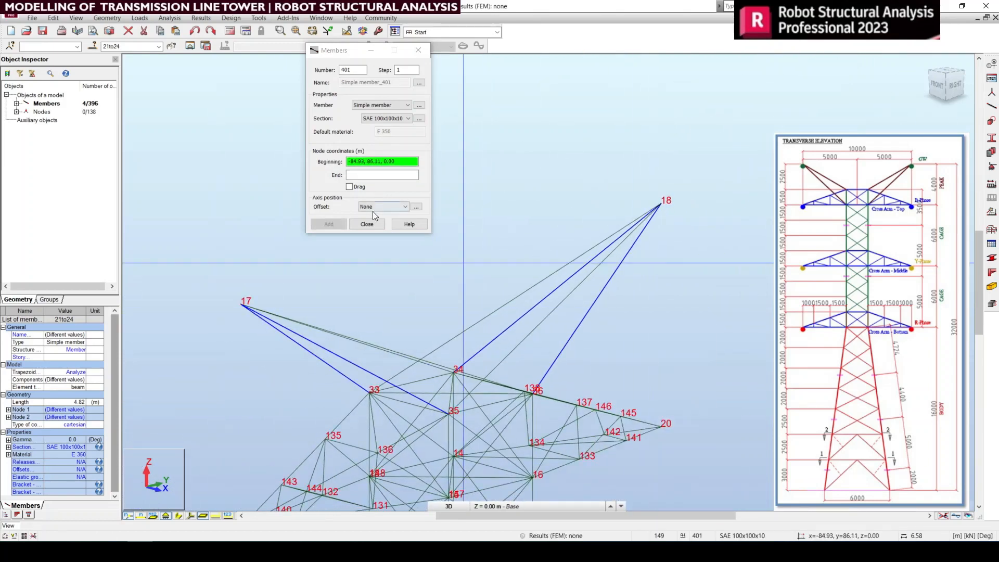
pyautogui.click(367, 224)
# Step: Clear the member selection and examine the two peak arms from the right side and in 3D
pyautogui.moveTo(959, 85); pyautogui.dragTo(952, 88)
pyautogui.click(951, 87)
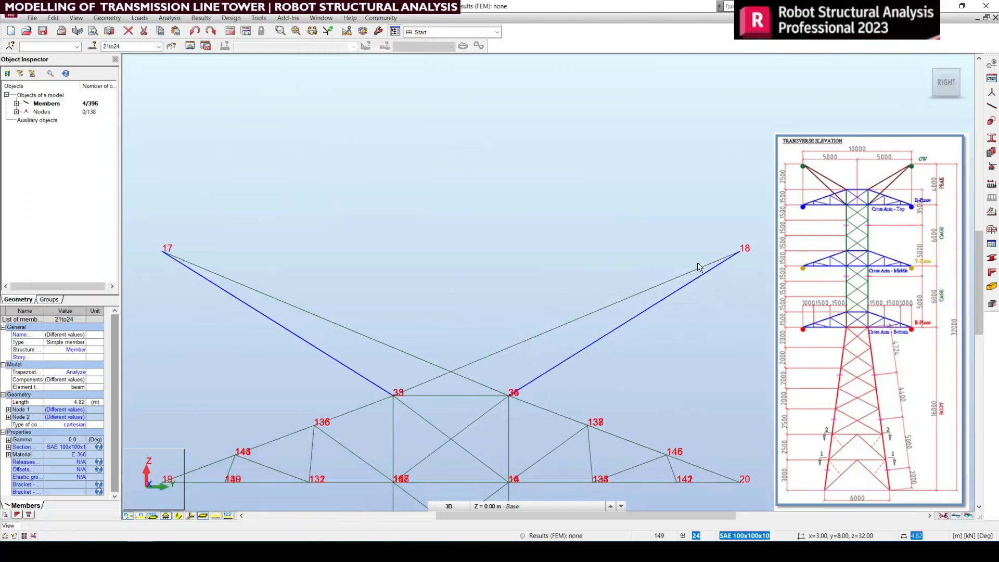
pyautogui.rightClick(722, 271)
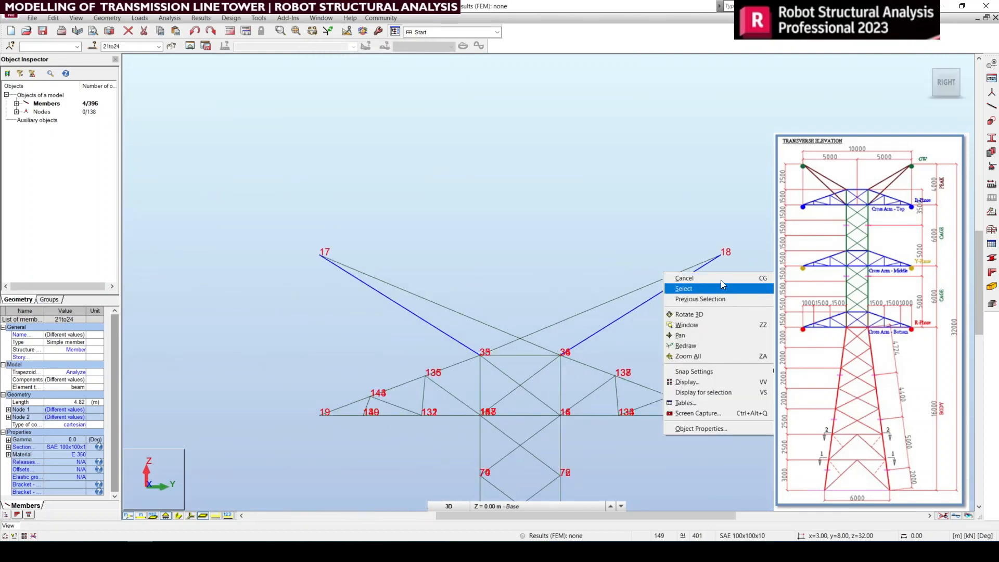
pyautogui.click(721, 279)
pyautogui.click(926, 64)
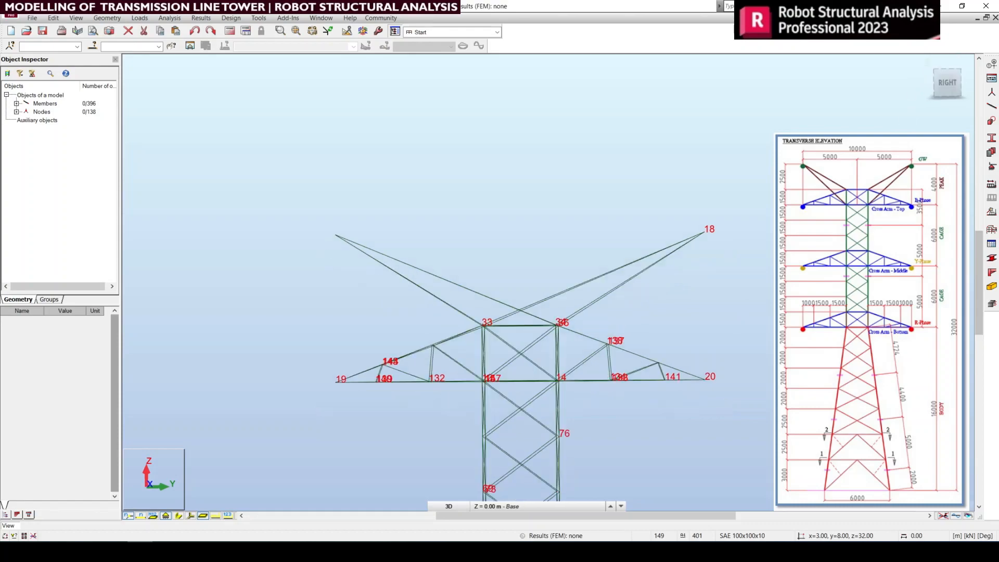
pyautogui.scroll(5, 539, 79)
pyautogui.scroll(4, 609, 114)
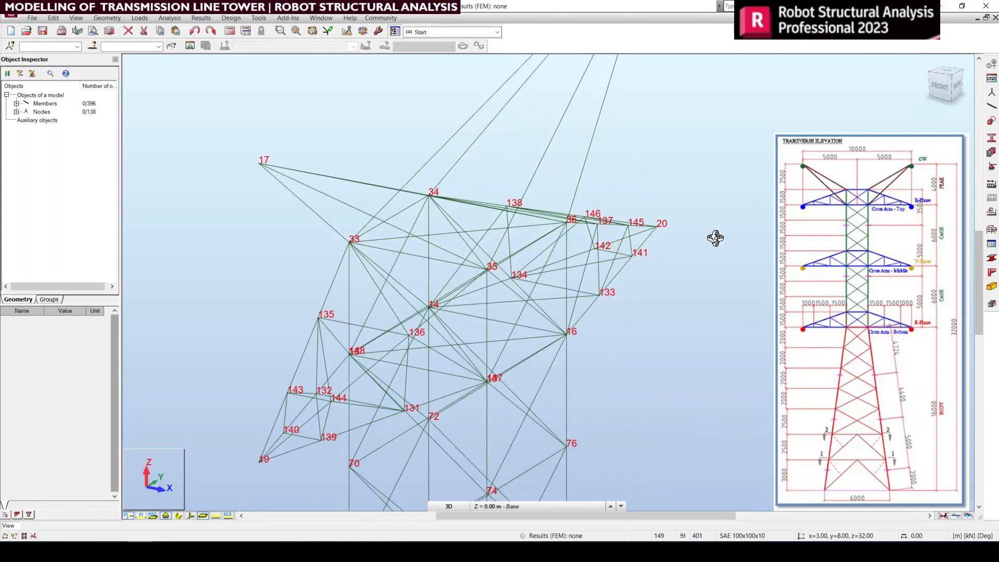
pyautogui.moveTo(717, 239); pyautogui.dragTo(745, 357, button='middle')
pyautogui.scroll(-1, 741, 328)
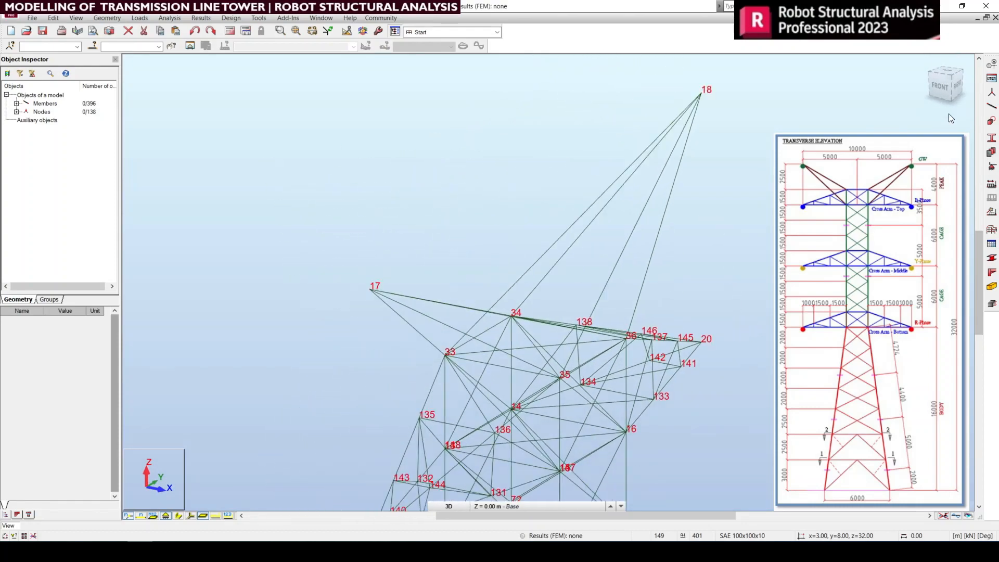
# Step: Divide all eight peak arm members running to nodes 17 and 18 into 3 segments, with node generation without member division turned off
pyautogui.click(960, 85)
pyautogui.rightClick(759, 270)
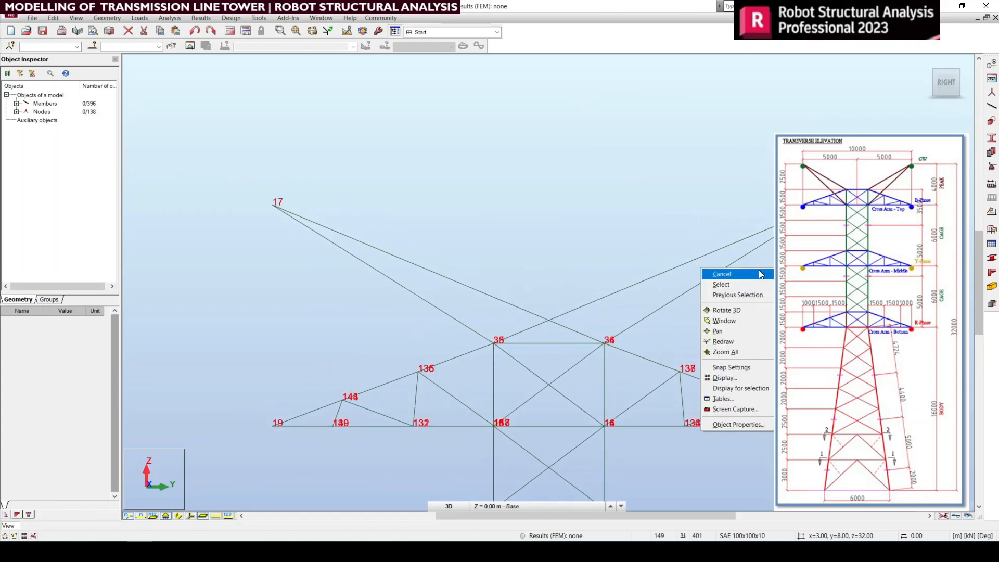
pyautogui.click(759, 274)
pyautogui.moveTo(750, 294); pyautogui.dragTo(662, 207)
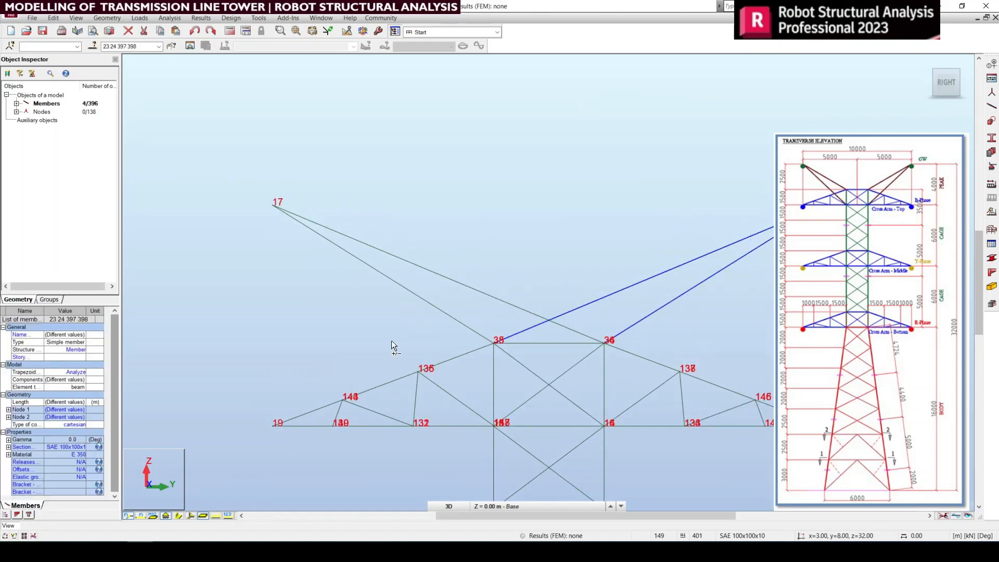
pyautogui.keyDown('ctrl'); pyautogui.moveTo(335, 195); pyautogui.dragTo(335, 194); pyautogui.keyUp('ctrl')
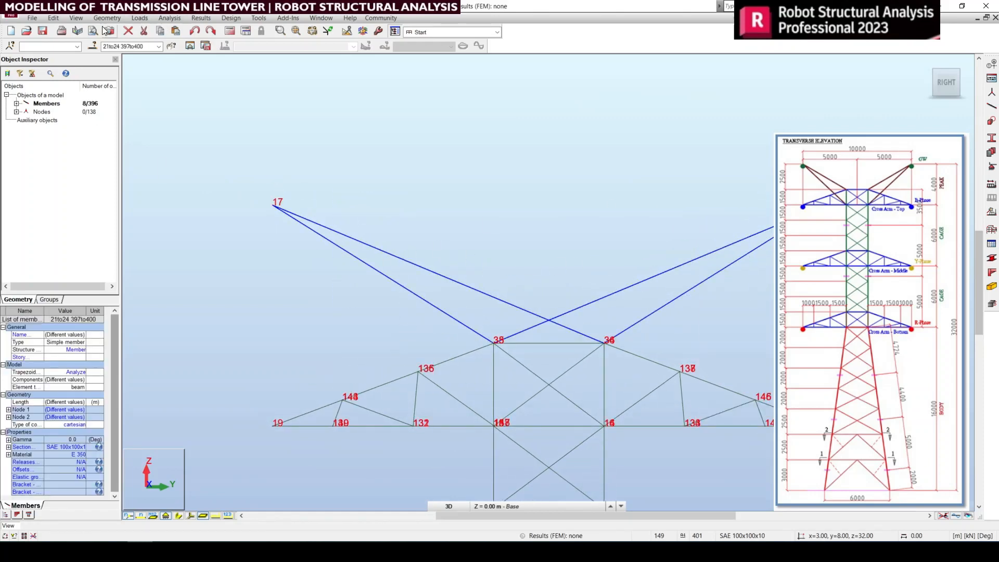
pyautogui.click(140, 19)
pyautogui.moveTo(53, 19)
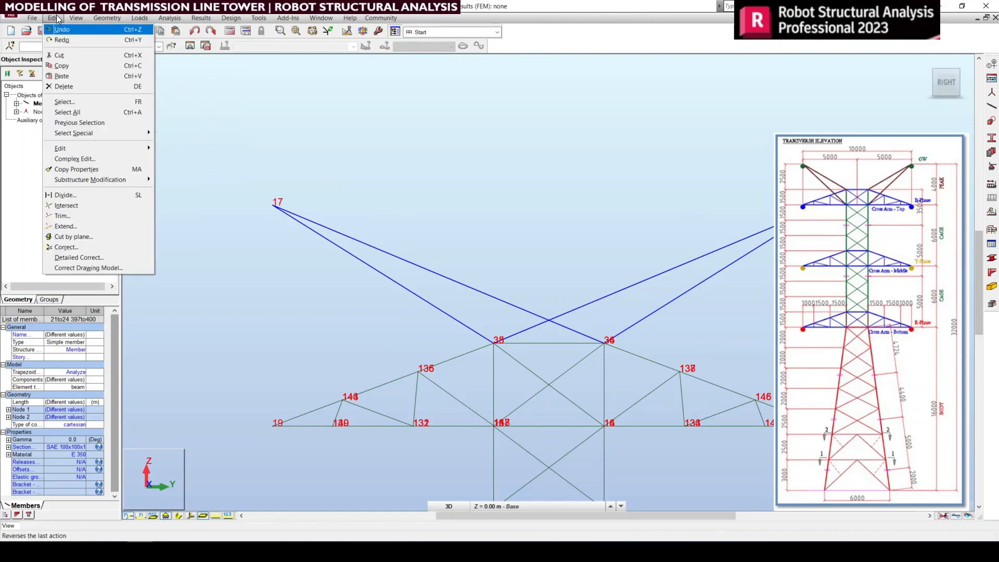
pyautogui.click(86, 195)
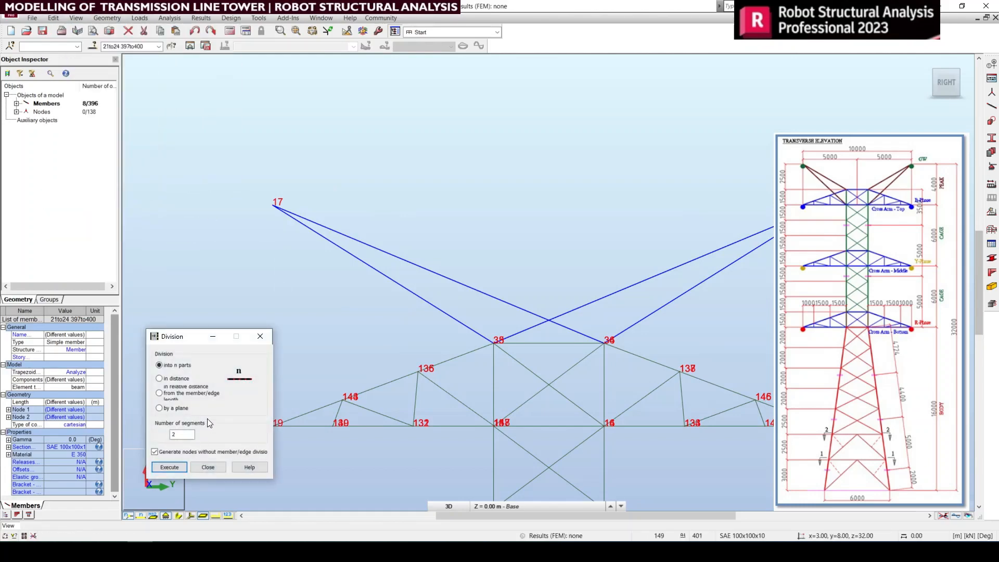
pyautogui.click(155, 452)
pyautogui.write('3')
pyautogui.click(171, 468)
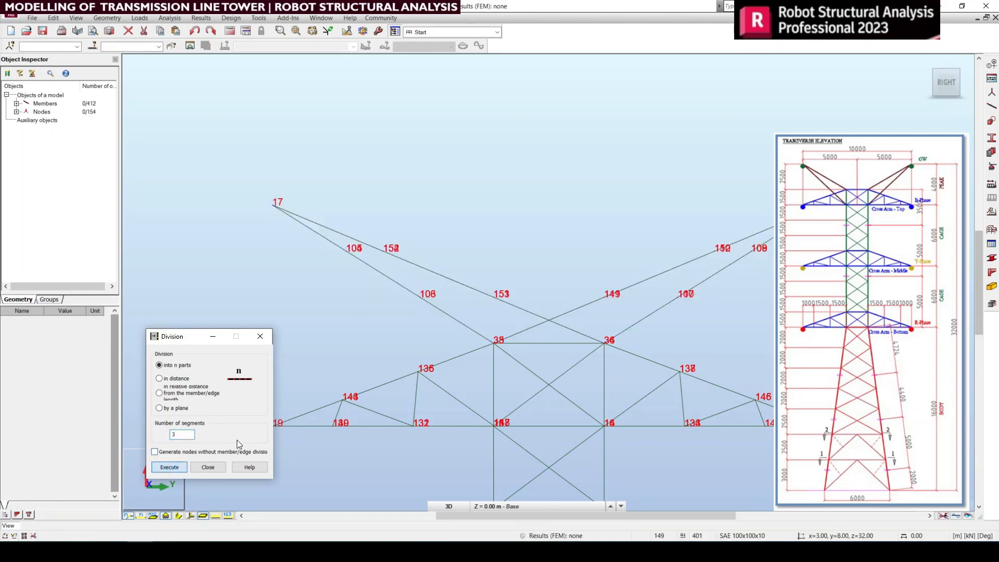
pyautogui.click(207, 468)
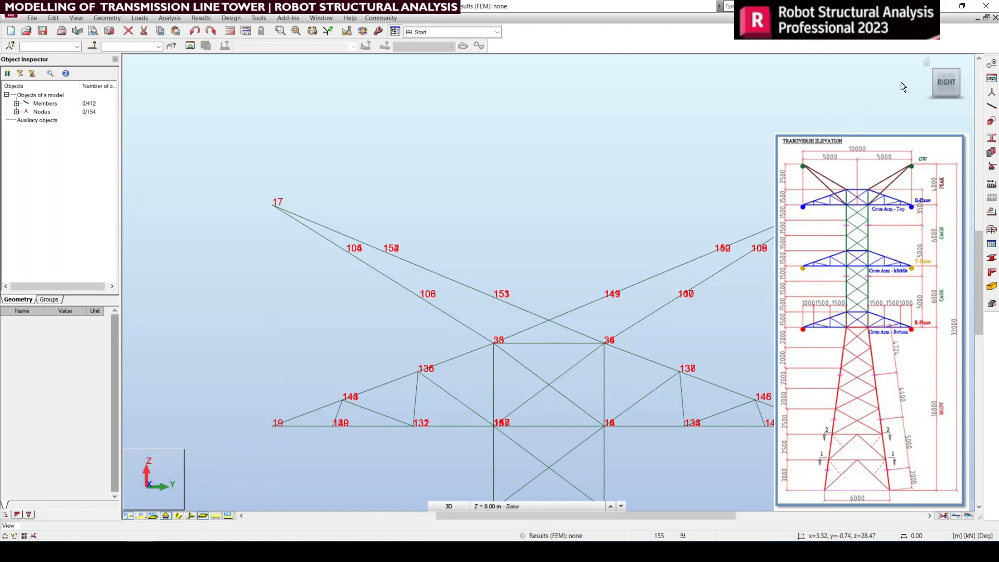
pyautogui.click(926, 66)
pyautogui.moveTo(555, 139); pyautogui.dragTo(617, 165, button='middle')
pyautogui.scroll(5, 515, 171)
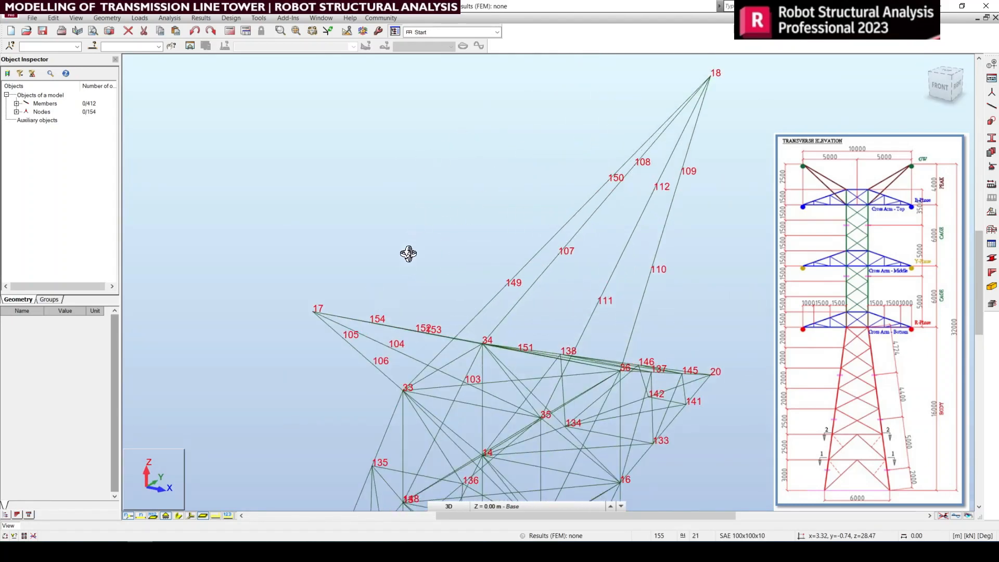
pyautogui.moveTo(408, 253); pyautogui.dragTo(407, 261, button='middle')
pyautogui.click(992, 106)
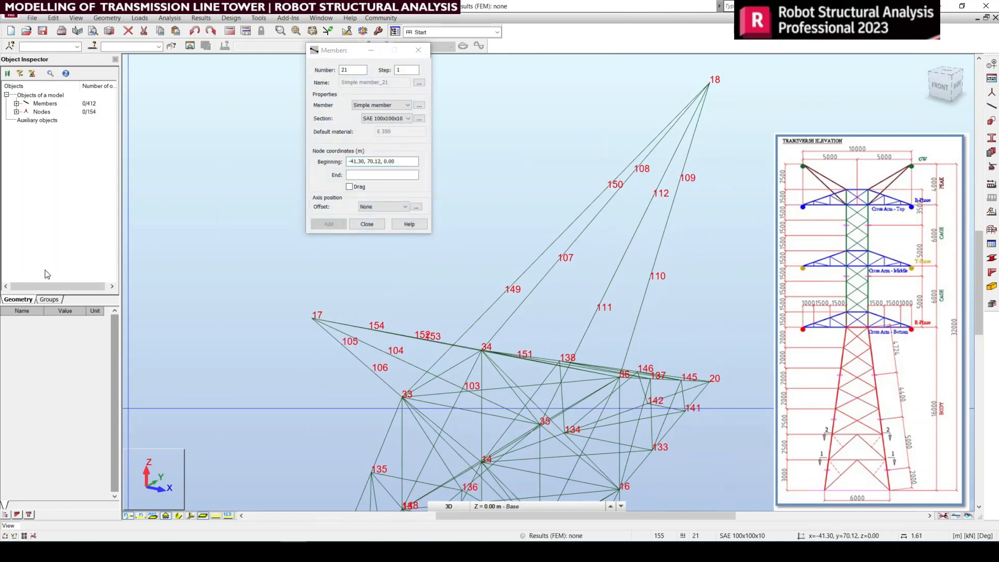
pyautogui.scroll(2, 664, 339)
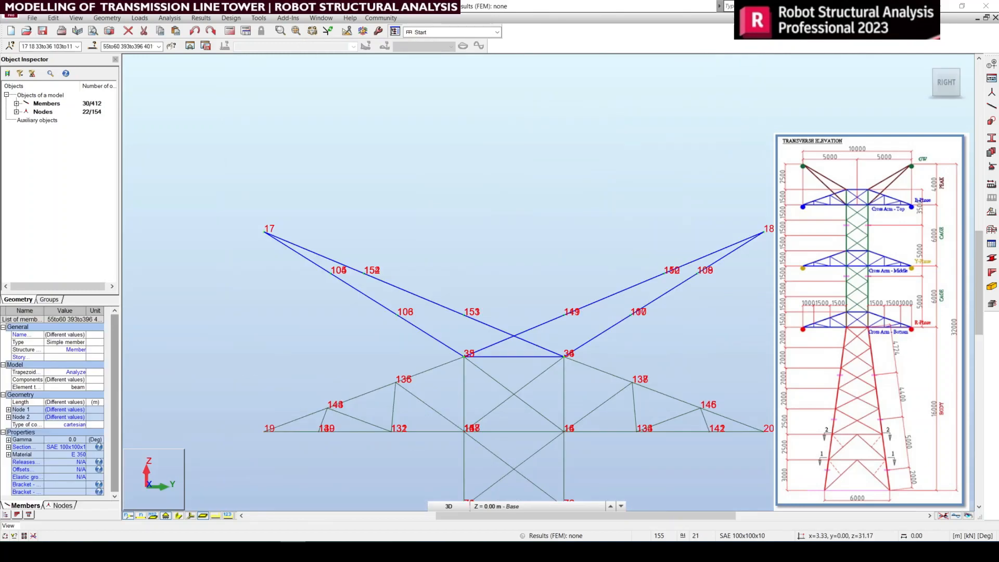
# Step: Isolate the selected peak members and their nodes in a separate view, and clear the selection
pyautogui.click(190, 46)
pyautogui.scroll(2, 326, 187)
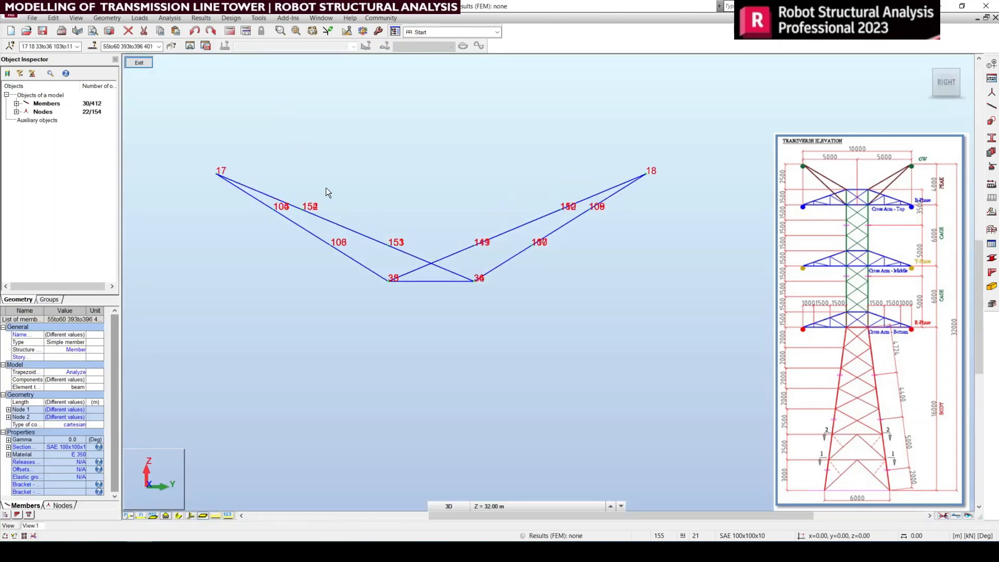
pyautogui.keyDown('shift'); pyautogui.moveTo(928, 63); pyautogui.dragTo(562, 258, button='middle'); pyautogui.keyUp('shift')
pyautogui.scroll(3, 564, 263)
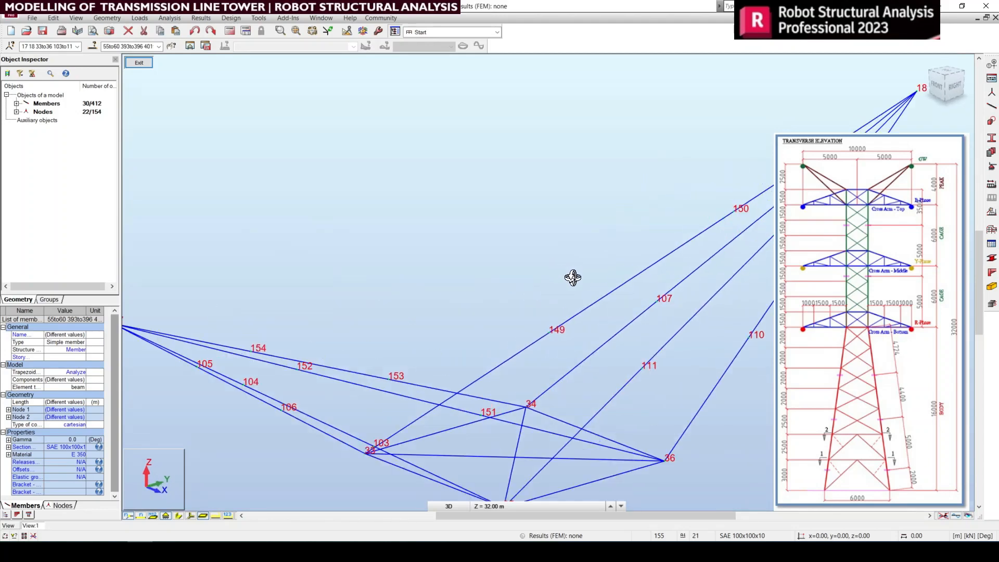
pyautogui.scroll(-1, 530, 254)
pyautogui.rightClick(516, 219)
pyautogui.click(516, 219)
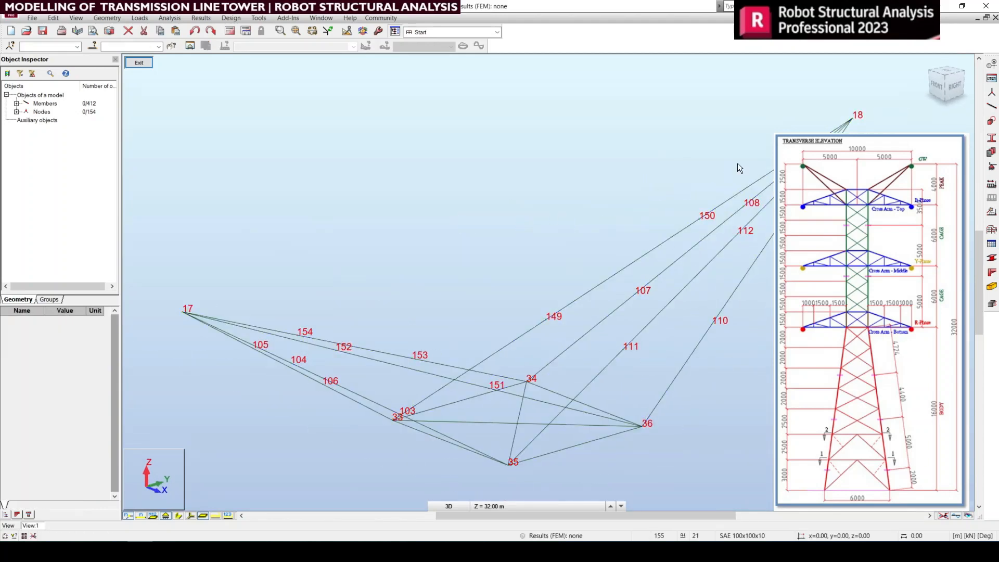
pyautogui.click(988, 108)
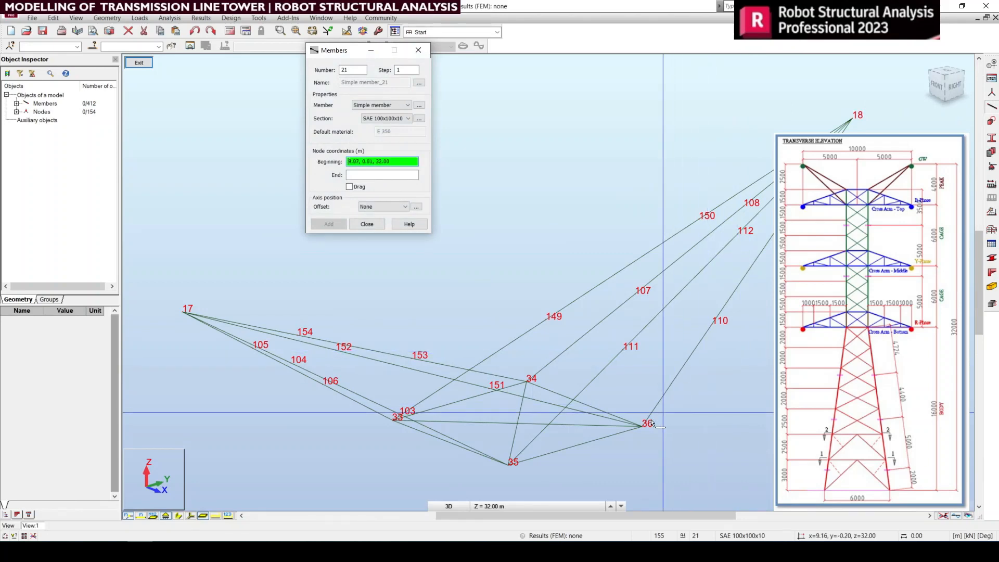
pyautogui.click(641, 428)
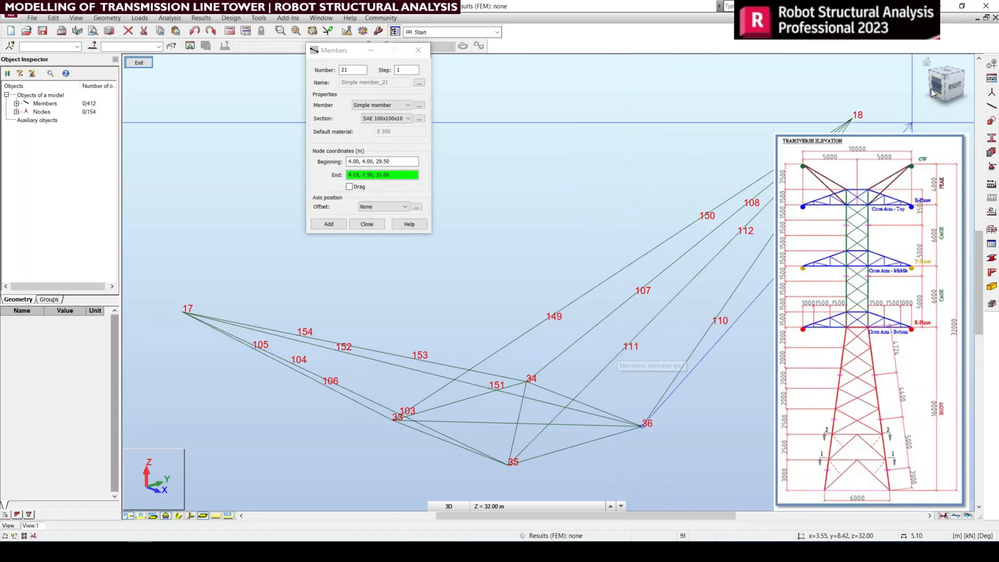
pyautogui.click(954, 92)
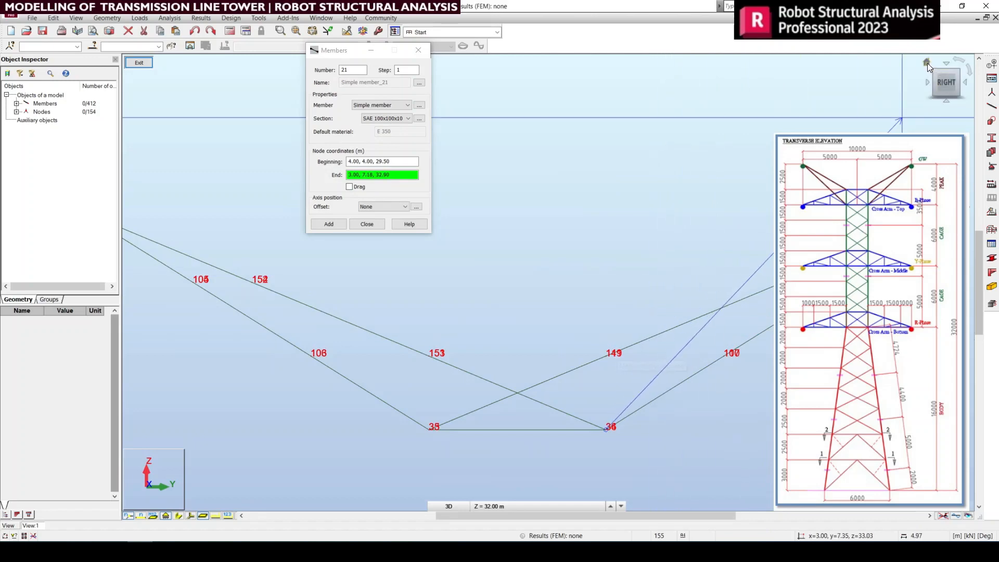
pyautogui.click(927, 64)
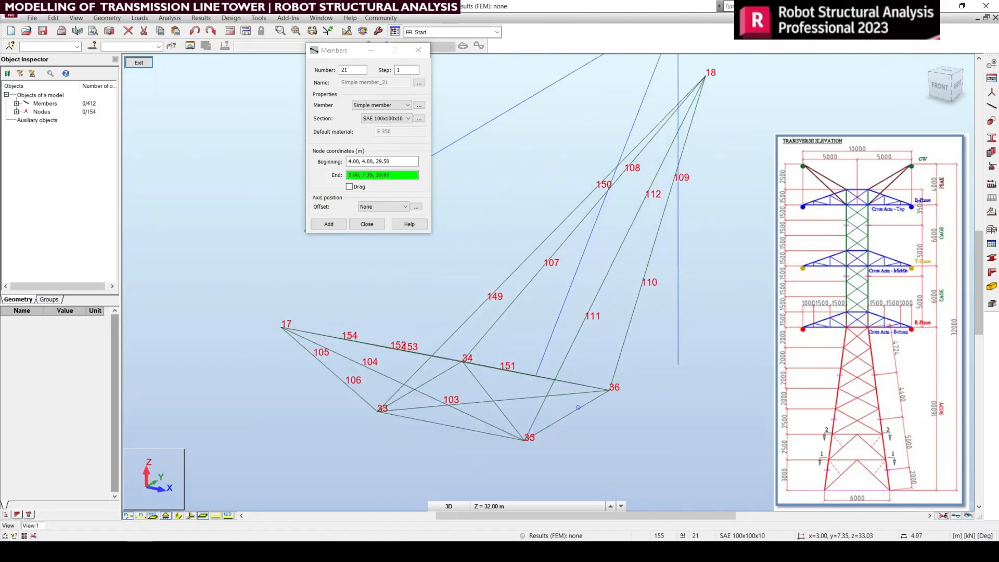
pyautogui.press('Escape')
pyautogui.scroll(-3, 606, 263)
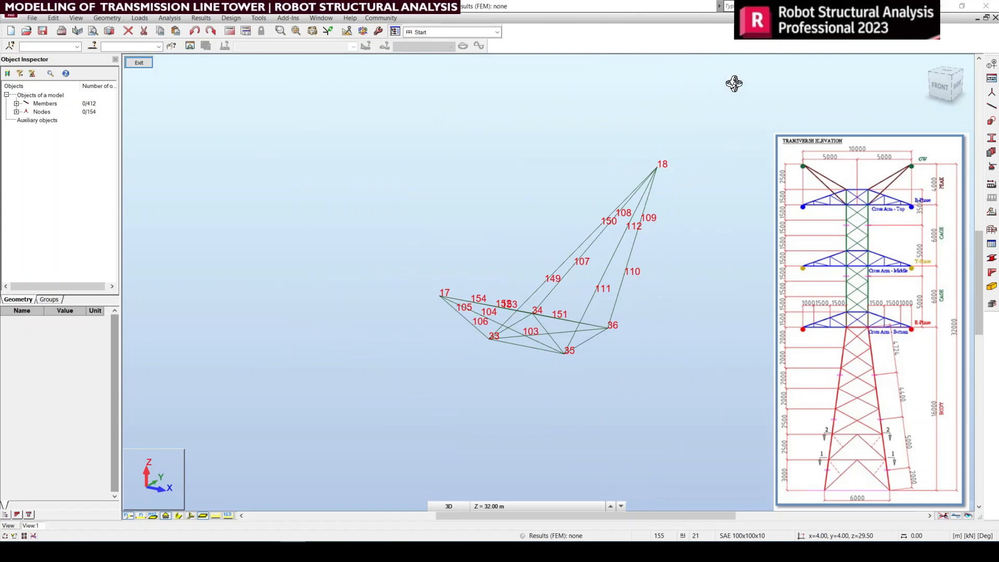
# Step: Isolate the peak members on the node 35–36 face in another view, shown from the right side, and clear the selection
pyautogui.click(943, 71)
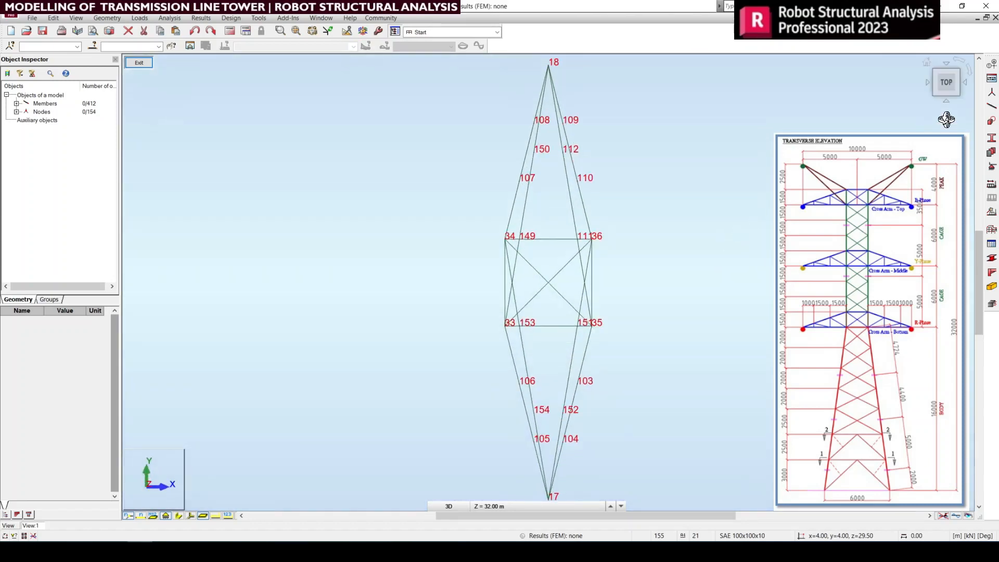
pyautogui.click(966, 82)
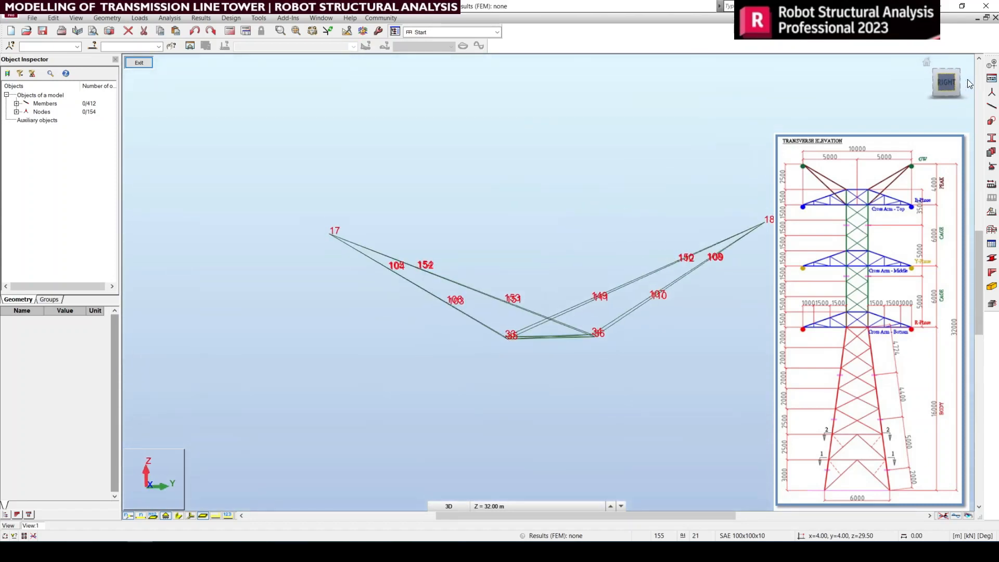
pyautogui.click(945, 62)
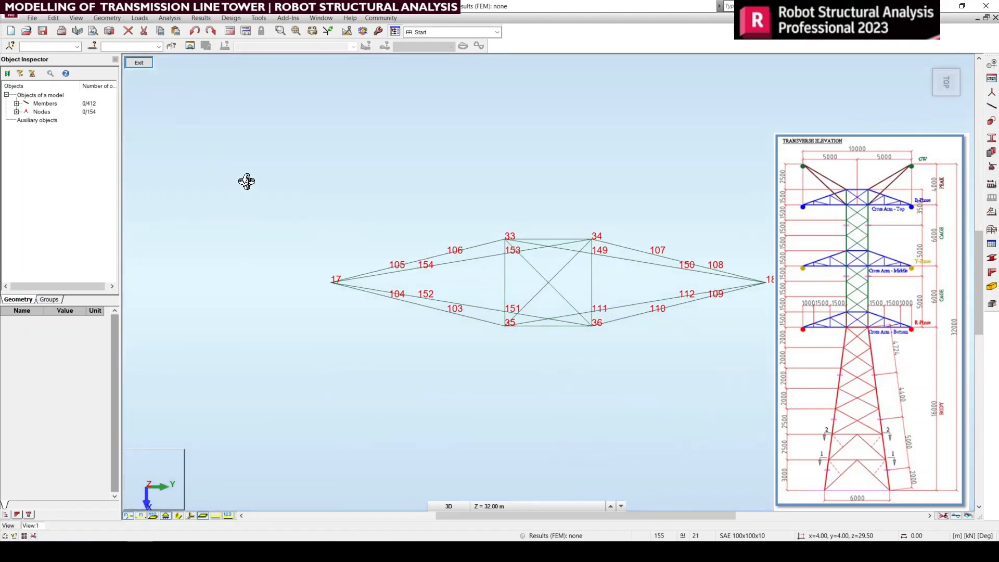
pyautogui.rightClick(191, 182)
pyautogui.press('Escape')
pyautogui.moveTo(305, 280); pyautogui.dragTo(773, 343)
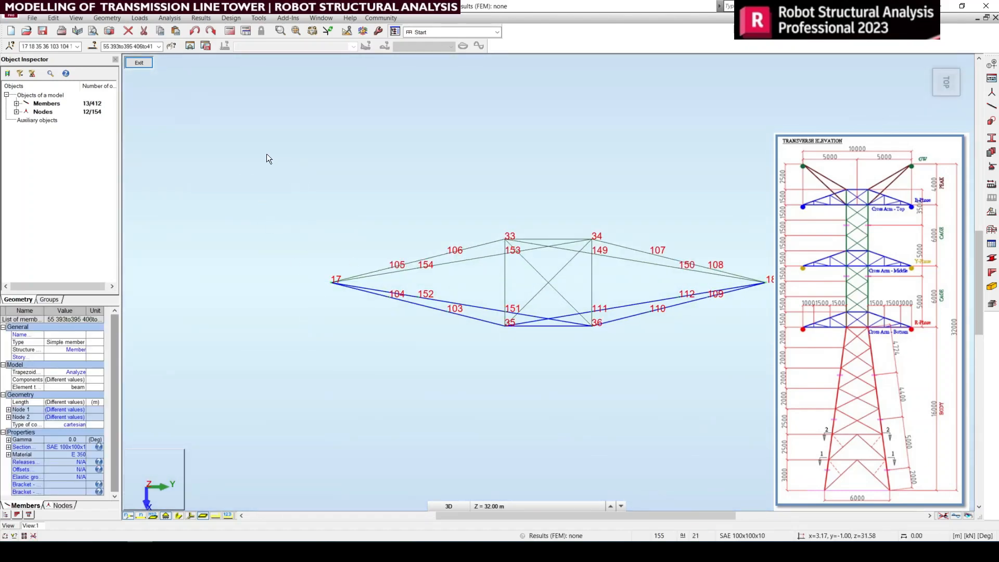
pyautogui.click(190, 45)
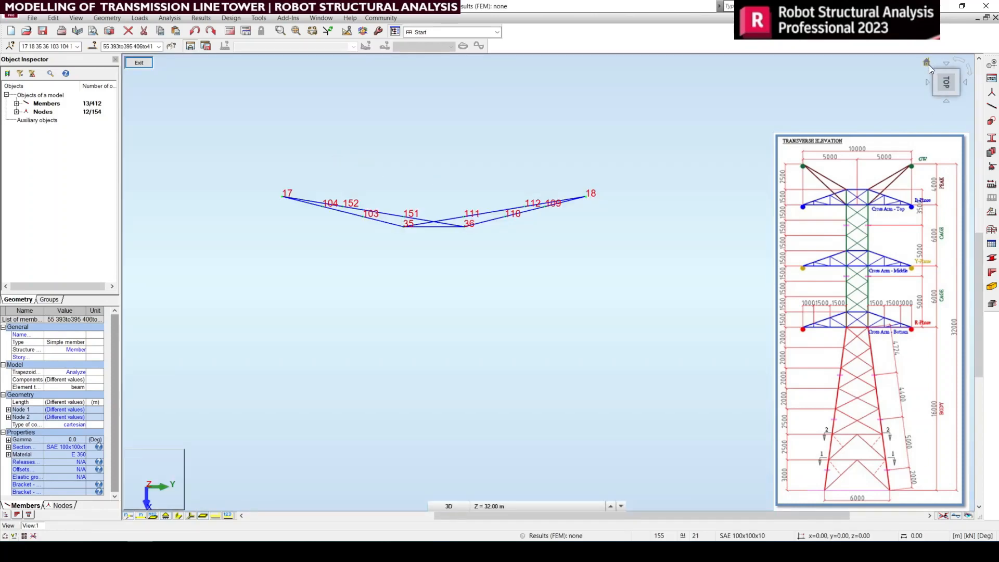
pyautogui.click(928, 63)
pyautogui.keyDown('shift'); pyautogui.moveTo(838, 304); pyautogui.dragTo(755, 243, button='middle'); pyautogui.keyUp('shift')
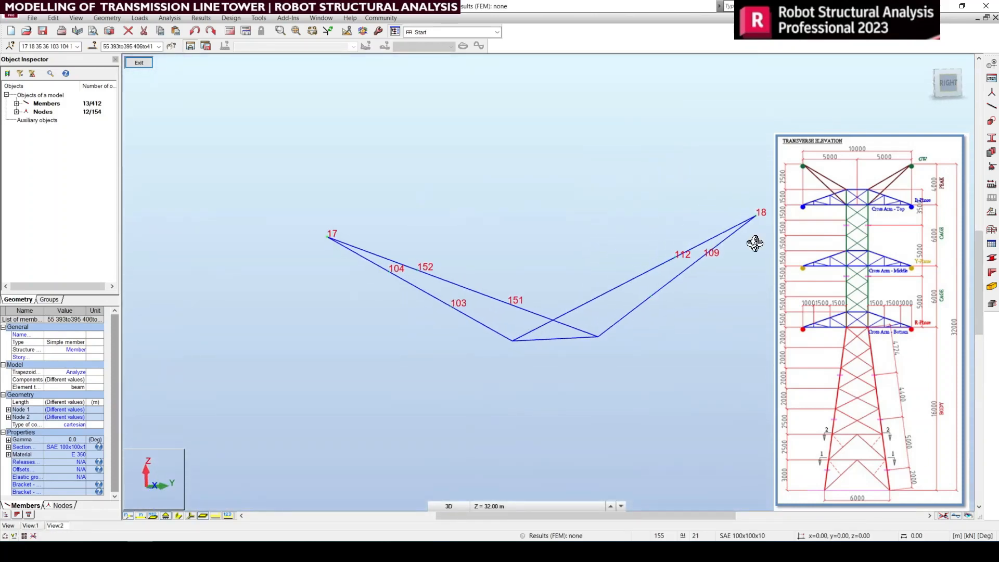
pyautogui.rightClick(588, 190)
pyautogui.click(588, 200)
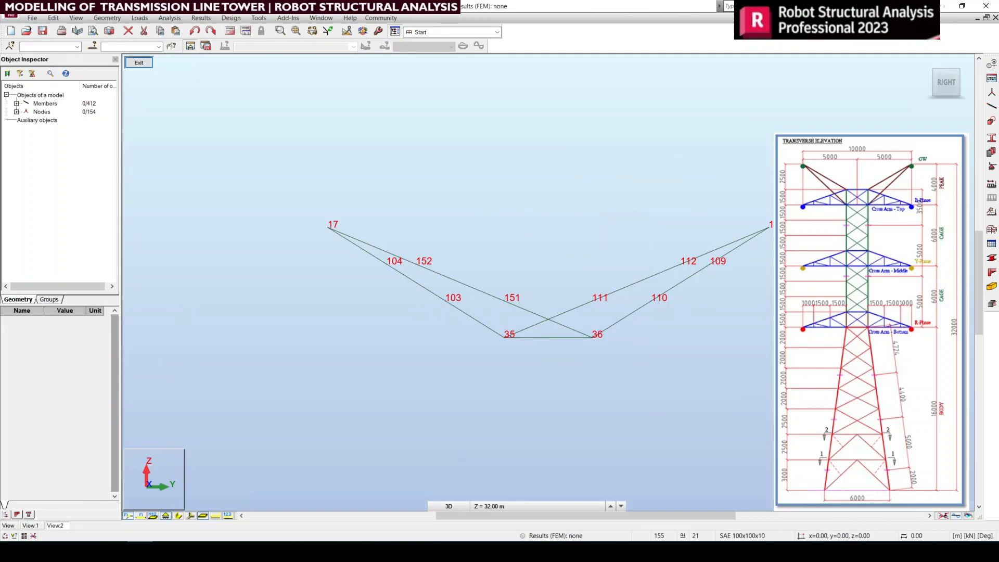
# Step: Add an SAE 100x100x10 bracing member from node 36 to node 111
pyautogui.click(992, 107)
pyautogui.scroll(2, 705, 284)
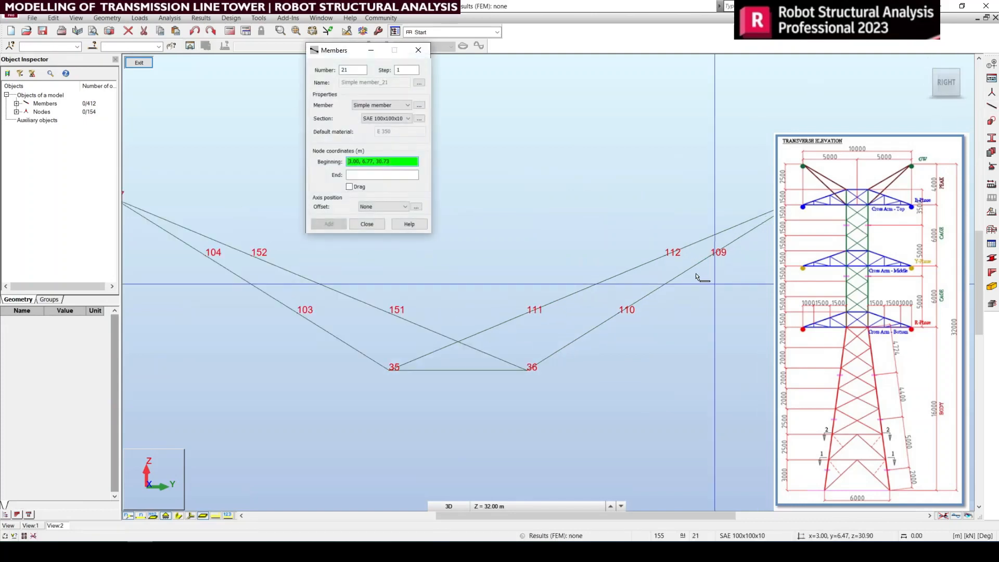
pyautogui.click(527, 370)
pyautogui.click(526, 314)
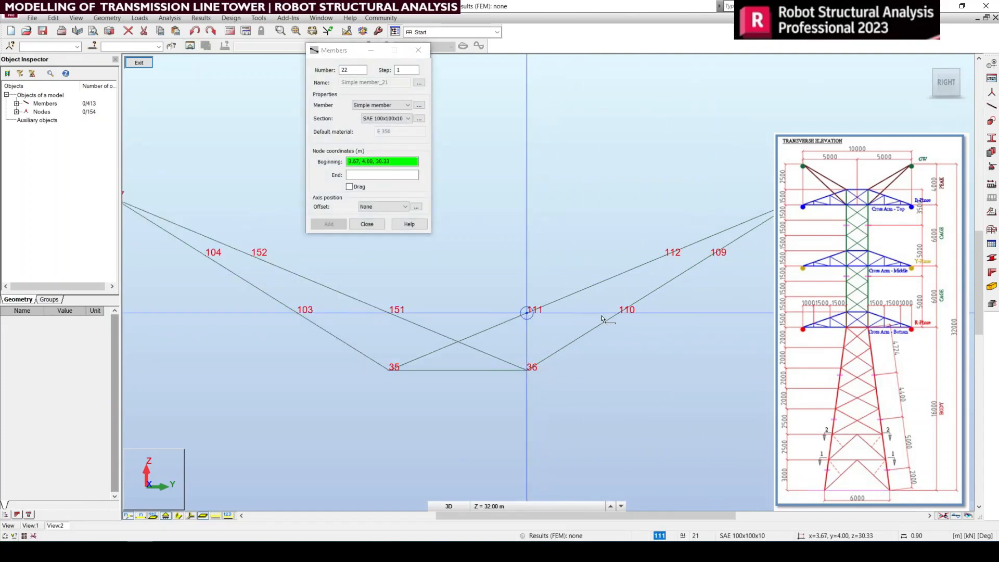
# Step: Draw connected SAE 100x100x10 bracing members with Drag enabled through nodes 111, 110, 112 and 109, and end member creation
pyautogui.click(360, 188)
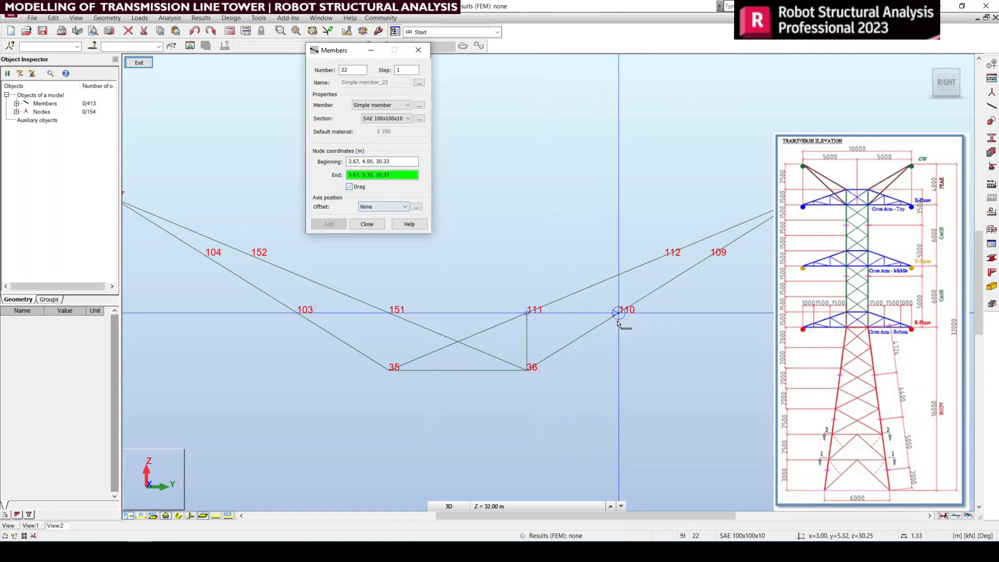
pyautogui.click(617, 315)
pyautogui.click(617, 313)
pyautogui.click(665, 255)
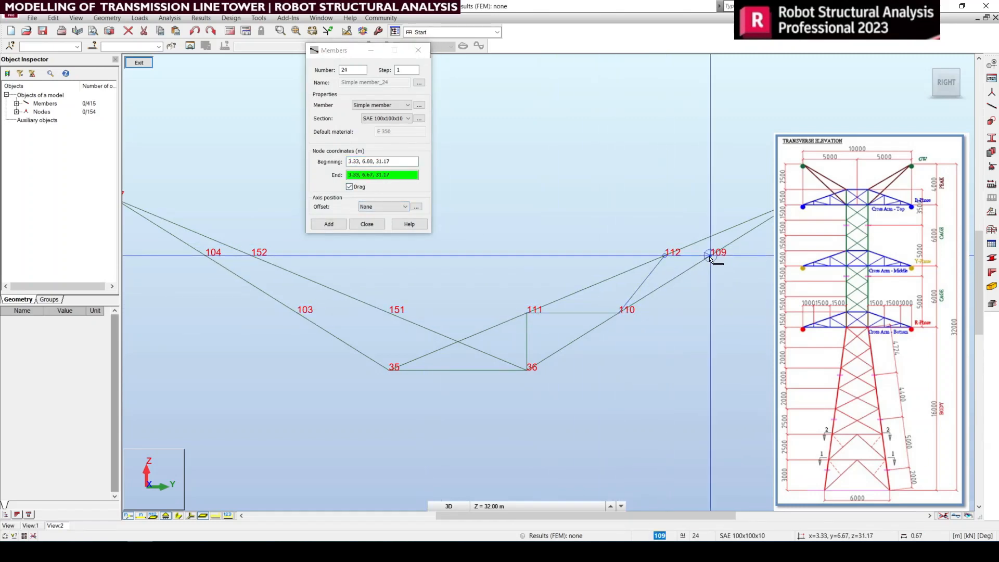
pyautogui.click(709, 259)
pyautogui.rightClick(681, 277)
pyautogui.click(746, 283)
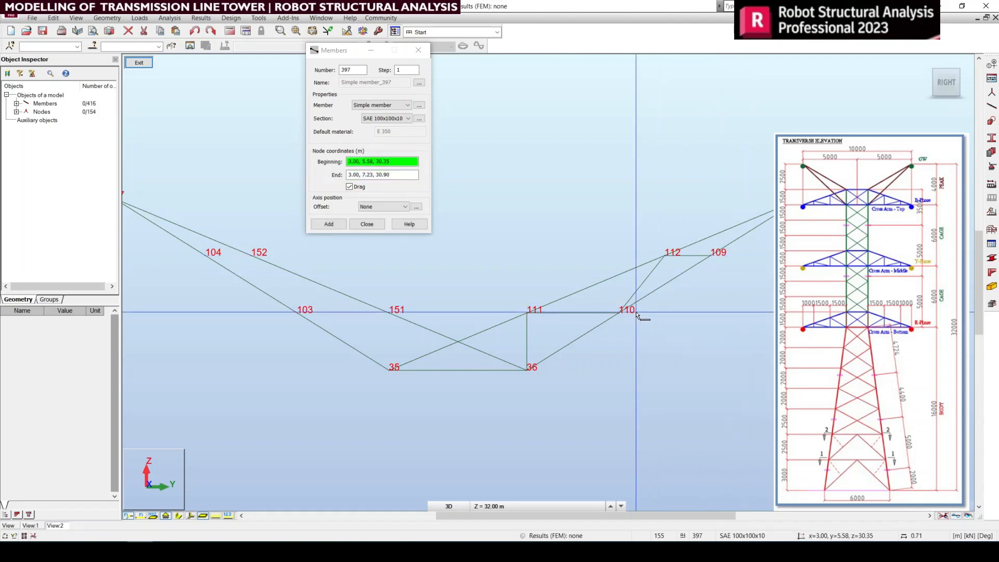
pyautogui.click(418, 50)
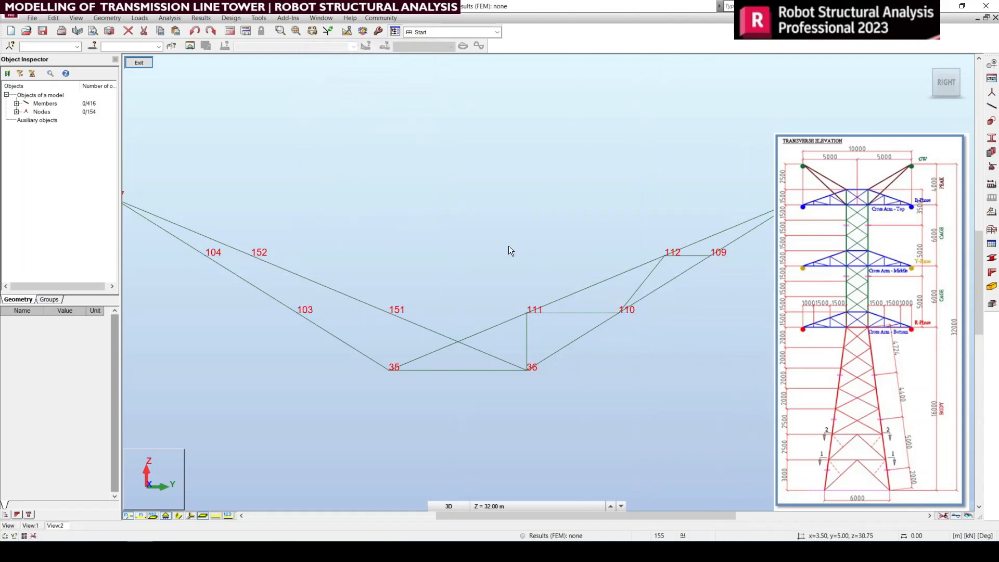
# Step: Mirror the four bracing members between nodes 36 and 109 about the vertical axis midway between nodes 35 and 36
pyautogui.moveTo(475, 227); pyautogui.dragTo(774, 411)
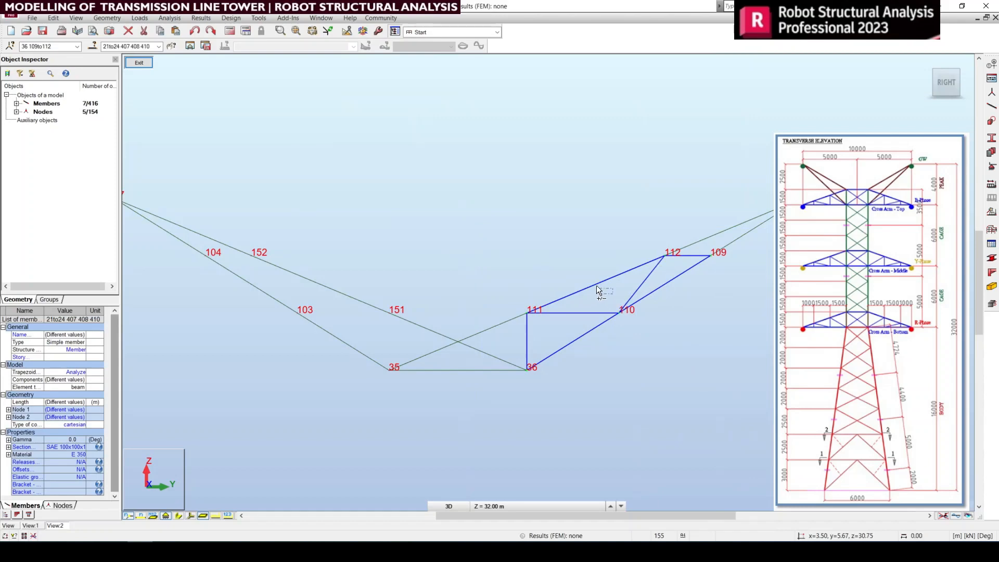
pyautogui.keyDown('ctrl'); pyautogui.moveTo(685, 302); pyautogui.dragTo(661, 268); pyautogui.keyUp('ctrl')
pyautogui.keyDown('ctrl'); pyautogui.moveTo(562, 323); pyautogui.dragTo(562, 324); pyautogui.keyUp('ctrl')
pyautogui.scroll(-2, 628, 364)
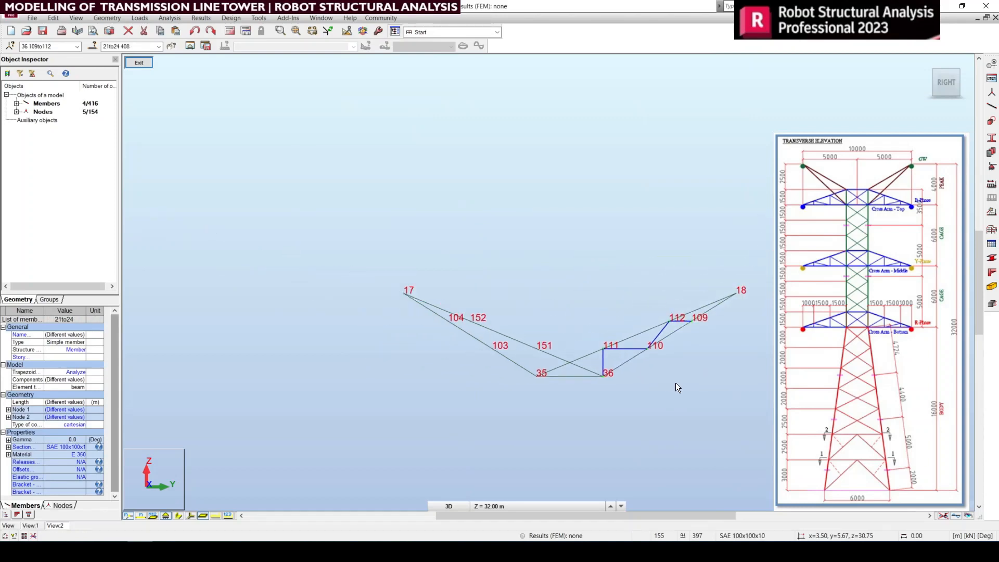
pyautogui.click(53, 17)
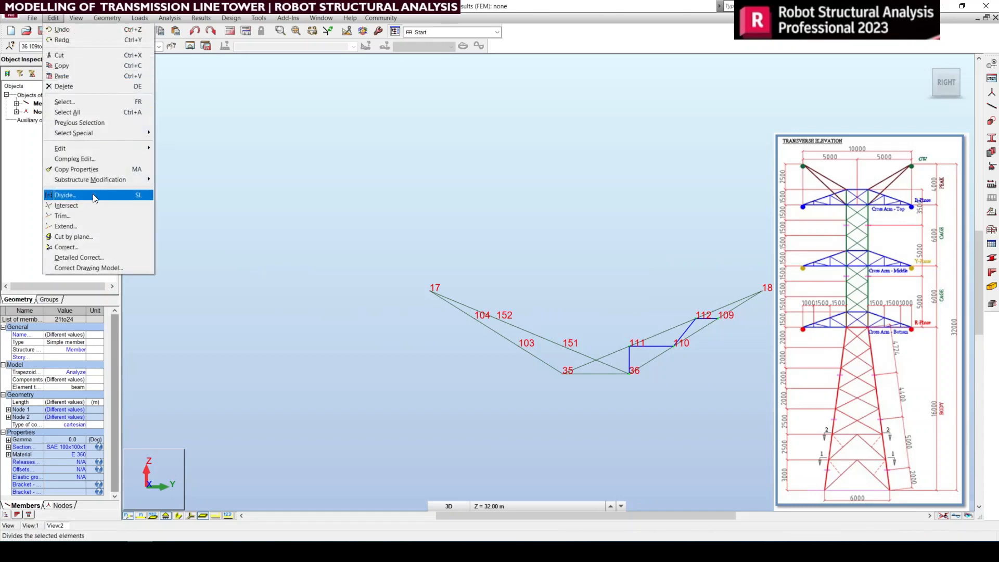
pyautogui.moveTo(85, 152)
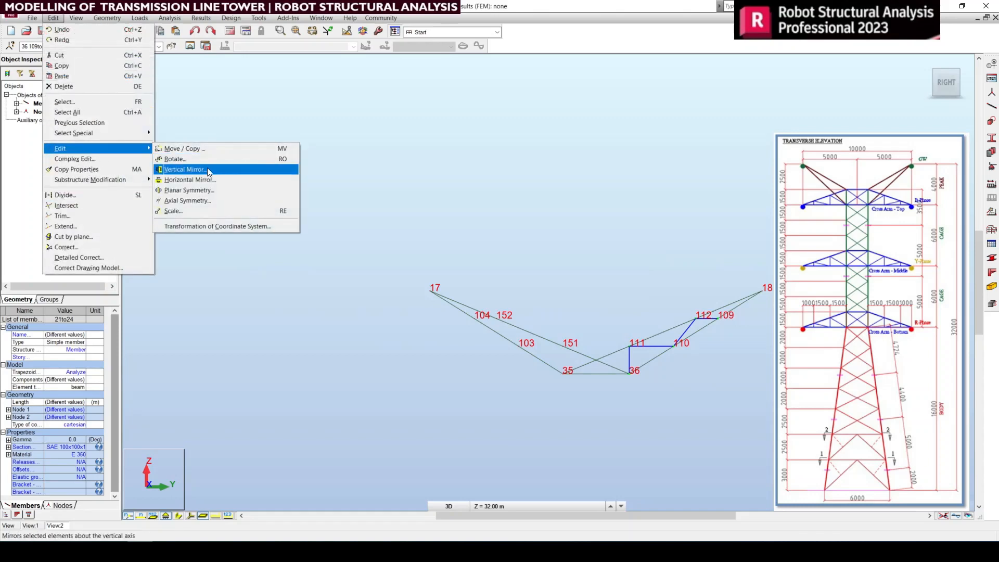
pyautogui.click(207, 168)
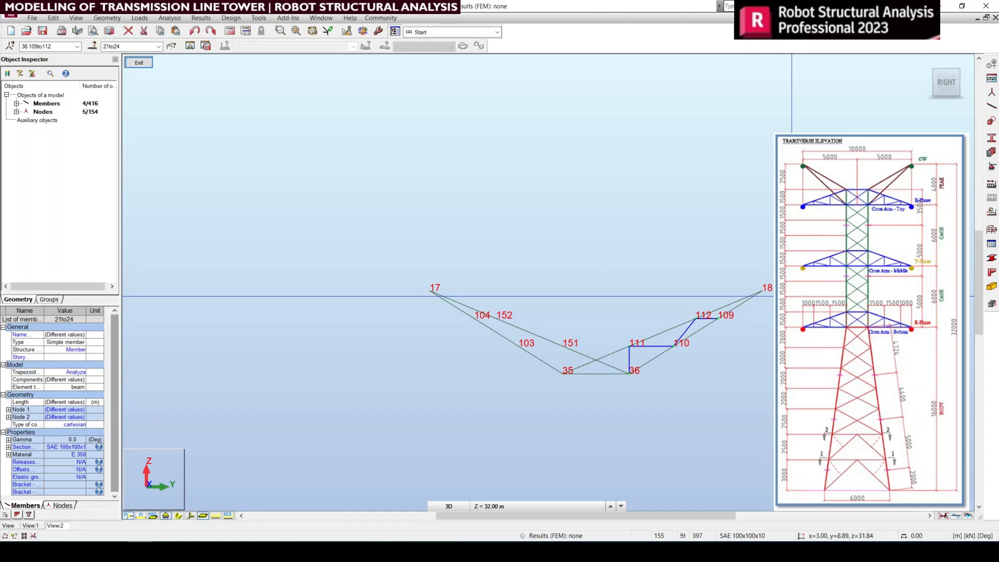
pyautogui.click(596, 373)
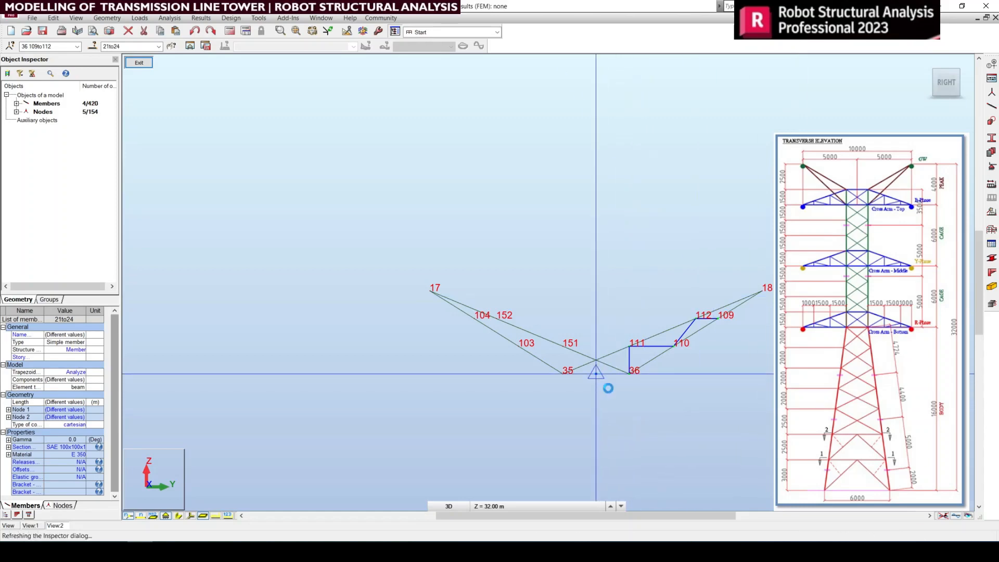
pyautogui.rightClick(505, 277)
pyautogui.click(562, 281)
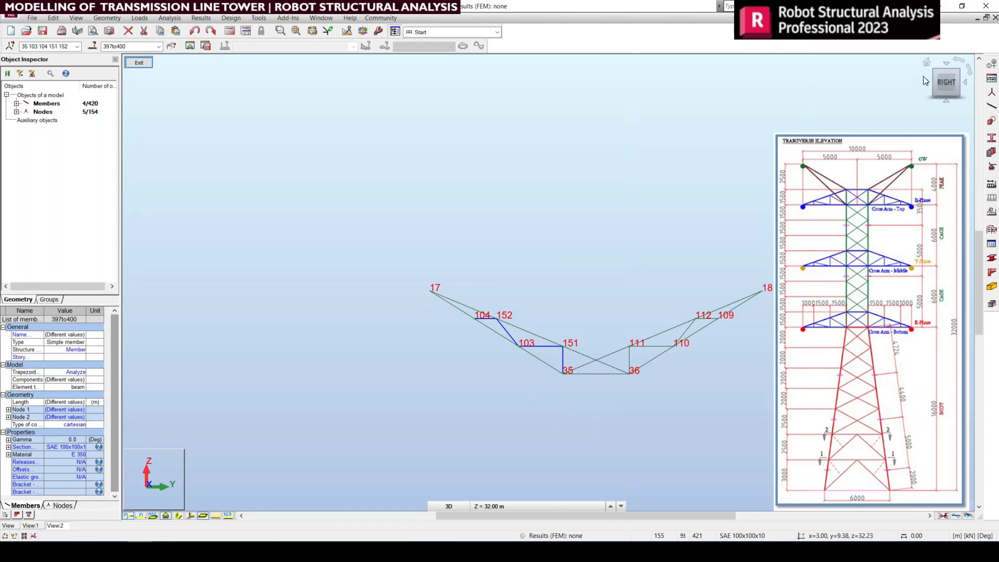
# Step: Select all eight bracing members of the node 35–36 face and mirror them about the tower centre onto the node 33–34 face in plan
pyautogui.scroll(4, 696, 342)
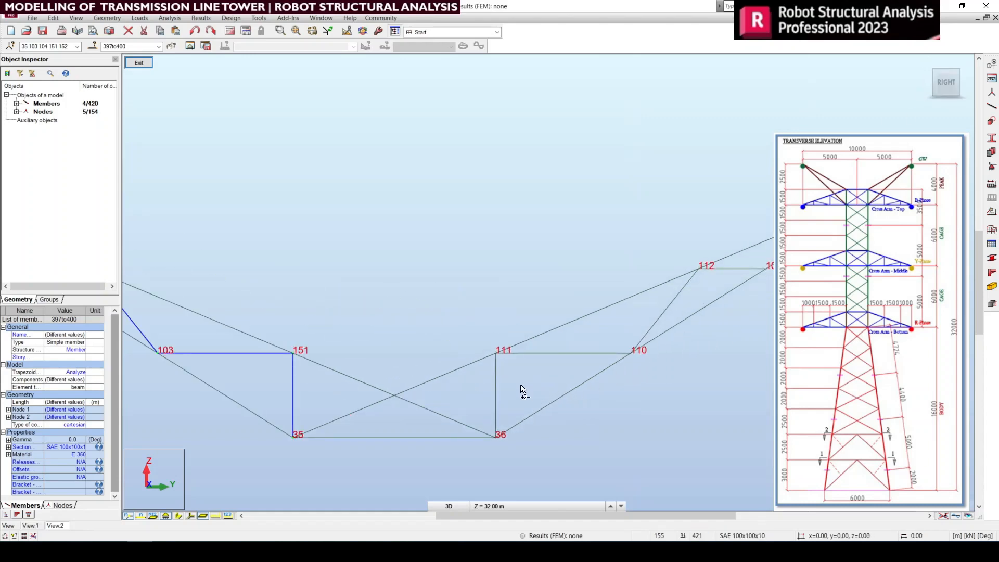
pyautogui.keyDown('ctrl'); pyautogui.moveTo(532, 387); pyautogui.dragTo(482, 373); pyautogui.keyUp('ctrl')
pyautogui.keyDown('ctrl'); pyautogui.moveTo(559, 365); pyautogui.dragTo(548, 341); pyautogui.keyUp('ctrl')
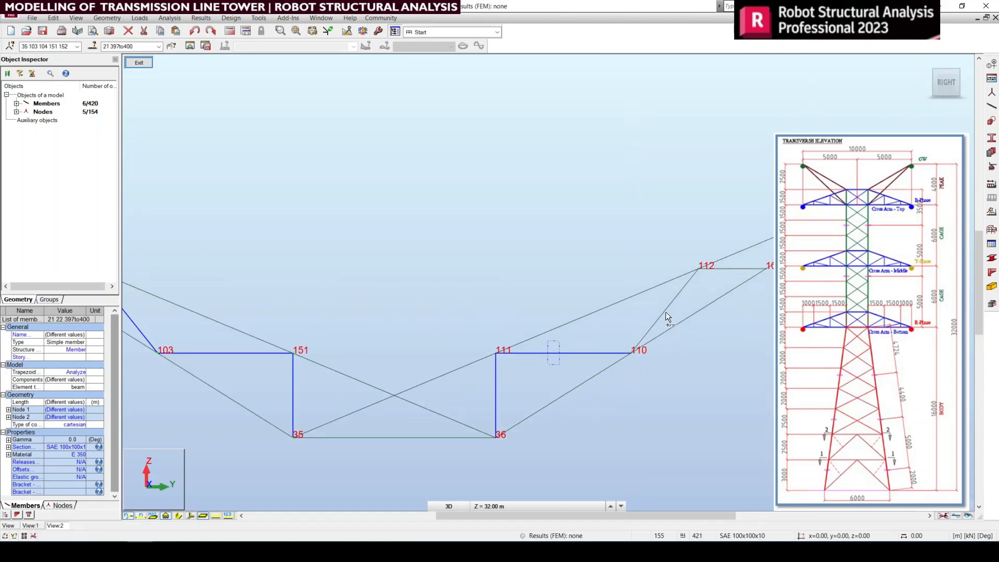
pyautogui.keyDown('ctrl'); pyautogui.moveTo(698, 300); pyautogui.dragTo(670, 289); pyautogui.keyUp('ctrl')
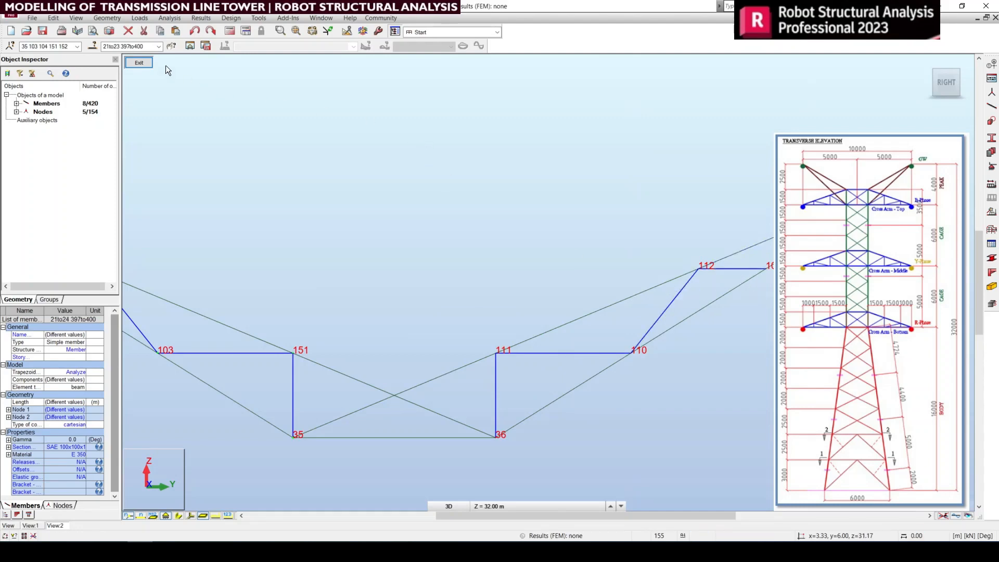
pyautogui.click(145, 61)
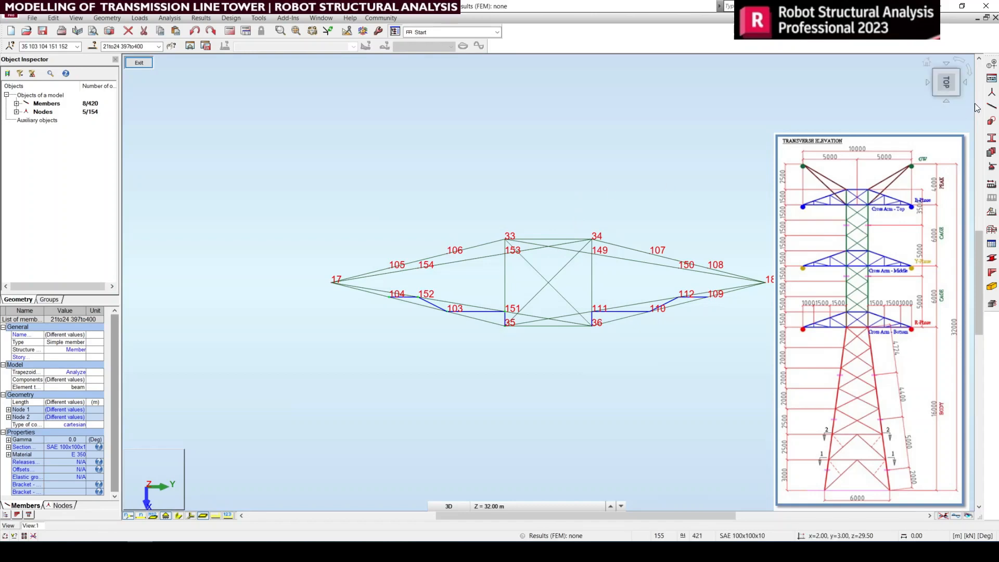
pyautogui.click(53, 18)
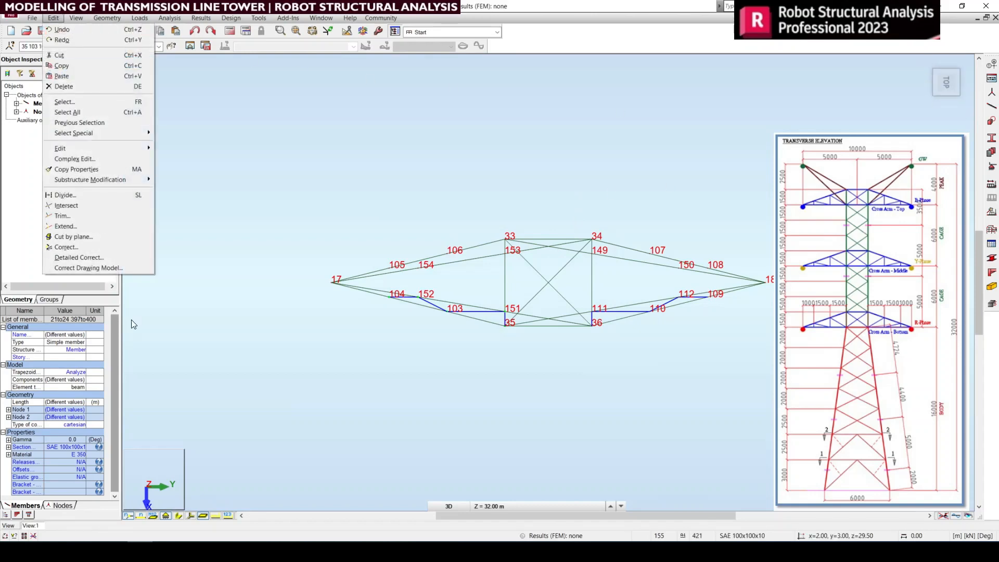
pyautogui.moveTo(87, 148)
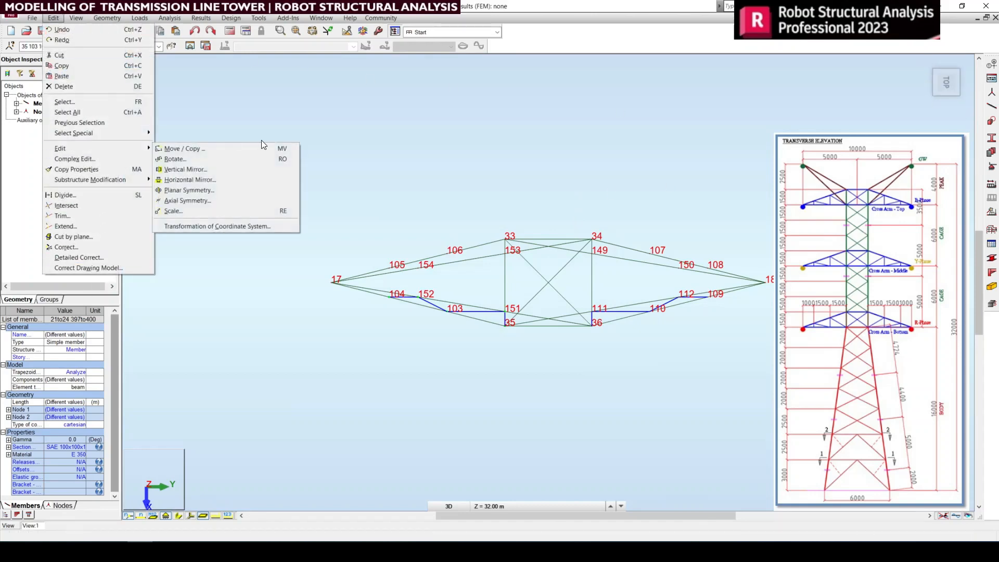
pyautogui.click(202, 169)
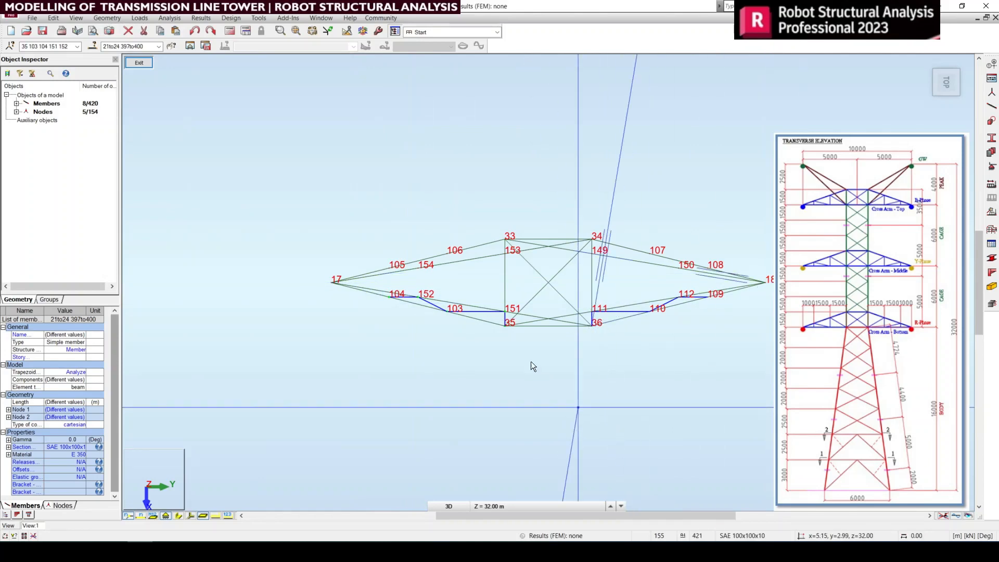
pyautogui.click(548, 283)
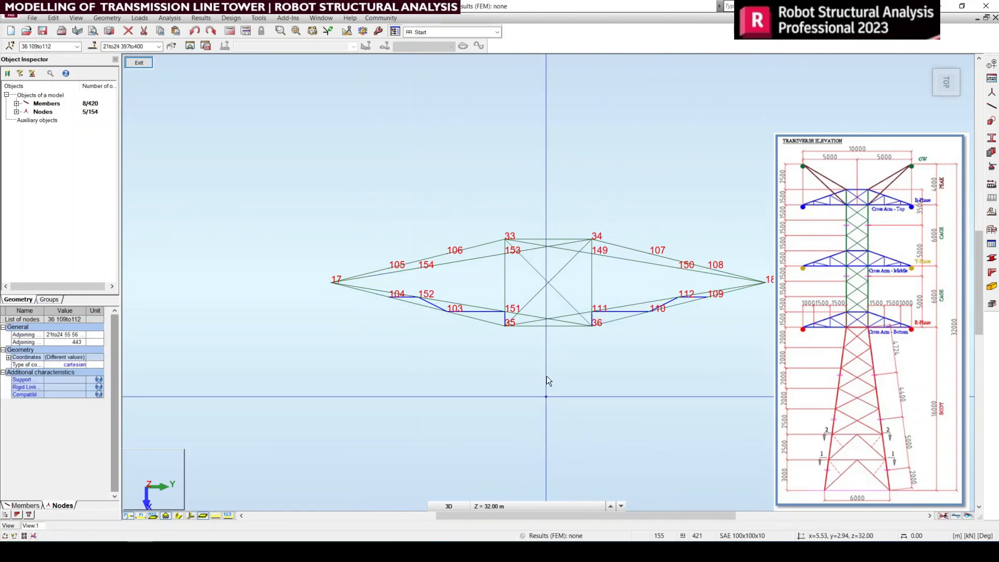
pyautogui.click(548, 283)
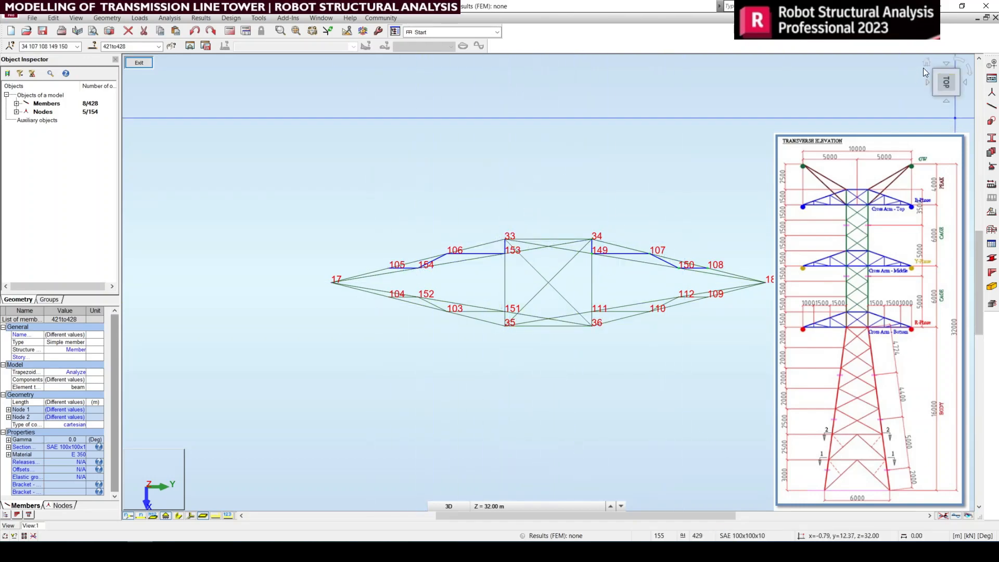
# Step: Add an SAE 100x100x10 diagonal member from node 36 to node 107, working in a rotated 3D view
pyautogui.moveTo(923, 68); pyautogui.dragTo(589, 320)
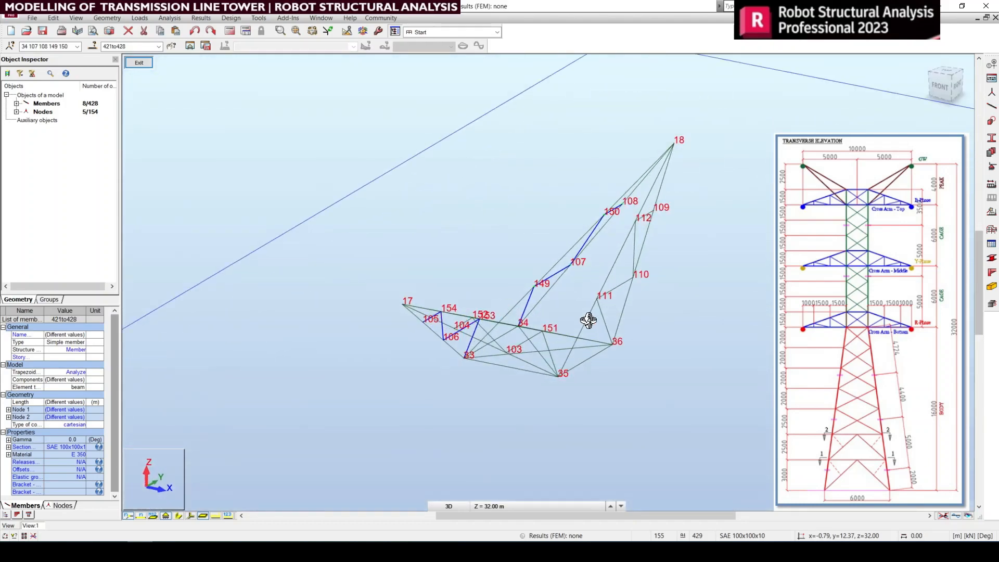
pyautogui.scroll(1, 589, 320)
pyautogui.moveTo(626, 363); pyautogui.dragTo(612, 382)
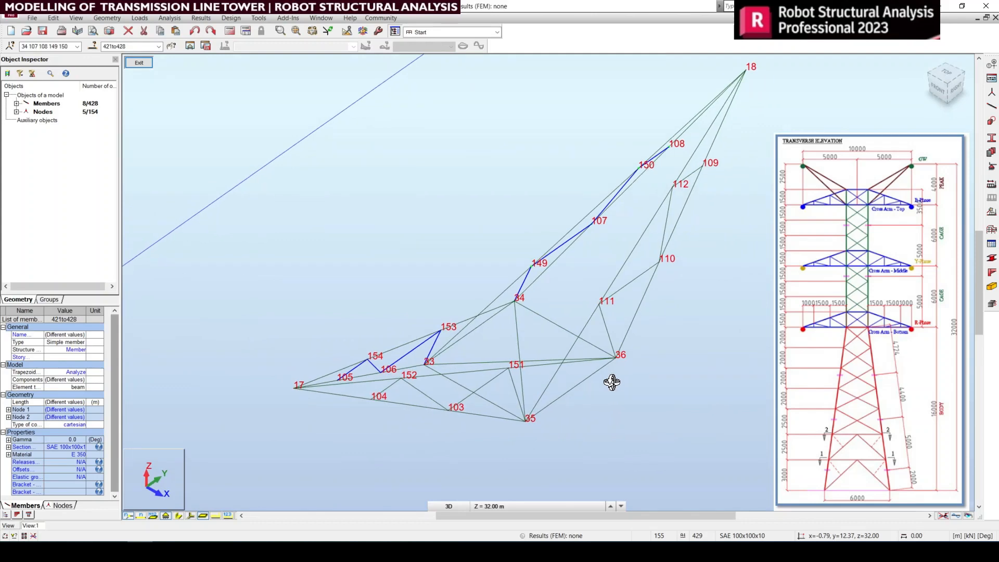
pyautogui.scroll(1, 657, 273)
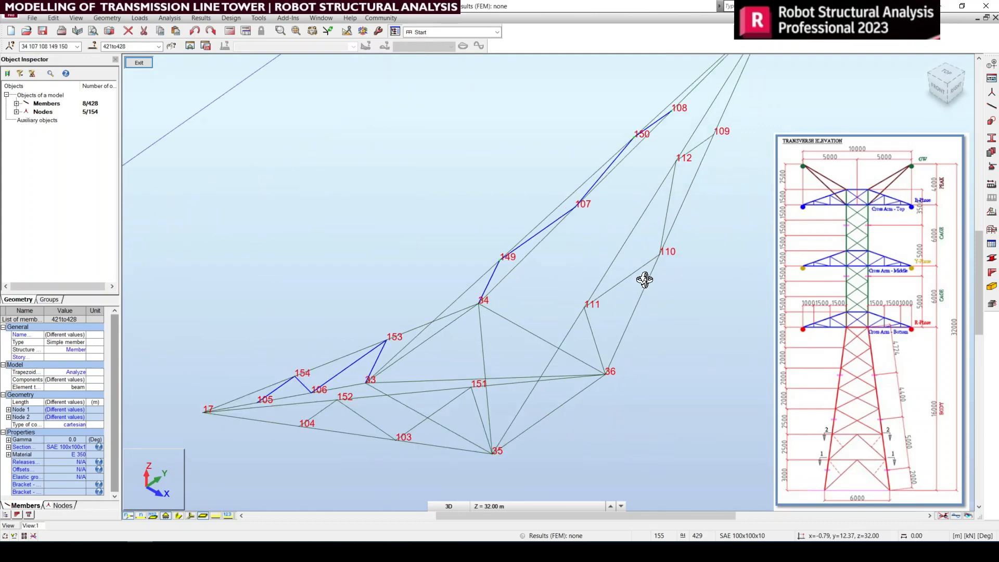
pyautogui.rightClick(536, 274)
pyautogui.click(536, 282)
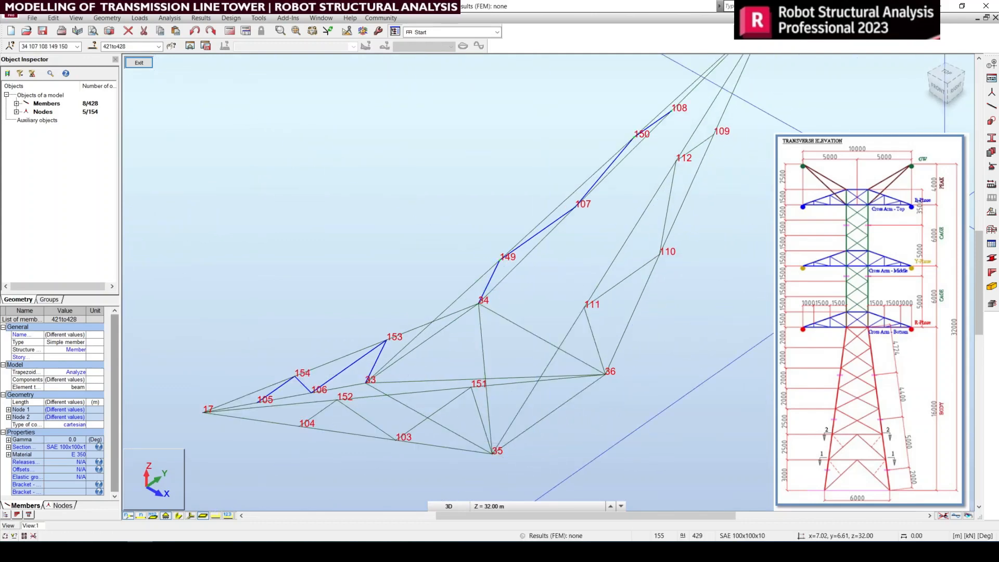
pyautogui.click(705, 324)
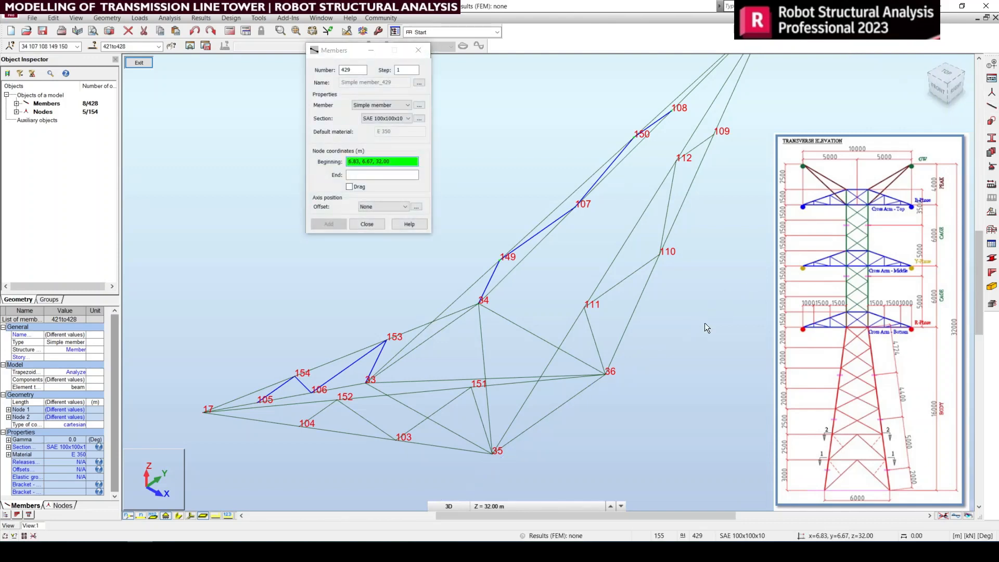
pyautogui.moveTo(658, 361); pyautogui.dragTo(639, 392, button='middle')
pyautogui.moveTo(754, 251); pyautogui.dragTo(735, 290, button='middle')
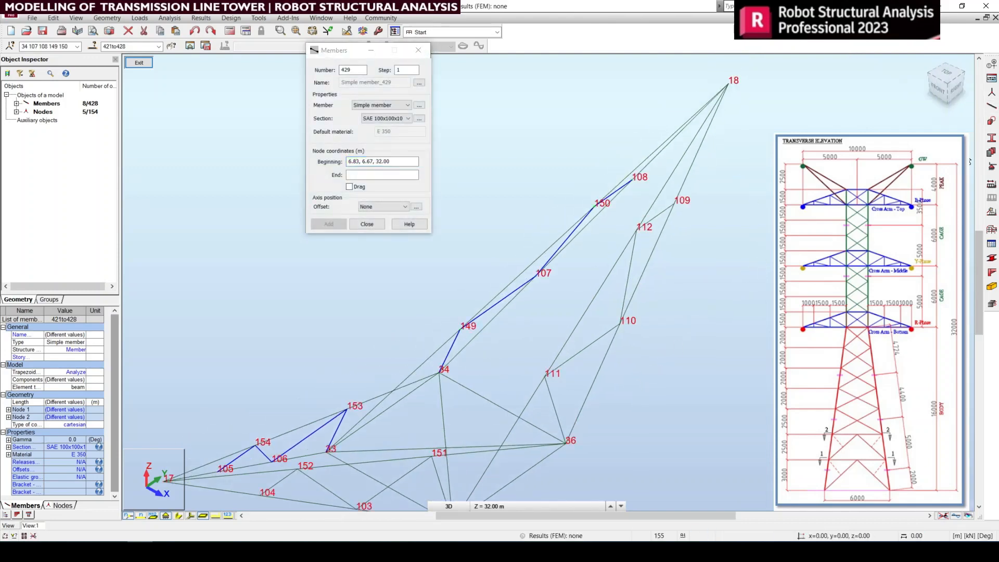
pyautogui.click(566, 444)
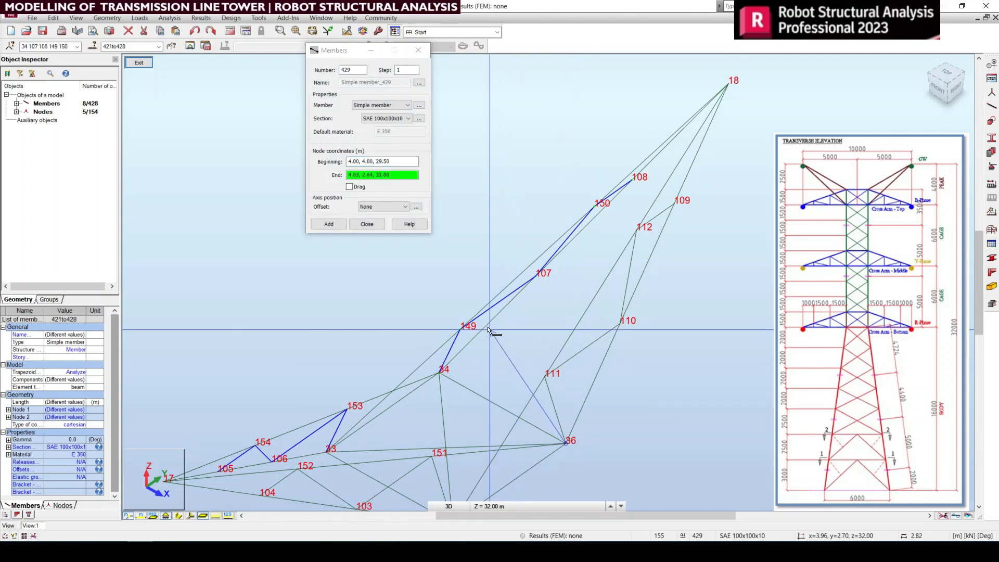
pyautogui.scroll(3, 495, 325)
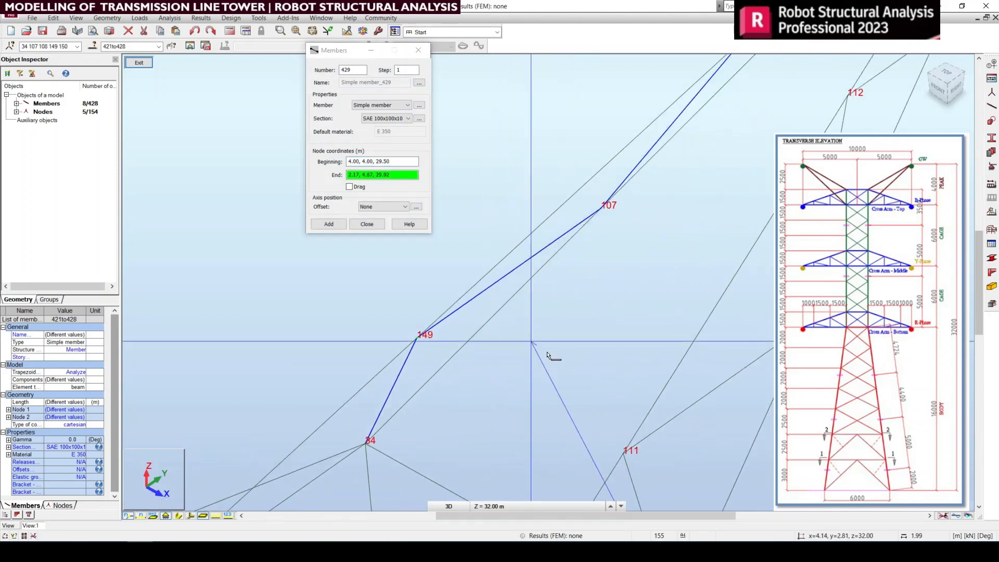
pyautogui.click(604, 210)
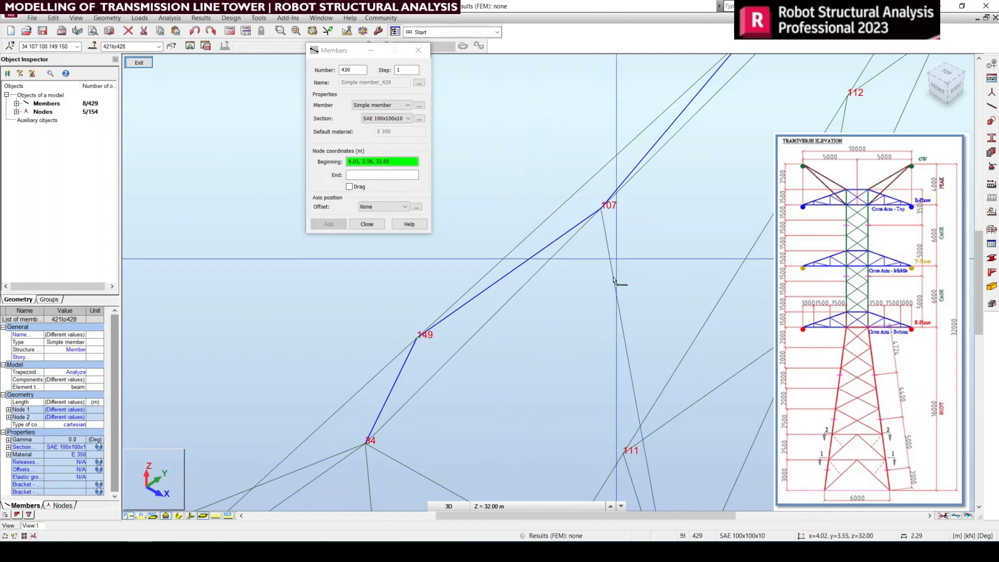
# Step: Draw connected SAE 100x100x10 members with Drag enabled from node 107 to 109 and on to 108, and end the chain
pyautogui.scroll(-2, 614, 312)
pyautogui.scroll(2, 619, 263)
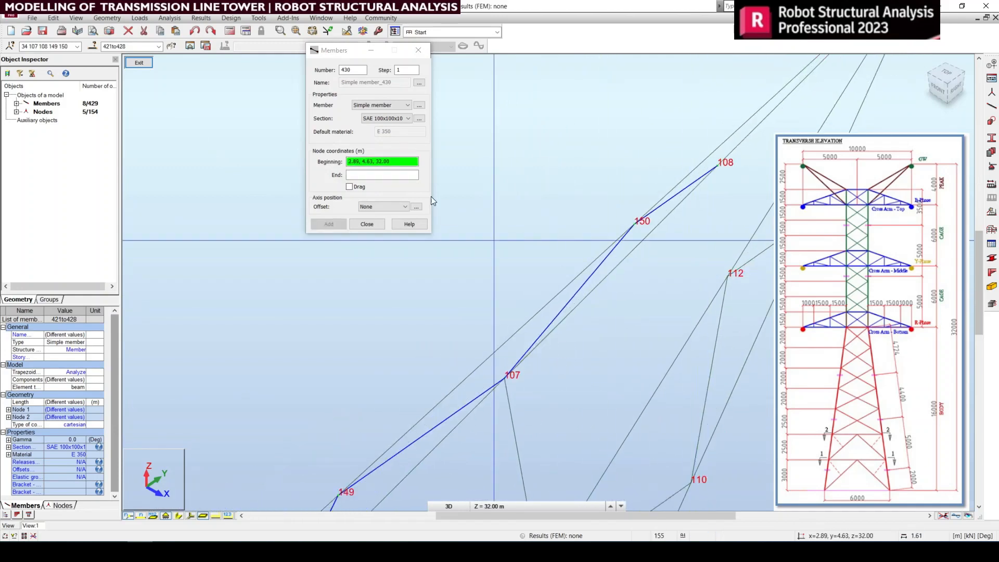
pyautogui.click(349, 186)
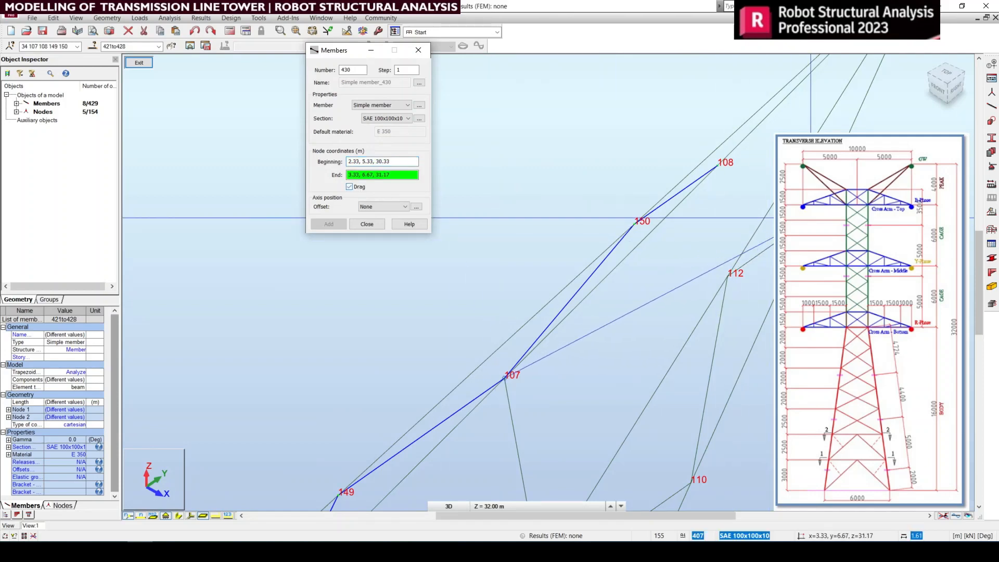
pyautogui.click(717, 167)
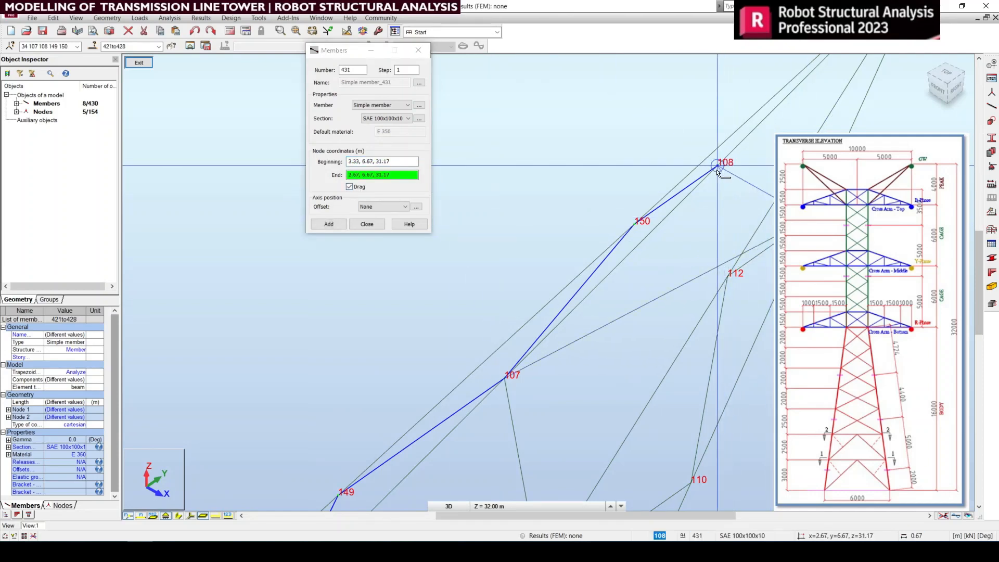
pyautogui.click(718, 169)
pyautogui.rightClick(713, 241)
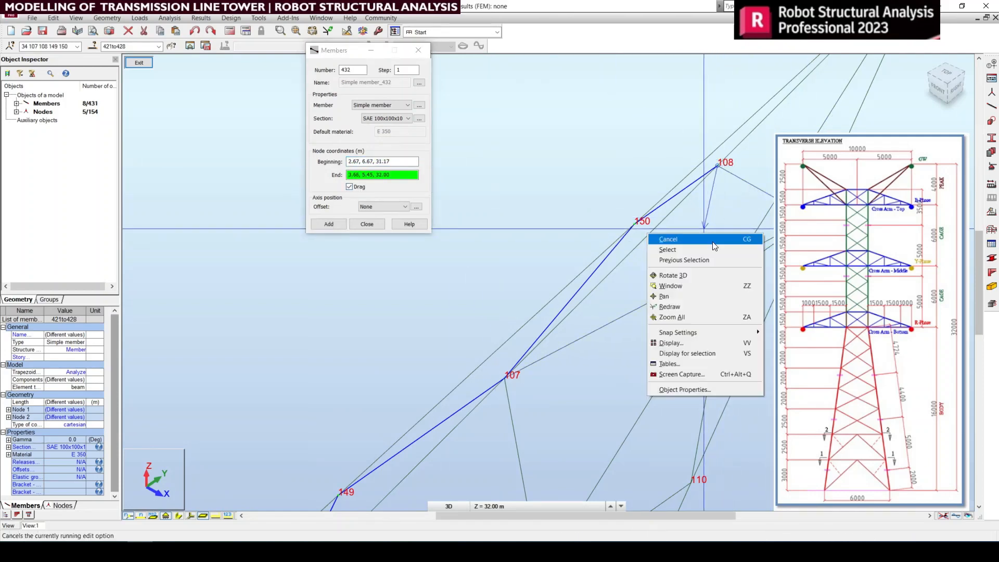
# Step: End the current member chain and add an SAE 100x100x10 member from node 111 to node 149 in a rotated 3D view
pyautogui.click(713, 241)
pyautogui.scroll(-2, 627, 243)
pyautogui.moveTo(677, 363); pyautogui.dragTo(698, 280, button='middle')
pyautogui.scroll(-3, 701, 283)
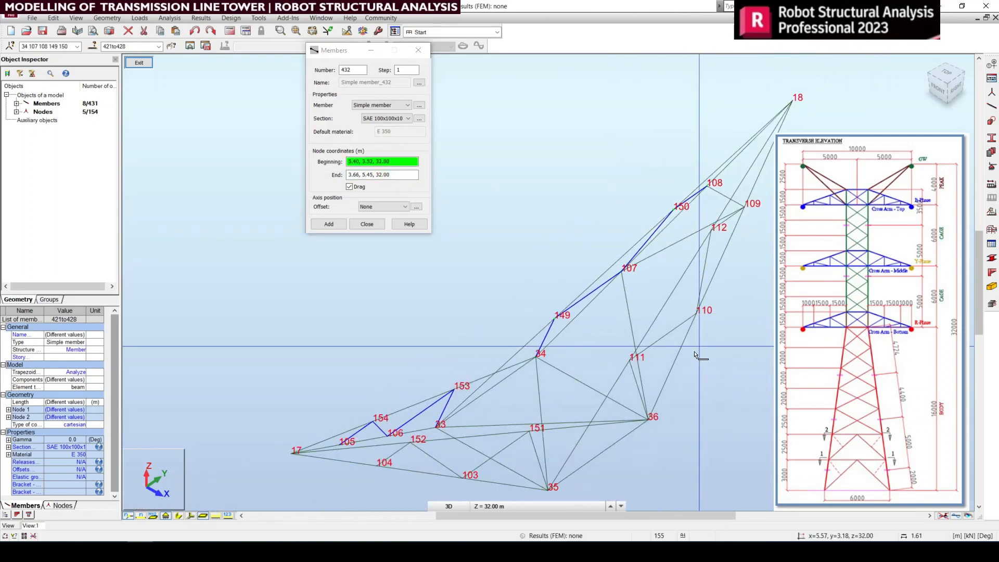
pyautogui.moveTo(694, 349); pyautogui.dragTo(692, 317, button='middle')
pyautogui.scroll(1, 749, 197)
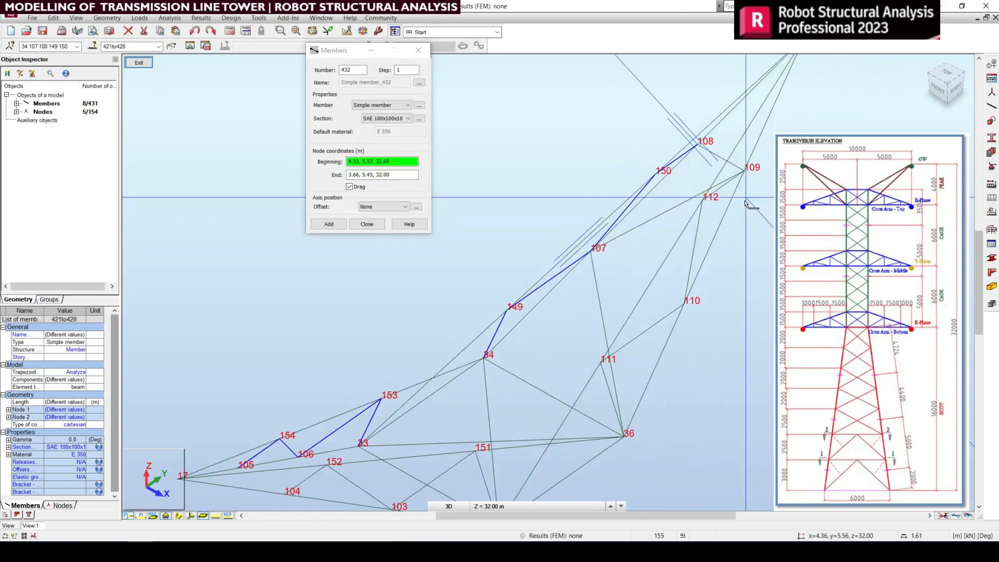
pyautogui.rightClick(707, 292)
pyautogui.click(706, 296)
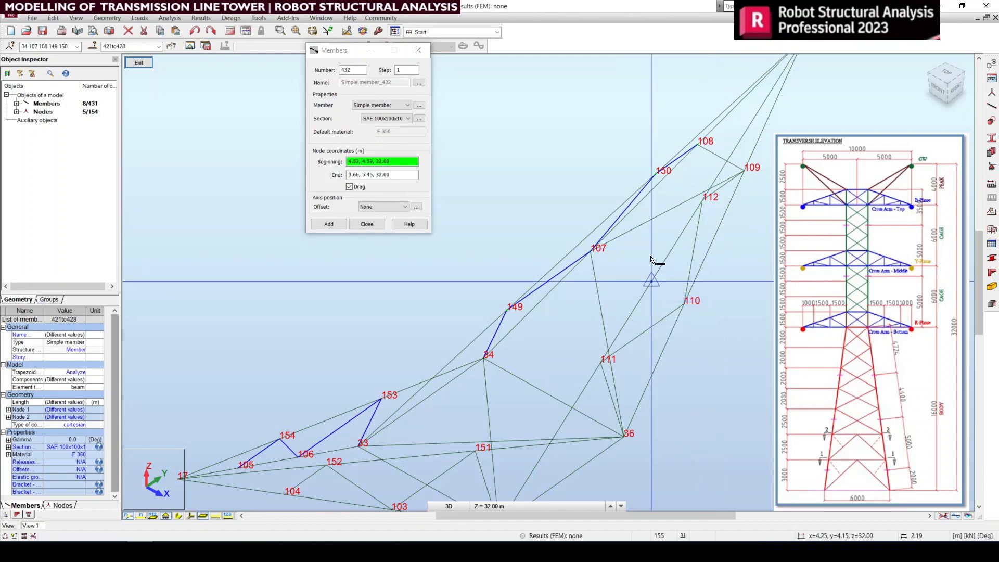
pyautogui.scroll(-2, 666, 249)
pyautogui.scroll(-1, 670, 243)
pyautogui.moveTo(670, 243); pyautogui.dragTo(675, 268, button='middle')
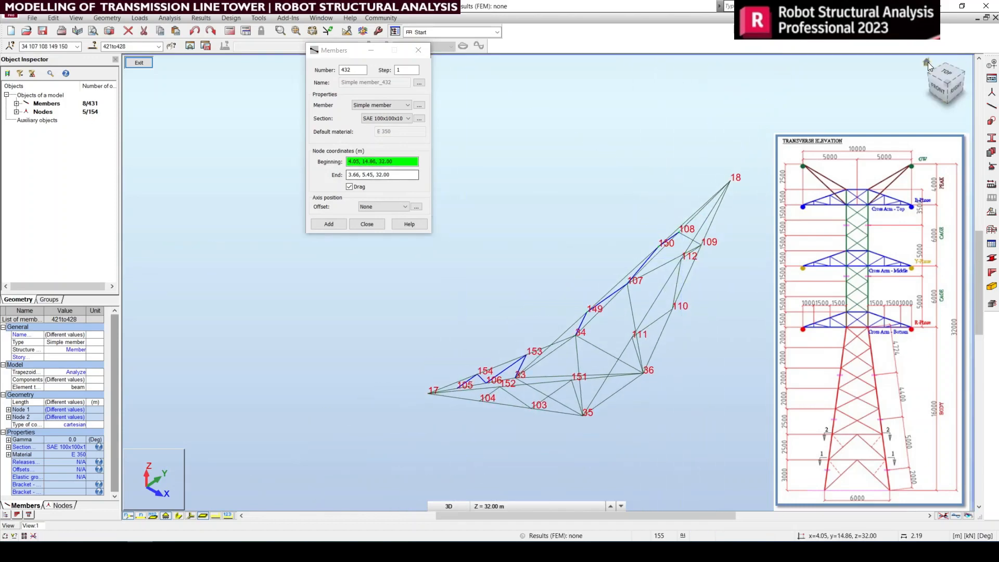
pyautogui.moveTo(943, 98); pyautogui.dragTo(872, 103)
pyautogui.scroll(3, 656, 183)
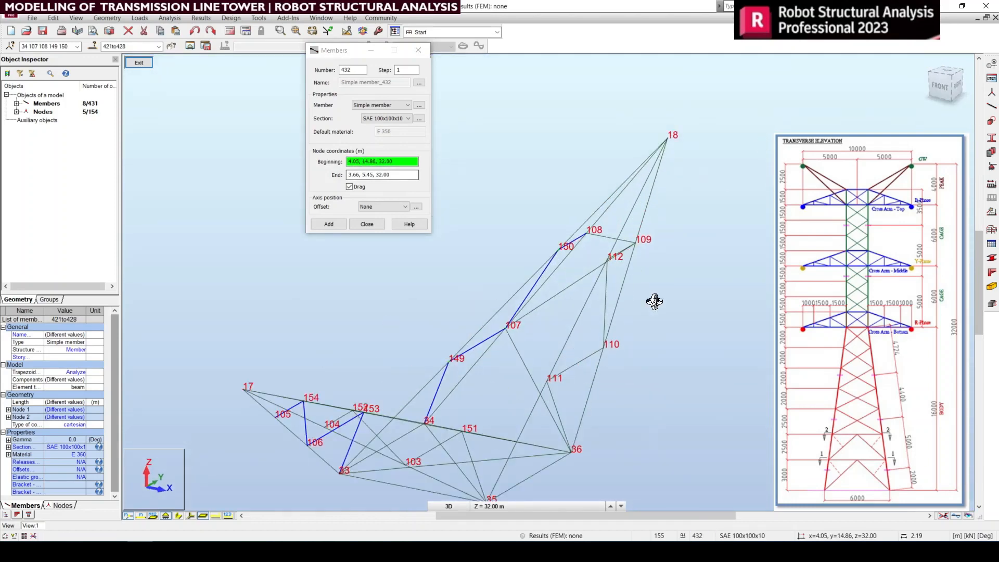
pyautogui.moveTo(654, 302); pyautogui.dragTo(561, 413)
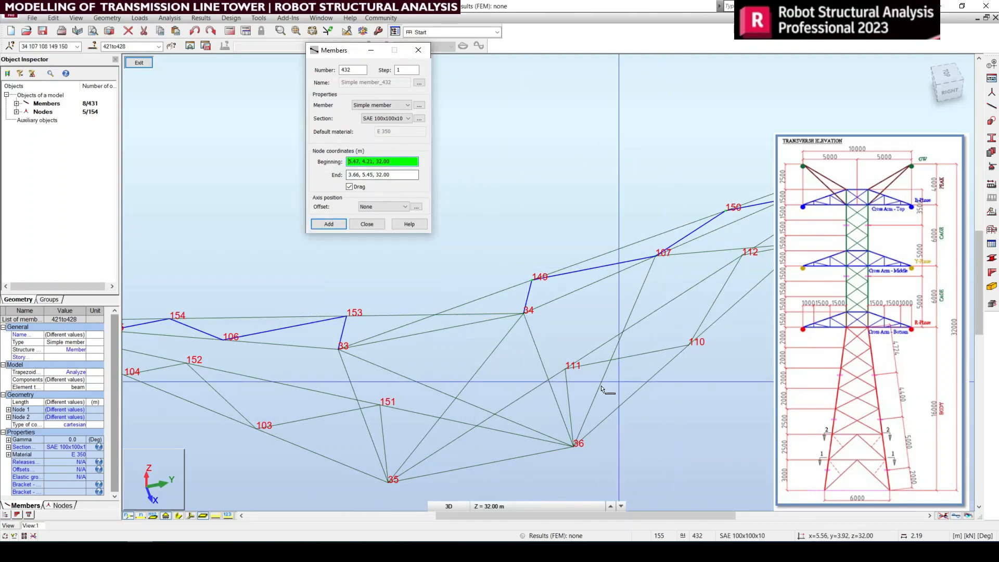
pyautogui.click(564, 371)
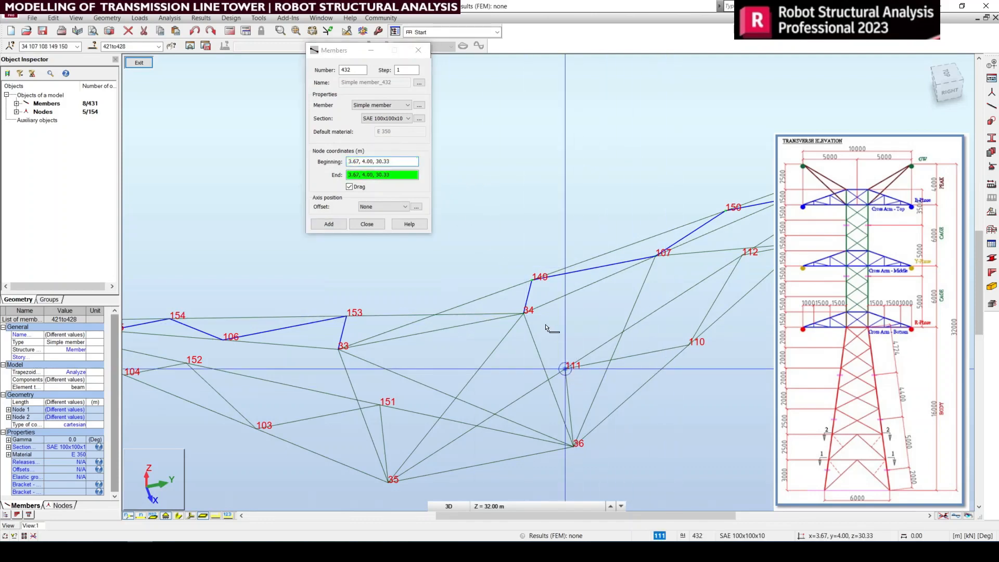
pyautogui.click(530, 282)
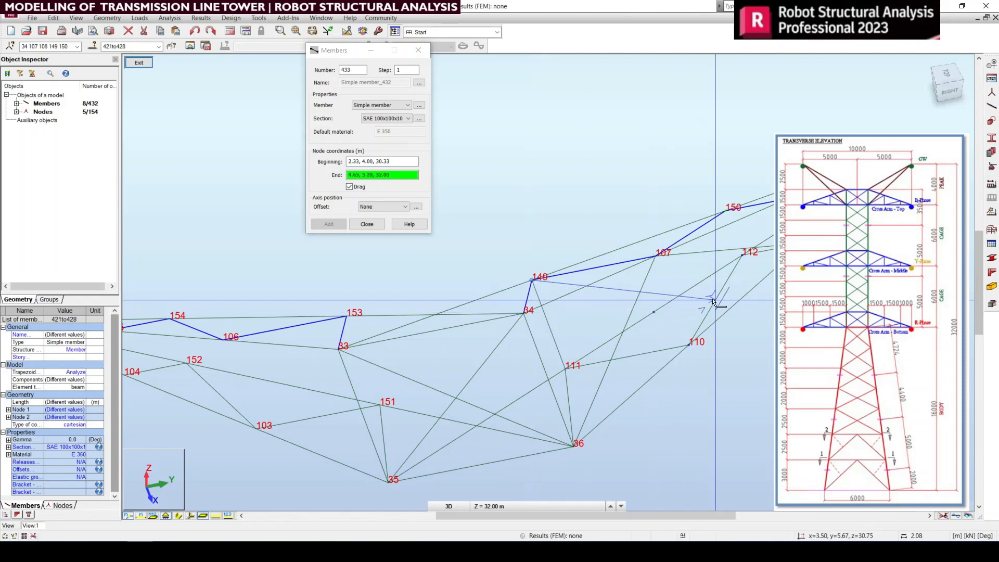
# Step: Continue the member chain from node 149 to 112 and on to 150, end it, and close the Members dialog
pyautogui.click(740, 256)
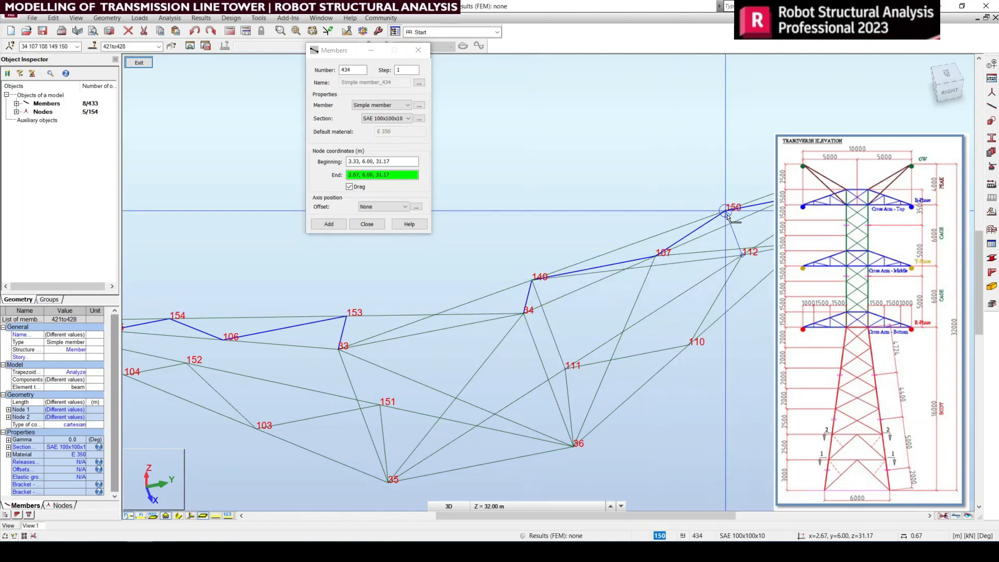
pyautogui.click(727, 214)
pyautogui.rightClick(797, 297)
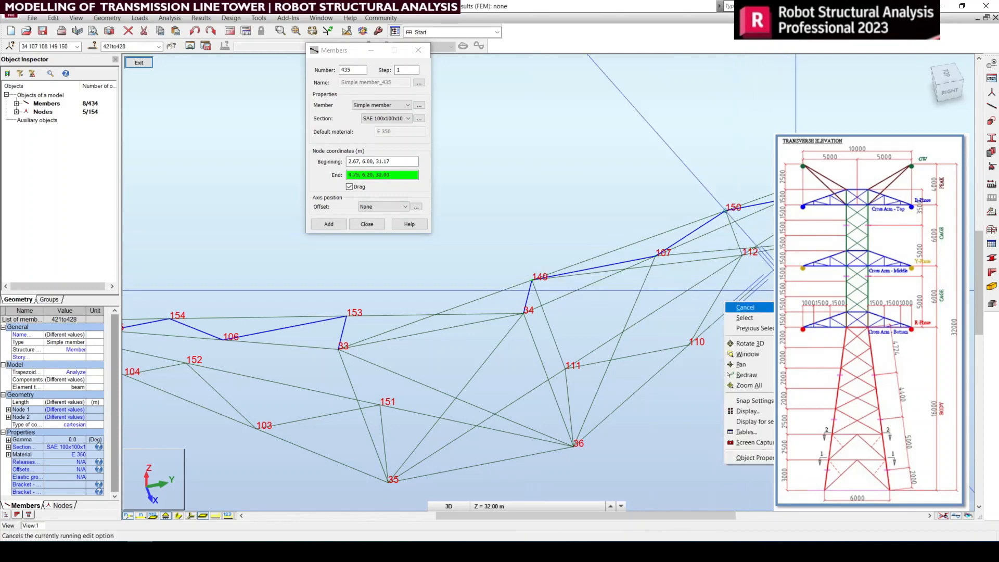
pyautogui.click(782, 307)
pyautogui.scroll(-2, 649, 240)
pyautogui.click(418, 50)
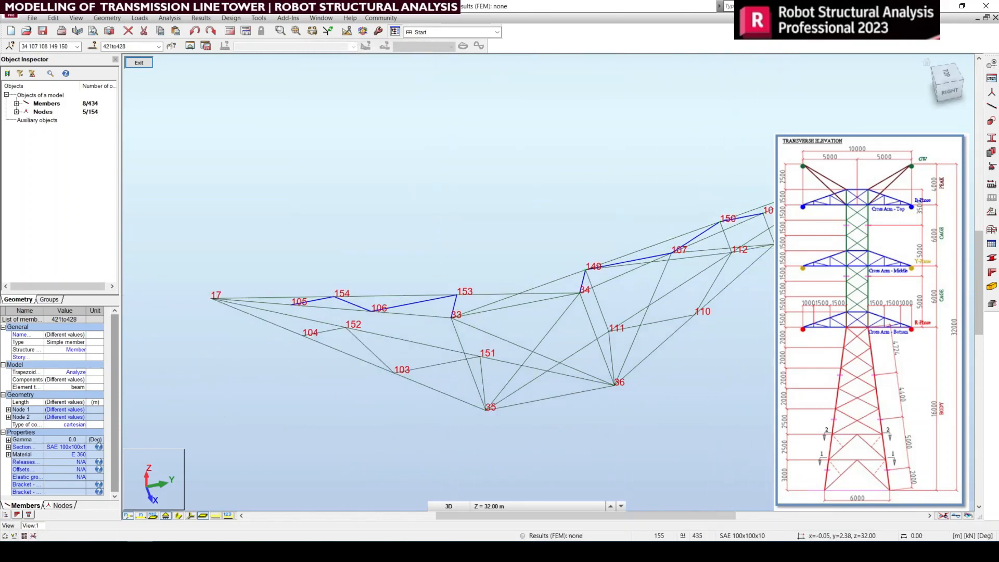
# Step: Select the diagonals and cross members connecting the two peak arm faces between nodes 36, 107, 149 and 112 in plan view
pyautogui.click(951, 96)
pyautogui.scroll(2, 718, 296)
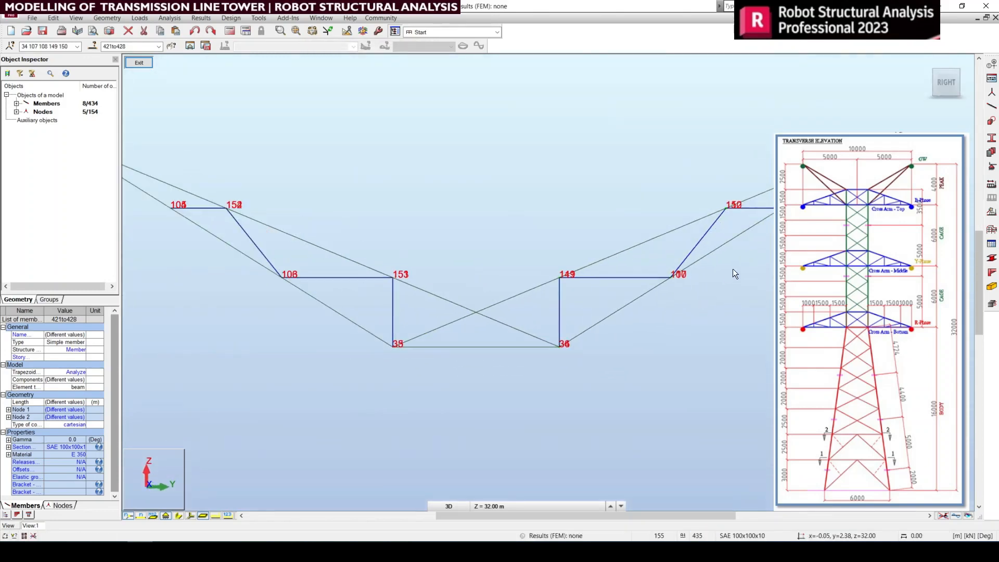
pyautogui.click(706, 325)
pyautogui.scroll(-1, 700, 330)
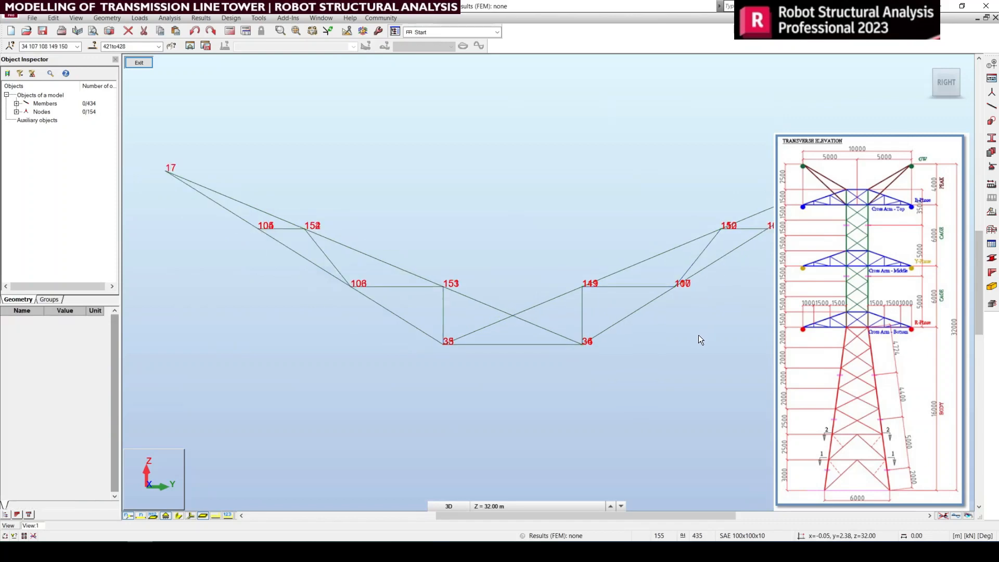
pyautogui.click(944, 64)
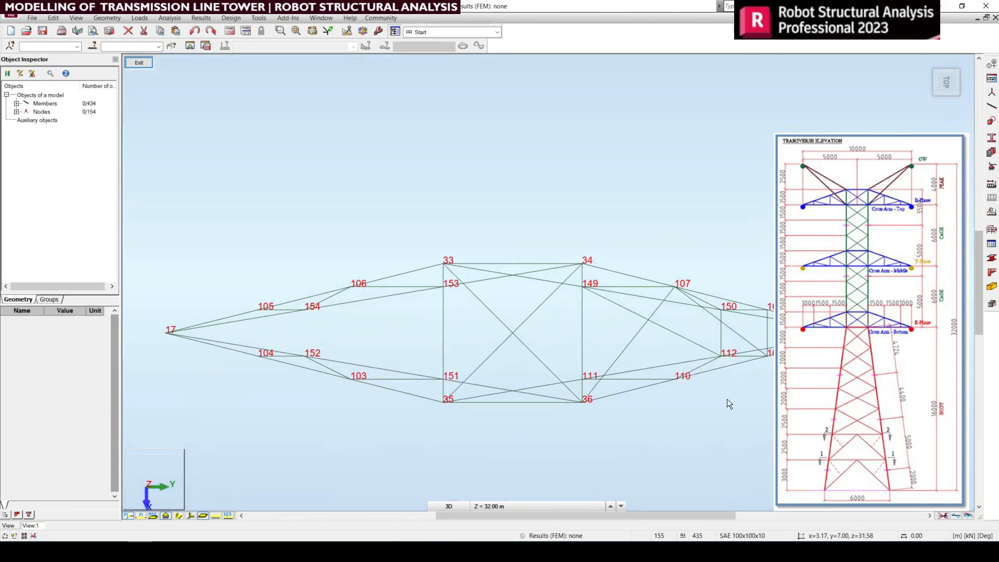
pyautogui.scroll(3, 725, 339)
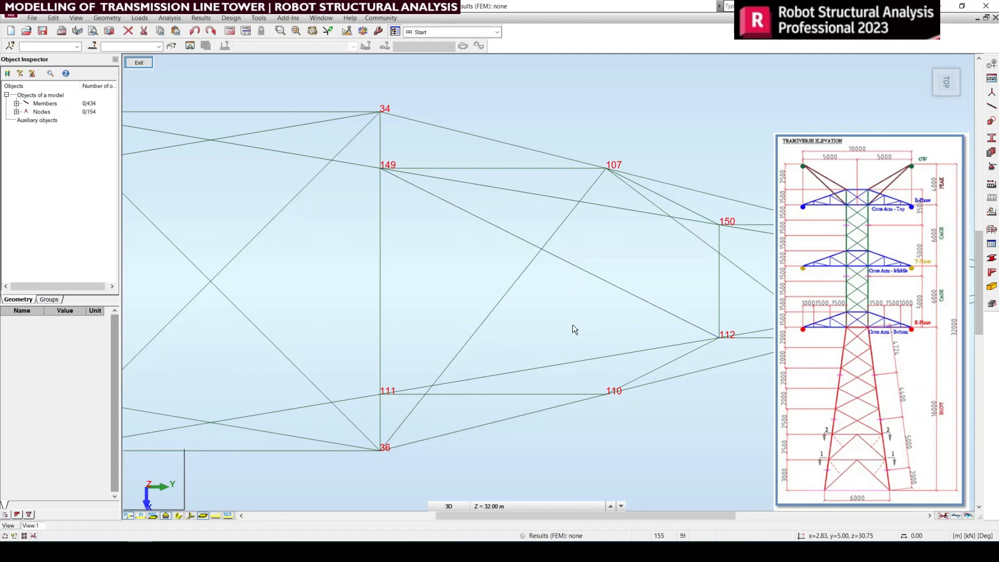
pyautogui.moveTo(472, 212); pyautogui.dragTo(472, 212)
pyautogui.moveTo(691, 306); pyautogui.dragTo(638, 299, button='middle')
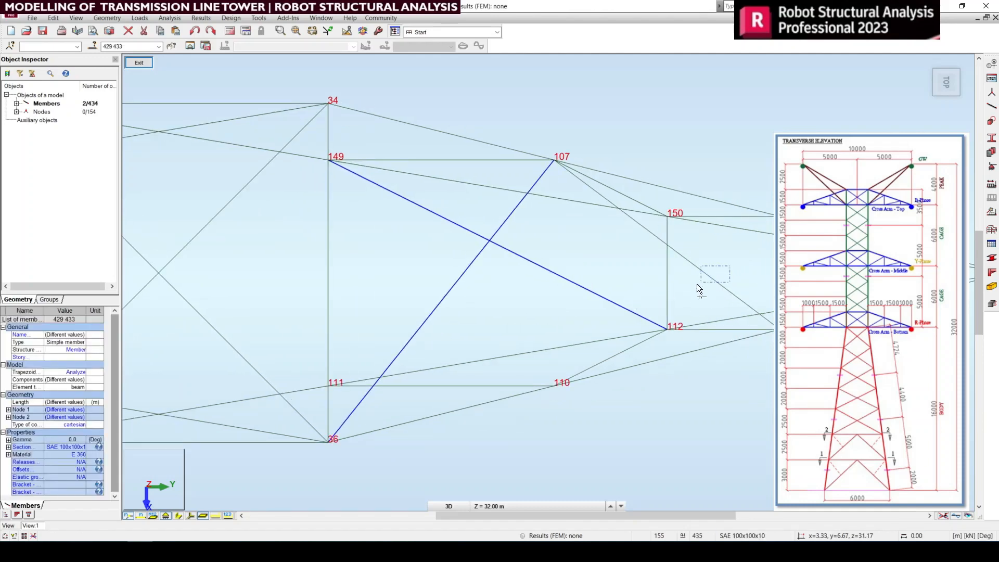
pyautogui.keyDown('ctrl'); pyautogui.moveTo(698, 285); pyautogui.dragTo(697, 285); pyautogui.keyUp('ctrl')
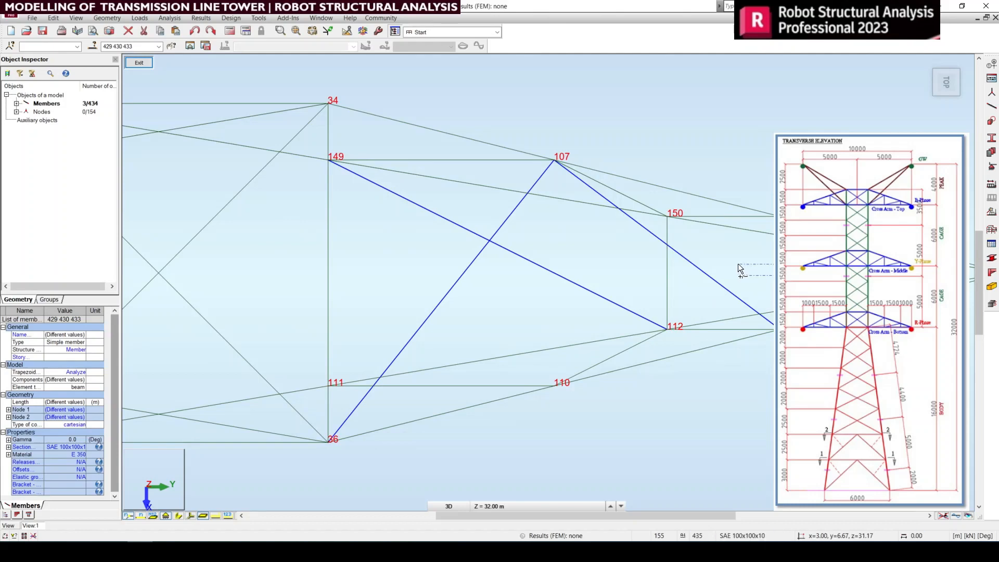
pyautogui.keyDown('ctrl'); pyautogui.click(667, 289); pyautogui.keyUp('ctrl')
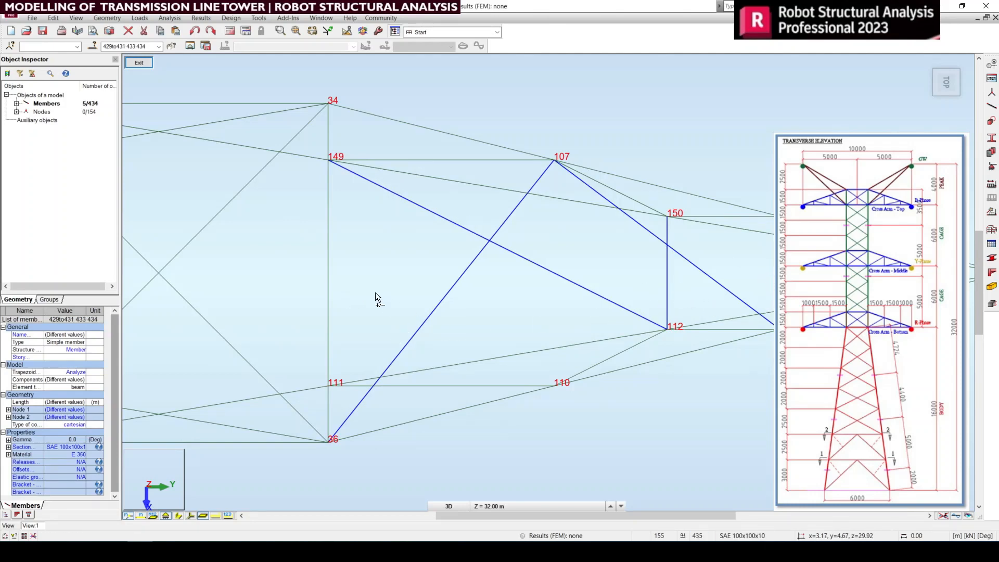
# Step: Check the selected connecting members in rotated 3D and right side views, and clear the selection
pyautogui.click(926, 63)
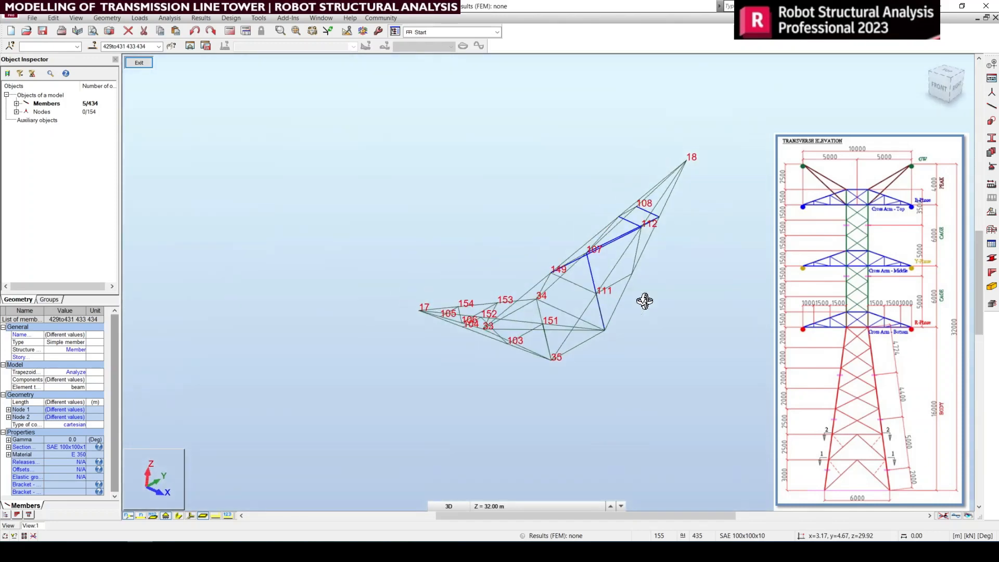
pyautogui.keyDown('shift'); pyautogui.moveTo(645, 301); pyautogui.dragTo(602, 349, button='middle'); pyautogui.keyUp('shift')
pyautogui.scroll(3, 602, 350)
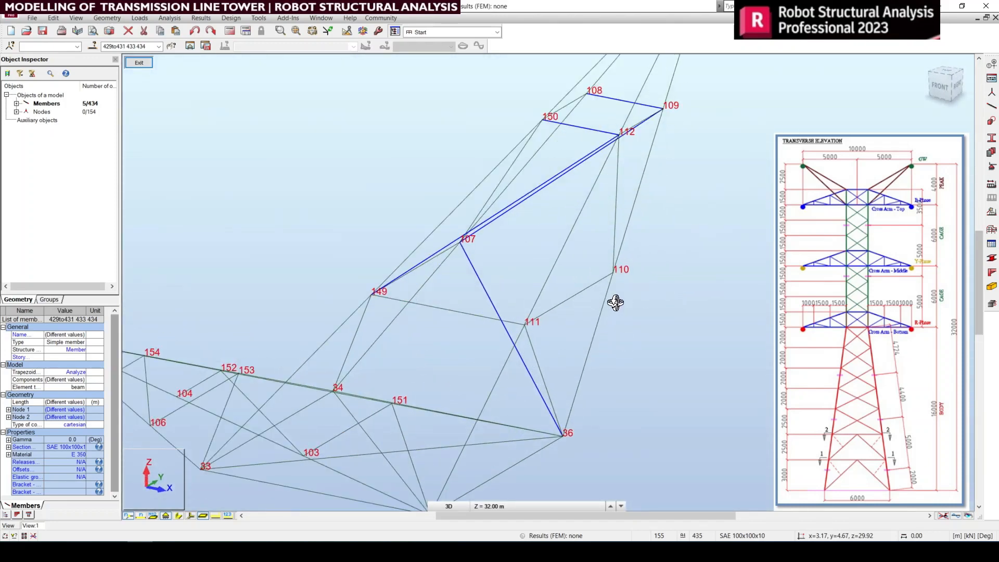
pyautogui.moveTo(620, 290); pyautogui.dragTo(630, 298, button='middle')
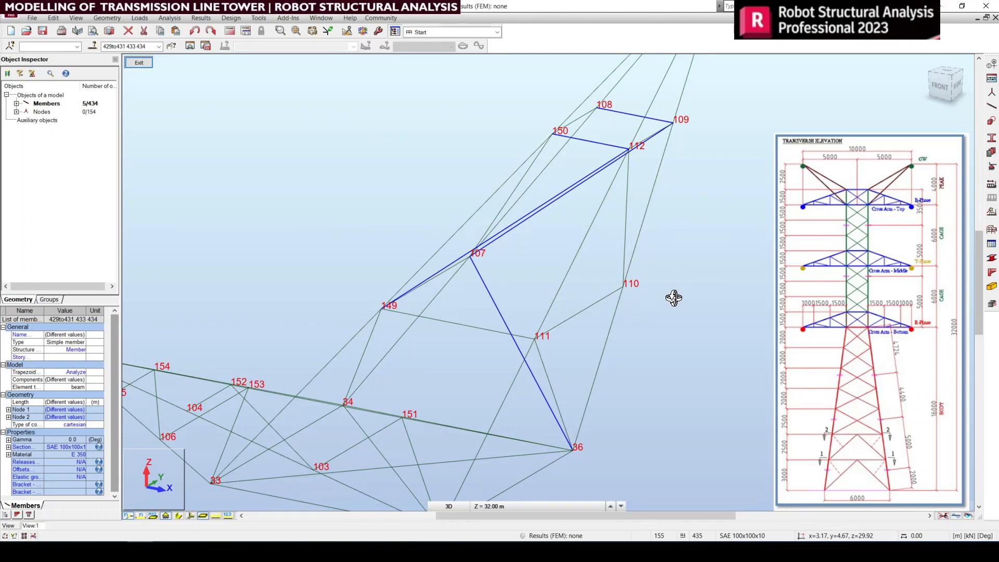
pyautogui.click(954, 86)
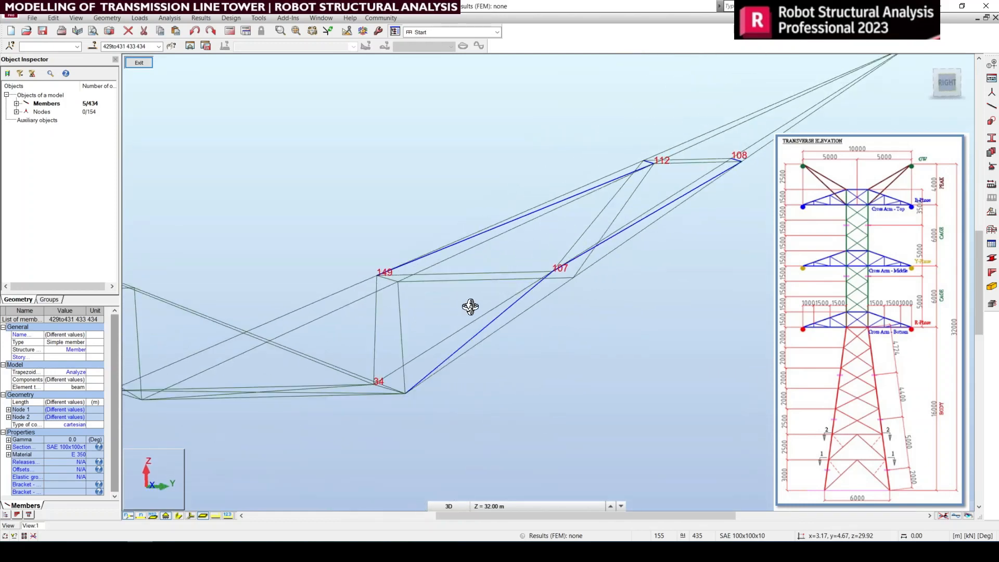
pyautogui.rightClick(472, 203)
pyautogui.click(474, 208)
pyautogui.scroll(-2, 611, 305)
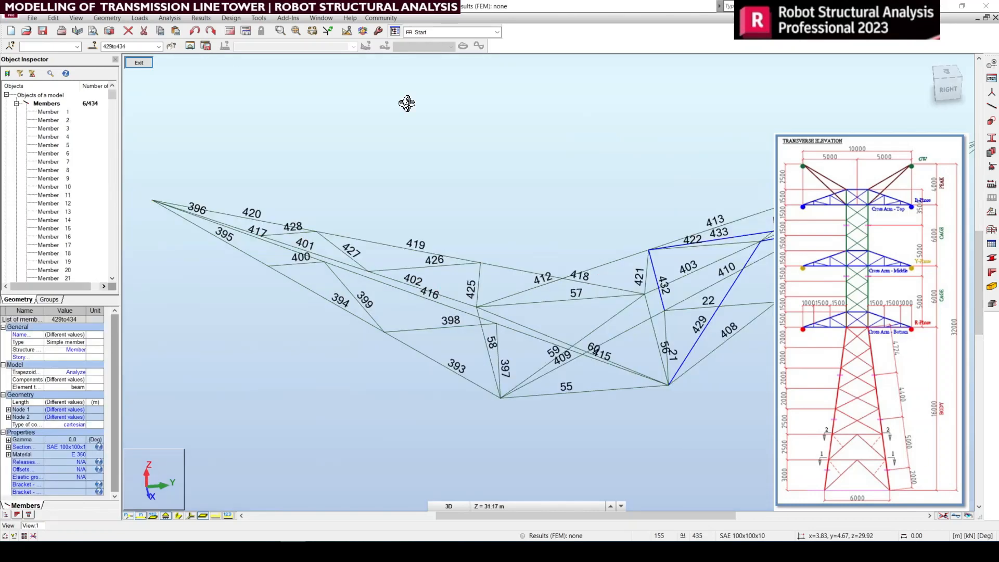
# Step: Select members 429 to 434 and mirror them vertically about the tower centre where members 59 and 60 cross
pyautogui.moveTo(557, 270); pyautogui.dragTo(552, 302)
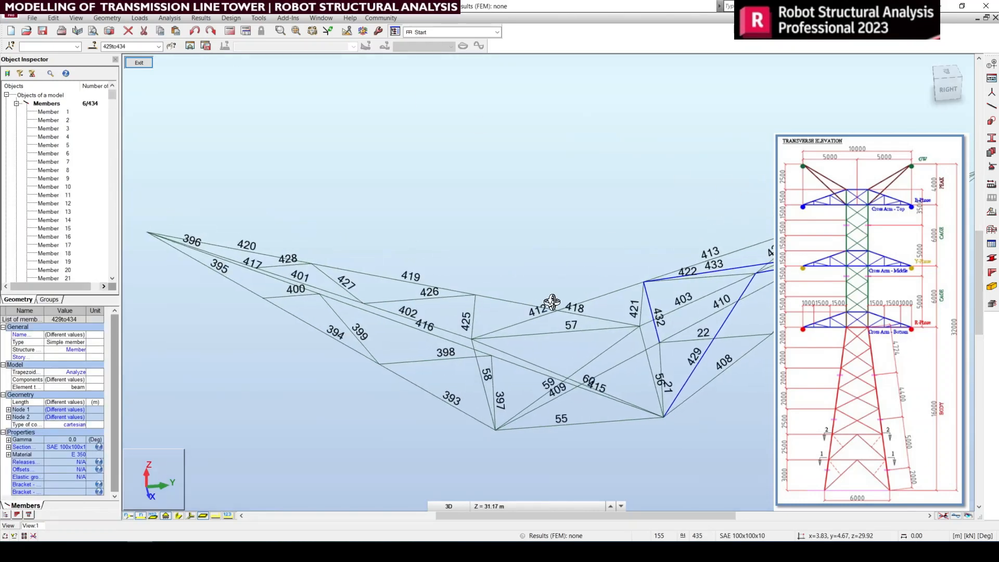
pyautogui.moveTo(375, 252); pyautogui.dragTo(413, 254, button='middle')
pyautogui.moveTo(570, 336); pyautogui.dragTo(553, 306, button='middle')
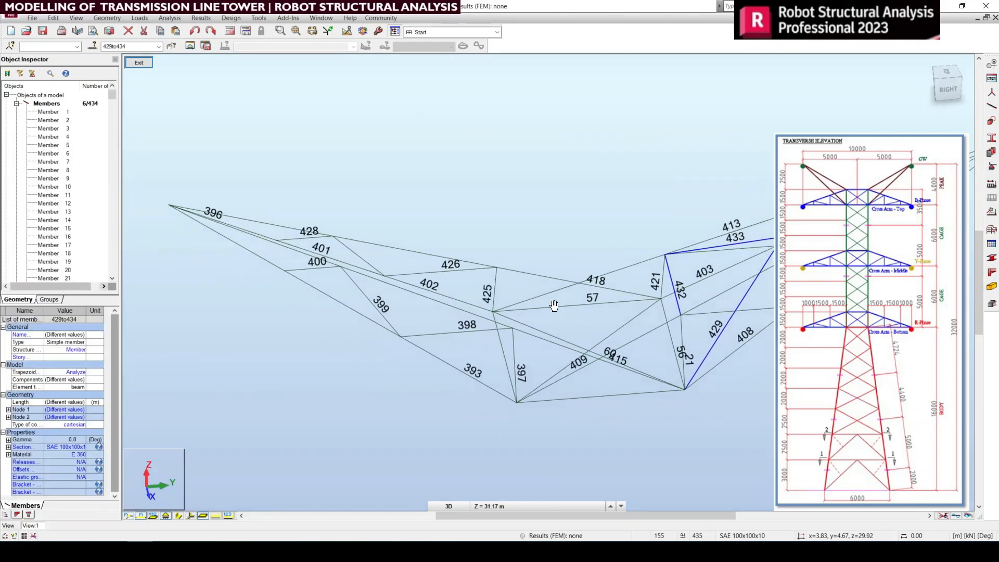
pyautogui.moveTo(369, 280); pyautogui.dragTo(381, 291)
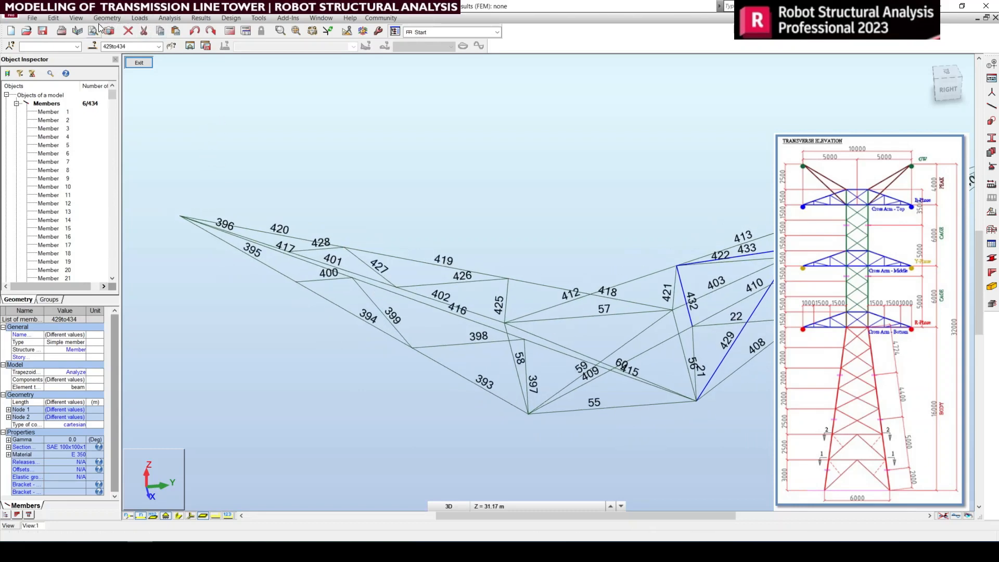
pyautogui.click(59, 20)
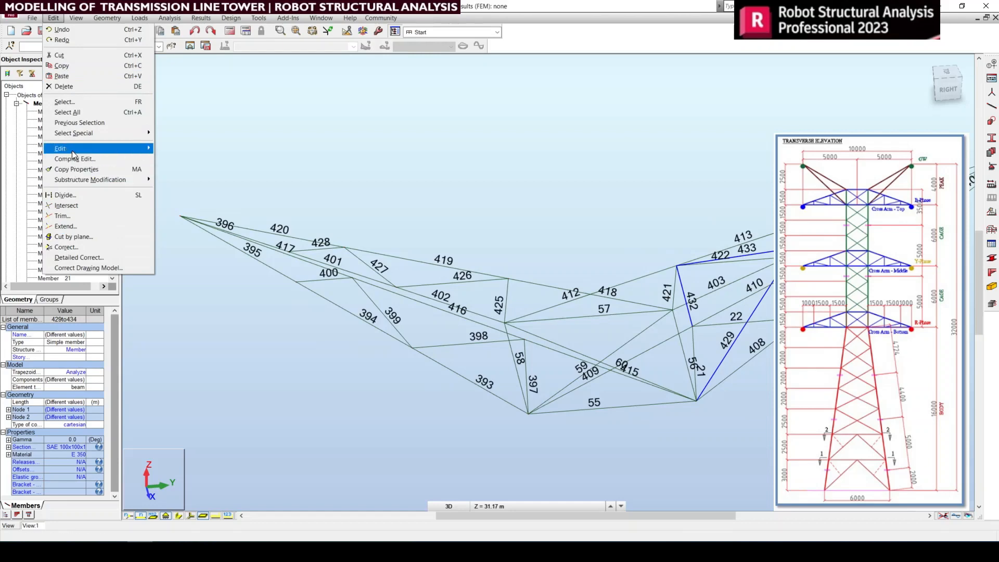
pyautogui.moveTo(72, 151)
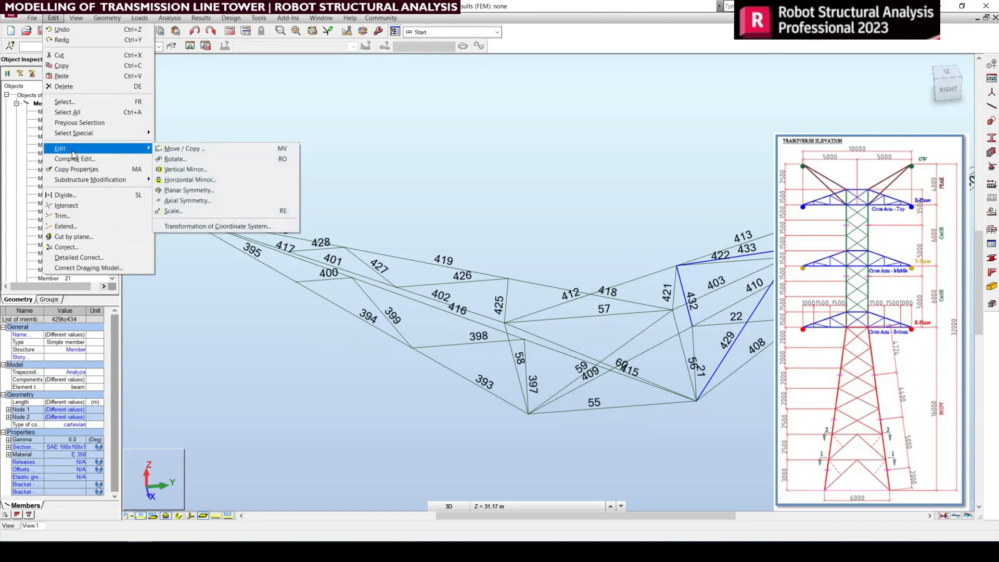
pyautogui.click(184, 170)
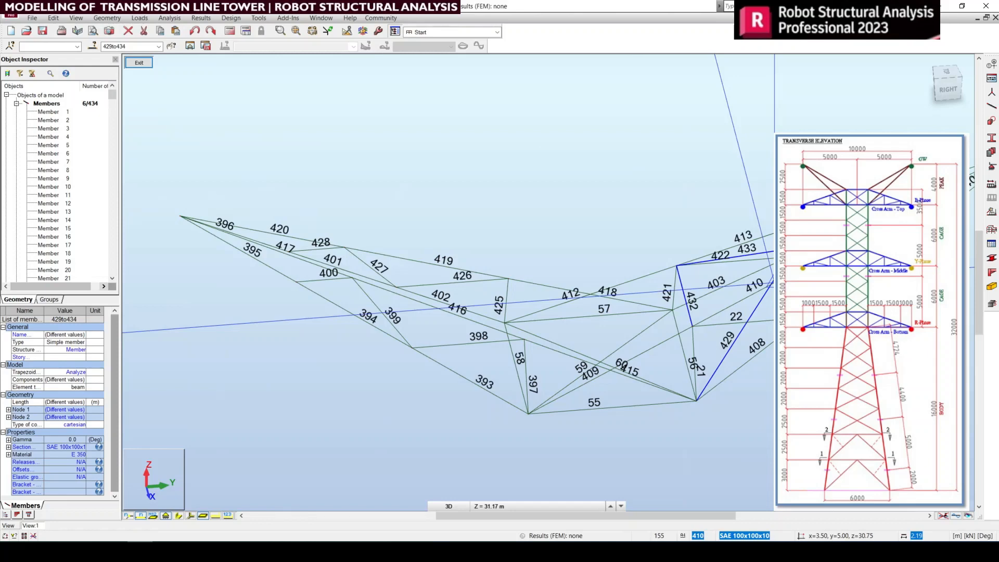
pyautogui.scroll(5, 578, 343)
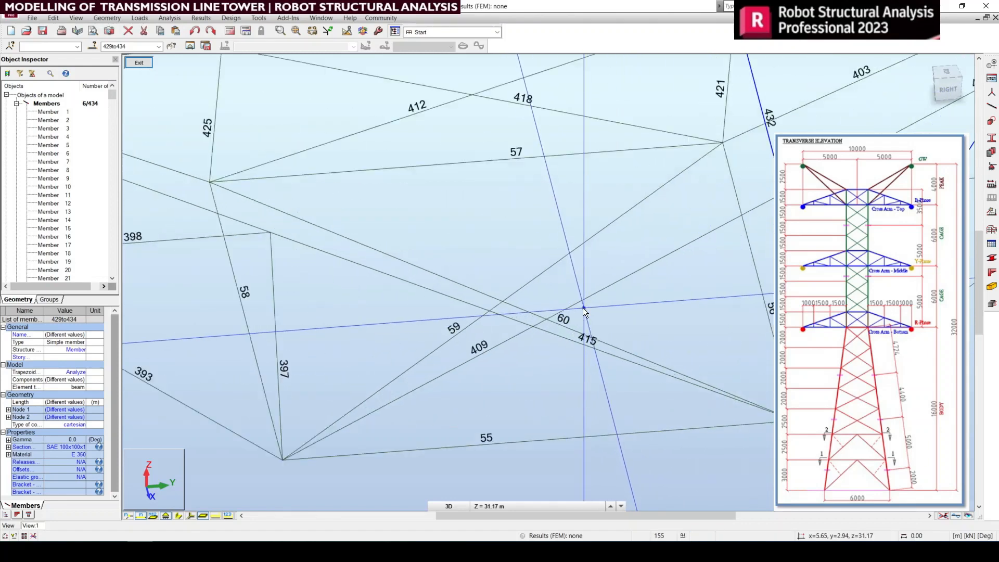
pyautogui.scroll(1, 583, 307)
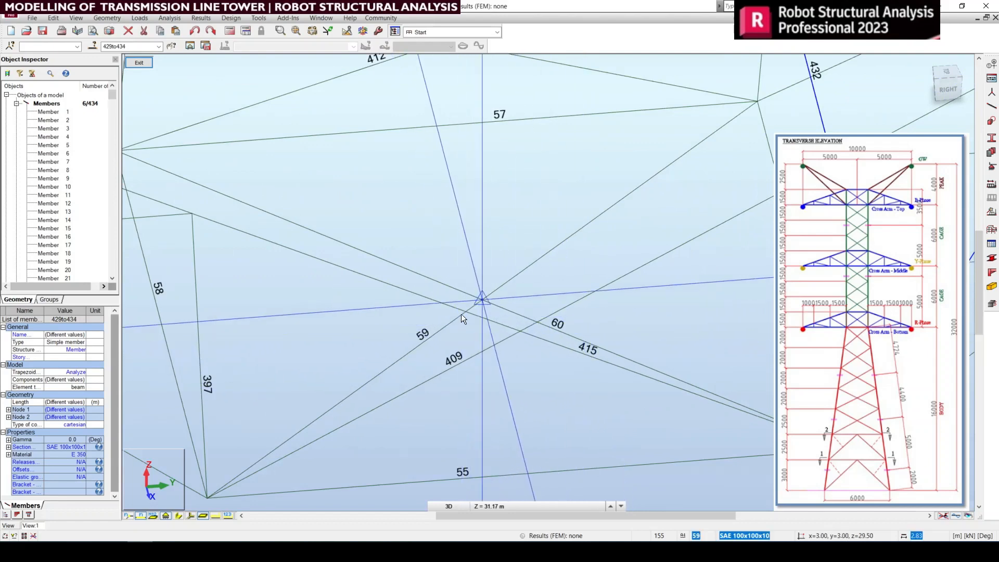
pyautogui.click(477, 302)
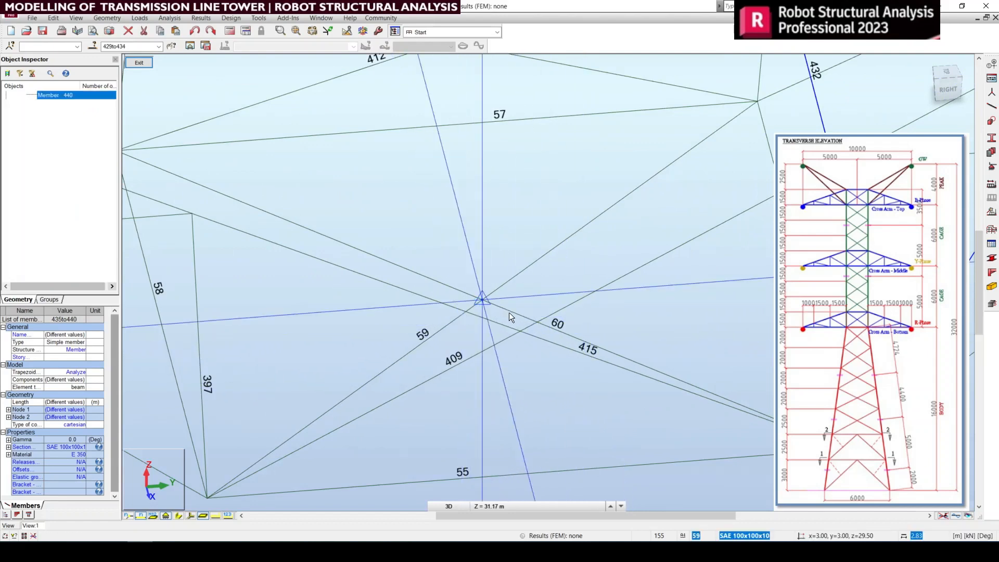
pyautogui.scroll(-6, 510, 313)
pyautogui.moveTo(510, 313); pyautogui.dragTo(514, 358, button='middle')
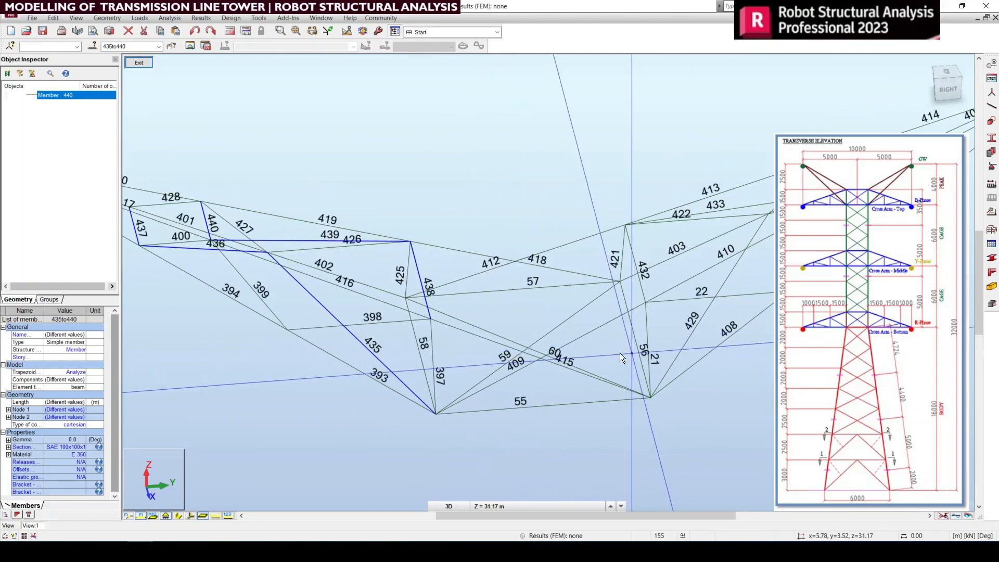
pyautogui.moveTo(564, 397); pyautogui.dragTo(648, 408, button='middle')
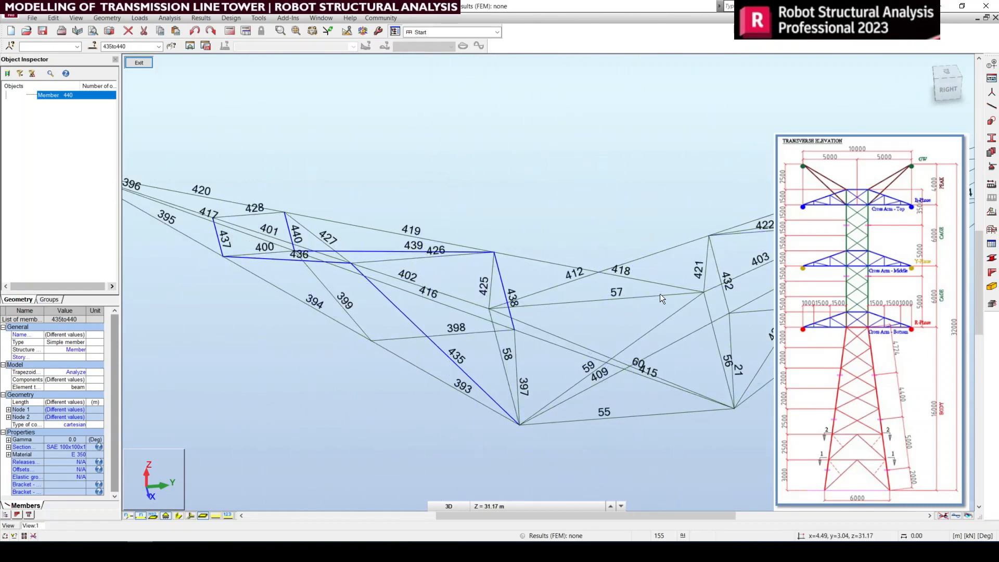
pyautogui.moveTo(660, 294); pyautogui.dragTo(557, 301, button='middle')
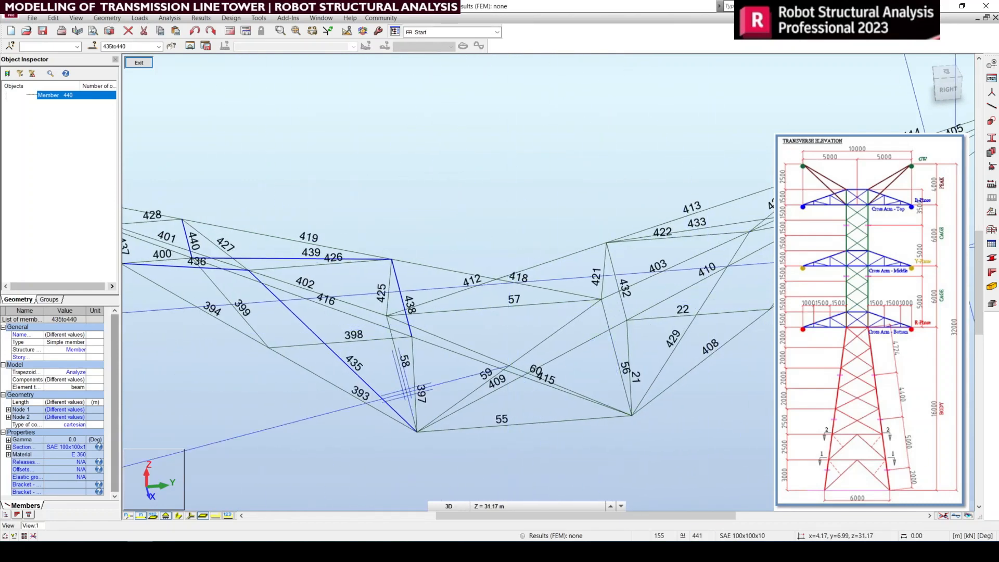
# Step: Clear the selection of mirrored members 435 to 440 and exit the isolated display to bring back the whole tower
pyautogui.scroll(-2, 660, 300)
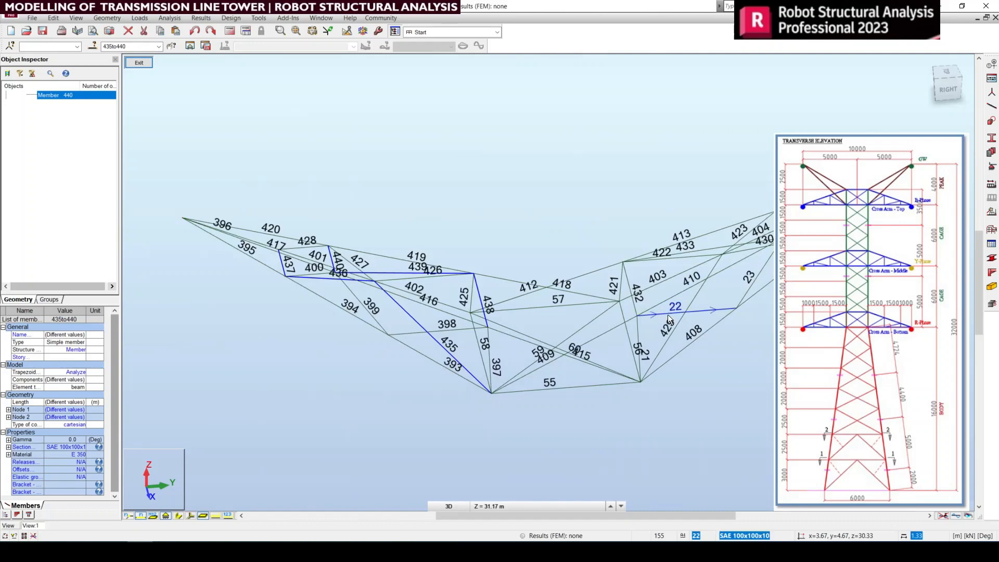
pyautogui.click(951, 89)
pyautogui.rightClick(397, 179)
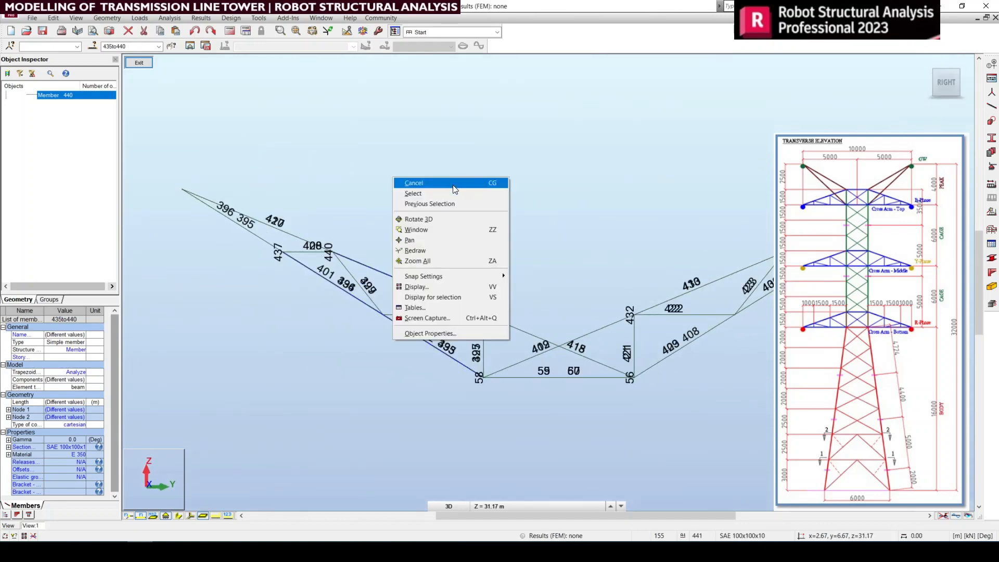
pyautogui.click(417, 183)
pyautogui.click(140, 65)
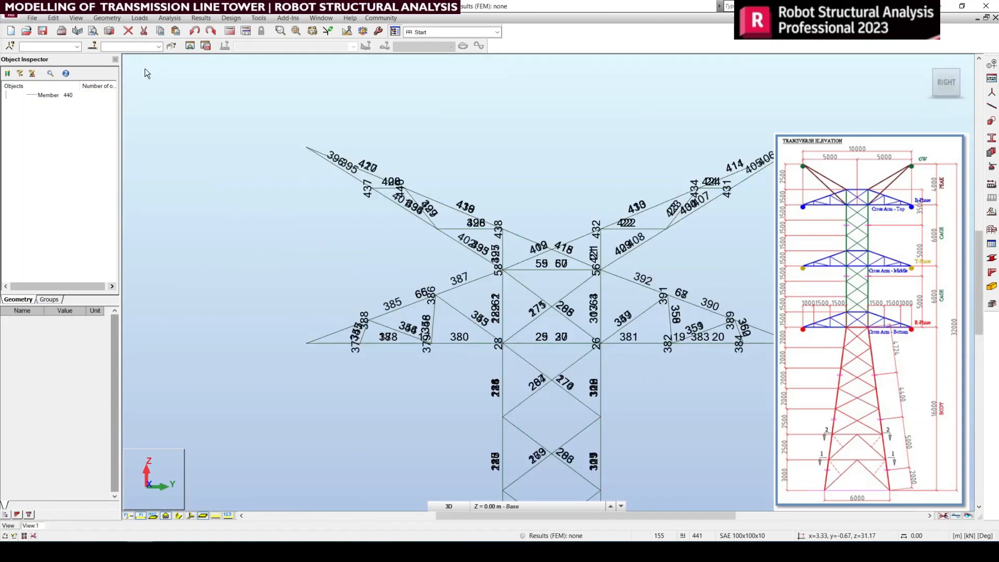
# Step: Hide the member numbers and show the support symbols on the complete tower in the default 3D view
pyautogui.scroll(-2, 518, 171)
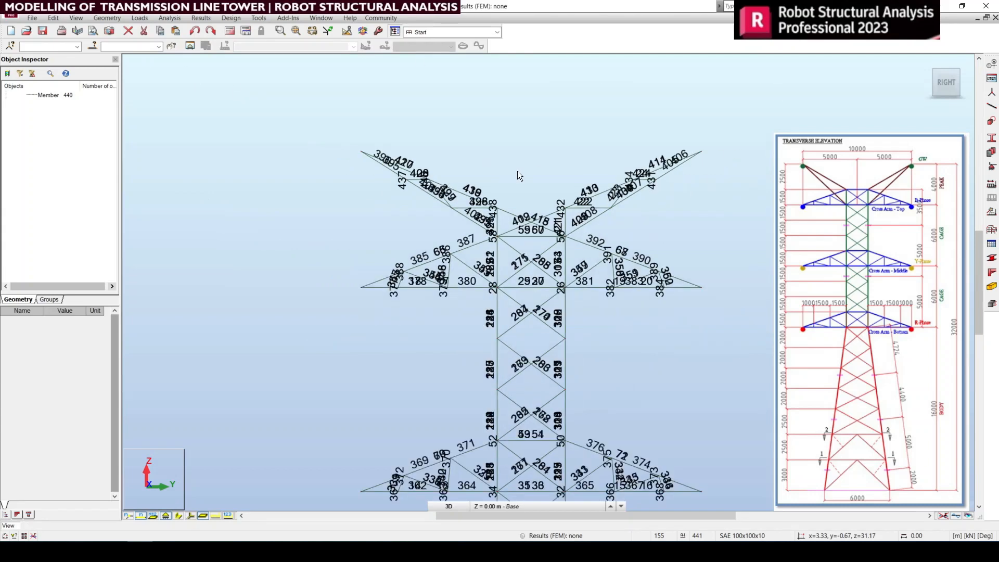
pyautogui.click(926, 63)
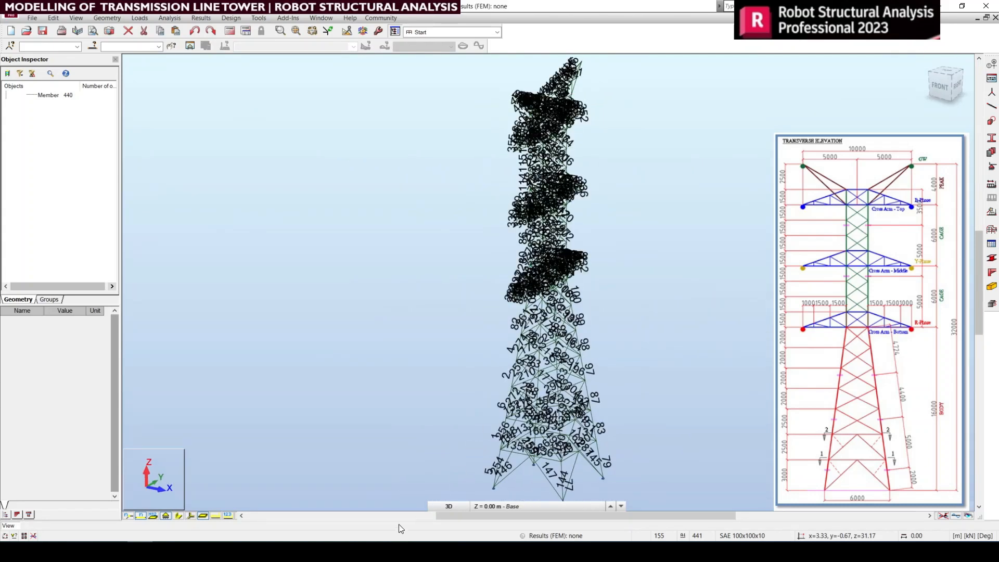
pyautogui.click(140, 515)
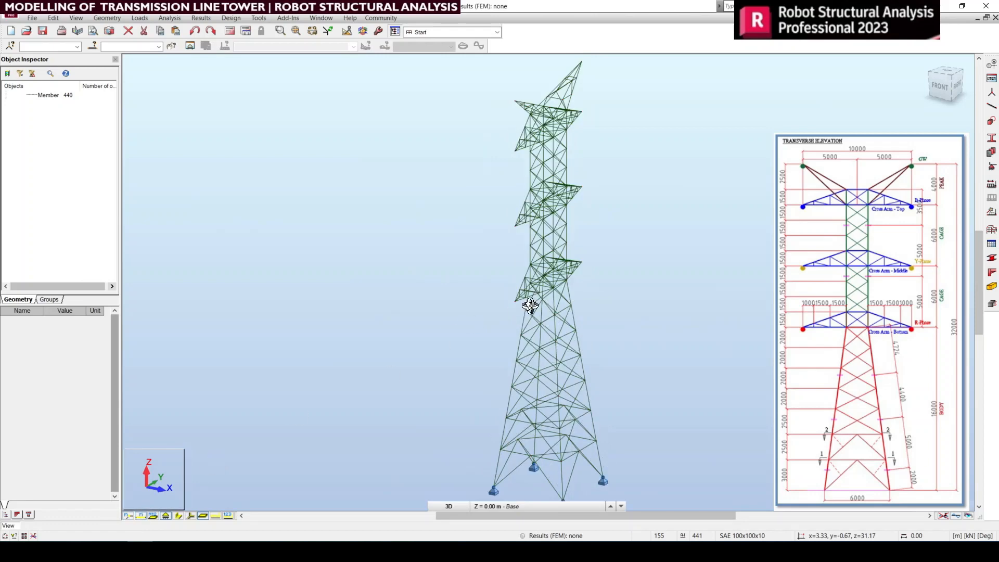
# Step: Examine the complete tower with both peak arms in the right side elevation and the default 3D view
pyautogui.moveTo(636, 269); pyautogui.dragTo(605, 291, button='middle')
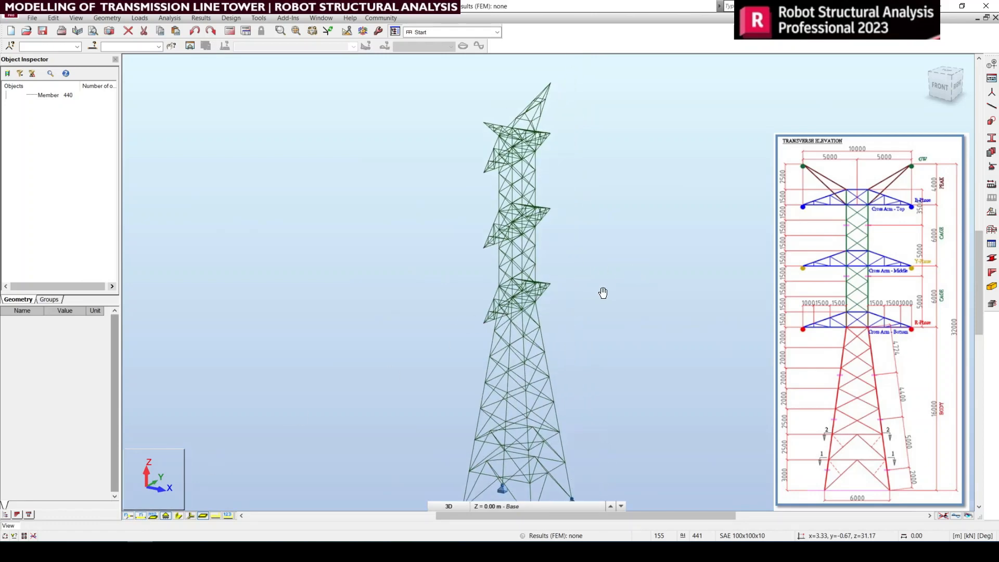
pyautogui.click(955, 86)
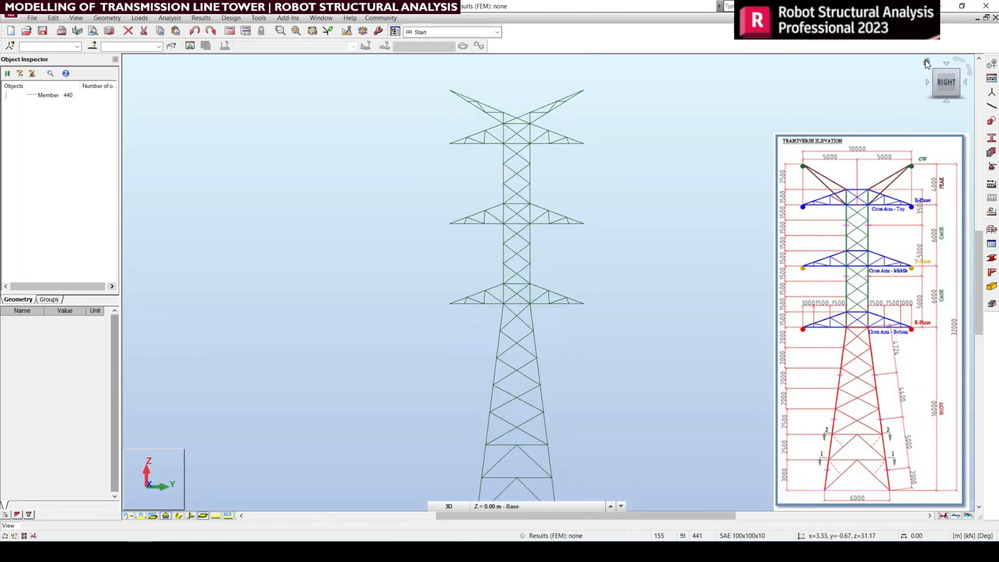
pyautogui.click(927, 63)
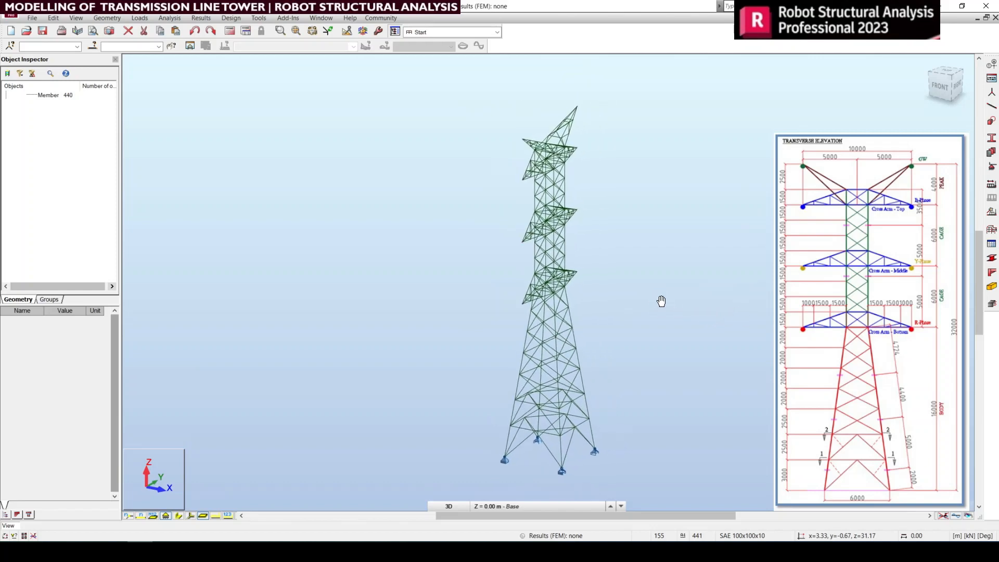
pyautogui.rightClick(607, 240)
pyautogui.click(643, 245)
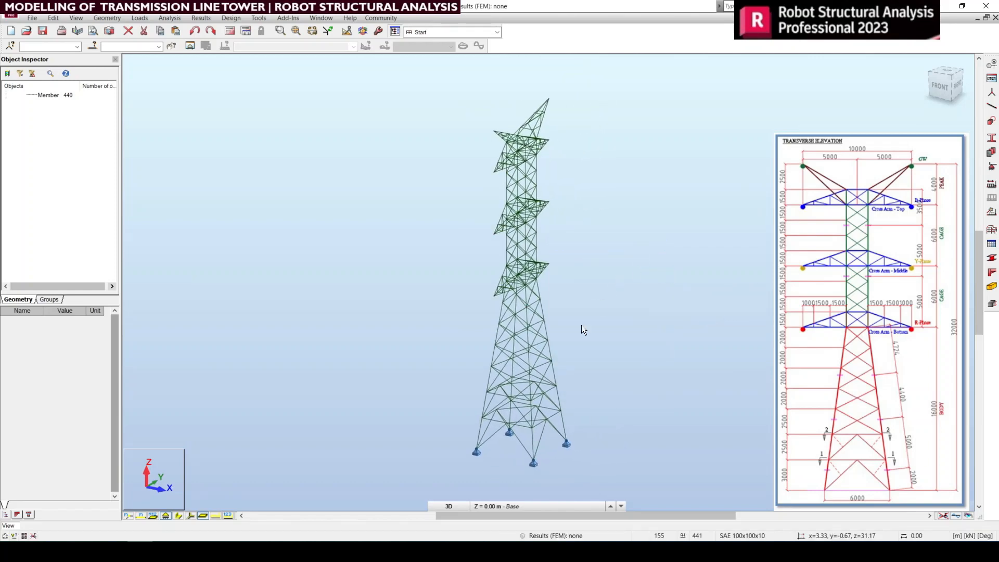
pyautogui.moveTo(581, 326); pyautogui.dragTo(567, 346, button='middle')
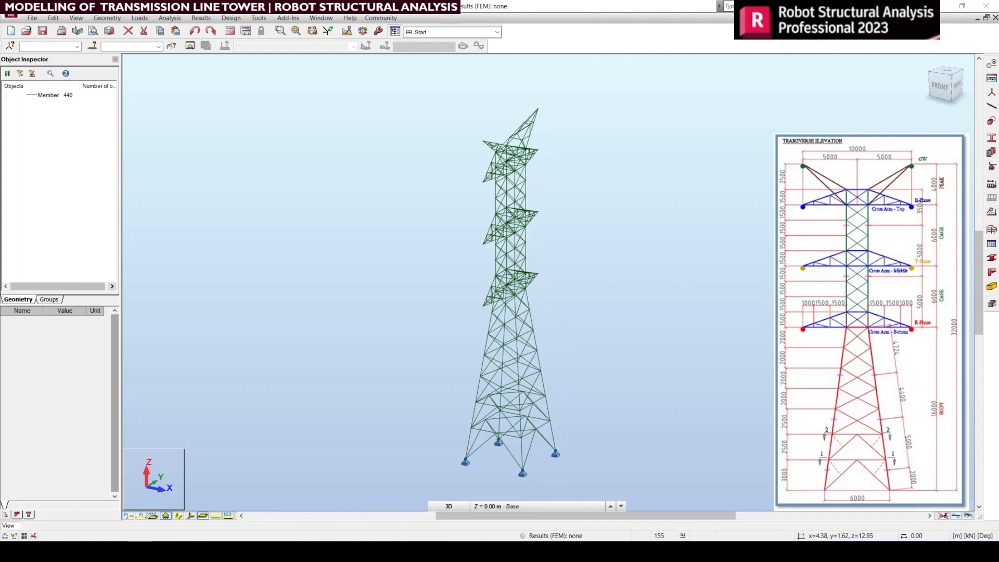